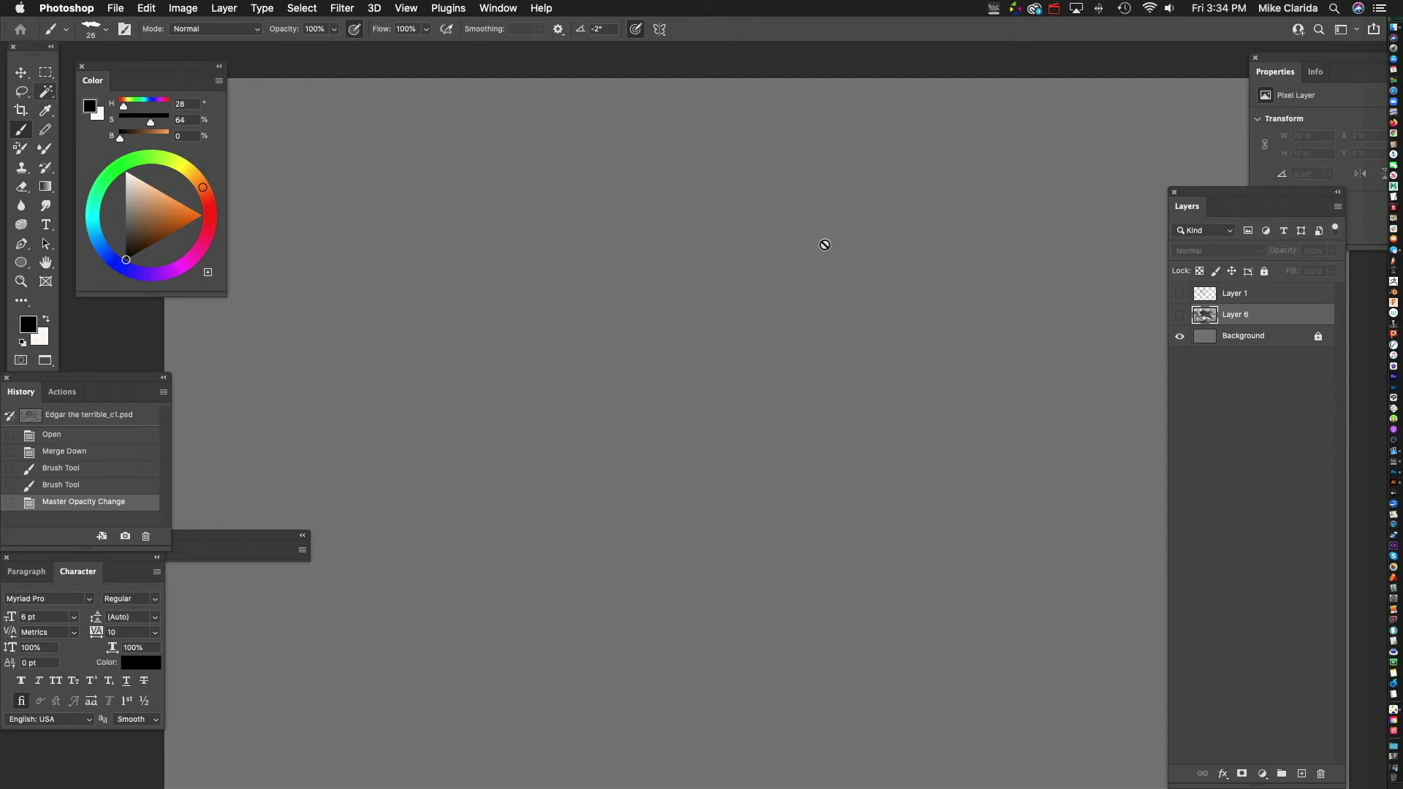
- Show the rough sketch on Layer 6, move the Layers panel inward, and set the layer's opacity to 87%
click(1180, 315)
click(1332, 250)
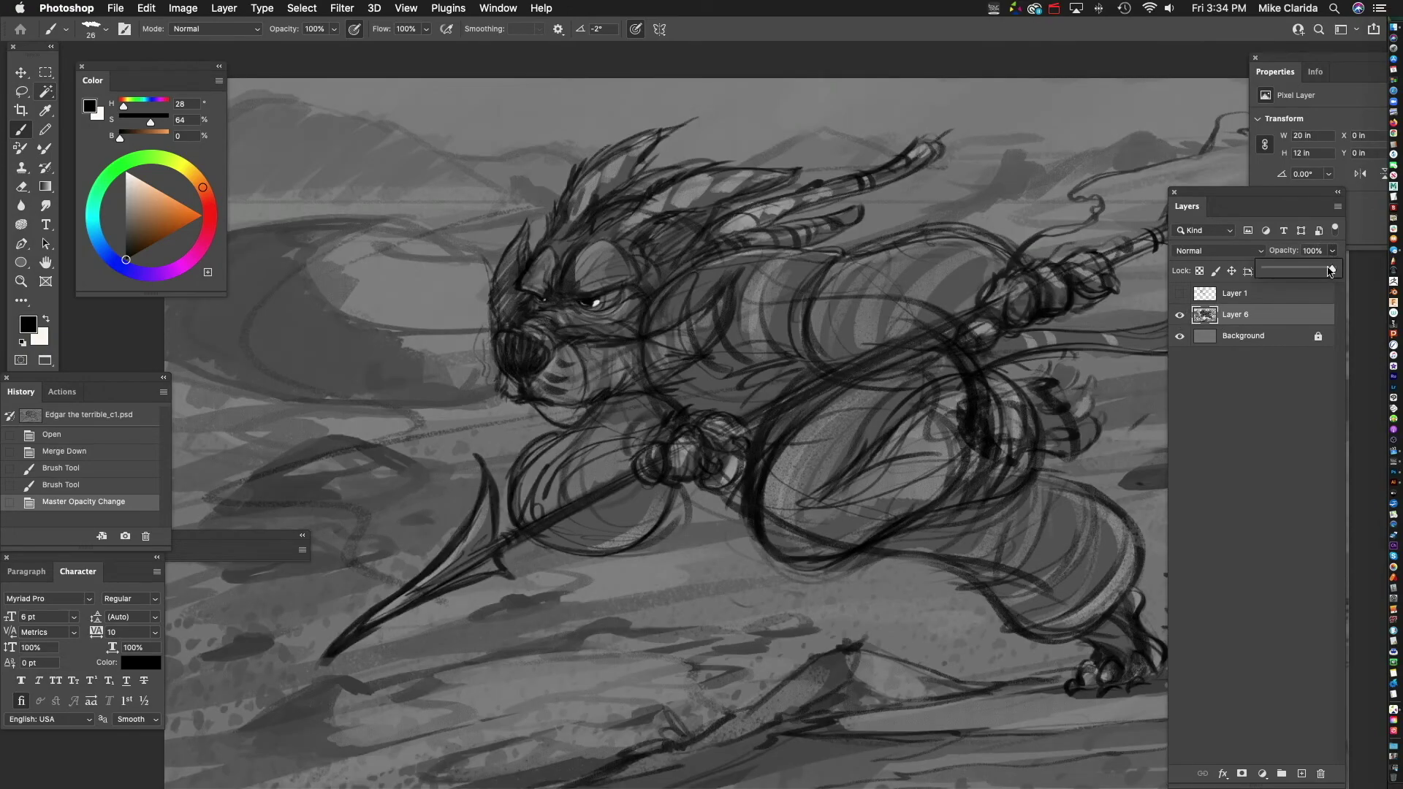
mouse_move(1335, 269)
mouse_down()
mouse_move(1265, 280)
mouse_move(1324, 272)
mouse_up()
mouse_move(833, 364)
mouse_down()
mouse_move(821, 401)
mouse_move(768, 329)
mouse_up()
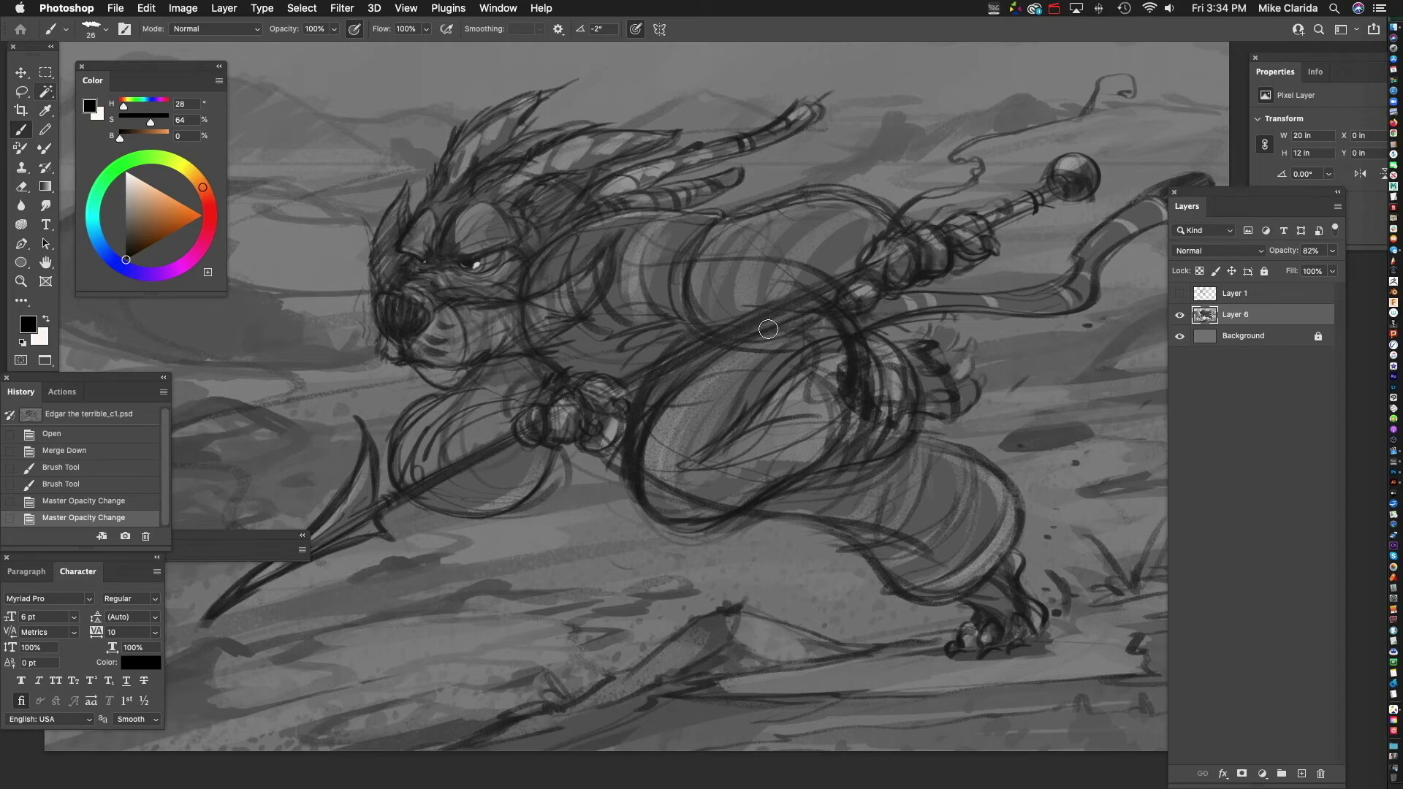
mouse_move(1213, 193)
mouse_down()
mouse_move(1172, 182)
mouse_move(1156, 156)
mouse_up()
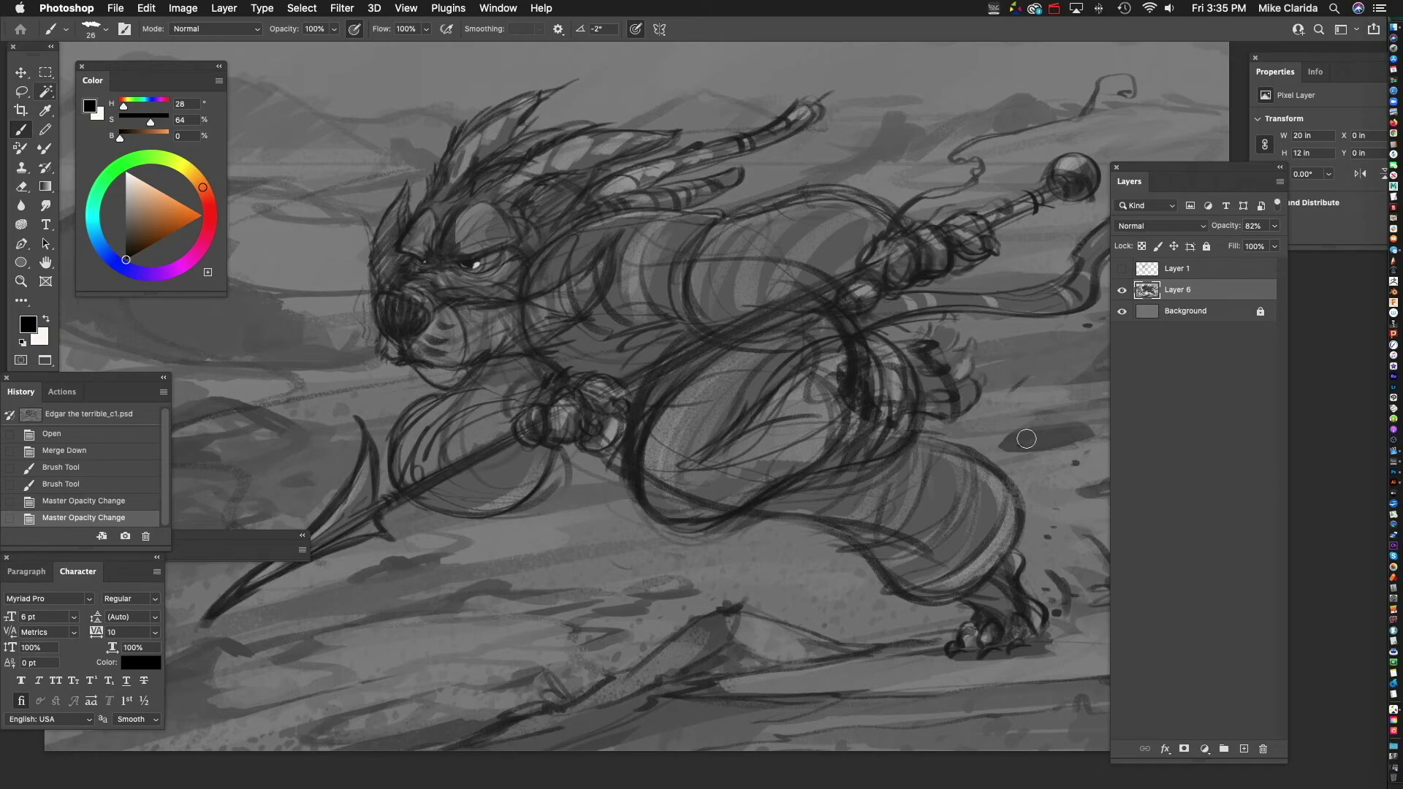
click(1275, 226)
drag(1267, 244, 1277, 250)
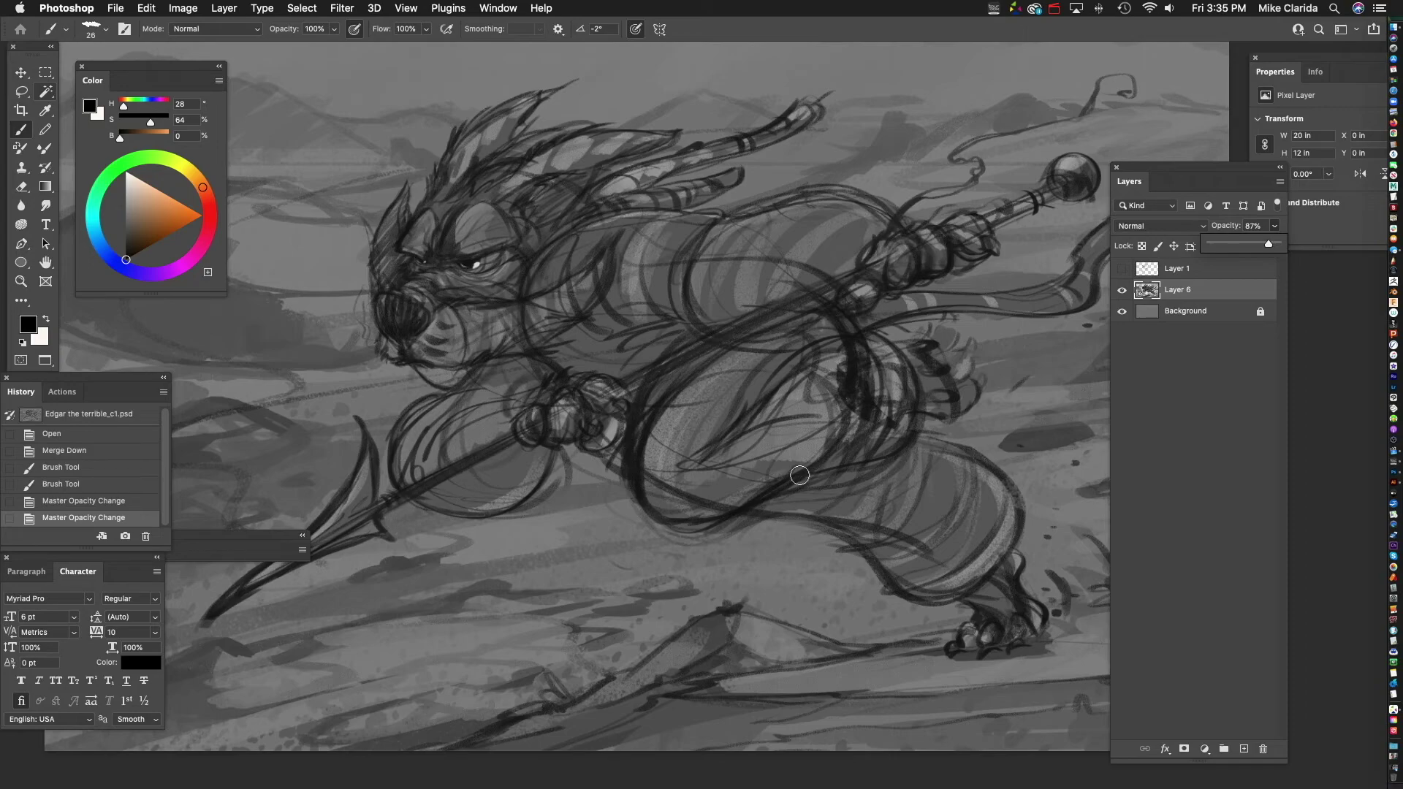
- Look through the brush presets around the sketch drawing brush
click(104, 31)
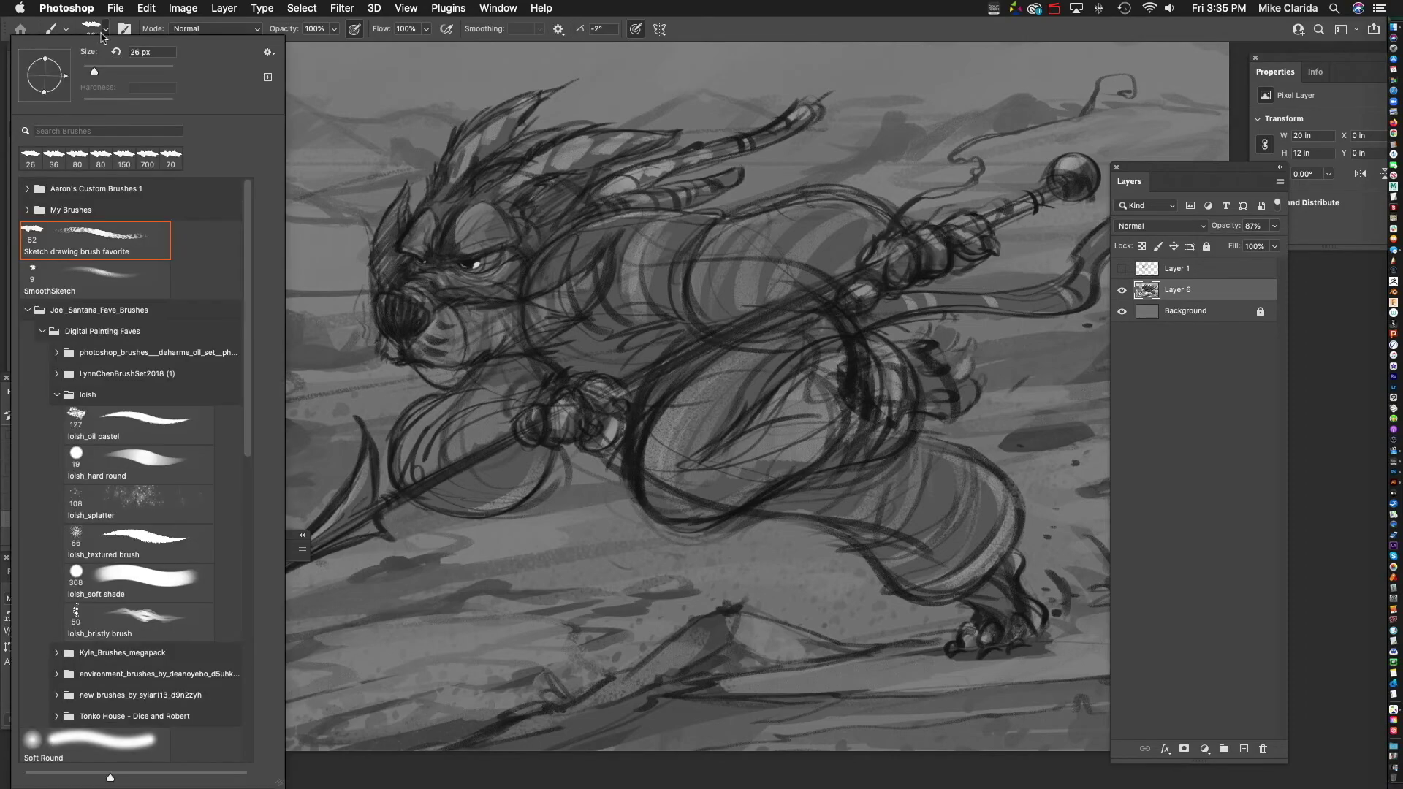
mouse_move(246, 238)
mouse_down()
mouse_move(253, 575)
mouse_move(246, 187)
mouse_up()
click(97, 29)
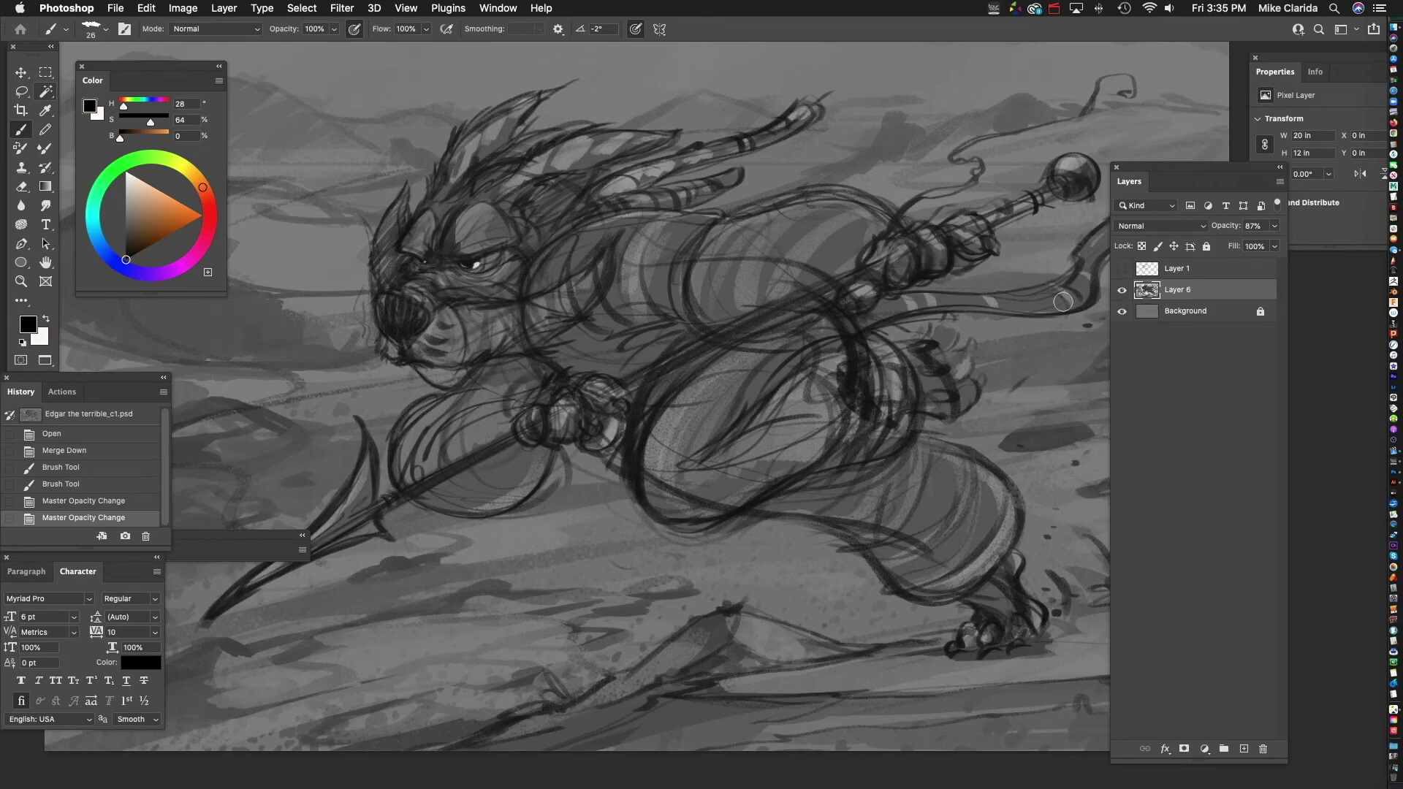
- Fade the rough sketch on Layer 6 to 41% opacity and show the line art on Layer 1
click(1275, 226)
drag(1272, 244, 1237, 248)
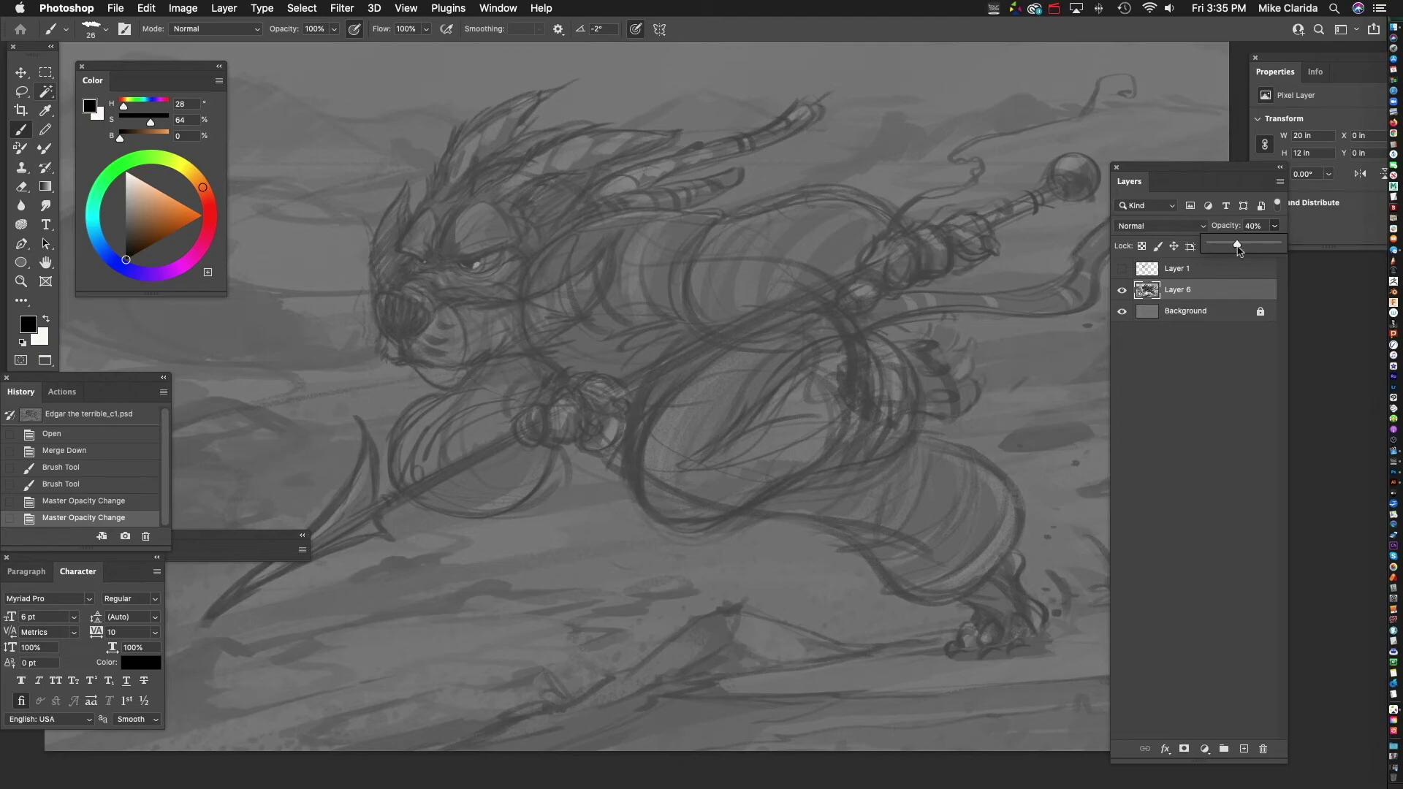
click(1193, 385)
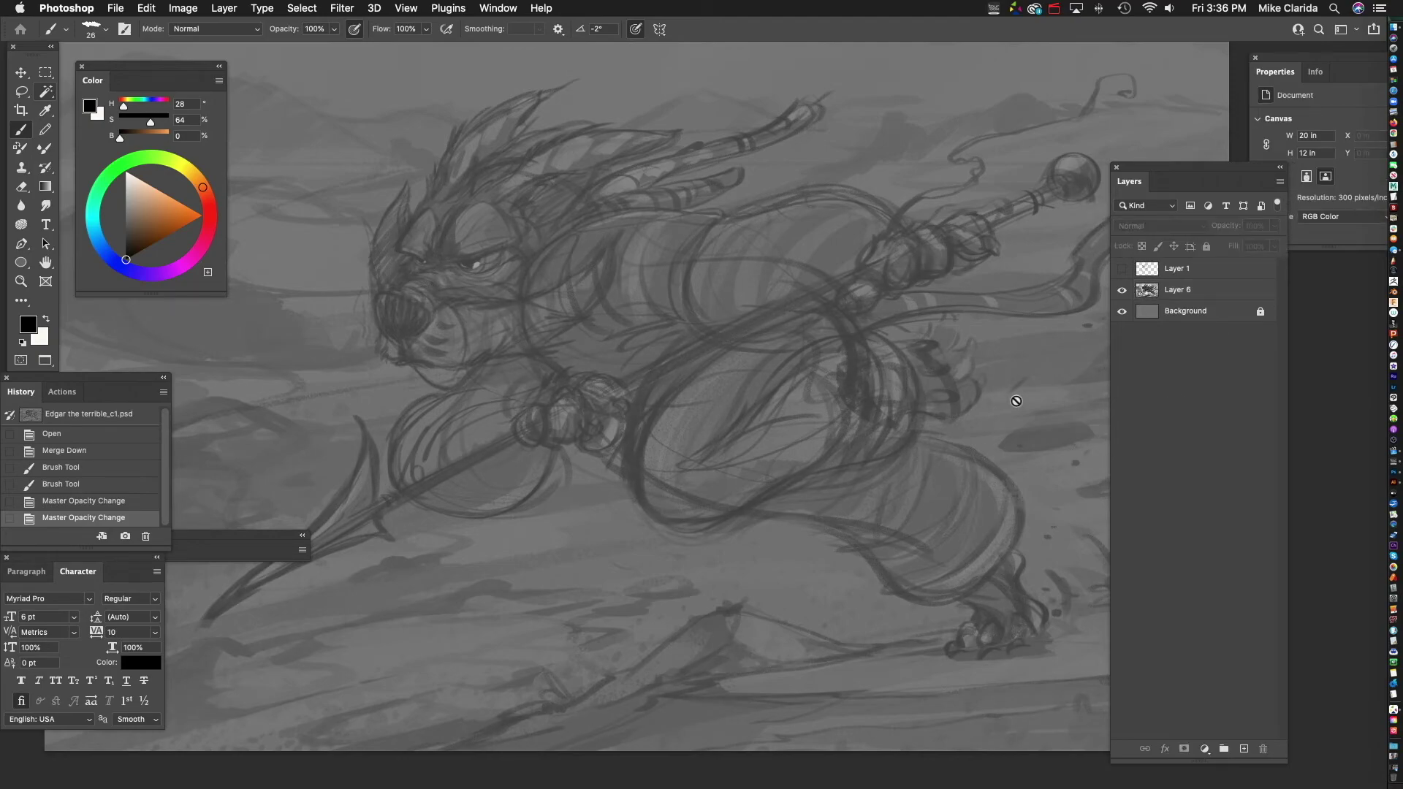
click(1122, 269)
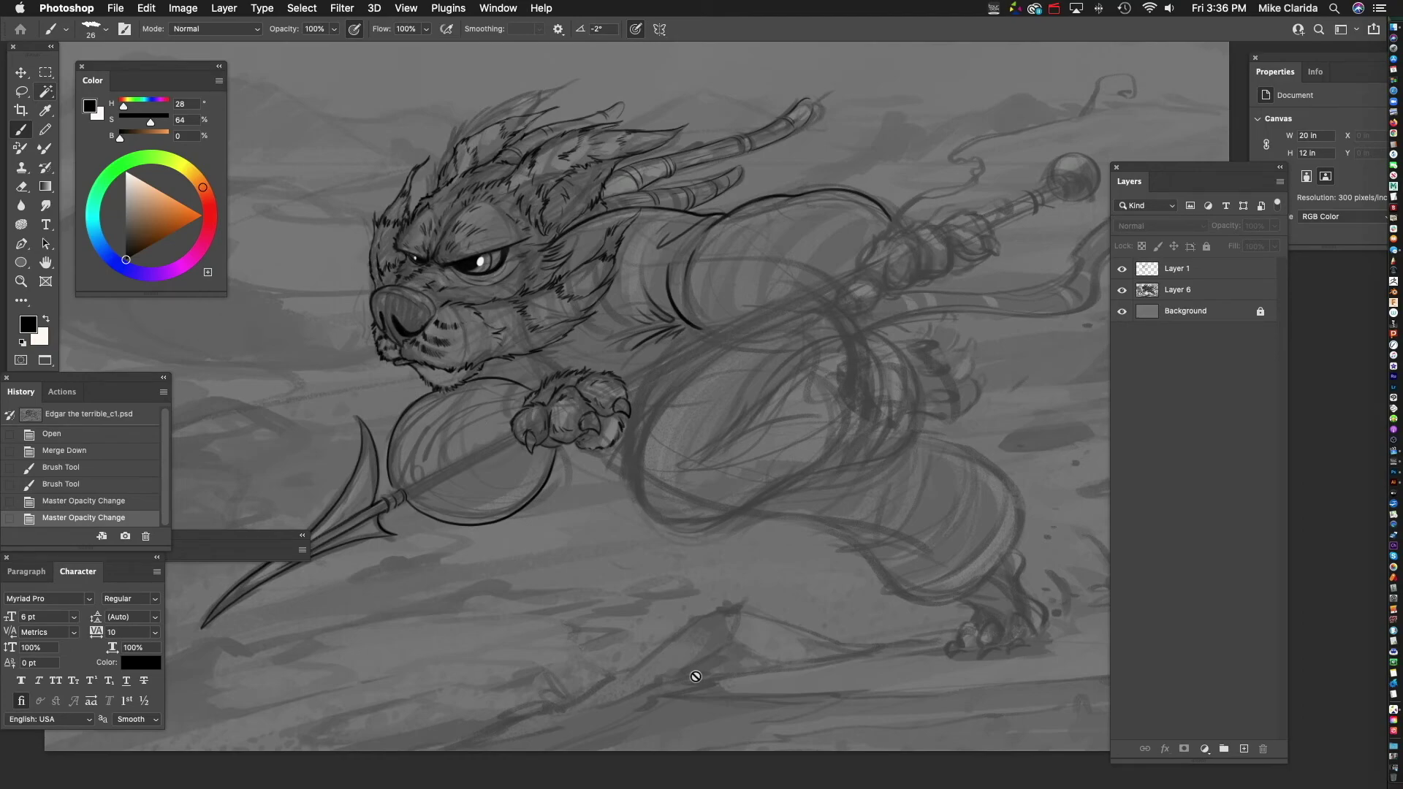
- Hide Layer 6 and examine the line art of the spearhead and the creature's face up close
mouse_move(409, 530)
mouse_down()
mouse_move(598, 434)
mouse_move(555, 488)
mouse_up()
drag(474, 441, 555, 487)
mouse_move(417, 417)
mouse_down()
mouse_move(504, 407)
mouse_move(595, 424)
mouse_up()
click(1122, 290)
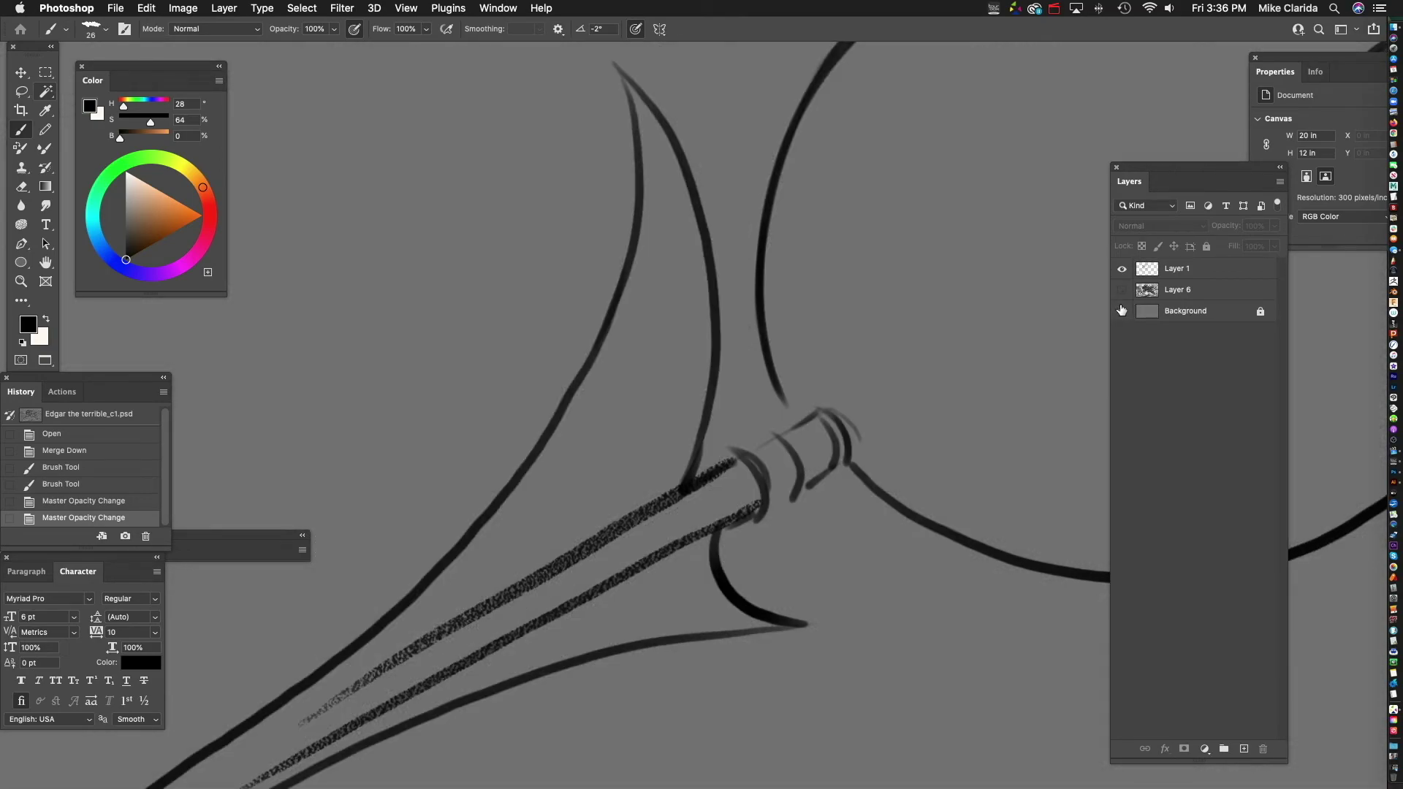
click(1122, 312)
drag(840, 289, 562, 680)
scroll(563, 680, up, 10)
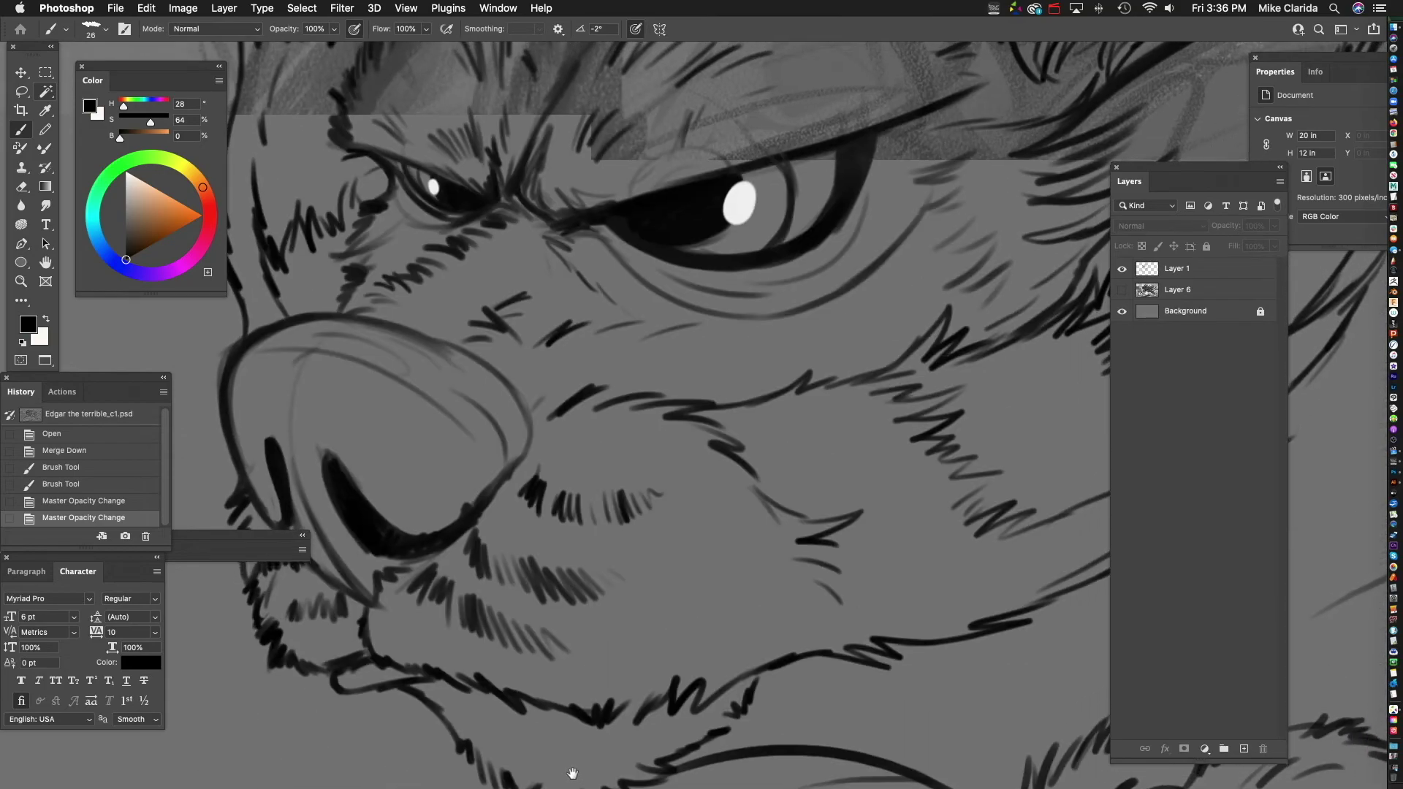
mouse_move(704, 404)
mouse_down()
mouse_move(633, 655)
mouse_move(684, 399)
mouse_move(685, 290)
mouse_up()
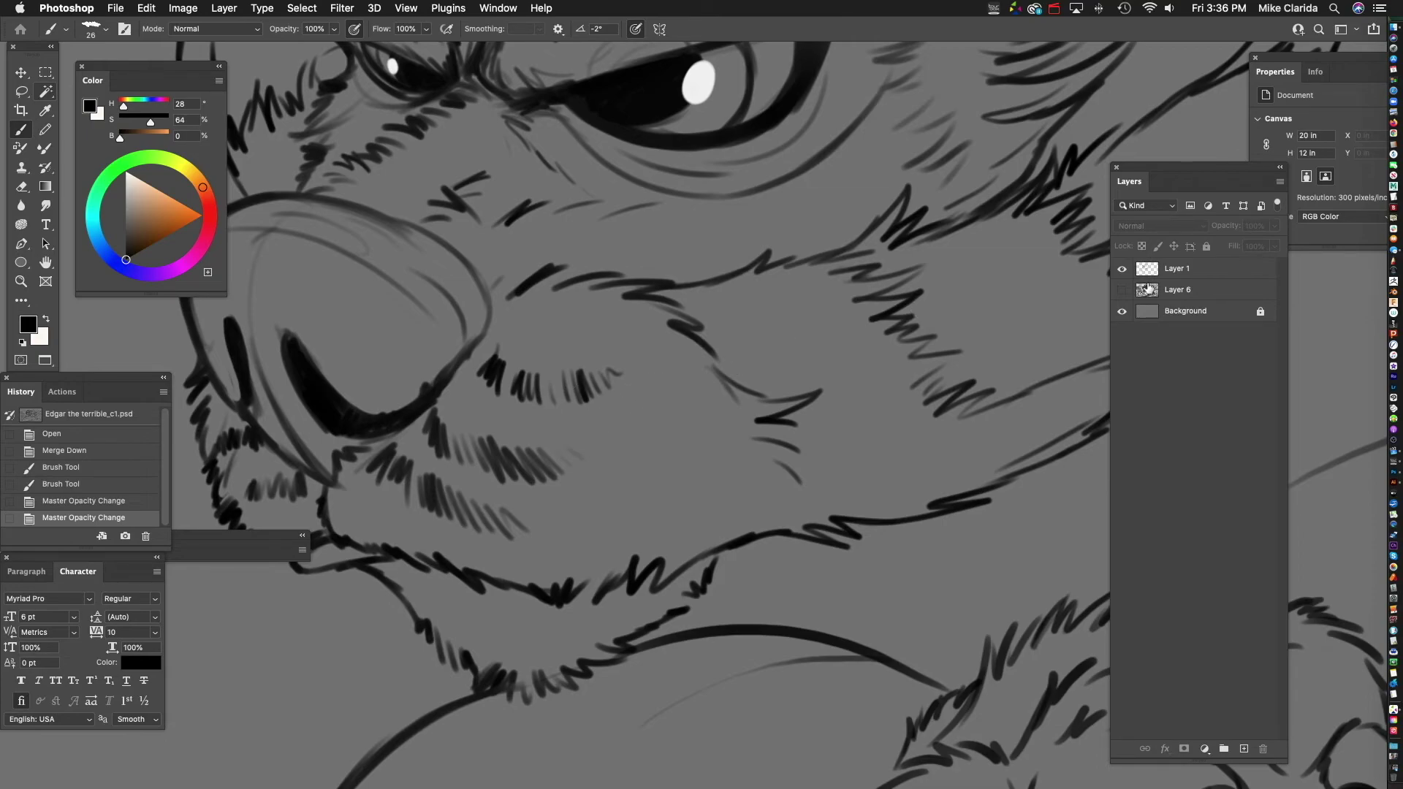
- Show Layer 6 again and reduce its opacity to 37%
click(1121, 291)
drag(596, 572, 585, 458)
drag(901, 298, 845, 375)
click(1186, 271)
drag(749, 406, 628, 437)
click(1188, 294)
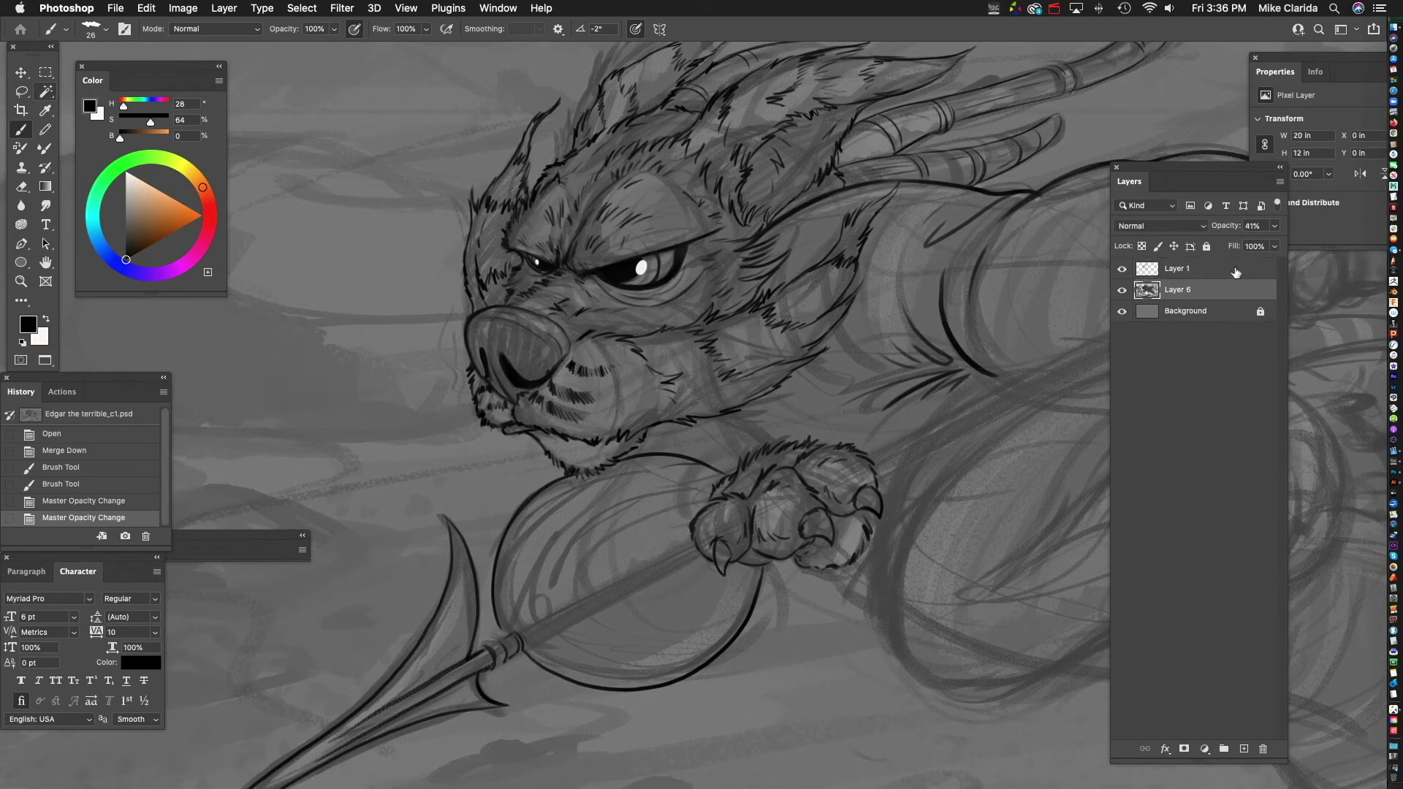
click(1274, 225)
drag(1238, 244, 1237, 246)
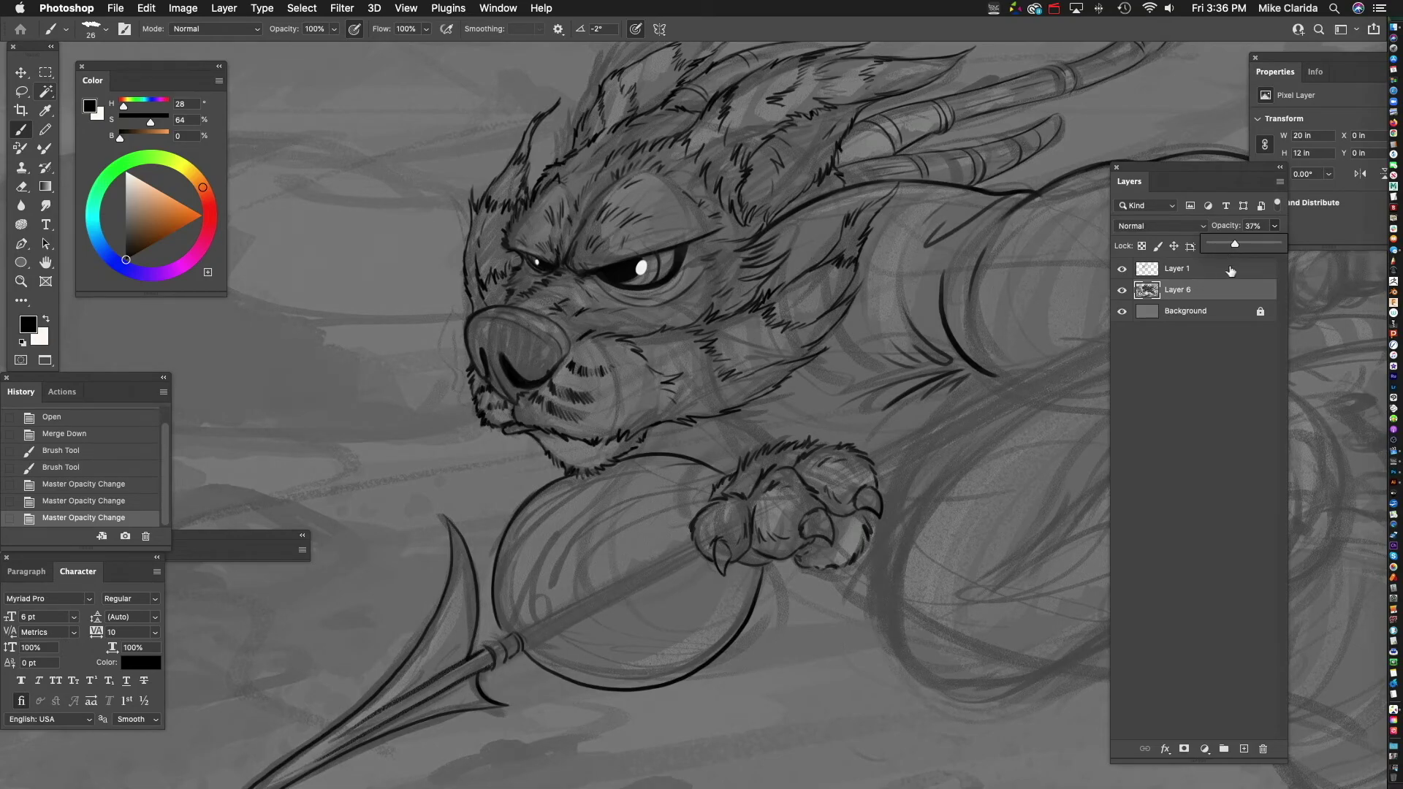
- On Layer 1, ink the collar rings where the spearhead joins the shaft
click(1231, 271)
drag(602, 629, 605, 526)
mouse_move(662, 485)
mouse_down()
mouse_move(689, 442)
mouse_move(643, 469)
mouse_move(648, 388)
mouse_up()
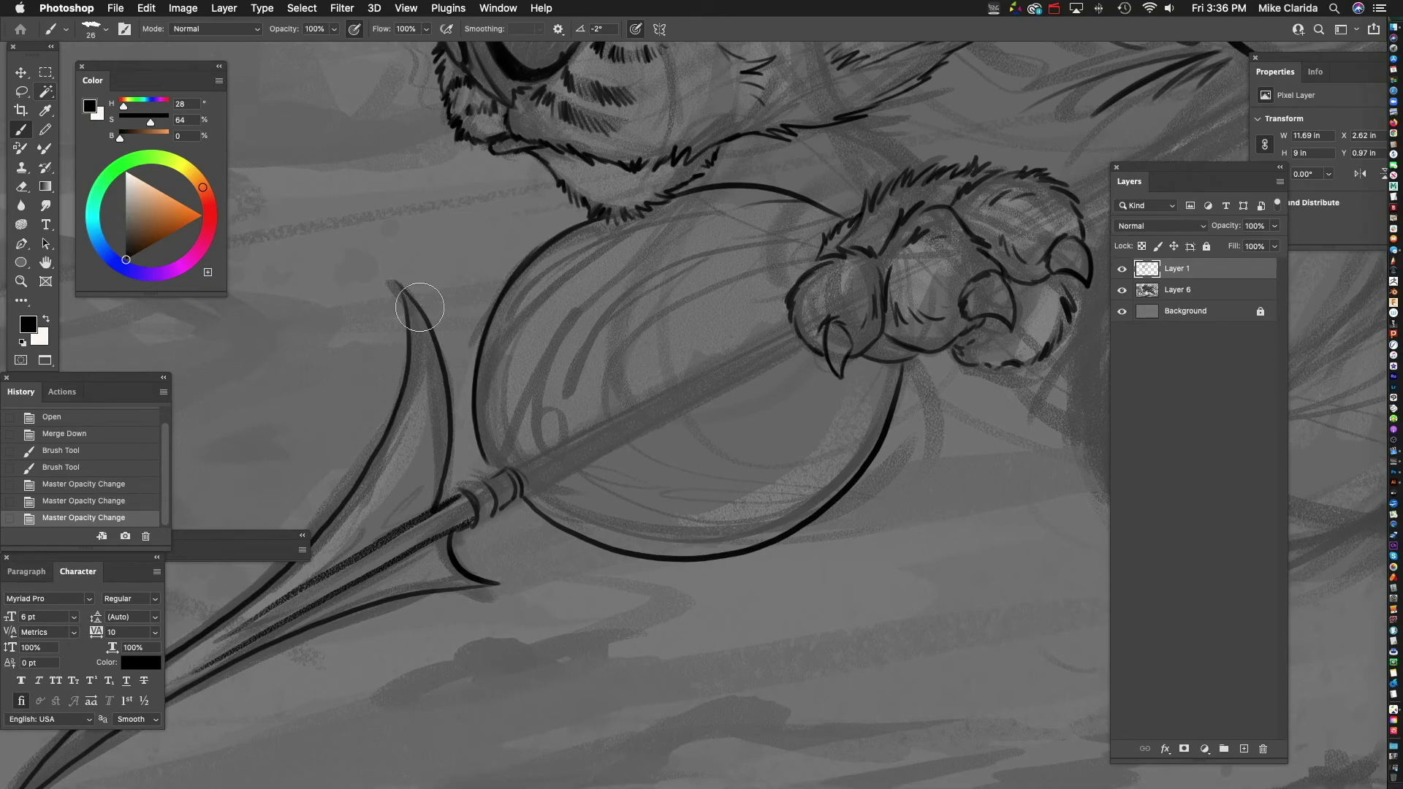
drag(524, 340, 688, 637)
key(super+z)
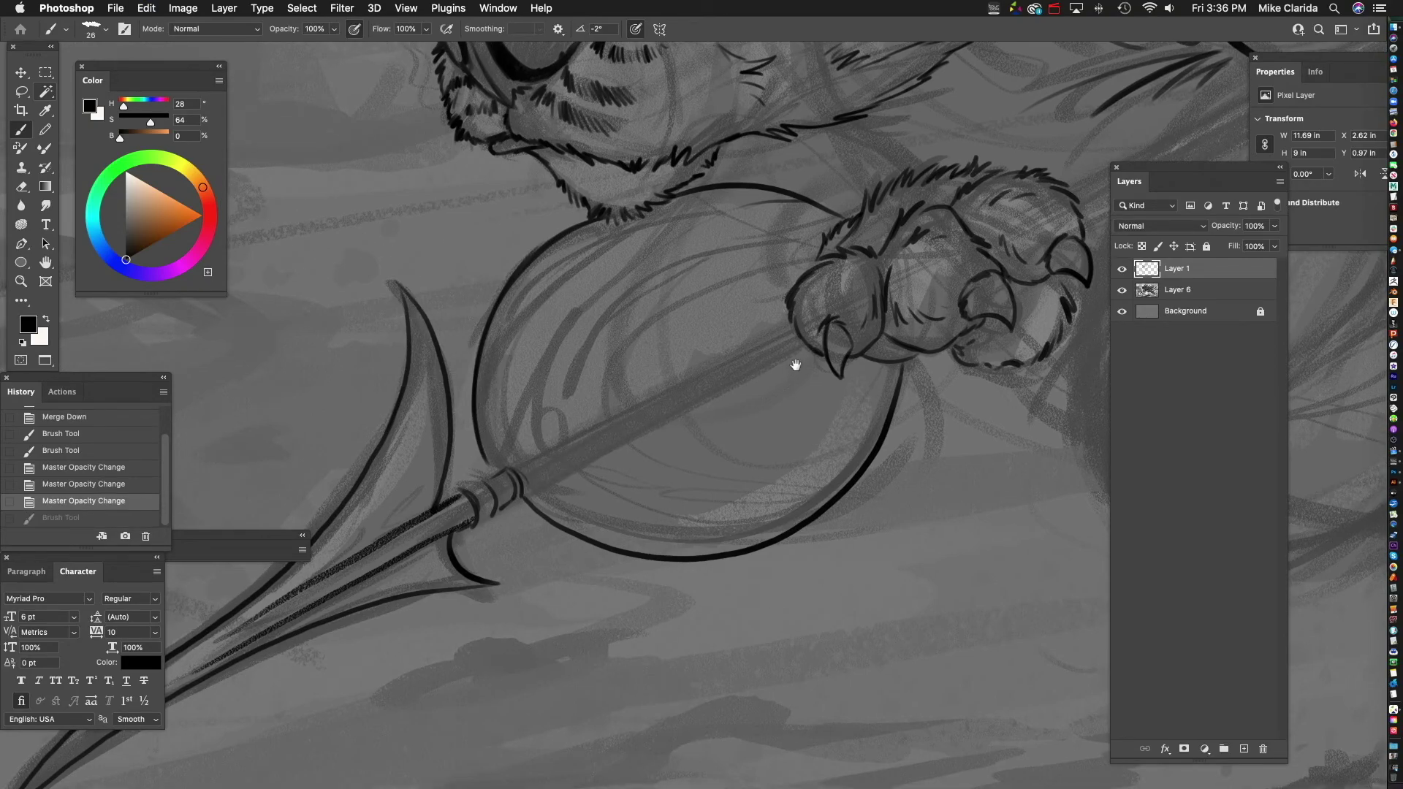
drag(796, 366, 808, 364)
drag(516, 478, 641, 432)
mouse_move(375, 541)
mouse_down()
mouse_move(550, 451)
mouse_move(575, 399)
mouse_up()
mouse_move(482, 447)
mouse_down()
mouse_move(571, 401)
mouse_move(518, 429)
mouse_move(615, 416)
mouse_move(577, 384)
mouse_move(630, 429)
mouse_up()
drag(628, 378, 662, 440)
drag(509, 507, 661, 436)
drag(892, 326, 685, 456)
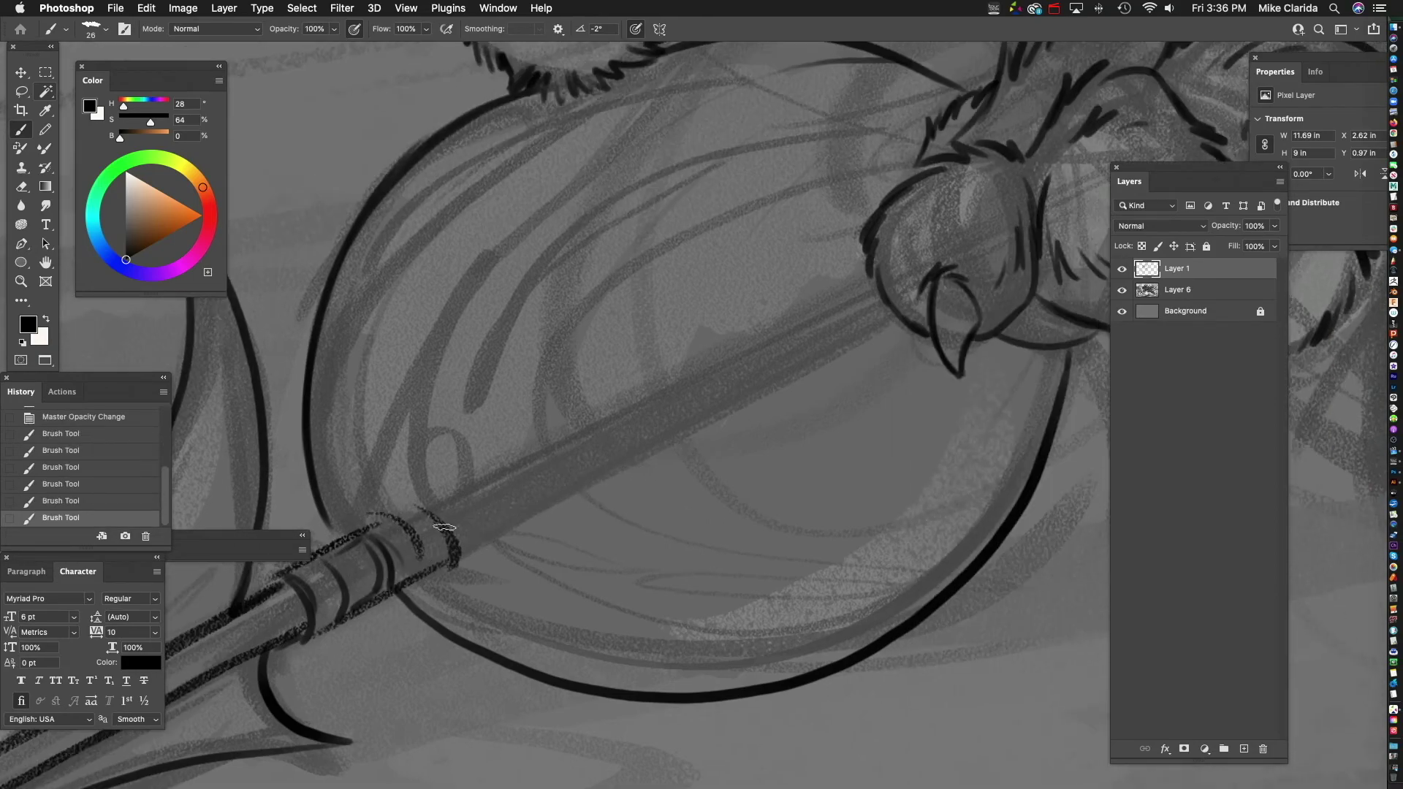
- Ink the upper and lower edges of the spear shaft between the collar and the front paw
drag(424, 509, 810, 314)
drag(881, 275, 881, 278)
drag(742, 405, 771, 372)
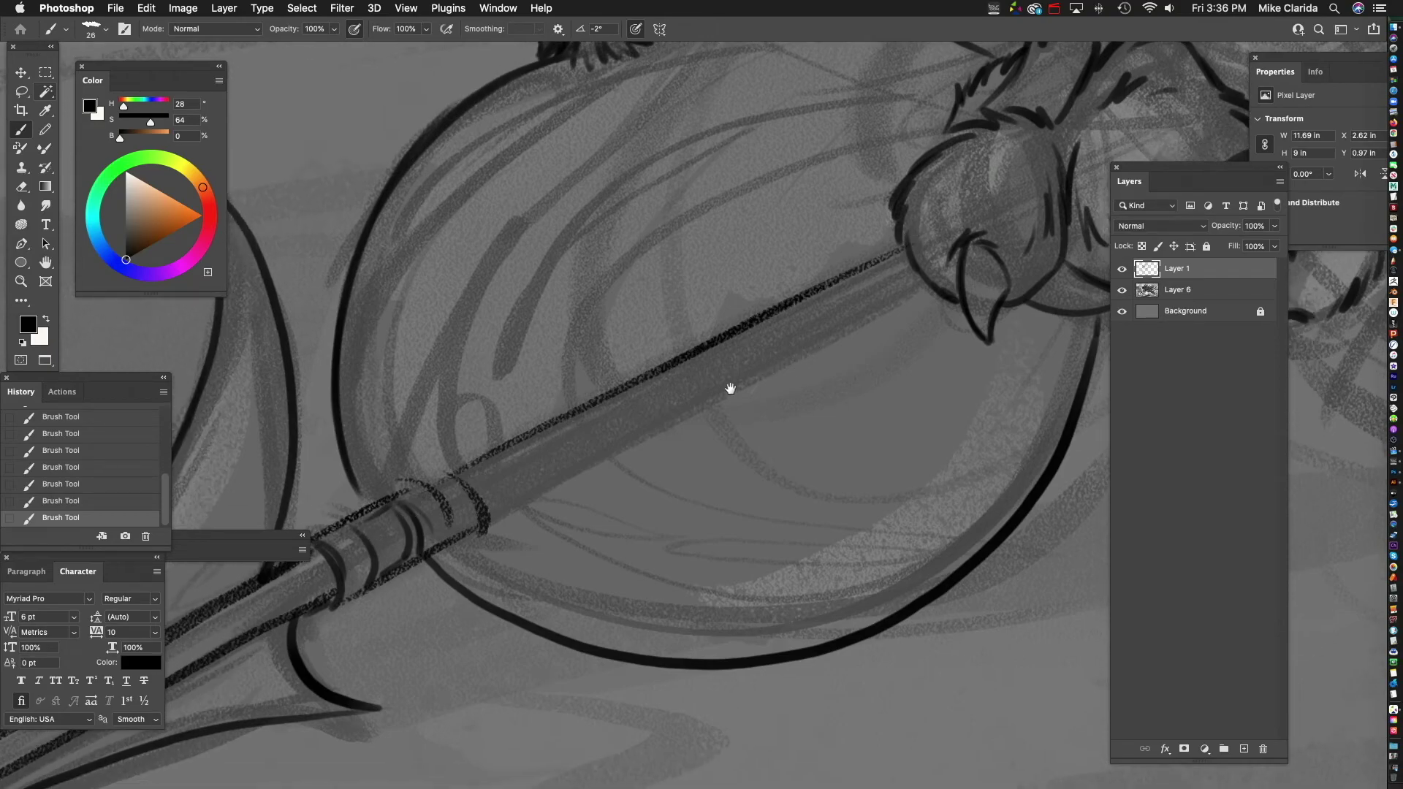
drag(486, 528, 924, 295)
drag(701, 412, 924, 295)
mouse_move(769, 375)
mouse_down()
mouse_move(642, 461)
mouse_move(917, 352)
mouse_move(423, 617)
mouse_up()
mouse_move(780, 416)
mouse_down()
mouse_move(605, 461)
mouse_move(424, 555)
mouse_up()
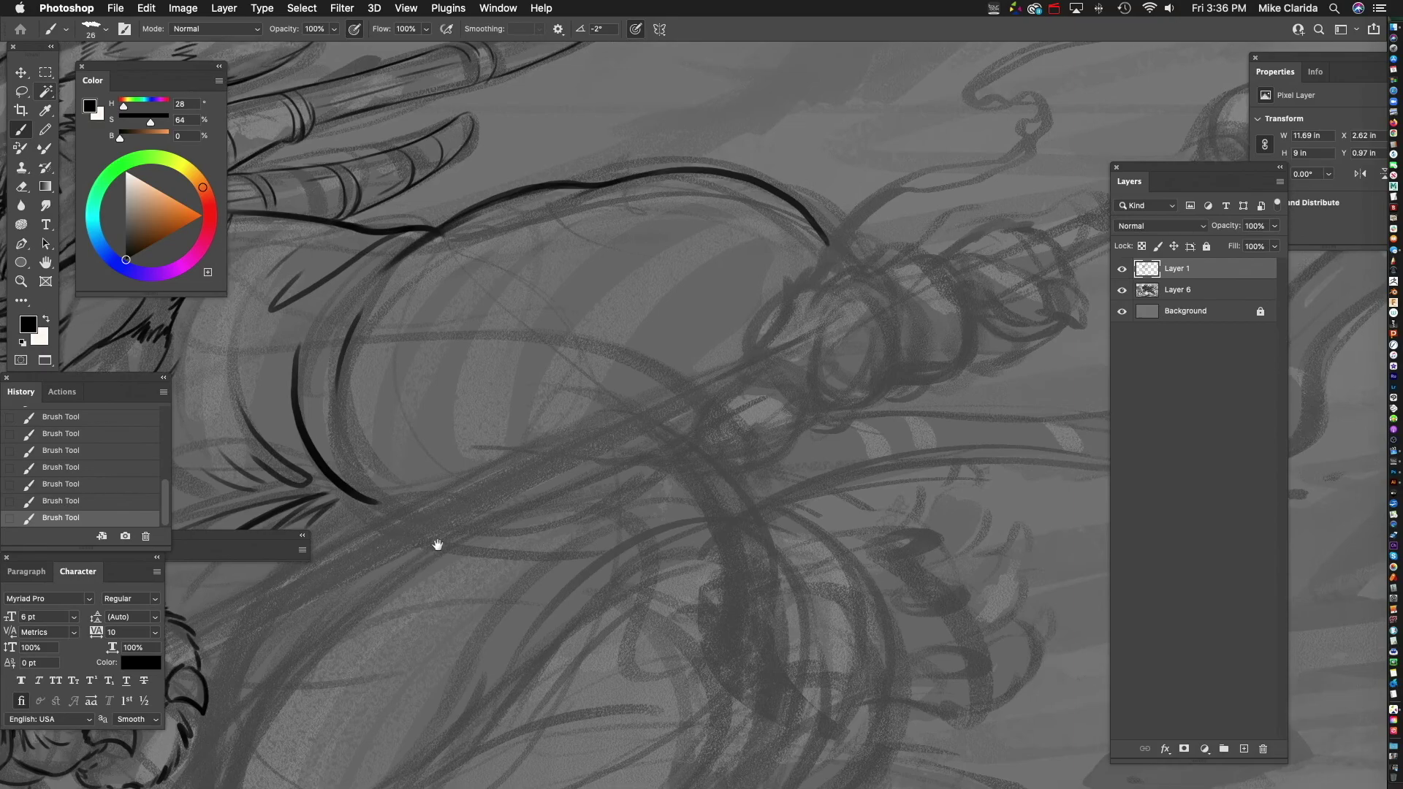
- Ink short contour strokes between the creature's cheek fur and the top of the front paw
drag(899, 372, 460, 605)
drag(663, 471, 909, 299)
drag(693, 562, 1053, 360)
drag(908, 432, 799, 460)
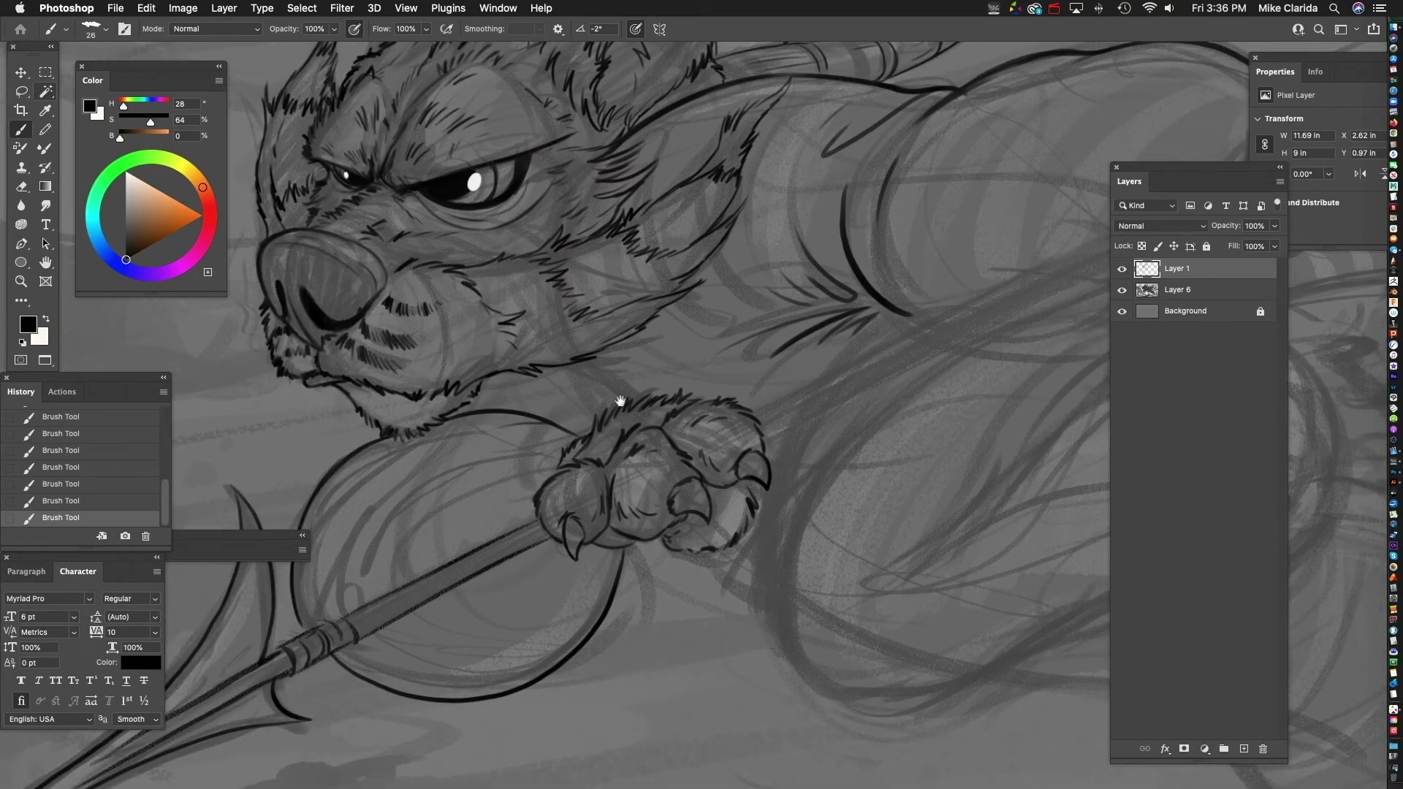
drag(610, 378, 634, 440)
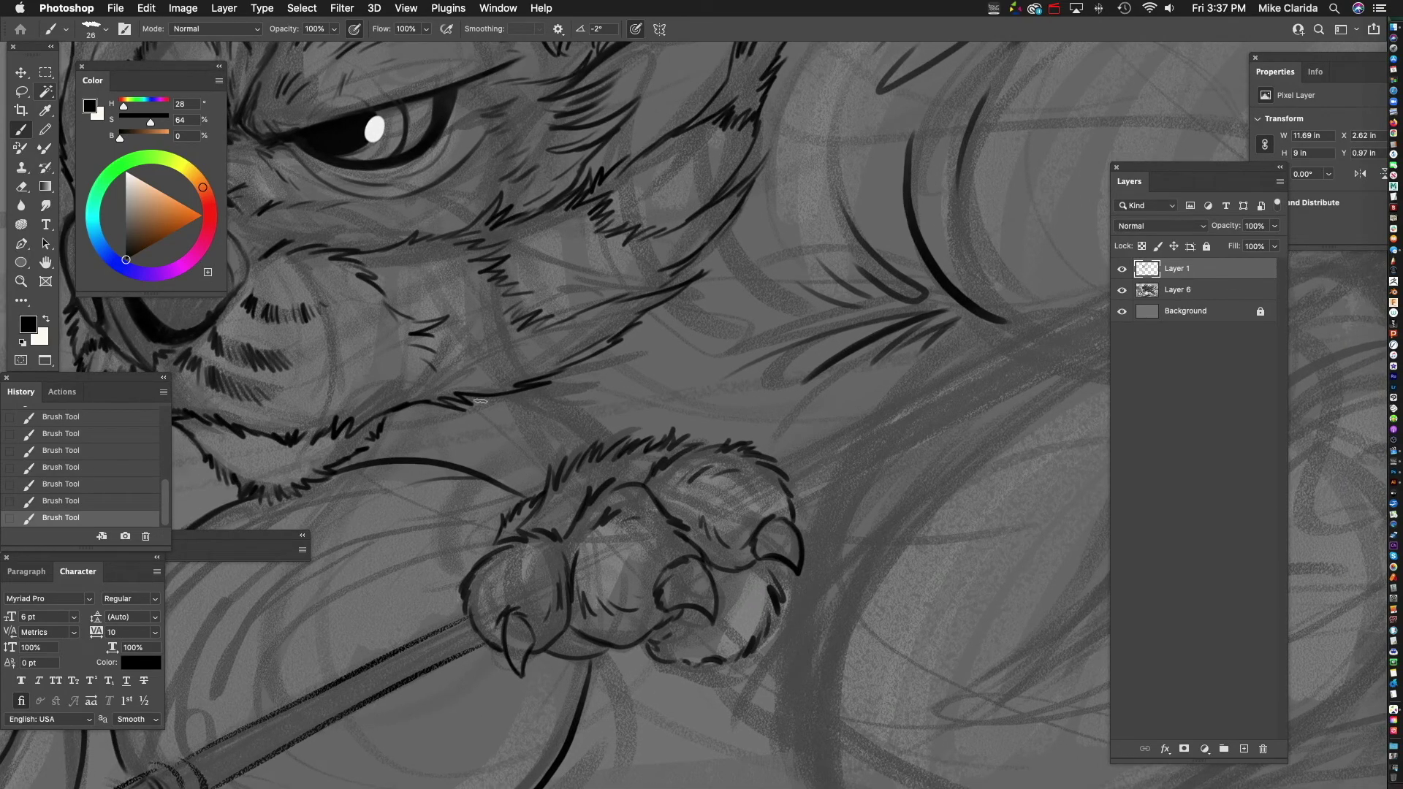
drag(799, 488, 712, 403)
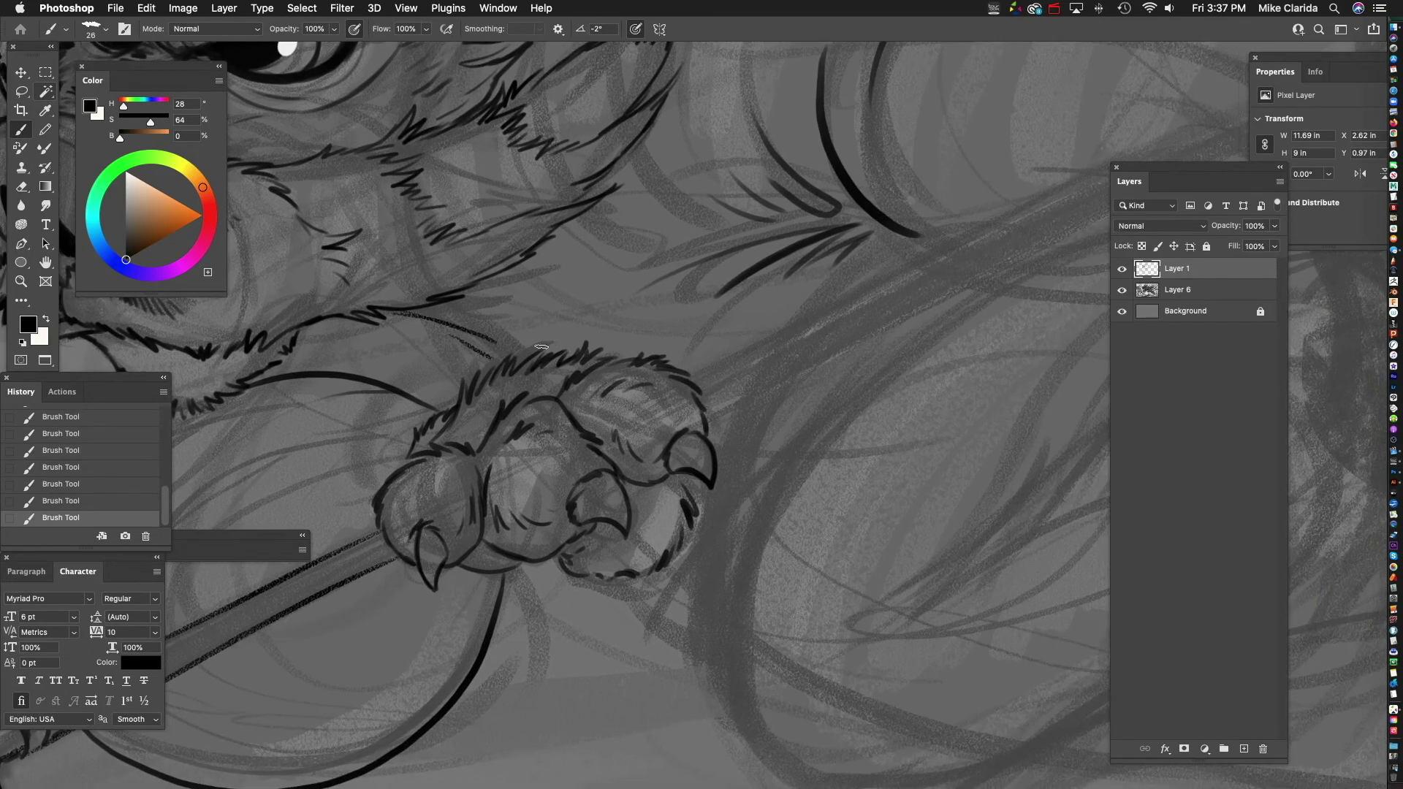
drag(655, 348, 664, 445)
- Ink curved fold lines in the sleeve cloth behind the creature's cheek fur, undoing the stray stroke
drag(946, 335, 688, 456)
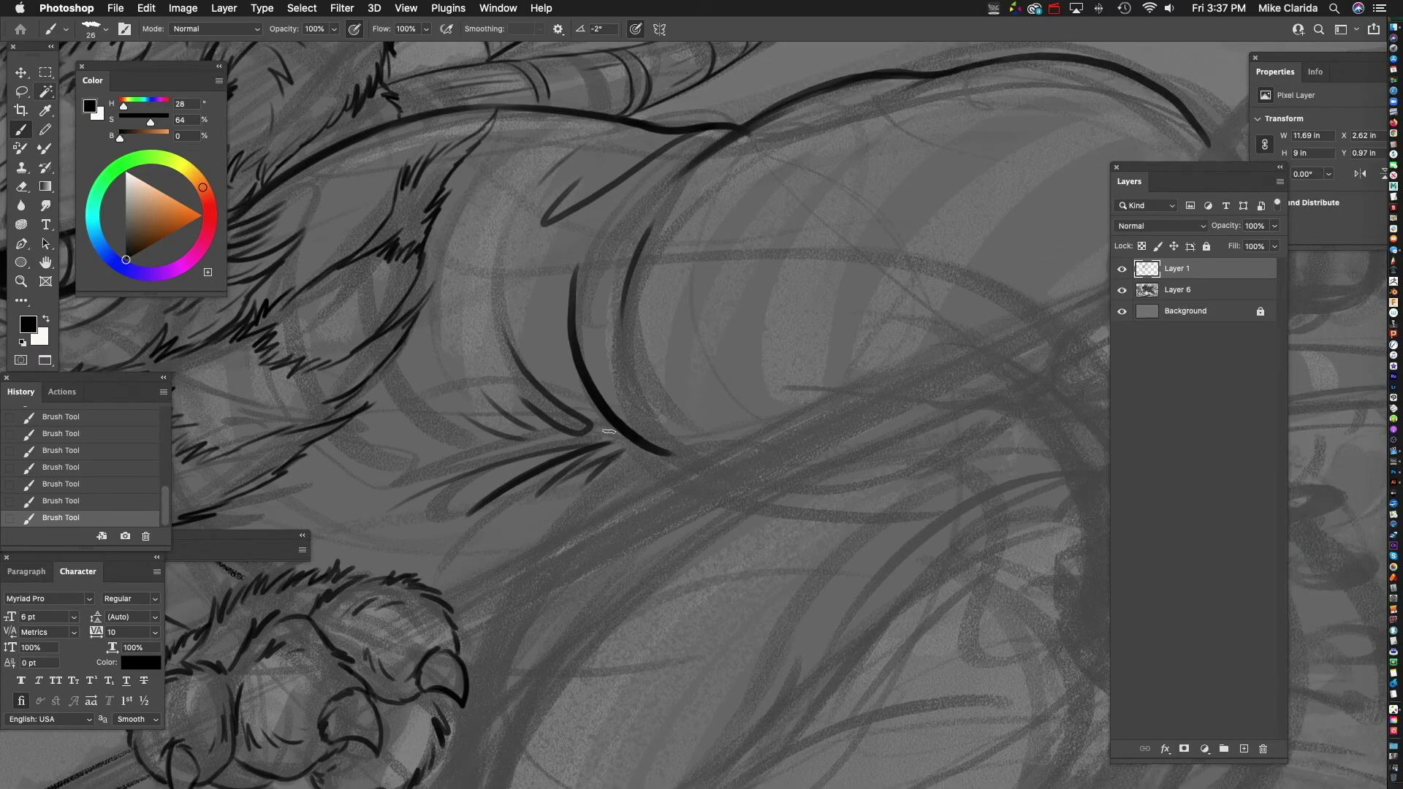
scroll(773, 282, up, 3)
scroll(774, 283, right, 3)
drag(513, 407, 554, 521)
drag(547, 337, 554, 454)
mouse_move(663, 339)
mouse_down()
mouse_move(790, 382)
mouse_move(787, 347)
mouse_up()
mouse_move(729, 210)
mouse_down()
mouse_move(637, 297)
mouse_move(626, 327)
mouse_up()
drag(734, 298, 745, 333)
key(ctrl+z)
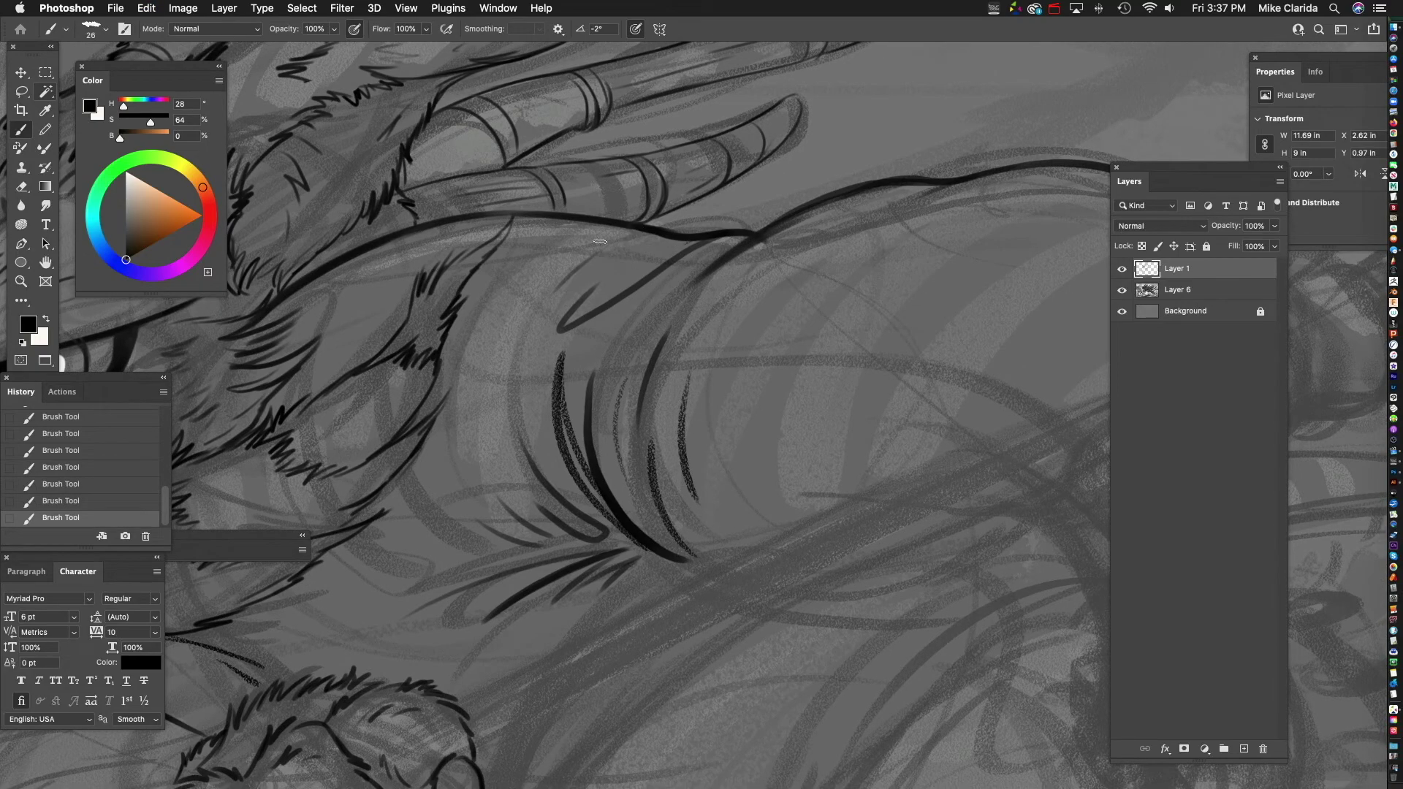
- Extend the lower cloth fold lines above the front paw
scroll(533, 475, down, 3)
scroll(620, 304, down, 2)
scroll(620, 304, left, 3)
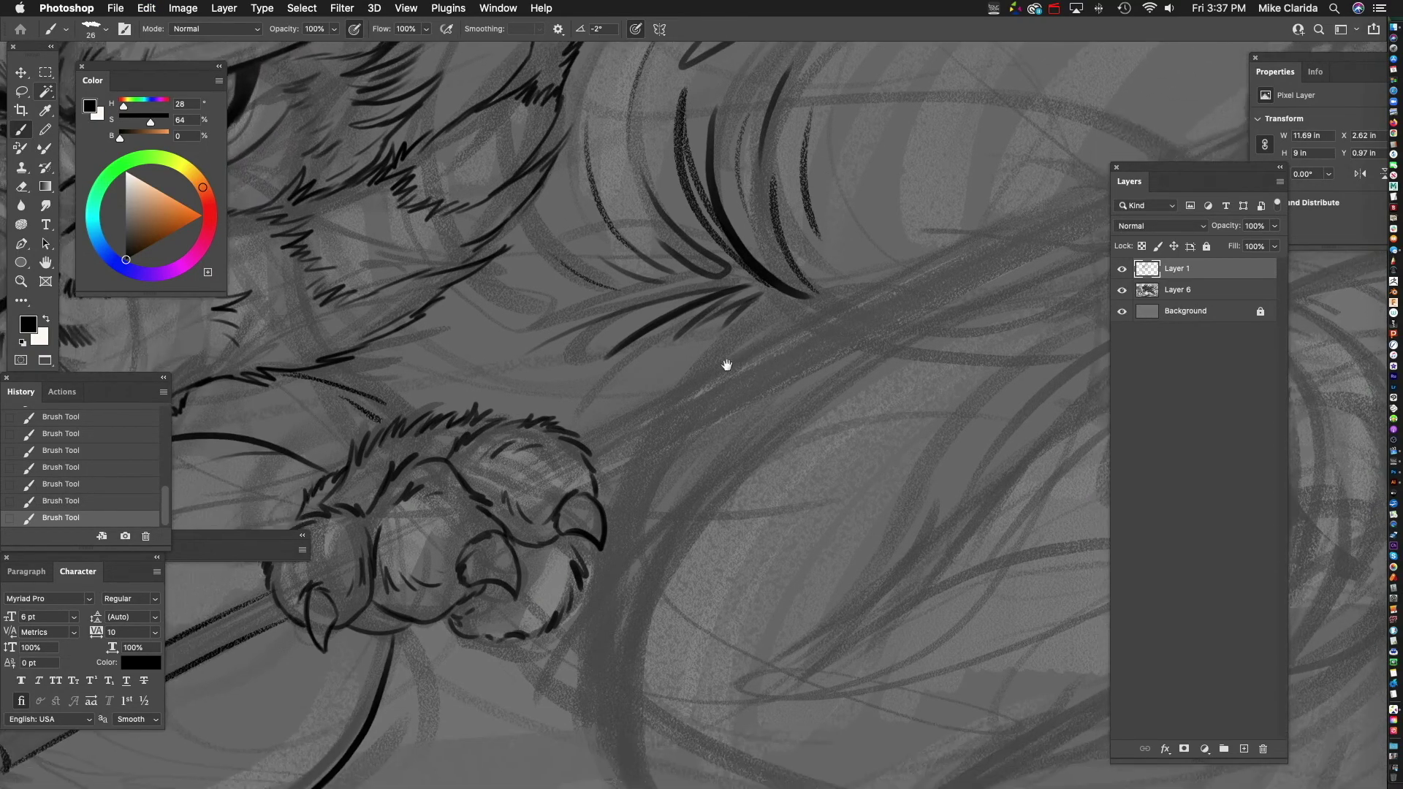
scroll(727, 366, down, 2)
drag(537, 390, 647, 319)
drag(616, 457, 415, 528)
drag(544, 453, 587, 421)
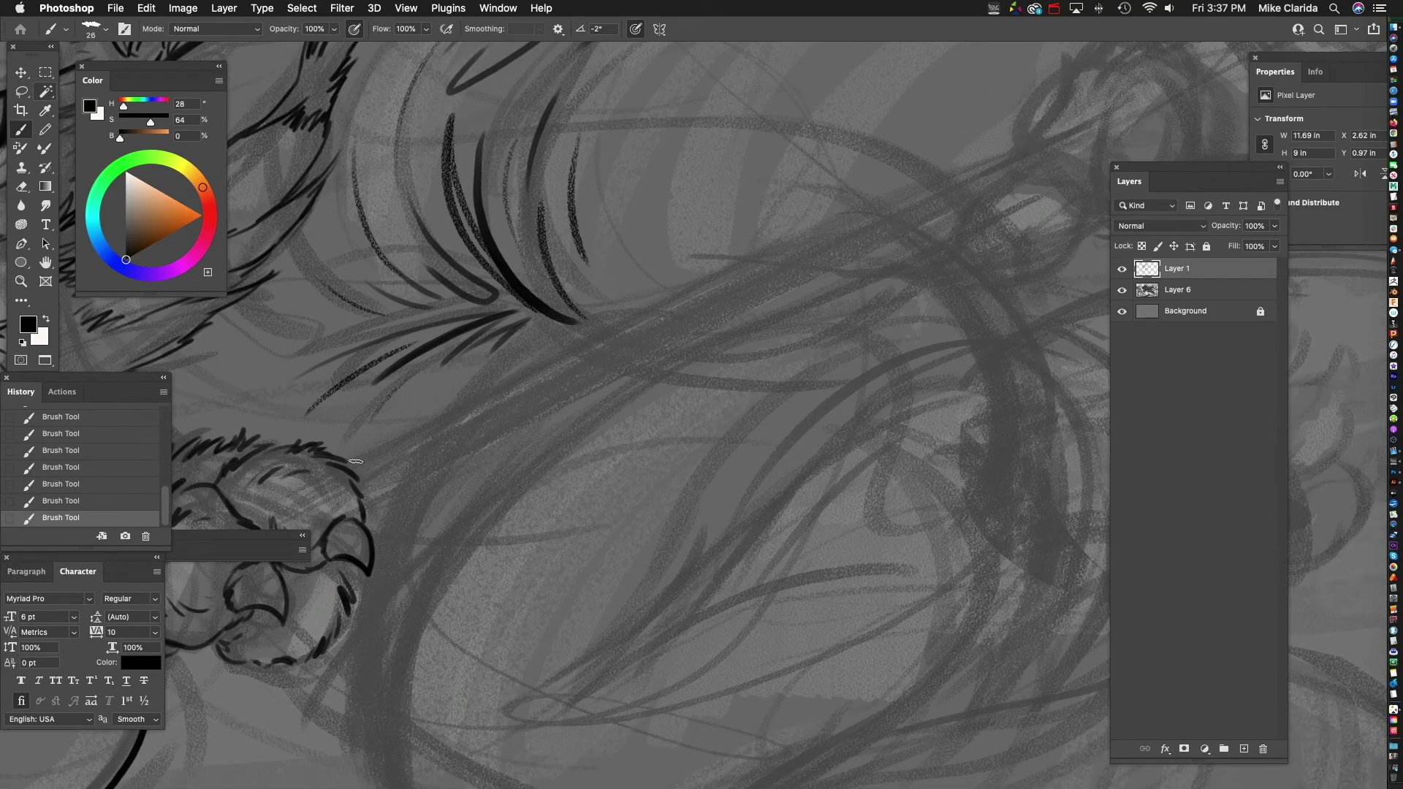
- Ink the upper edge of the spear shaft from the front paw up to the rear hand
drag(347, 463, 722, 282)
drag(927, 203, 660, 337)
drag(345, 463, 815, 259)
mouse_move(965, 229)
mouse_down()
mouse_move(686, 405)
mouse_move(559, 460)
mouse_up()
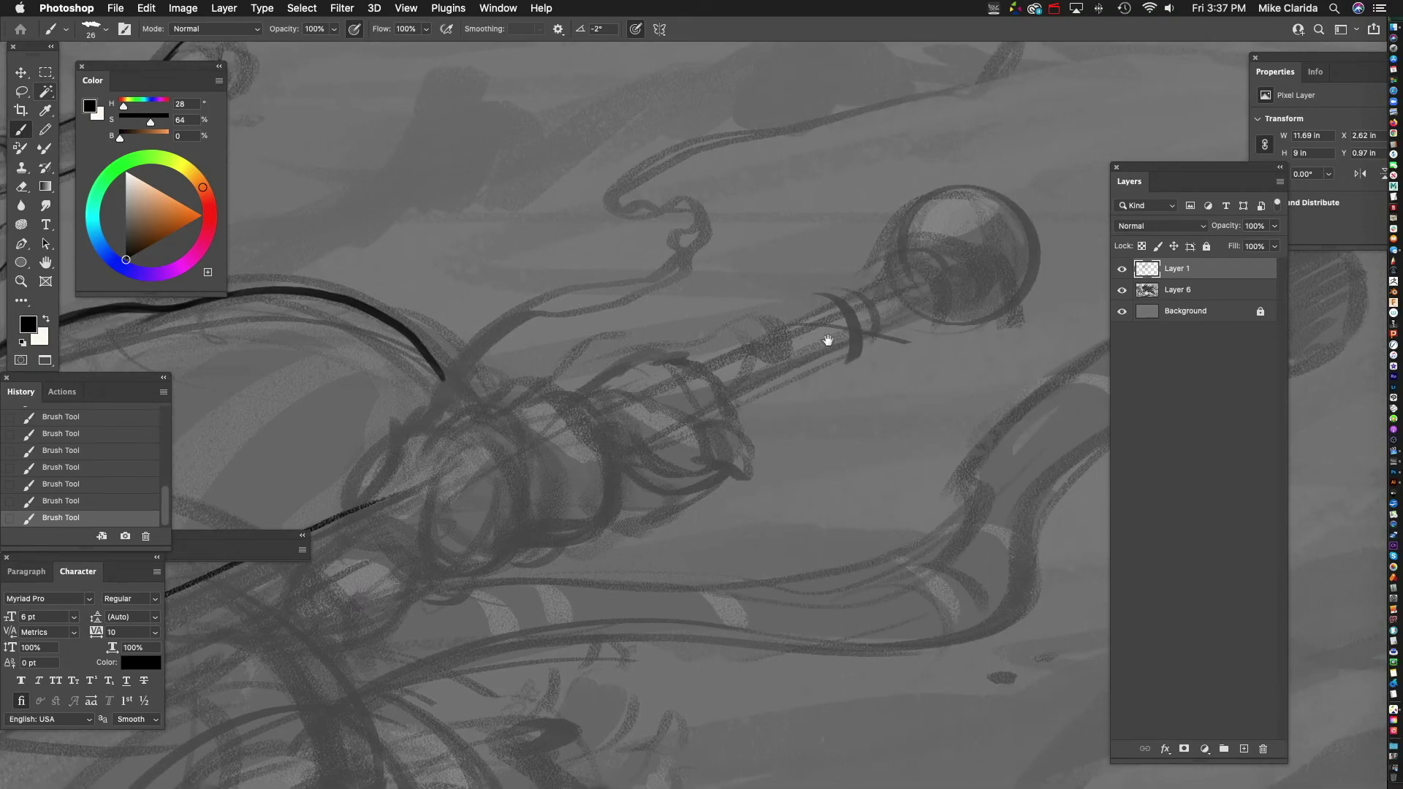
drag(801, 344, 720, 373)
mouse_move(649, 524)
mouse_down()
mouse_move(823, 351)
mouse_move(664, 472)
mouse_move(804, 366)
mouse_up()
mouse_move(804, 365)
mouse_down()
mouse_move(717, 426)
mouse_move(925, 258)
mouse_up()
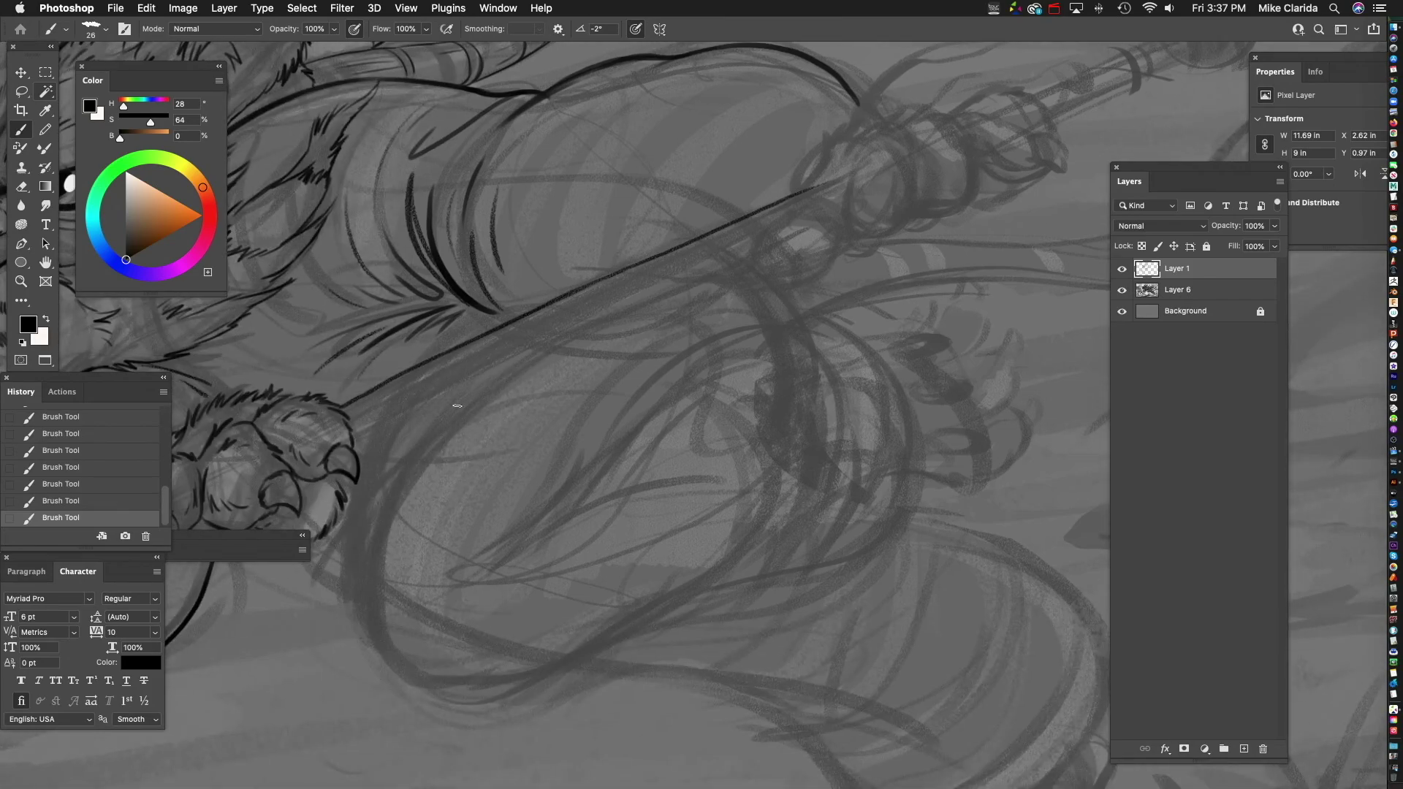
- Redraw the lower edge of the shaft behind the front paw with small notches, reaching towards the rear hand
drag(352, 439, 723, 261)
key(super+z)
drag(349, 439, 577, 322)
drag(614, 305, 644, 290)
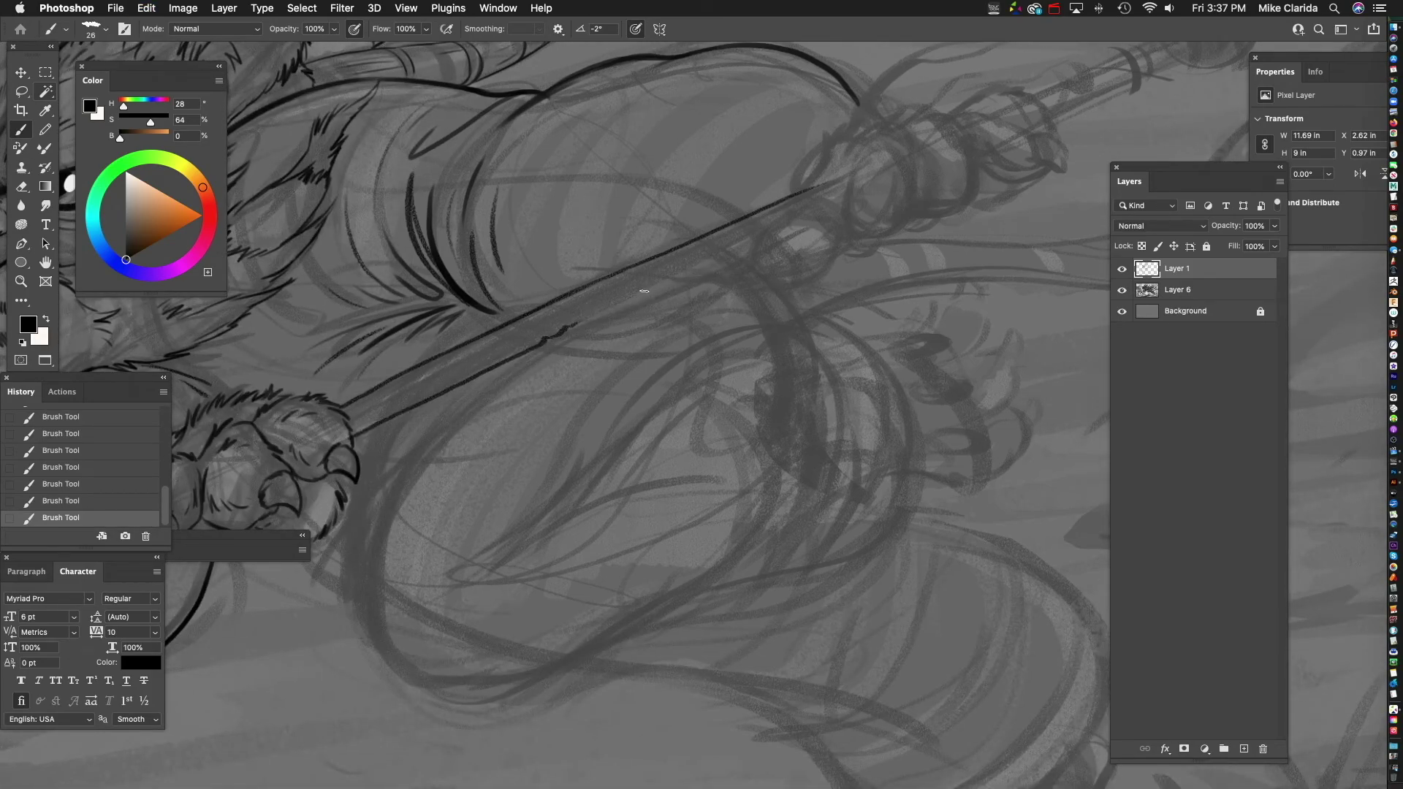
drag(749, 253, 755, 251)
drag(846, 302, 932, 320)
mouse_move(626, 380)
mouse_down()
mouse_move(848, 322)
mouse_move(623, 395)
mouse_up()
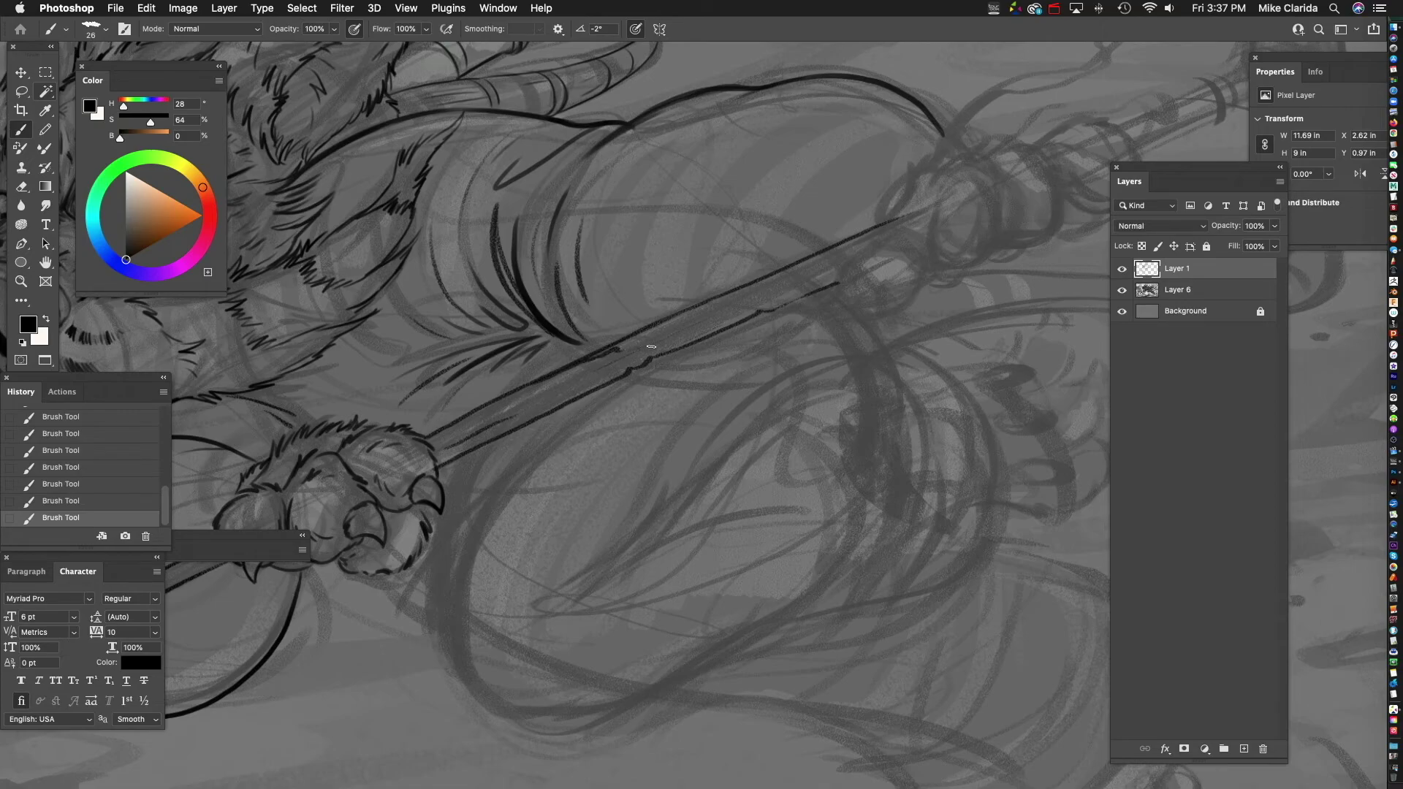
mouse_move(450, 512)
mouse_down()
mouse_move(886, 357)
mouse_move(953, 293)
mouse_up()
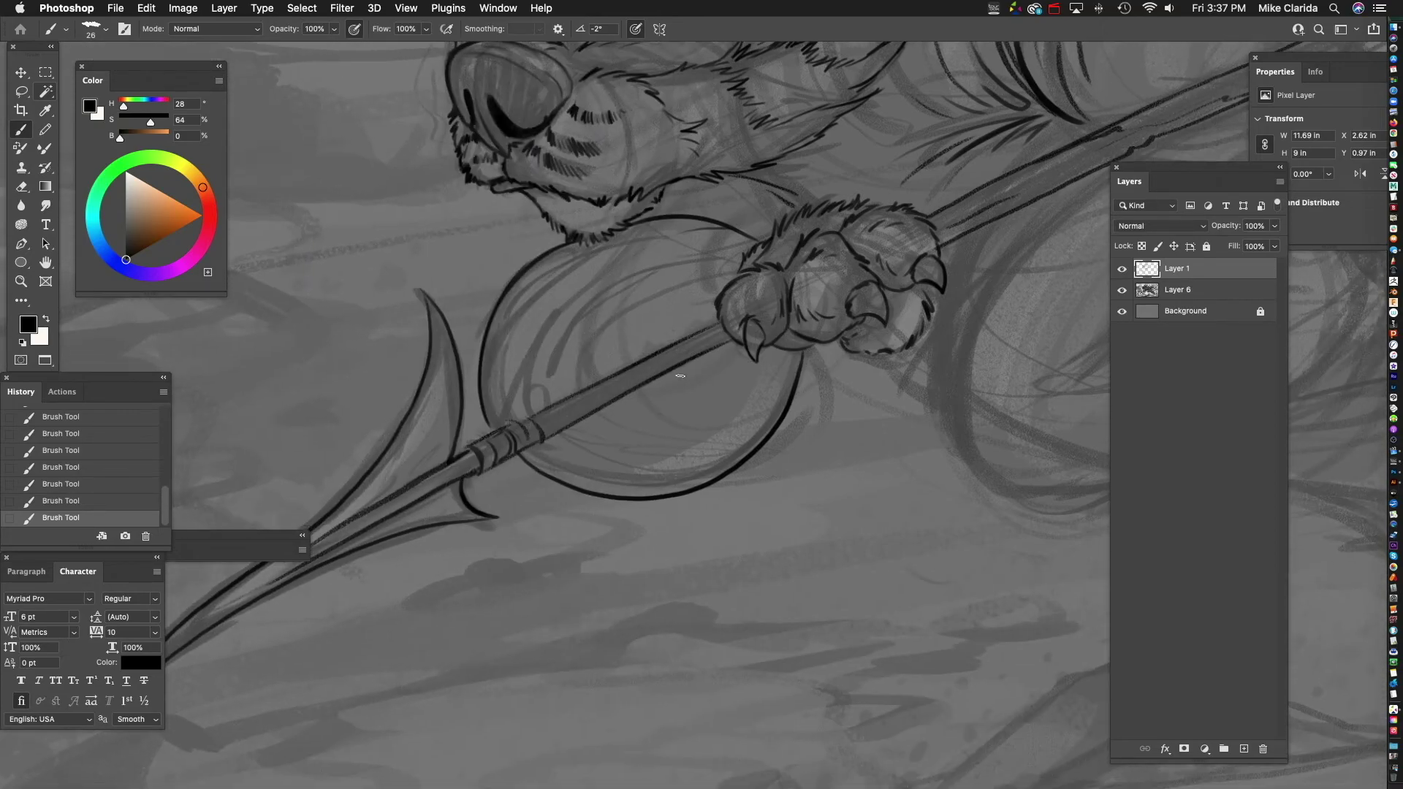
- Add a wood-grain line to the front part of the shaft and an inner contour to the spearhead's upper barb
drag(690, 404, 785, 360)
drag(575, 402, 620, 411)
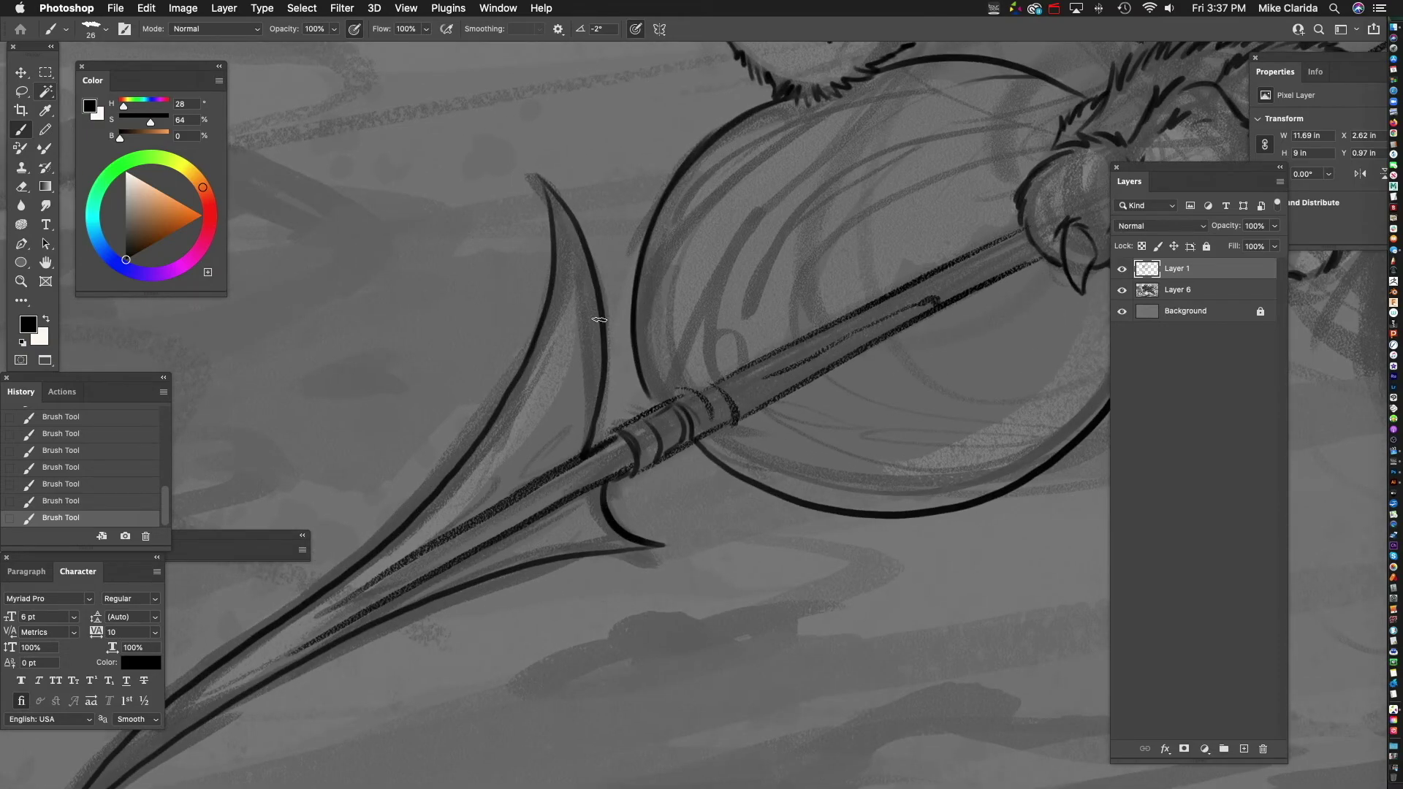
drag(570, 492, 637, 438)
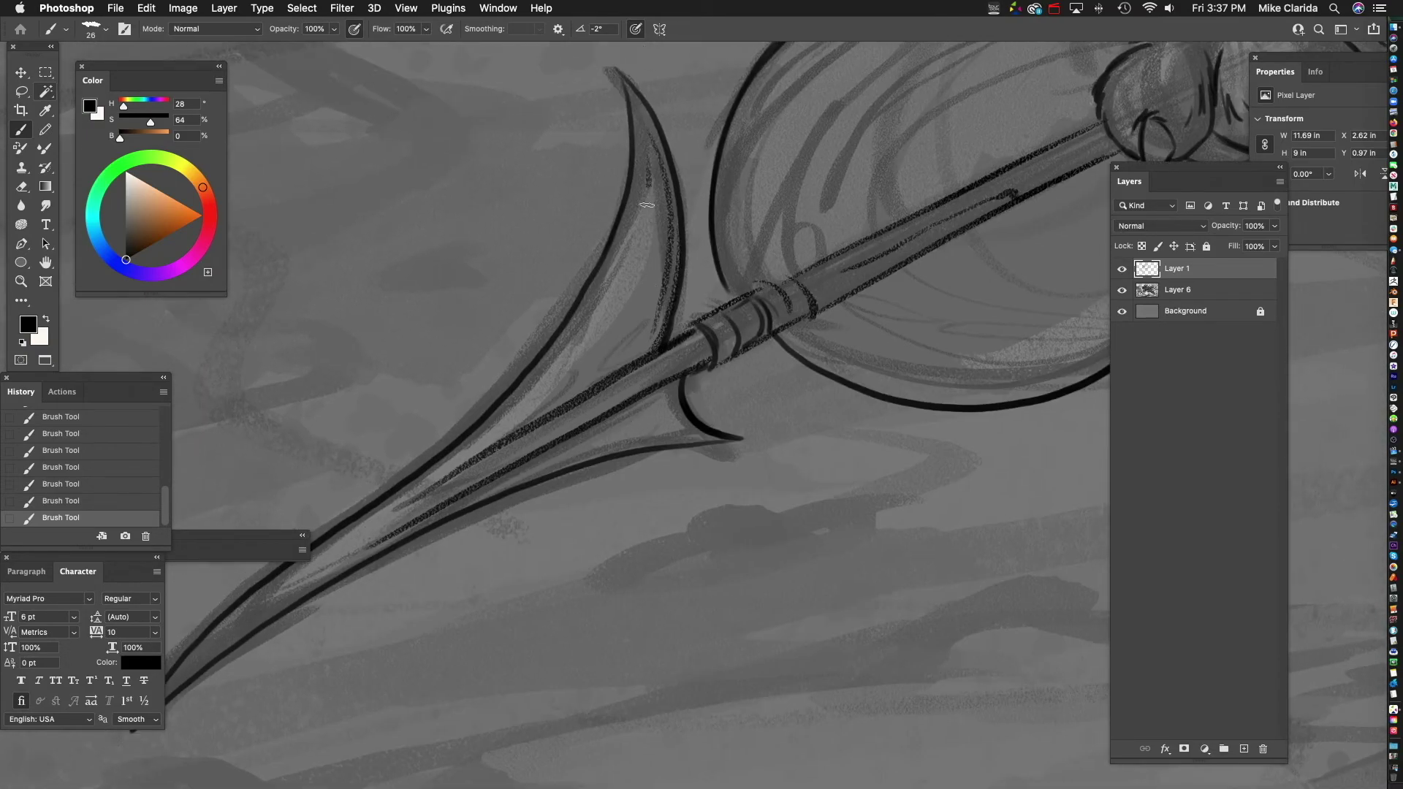
- Add fur tufts and small detail strokes to the front paw gripping the spear
drag(924, 264, 606, 418)
drag(769, 331, 645, 404)
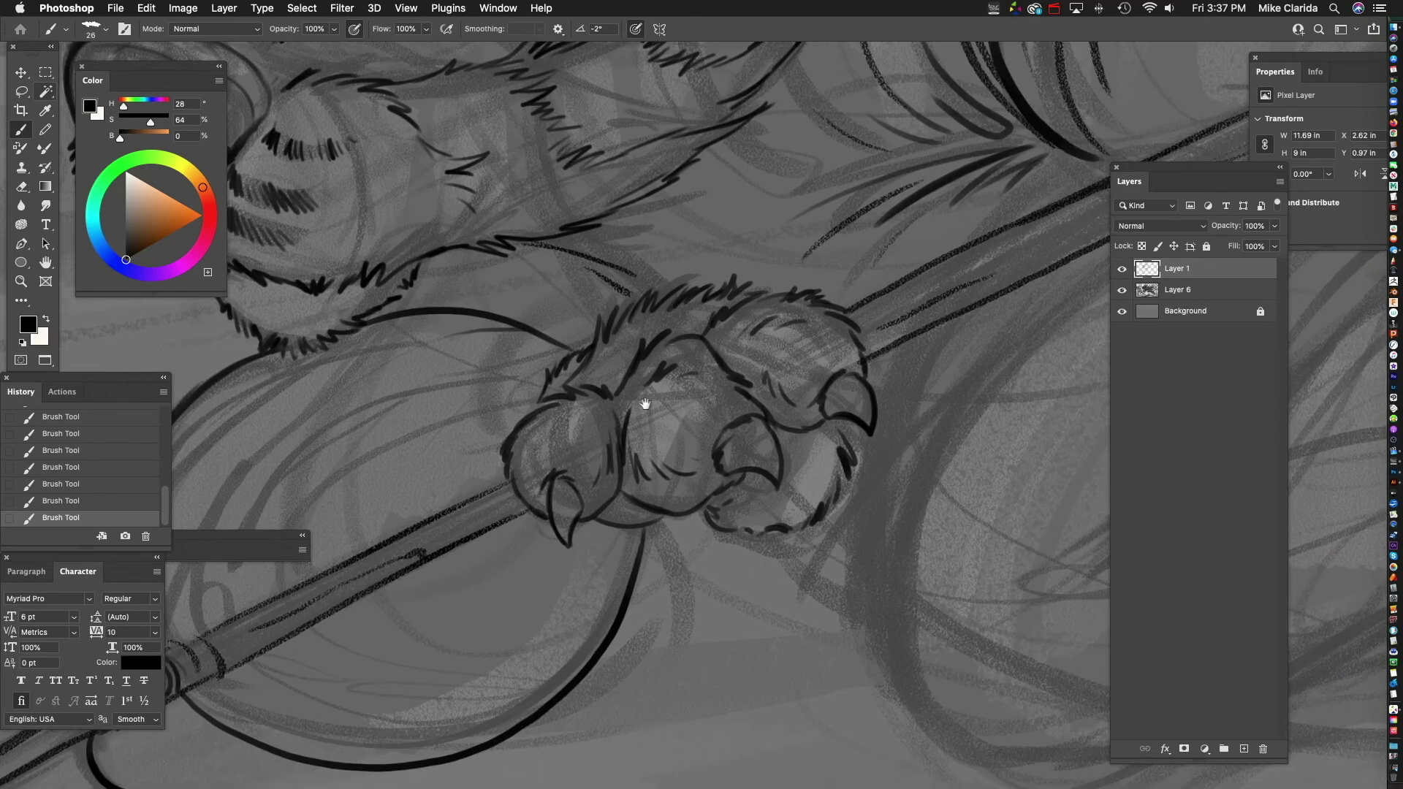
drag(533, 407, 503, 443)
drag(761, 453, 683, 403)
scroll(667, 405, up, 5)
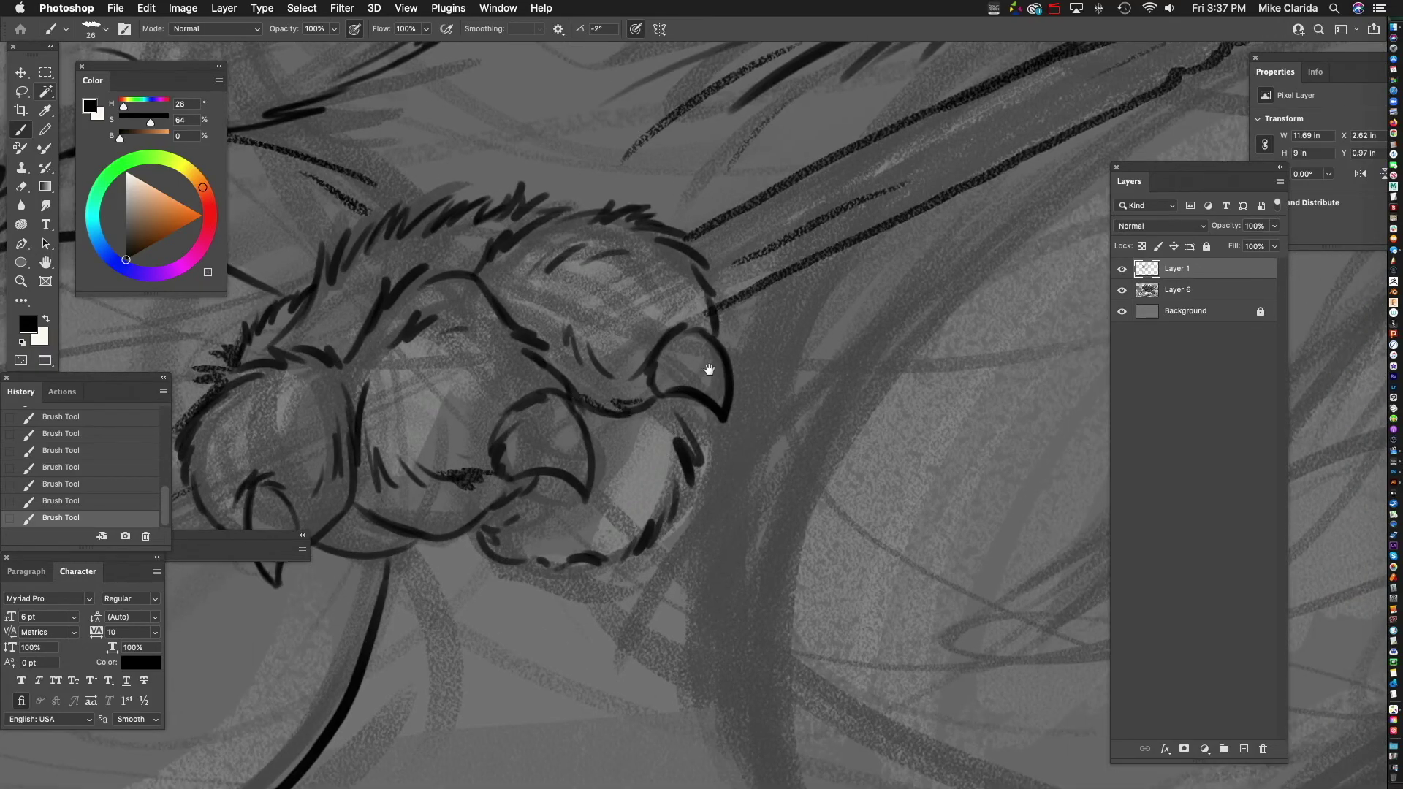
- Extend the lower edge of the spear shaft up to the rear hand
scroll(709, 370, down, 10)
scroll(655, 429, up, 3)
mouse_move(986, 252)
mouse_down()
mouse_move(905, 354)
mouse_move(664, 414)
mouse_up()
scroll(665, 413, up, 5)
scroll(793, 375, up, 4)
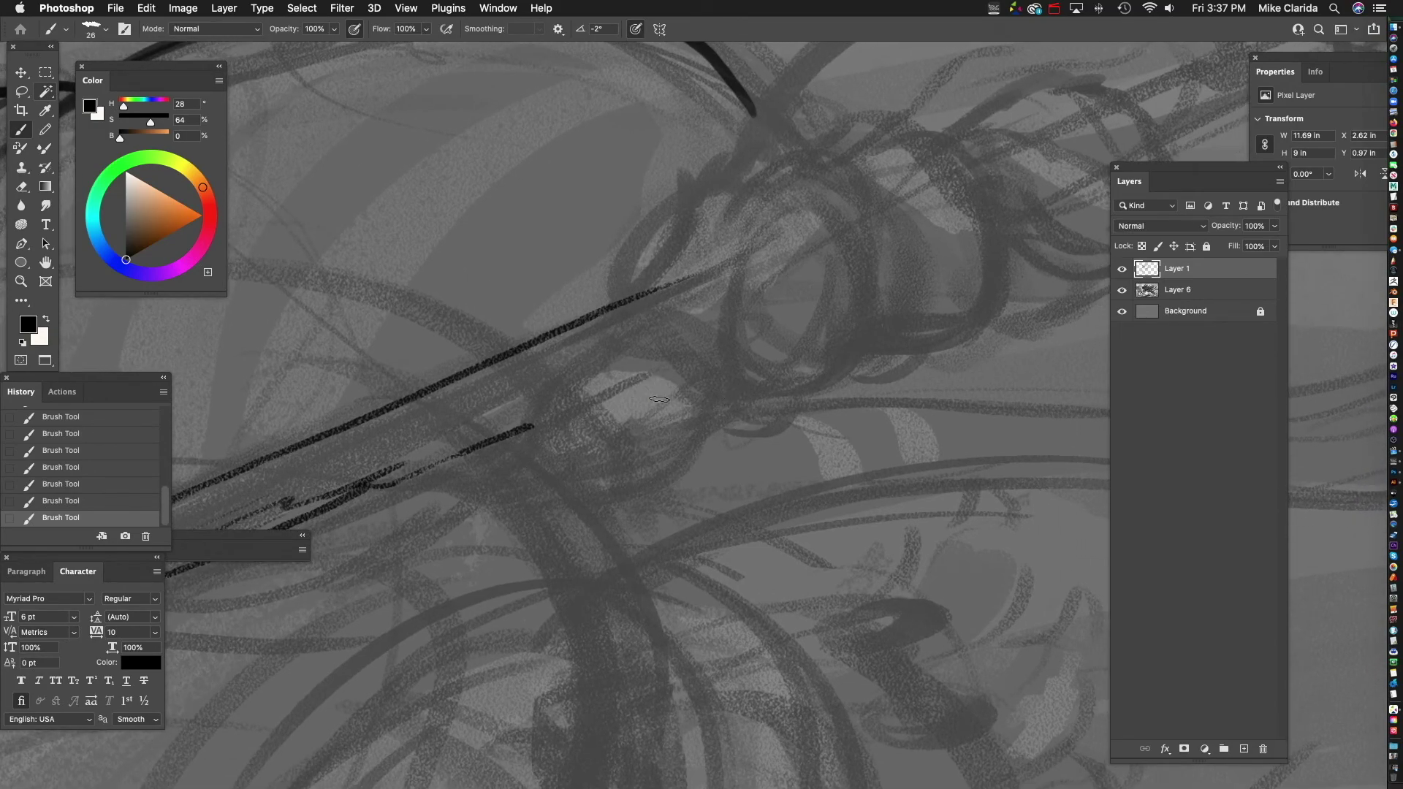
drag(662, 385, 669, 414)
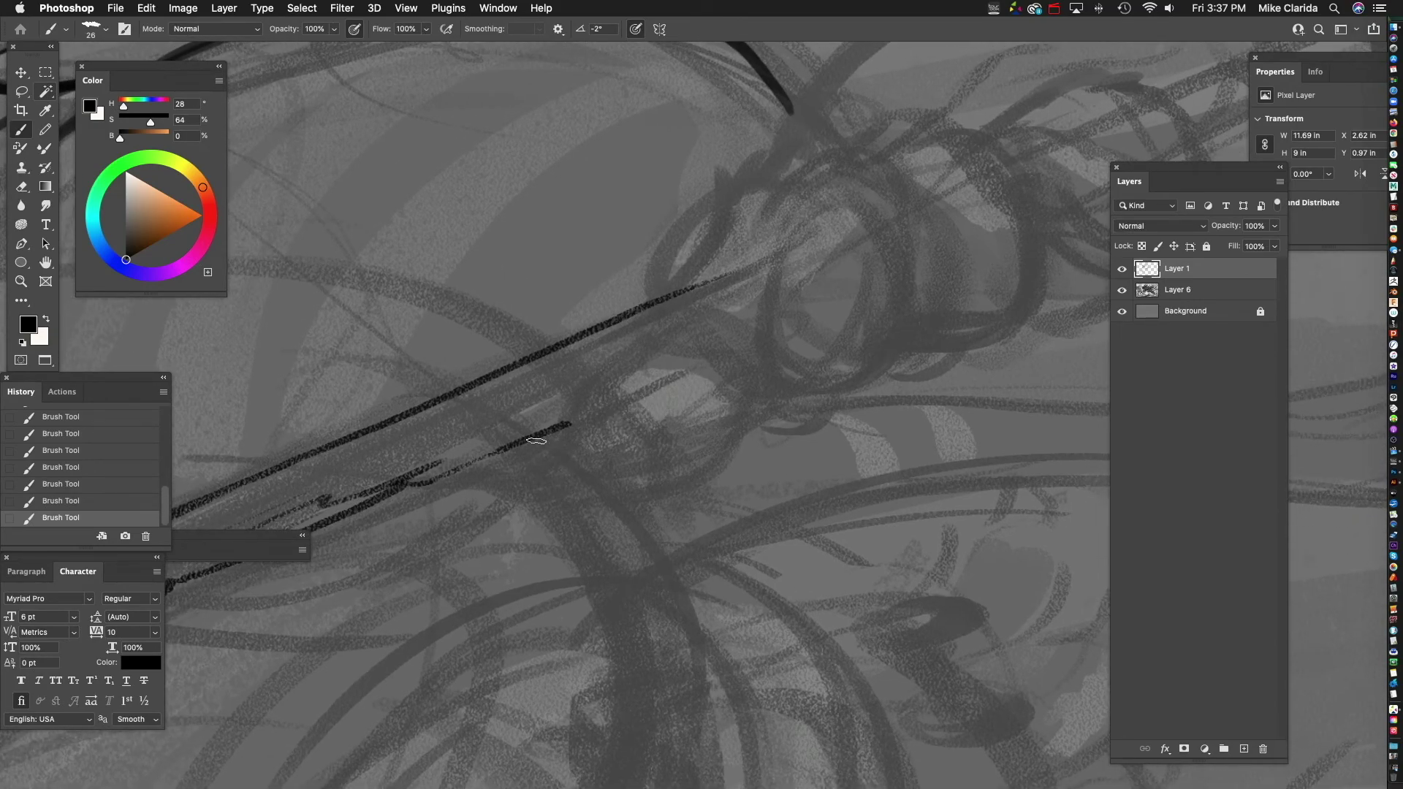
drag(527, 440, 767, 334)
drag(649, 378, 719, 350)
mouse_move(838, 353)
mouse_down()
mouse_move(712, 389)
mouse_move(745, 355)
mouse_up()
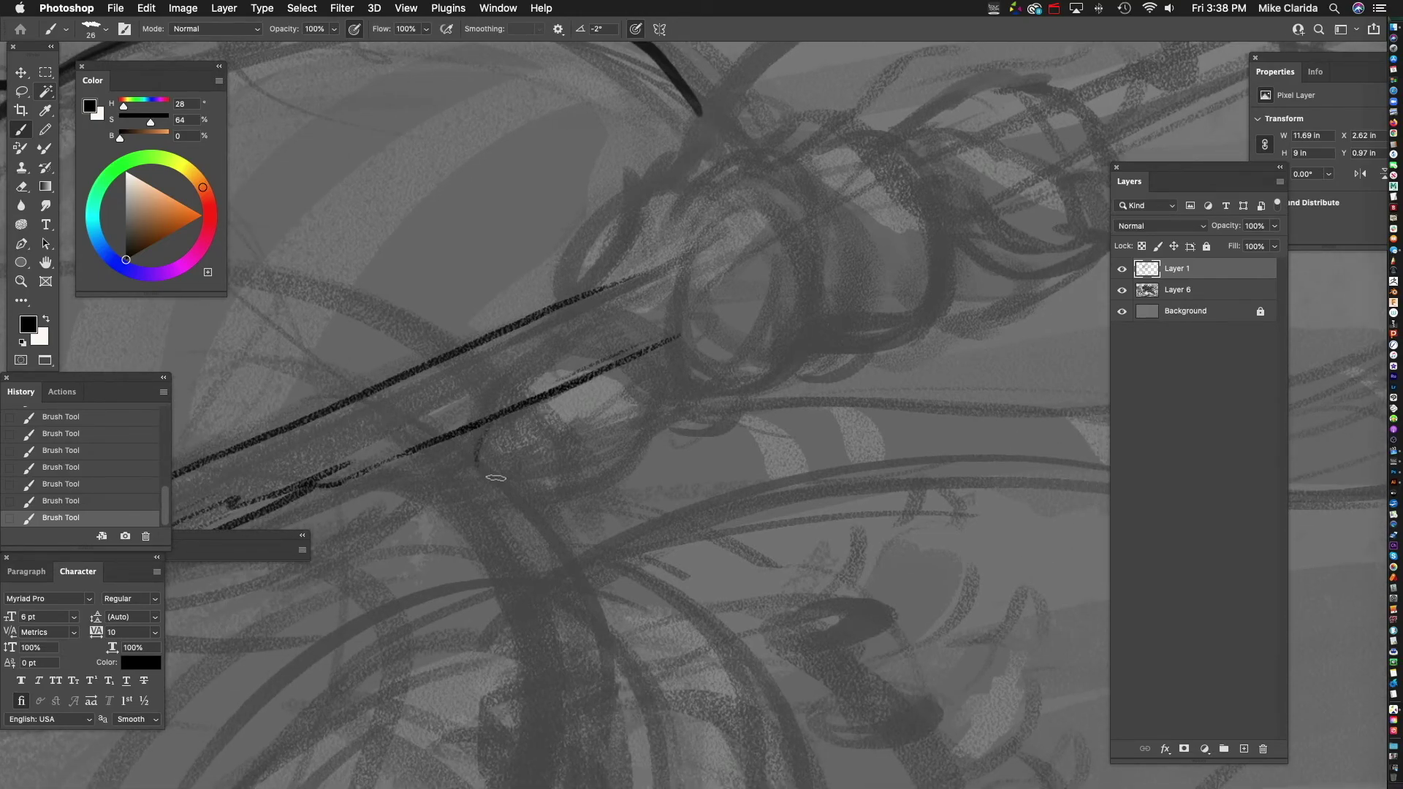
- Ink the rear hand's thumb beneath the shaft, with a pointed claw and fur tufts along its lower edge
drag(638, 453, 670, 362)
drag(614, 480, 663, 469)
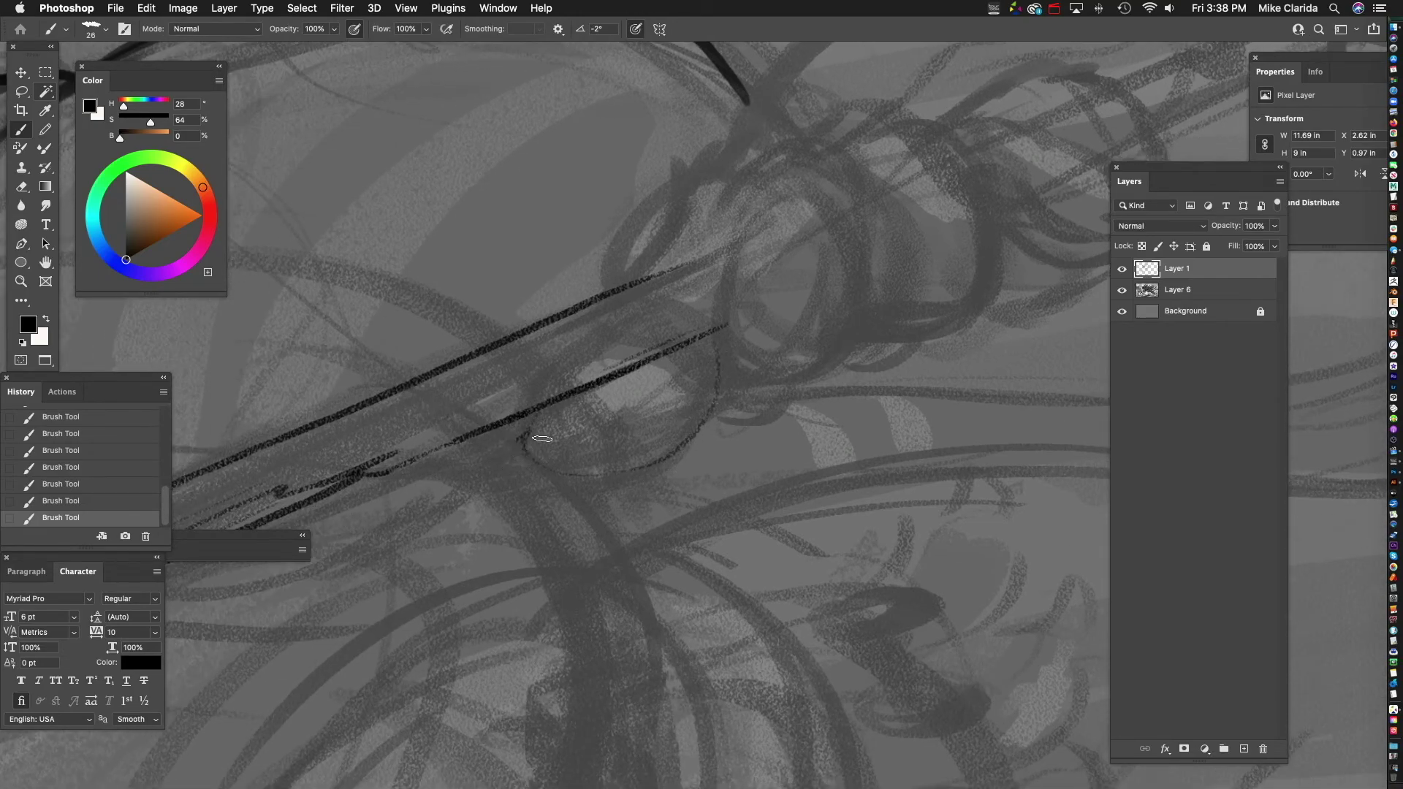
drag(530, 432, 561, 446)
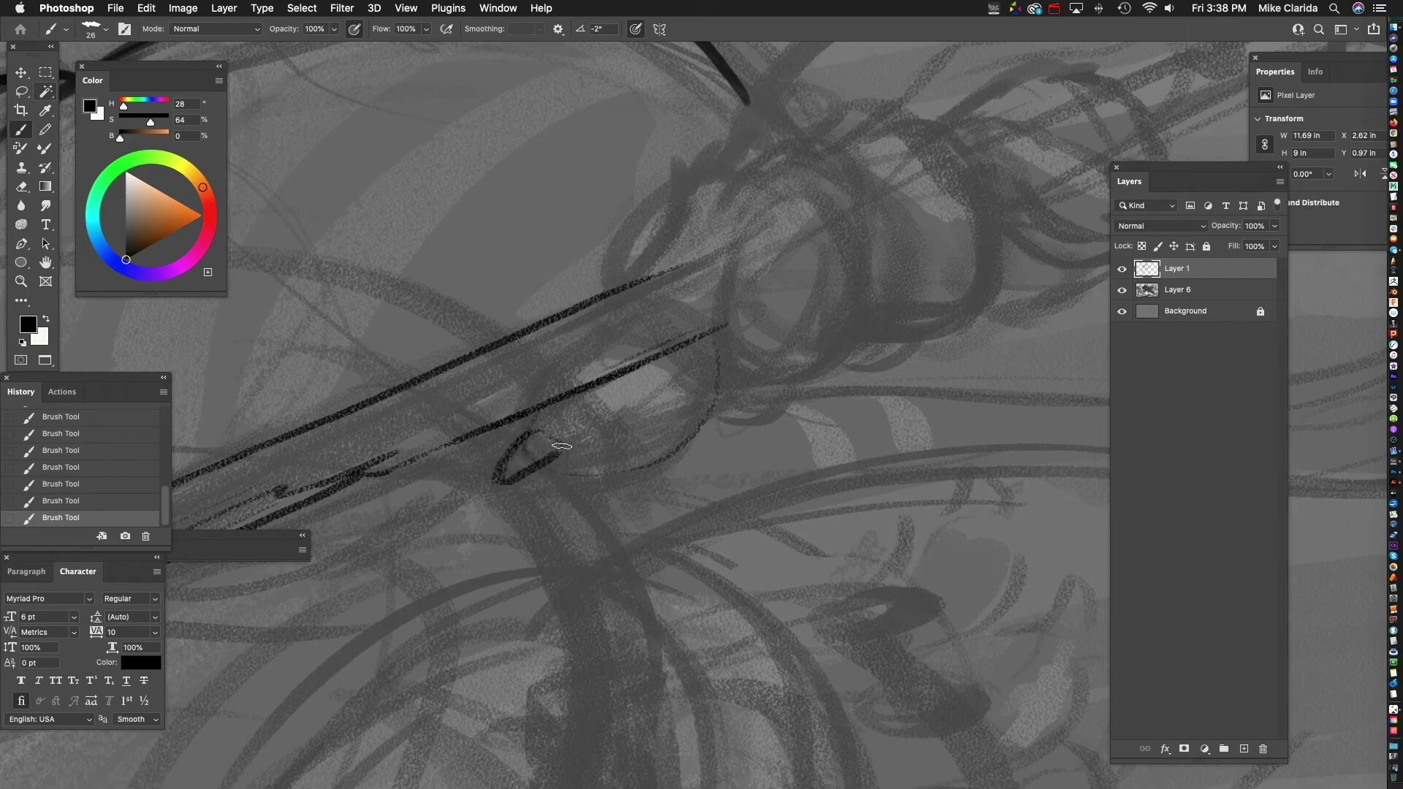
drag(714, 433, 590, 478)
mouse_move(476, 506)
mouse_down()
mouse_move(630, 479)
mouse_move(661, 426)
mouse_up()
- Ink the oval front finger of the rear hand over the shaft, with the first fur strokes above it
mouse_move(758, 337)
mouse_down()
mouse_move(680, 442)
mouse_move(727, 446)
mouse_move(703, 443)
mouse_up()
mouse_move(576, 378)
mouse_down()
mouse_move(598, 533)
mouse_move(688, 459)
mouse_up()
drag(688, 345, 623, 537)
mouse_move(611, 353)
mouse_down()
mouse_move(617, 395)
mouse_move(605, 332)
mouse_move(675, 323)
mouse_up()
drag(708, 376, 713, 419)
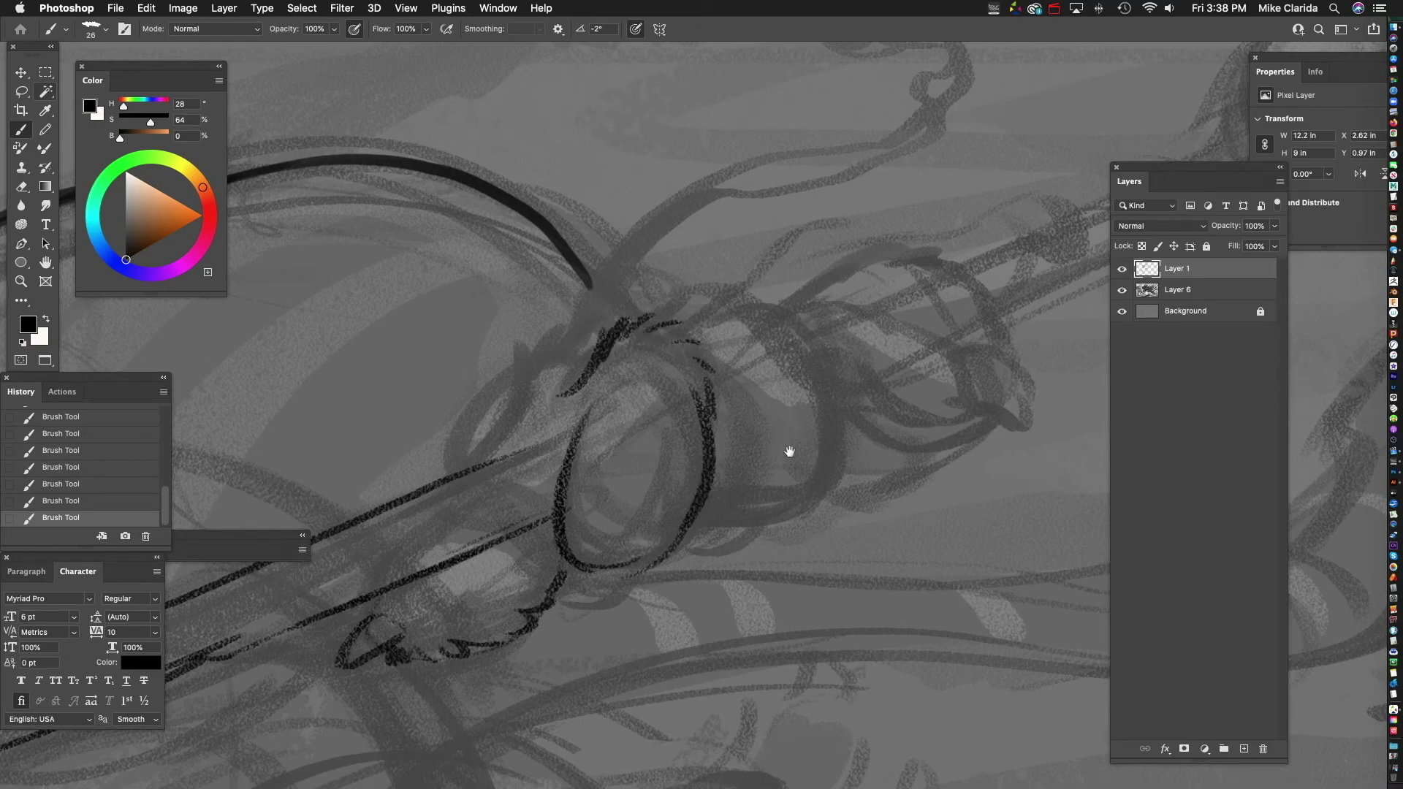
- Ink fur tufts along the top of the rear hand, from the shaft's upper edge back over the second finger
drag(789, 380, 730, 456)
mouse_move(633, 396)
mouse_down()
mouse_move(676, 366)
mouse_move(698, 371)
mouse_up()
drag(738, 471, 861, 396)
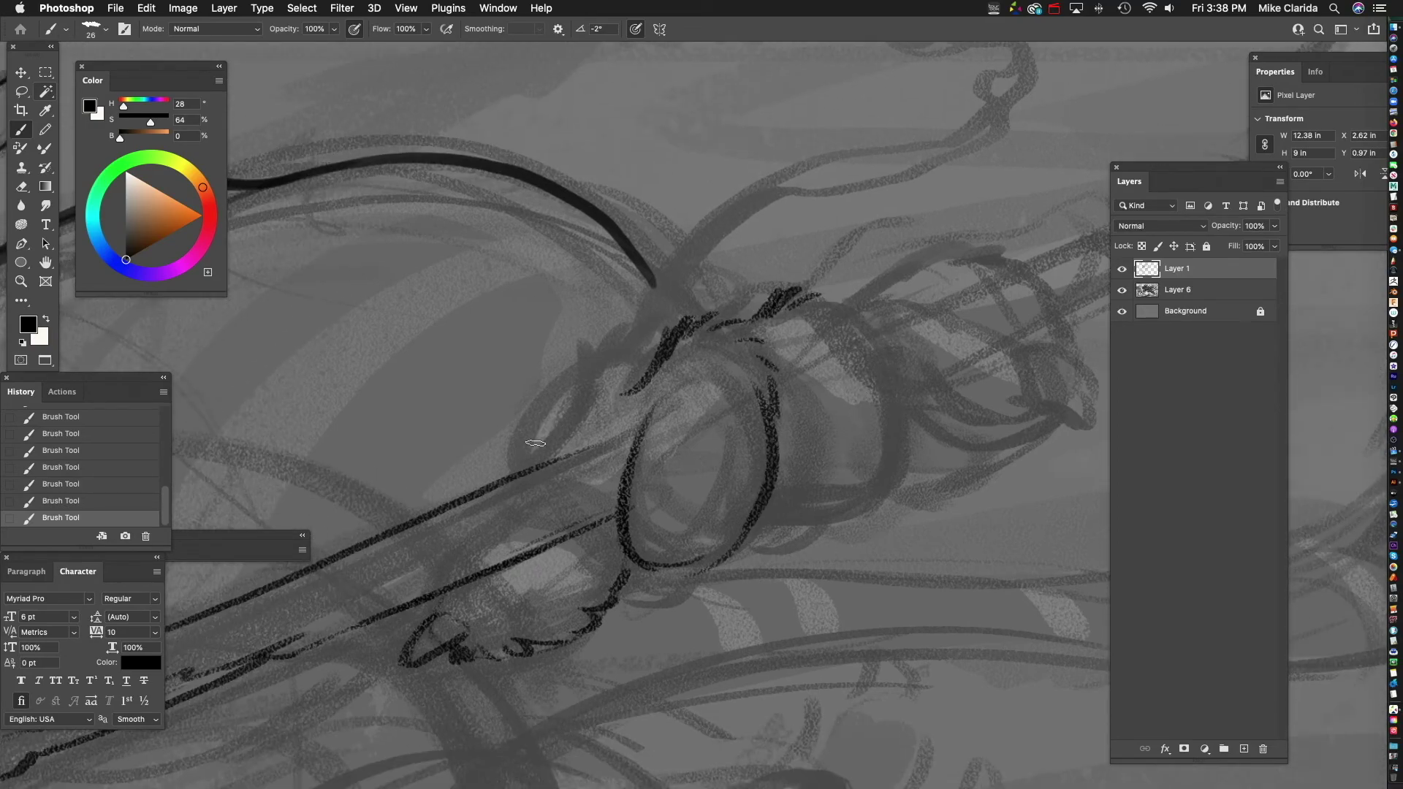
mouse_move(521, 464)
mouse_down()
mouse_move(491, 491)
mouse_move(581, 373)
mouse_move(628, 351)
mouse_up()
mouse_move(855, 376)
mouse_down()
mouse_move(694, 434)
mouse_move(619, 392)
mouse_up()
drag(743, 472, 651, 488)
drag(563, 399, 618, 349)
drag(593, 379, 640, 349)
mouse_move(777, 489)
mouse_down()
mouse_move(805, 425)
mouse_move(672, 527)
mouse_move(746, 479)
mouse_move(692, 520)
mouse_up()
- Examine the inked shaft and both paws against the whole figure
alt+super+click(692, 511)
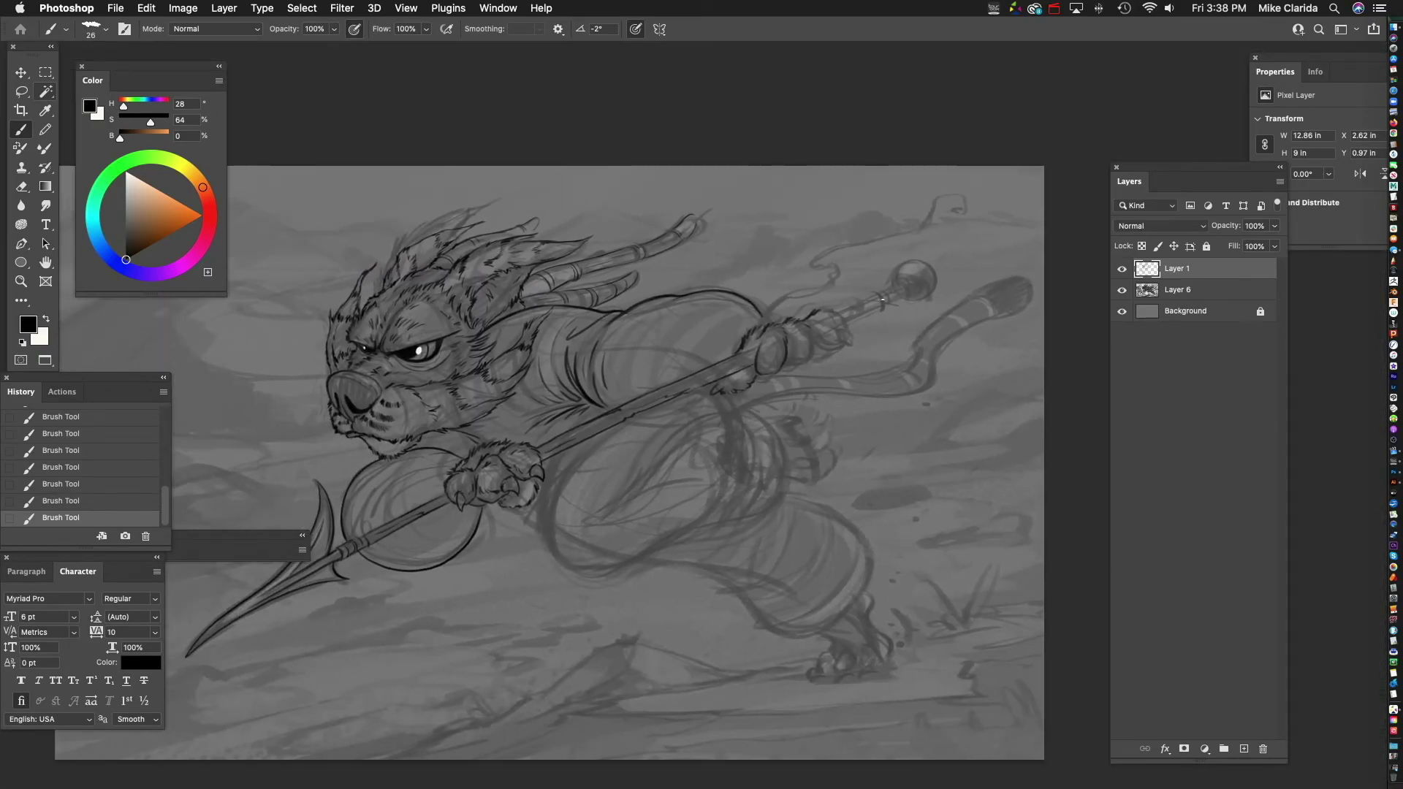
super+click(628, 375)
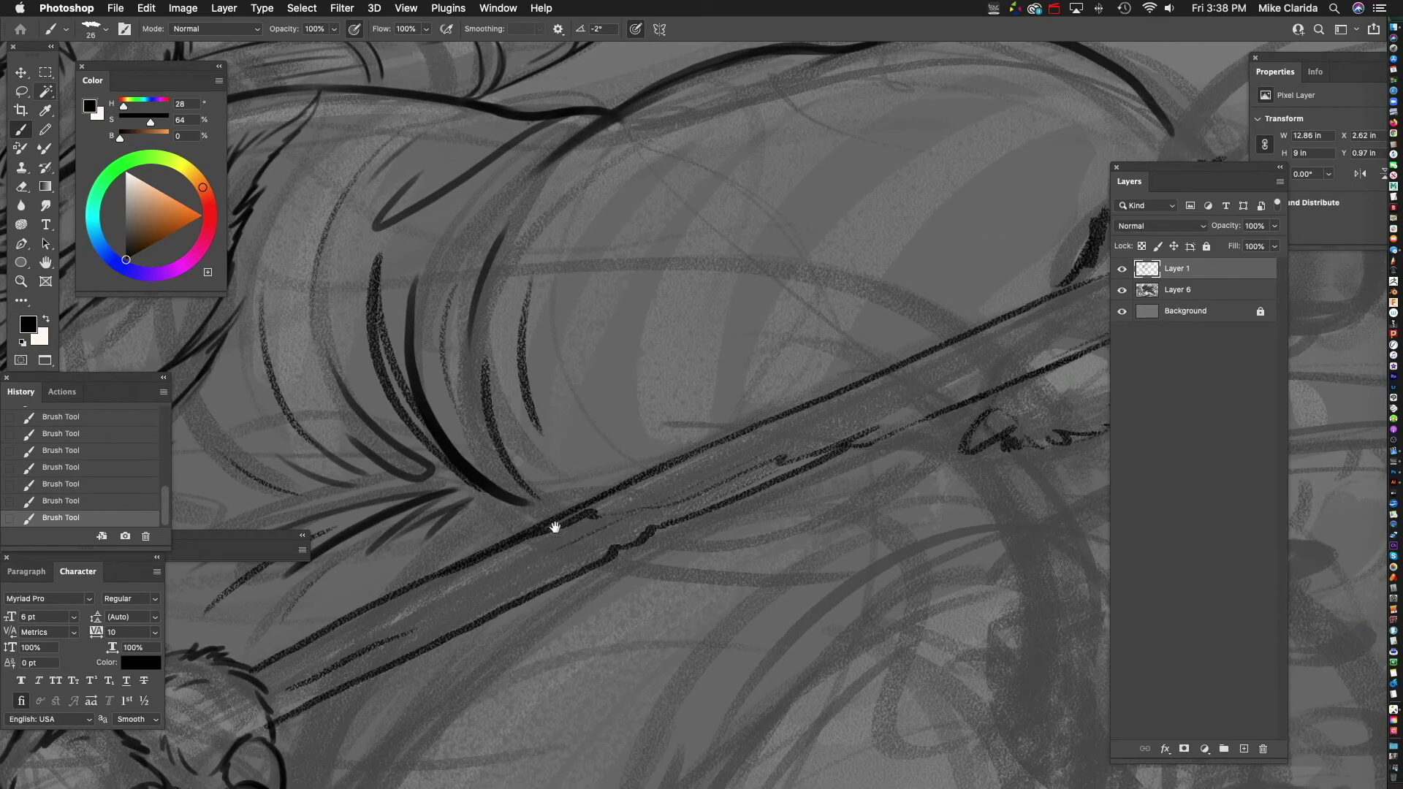
alt+super+click(629, 542)
drag(629, 541, 624, 432)
alt+super+click(604, 488)
alt+super+click(604, 488)
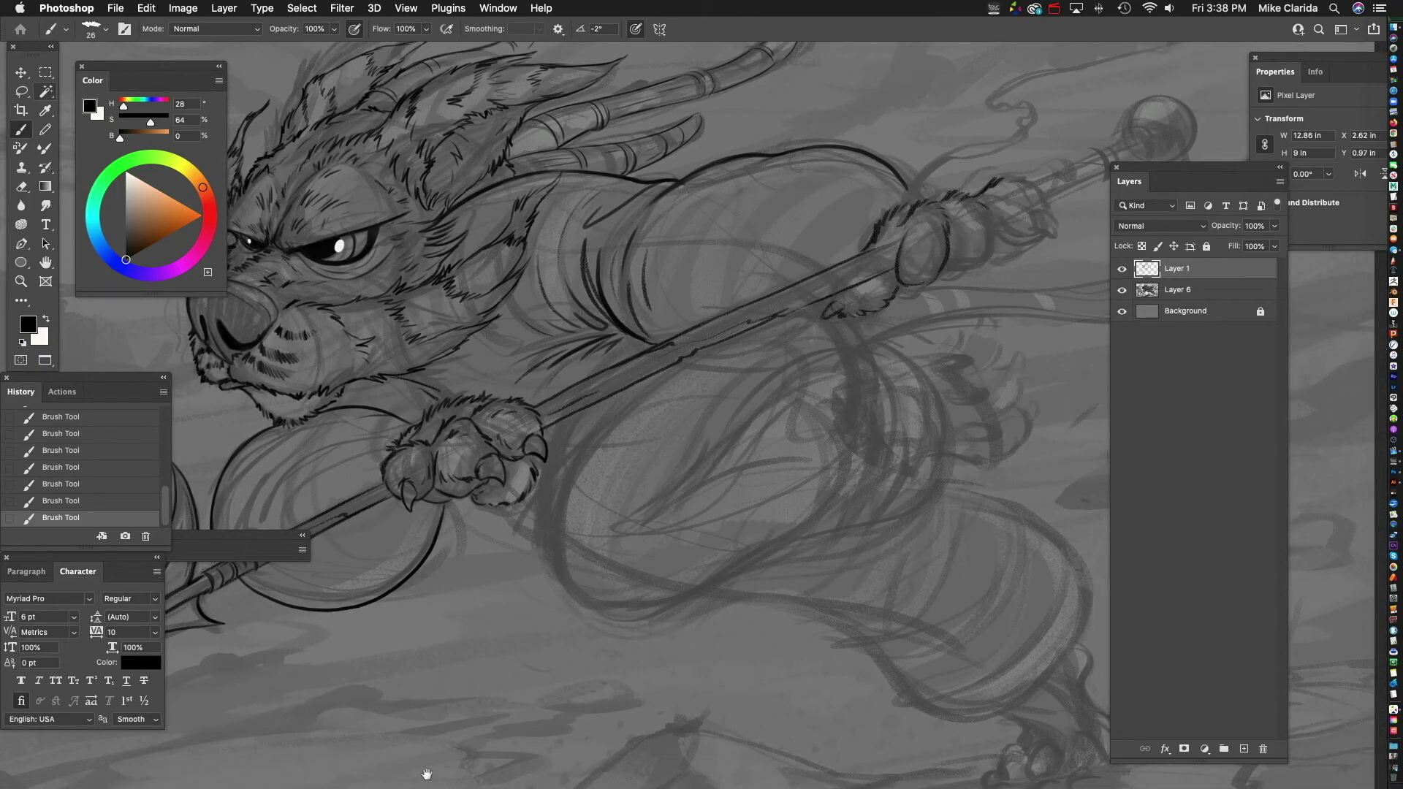
drag(723, 404, 781, 436)
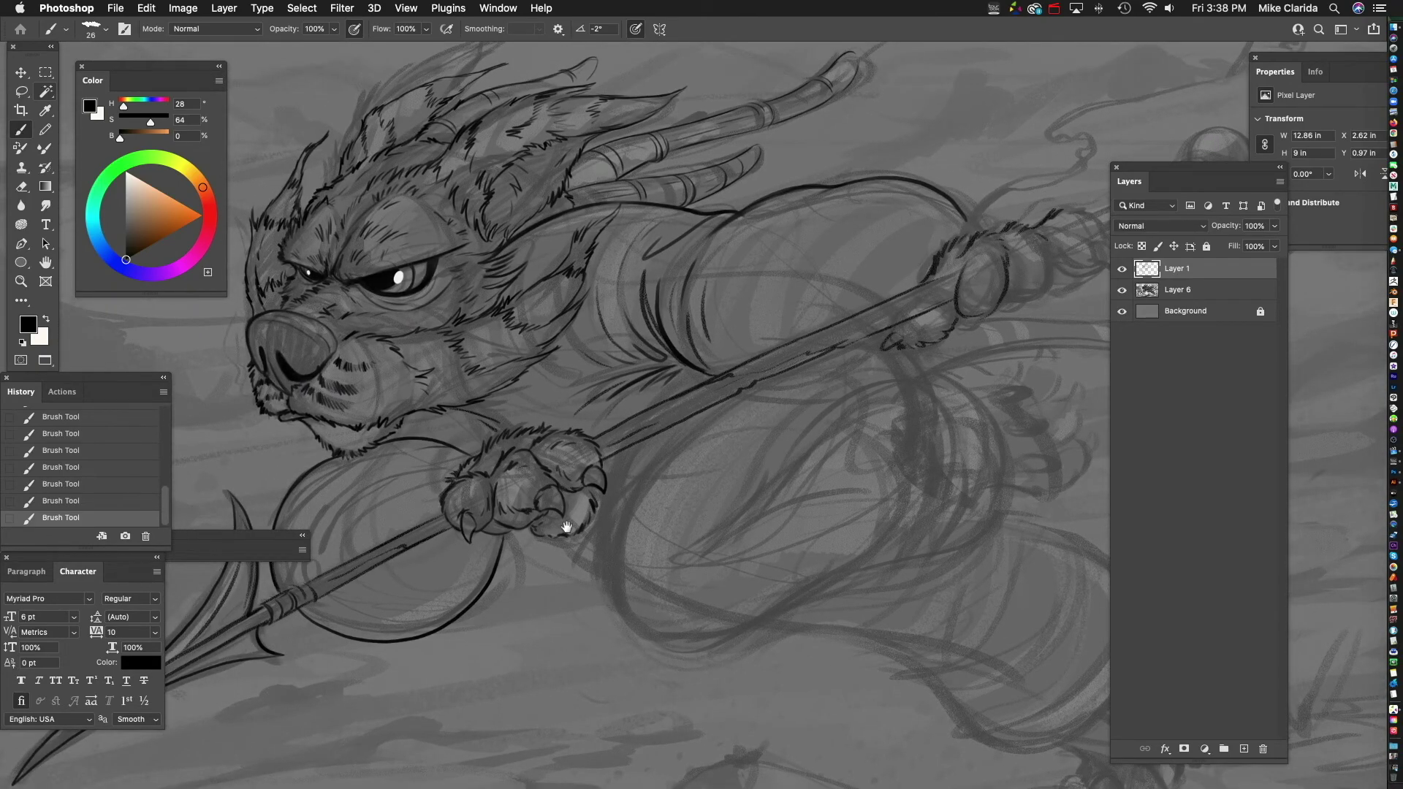
drag(949, 361, 660, 413)
super+click(656, 413)
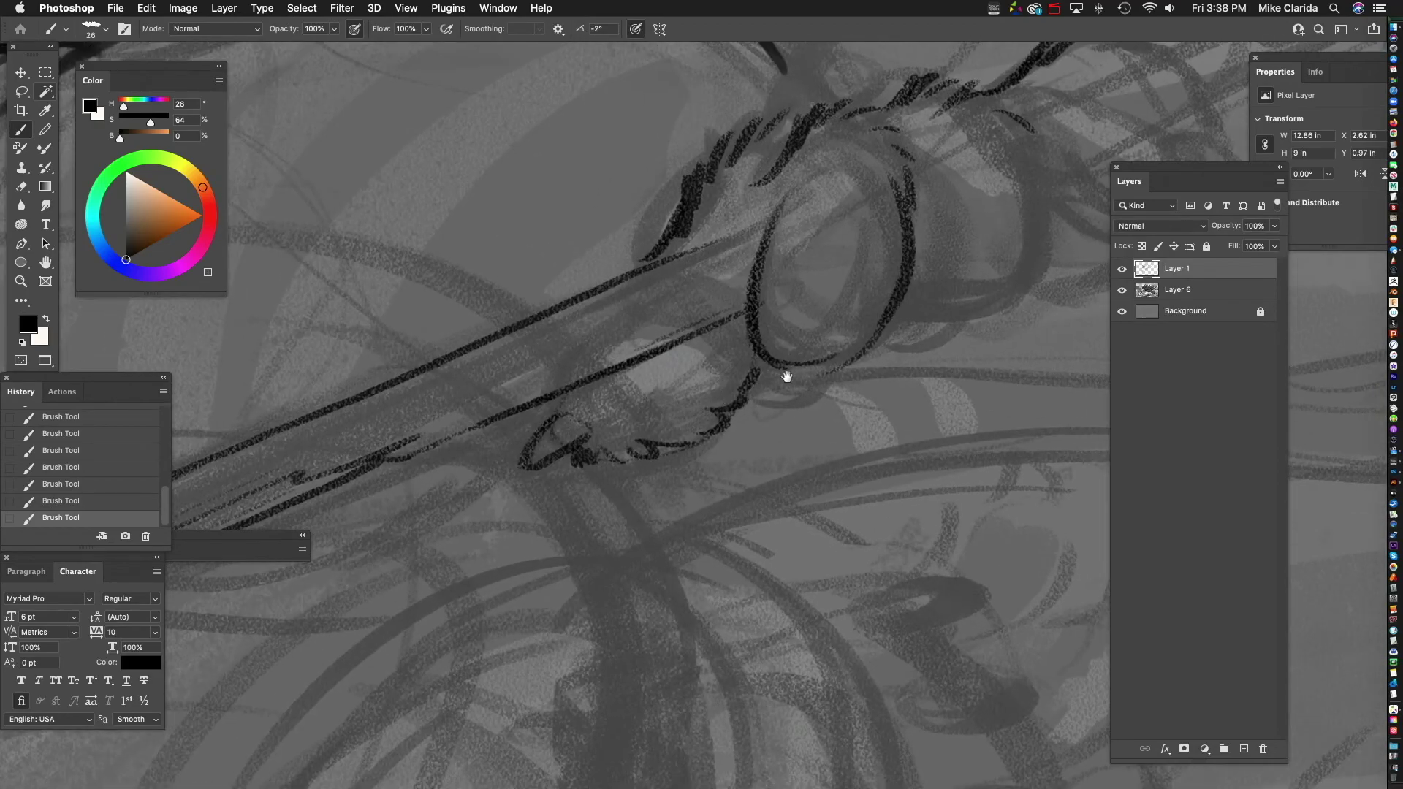
- Strengthen the bottom of the rear hand's oval finger and add short curved detail strokes inside it
drag(841, 314, 603, 505)
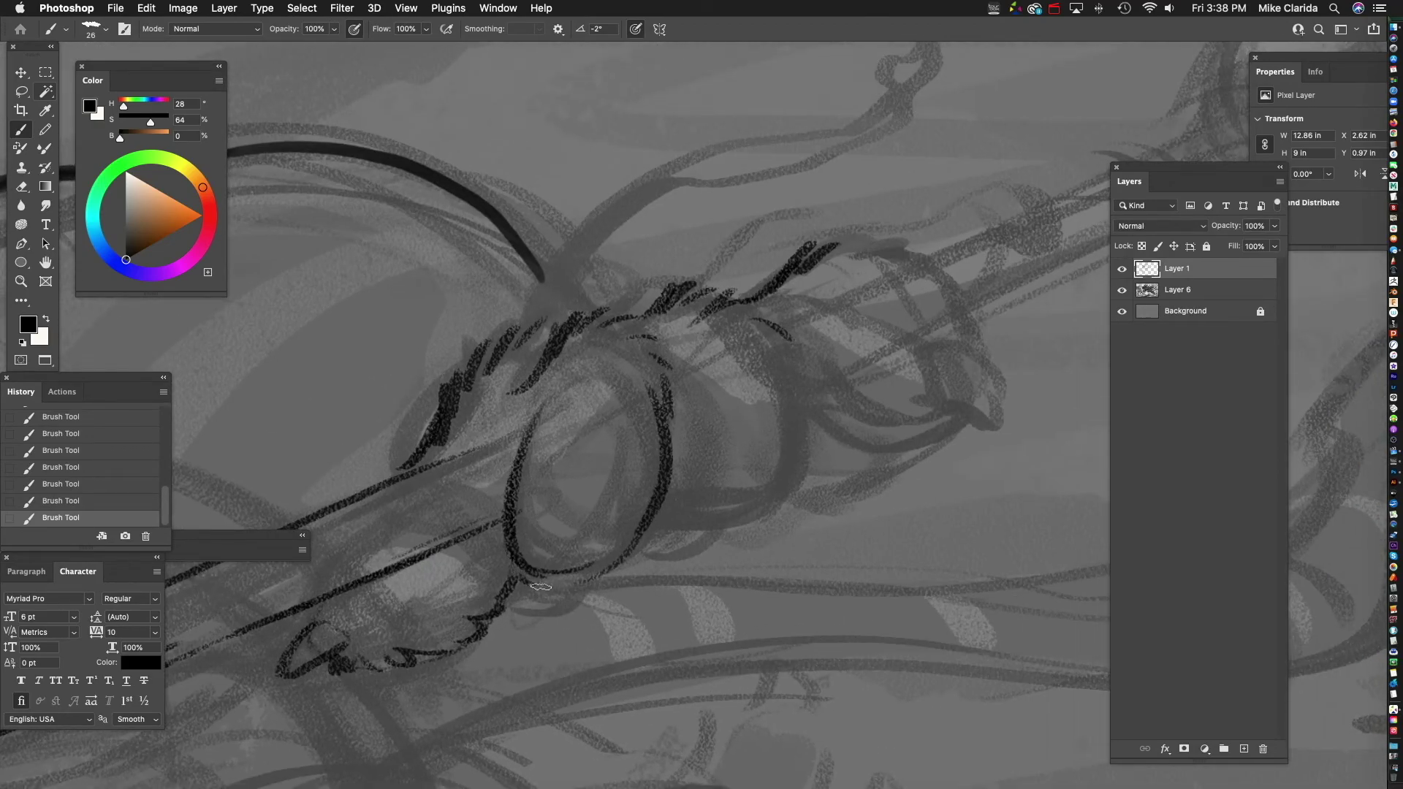
drag(541, 587, 582, 577)
drag(729, 468, 707, 494)
drag(554, 448, 610, 434)
drag(575, 458, 608, 469)
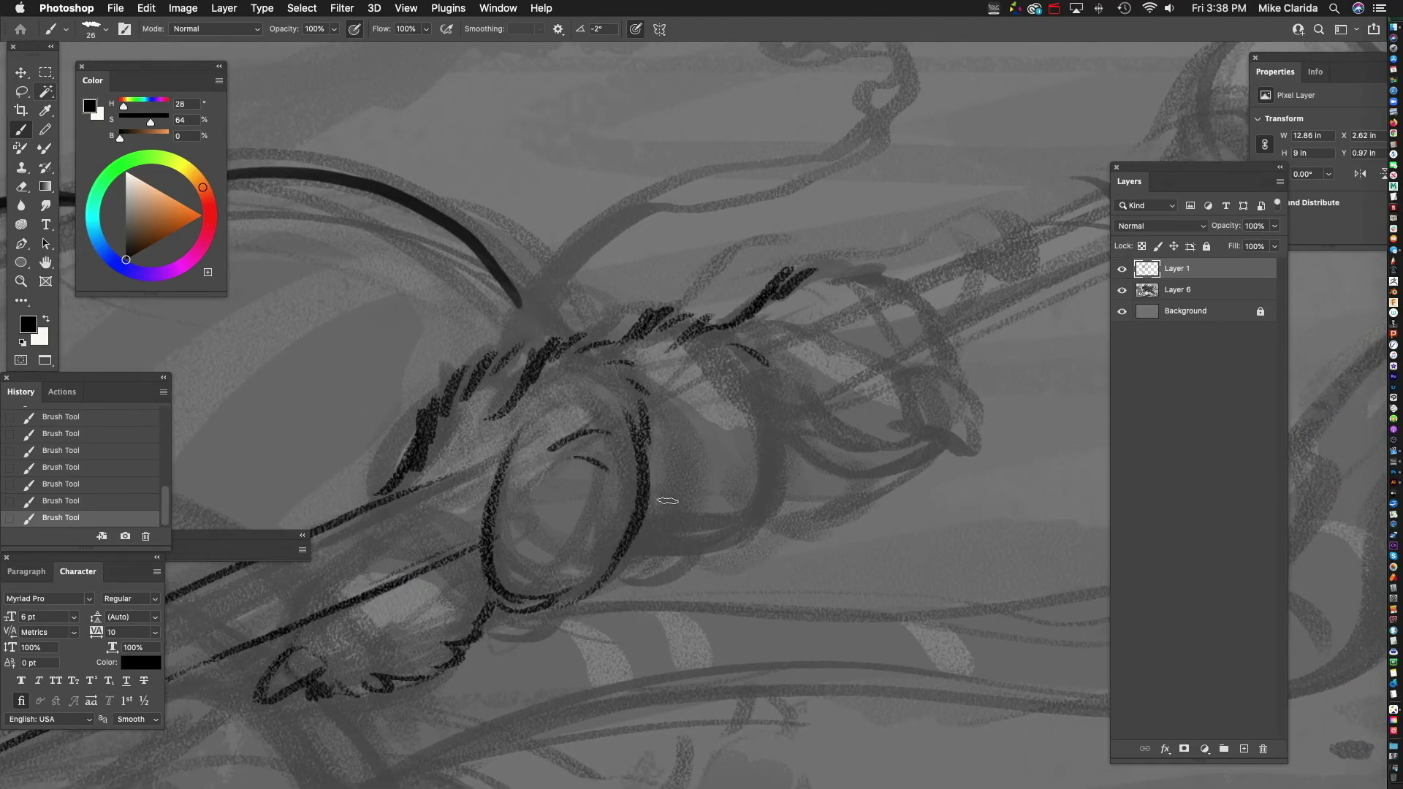
- Ink the furry outer contour of the rear hand's second finger
drag(767, 423, 675, 472)
mouse_move(643, 419)
mouse_down()
mouse_move(691, 447)
mouse_move(688, 532)
mouse_move(643, 594)
mouse_up()
scroll(586, 608, down, 4)
scroll(585, 608, left, 4)
mouse_move(738, 409)
mouse_down()
mouse_move(709, 486)
mouse_move(680, 501)
mouse_up()
drag(781, 413, 613, 553)
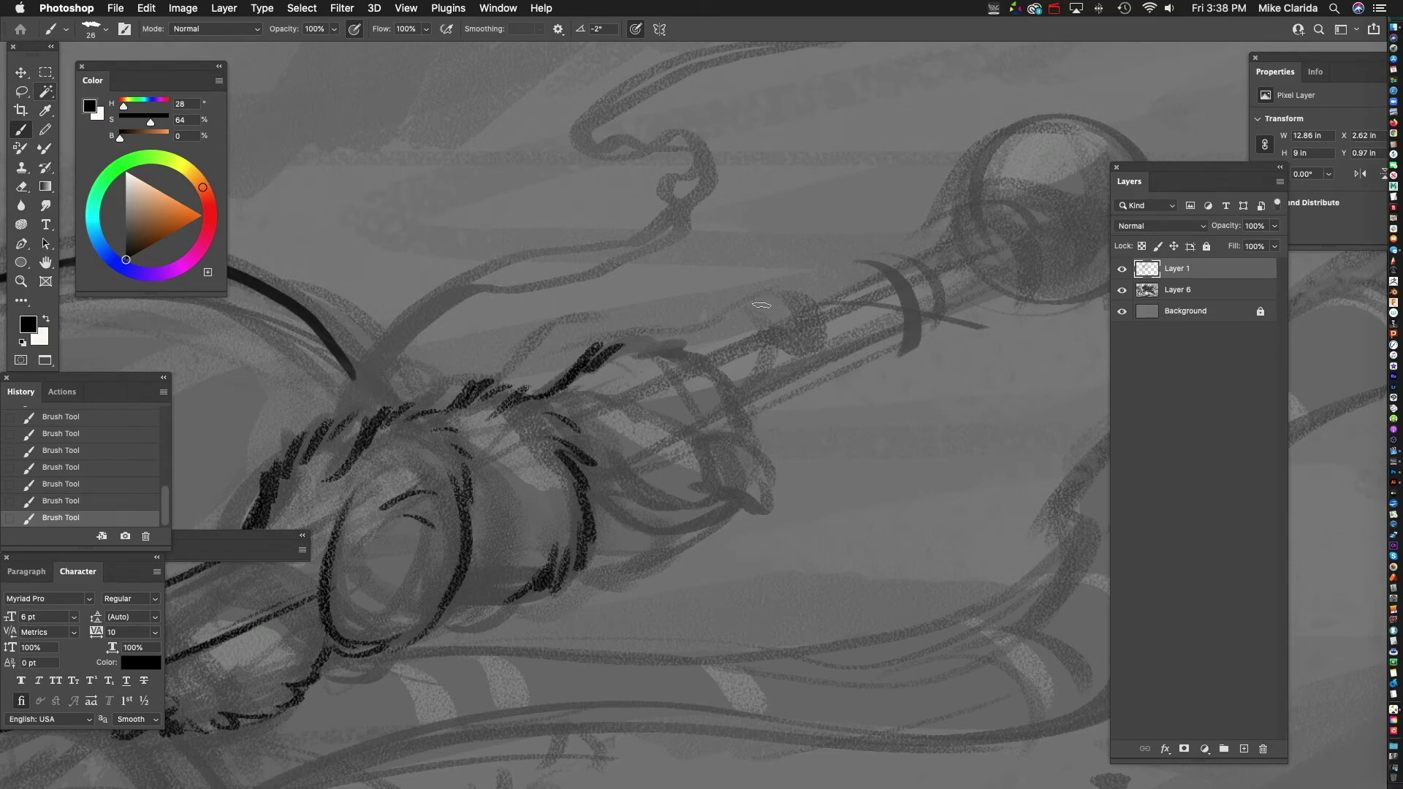
drag(781, 197, 752, 262)
drag(716, 217, 804, 249)
key(super+z)
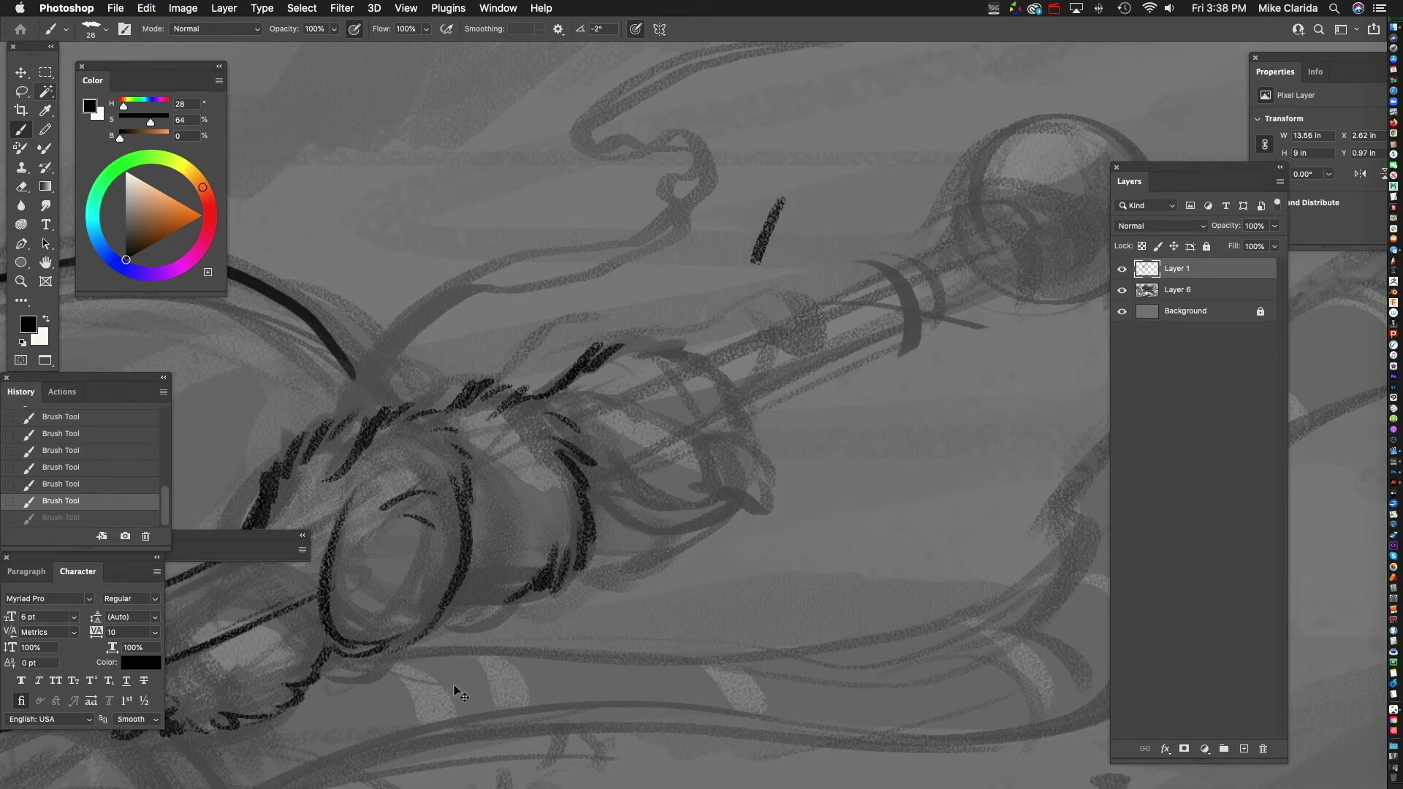
key(super+z)
- Ink the third finger of the rear hand with fur strokes along its lower edge and a curved end
scroll(695, 401, up, 2)
scroll(695, 401, right, 2)
drag(620, 358, 586, 395)
mouse_move(646, 366)
mouse_down()
mouse_move(610, 383)
mouse_move(640, 372)
mouse_up()
mouse_move(717, 386)
mouse_down()
mouse_move(689, 354)
mouse_move(621, 351)
mouse_move(698, 407)
mouse_move(654, 457)
mouse_move(659, 481)
mouse_up()
mouse_move(646, 435)
mouse_down()
mouse_move(702, 423)
mouse_move(724, 450)
mouse_move(719, 504)
mouse_move(661, 474)
mouse_up()
- Ink the curved claw at the tip of the rear hand's third finger
scroll(605, 551, down, 2)
scroll(605, 551, left, 2)
mouse_move(598, 400)
mouse_down()
mouse_move(636, 435)
mouse_move(769, 408)
mouse_up()
scroll(933, 392, up, 2)
scroll(933, 392, left, 1)
mouse_move(933, 392)
mouse_down()
mouse_move(786, 413)
mouse_move(783, 401)
mouse_up()
mouse_move(726, 353)
mouse_down()
mouse_move(595, 442)
mouse_move(662, 370)
mouse_move(731, 335)
mouse_up()
- Ink the upper and lower shaft edges from the rear hand towards the ball at the spear's butt end
scroll(777, 344, right, 3)
scroll(776, 344, up, 2)
drag(504, 515, 707, 423)
drag(628, 457, 738, 411)
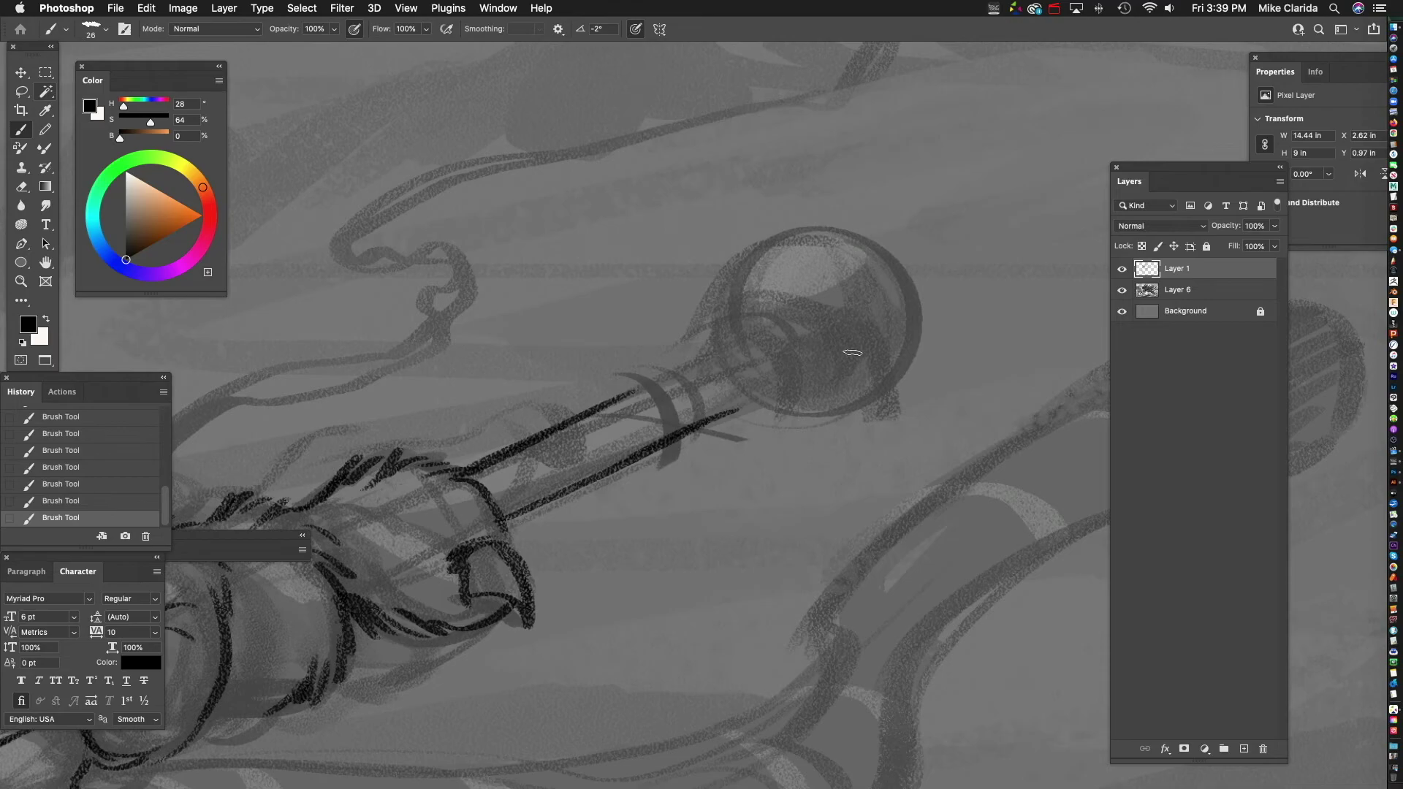
drag(852, 353, 744, 419)
- Extend both shaft edges to the ball and close them with a thick curved end line
mouse_move(621, 407)
mouse_down()
mouse_move(679, 463)
mouse_move(681, 448)
mouse_up()
drag(732, 401, 728, 443)
drag(405, 538, 626, 402)
drag(497, 430, 760, 307)
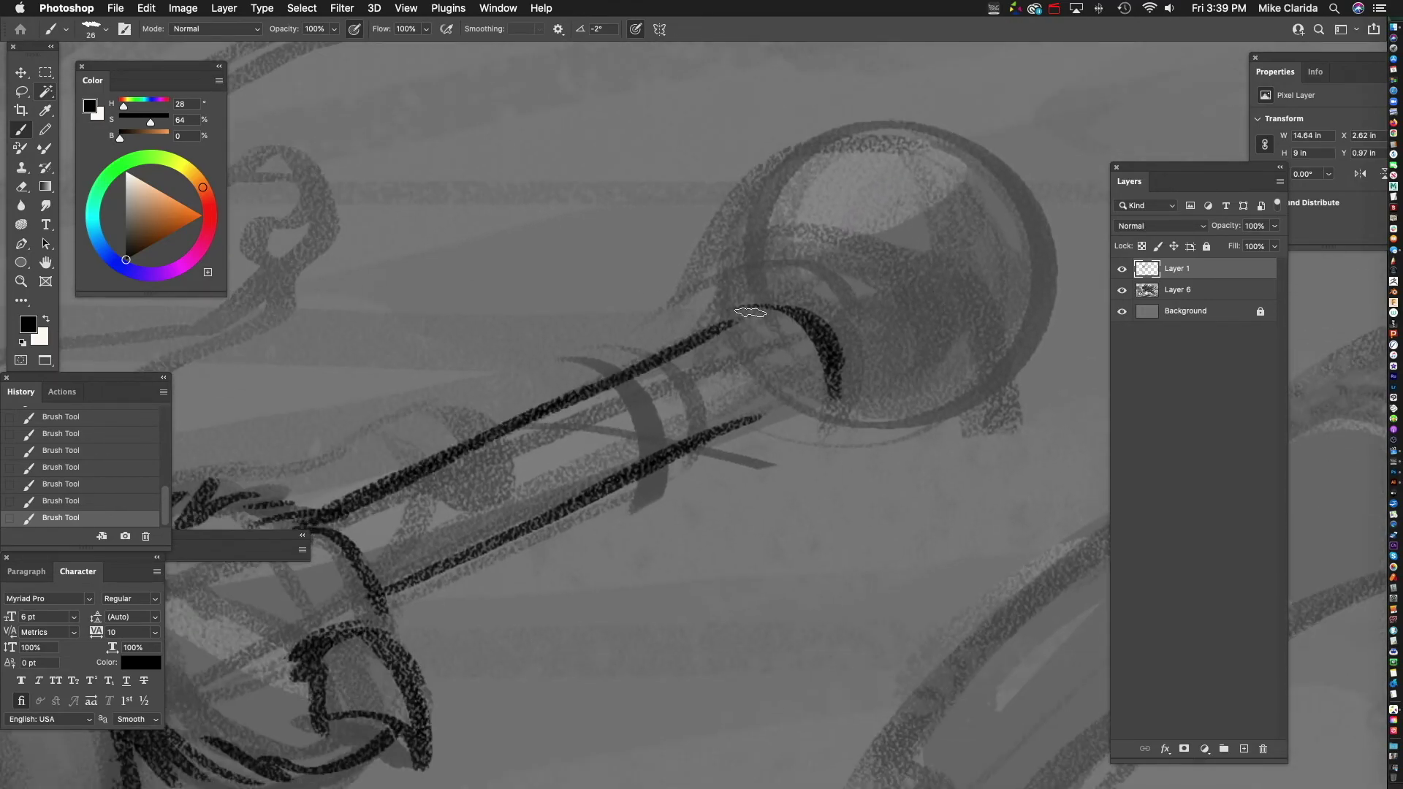
drag(827, 383, 698, 440)
drag(921, 333, 725, 476)
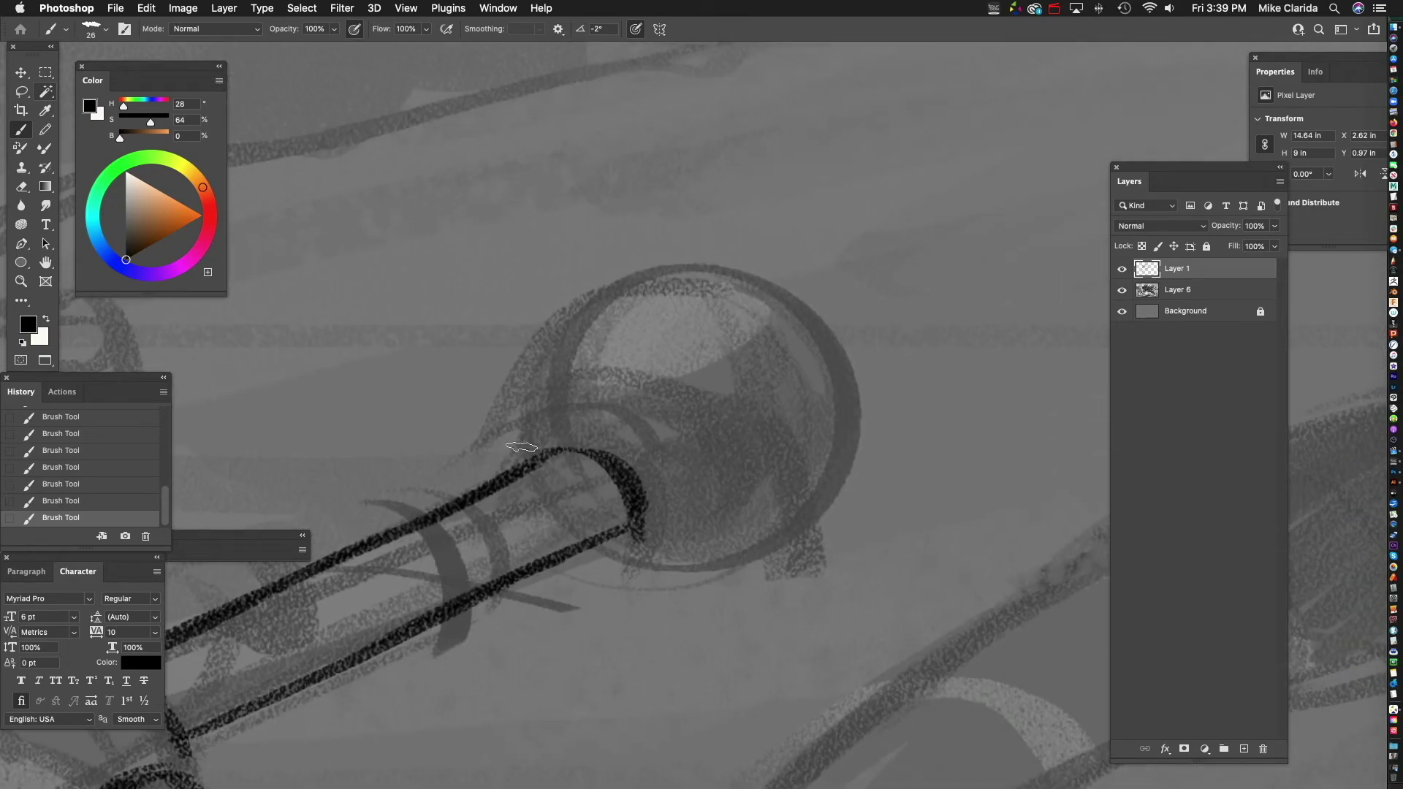
- Ink the round outline of the ball at the spear's butt end and add inner detail lines to the adjoining shaft
mouse_move(511, 462)
mouse_down()
mouse_move(515, 362)
mouse_move(577, 281)
mouse_move(680, 255)
mouse_move(771, 262)
mouse_up()
scroll(820, 463, down, 5)
mouse_move(545, 422)
mouse_down()
mouse_move(594, 445)
mouse_move(679, 454)
mouse_up()
mouse_move(588, 443)
mouse_down()
mouse_move(687, 451)
mouse_move(744, 432)
mouse_up()
mouse_move(716, 118)
mouse_down()
mouse_move(797, 181)
mouse_move(837, 287)
mouse_move(744, 430)
mouse_move(705, 449)
mouse_up()
drag(698, 407, 795, 377)
drag(647, 434, 712, 391)
mouse_move(725, 266)
mouse_down()
mouse_move(754, 342)
mouse_move(770, 332)
mouse_up()
drag(638, 431, 797, 370)
drag(904, 236, 443, 446)
mouse_move(547, 508)
mouse_down()
mouse_move(530, 511)
mouse_move(530, 610)
mouse_move(894, 383)
mouse_up()
drag(740, 580, 825, 545)
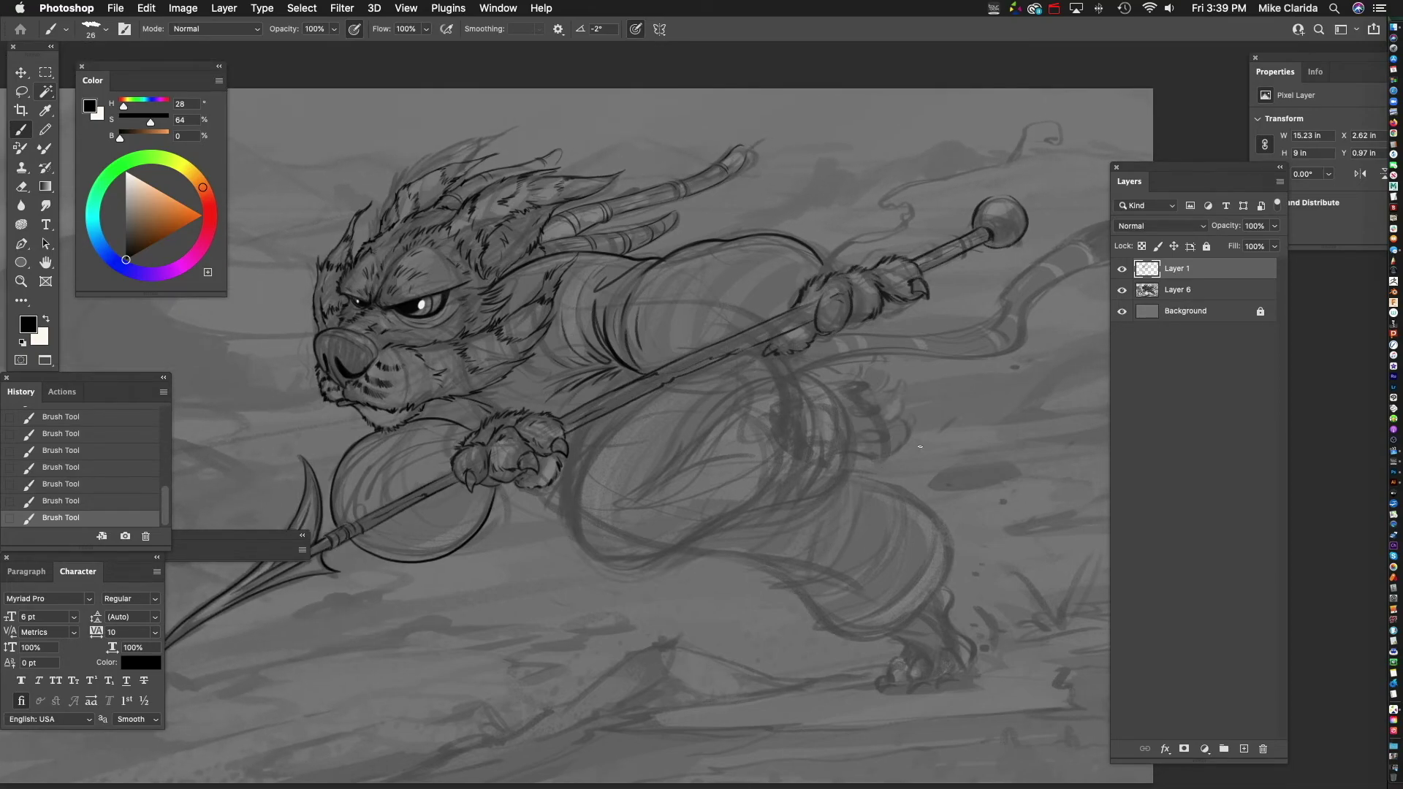
scroll(607, 438, up, 5)
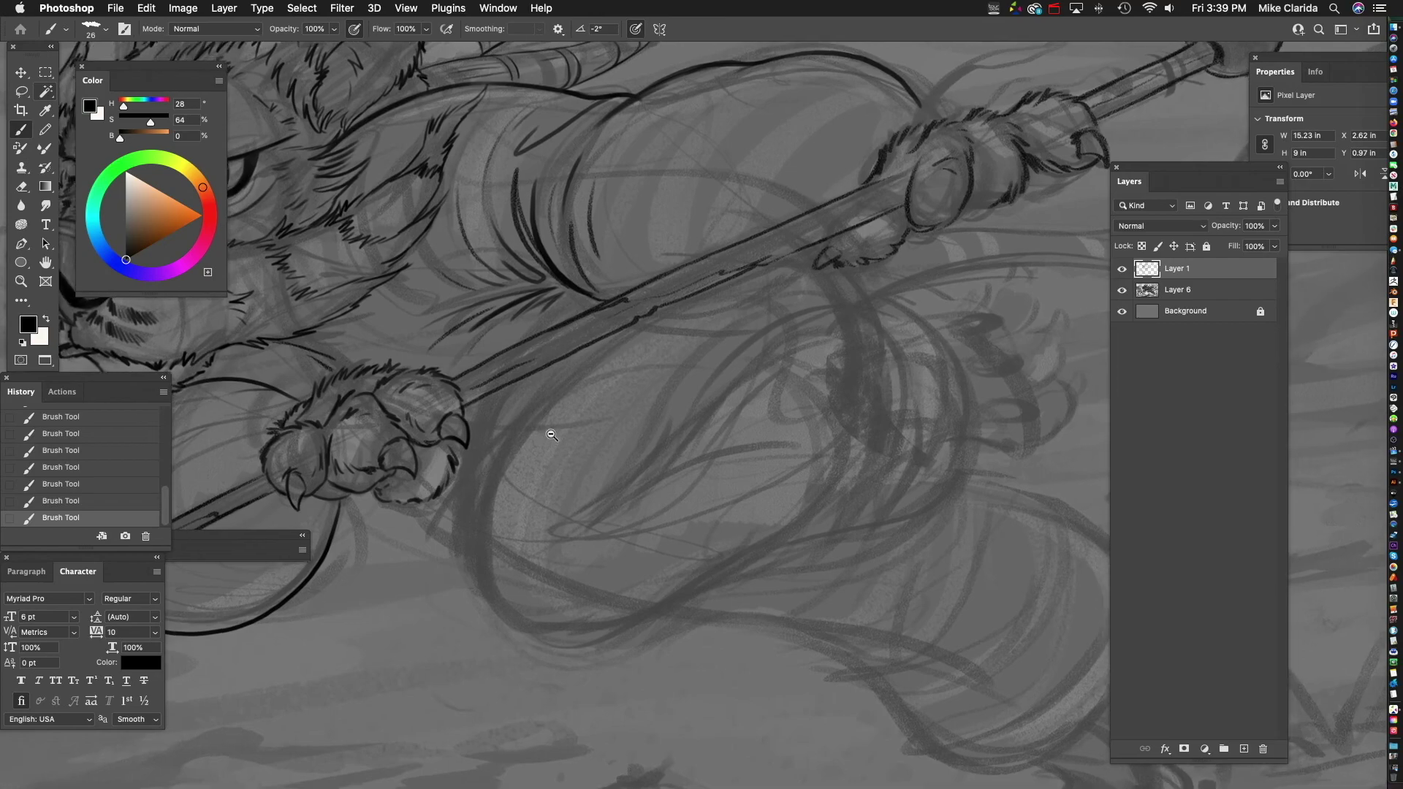
drag(551, 435, 601, 317)
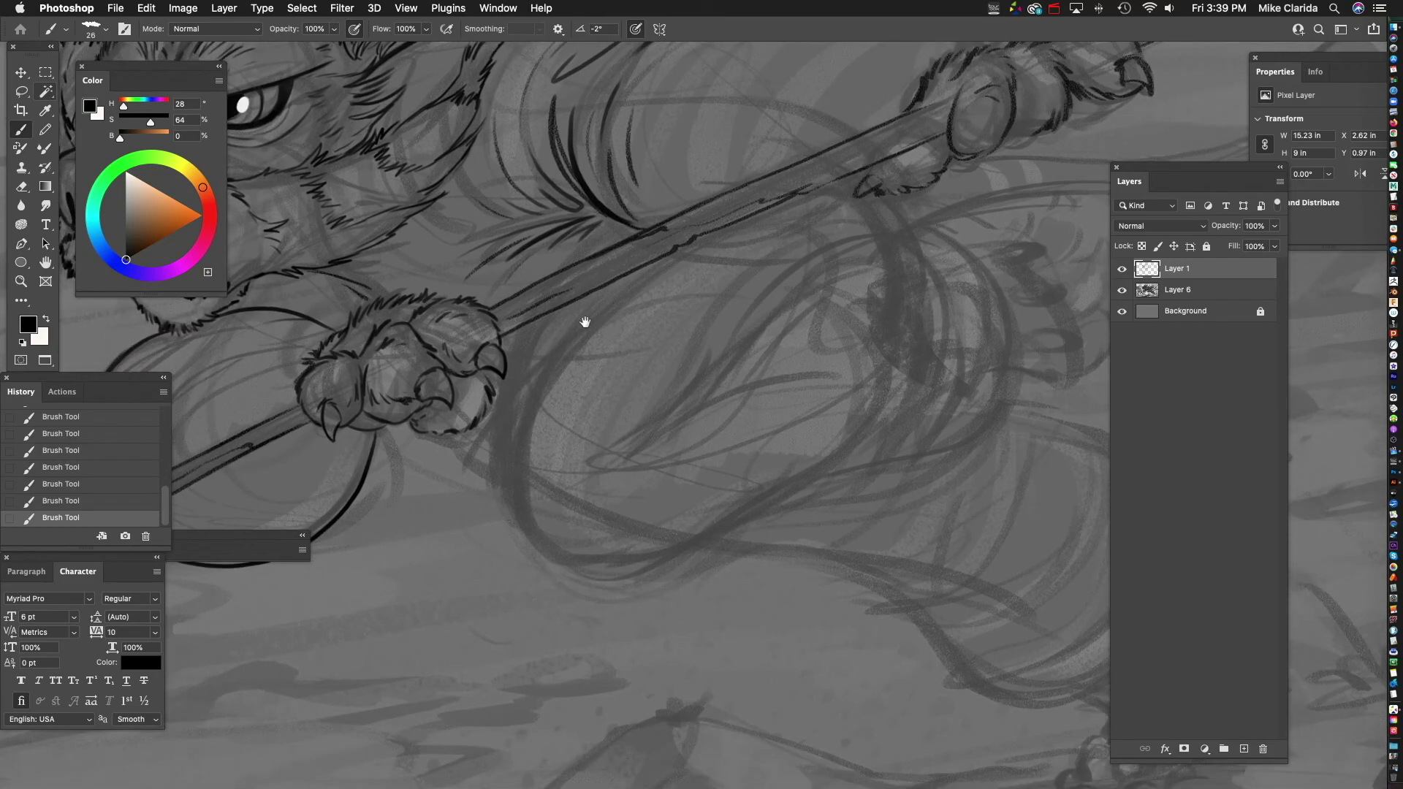
click(459, 432)
key(super+z)
scroll(479, 434, up, 5)
key(super+z)
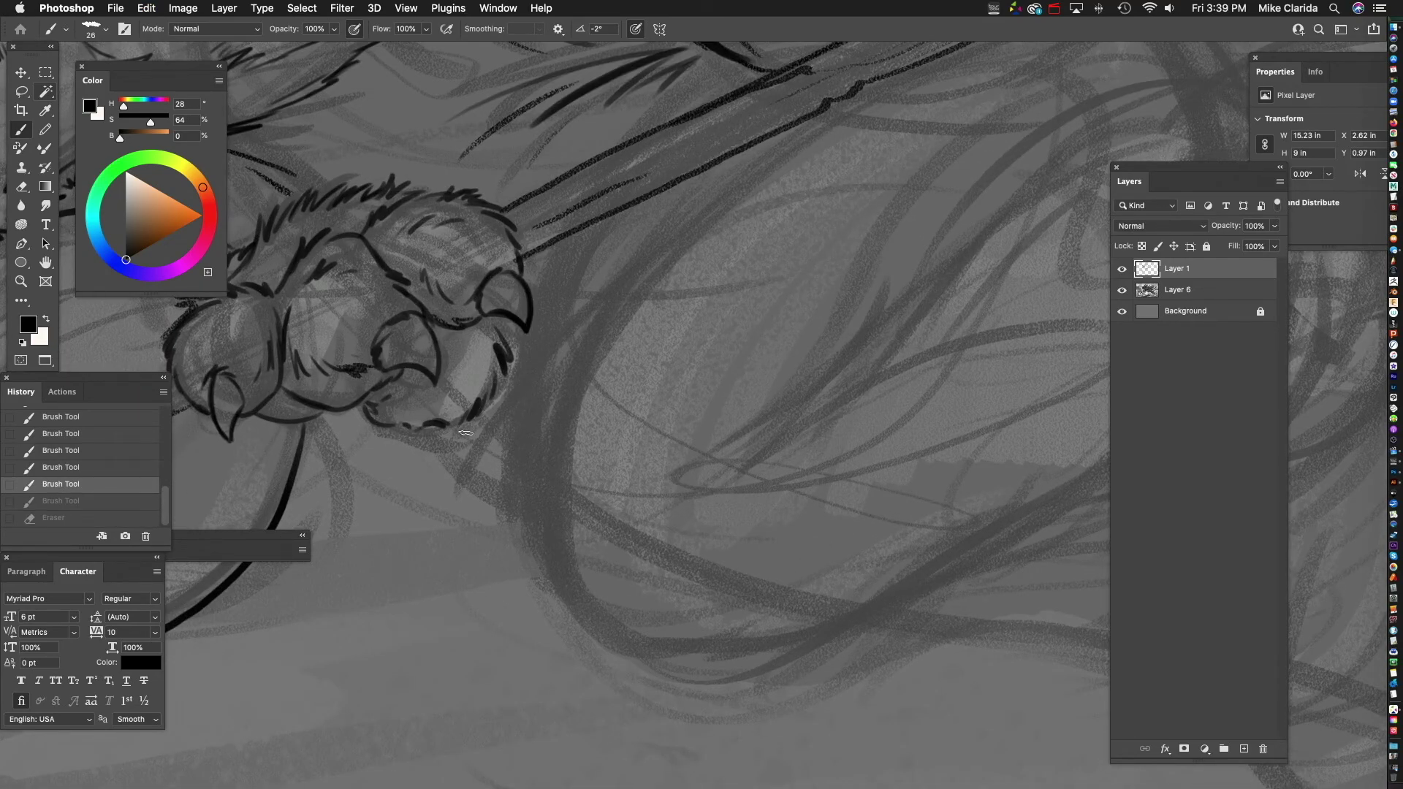
- Ink a short line beneath the front paw and a long S-curved fold line across the bent thigh
drag(443, 416, 511, 447)
scroll(501, 426, down, 2)
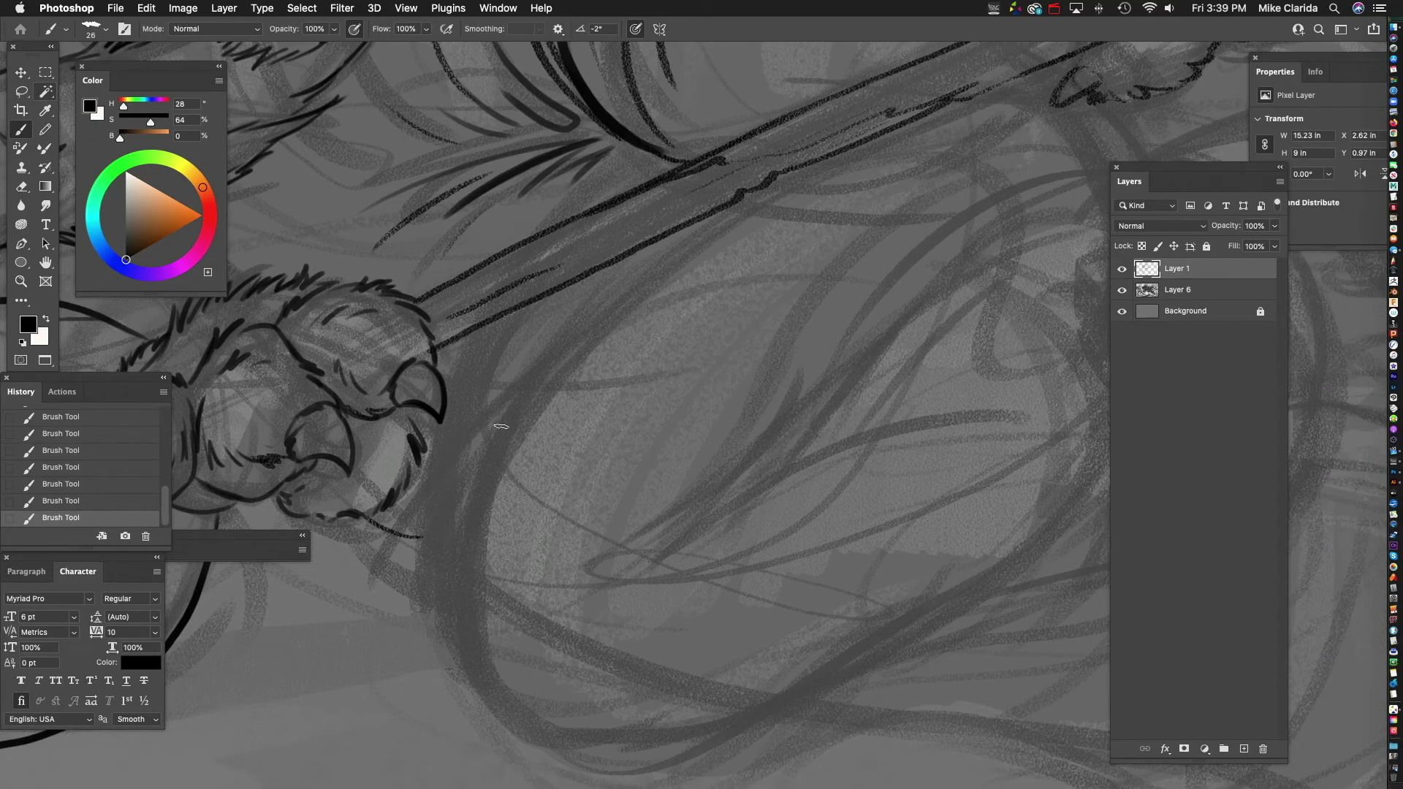
mouse_move(671, 301)
mouse_down()
mouse_move(585, 397)
mouse_move(599, 382)
mouse_move(601, 459)
mouse_up()
scroll(734, 358, up, 4)
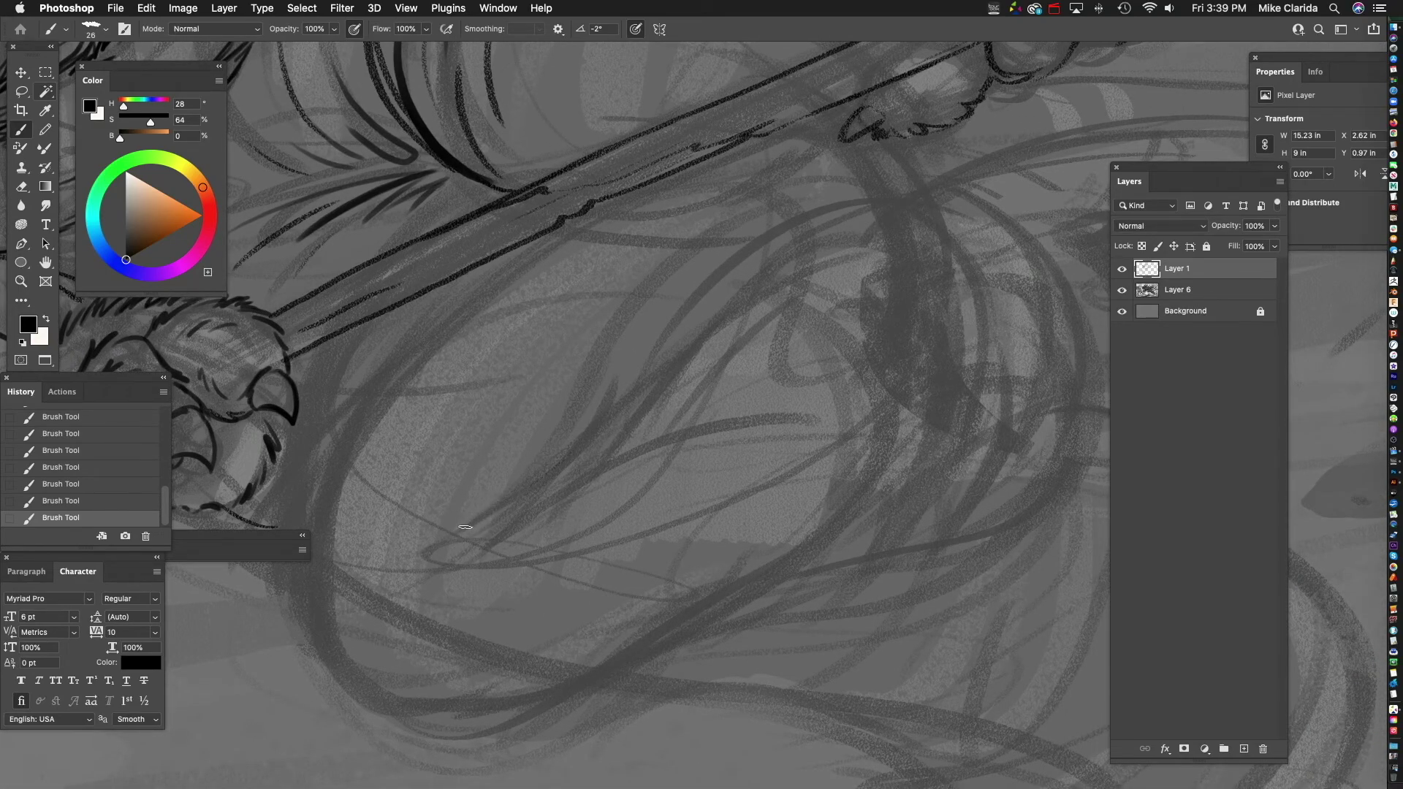
mouse_move(446, 537)
mouse_down()
mouse_move(644, 387)
mouse_move(887, 236)
mouse_up()
scroll(802, 457, down, 5)
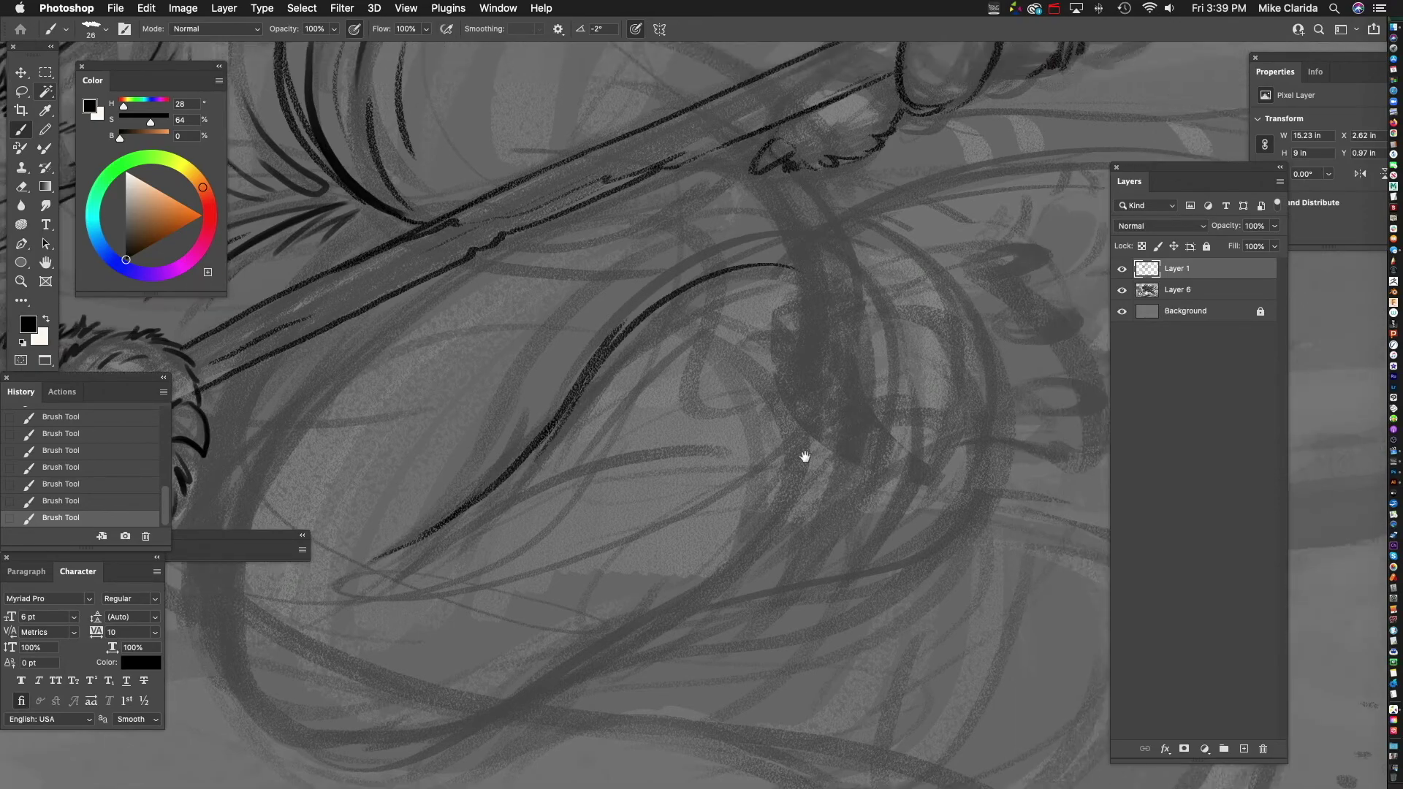
- Ink the lower contour of the bent leg, from below the knee back along the underside of the thigh
drag(342, 583, 657, 458)
drag(740, 488, 575, 570)
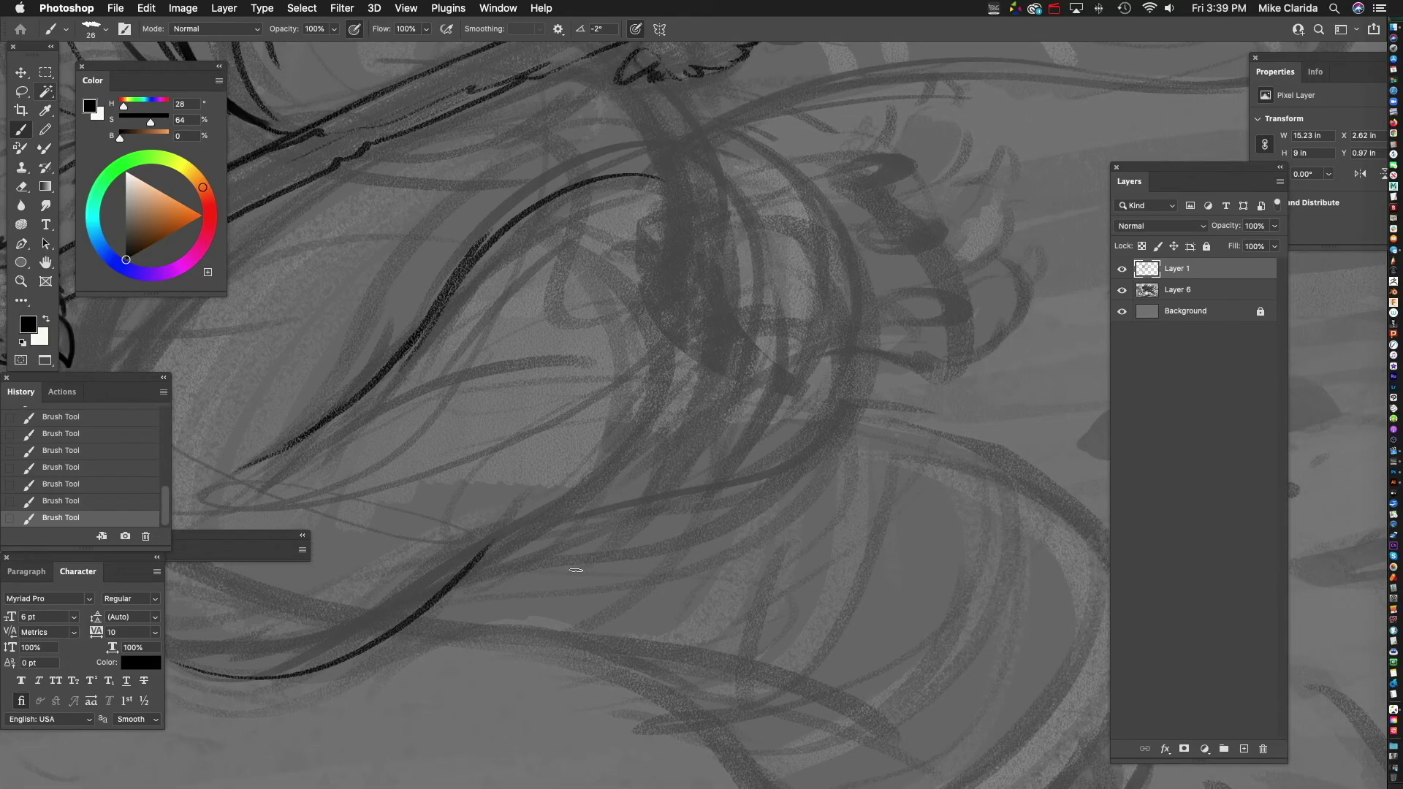
drag(421, 617, 548, 530)
mouse_move(479, 550)
mouse_down()
mouse_move(787, 466)
mouse_move(833, 418)
mouse_up()
drag(699, 349, 965, 447)
drag(881, 432, 698, 523)
drag(610, 538, 654, 449)
- Ink the front contour of the bent knee behind the front paw
mouse_move(483, 435)
mouse_down()
mouse_move(507, 432)
mouse_move(497, 349)
mouse_up()
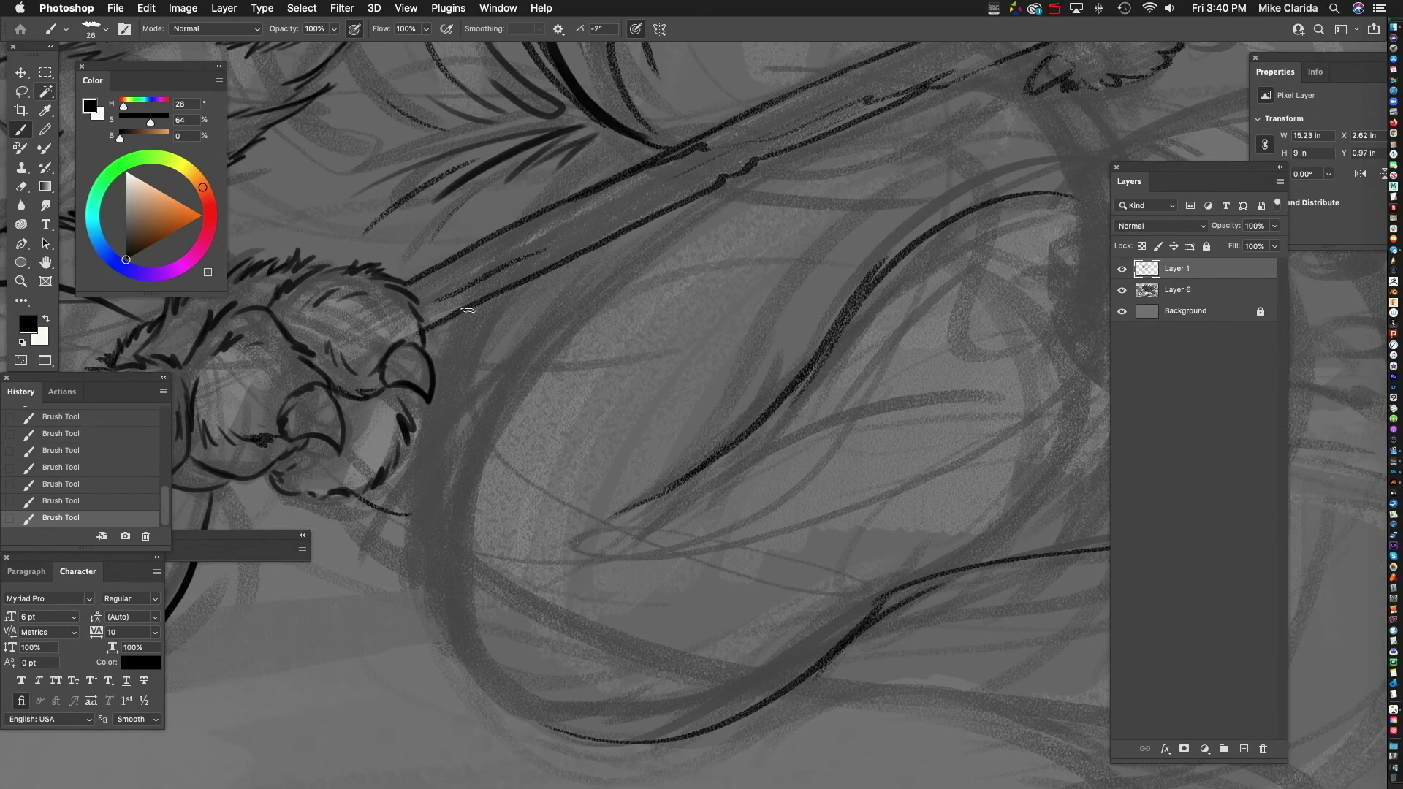
drag(421, 577, 464, 669)
mouse_move(601, 619)
mouse_down()
mouse_move(562, 423)
mouse_move(529, 380)
mouse_up()
mouse_move(377, 402)
mouse_down()
mouse_move(422, 466)
mouse_move(500, 475)
mouse_up()
mouse_move(626, 287)
mouse_down()
mouse_move(599, 376)
mouse_move(595, 633)
mouse_up()
- Connect the rear thumb to the shaft and reinforce the shaft's lower edge beside the rear hand
mouse_move(740, 383)
mouse_down()
mouse_move(779, 366)
mouse_move(612, 511)
mouse_move(621, 544)
mouse_up()
mouse_move(741, 427)
mouse_down()
mouse_move(626, 429)
mouse_move(658, 410)
mouse_up()
drag(507, 400, 500, 419)
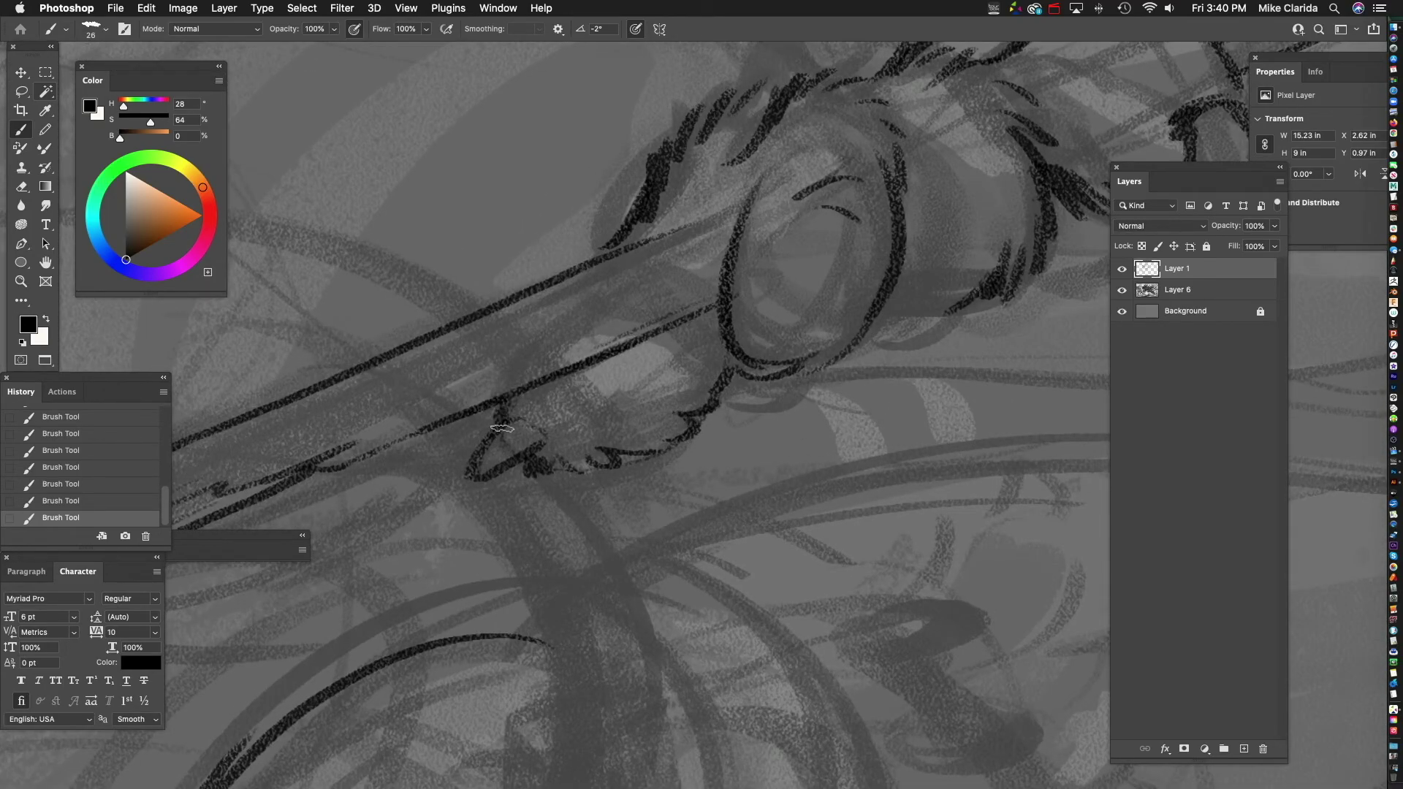
drag(560, 377, 698, 320)
drag(776, 336, 628, 466)
mouse_move(593, 342)
mouse_down()
mouse_move(640, 285)
mouse_move(601, 371)
mouse_move(606, 462)
mouse_up()
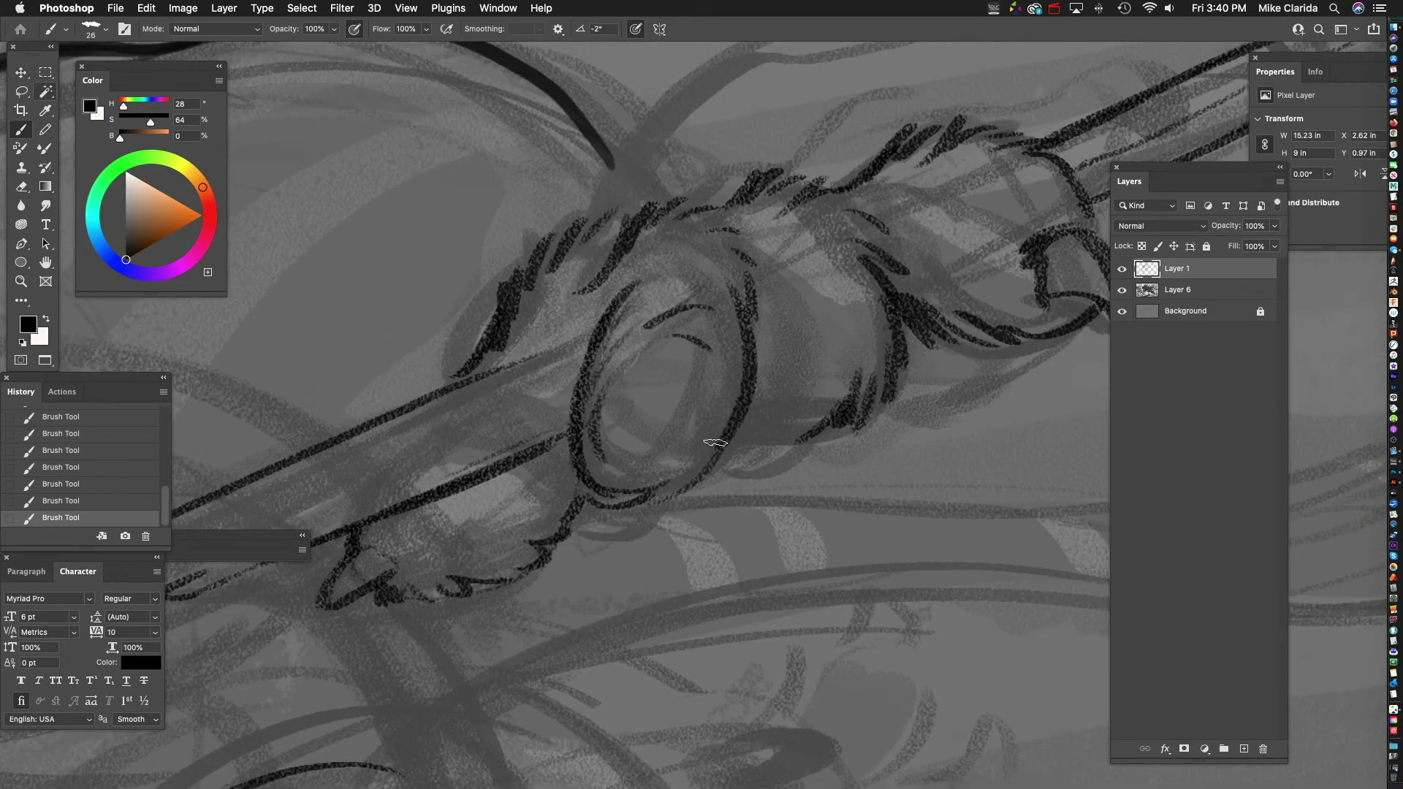
- Add short detail strokes to the rear hand's second finger and close its lower contour
drag(813, 484, 664, 475)
mouse_move(590, 436)
mouse_down()
mouse_move(680, 423)
mouse_move(724, 382)
mouse_up()
mouse_move(698, 418)
mouse_down()
mouse_move(661, 445)
mouse_move(672, 488)
mouse_up()
drag(620, 339, 676, 355)
- Ink a short curved line below the rear thumb and erase the upper end of the thigh's S-curved fold line
scroll(745, 470, down, 10)
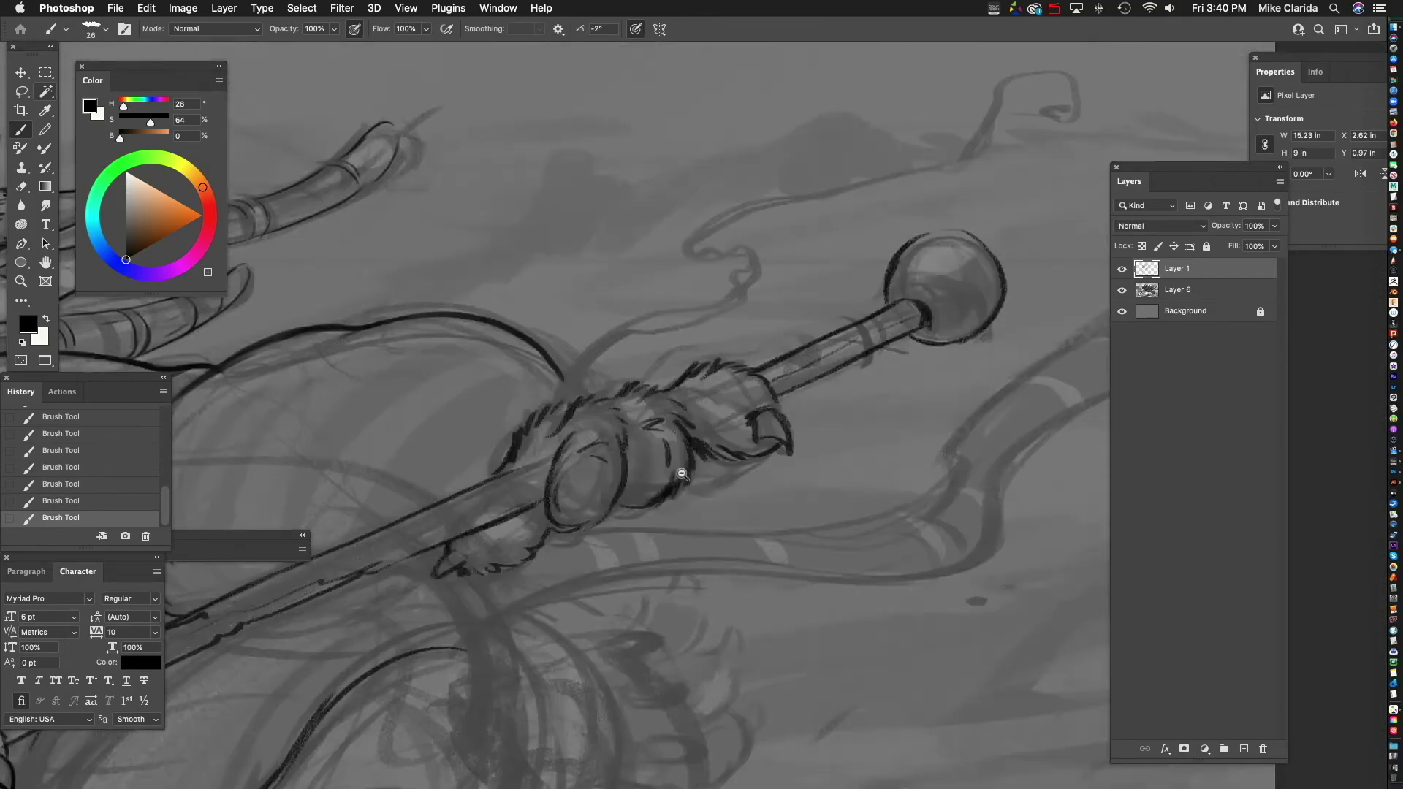
scroll(656, 541, up, 8)
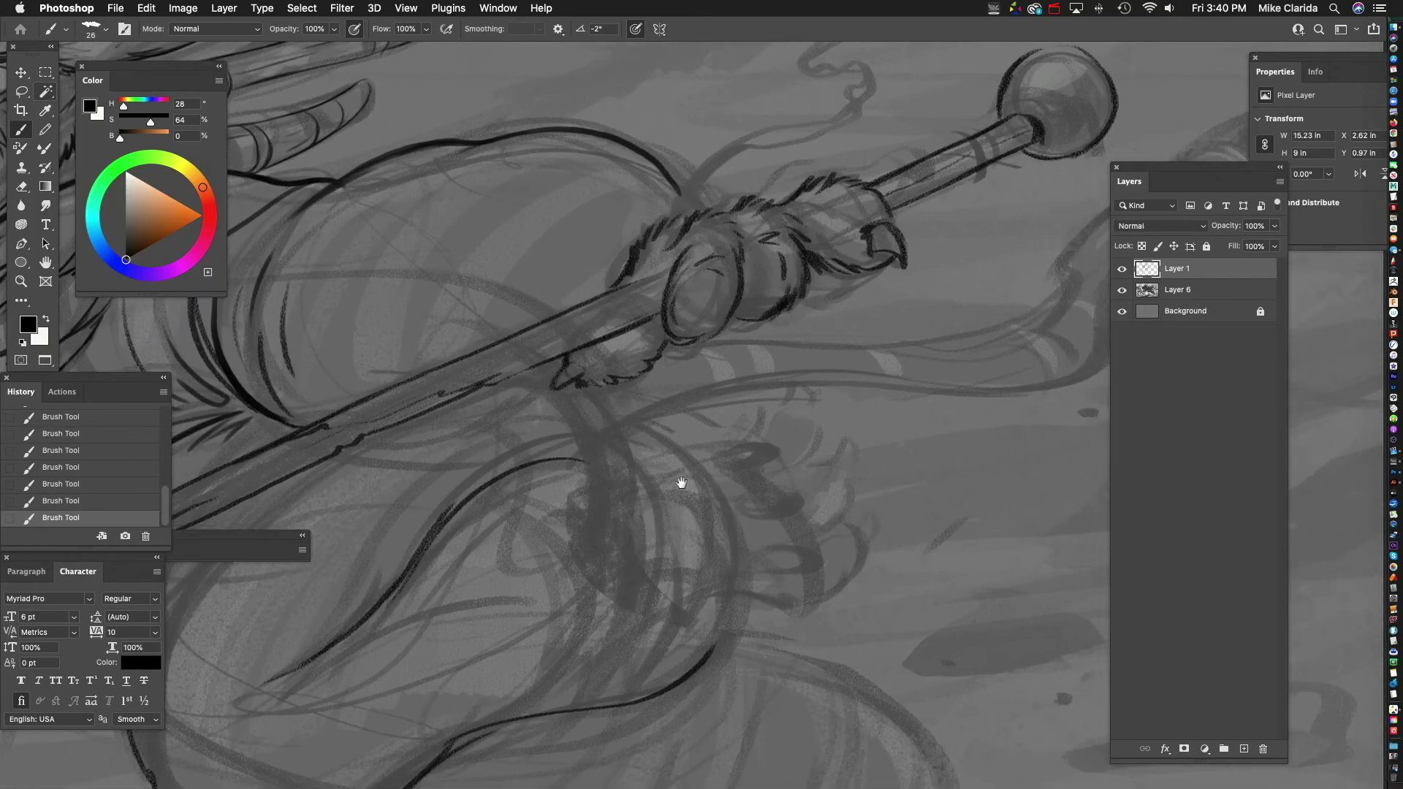
scroll(718, 488, up, 2)
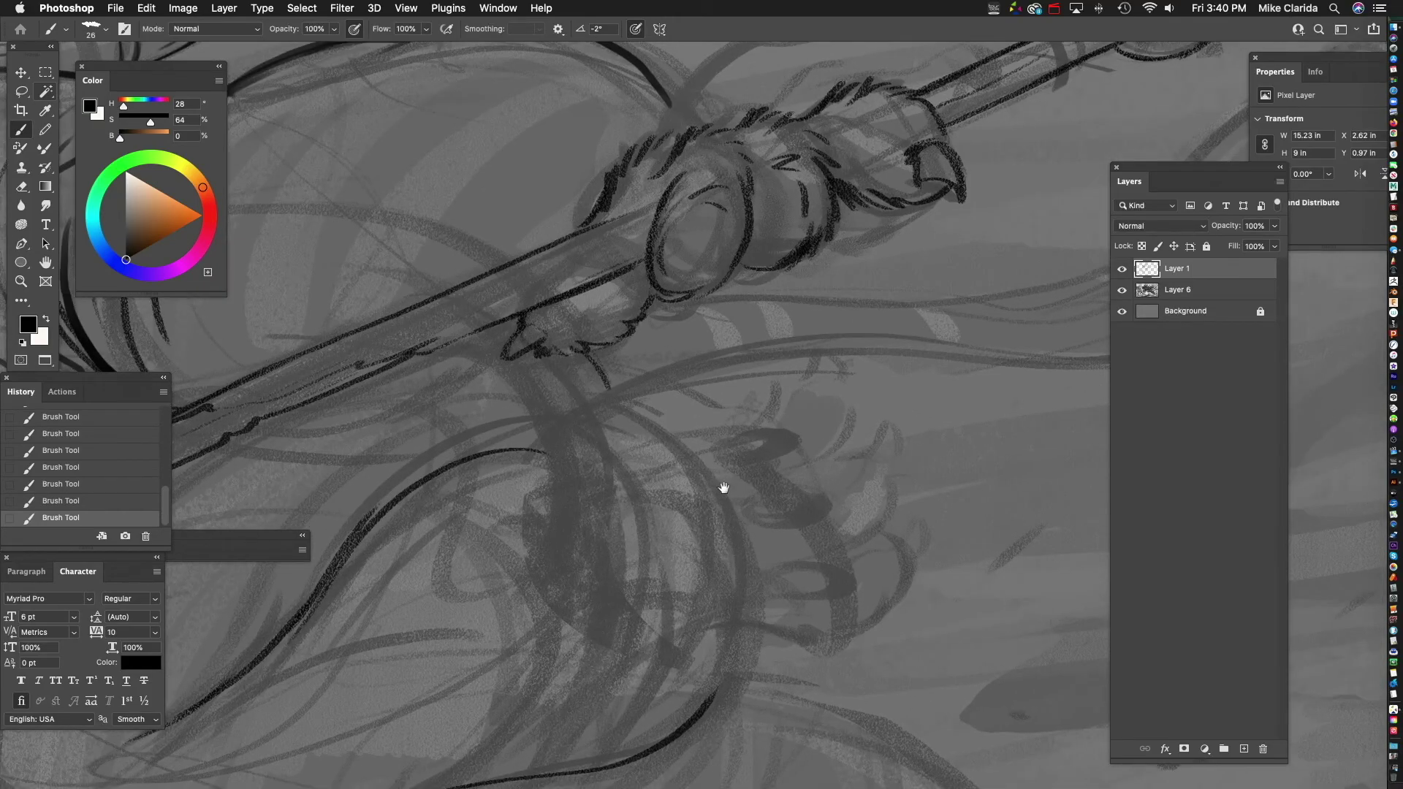
drag(719, 488, 710, 454)
mouse_move(552, 431)
mouse_down()
mouse_move(595, 392)
mouse_move(409, 474)
mouse_move(501, 523)
mouse_move(508, 488)
mouse_up()
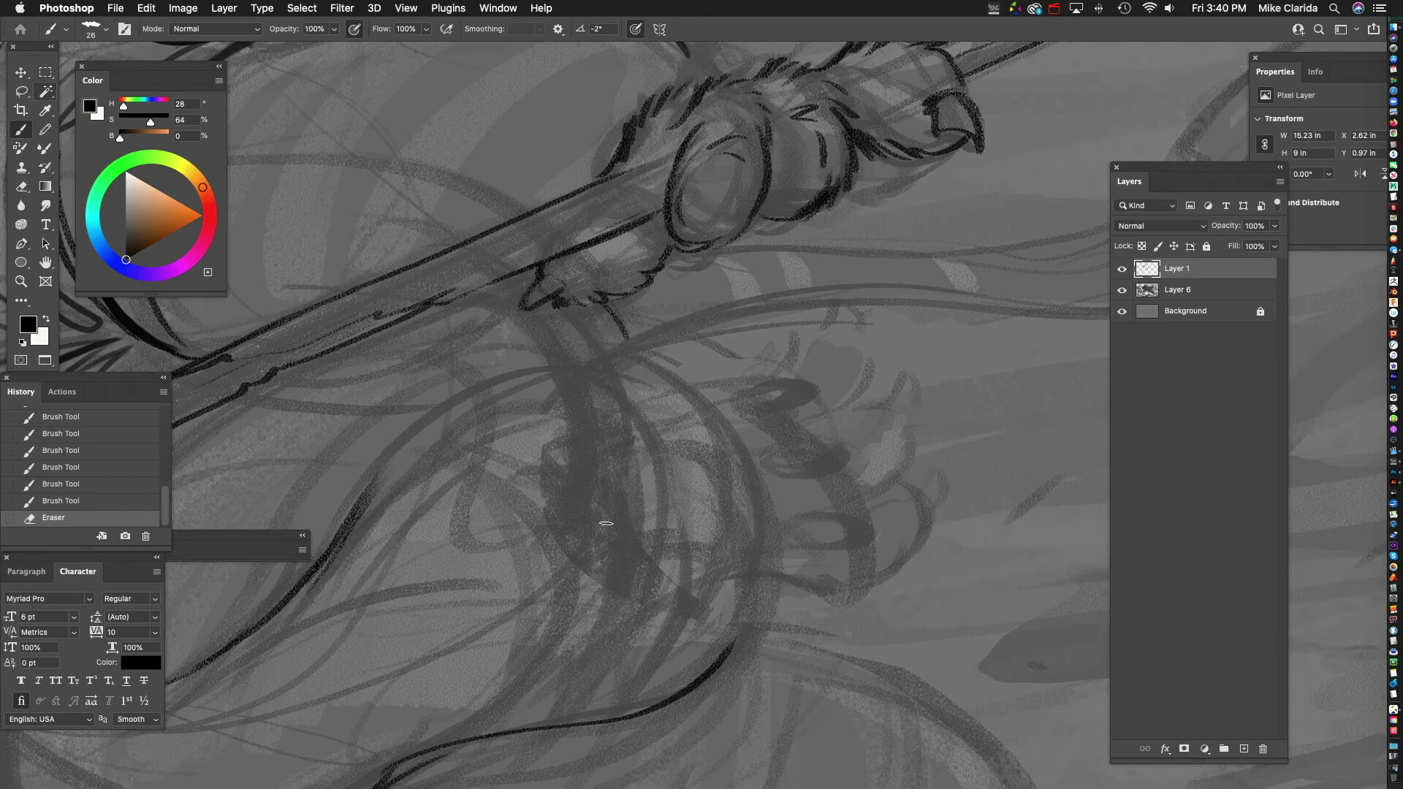
drag(570, 572, 558, 444)
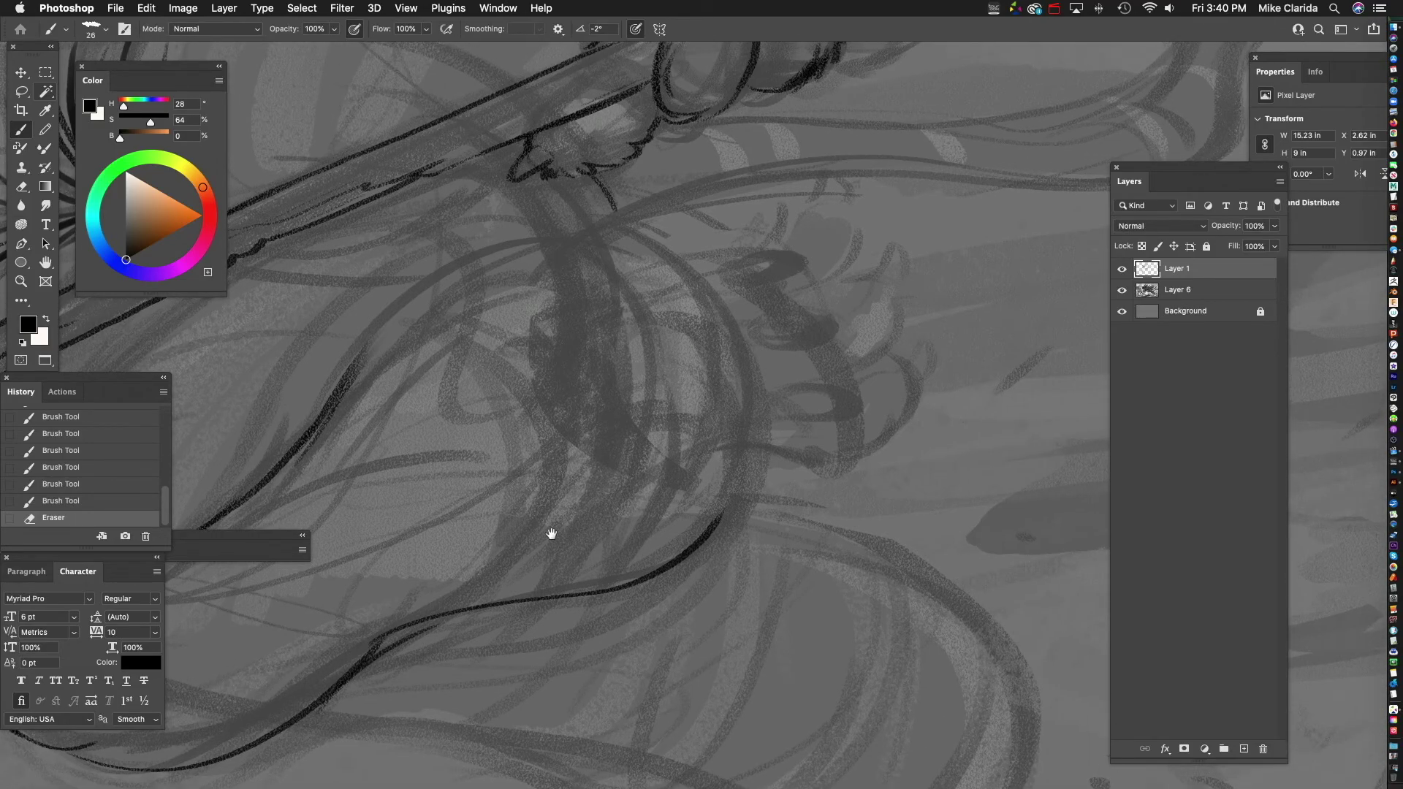
- Ink the top and rear contours of the bent leg, joining them to the inked lower edge
drag(669, 401, 736, 425)
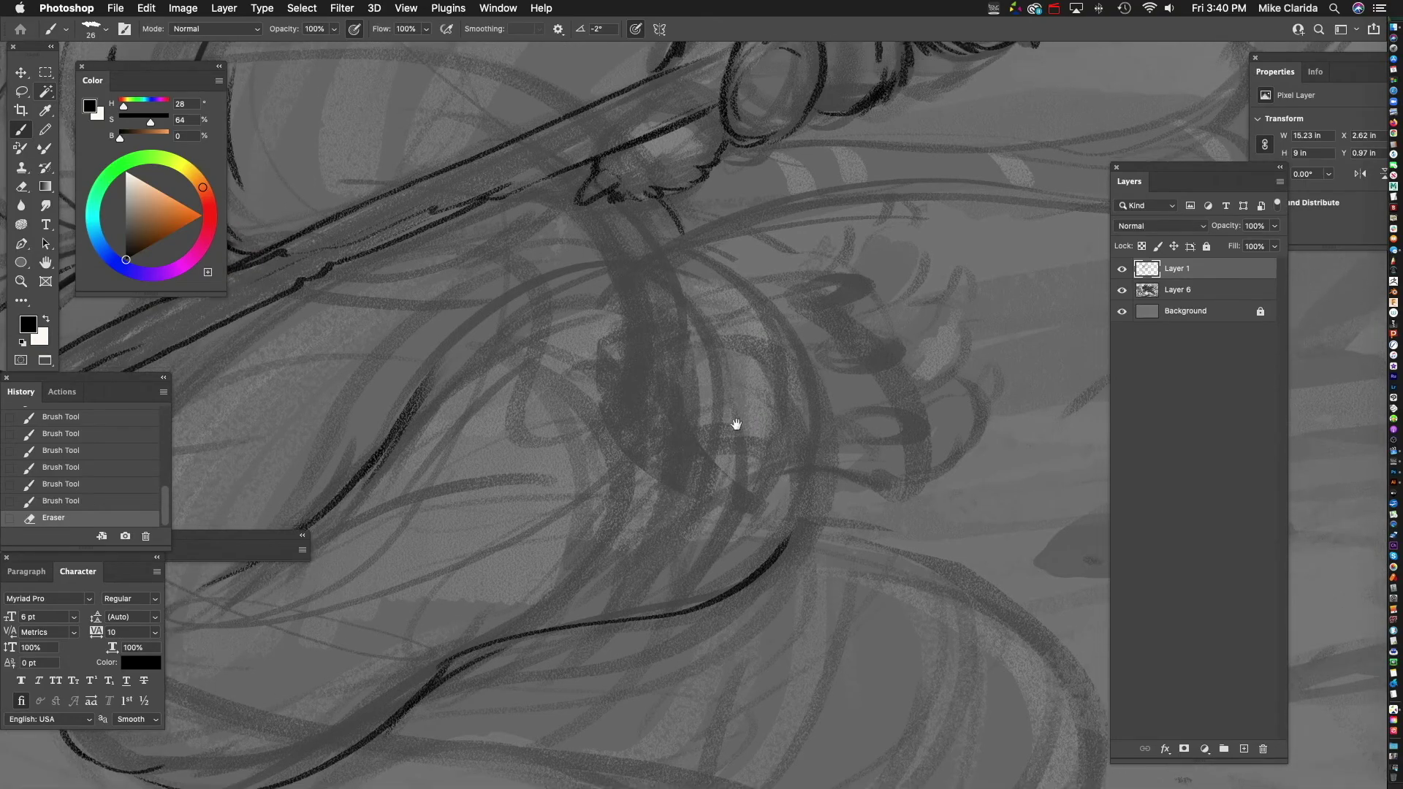
drag(436, 360, 639, 288)
drag(808, 321, 724, 267)
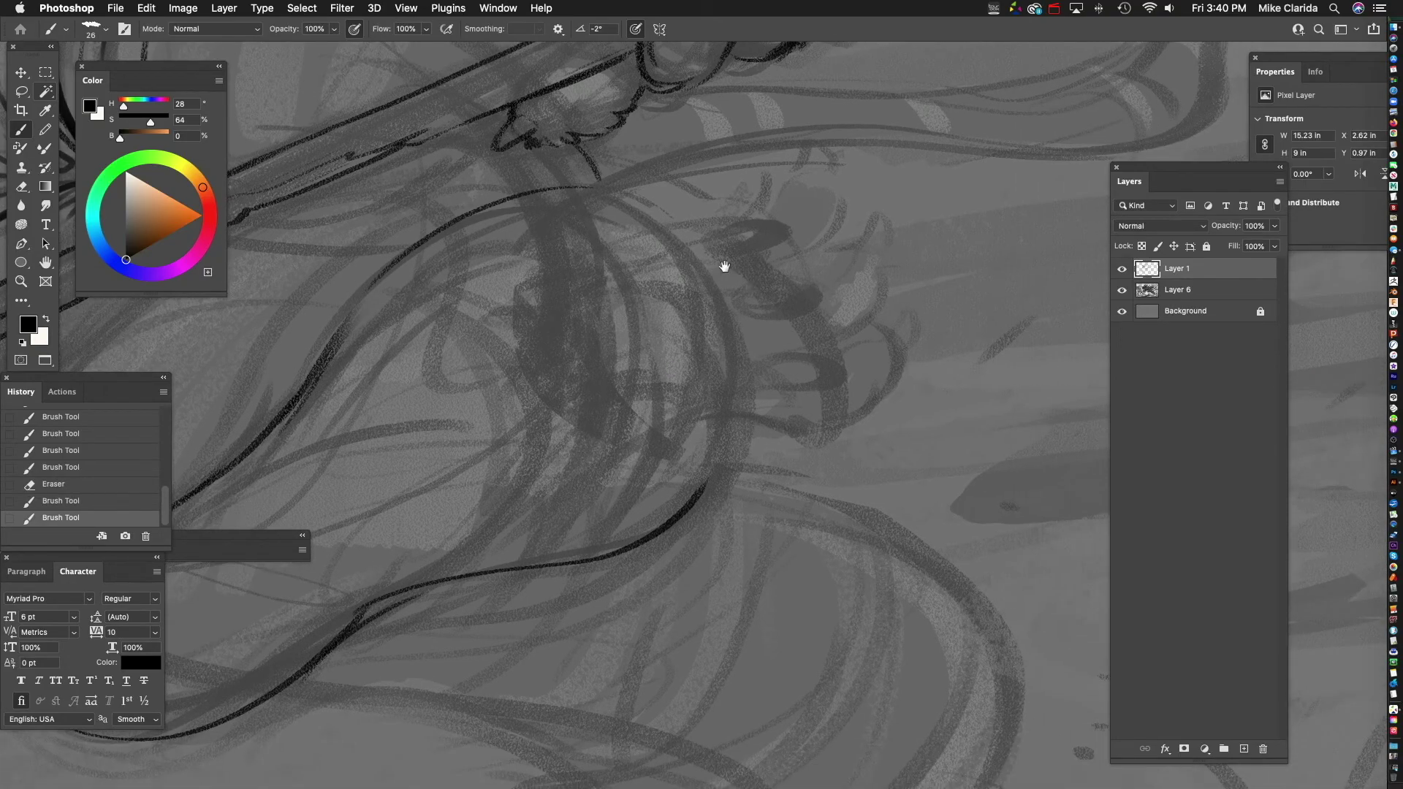
drag(625, 191, 701, 485)
drag(696, 484, 835, 146)
- Try to ink the start of the extended rear leg's underside below the bent thigh
drag(646, 350, 709, 256)
drag(408, 393, 650, 399)
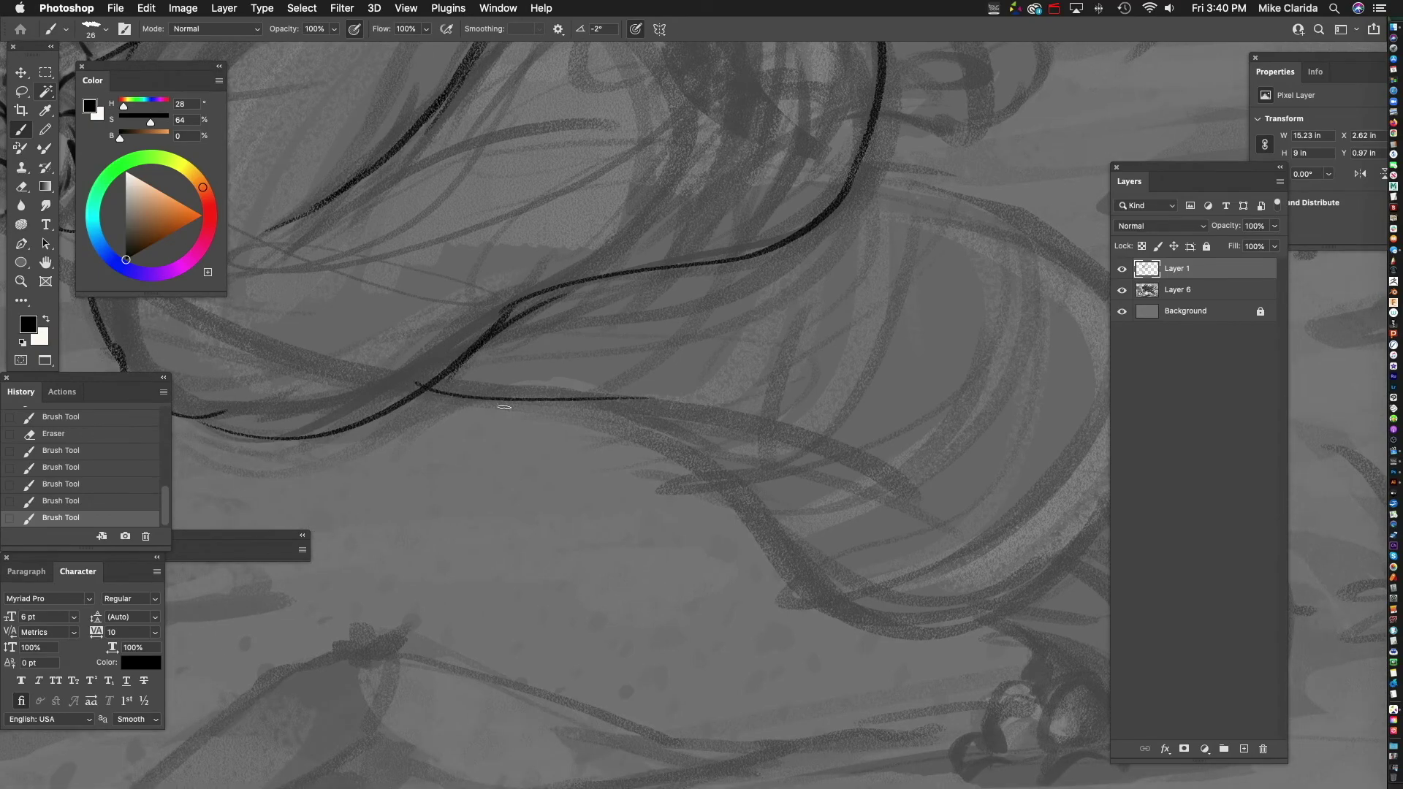
key(ctrl+z)
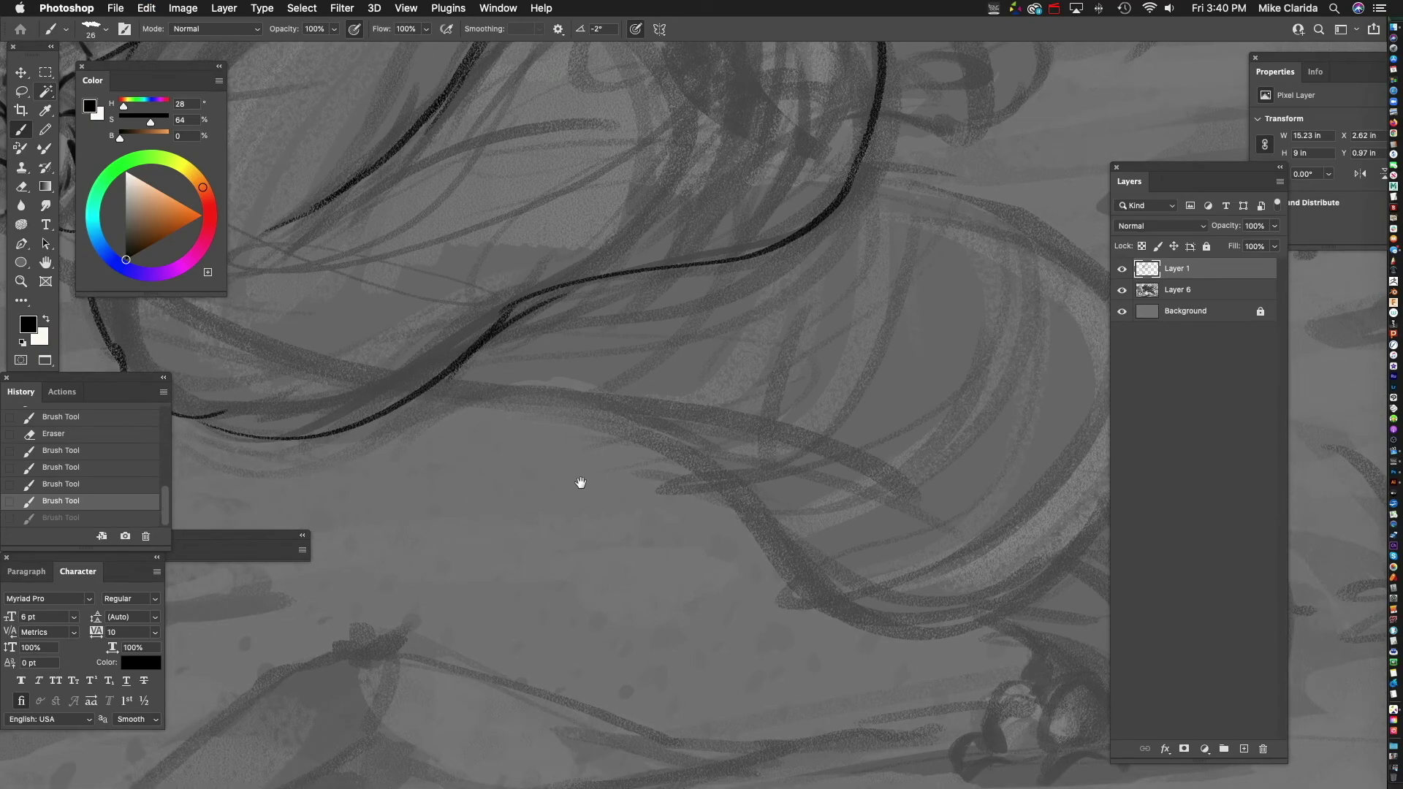
scroll(573, 480, down, 2)
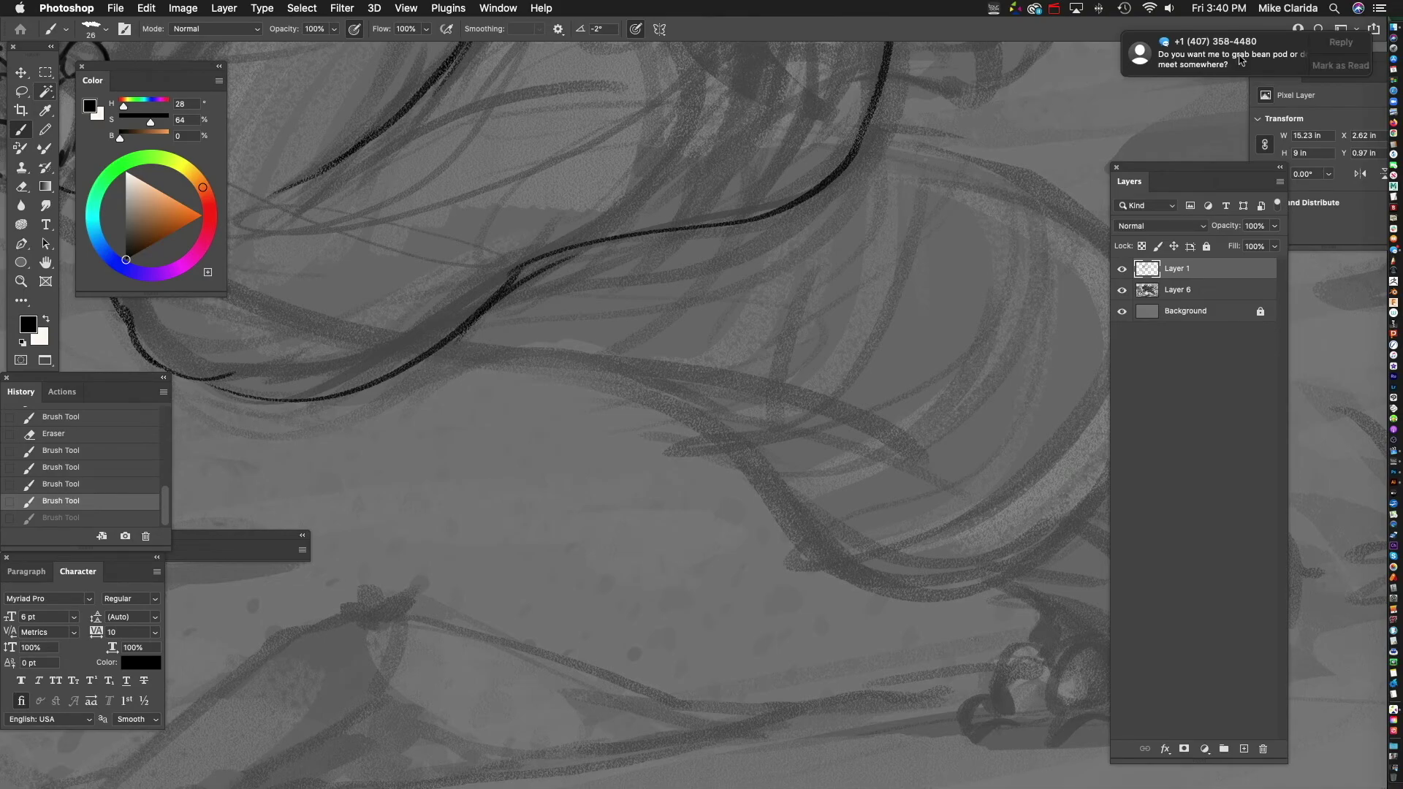
click(1205, 59)
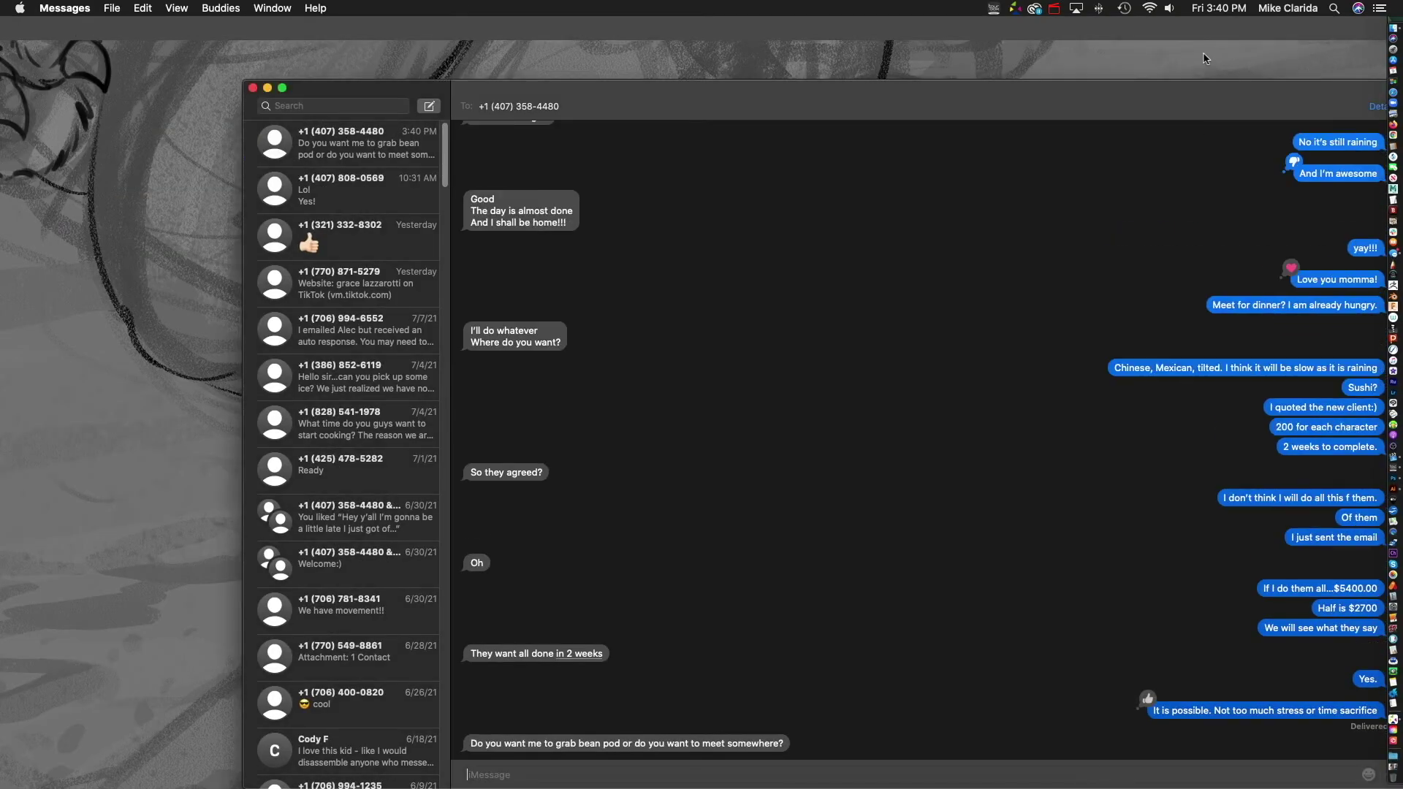
click(267, 87)
click(1016, 50)
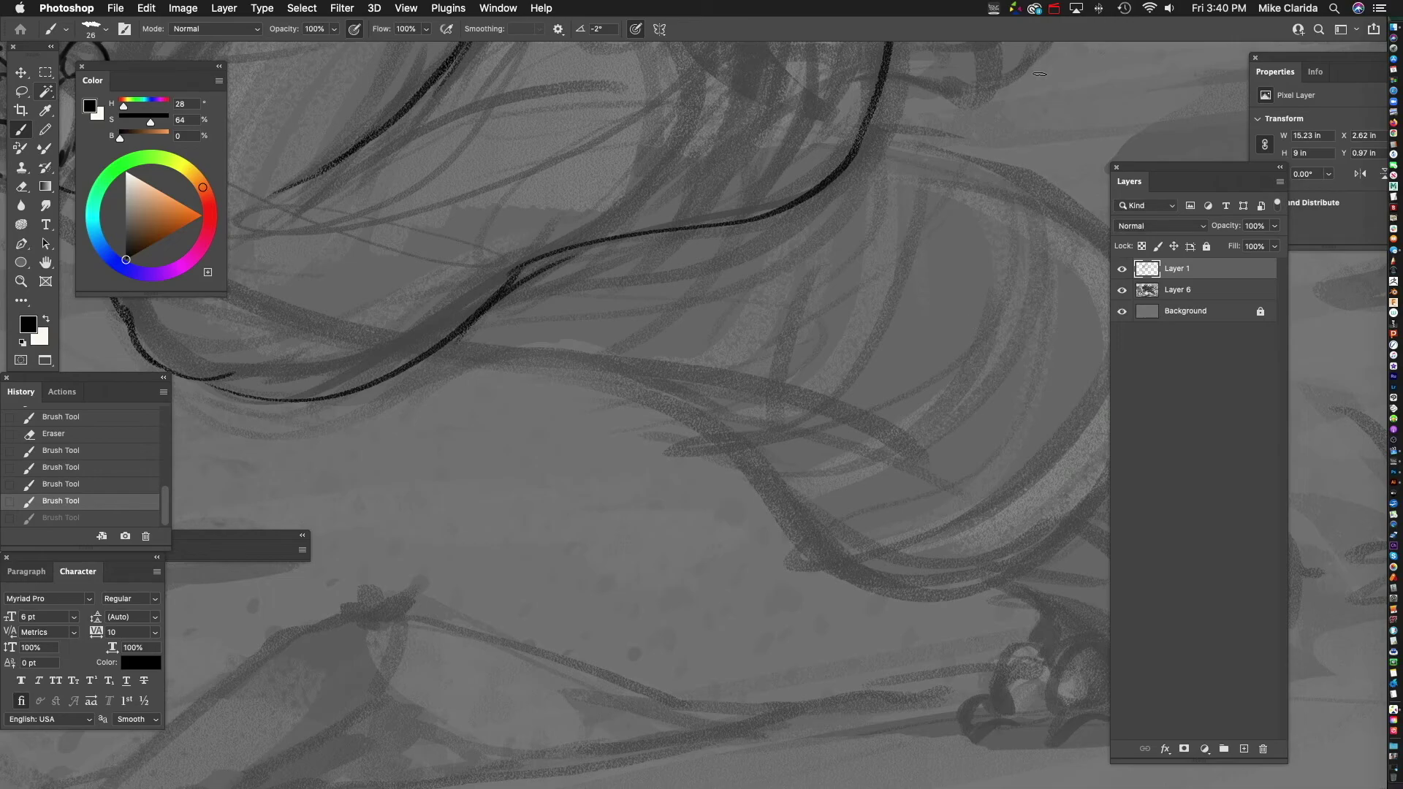
click(1055, 9)
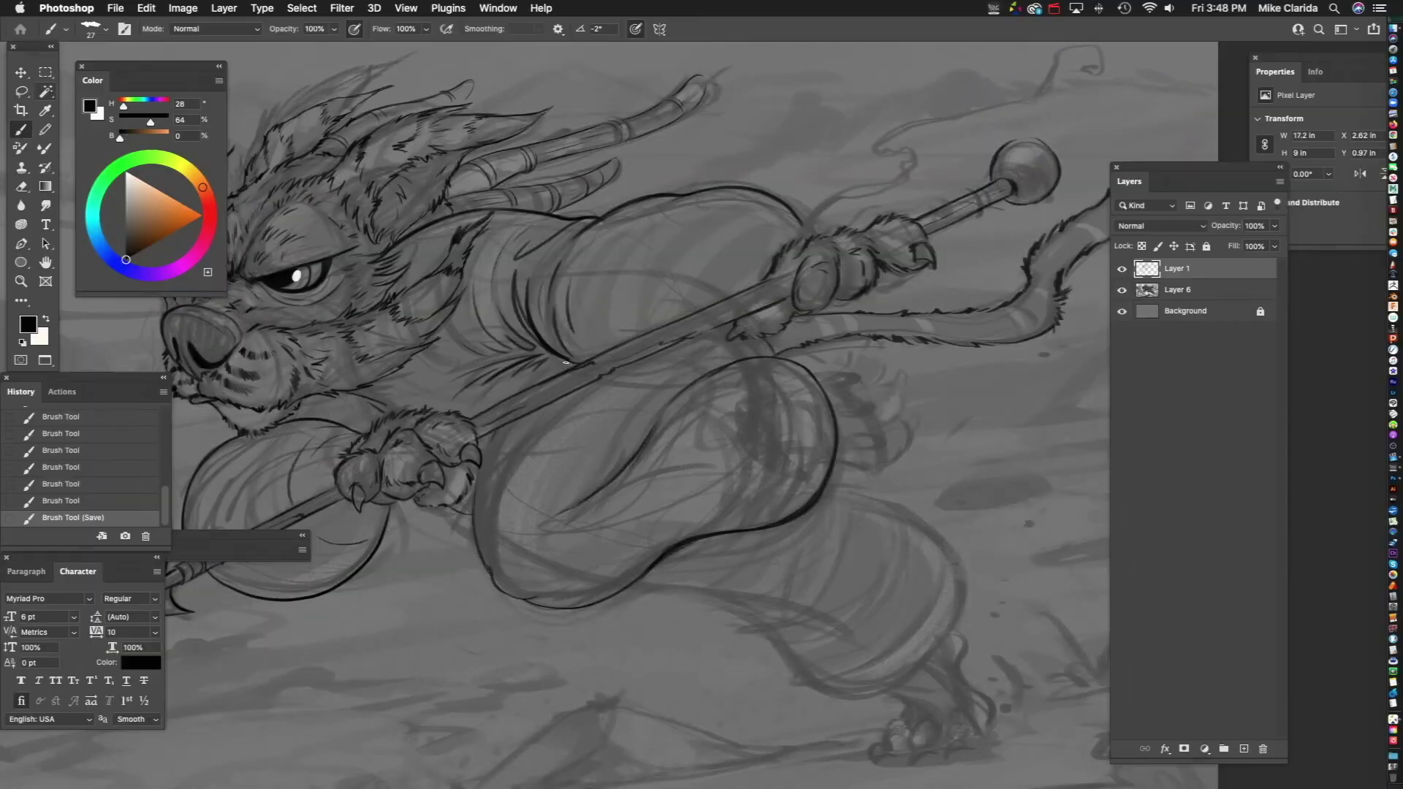
- Erase the lower contour of the rounded form beneath the front paw with a smaller eraser, and return to the Brush tool
mouse_move(687, 343)
mouse_down()
mouse_move(753, 325)
mouse_move(731, 352)
mouse_move(689, 322)
mouse_move(833, 280)
mouse_up()
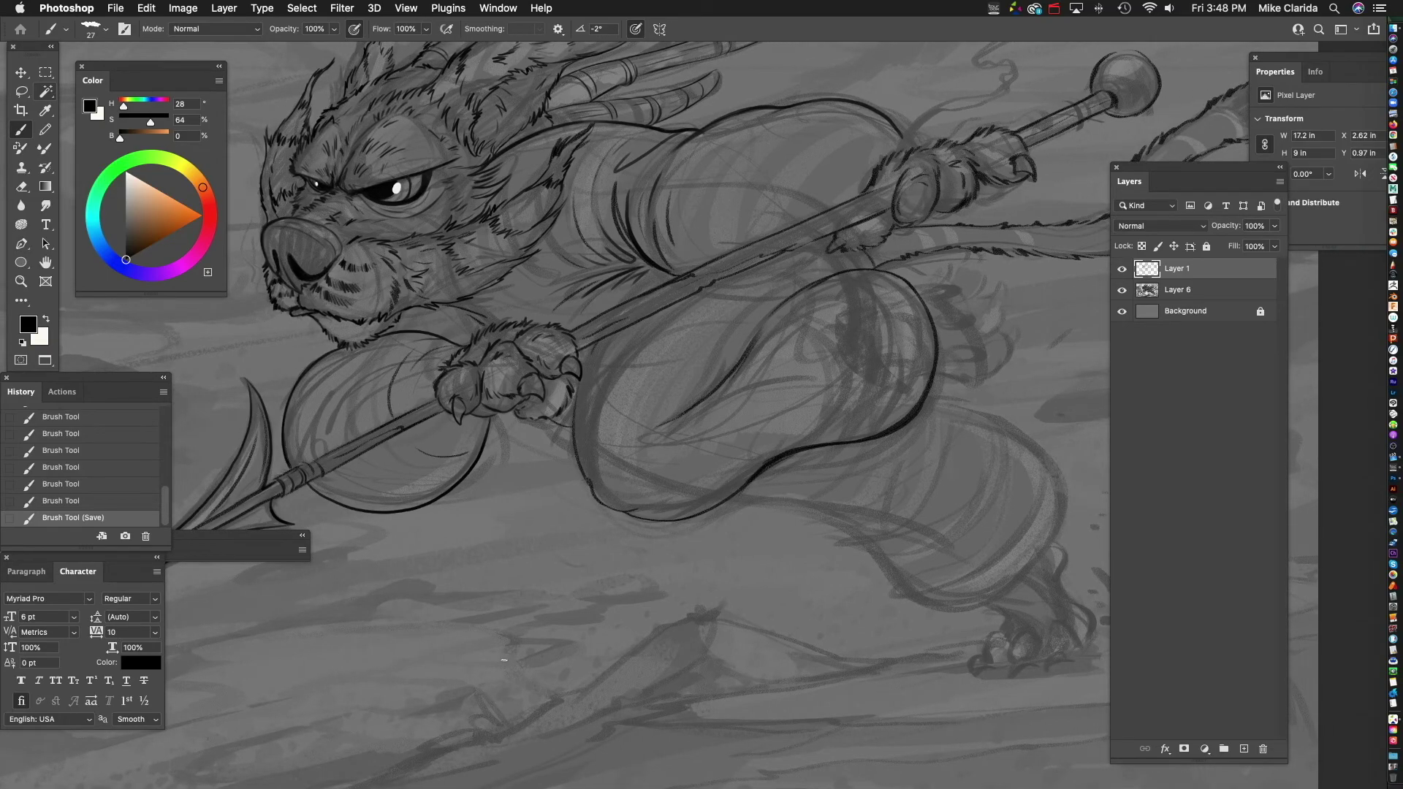
drag(524, 505, 619, 462)
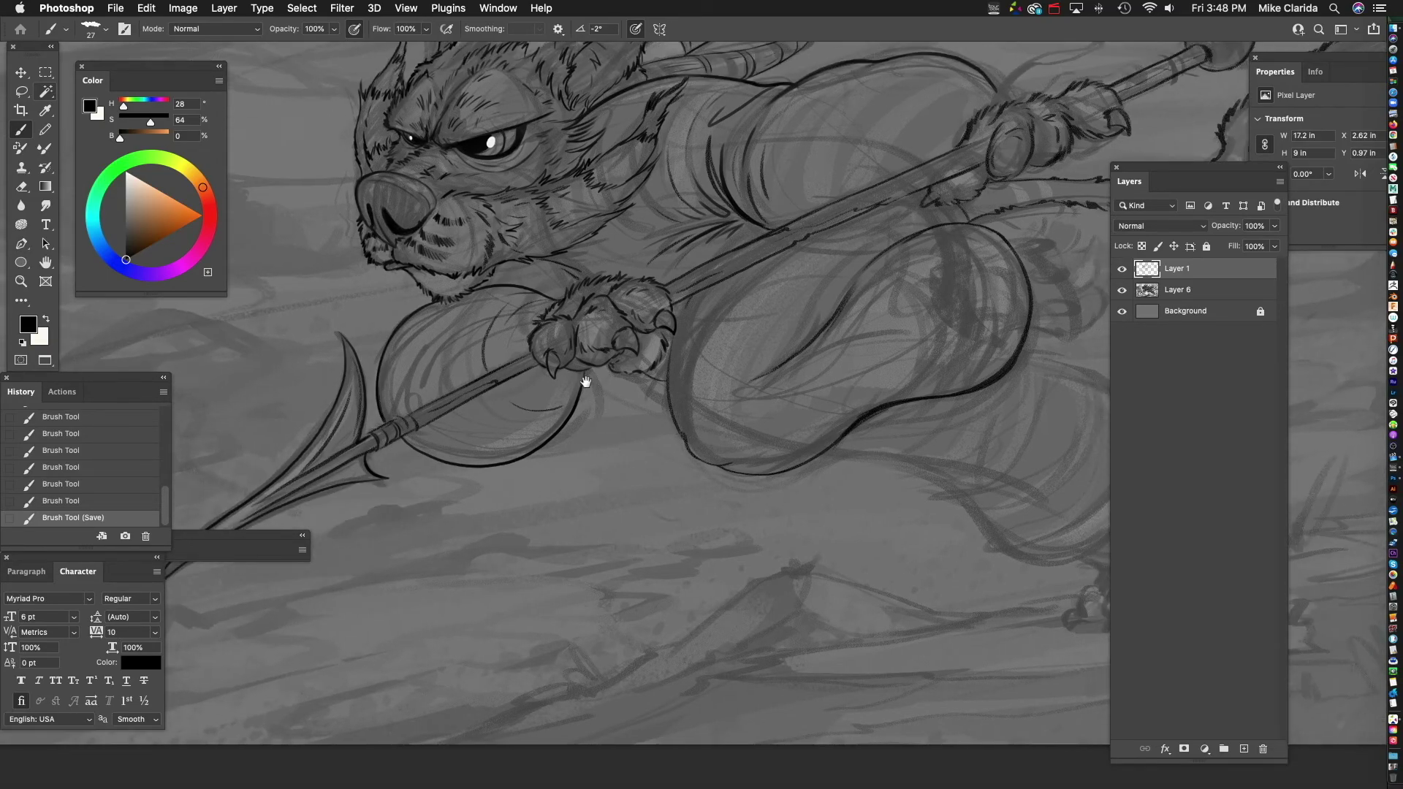
key(z)
mouse_move(525, 396)
mouse_down()
mouse_move(688, 364)
mouse_move(547, 483)
mouse_move(628, 395)
mouse_move(558, 444)
mouse_move(425, 478)
mouse_move(429, 461)
mouse_move(392, 443)
mouse_up()
key(e)
key(bracketleft)
key(bracketleft)
key(bracketleft)
key(bracketleft)
key(bracketleft)
mouse_move(626, 424)
mouse_down()
mouse_move(548, 478)
mouse_move(641, 397)
mouse_move(645, 385)
mouse_move(592, 382)
mouse_move(613, 385)
mouse_up()
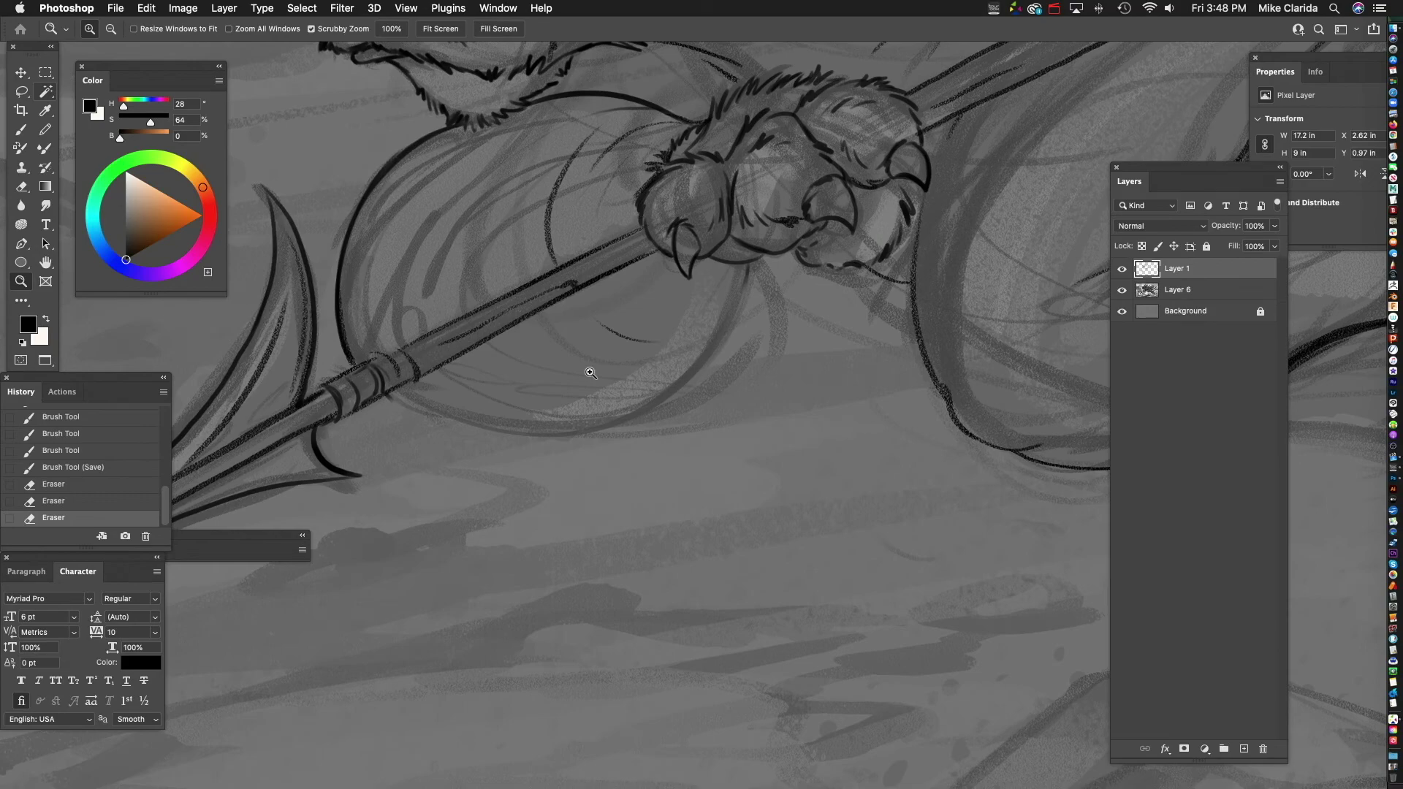
key(b)
mouse_move(386, 396)
mouse_down()
mouse_move(548, 432)
mouse_move(662, 414)
mouse_up()
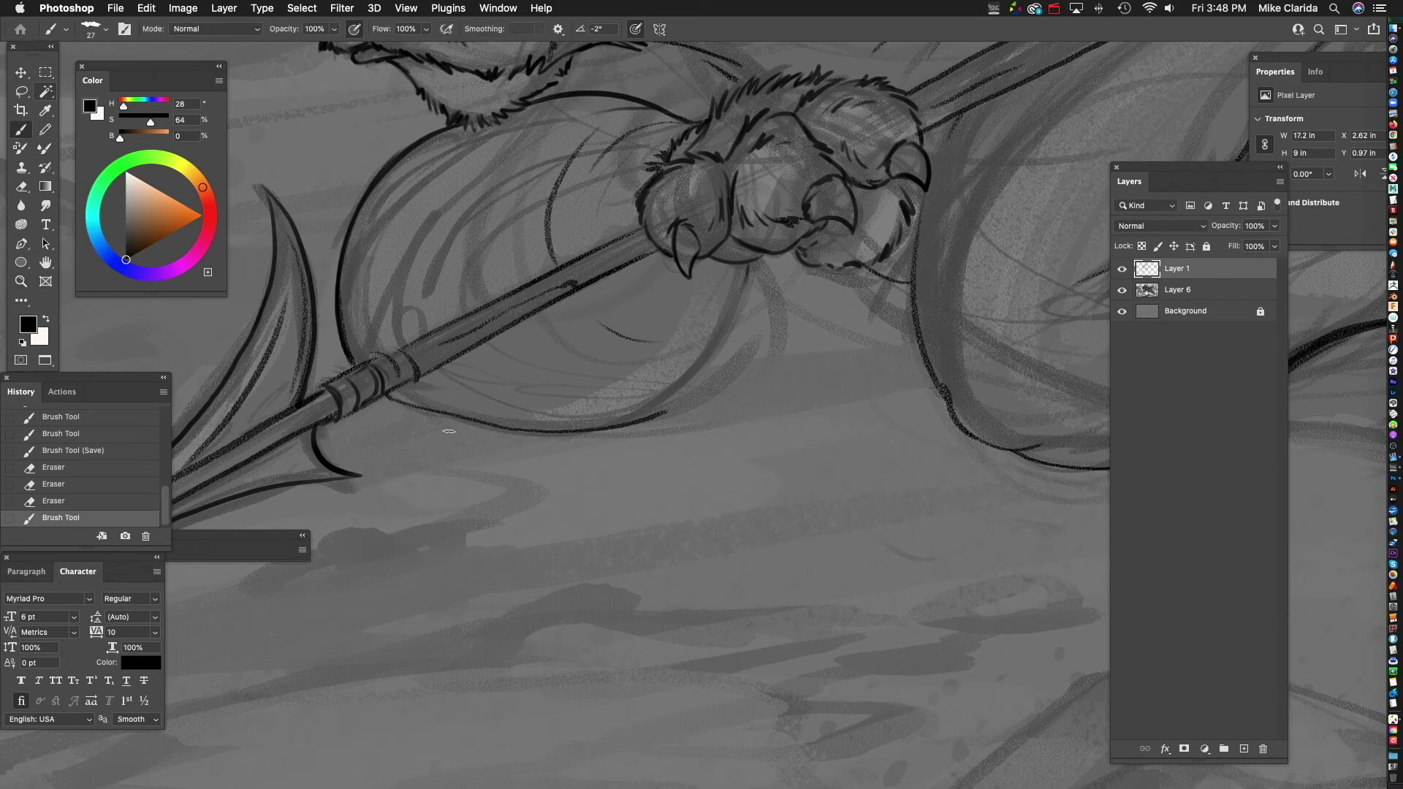
key(cmd+z)
mouse_move(387, 395)
mouse_down()
mouse_move(531, 437)
mouse_move(623, 438)
mouse_move(718, 411)
mouse_move(794, 362)
mouse_move(812, 316)
mouse_move(797, 269)
mouse_up()
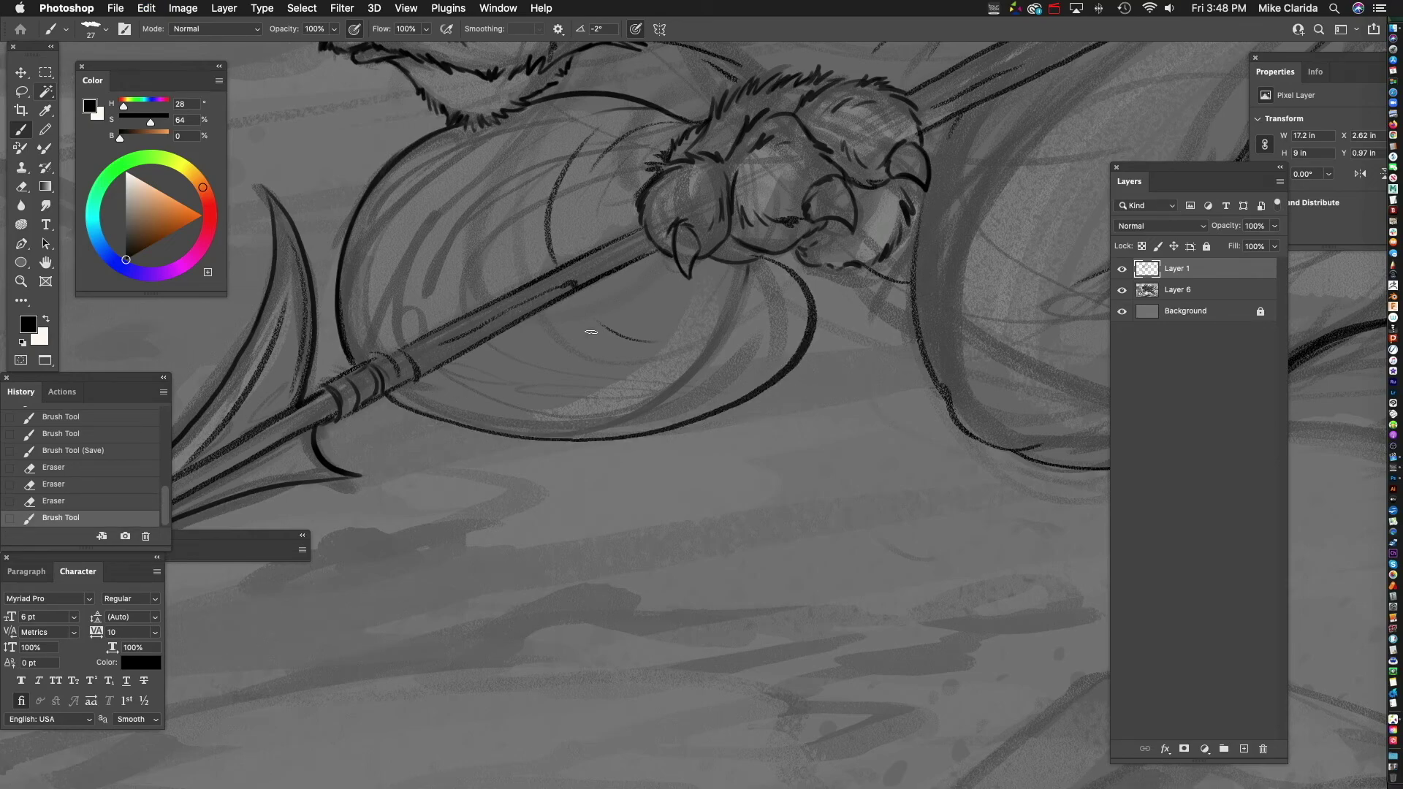
mouse_move(833, 351)
mouse_down()
mouse_move(735, 464)
mouse_move(692, 375)
mouse_up()
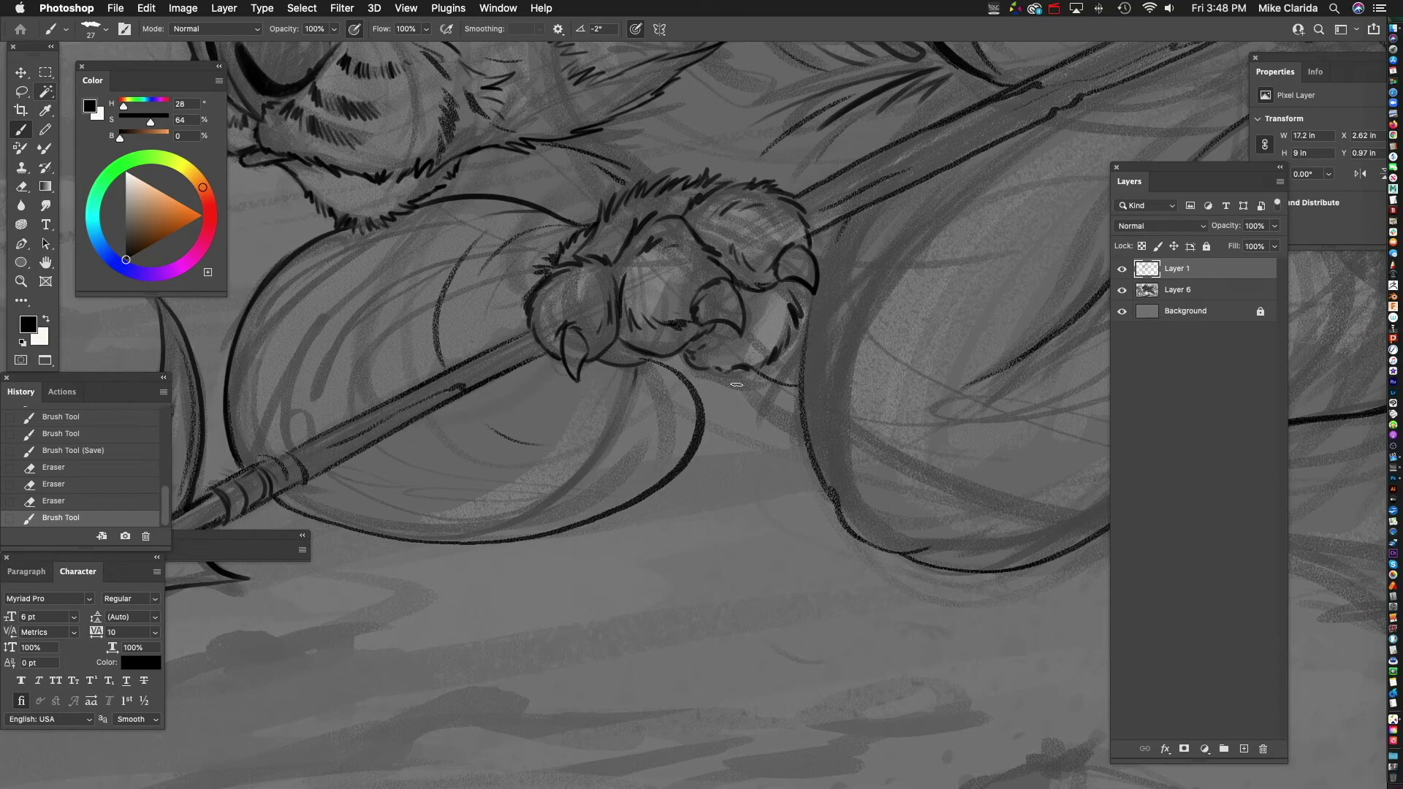
key(cmd+z)
- Ink the rounded form's lower contour as one curve from the spear binding up to the underside of the front paw
mouse_move(275, 498)
mouse_down()
mouse_move(463, 532)
mouse_move(592, 505)
mouse_move(658, 451)
mouse_move(668, 361)
mouse_up()
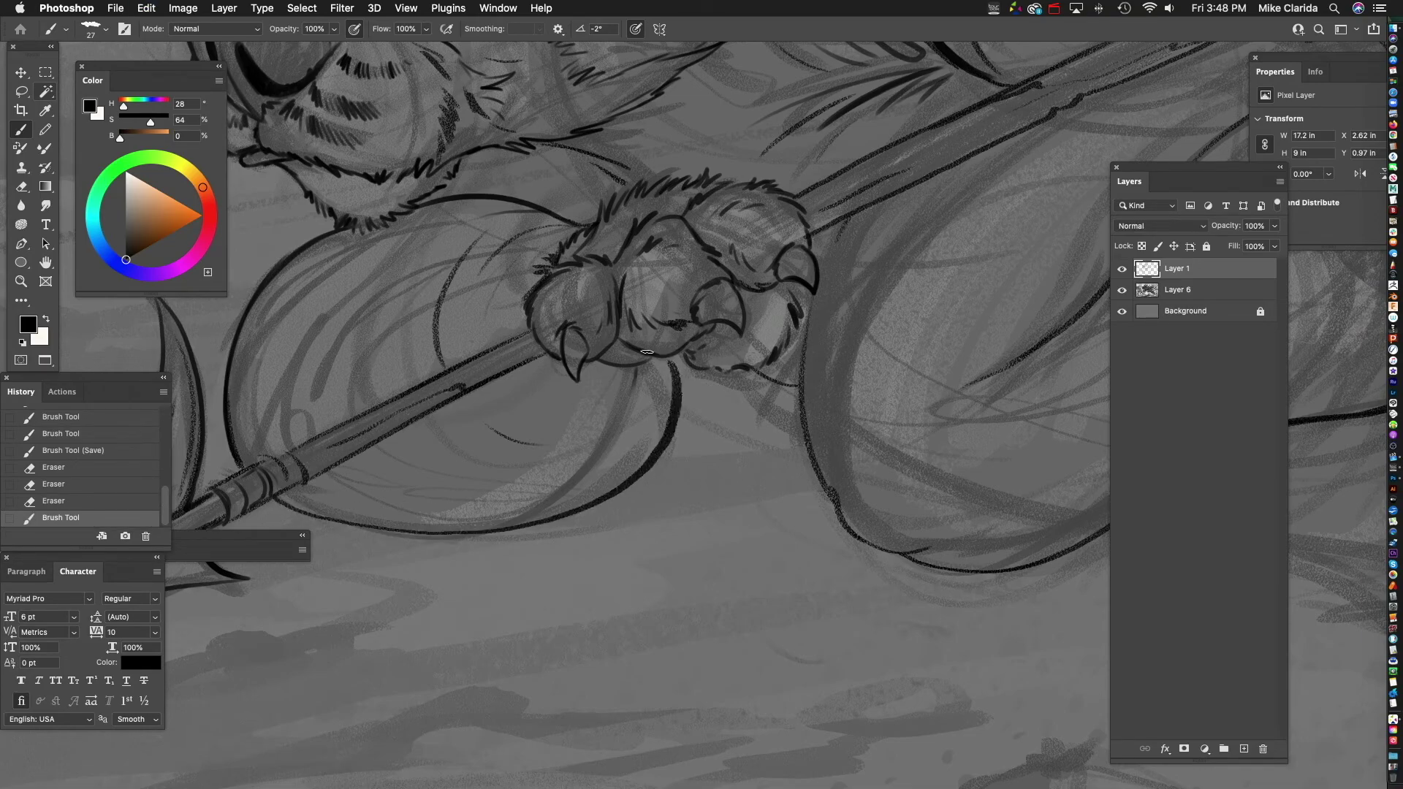
drag(644, 505, 758, 406)
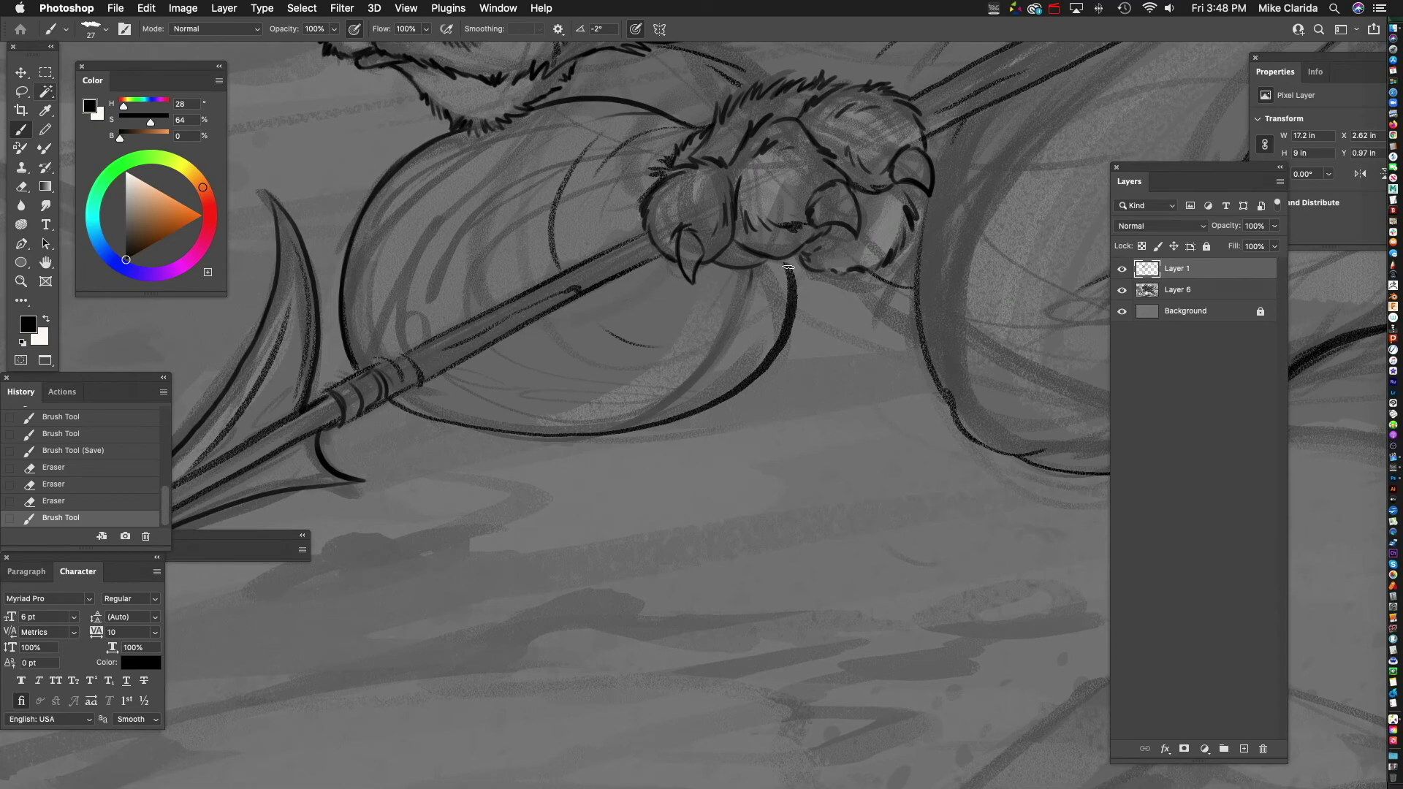
drag(784, 260, 783, 258)
- Ink the jagged fur marks and curved toe edges of the rear paw behind the bent knee
mouse_move(910, 367)
mouse_down()
mouse_move(520, 442)
mouse_move(401, 489)
mouse_up()
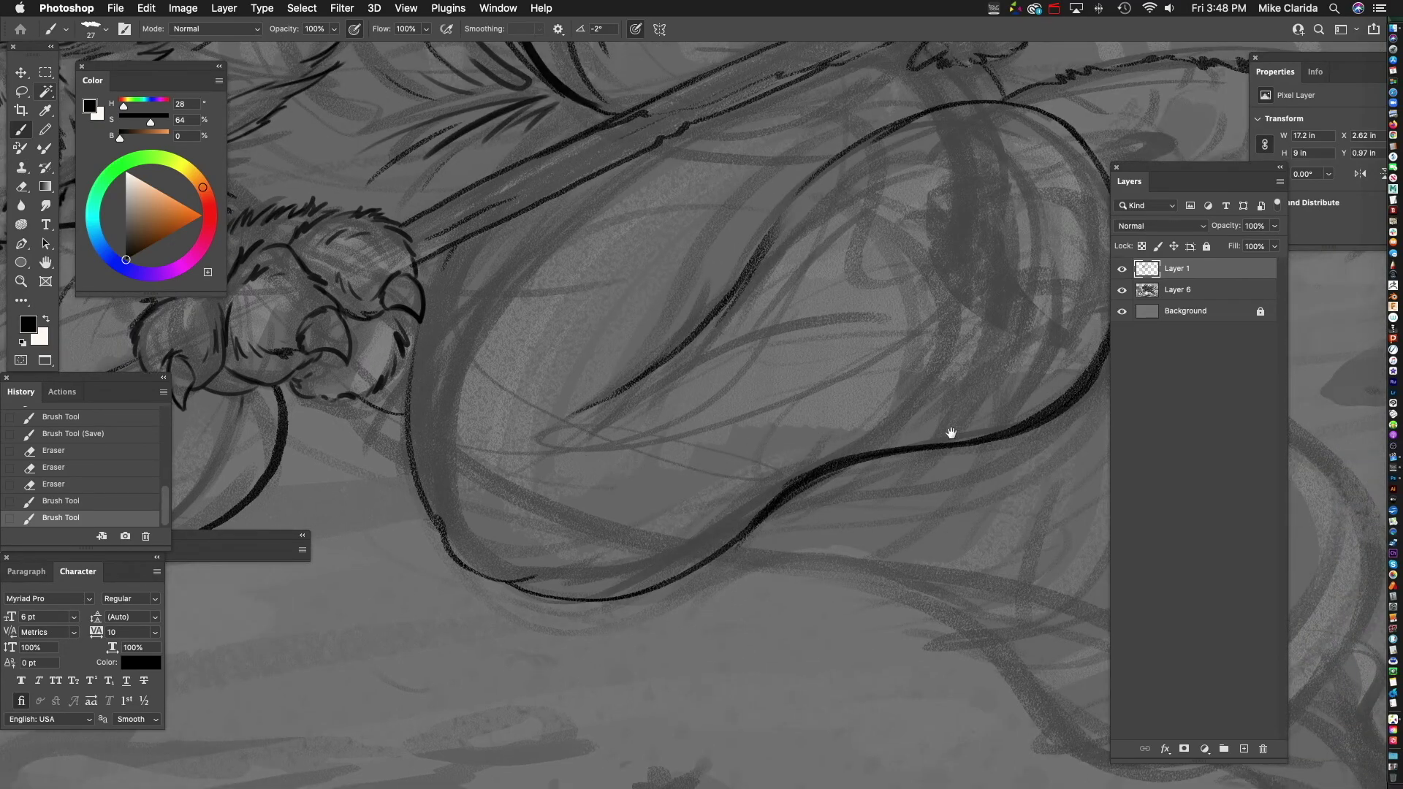
drag(1008, 405, 566, 487)
drag(841, 423, 824, 475)
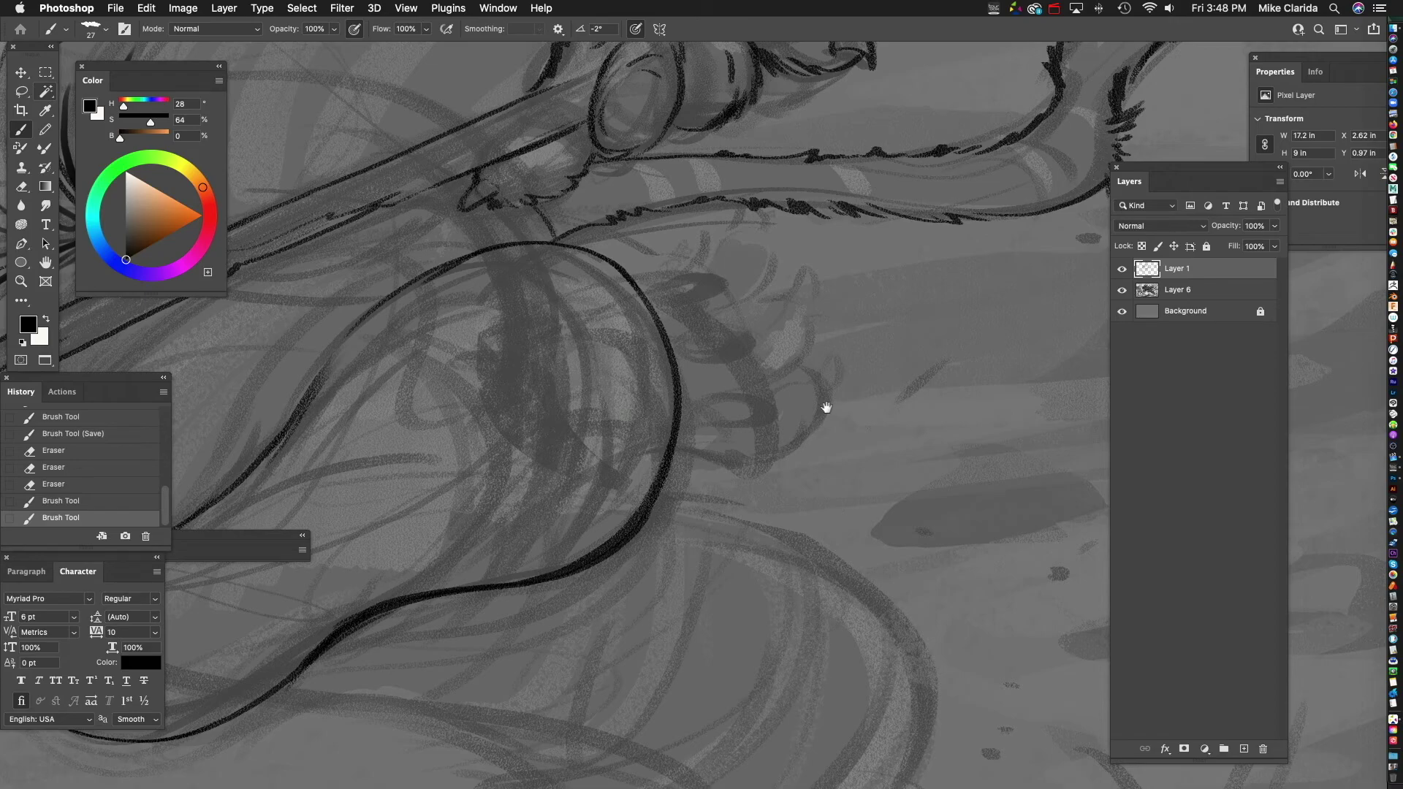
drag(826, 407, 814, 375)
drag(663, 423, 707, 426)
mouse_move(691, 414)
mouse_down()
mouse_move(717, 432)
mouse_move(780, 421)
mouse_up()
drag(842, 346, 836, 370)
mouse_move(699, 382)
mouse_down()
mouse_move(754, 392)
mouse_move(814, 334)
mouse_move(855, 340)
mouse_up()
drag(660, 365, 711, 355)
drag(701, 357, 754, 330)
- Move the Layers panel away from the artwork to uncover more of the canvas
mouse_move(806, 483)
mouse_down()
mouse_move(826, 413)
mouse_move(826, 228)
mouse_up()
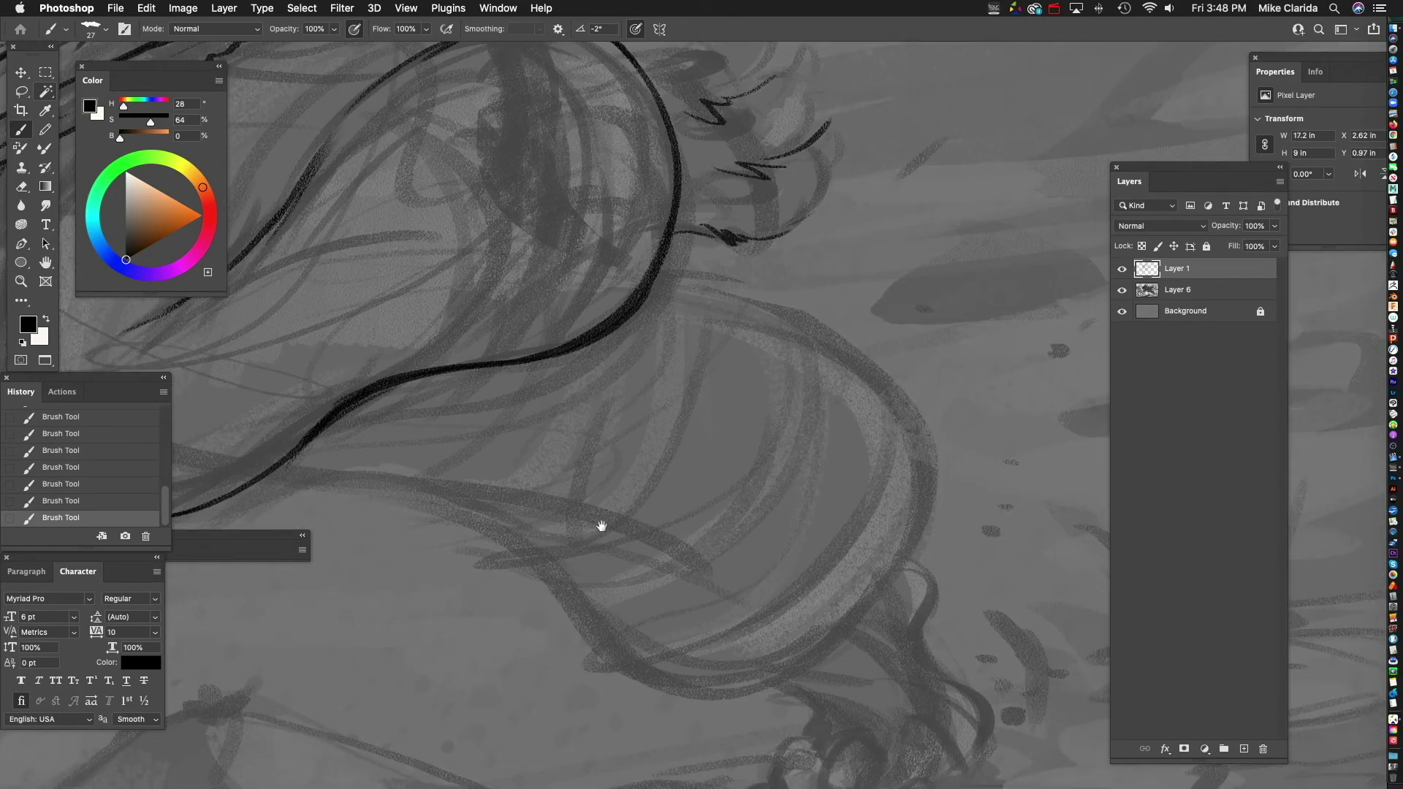
drag(601, 526, 562, 289)
mouse_move(703, 390)
mouse_down()
mouse_move(748, 398)
mouse_move(740, 430)
mouse_up()
drag(706, 431, 646, 432)
mouse_move(700, 346)
mouse_down()
mouse_move(689, 355)
mouse_move(767, 410)
mouse_move(801, 500)
mouse_up()
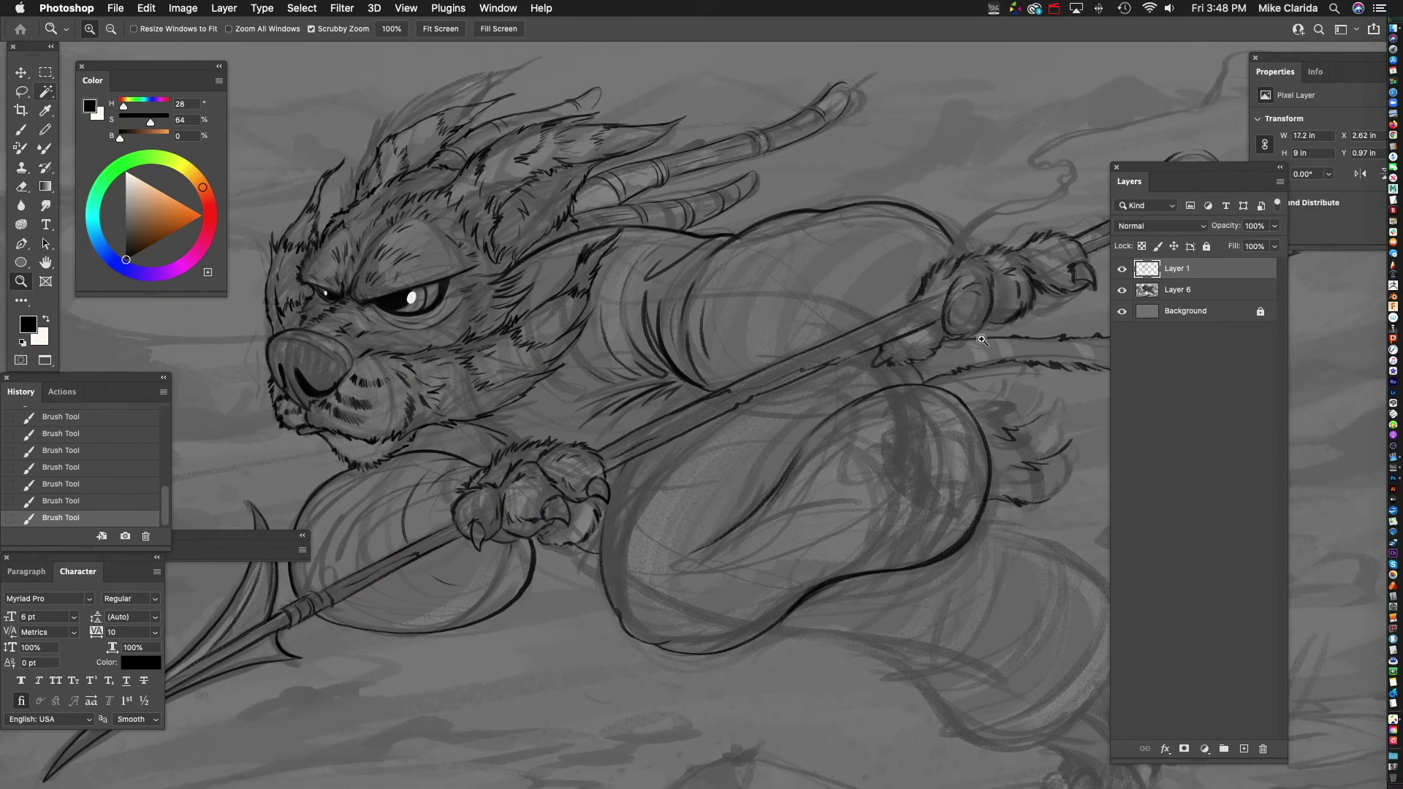
mouse_move(1200, 180)
mouse_down()
mouse_move(1226, 458)
mouse_move(1314, 466)
mouse_up()
- Thicken the brow line above the creature's near eye with a size 35 brush
mouse_move(874, 551)
mouse_down()
mouse_move(889, 517)
mouse_move(1066, 380)
mouse_up()
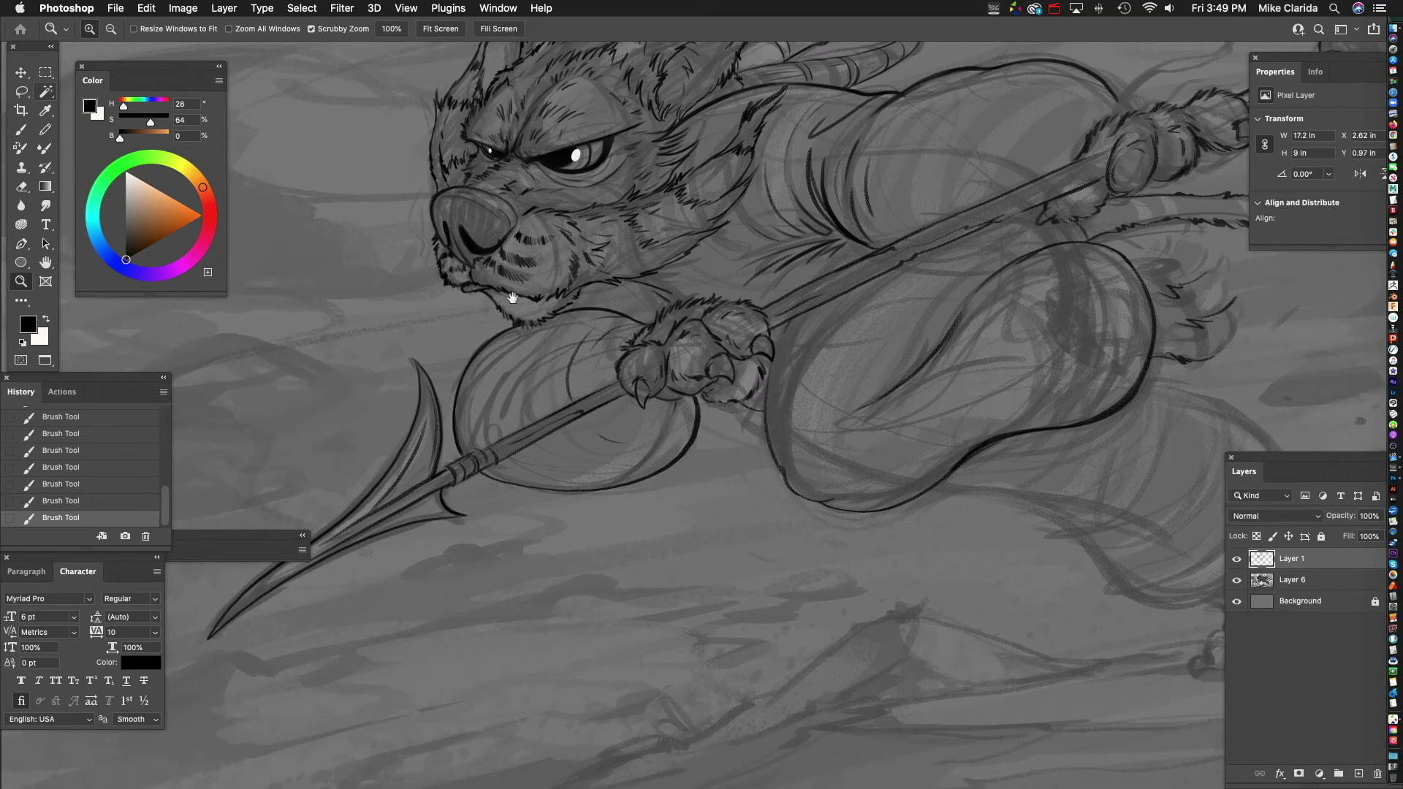
drag(504, 239, 550, 235)
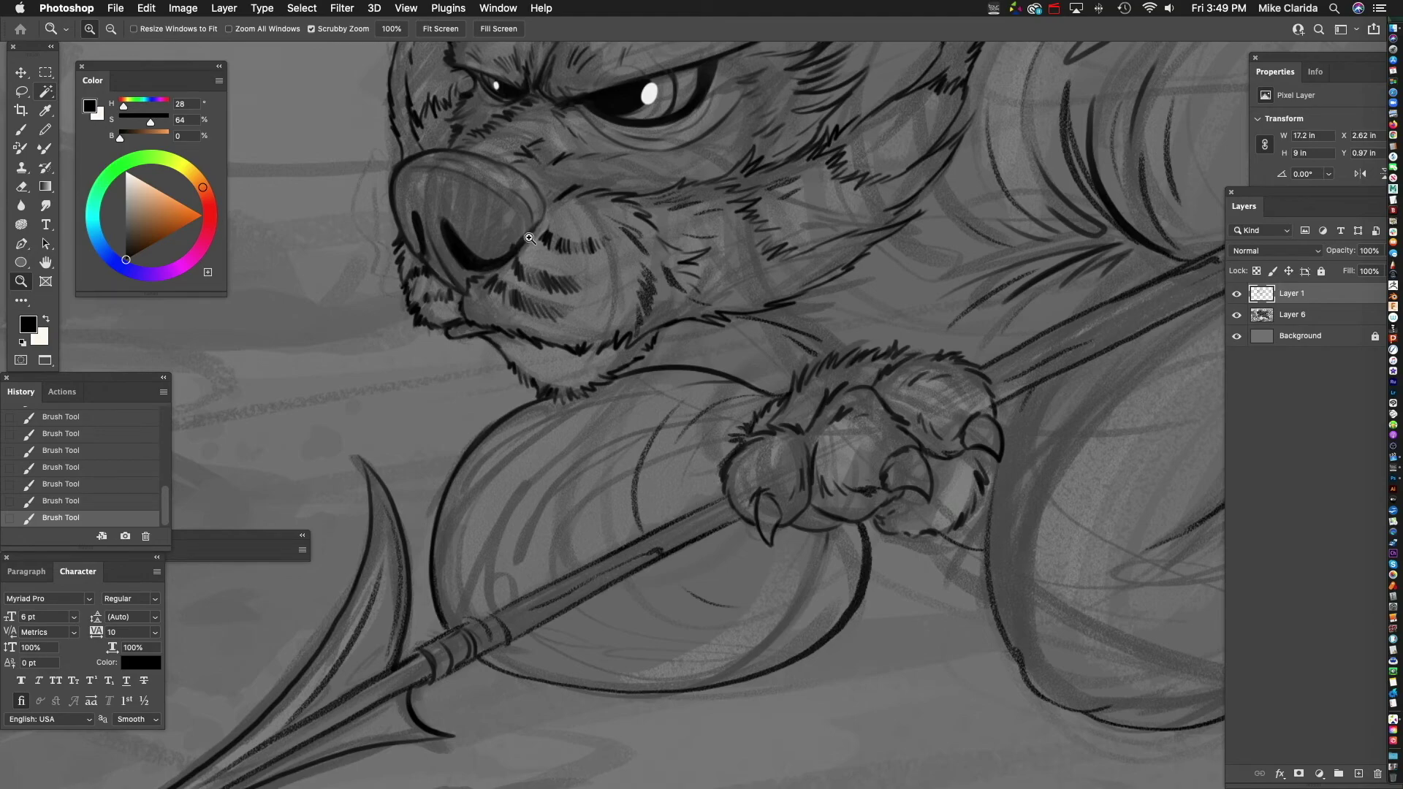
key(b)
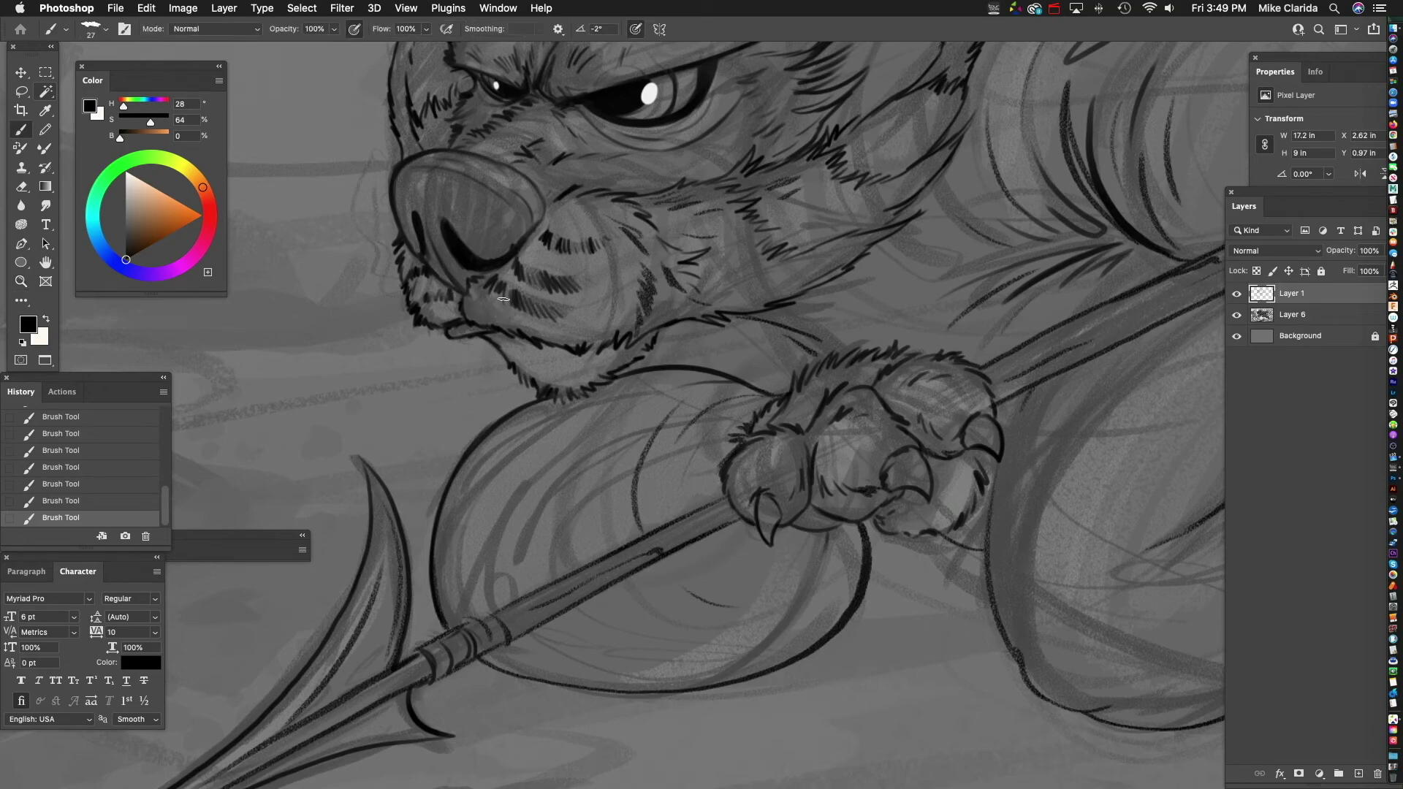
scroll(578, 271, up, 5)
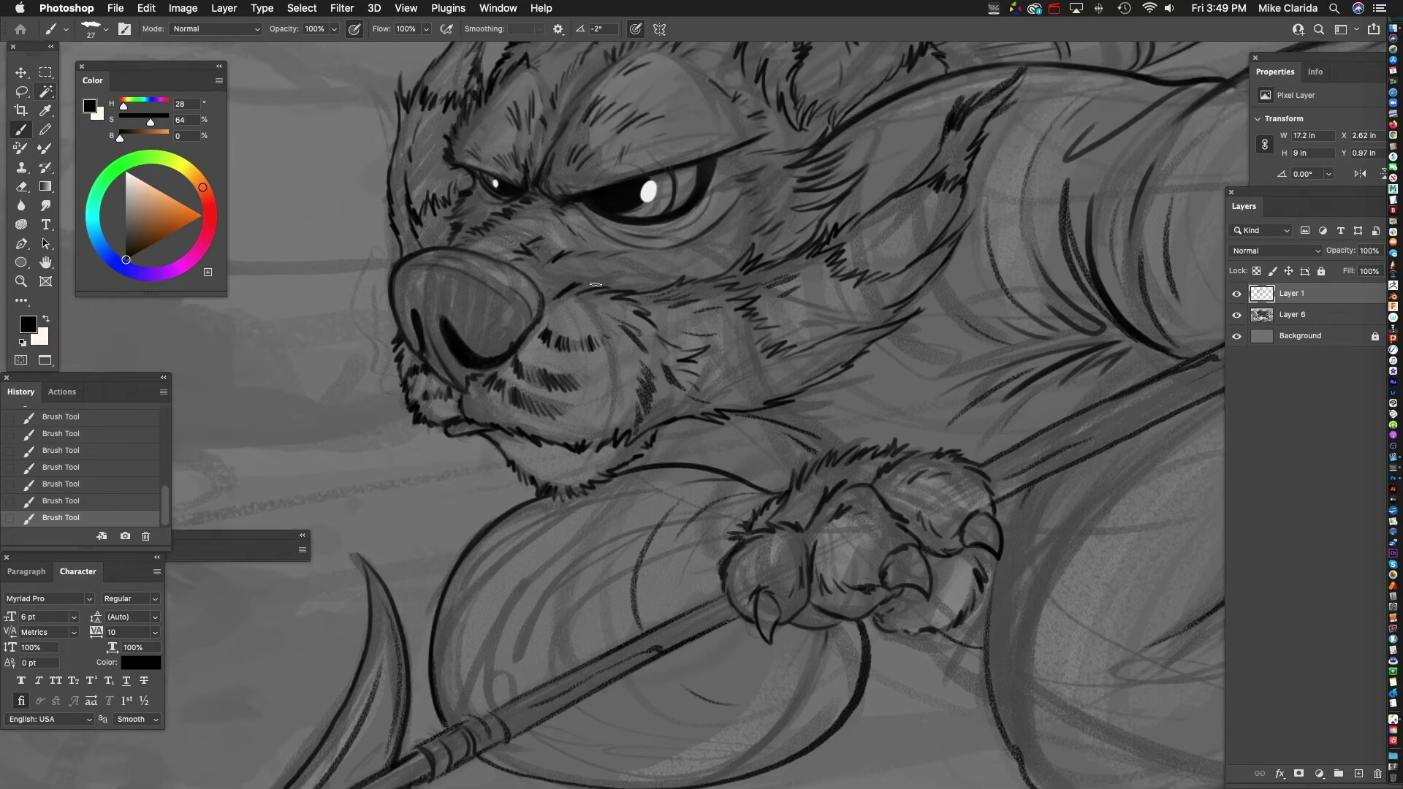
scroll(528, 314, right, 5)
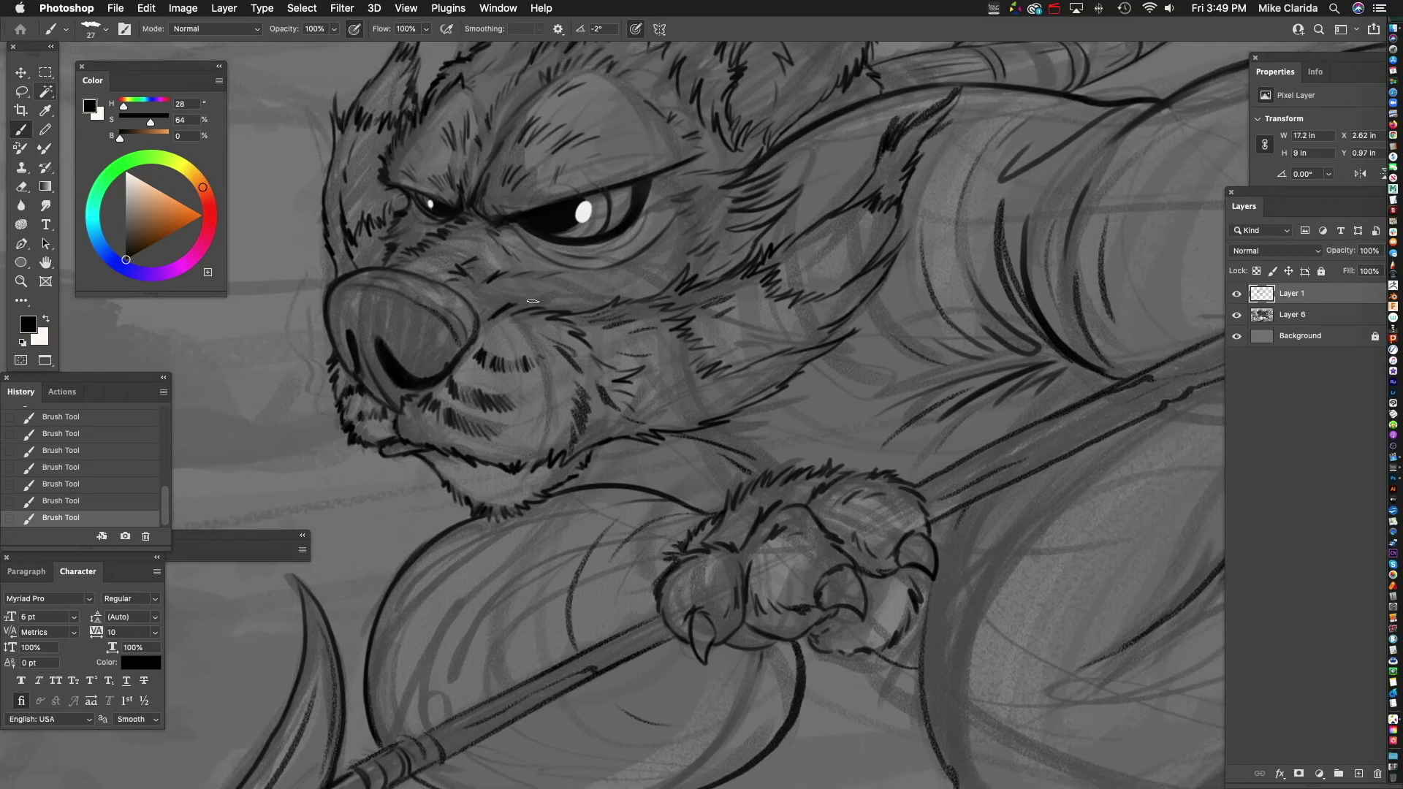
scroll(562, 291, right, 4)
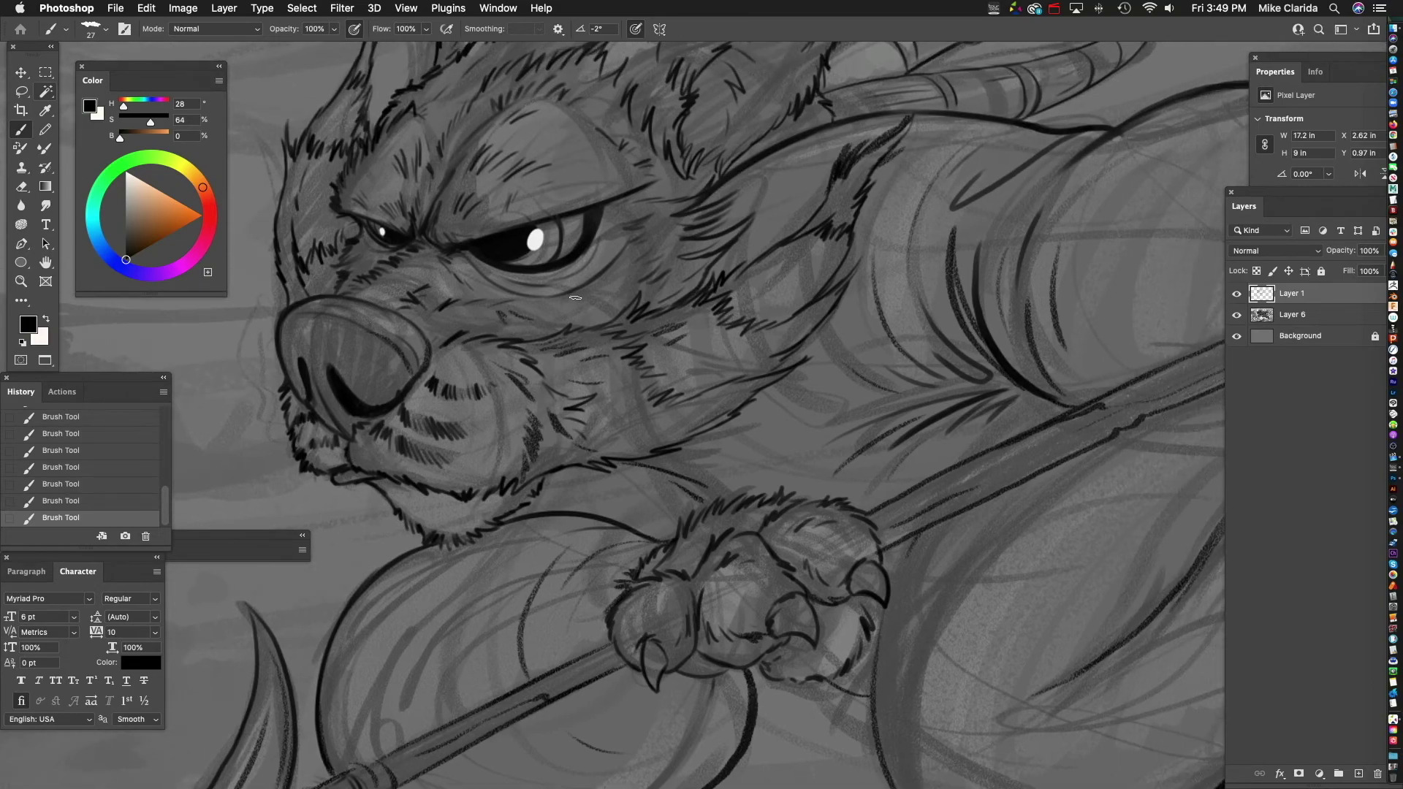
scroll(665, 296, right, 8)
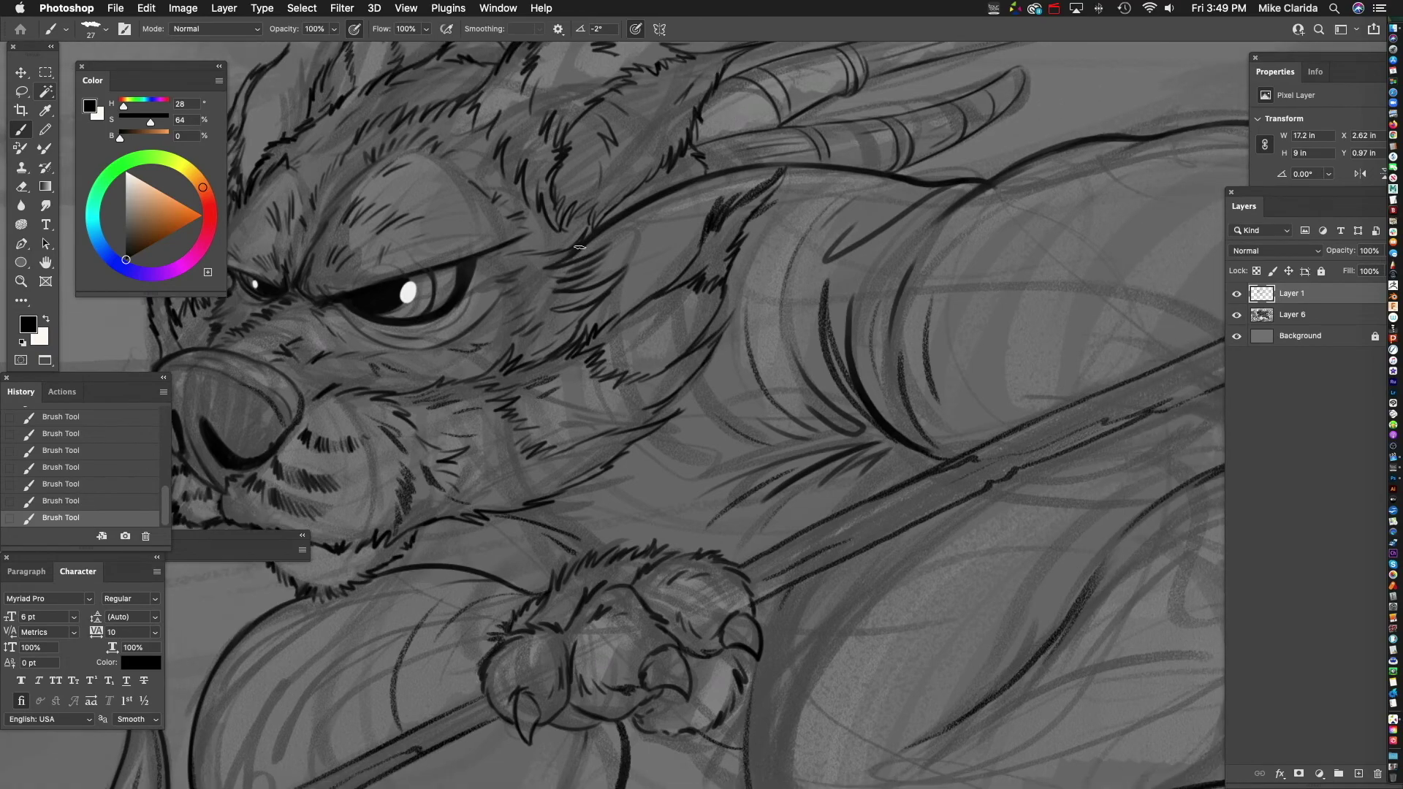
scroll(481, 270, left, 8)
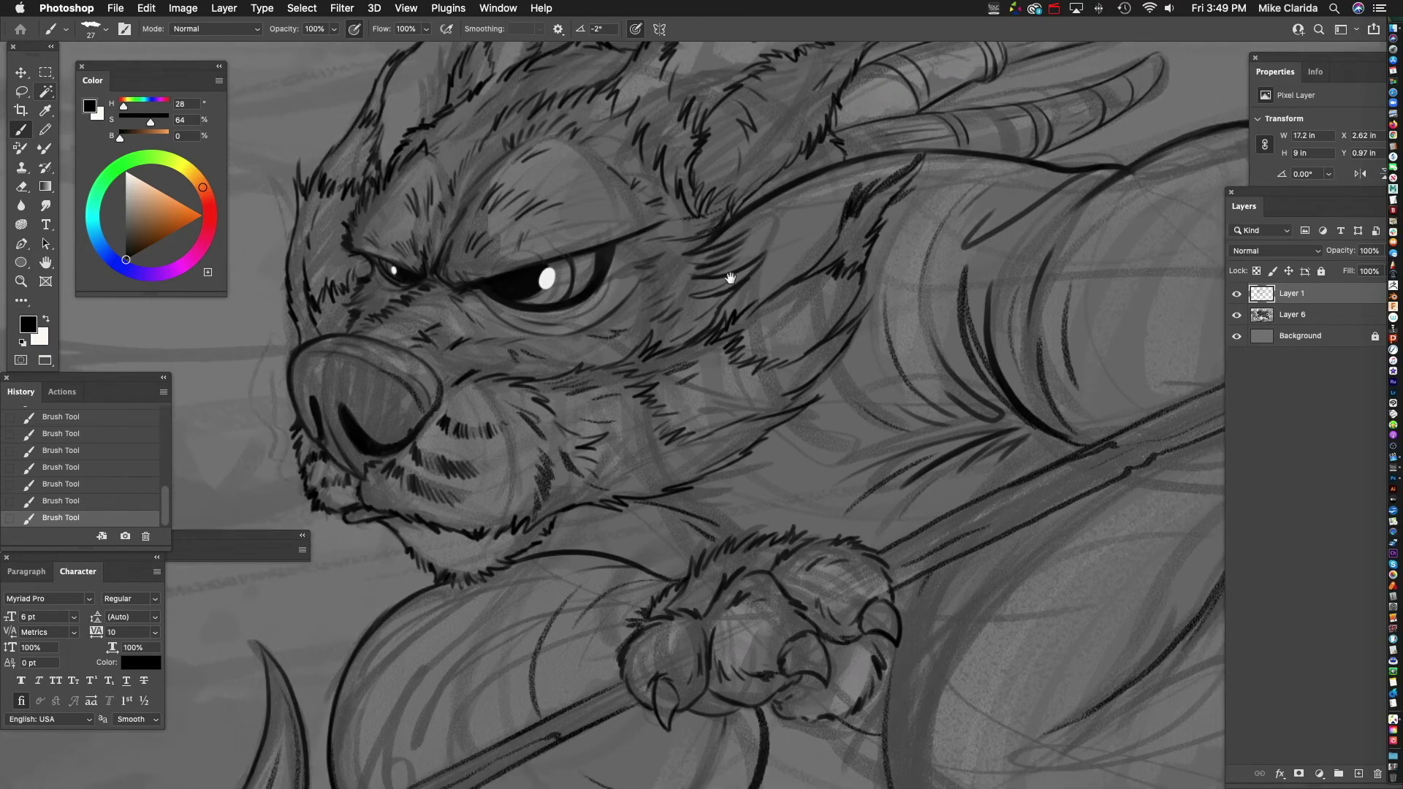
mouse_move(434, 269)
mouse_down()
mouse_move(497, 269)
mouse_move(476, 277)
mouse_up()
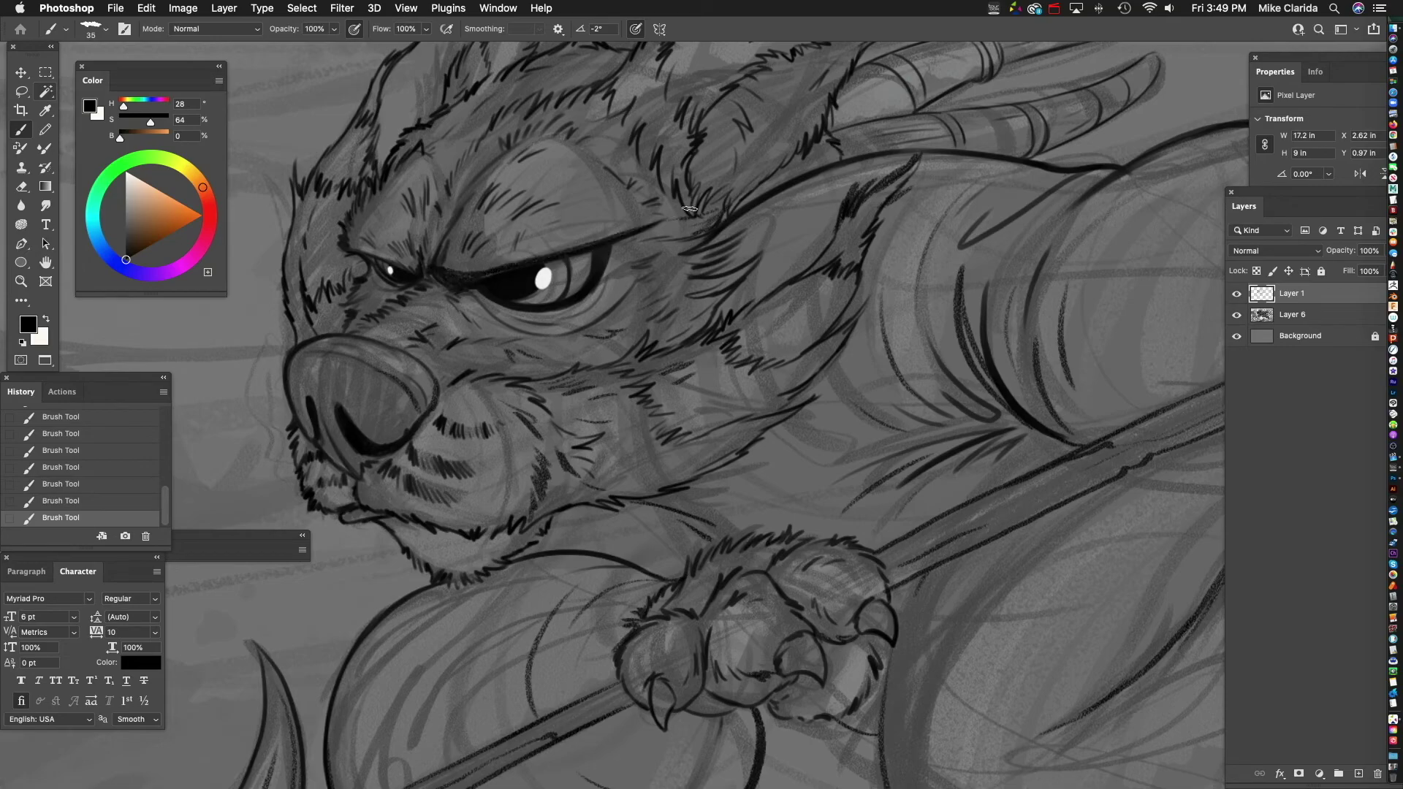
drag(521, 225, 560, 209)
drag(458, 238, 380, 220)
mouse_move(731, 223)
mouse_down()
mouse_move(745, 269)
mouse_move(675, 220)
mouse_up()
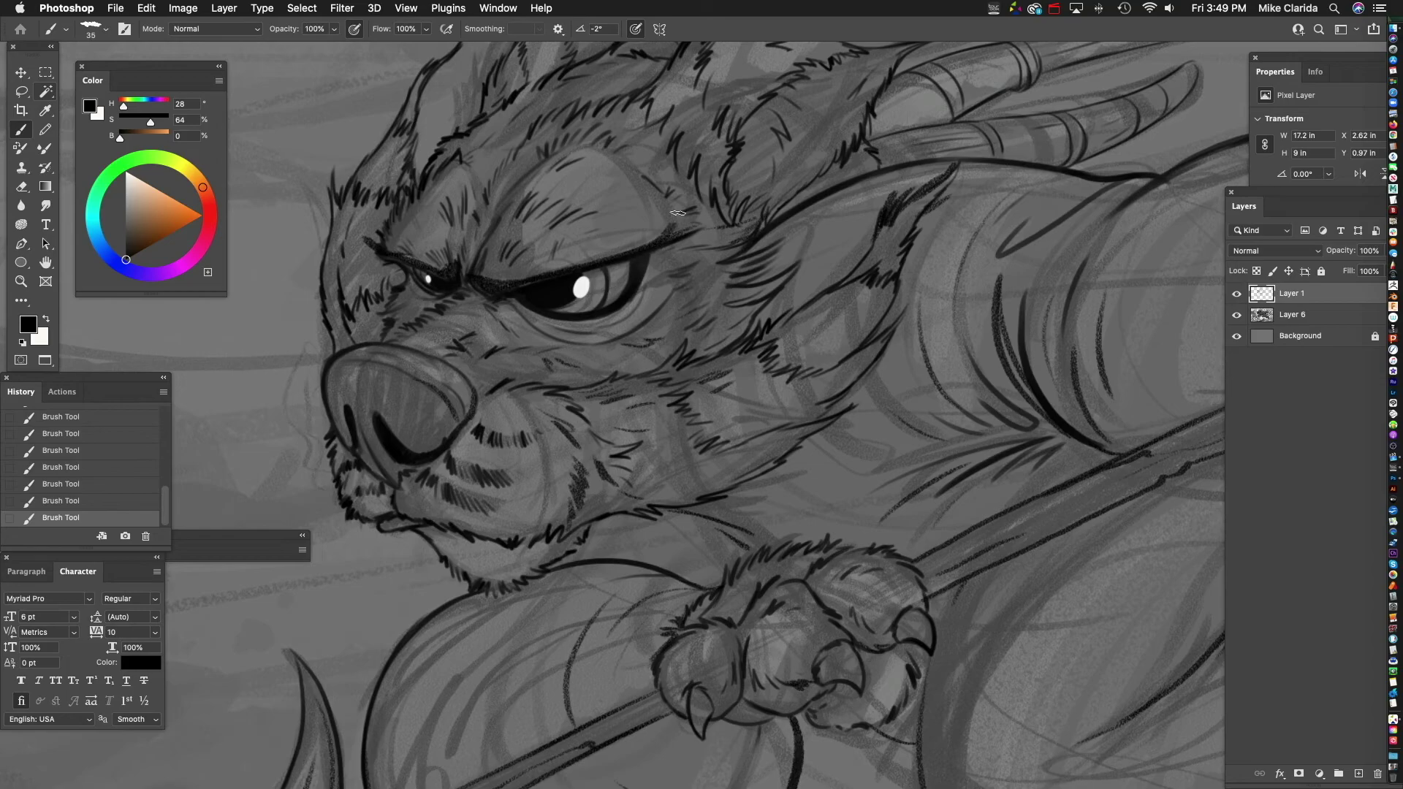
- Reinforce the brow line over the far eye and touch up the near eye's brow with short strokes
drag(766, 329, 781, 349)
drag(372, 240, 416, 278)
drag(720, 301, 689, 305)
mouse_move(597, 285)
mouse_down()
mouse_move(630, 252)
mouse_move(593, 282)
mouse_up()
- Ink the extended rear leg's lower contour from the bent thigh to above the foot, and undo the stroke around its rear edge
mouse_move(863, 463)
mouse_down()
mouse_move(648, 351)
mouse_move(629, 397)
mouse_move(693, 369)
mouse_move(623, 332)
mouse_up()
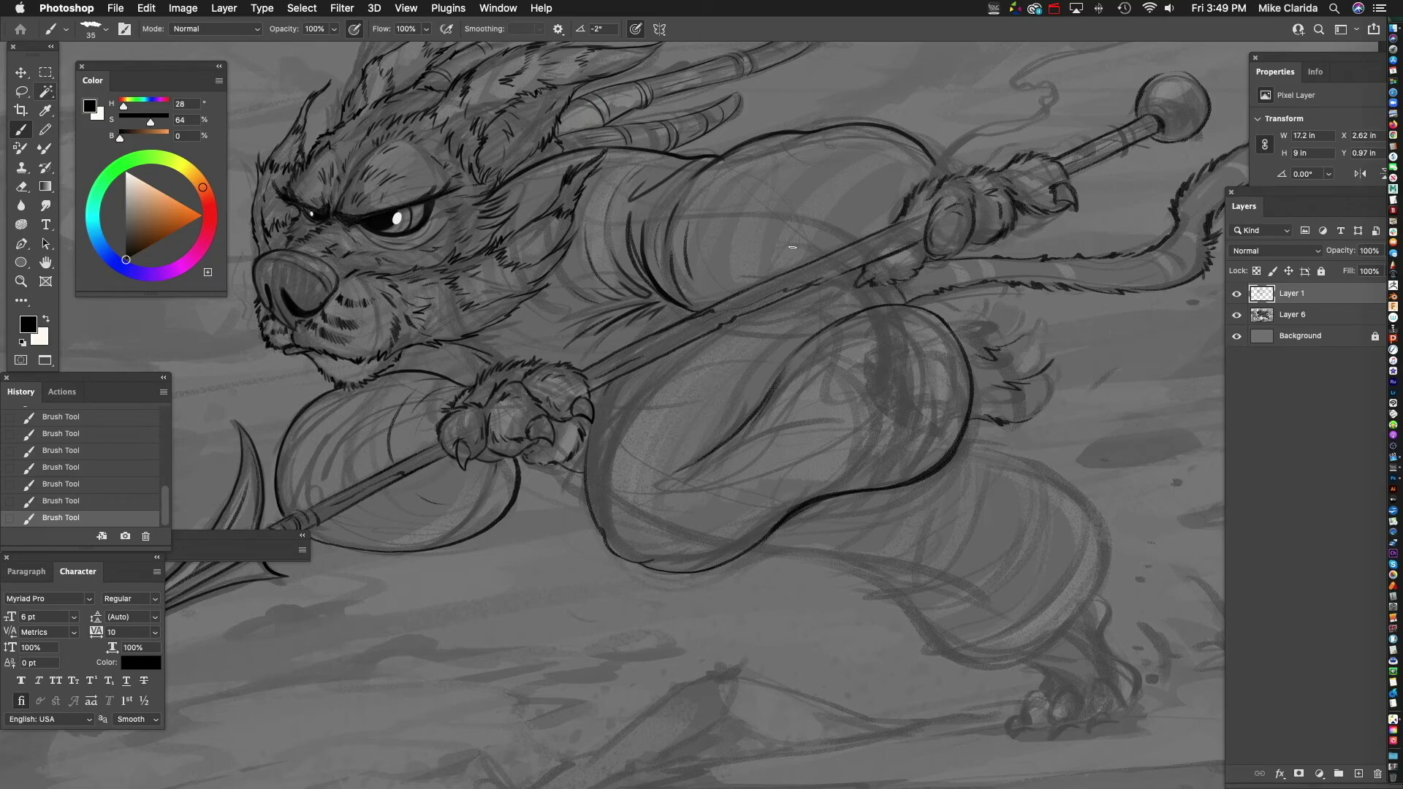
drag(1055, 306, 749, 272)
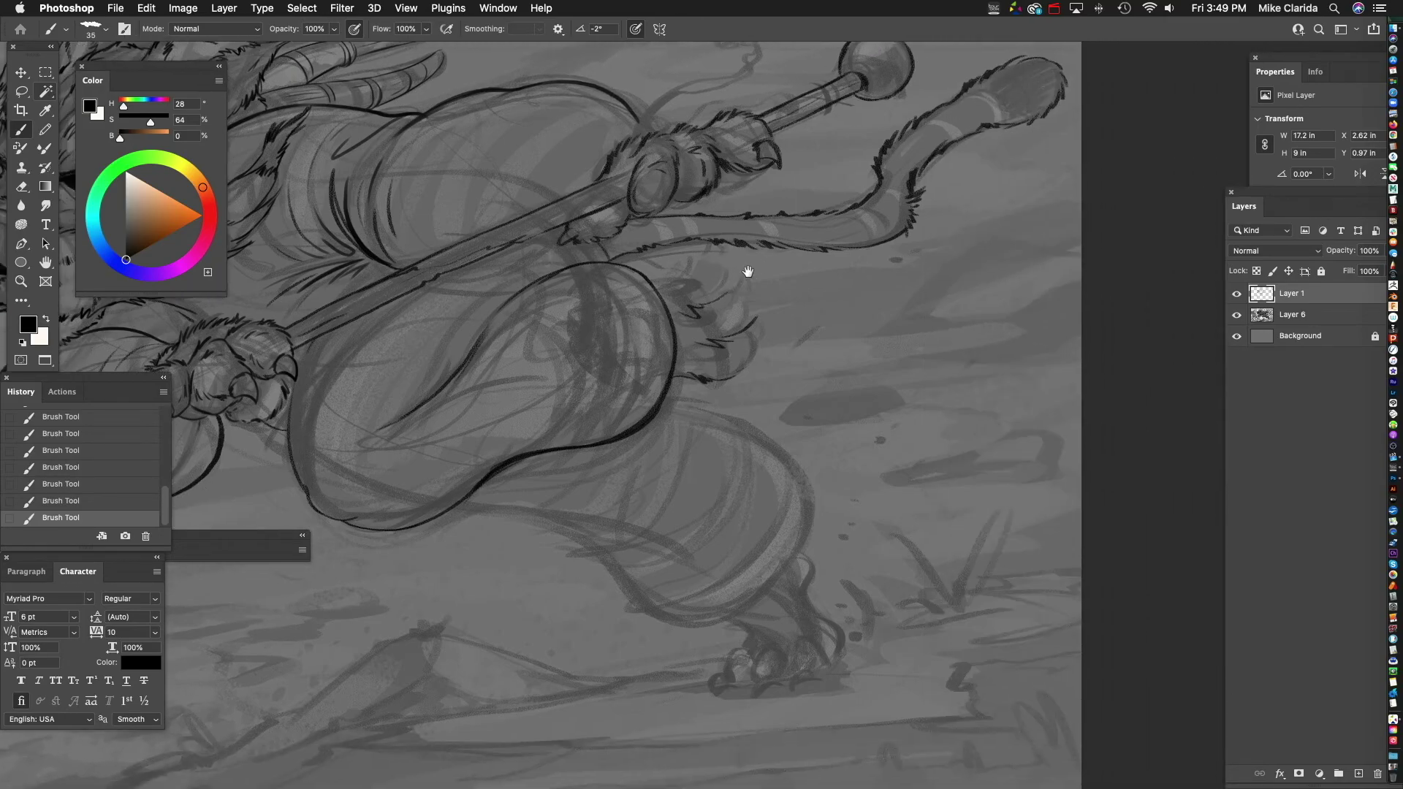
drag(684, 386, 668, 270)
scroll(418, 309, down, 2)
scroll(418, 309, right, 1)
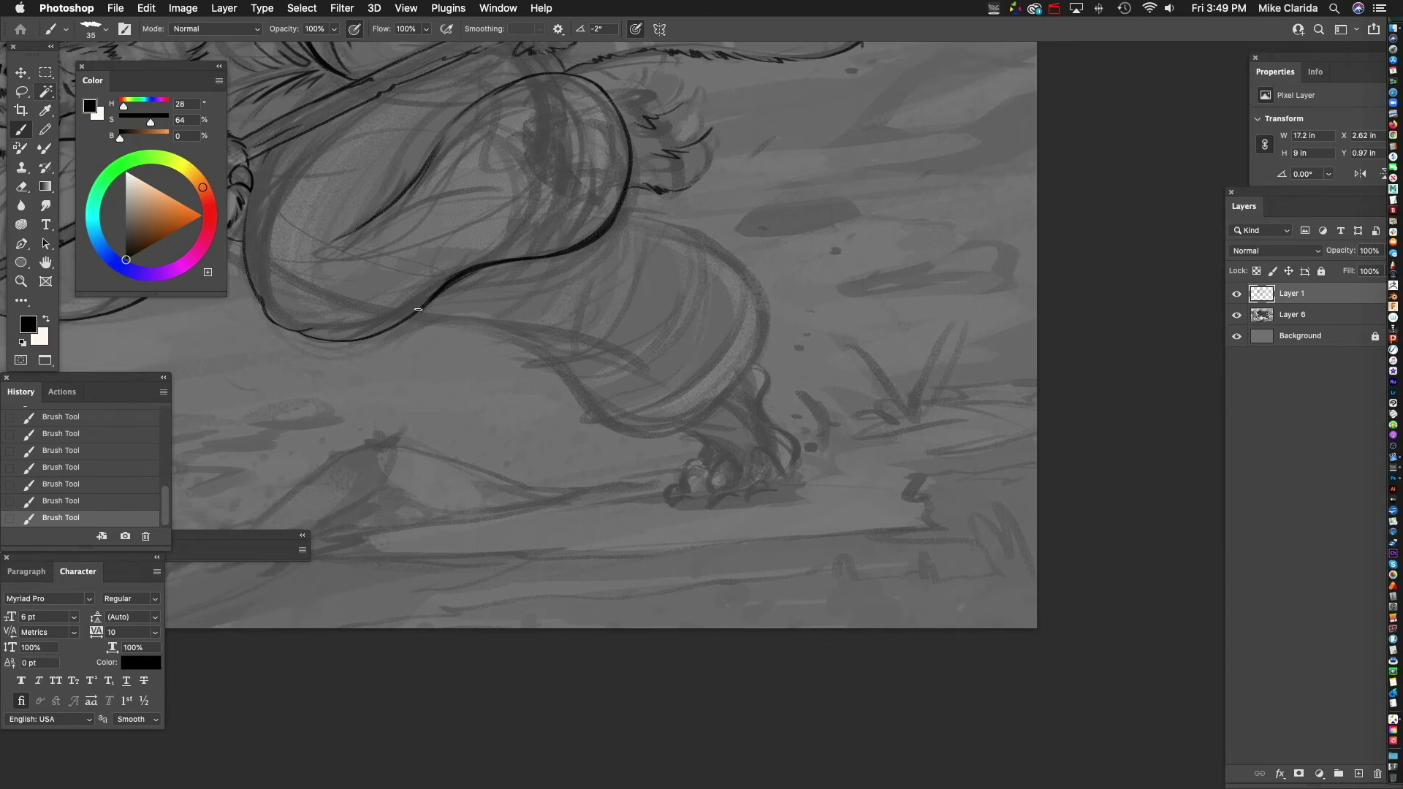
mouse_move(408, 317)
mouse_down()
mouse_move(570, 345)
mouse_move(603, 410)
mouse_move(694, 432)
mouse_move(781, 386)
mouse_move(783, 246)
mouse_move(728, 227)
mouse_up()
scroll(693, 439, left, 2)
scroll(694, 439, up, 1)
scroll(775, 371, left, 2)
scroll(776, 372, up, 1)
scroll(775, 371, right, 2)
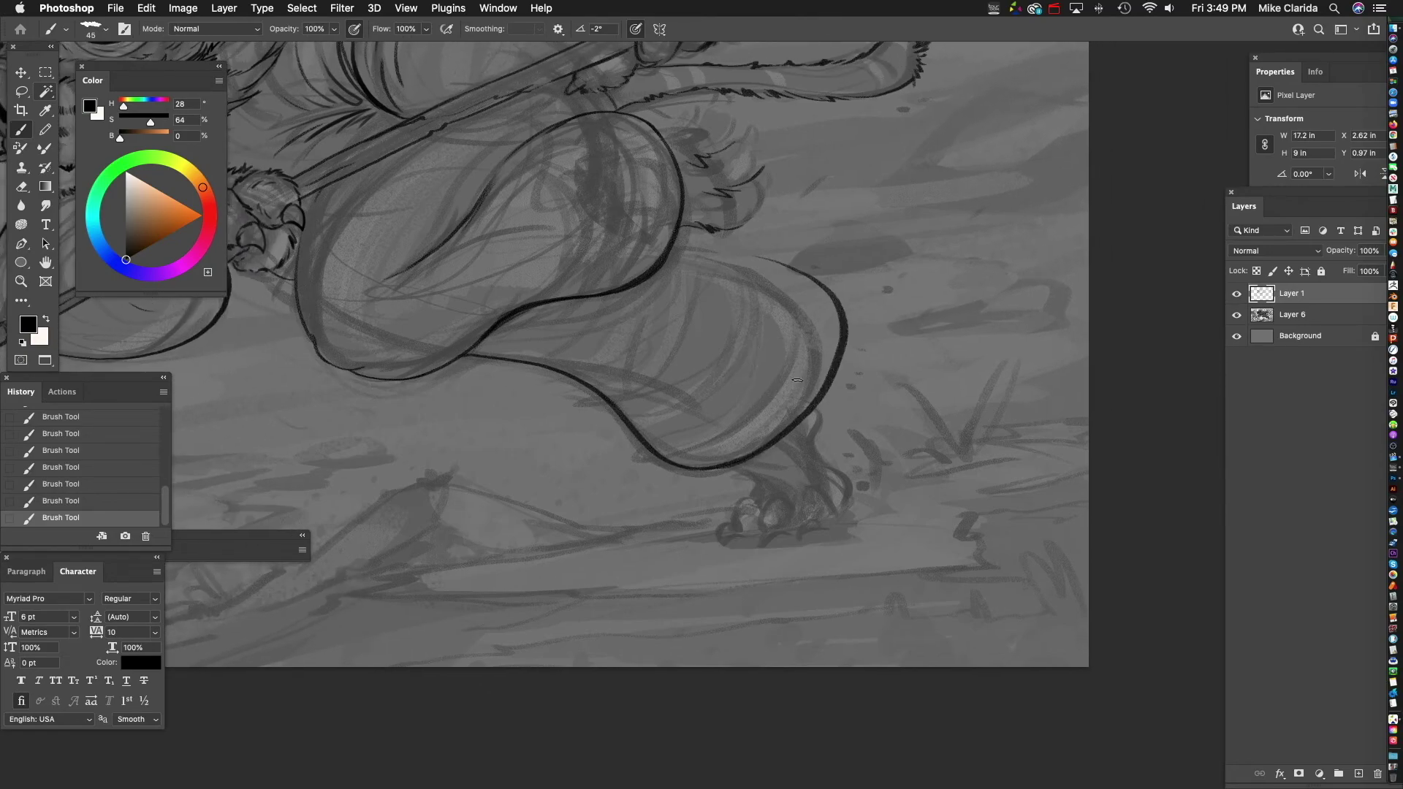
key(super+z)
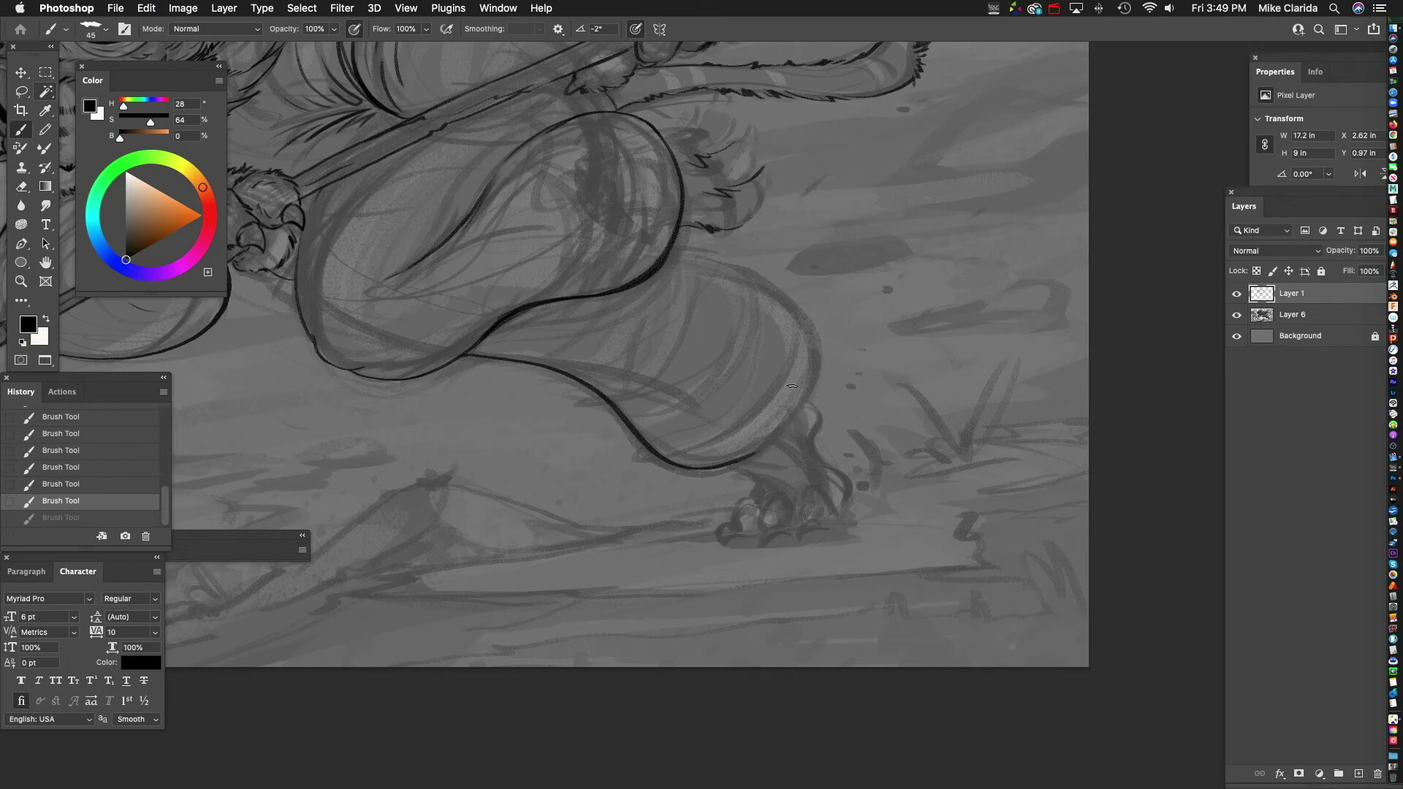
- Sketch a direction arrow below the extended rear leg, and remove it with undo and the Eraser
scroll(742, 448, down, 1)
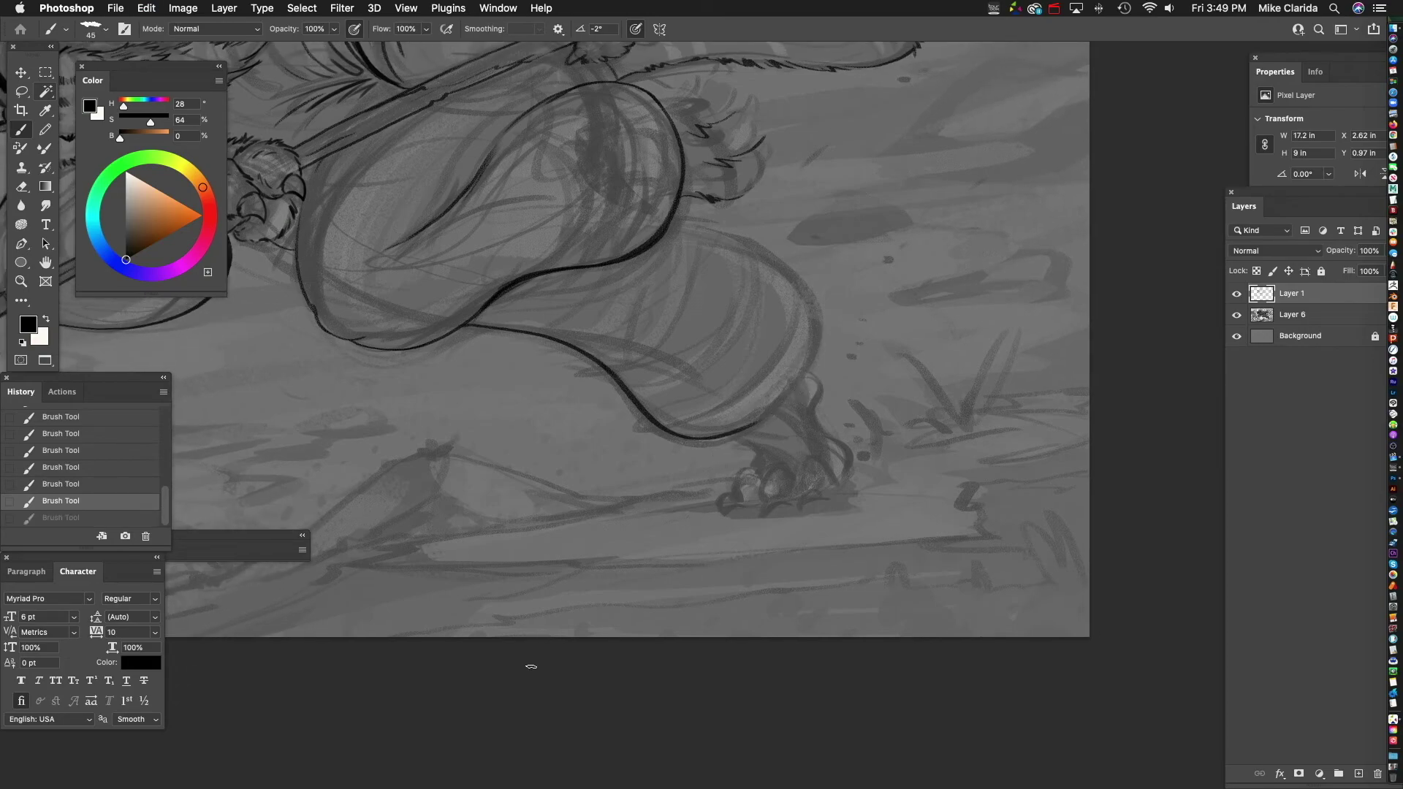
mouse_move(688, 345)
mouse_down()
mouse_move(761, 407)
mouse_move(728, 420)
mouse_move(756, 477)
mouse_move(647, 474)
mouse_move(760, 484)
mouse_up()
key(super+z)
scroll(761, 422, left, 3)
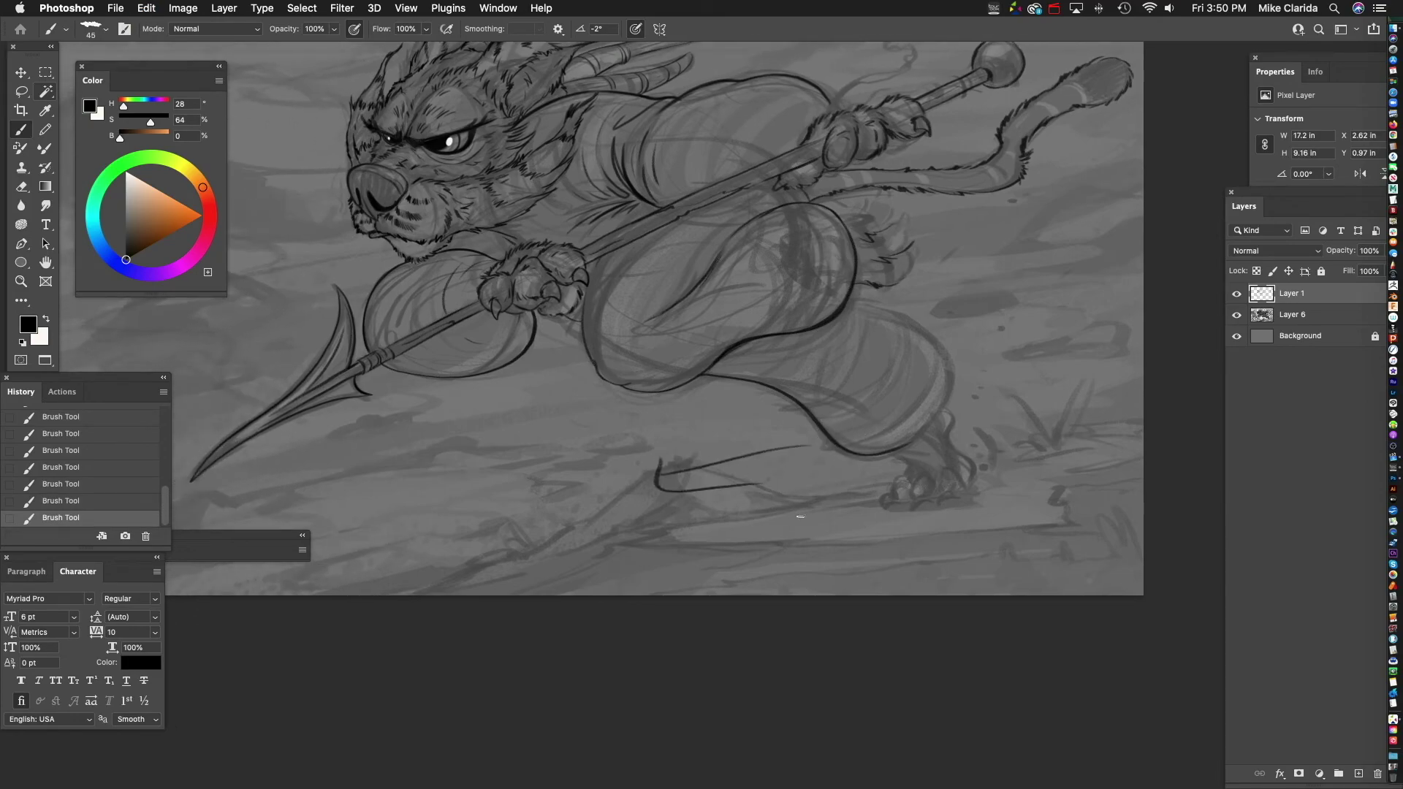
key(super+z)
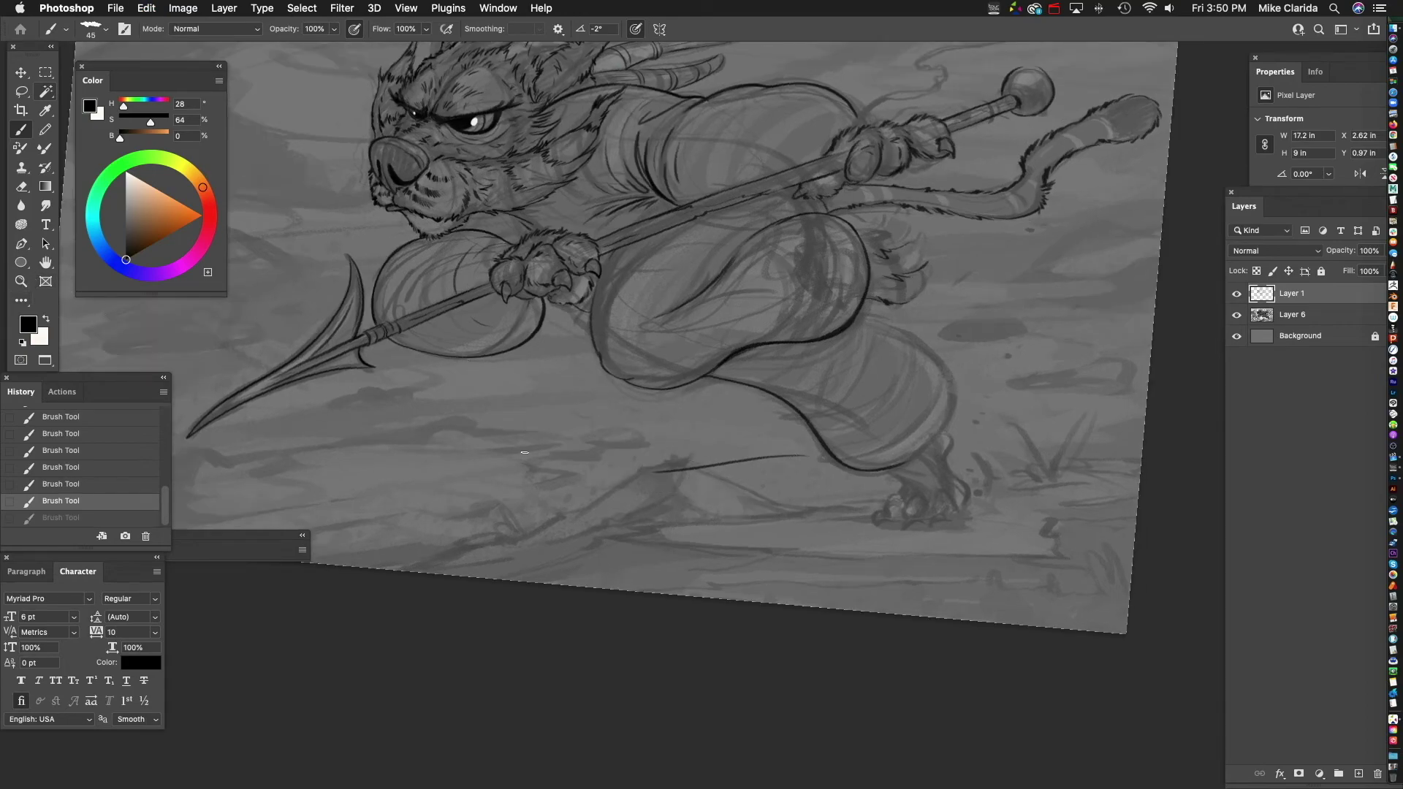
key(r)
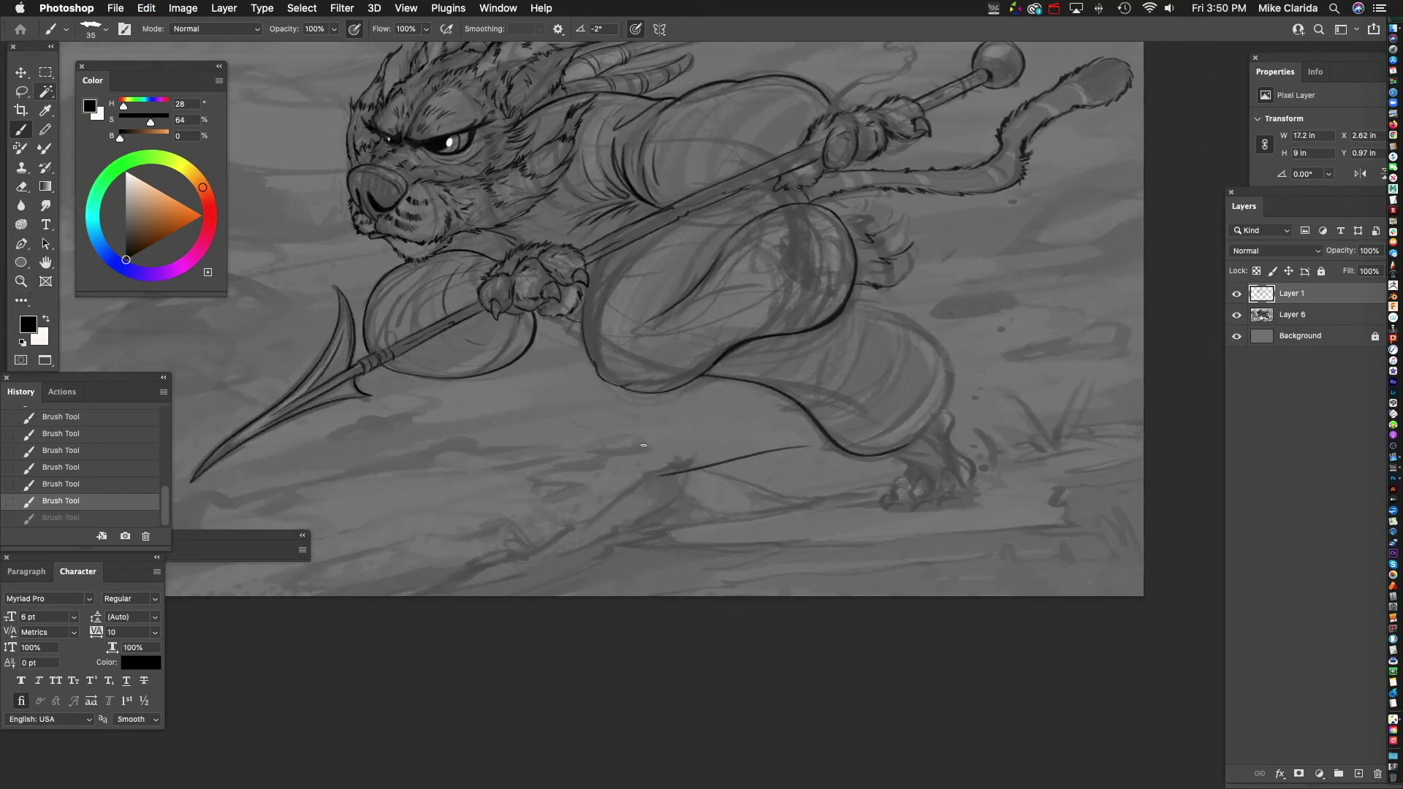
drag(787, 450, 679, 478)
mouse_move(798, 449)
mouse_down()
mouse_move(813, 446)
mouse_move(696, 450)
mouse_up()
key(space)
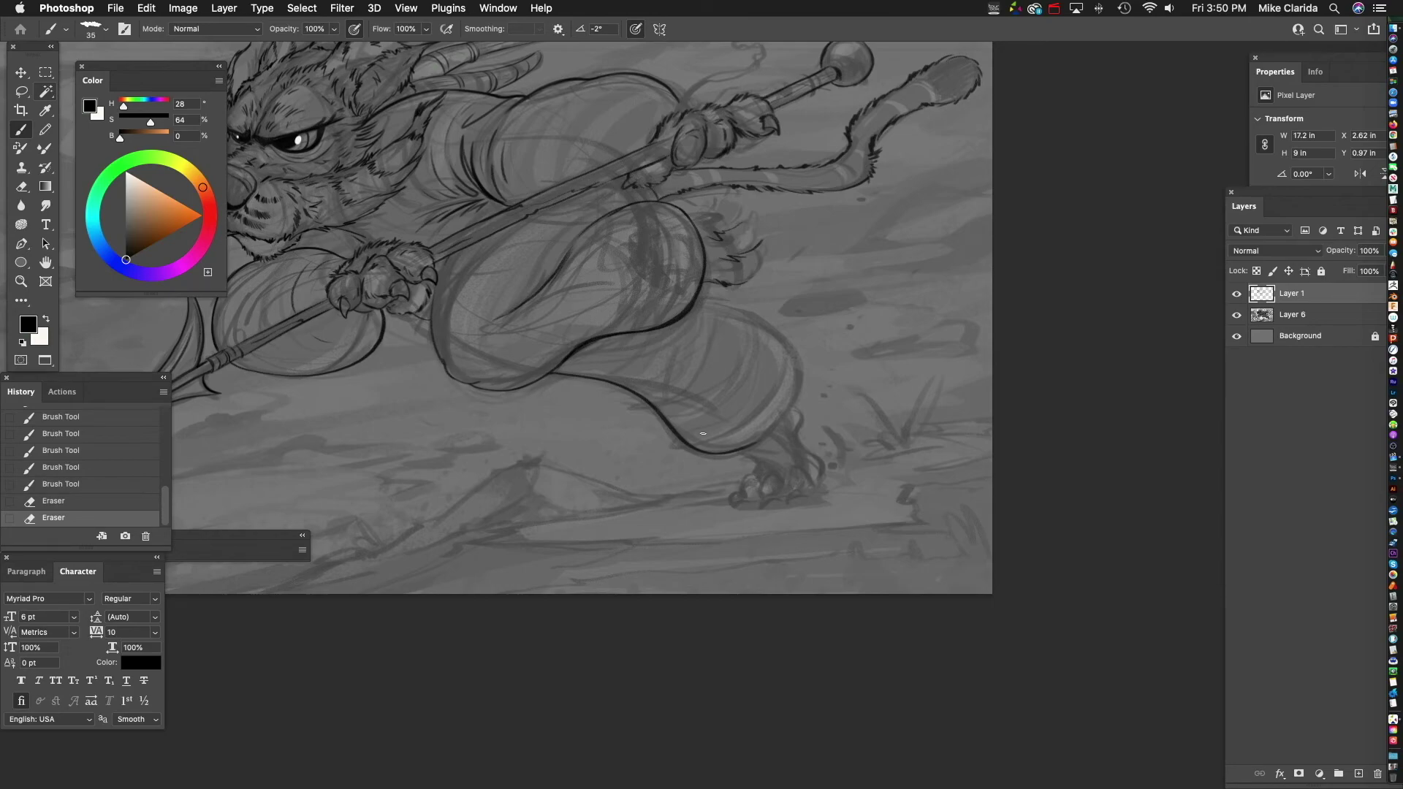
- Reinforce the upper-arm sleeve's contour beside the rear hand and ink a long curved fold inside it
drag(751, 416, 808, 453)
drag(554, 376, 601, 431)
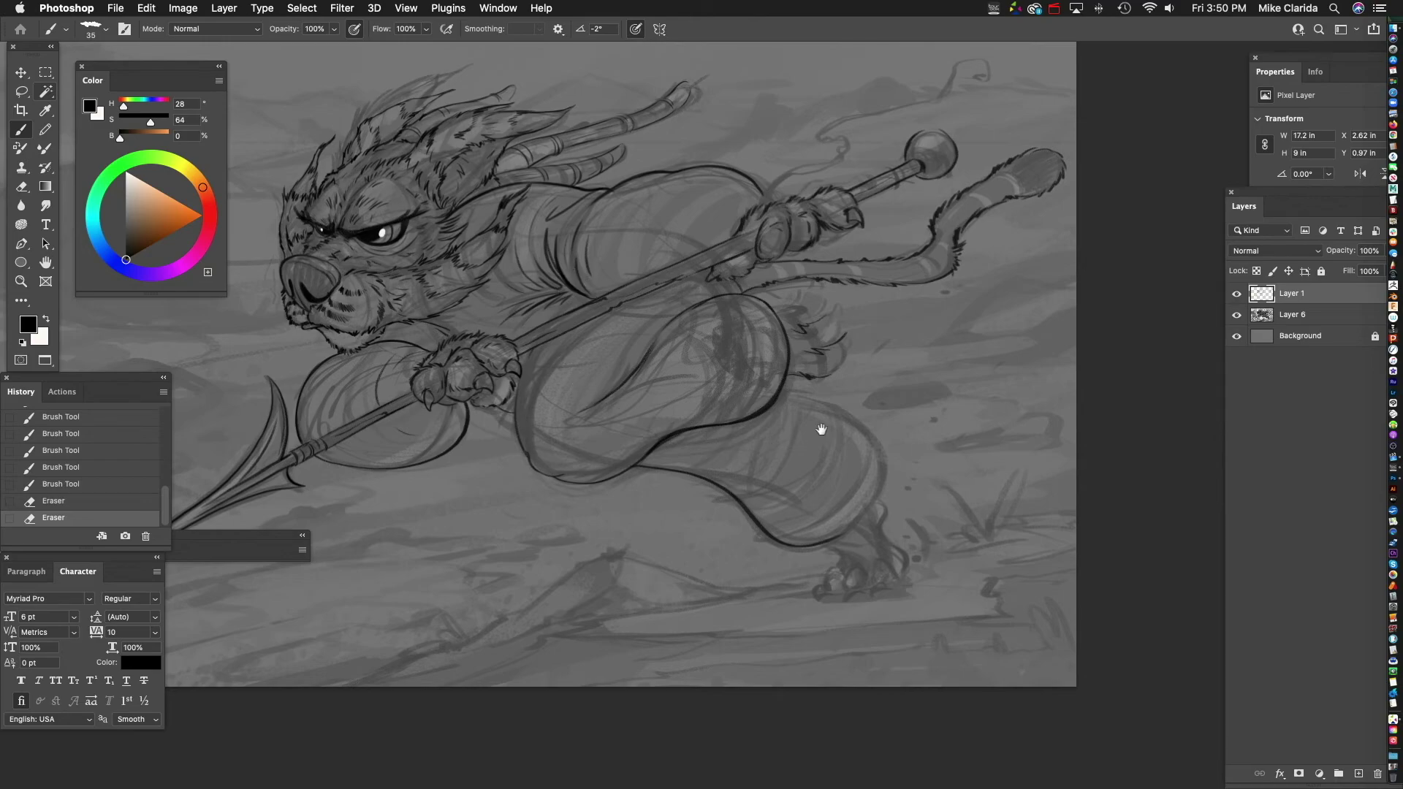
drag(860, 290, 758, 287)
mouse_move(642, 194)
mouse_down()
mouse_move(713, 173)
mouse_move(698, 205)
mouse_up()
drag(649, 163, 674, 210)
drag(665, 186, 677, 220)
drag(745, 292, 838, 307)
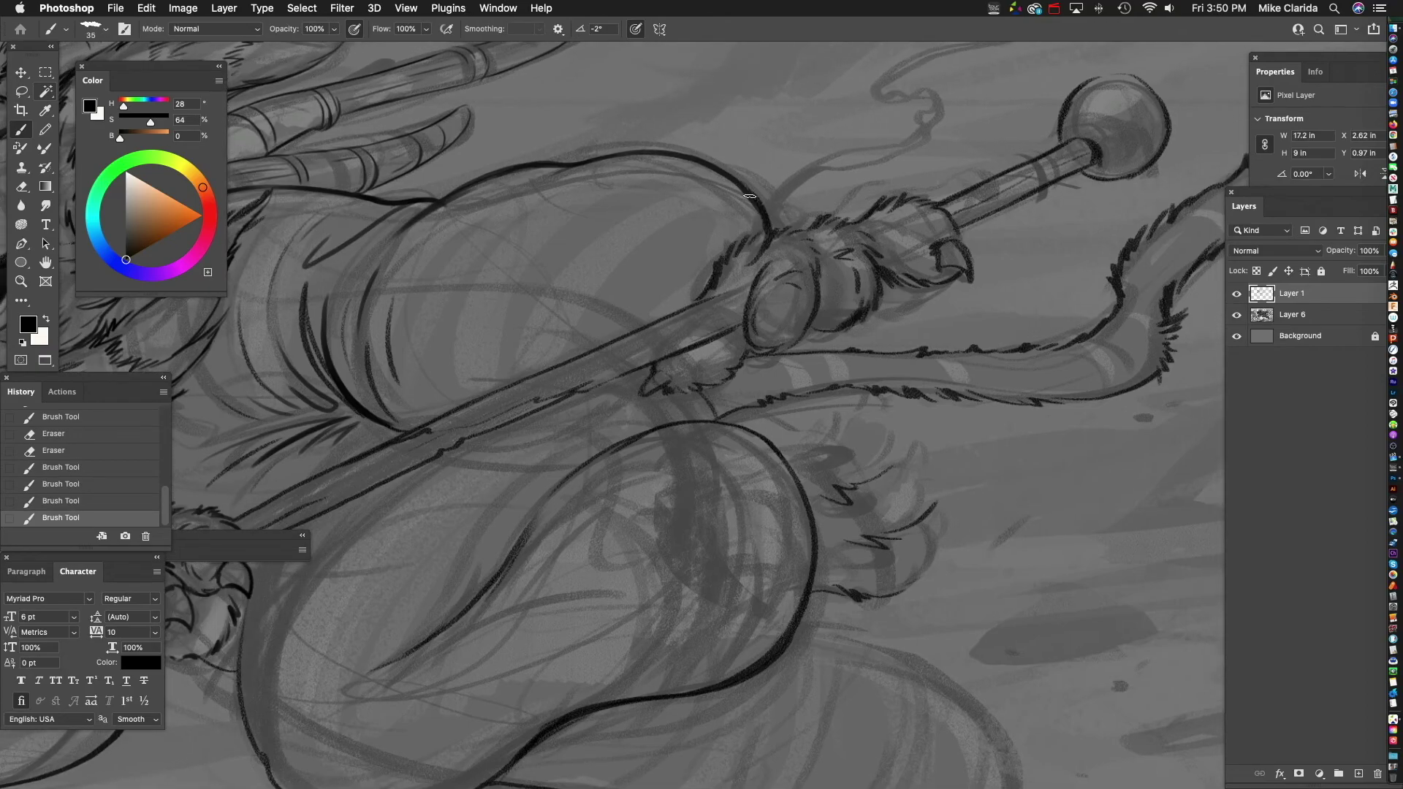
mouse_move(760, 206)
mouse_down()
mouse_move(706, 203)
mouse_move(594, 295)
mouse_up()
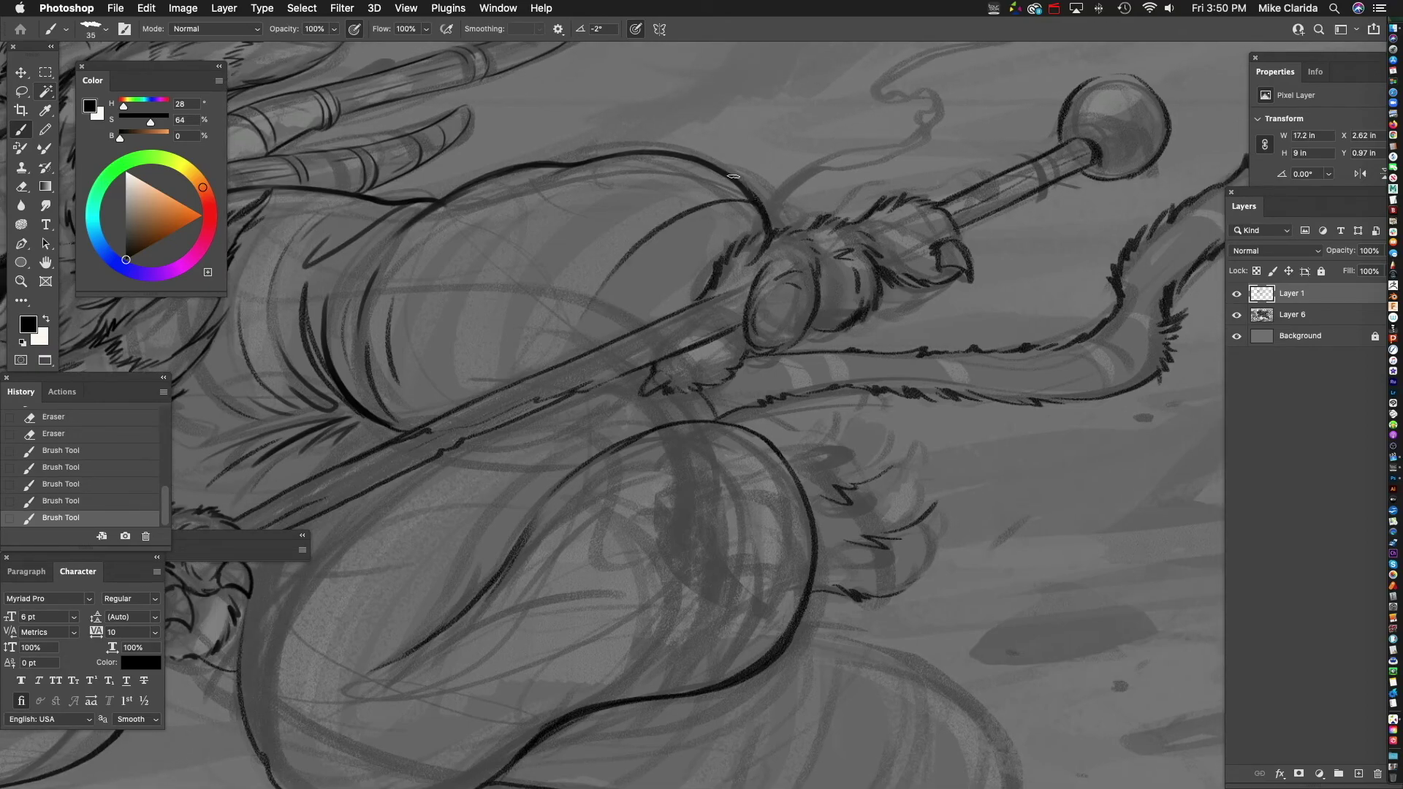
- Add more curved fold lines inside the upper-arm sleeve, following the rough sketch
mouse_move(669, 155)
mouse_down()
mouse_move(561, 193)
mouse_move(485, 294)
mouse_up()
drag(673, 336, 825, 305)
drag(676, 138, 589, 247)
drag(597, 175, 544, 258)
drag(694, 369, 686, 294)
drag(571, 362, 584, 169)
- Try to extend the rear leg's lower contour up around its back edge, and revert the strokes
drag(830, 334, 461, 436)
drag(712, 390, 673, 166)
mouse_move(603, 491)
mouse_down()
mouse_move(687, 471)
mouse_move(783, 372)
mouse_up()
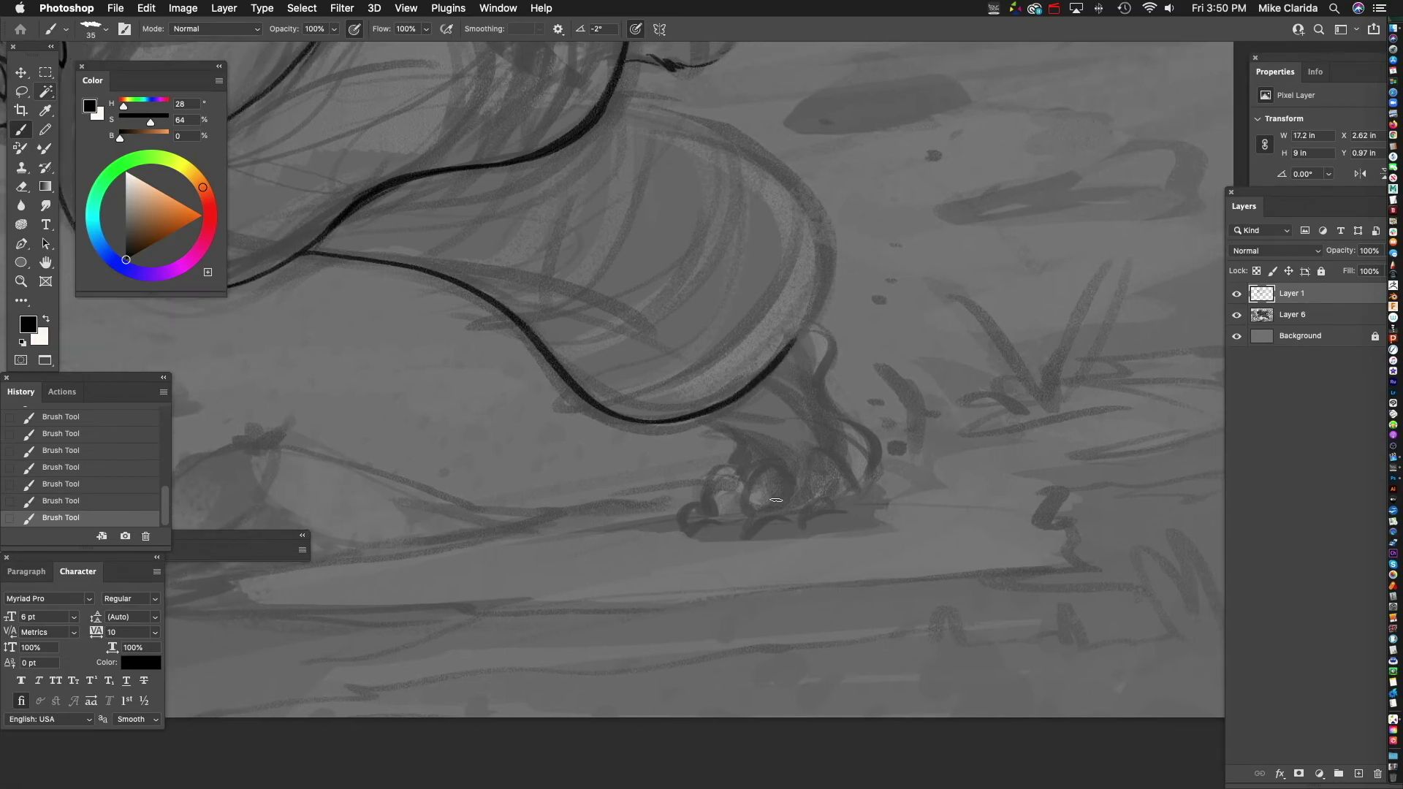
key(super+z)
drag(800, 335, 774, 383)
key(super+z)
key(shift+super+z)
key(super+z)
key(shift+super+z)
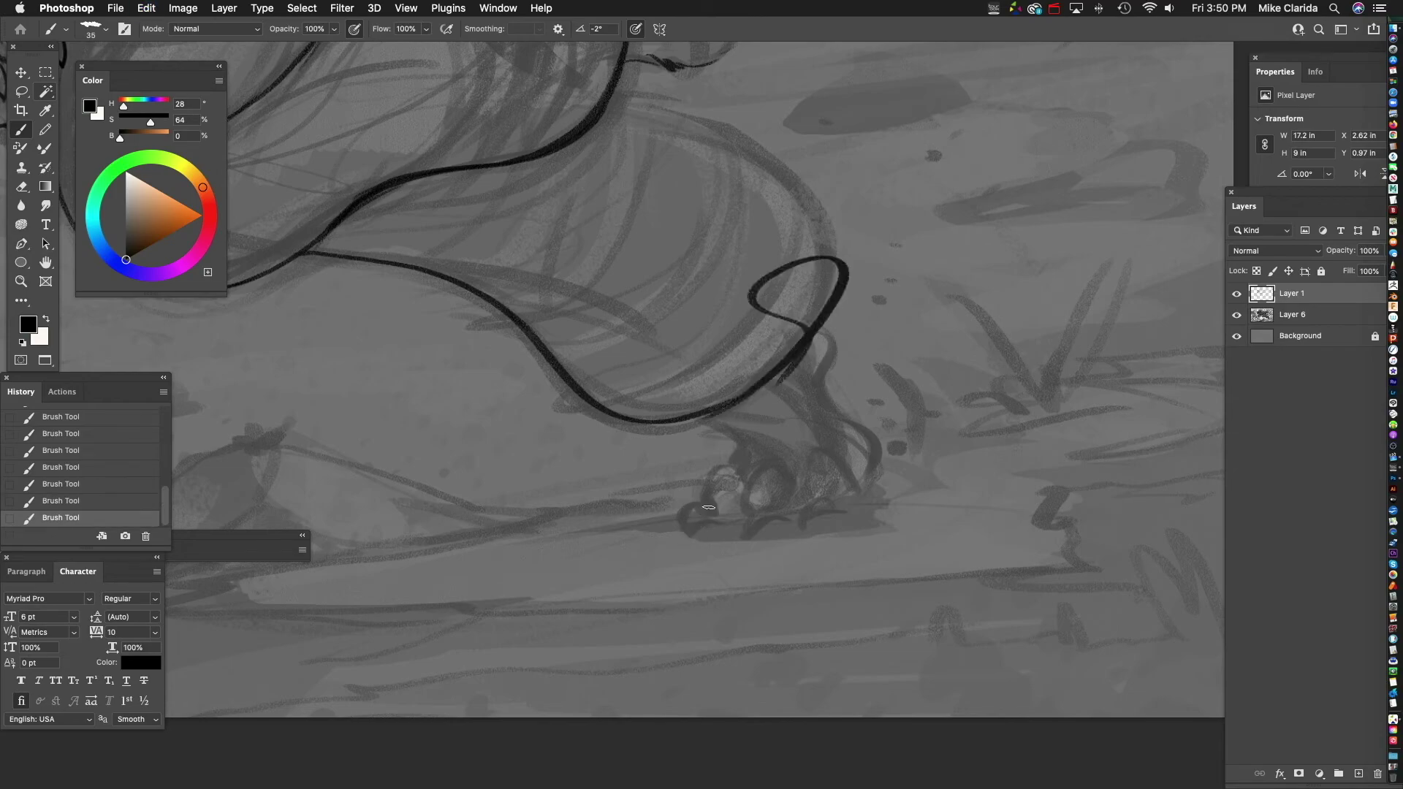
click(151, 485)
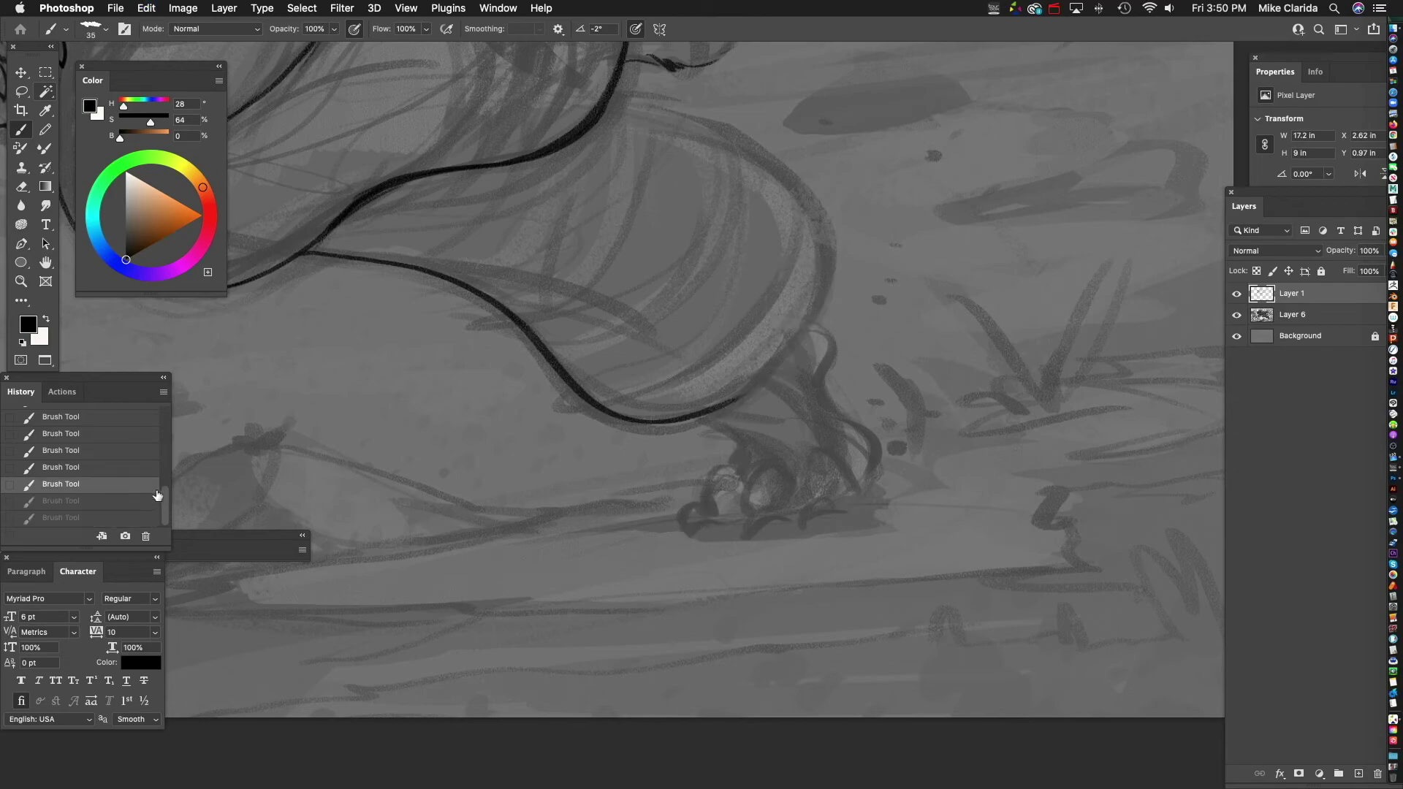
- Ink short fur strokes at the front of the rear ankle, just beneath the leg's lower contour
mouse_move(703, 305)
mouse_down()
mouse_move(668, 364)
mouse_move(681, 375)
mouse_up()
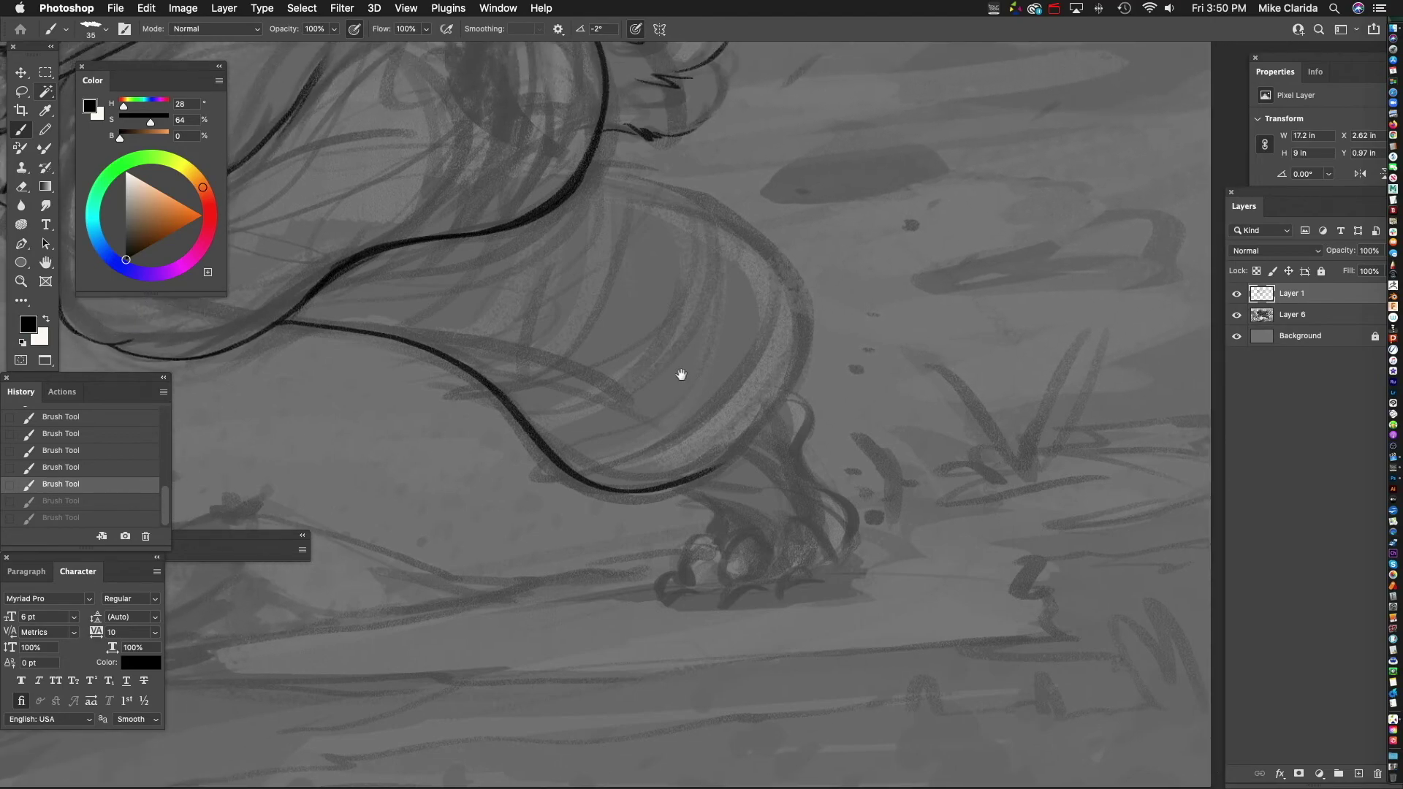
drag(798, 411, 822, 354)
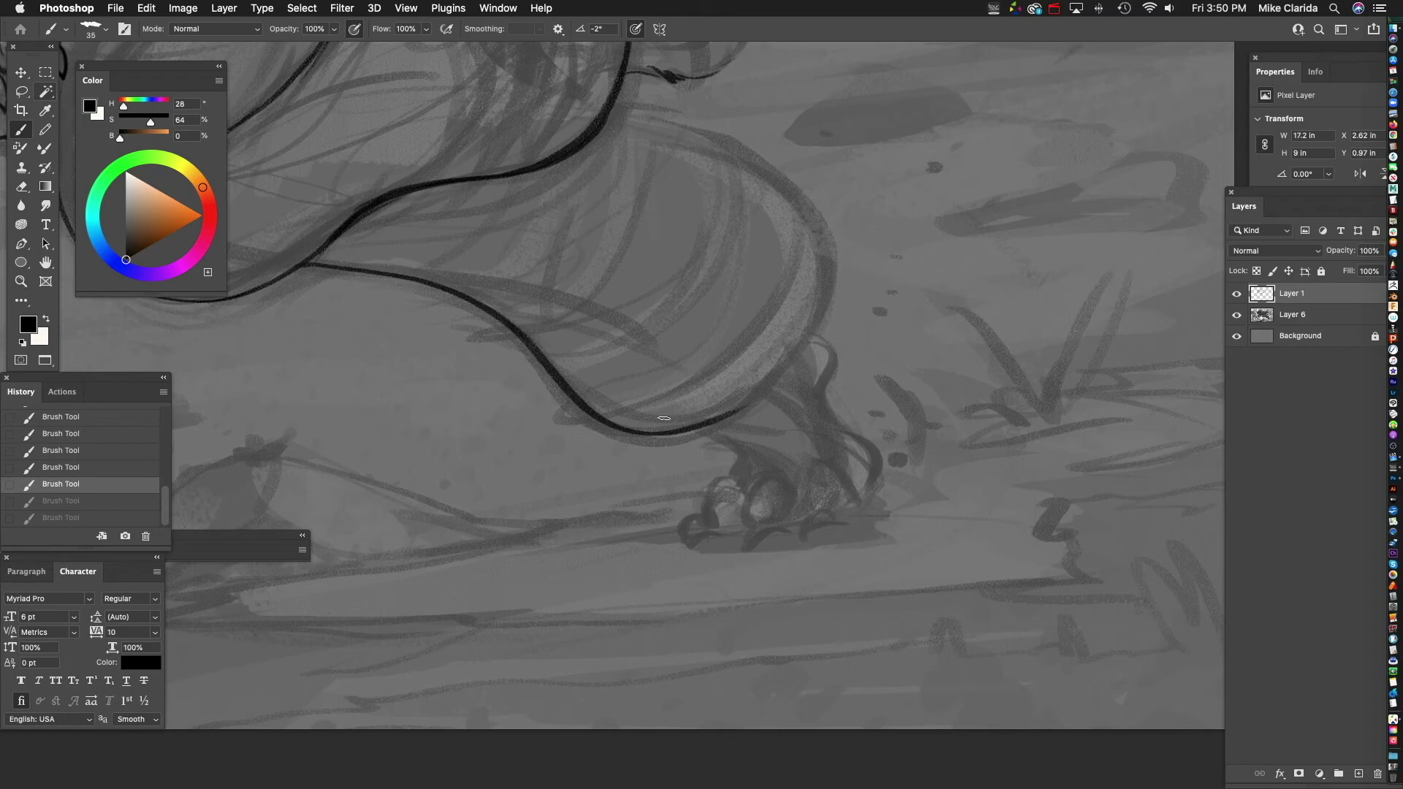
drag(785, 563, 624, 426)
drag(549, 295, 599, 316)
drag(551, 298, 576, 312)
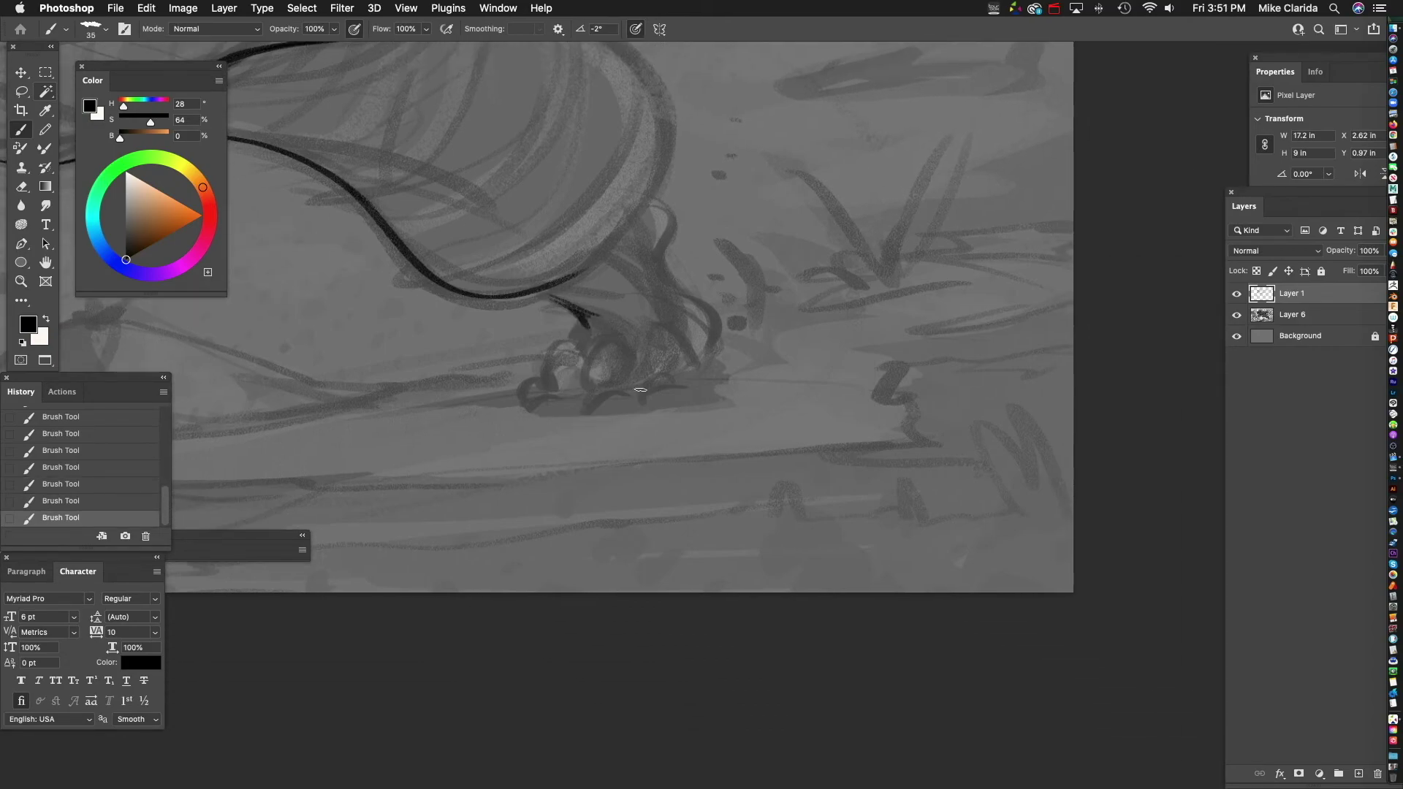
scroll(792, 476, up, 4)
drag(741, 371, 814, 395)
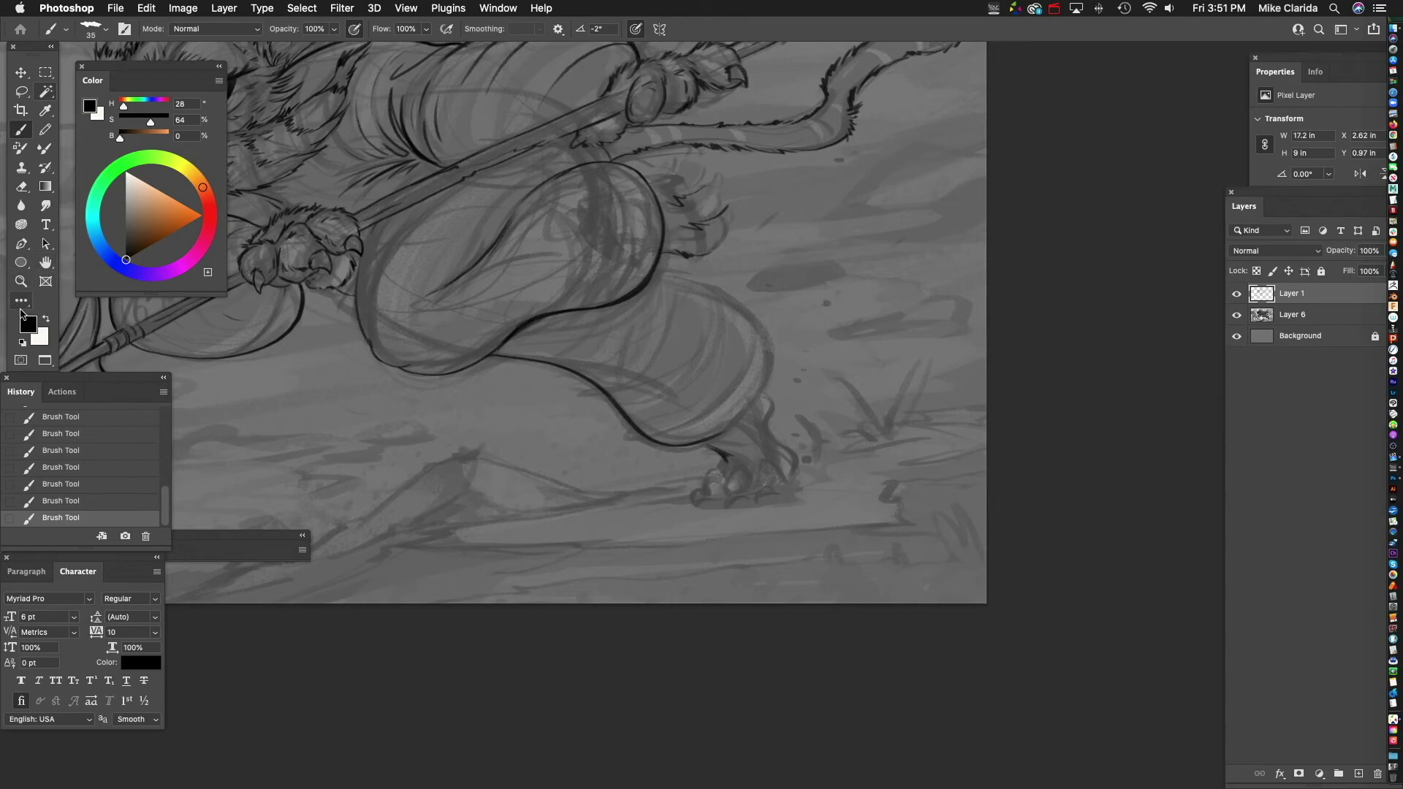
- Sketch two arrows pointing in opposite directions on either side of the extended rear leg, and erase them
click(45, 262)
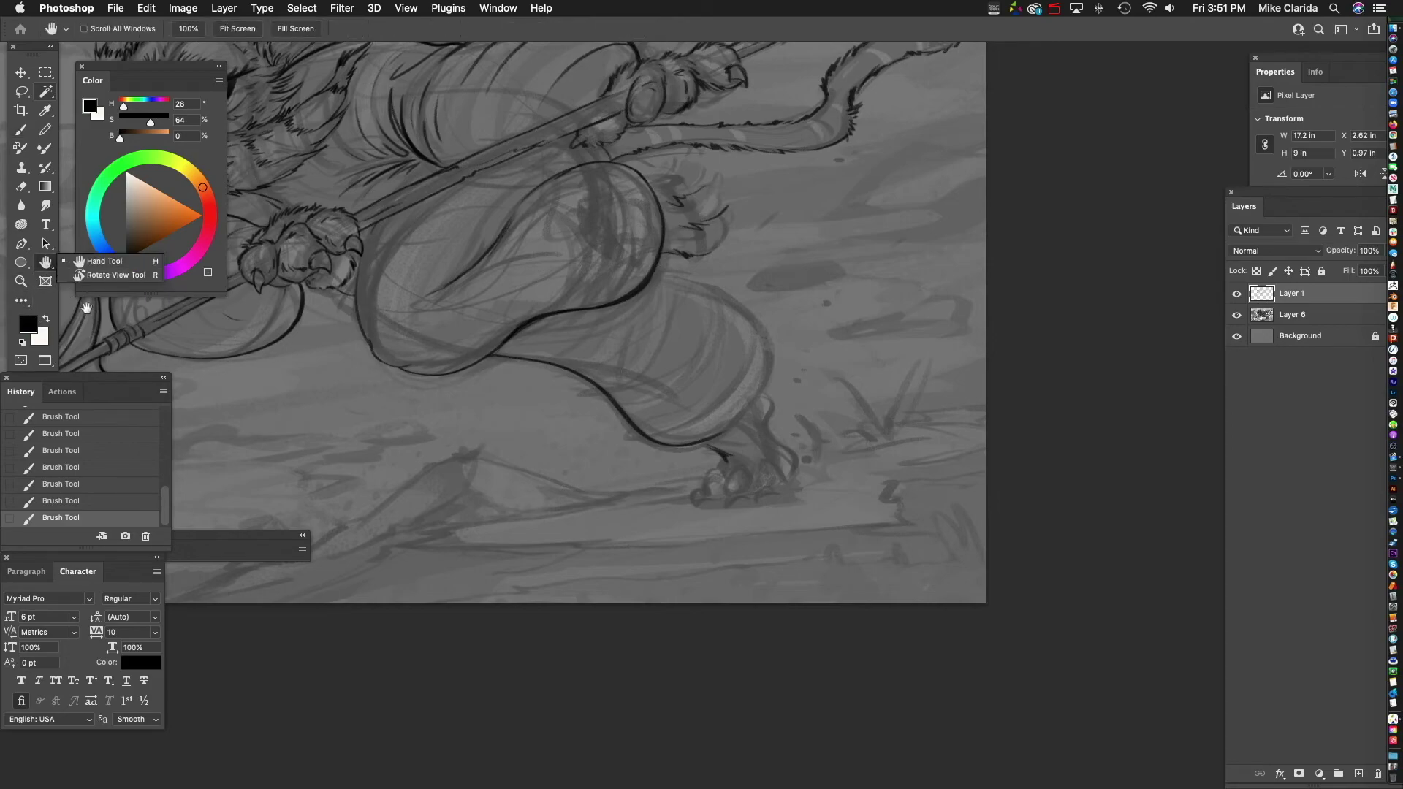
click(101, 275)
drag(752, 405, 689, 386)
key(z)
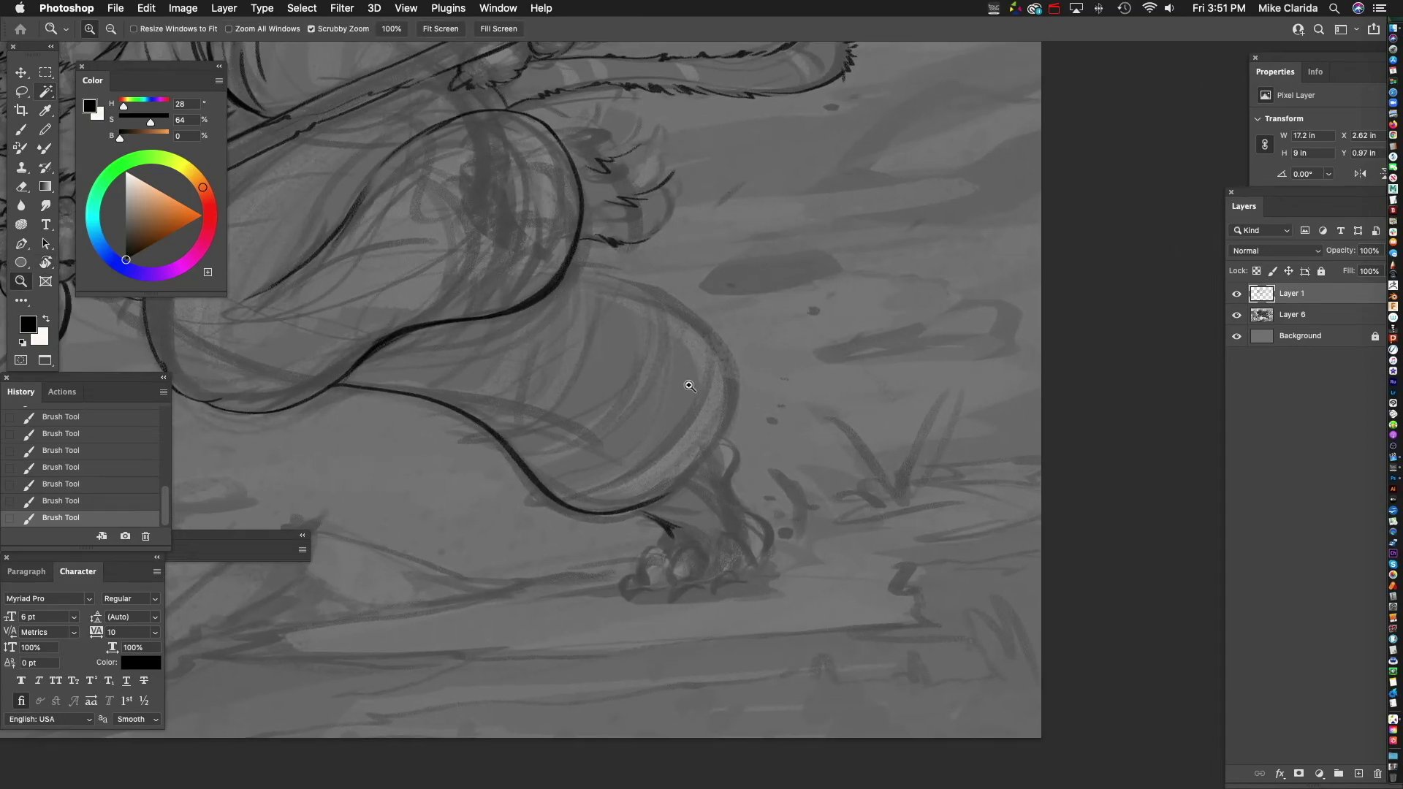
key(b)
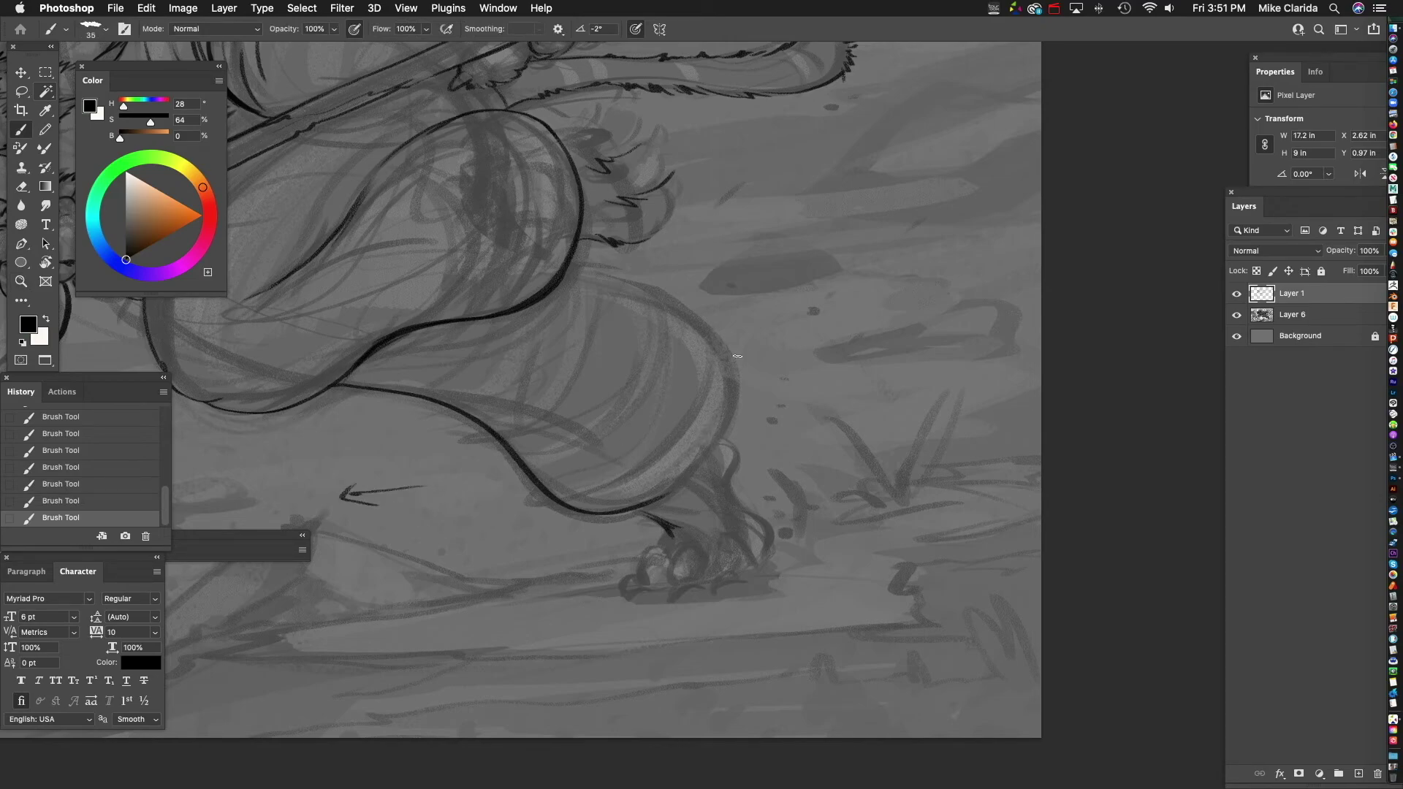
mouse_move(748, 338)
mouse_down()
mouse_move(887, 303)
mouse_move(898, 318)
mouse_up()
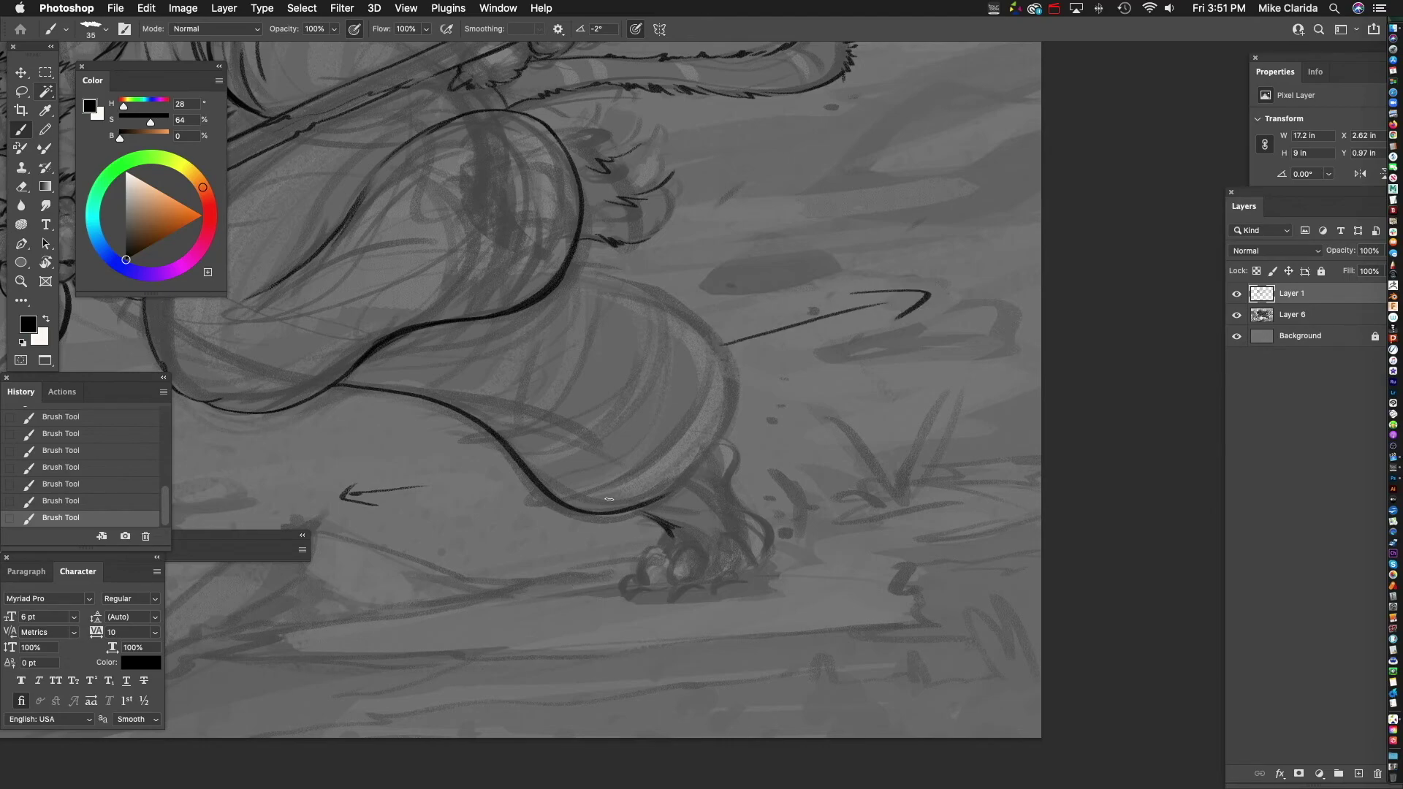
mouse_move(925, 299)
mouse_down()
mouse_move(910, 307)
mouse_move(913, 285)
mouse_move(794, 313)
mouse_move(712, 362)
mouse_up()
mouse_move(427, 486)
mouse_down()
mouse_move(410, 476)
mouse_move(351, 520)
mouse_move(348, 493)
mouse_up()
- Ink the extended rear leg's back contour as one rounded curve from above the foot to the bent thigh
mouse_move(654, 469)
mouse_down()
mouse_move(667, 432)
mouse_move(629, 453)
mouse_move(723, 410)
mouse_move(706, 281)
mouse_up()
key(super+z)
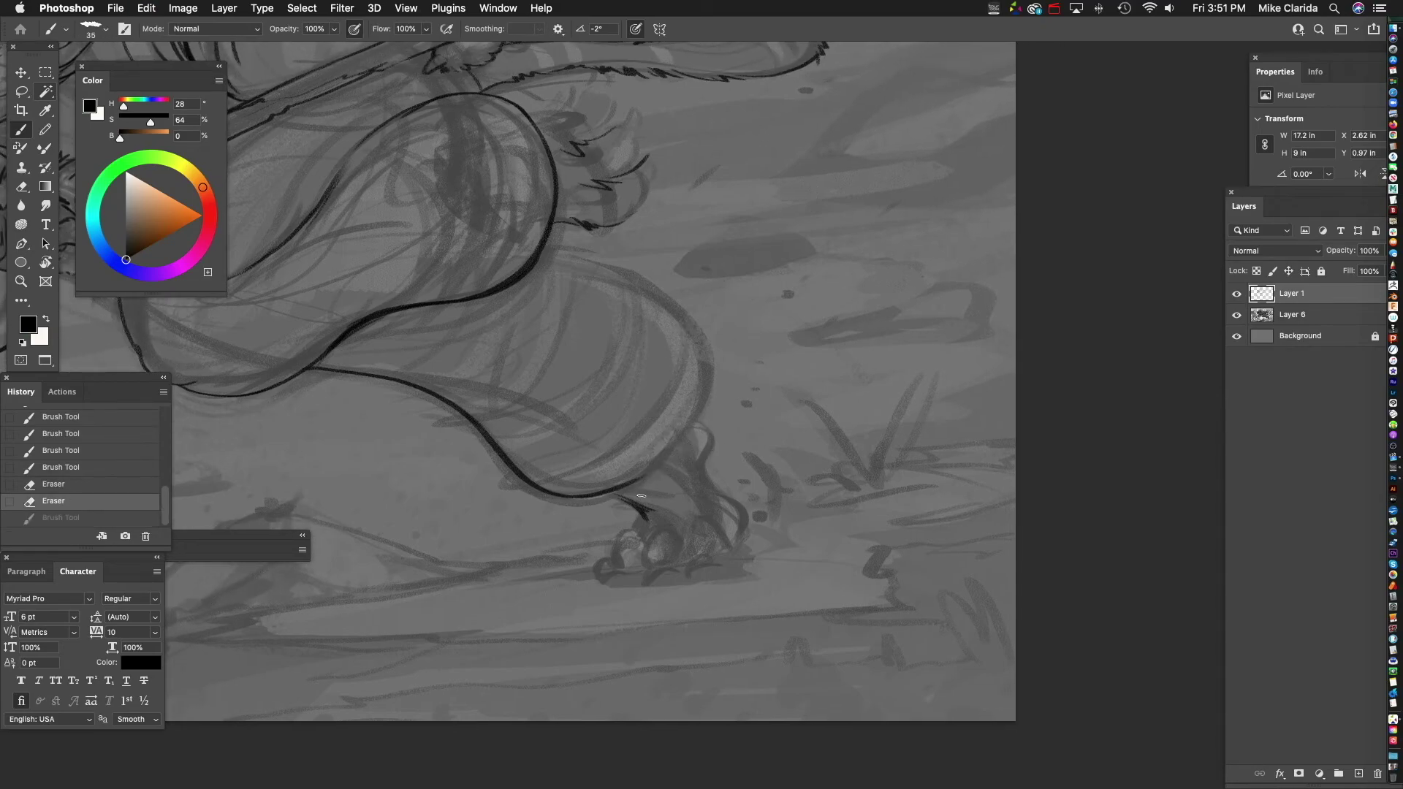
mouse_move(638, 481)
mouse_down()
mouse_move(714, 429)
mouse_move(756, 314)
mouse_move(517, 260)
mouse_up()
drag(728, 354, 794, 385)
- Strengthen the upper part of the rear leg's back contour from the bent thigh to its outermost bulge
key(z)
drag(675, 307, 716, 359)
click(716, 359)
click(682, 316)
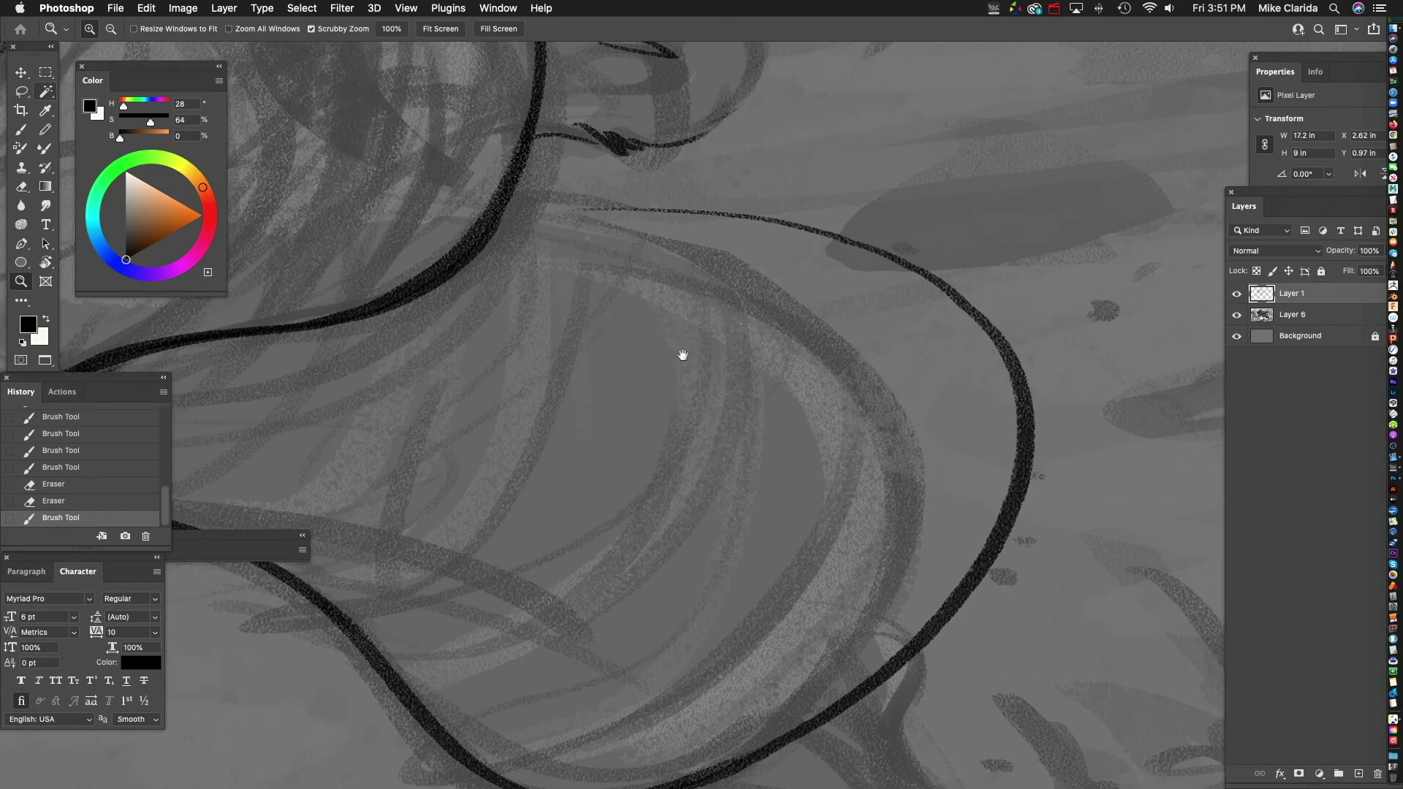
click(22, 133)
drag(732, 347, 807, 358)
mouse_move(569, 228)
mouse_down()
mouse_move(684, 219)
mouse_move(1023, 322)
mouse_move(1099, 424)
mouse_up()
mouse_move(1033, 489)
mouse_down()
mouse_move(911, 279)
mouse_move(881, 256)
mouse_up()
drag(778, 562, 624, 403)
- Ink the fur of the rear foot's first two toes and outline the front claw with a size 20 brush
key(bracketleft)
key(bracketleft)
key(bracketleft)
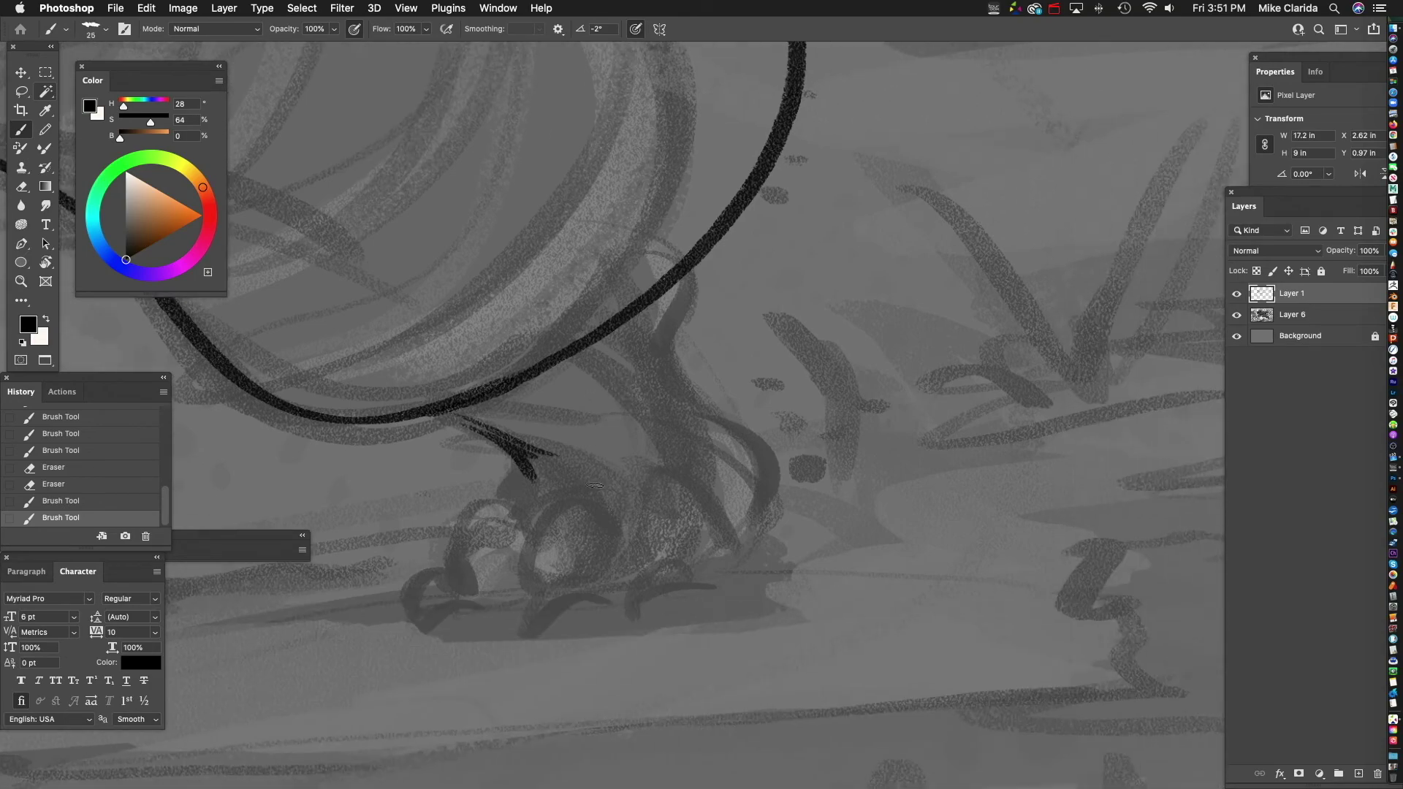
drag(621, 460, 686, 369)
mouse_move(559, 343)
mouse_down()
mouse_move(596, 391)
mouse_move(579, 379)
mouse_move(589, 406)
mouse_move(529, 414)
mouse_up()
drag(632, 473, 730, 434)
mouse_move(649, 376)
mouse_down()
mouse_move(608, 391)
mouse_move(562, 476)
mouse_move(634, 467)
mouse_up()
mouse_move(778, 438)
mouse_down()
mouse_move(648, 451)
mouse_move(625, 387)
mouse_move(599, 377)
mouse_up()
mouse_move(614, 381)
mouse_down()
mouse_move(575, 407)
mouse_move(565, 453)
mouse_up()
scroll(585, 460, down, 3)
scroll(585, 461, left, 3)
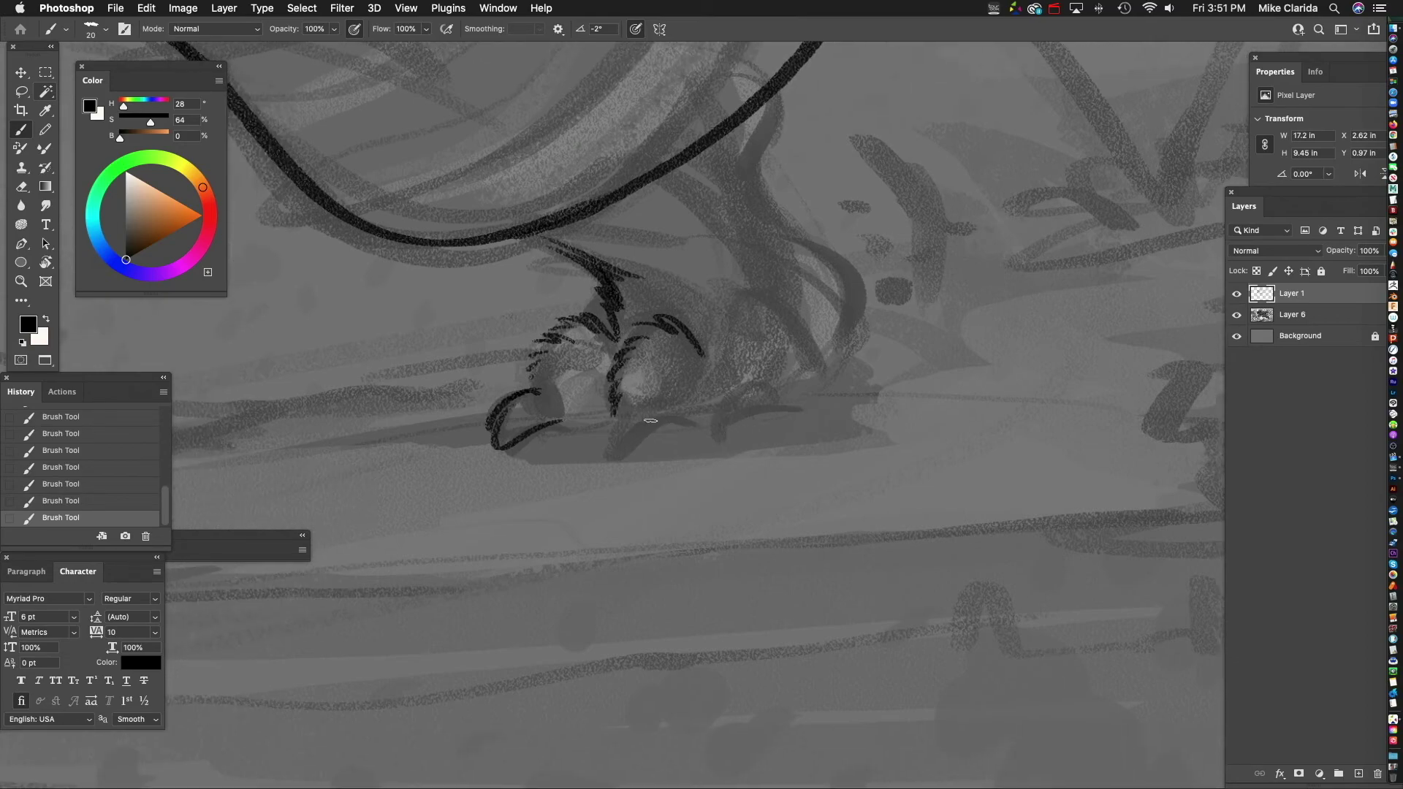
- Outline the claw of the rear foot's second toe
mouse_move(647, 420)
mouse_down()
mouse_move(617, 426)
mouse_move(585, 466)
mouse_move(818, 498)
mouse_move(706, 473)
mouse_move(613, 490)
mouse_move(660, 450)
mouse_up()
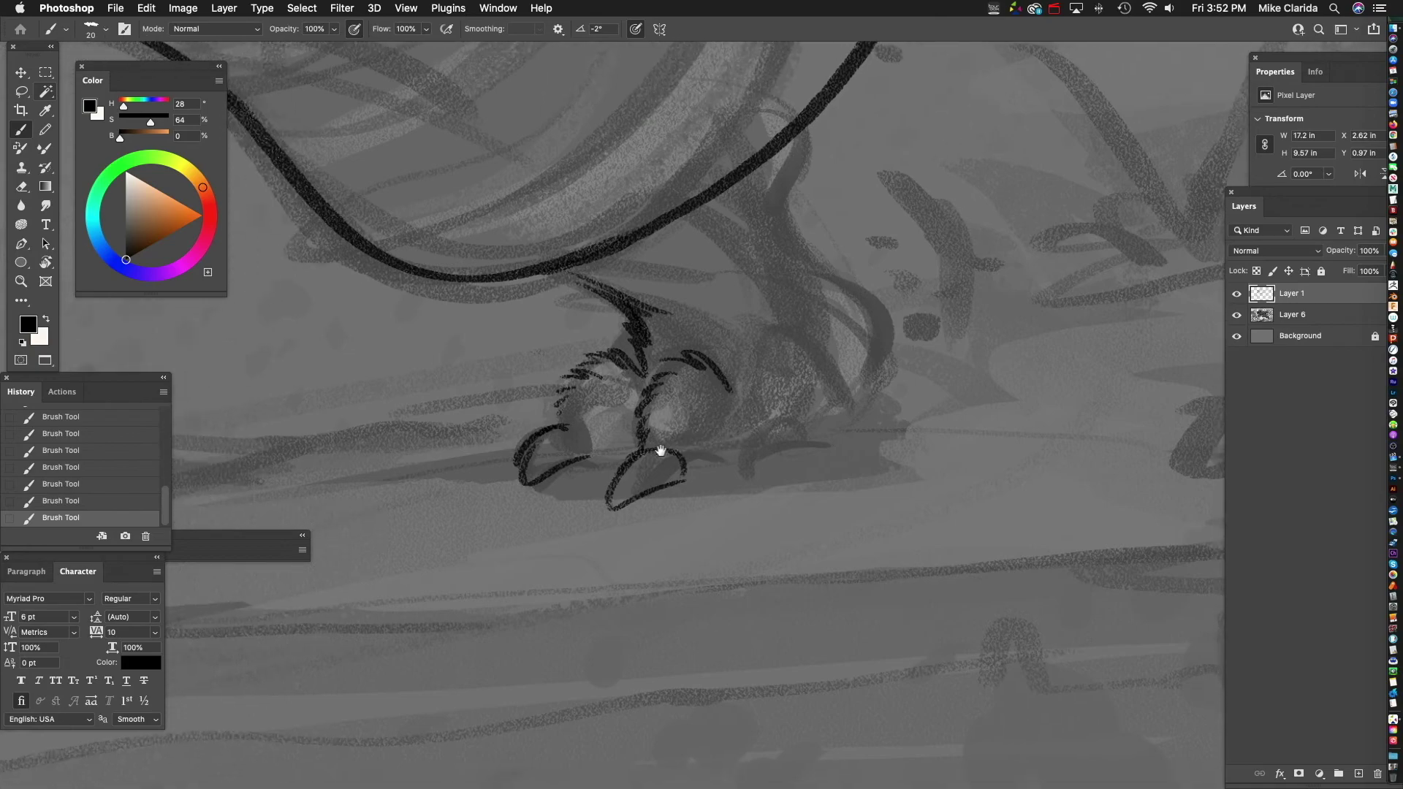
drag(562, 424, 595, 458)
scroll(621, 449, right, 3)
scroll(621, 450, down, 1)
- Sketch a large circle in the empty background before the creature's face, with a curved line trailing beneath it
drag(667, 382, 633, 356)
drag(489, 412, 1045, 511)
drag(610, 334, 752, 594)
drag(475, 246, 542, 292)
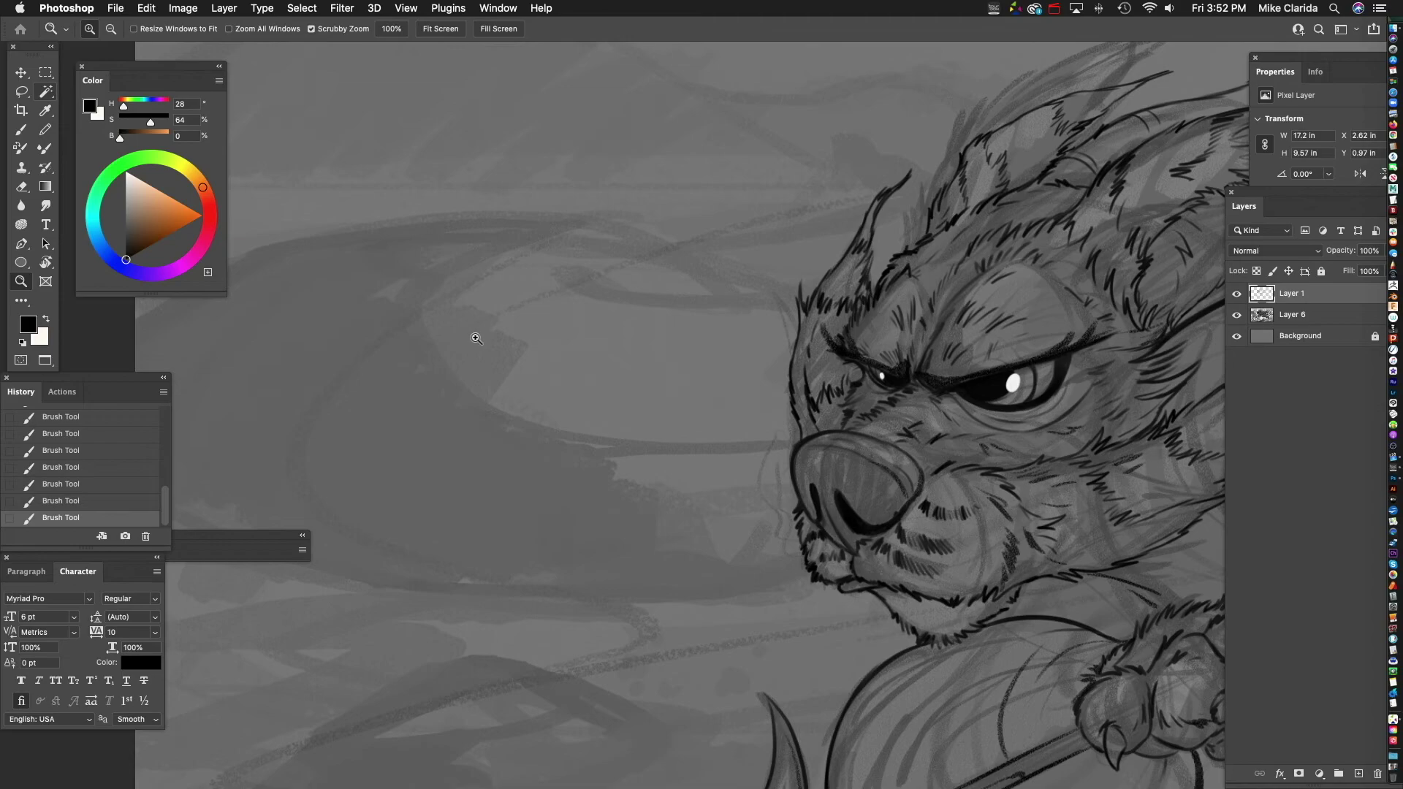
key(b)
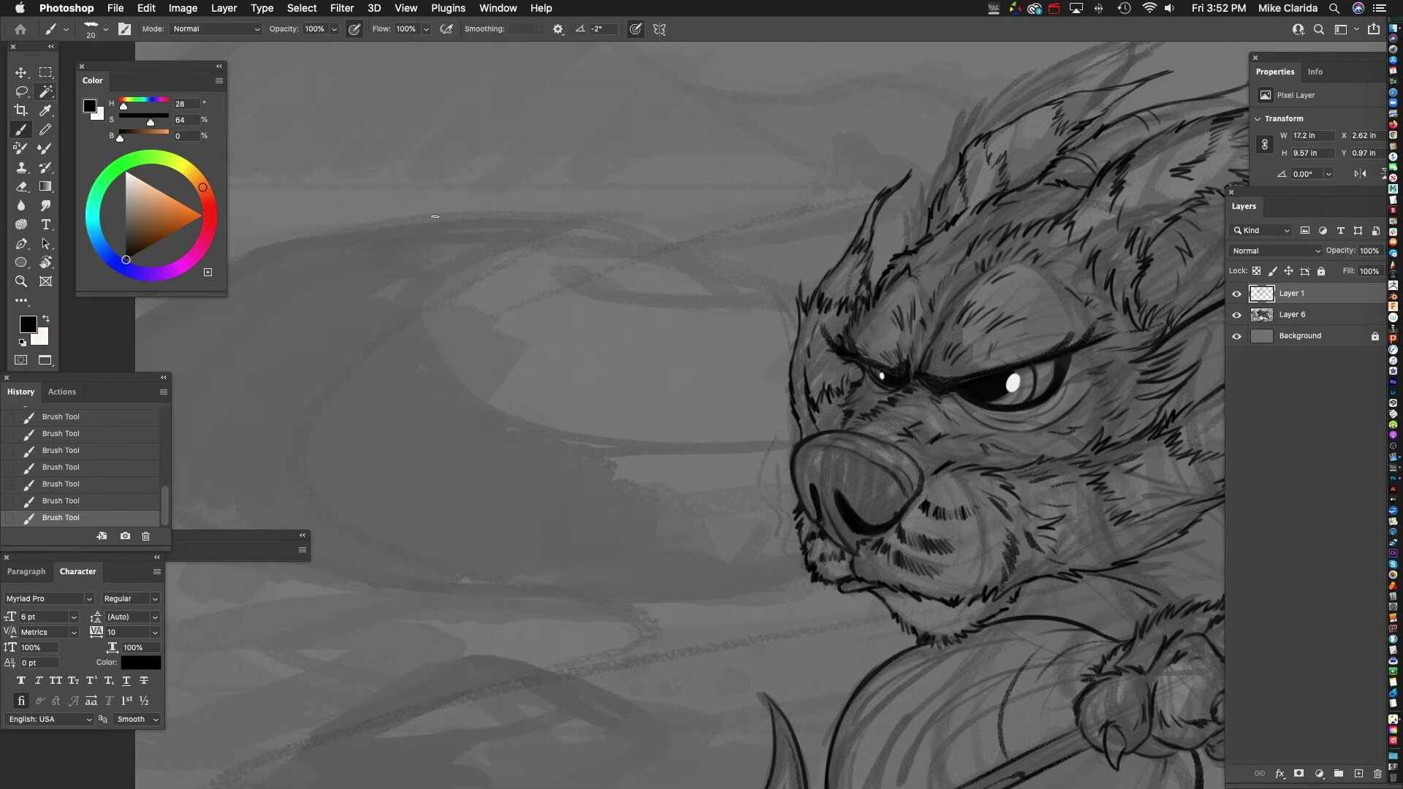
mouse_move(431, 126)
mouse_down()
mouse_move(413, 234)
mouse_move(408, 179)
mouse_move(429, 176)
mouse_up()
drag(491, 303, 574, 476)
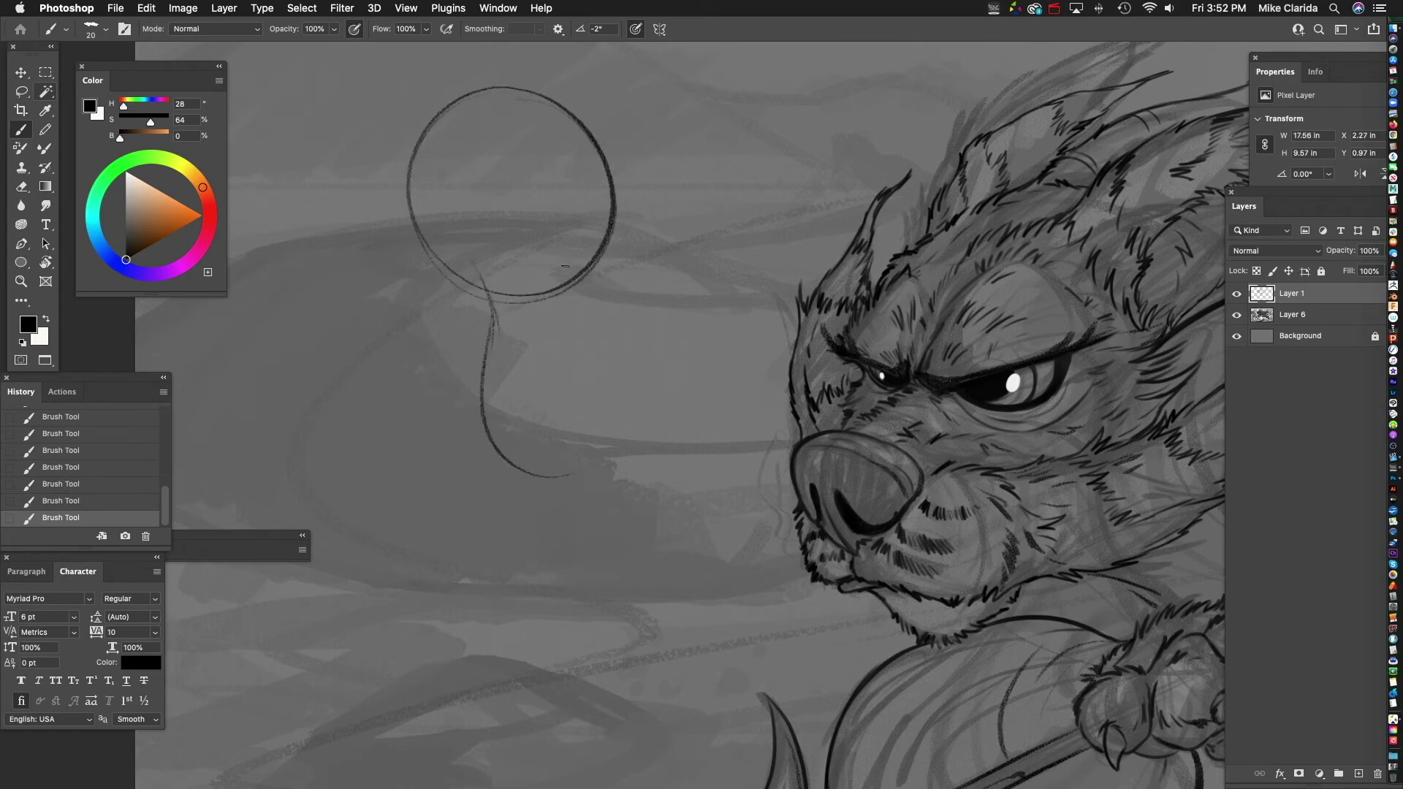
- Sketch teardrop shapes hanging below the circle, a rounded form at the trailing curve's end, and a sweeping curve beside it
scroll(577, 453, down, 5)
mouse_move(462, 349)
mouse_down()
mouse_move(473, 444)
mouse_move(588, 432)
mouse_up()
drag(582, 377, 700, 432)
scroll(751, 244, up, 3)
mouse_move(491, 259)
mouse_down()
mouse_move(413, 358)
mouse_move(502, 320)
mouse_up()
mouse_move(585, 238)
mouse_down()
mouse_move(573, 319)
mouse_move(636, 309)
mouse_up()
scroll(651, 229, down, 5)
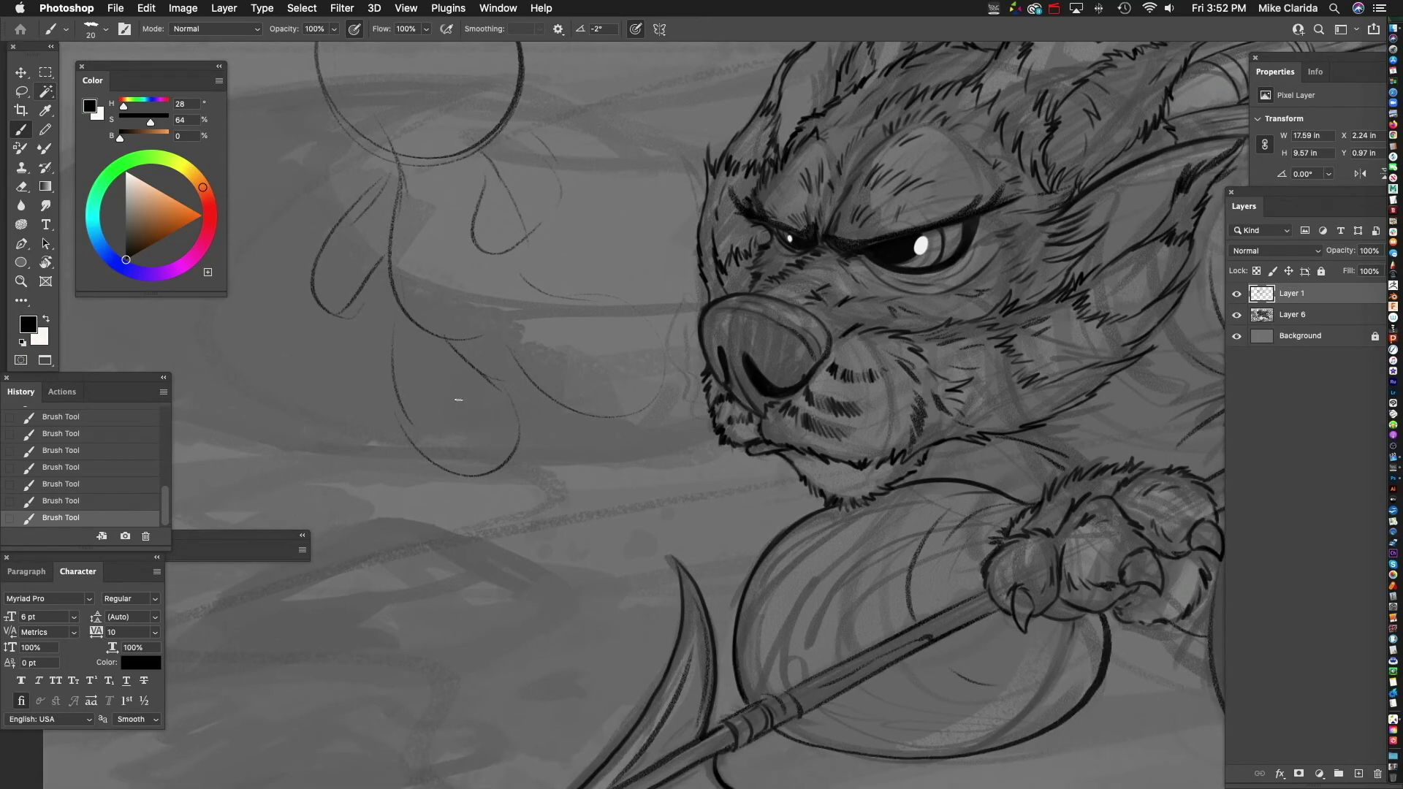
mouse_move(487, 359)
mouse_down()
mouse_move(473, 486)
mouse_move(423, 392)
mouse_up()
drag(651, 427, 689, 506)
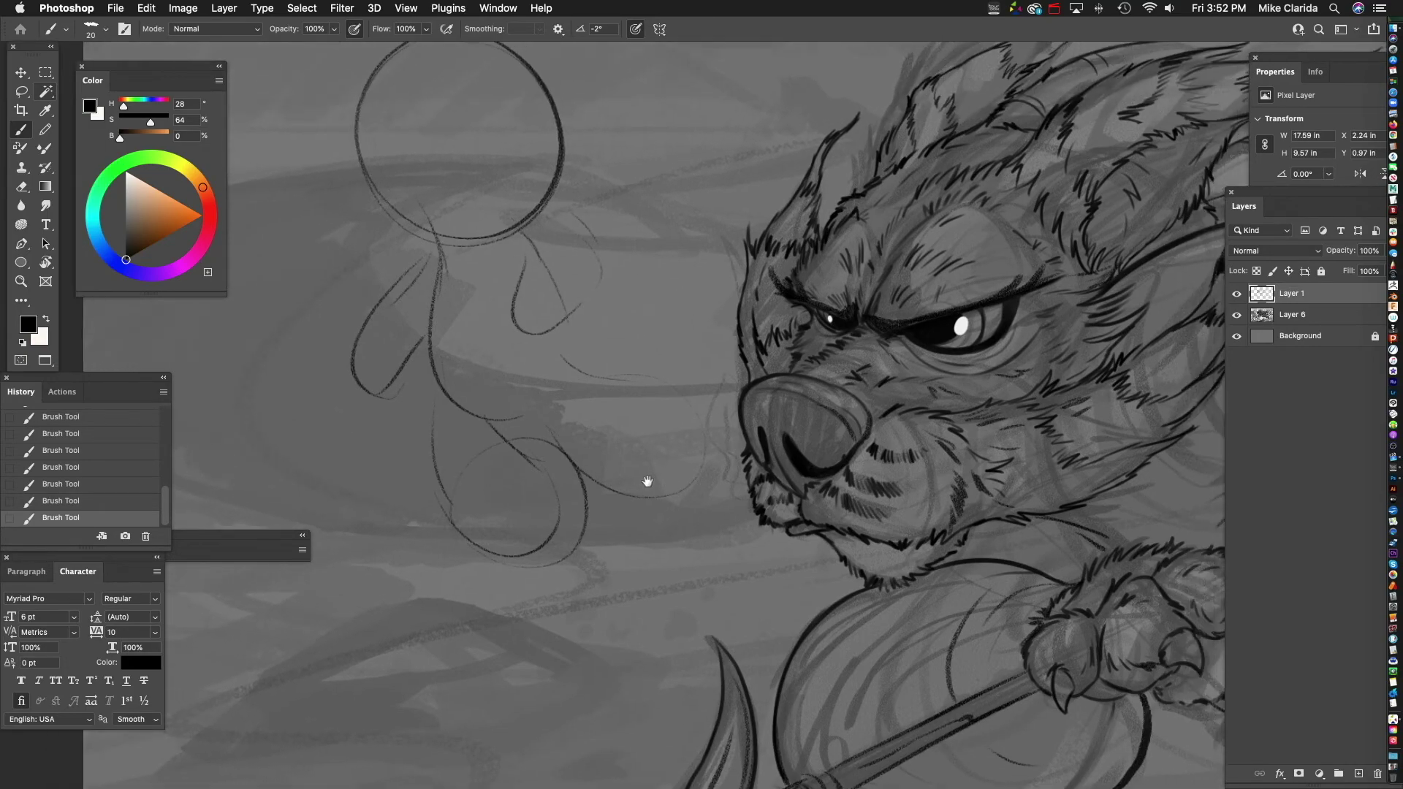
- Sketch curved construction lines inside the large circle and a small loop on its left edge
drag(574, 497, 659, 422)
drag(497, 323, 537, 358)
drag(455, 238, 463, 276)
drag(603, 176, 557, 255)
drag(578, 178, 503, 228)
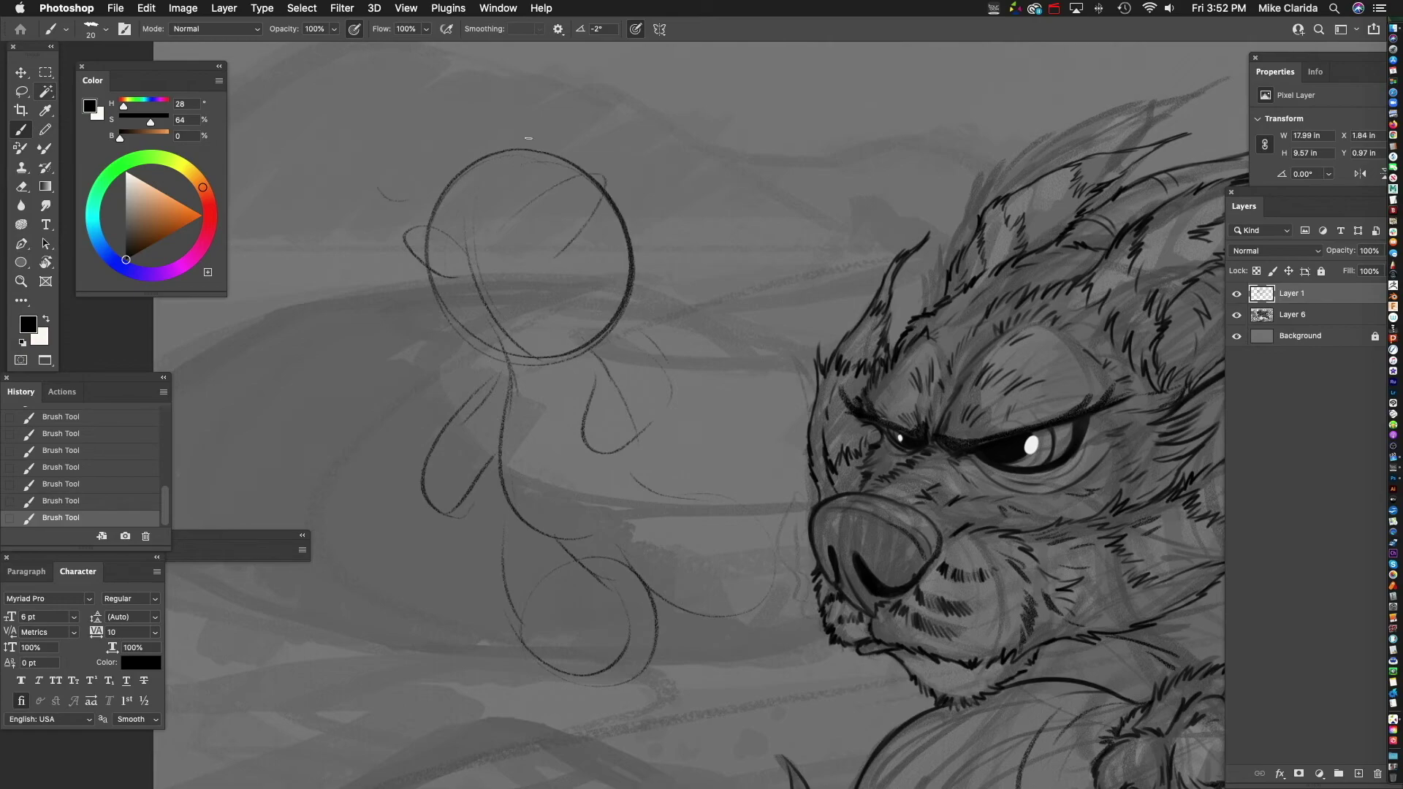
- Draw a small left-pointing arrow beside the sketched forms and a tall teardrop with a curved band beyond it
drag(667, 481, 679, 238)
drag(474, 395, 523, 442)
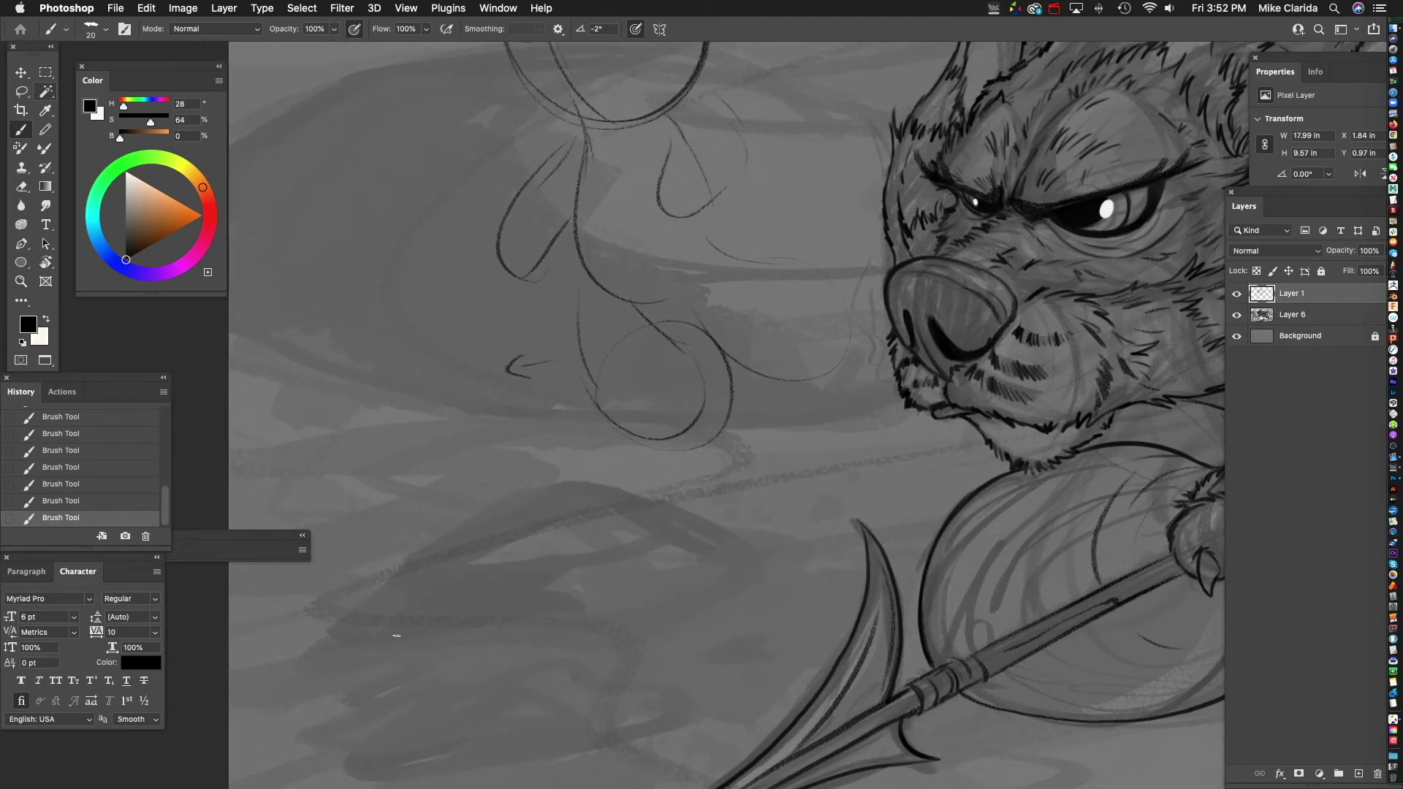
drag(352, 252, 349, 292)
mouse_move(348, 200)
mouse_down()
mouse_move(323, 498)
mouse_move(468, 462)
mouse_up()
drag(445, 377, 438, 552)
mouse_move(327, 491)
mouse_down()
mouse_move(384, 557)
mouse_move(401, 298)
mouse_move(430, 364)
mouse_up()
mouse_move(573, 274)
mouse_down()
mouse_move(576, 292)
mouse_move(565, 264)
mouse_up()
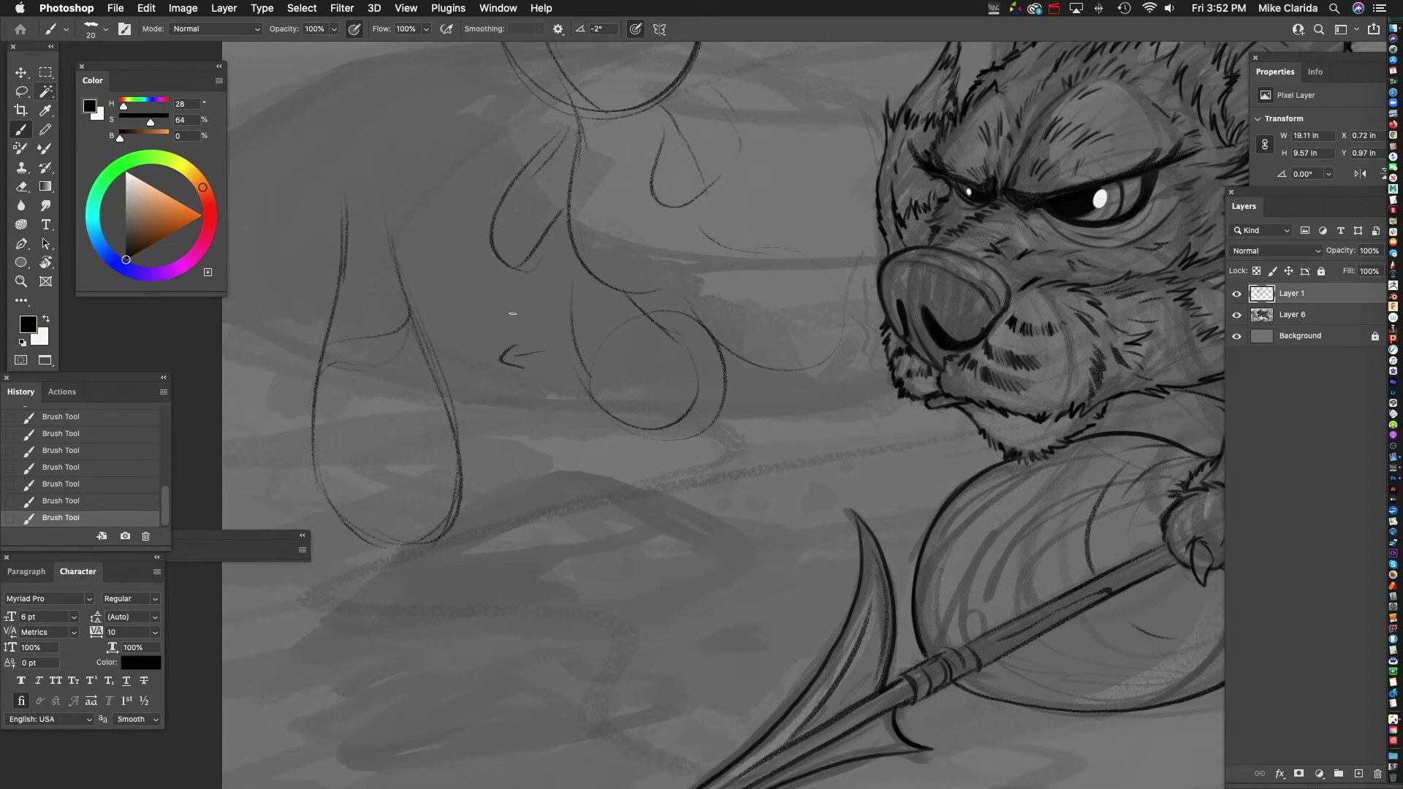
scroll(620, 322, down, 3)
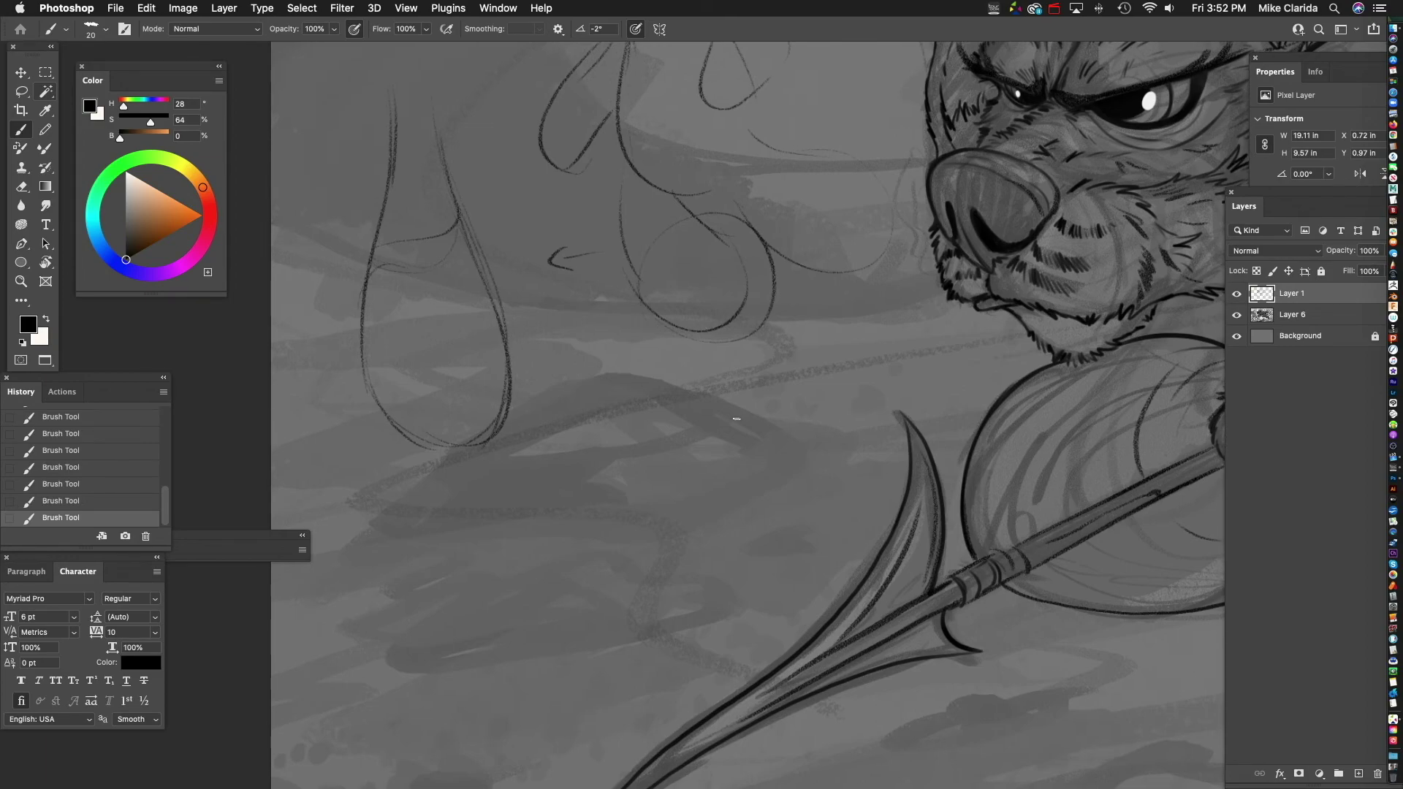
- Add a small rounded form above the tall teardrop, extend its outline up to it, and darken the opposite side
scroll(499, 405, up, 5)
drag(374, 292, 366, 196)
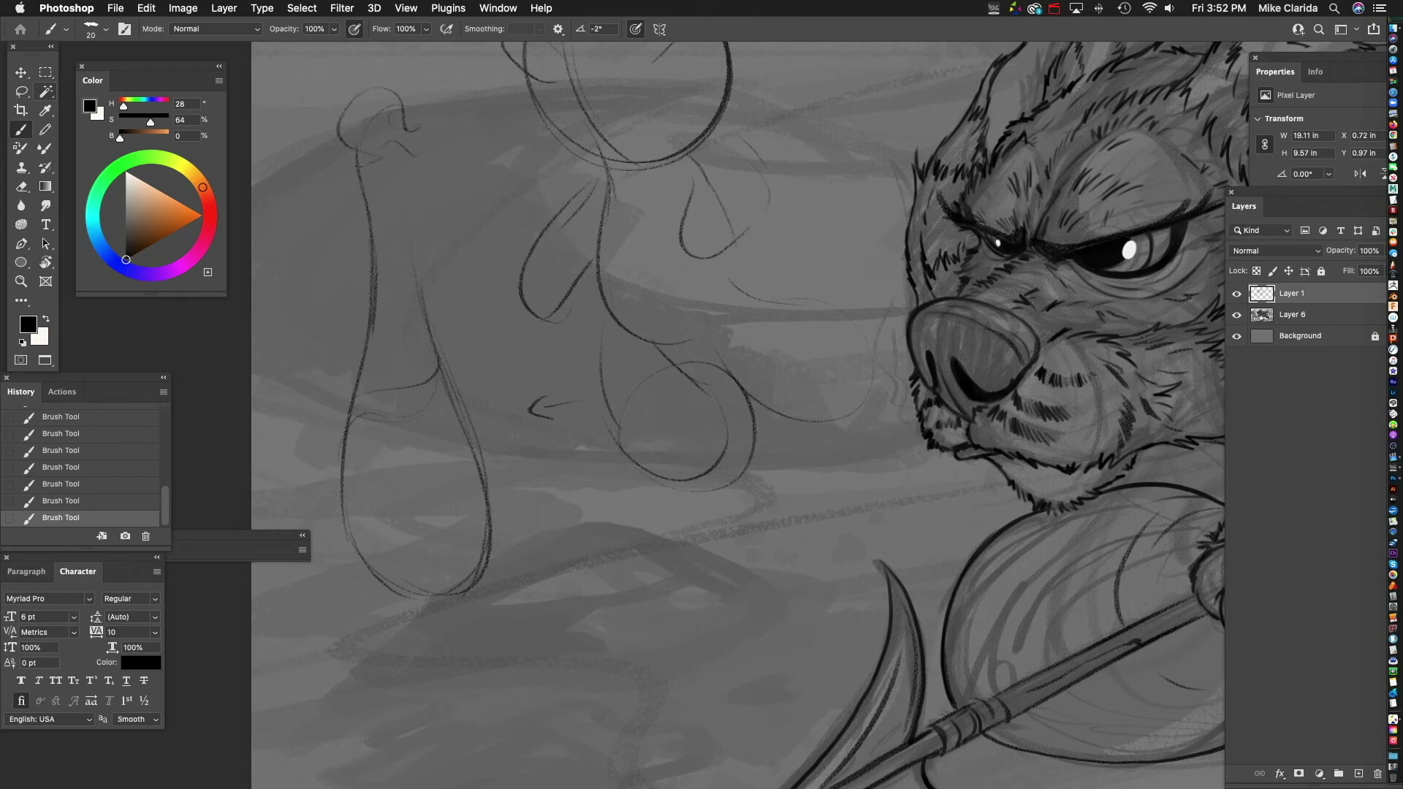
drag(417, 286, 448, 389)
mouse_move(601, 460)
mouse_down()
mouse_move(620, 414)
mouse_move(567, 266)
mouse_up()
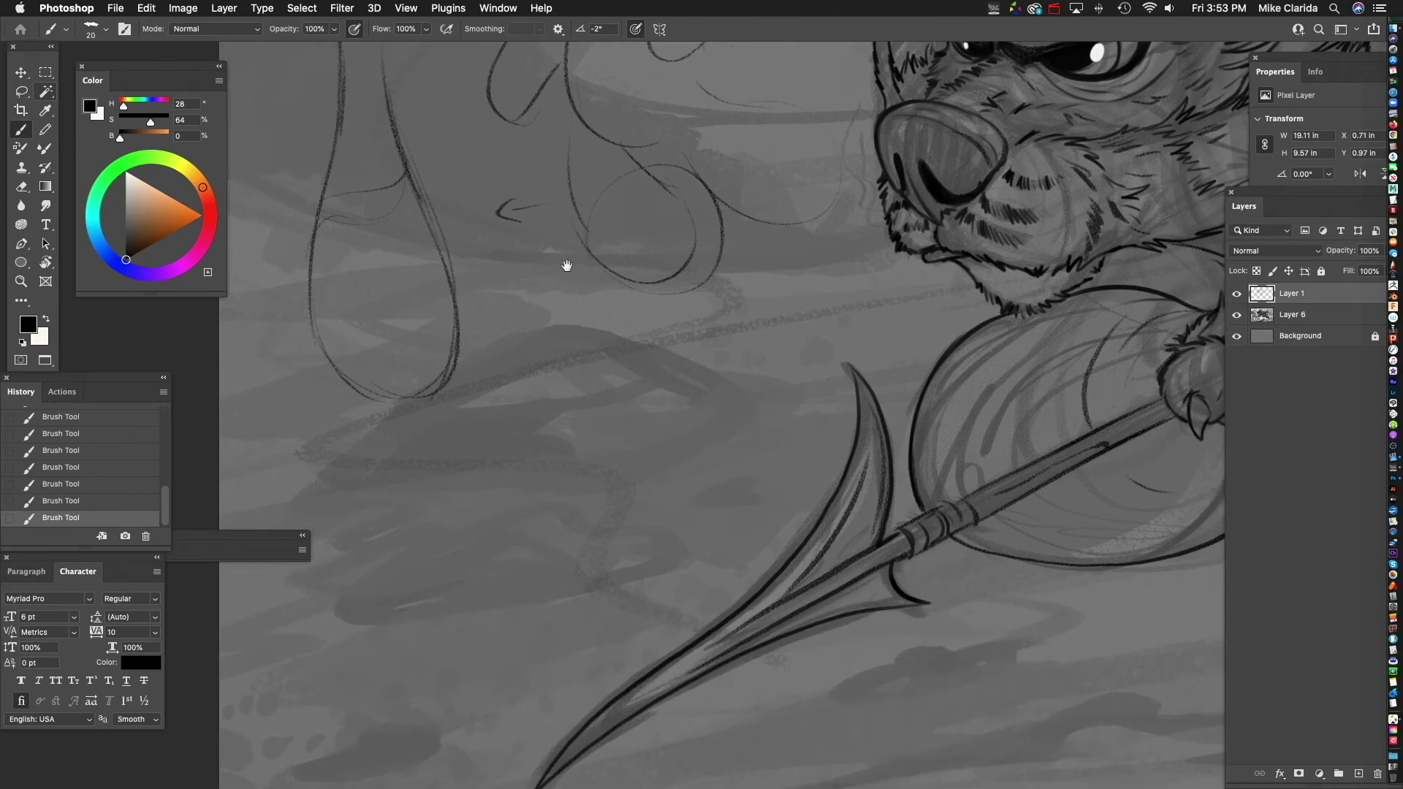
- Sketch a curved teardrop form below the existing shapes, with a sweeping tail and an inner curve along its side
drag(521, 479, 489, 563)
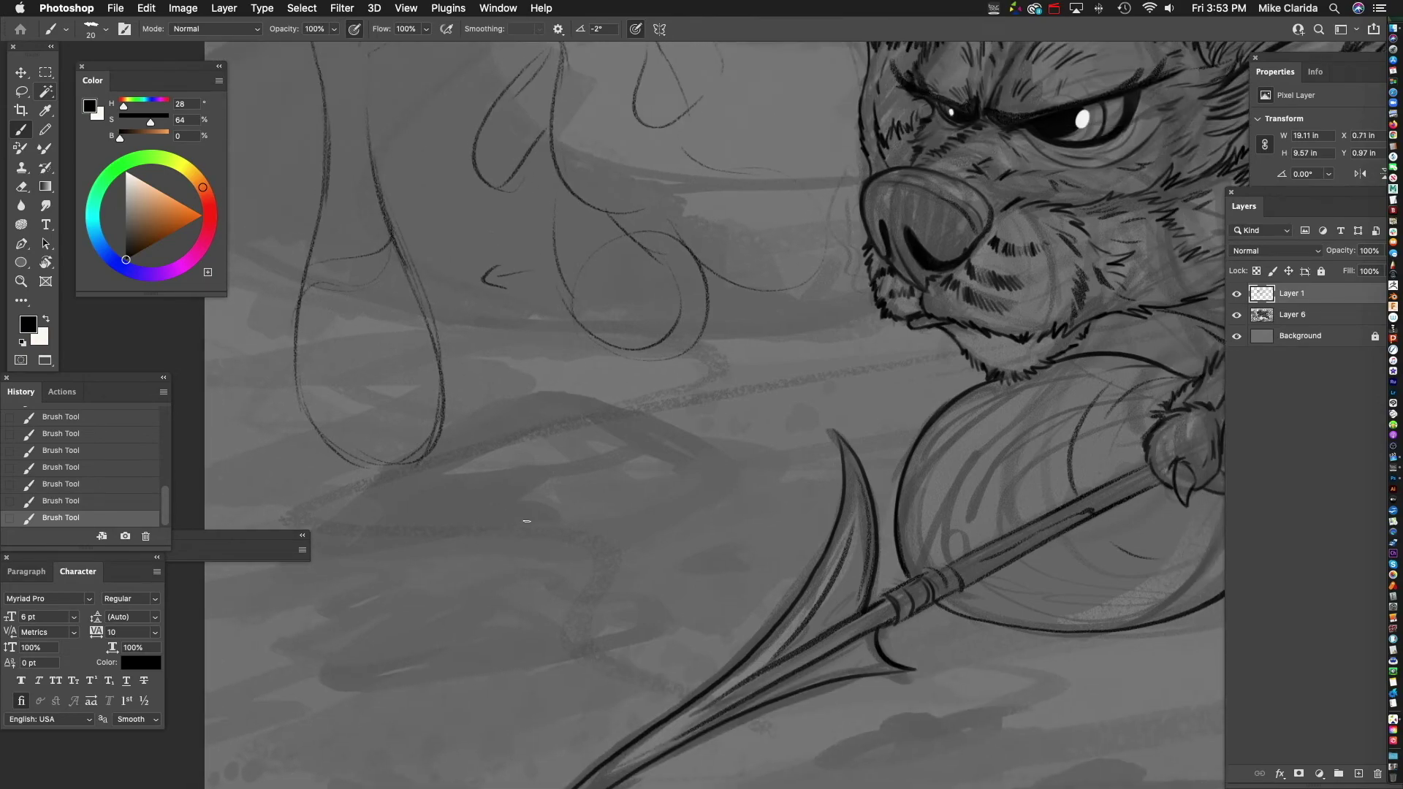
drag(595, 471, 638, 448)
mouse_move(730, 354)
mouse_down()
mouse_move(520, 388)
mouse_move(460, 502)
mouse_move(476, 596)
mouse_move(570, 535)
mouse_move(577, 491)
mouse_up()
drag(571, 559, 582, 441)
mouse_move(571, 514)
mouse_down()
mouse_move(605, 431)
mouse_move(653, 393)
mouse_move(764, 356)
mouse_up()
drag(678, 383, 735, 363)
mouse_move(587, 443)
mouse_down()
mouse_move(556, 514)
mouse_move(467, 580)
mouse_move(505, 428)
mouse_up()
drag(718, 394, 637, 582)
drag(570, 345, 518, 378)
mouse_move(675, 443)
mouse_down()
mouse_move(639, 582)
mouse_move(661, 404)
mouse_up()
- Erase all the explanatory circles, teardrops, arrow and curves from the empty area in front of the creature
key(z)
scroll(559, 437, down, 2)
key(b)
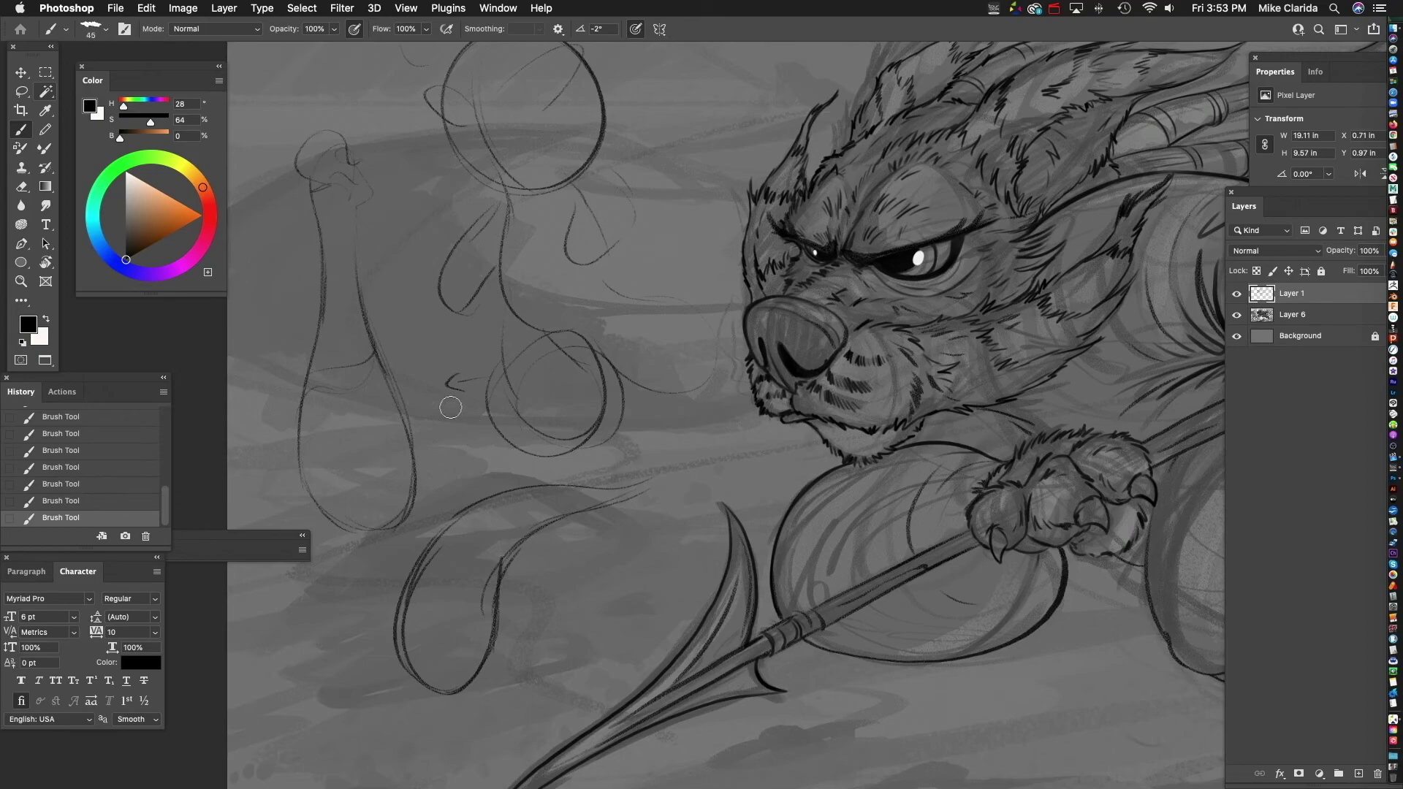
mouse_move(403, 174)
mouse_down()
mouse_move(361, 167)
mouse_move(338, 139)
mouse_up()
scroll(393, 228, up, 4)
mouse_move(501, 234)
mouse_down()
mouse_move(360, 234)
mouse_move(564, 282)
mouse_move(596, 343)
mouse_up()
scroll(596, 343, down, 2)
scroll(596, 343, right, 2)
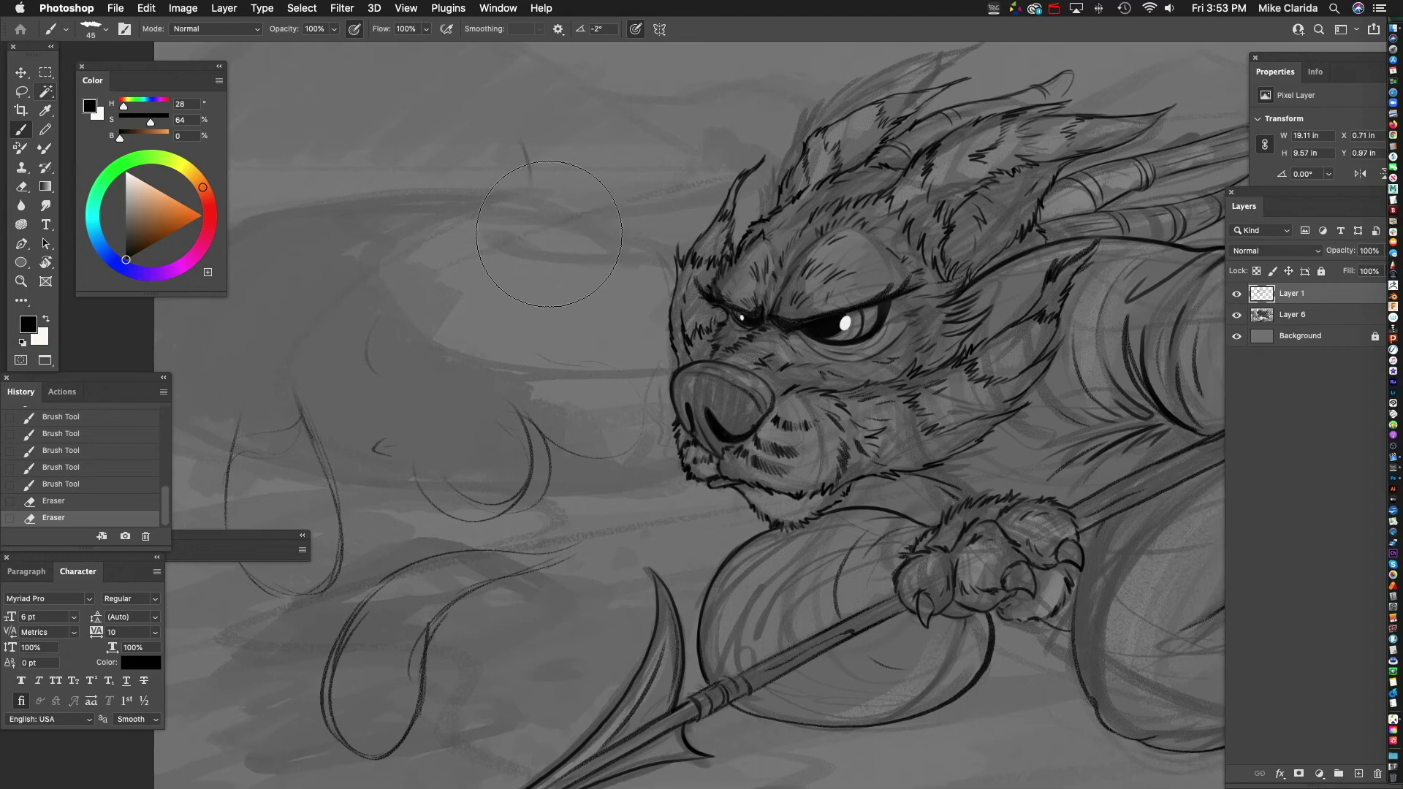
scroll(633, 377, down, 5)
scroll(634, 377, left, 2)
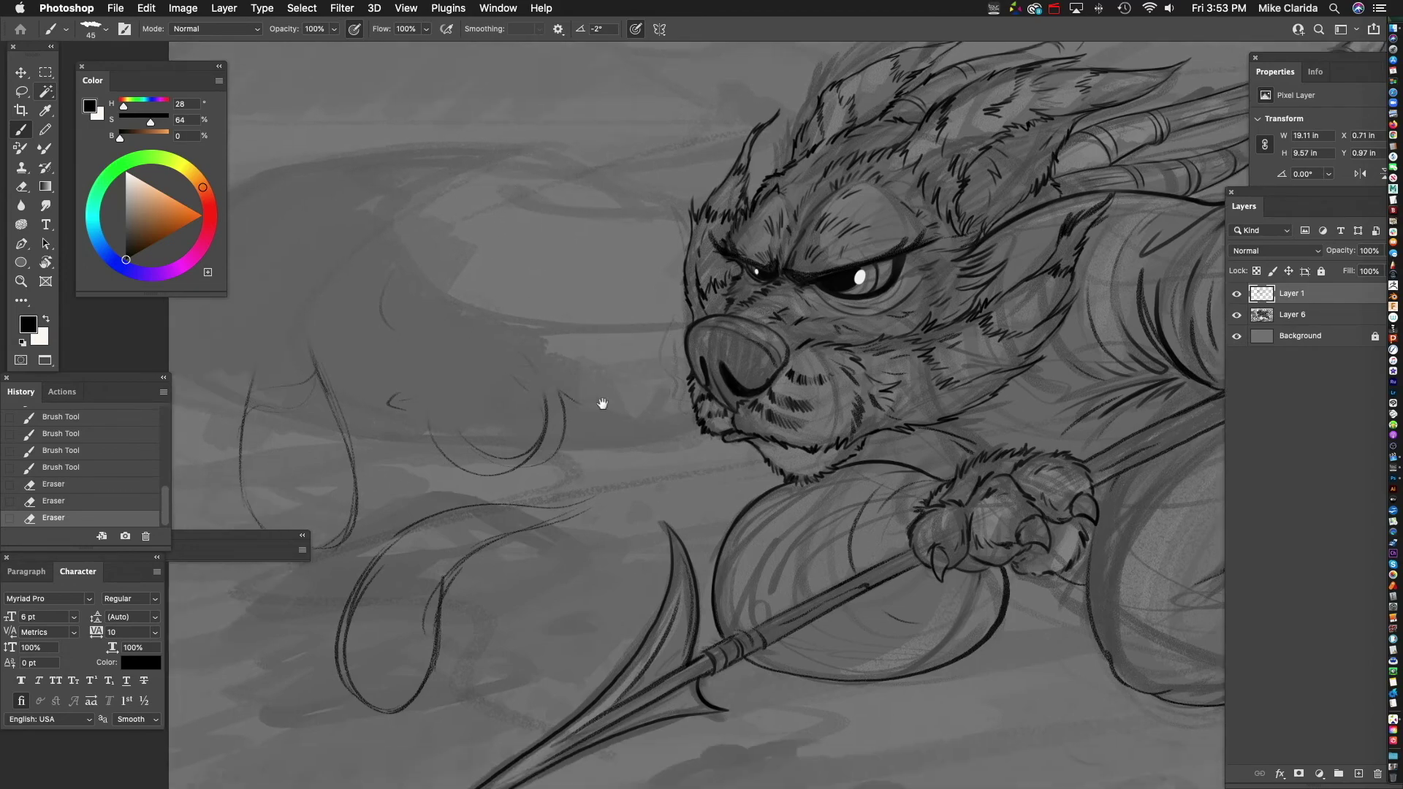
mouse_move(595, 288)
mouse_down()
mouse_move(539, 234)
mouse_move(391, 282)
mouse_up()
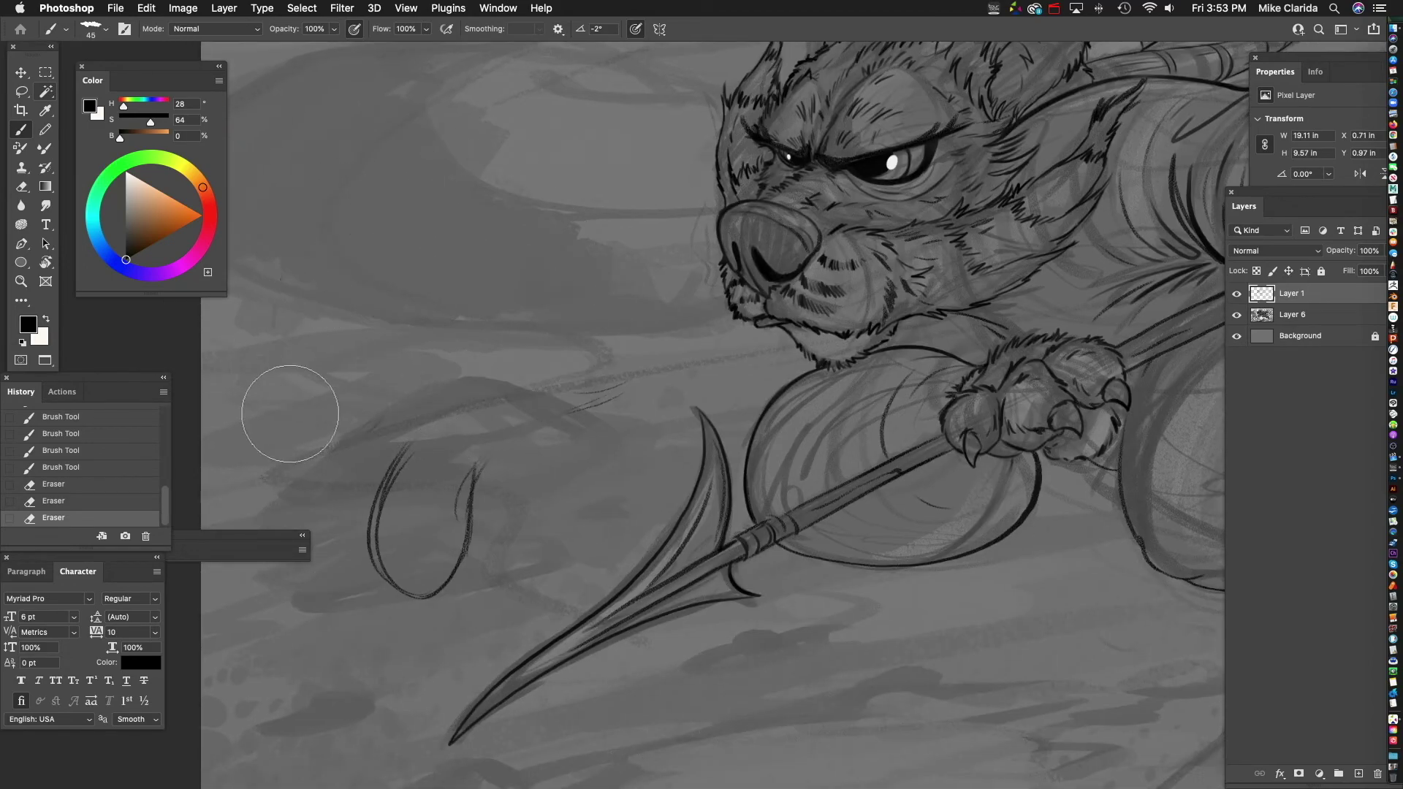
scroll(485, 298, down, 5)
mouse_move(485, 297)
mouse_down()
mouse_move(384, 473)
mouse_move(393, 332)
mouse_up()
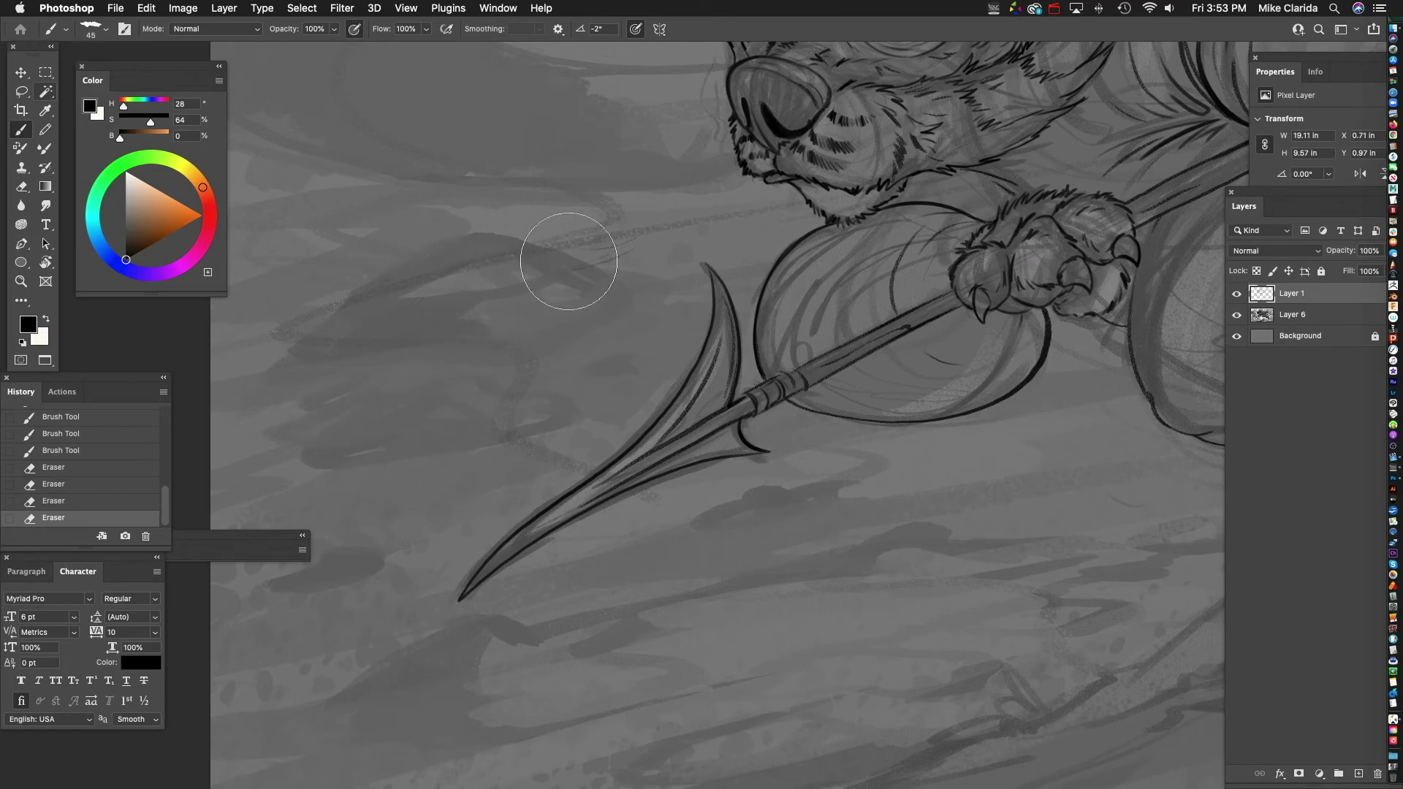
- Reduce the brush size to 25 and ink the upper contour and toe fur of the planted rear paw
mouse_move(986, 394)
mouse_down()
mouse_move(460, 473)
mouse_move(327, 567)
mouse_up()
drag(804, 438, 694, 383)
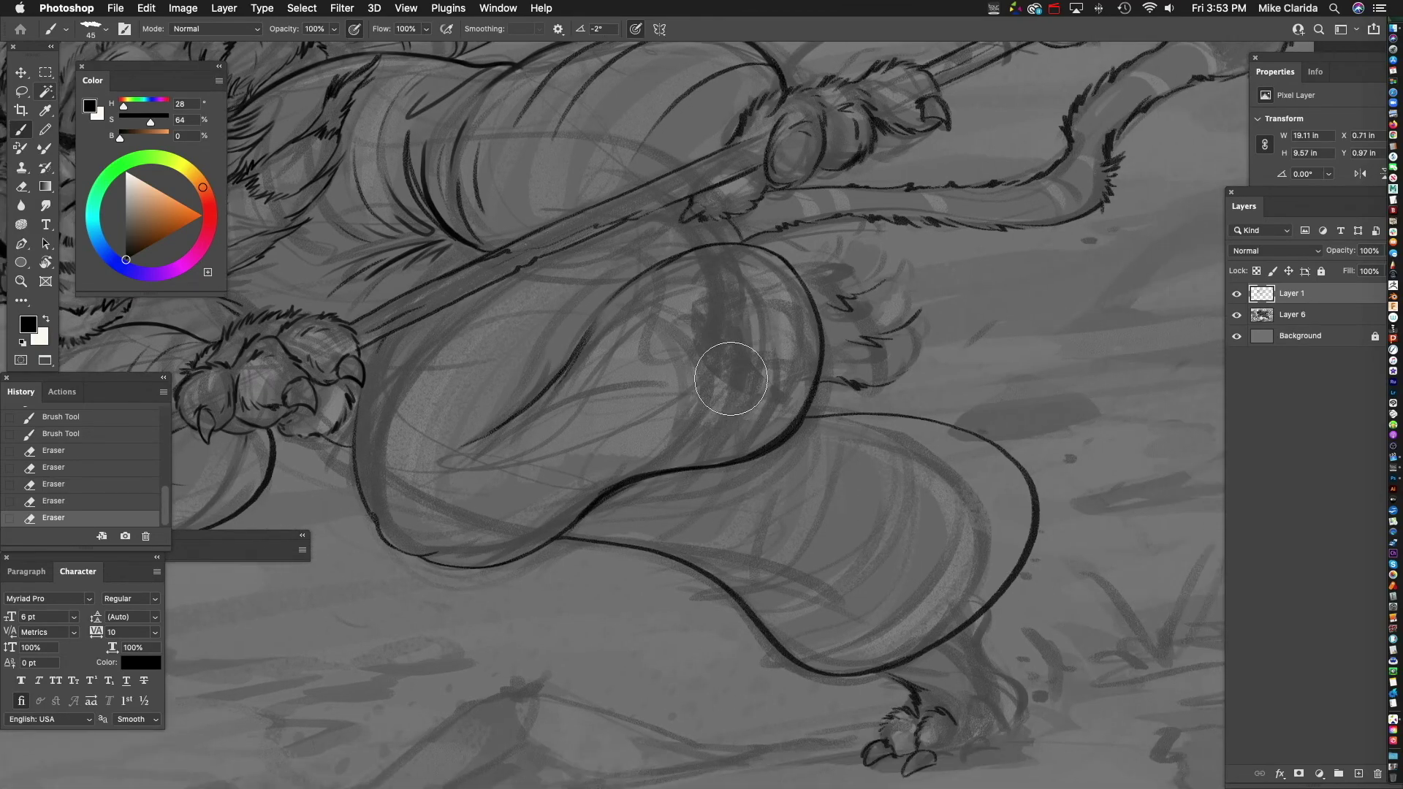
drag(901, 373, 730, 288)
drag(722, 528, 689, 367)
key(z)
key(b)
mouse_move(742, 452)
mouse_down()
mouse_move(804, 446)
mouse_move(664, 393)
mouse_up()
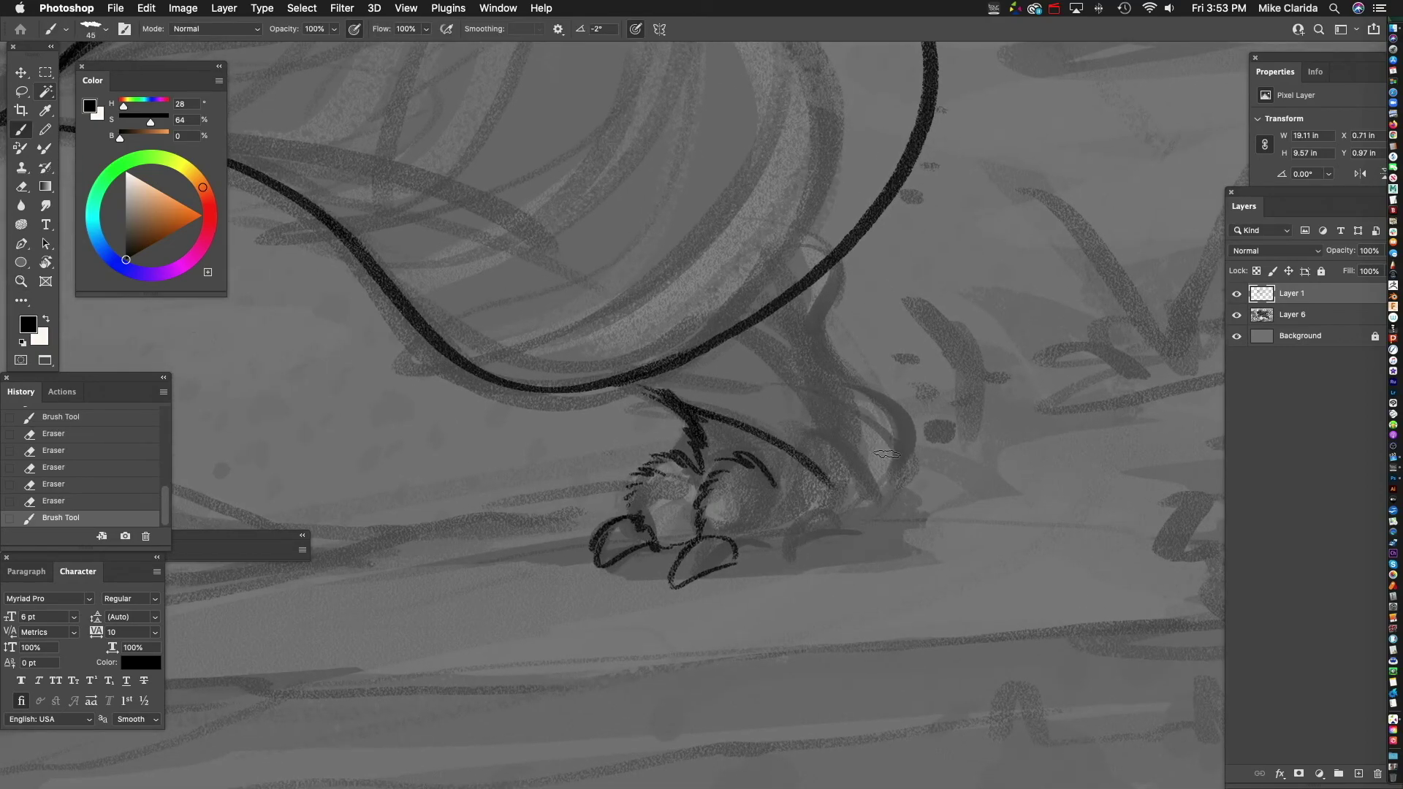
key(super+z)
drag(858, 524, 682, 421)
mouse_move(612, 351)
mouse_down()
mouse_move(604, 366)
mouse_move(621, 381)
mouse_move(583, 399)
mouse_up()
key(bracketleft)
key(bracketleft)
key(bracketleft)
key(bracketleft)
mouse_move(605, 398)
mouse_down()
mouse_move(585, 470)
mouse_move(650, 431)
mouse_up()
drag(733, 430, 684, 487)
mouse_move(600, 478)
mouse_down()
mouse_move(629, 483)
mouse_move(672, 374)
mouse_up()
drag(658, 333, 669, 381)
- Ink the planted rear paw's ankle, heel and remaining claws, with short ground lines beneath it
mouse_move(617, 240)
mouse_down()
mouse_move(628, 272)
mouse_move(603, 332)
mouse_move(611, 354)
mouse_move(694, 432)
mouse_up()
drag(658, 388, 673, 481)
mouse_move(738, 442)
mouse_down()
mouse_move(770, 476)
mouse_move(767, 535)
mouse_up()
mouse_move(592, 490)
mouse_down()
mouse_move(604, 422)
mouse_move(585, 379)
mouse_up()
drag(540, 537, 568, 523)
mouse_move(716, 474)
mouse_down()
mouse_move(795, 457)
mouse_move(914, 373)
mouse_up()
mouse_move(619, 400)
mouse_down()
mouse_move(520, 422)
mouse_move(519, 462)
mouse_move(653, 483)
mouse_move(734, 477)
mouse_up()
drag(956, 454, 717, 444)
mouse_move(539, 460)
mouse_down()
mouse_move(691, 429)
mouse_move(716, 376)
mouse_up()
drag(896, 371, 843, 521)
drag(699, 325, 616, 375)
- Try a curved ink stroke on the ground beside the planted rear paw
key(b)
drag(707, 353, 776, 441)
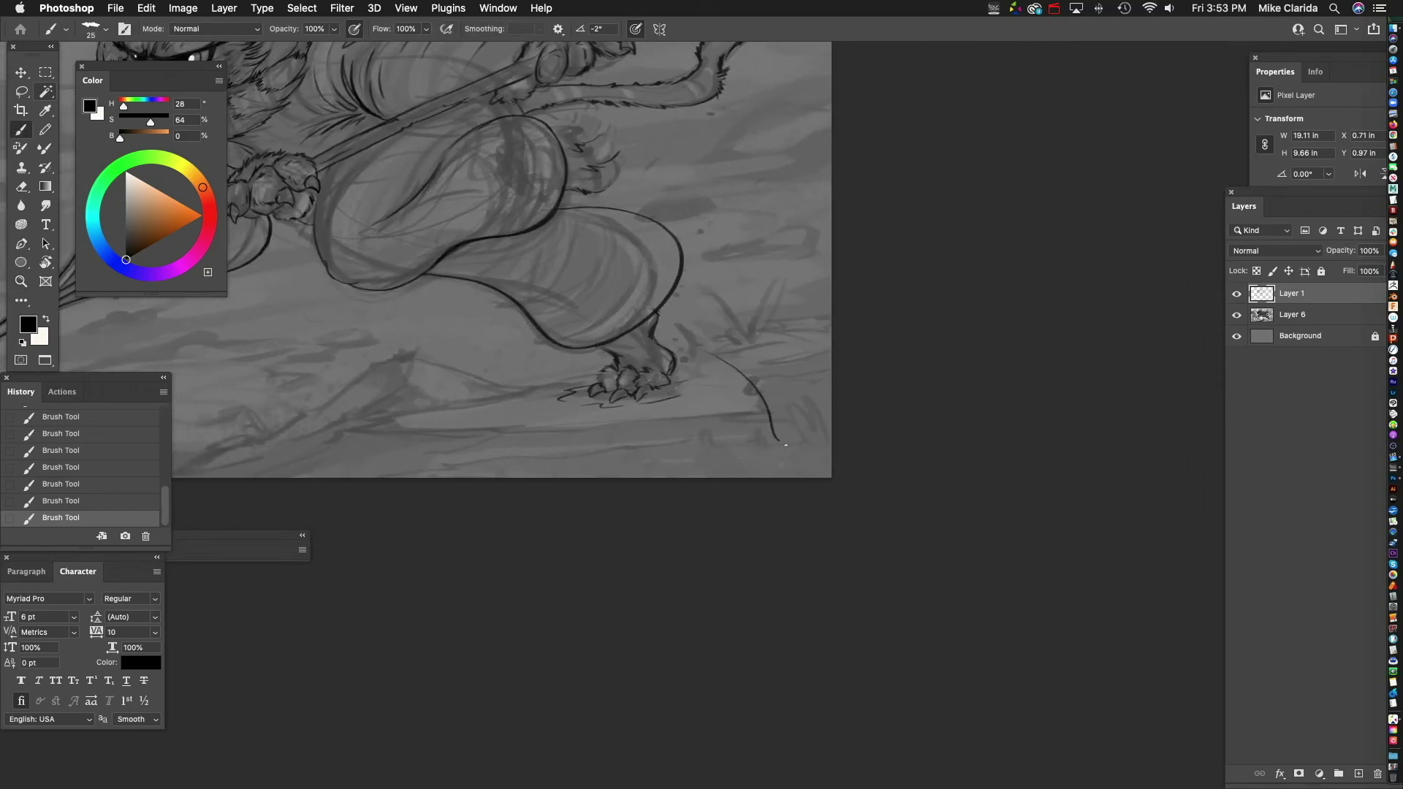
key(super+z)
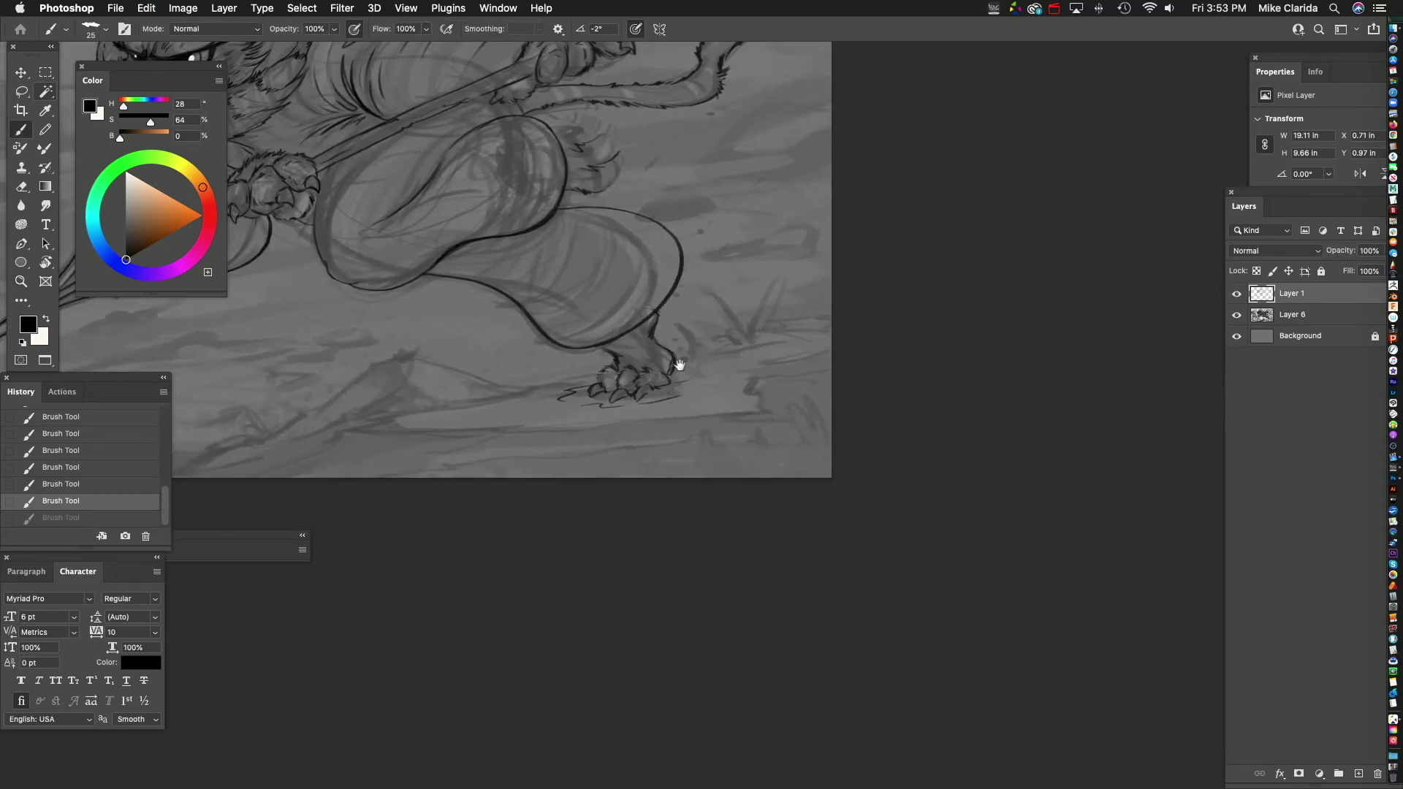
key(super+0)
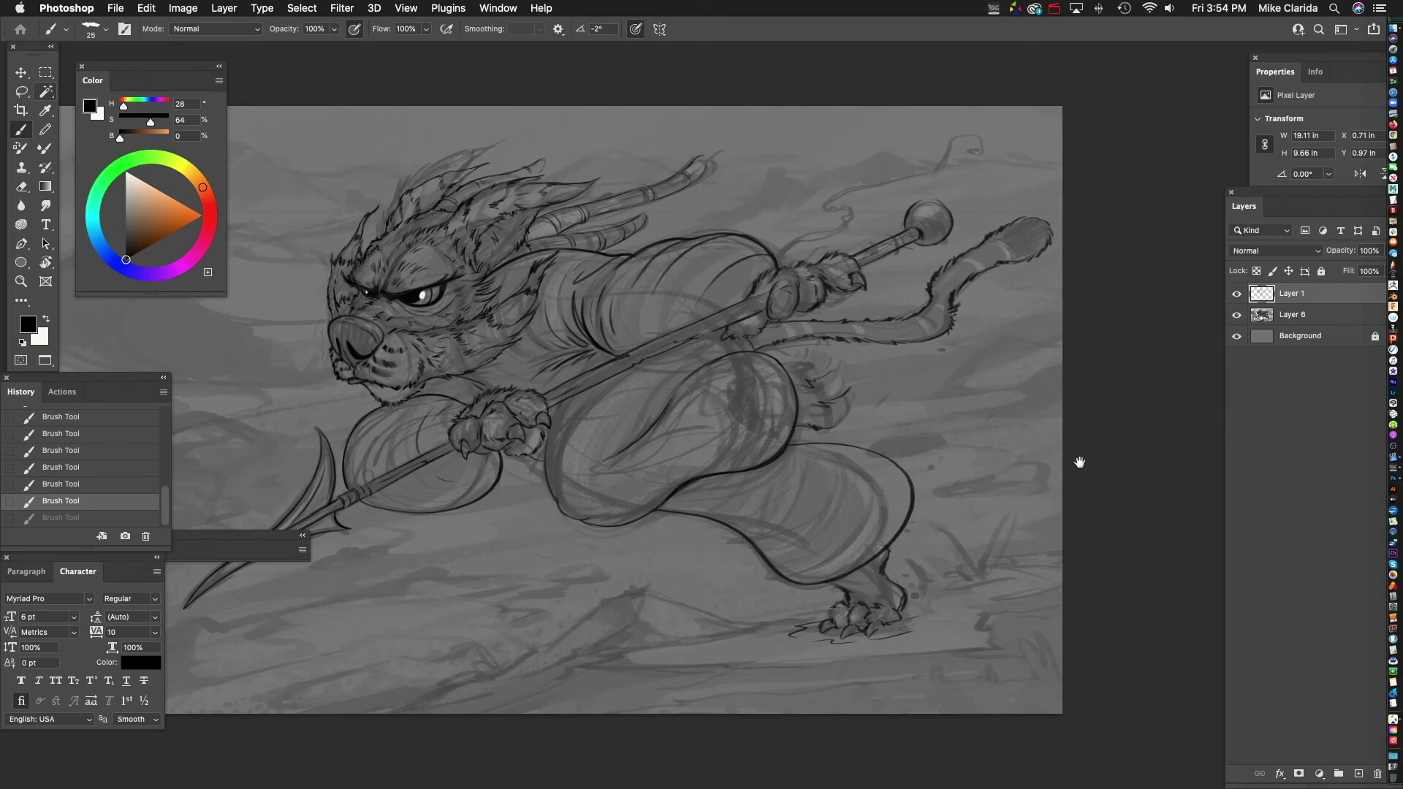
drag(806, 379, 903, 355)
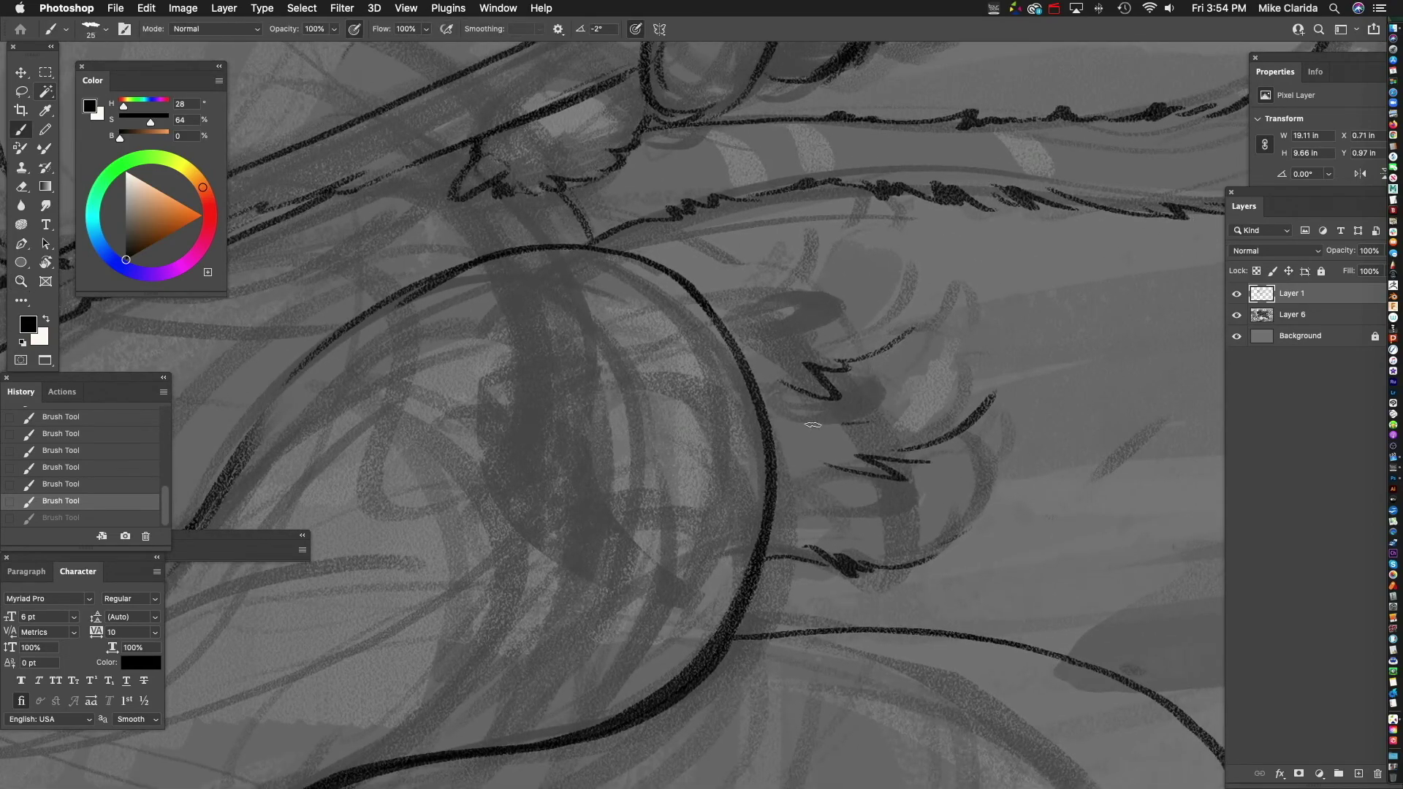
drag(871, 422, 720, 398)
key(super+z)
scroll(887, 385, right, 10)
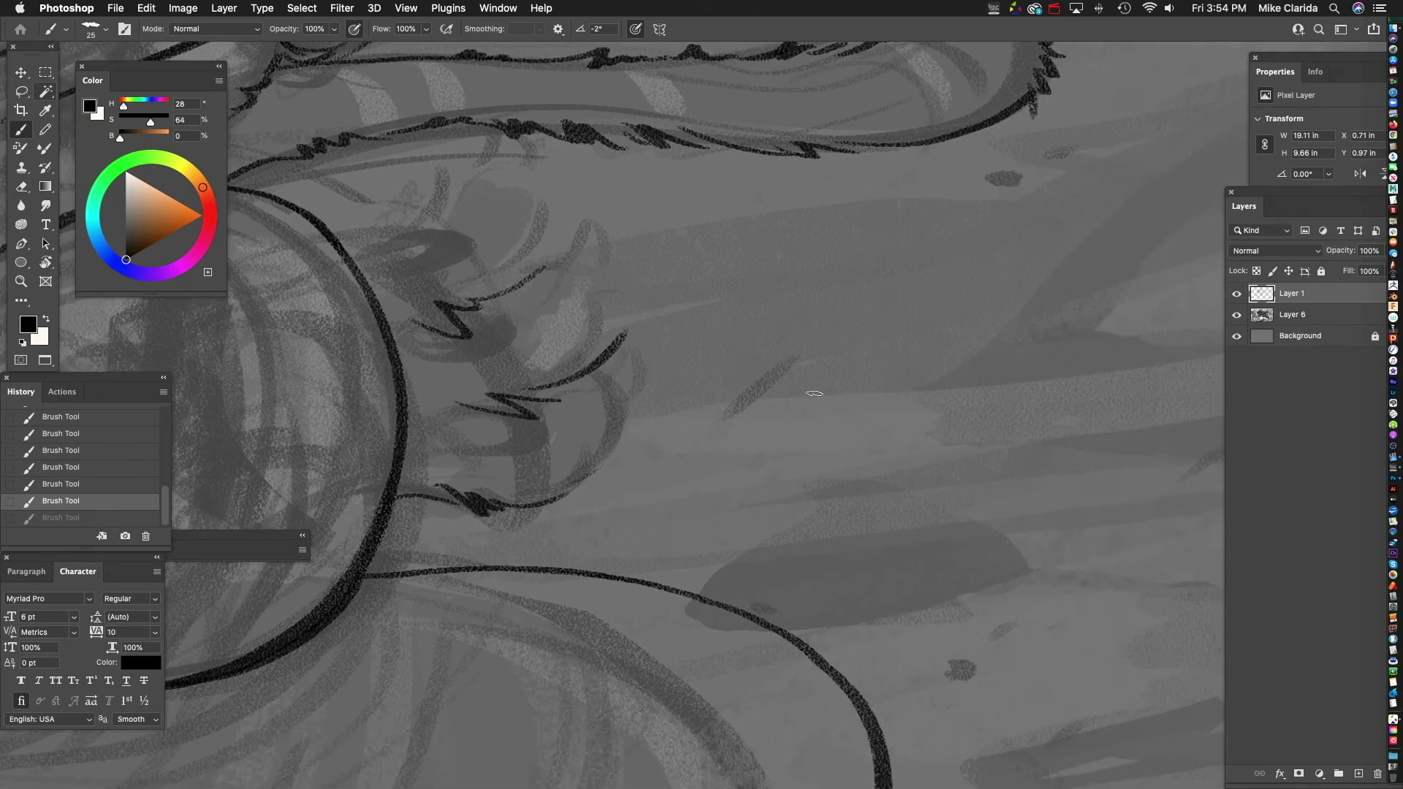
scroll(826, 358, right, 5)
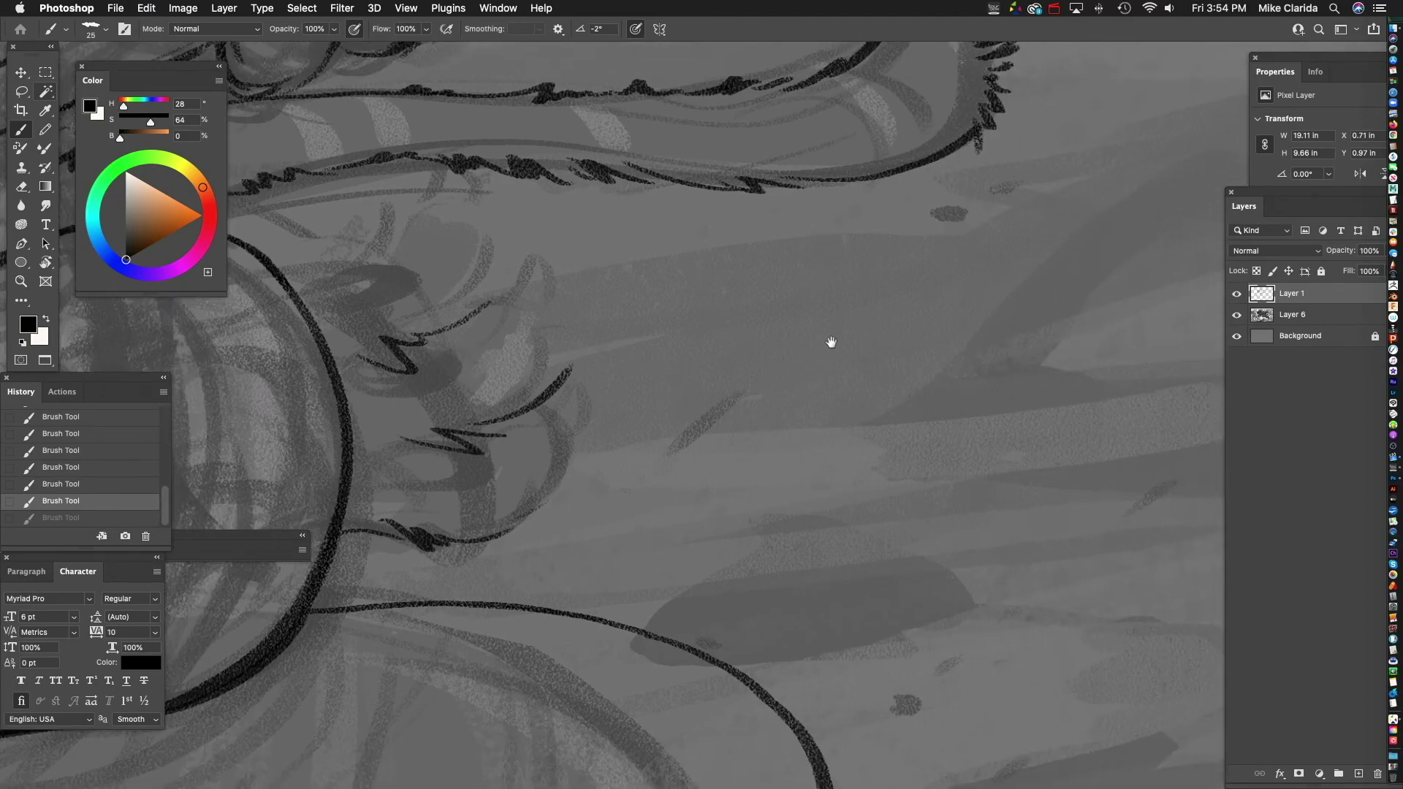
scroll(815, 334, right, 3)
scroll(816, 335, up, 3)
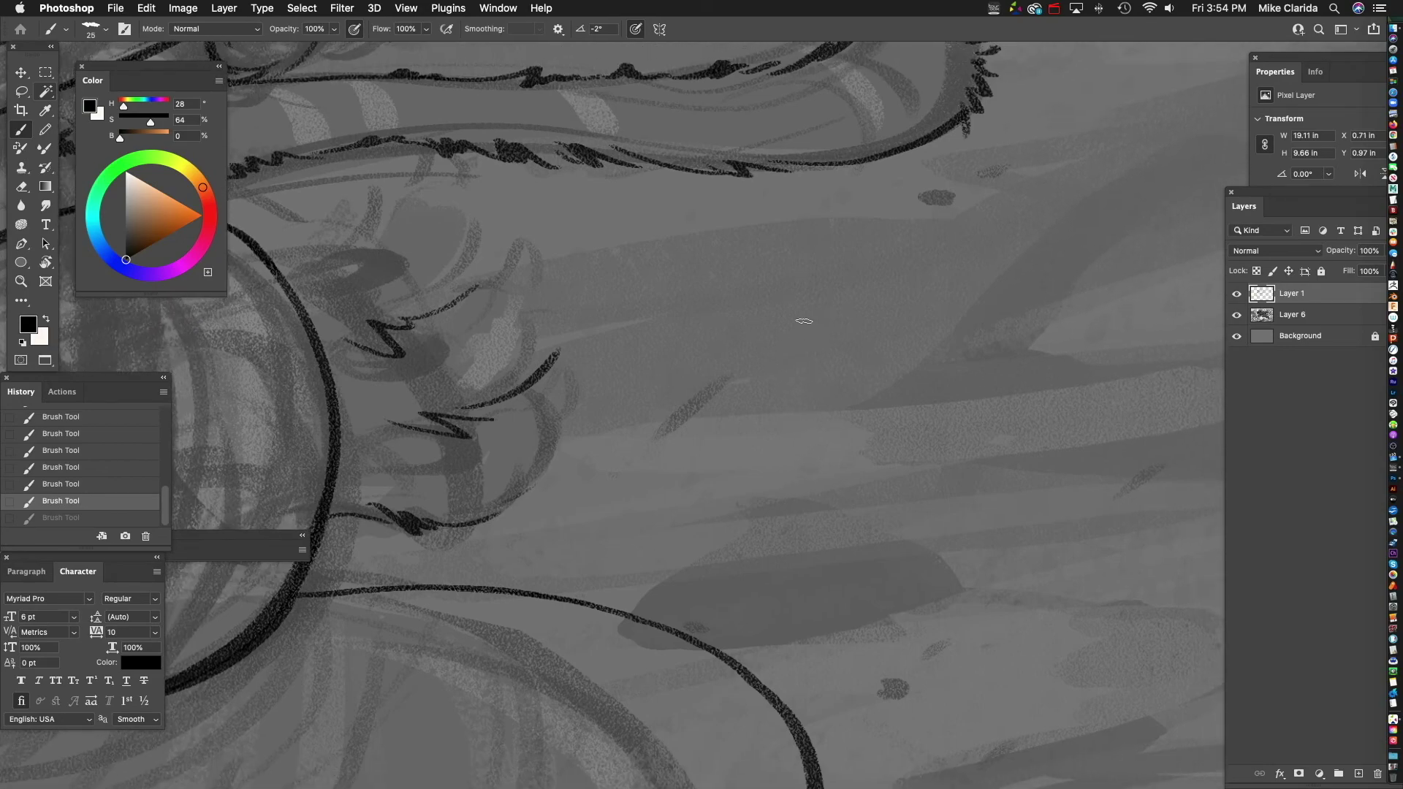
scroll(783, 378, left, 5)
scroll(782, 378, down, 3)
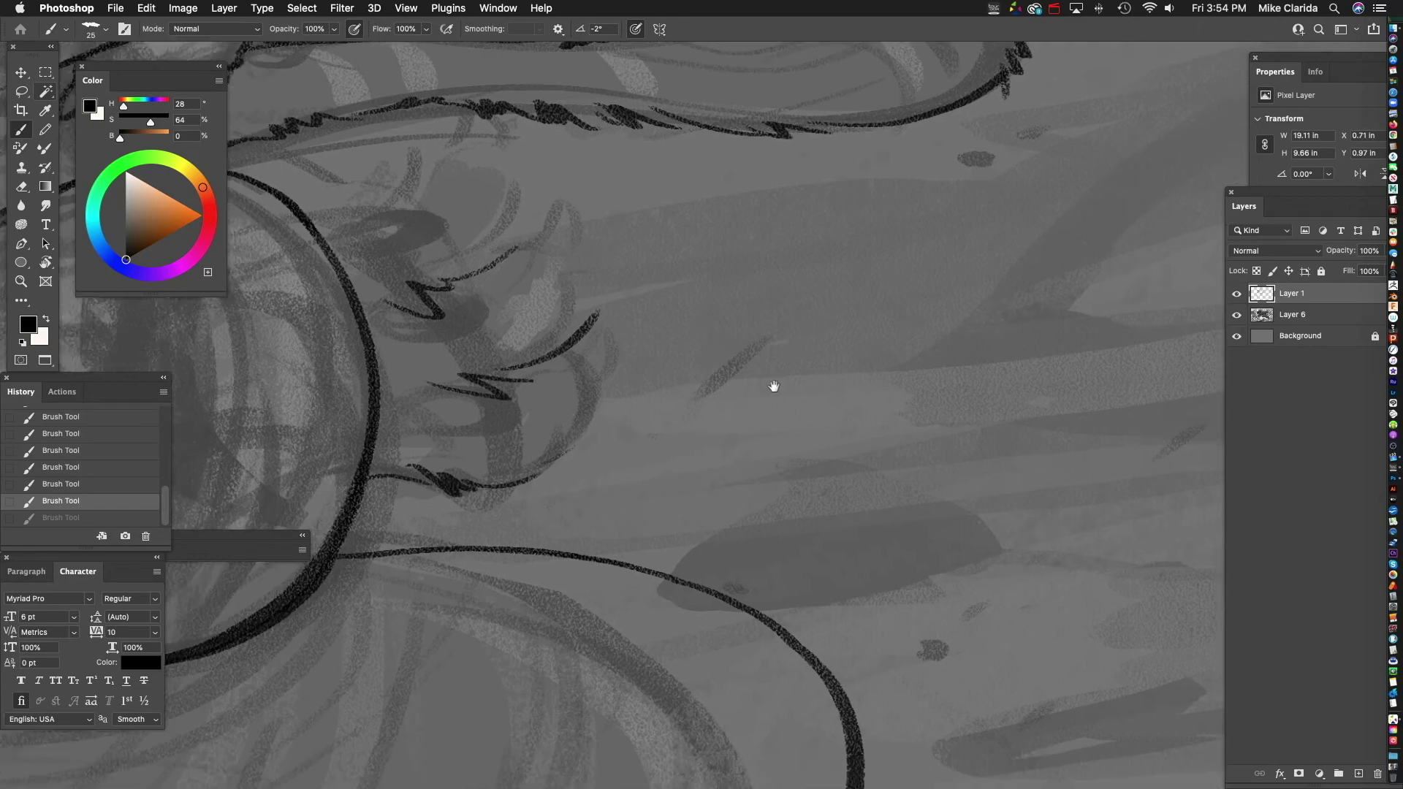
- Scribble looping test strokes beside the raised rear paw and erase them
mouse_move(724, 299)
mouse_down()
mouse_move(799, 314)
mouse_move(820, 416)
mouse_up()
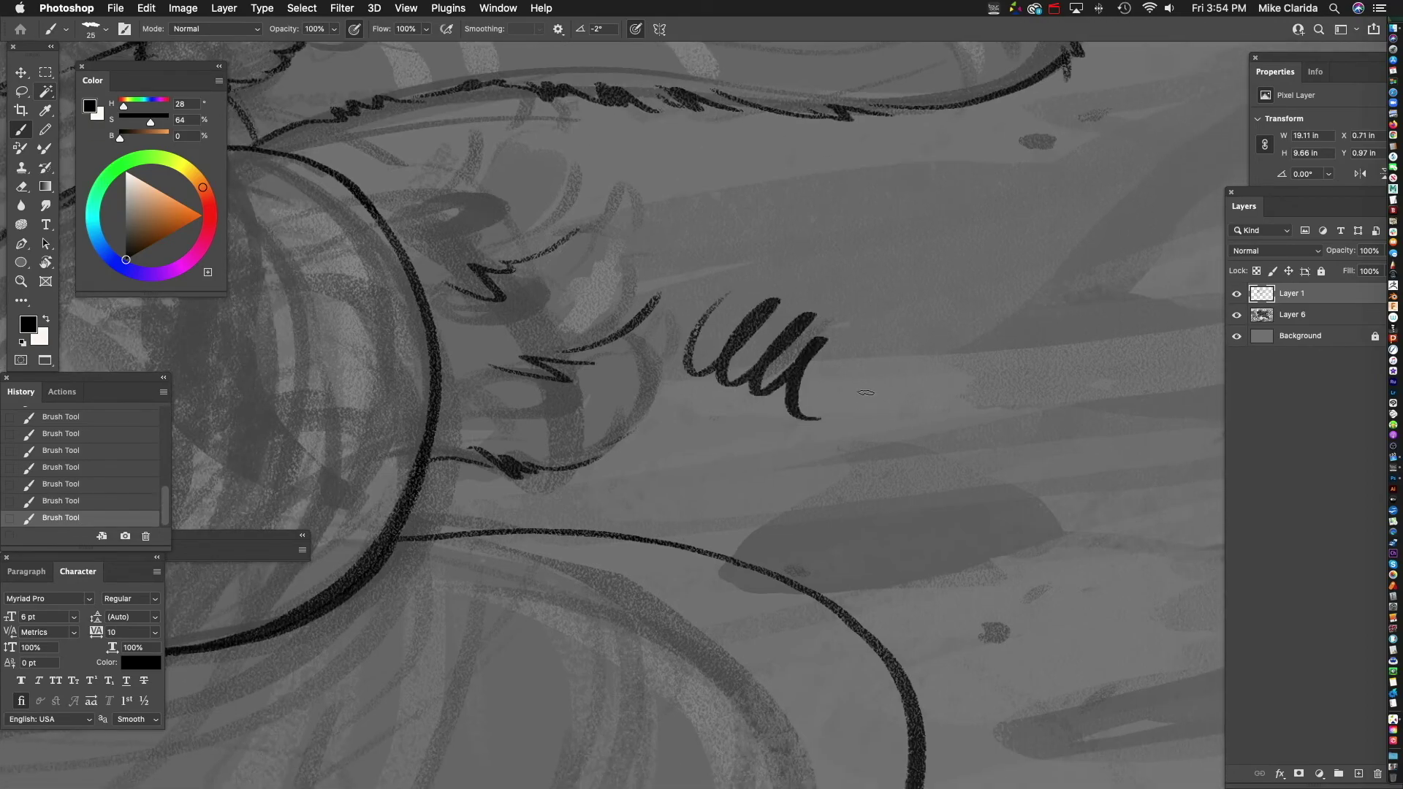
scroll(826, 380, right, 5)
scroll(826, 380, down, 2)
scroll(768, 357, right, 5)
scroll(768, 357, up, 1)
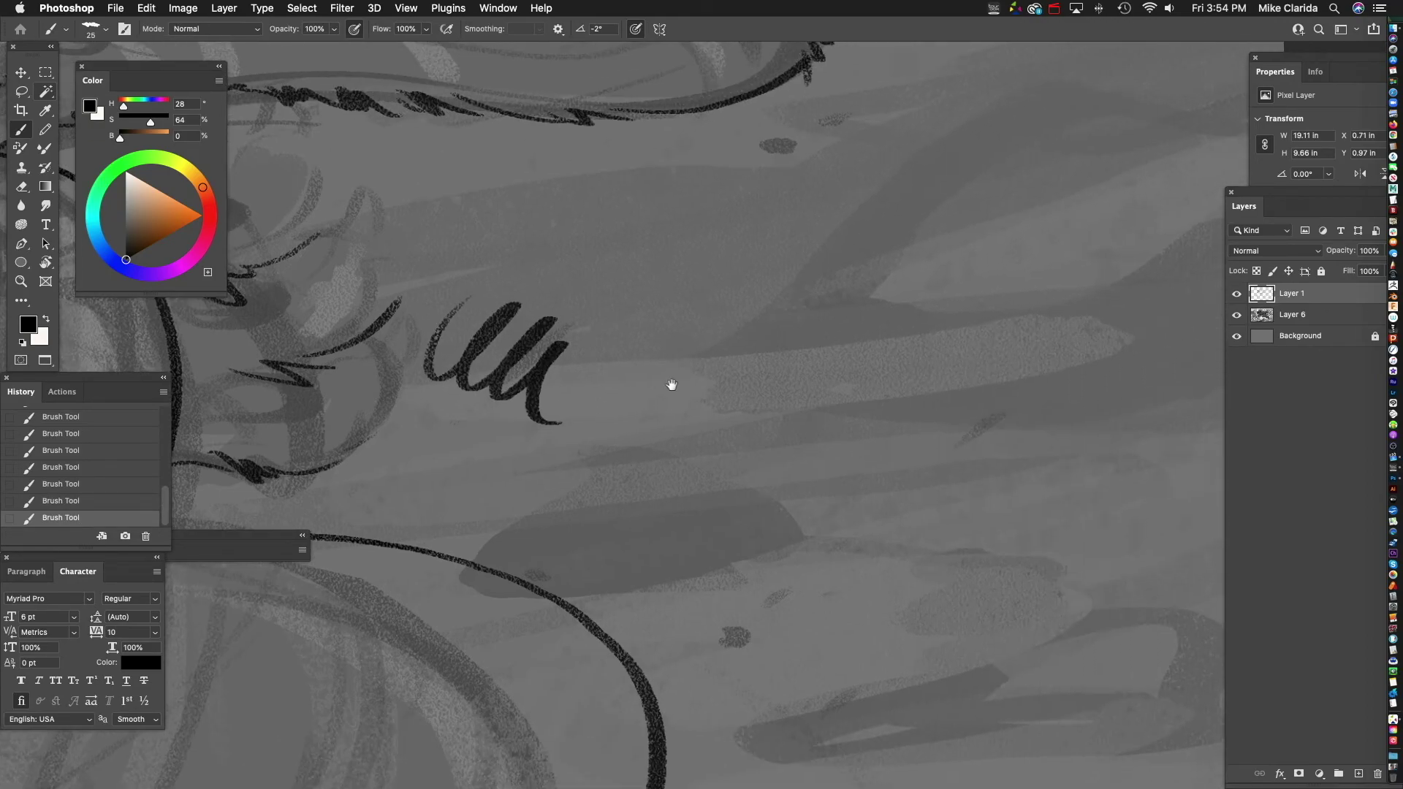
scroll(671, 385, left, 5)
scroll(672, 385, down, 1)
key(super+space)
drag(710, 366, 677, 386)
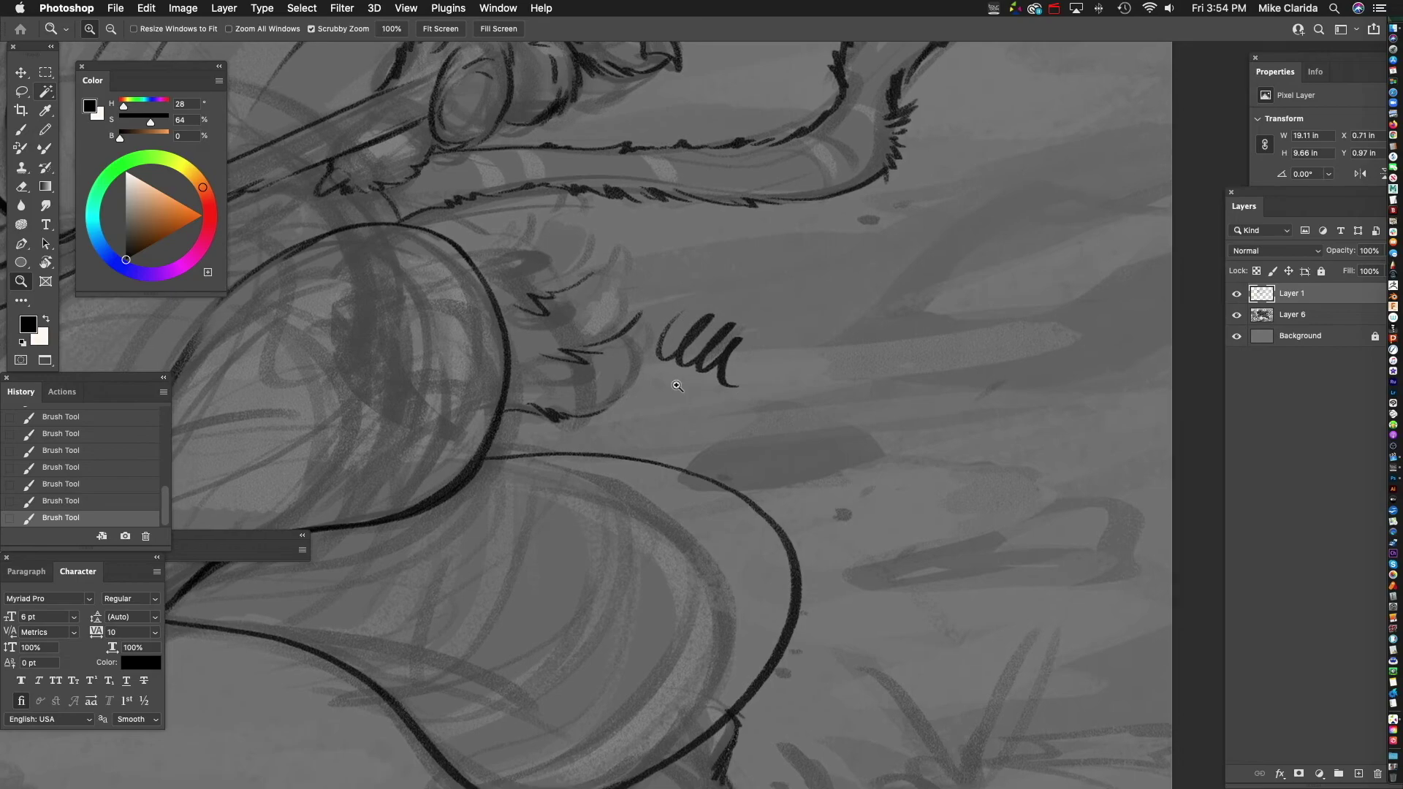
key(b)
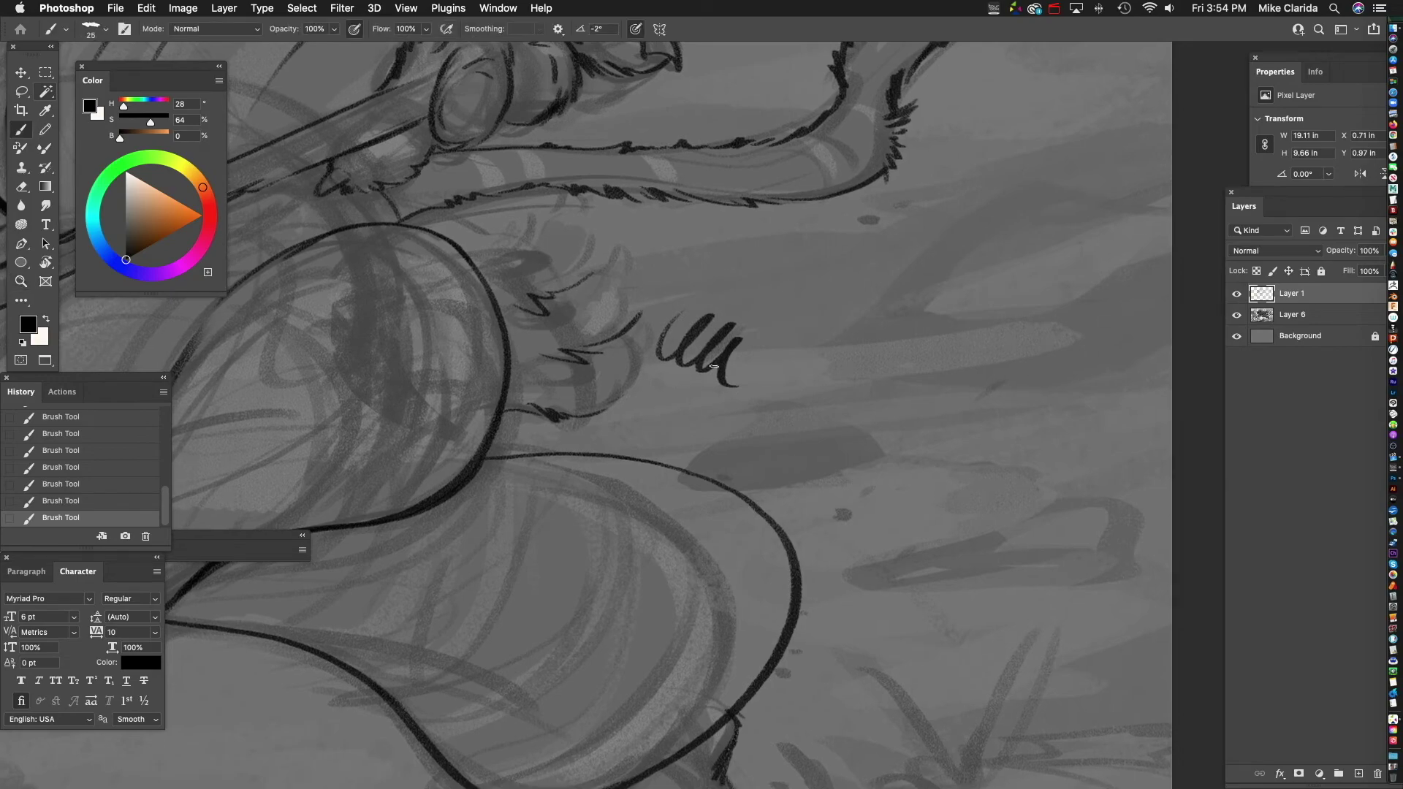
key(super+space)
drag(735, 370, 762, 356)
mouse_move(763, 356)
mouse_down()
mouse_move(654, 385)
mouse_move(722, 356)
mouse_move(662, 358)
mouse_move(690, 360)
mouse_move(617, 454)
mouse_move(580, 323)
mouse_move(650, 348)
mouse_move(664, 410)
mouse_up()
drag(631, 358, 720, 333)
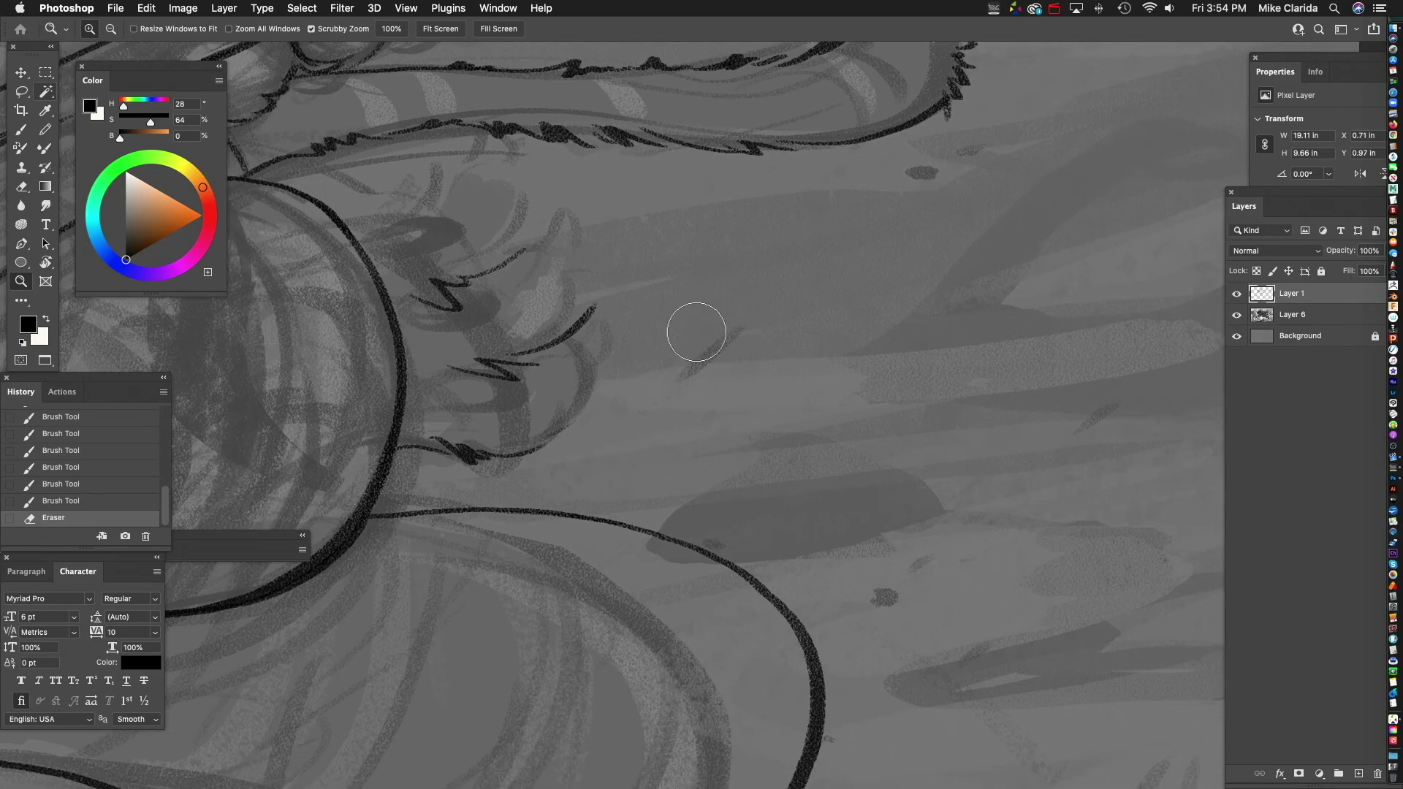
key(b)
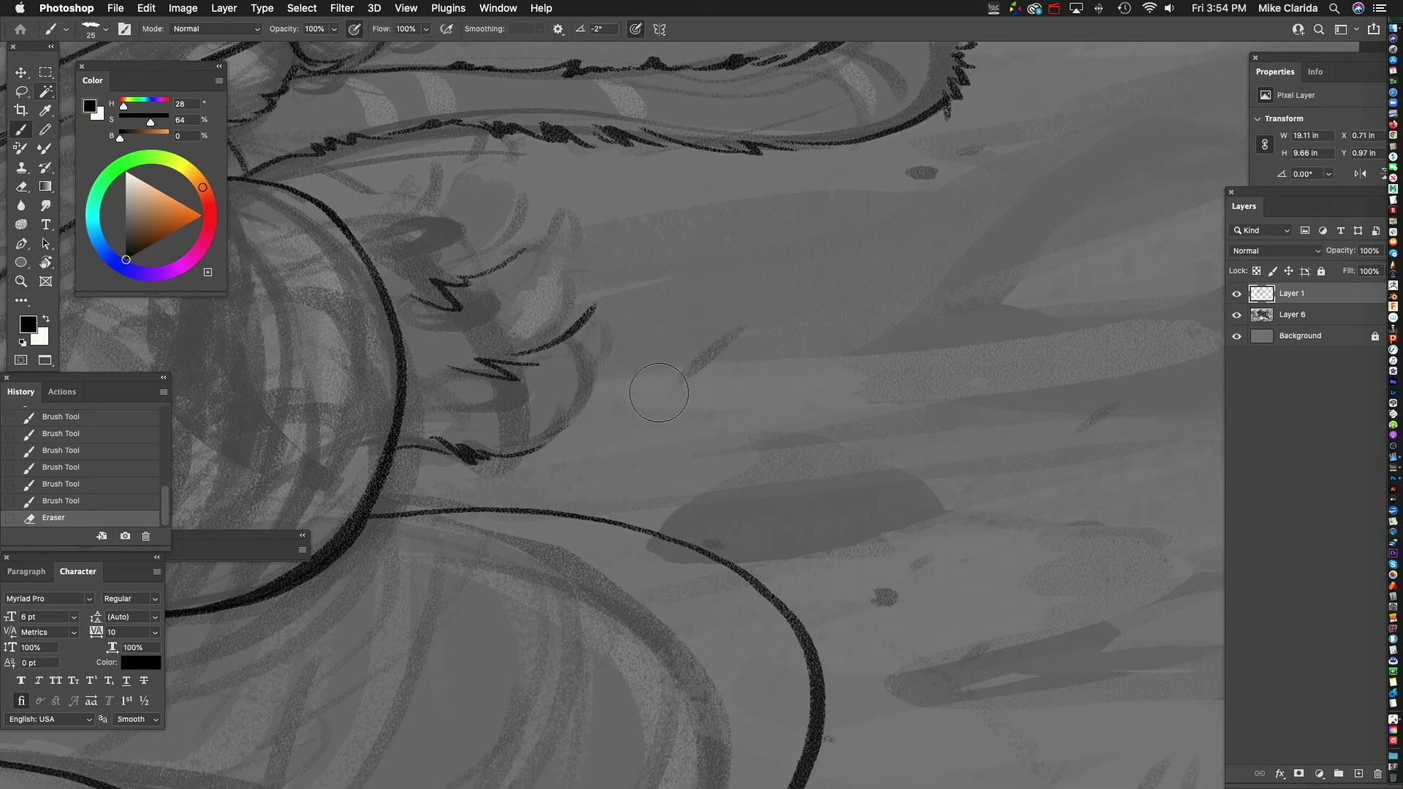
- Try short ink strokes around the lower toe of the raised rear paw
scroll(658, 423, left, 5)
drag(689, 414, 701, 415)
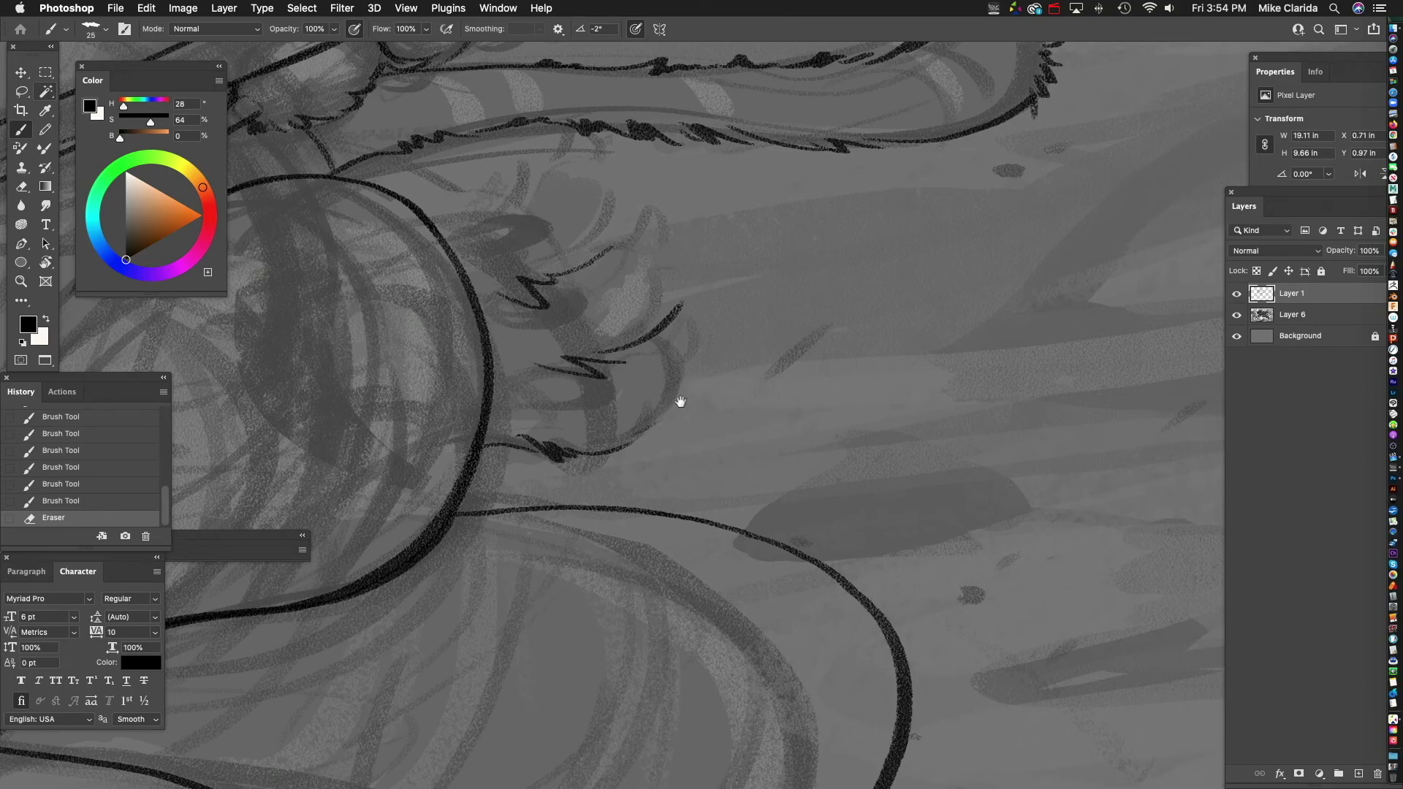
scroll(680, 401, left, 3)
scroll(680, 401, up, 3)
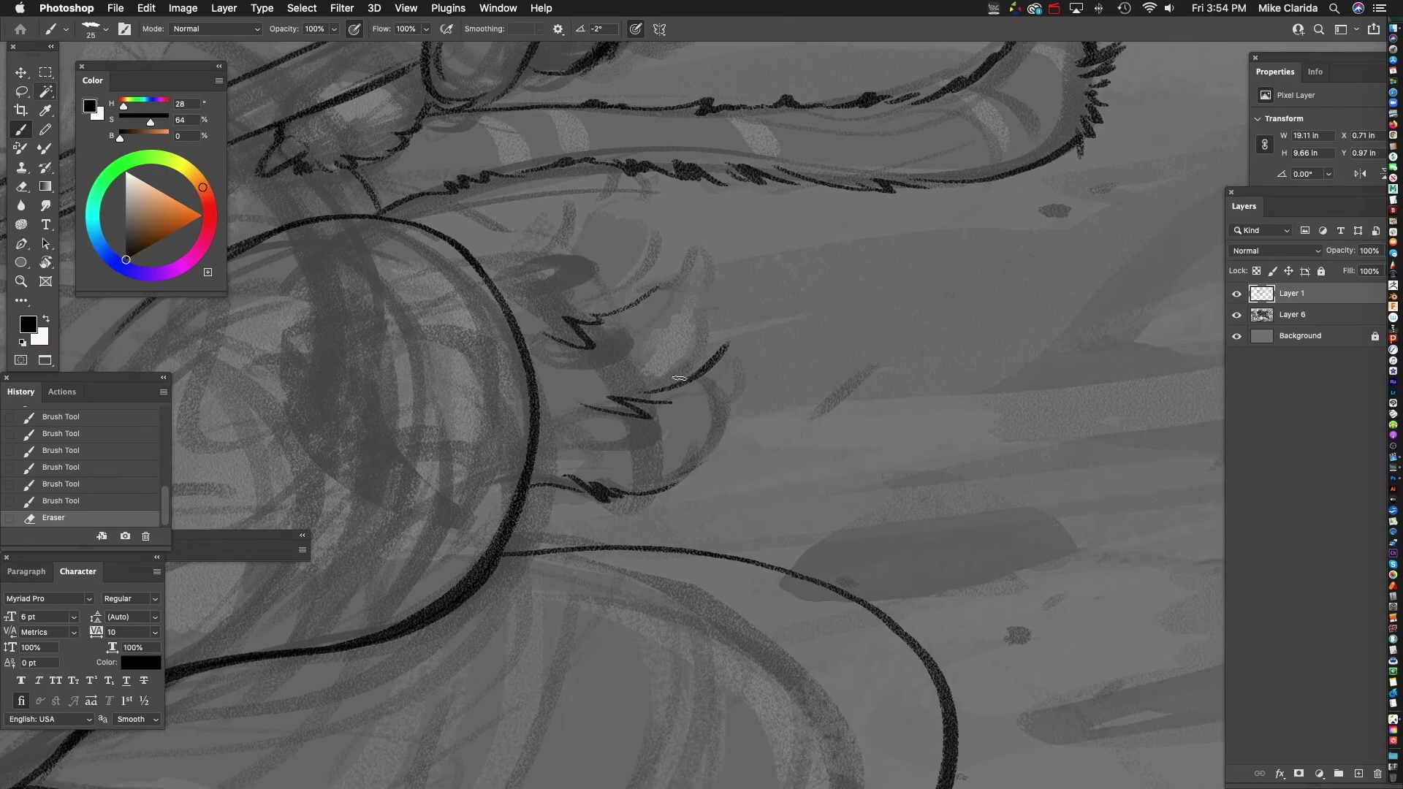
drag(730, 377, 790, 344)
key(z)
drag(736, 387, 726, 391)
scroll(725, 391, left, 3)
scroll(726, 391, down, 2)
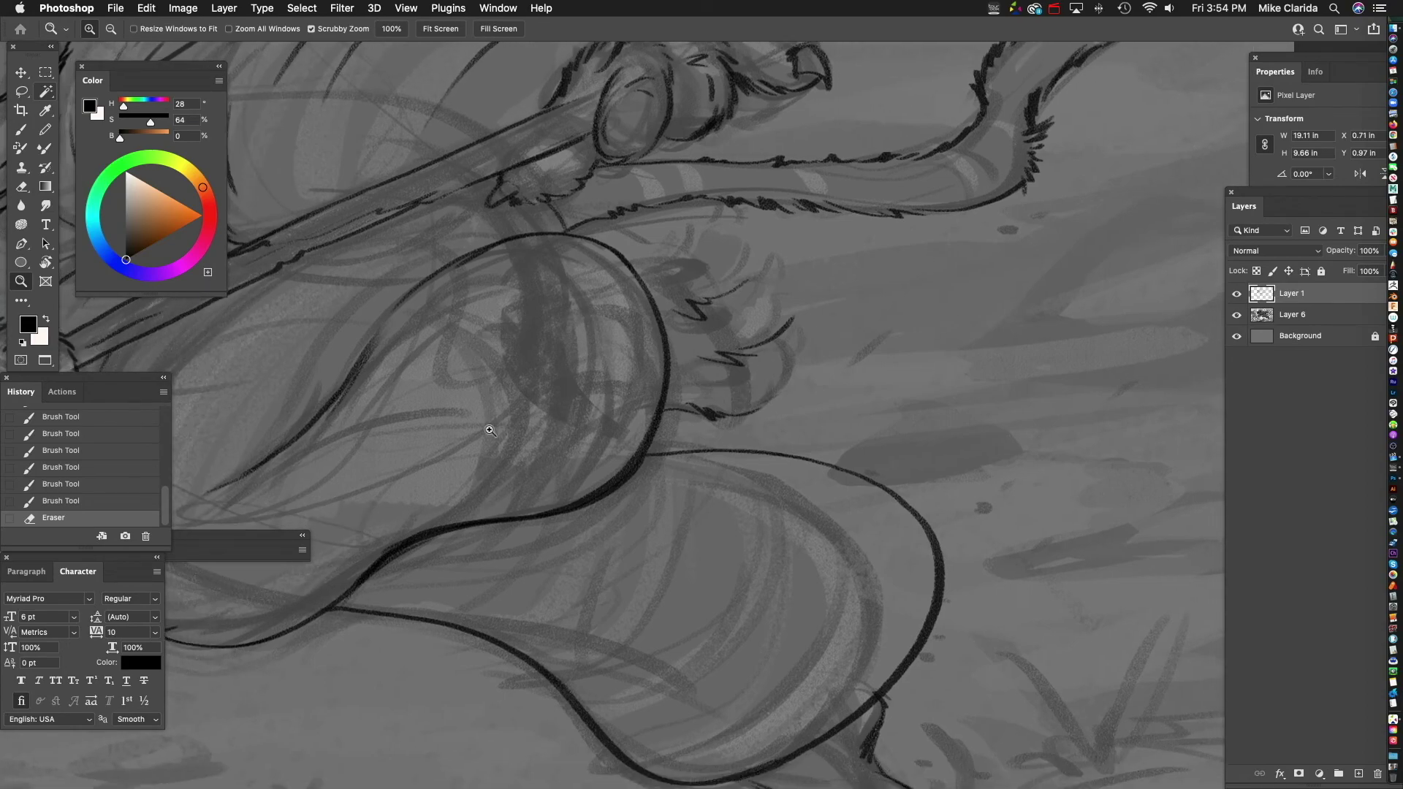
key(b)
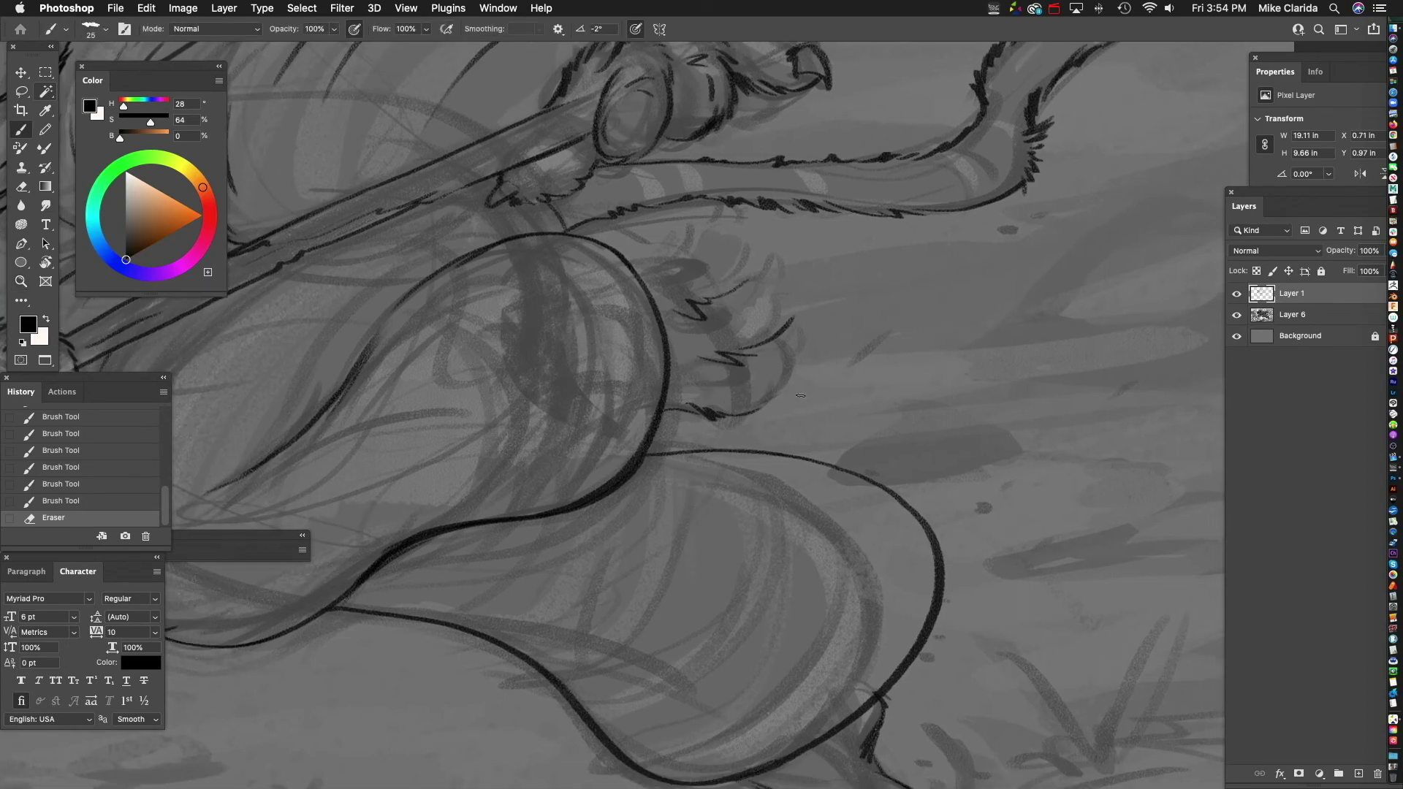
scroll(801, 396, left, 4)
scroll(800, 396, up, 4)
mouse_move(811, 311)
mouse_down()
mouse_move(830, 439)
mouse_move(851, 373)
mouse_up()
key(cmd+z)
drag(724, 530, 784, 457)
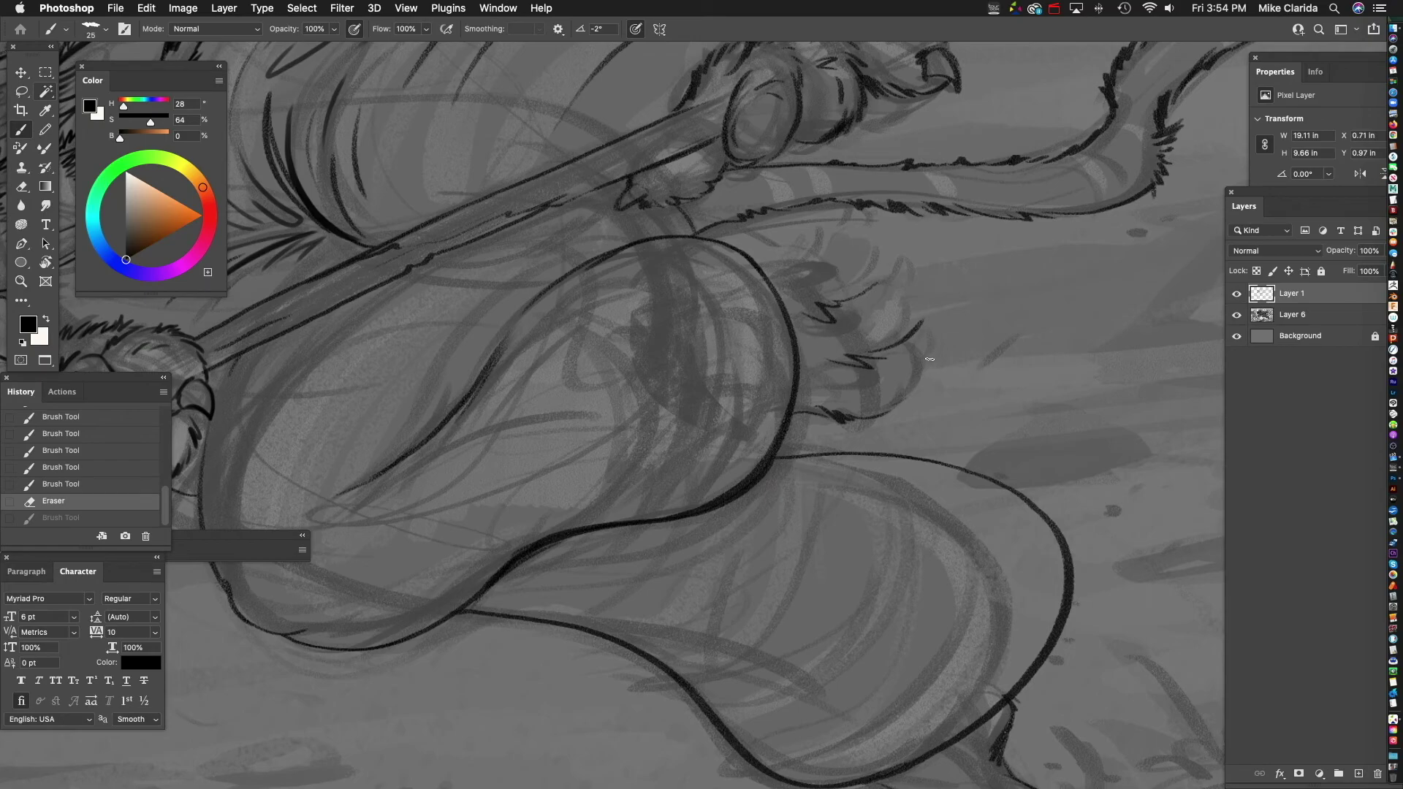
mouse_move(976, 309)
mouse_down()
mouse_move(866, 340)
mouse_move(774, 320)
mouse_move(742, 332)
mouse_move(753, 327)
mouse_move(755, 376)
mouse_up()
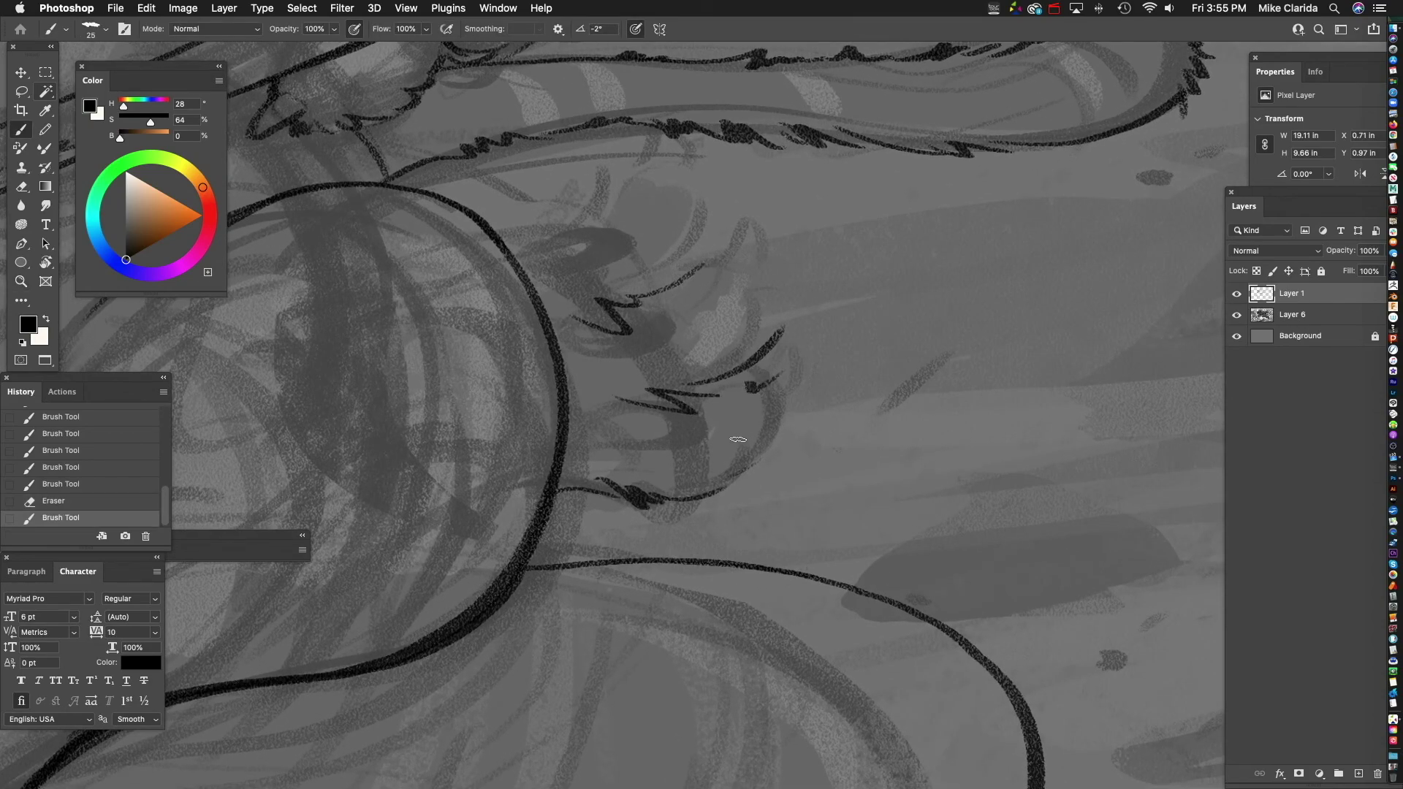
key(super+z)
- Erase the upper zigzag fur lines on the raised rear paw and sketch three stacked ellipses for its toes
scroll(774, 423, up, 3)
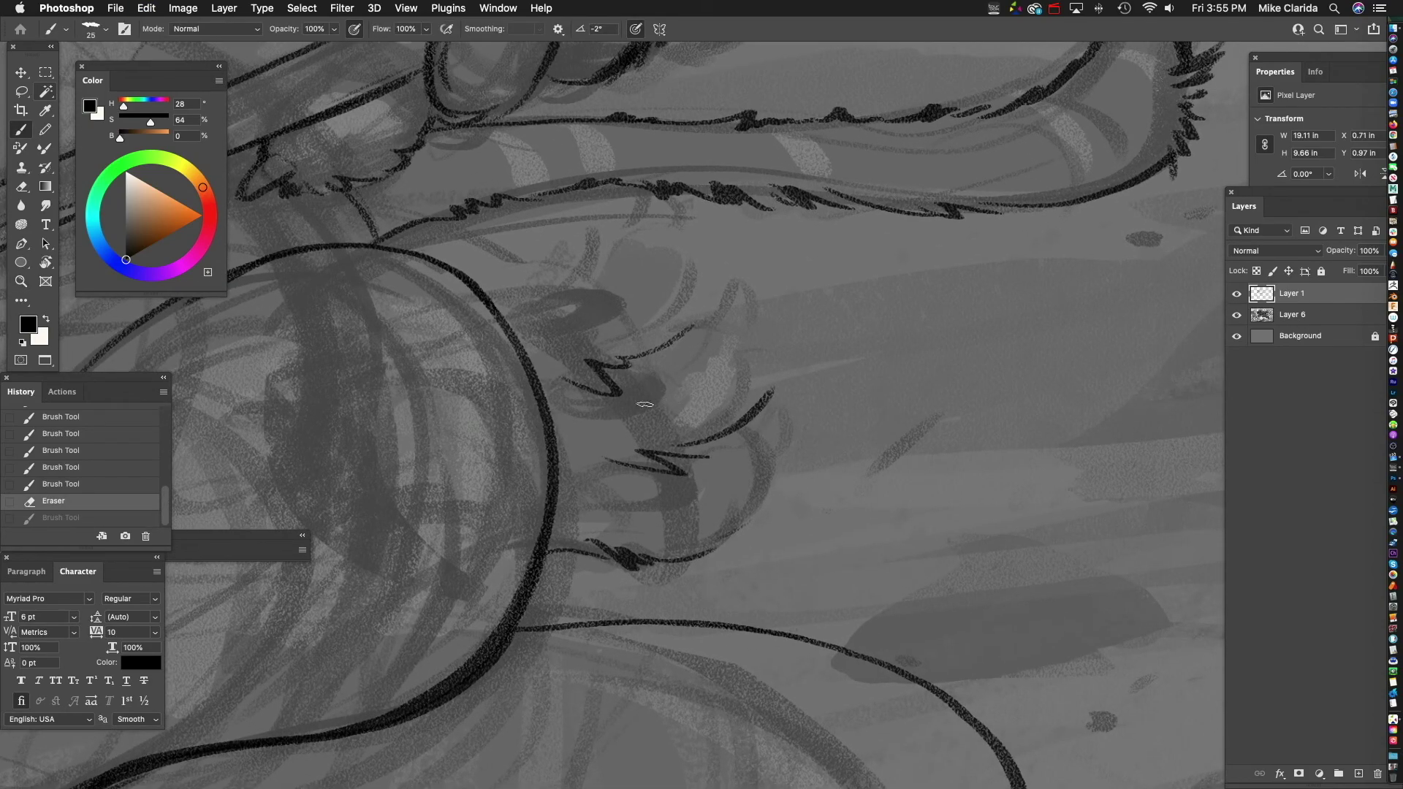
mouse_move(765, 417)
mouse_down()
mouse_move(803, 379)
mouse_move(751, 412)
mouse_move(728, 337)
mouse_move(678, 314)
mouse_move(589, 386)
mouse_move(605, 433)
mouse_move(677, 526)
mouse_move(750, 463)
mouse_move(706, 524)
mouse_move(805, 470)
mouse_move(716, 408)
mouse_move(700, 453)
mouse_move(686, 423)
mouse_move(716, 470)
mouse_move(663, 420)
mouse_move(743, 439)
mouse_move(640, 428)
mouse_move(741, 413)
mouse_move(666, 449)
mouse_move(661, 414)
mouse_move(745, 338)
mouse_move(645, 363)
mouse_move(711, 320)
mouse_move(692, 372)
mouse_move(647, 337)
mouse_move(734, 333)
mouse_up()
mouse_move(668, 254)
mouse_down()
mouse_move(595, 296)
mouse_move(668, 258)
mouse_up()
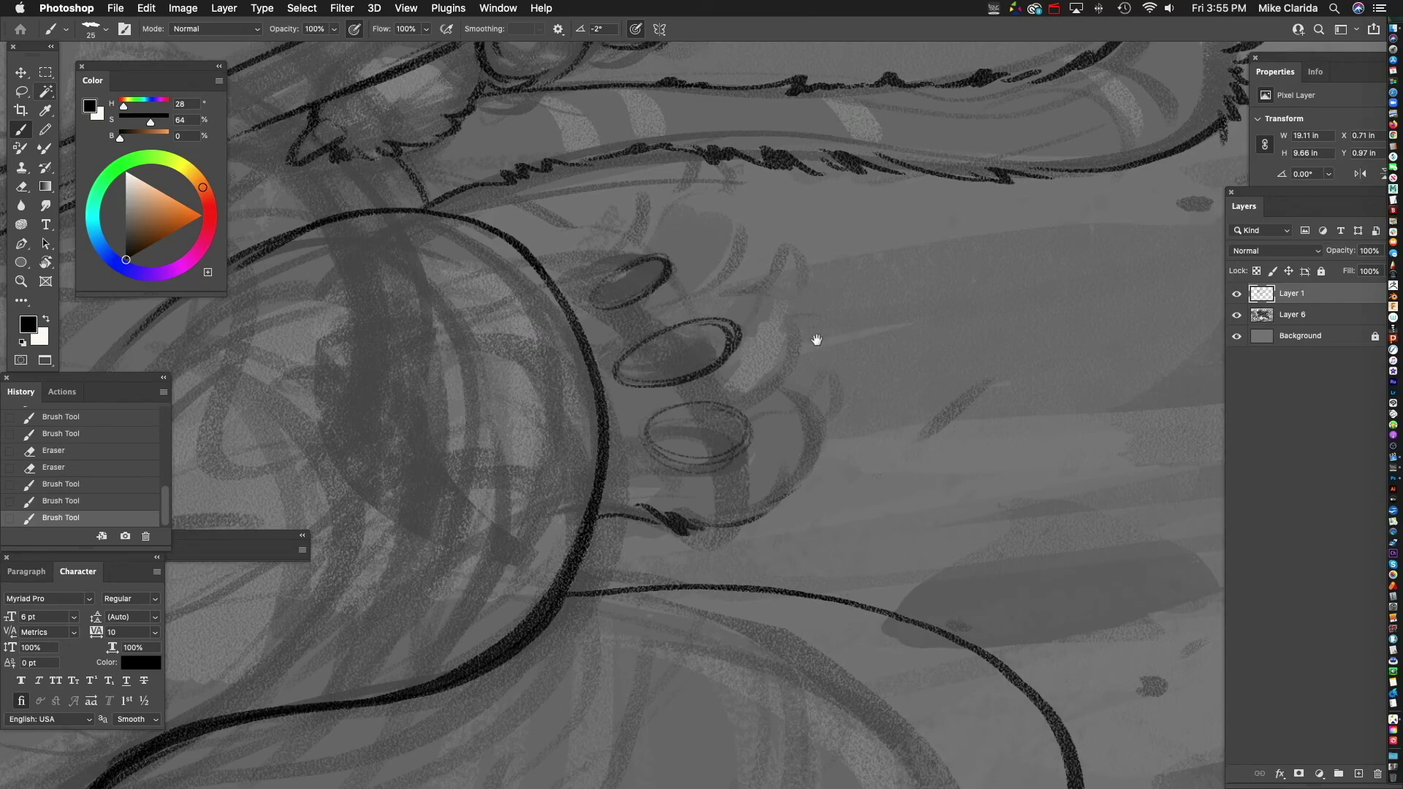
- Sketch large rounded outlines for the middle and lower toes of the raised rear paw, extending beyond the ellipses
drag(817, 339, 711, 400)
drag(517, 410, 630, 398)
mouse_move(625, 334)
mouse_down()
mouse_move(726, 342)
mouse_move(688, 305)
mouse_move(681, 448)
mouse_up()
scroll(792, 376, down, 5)
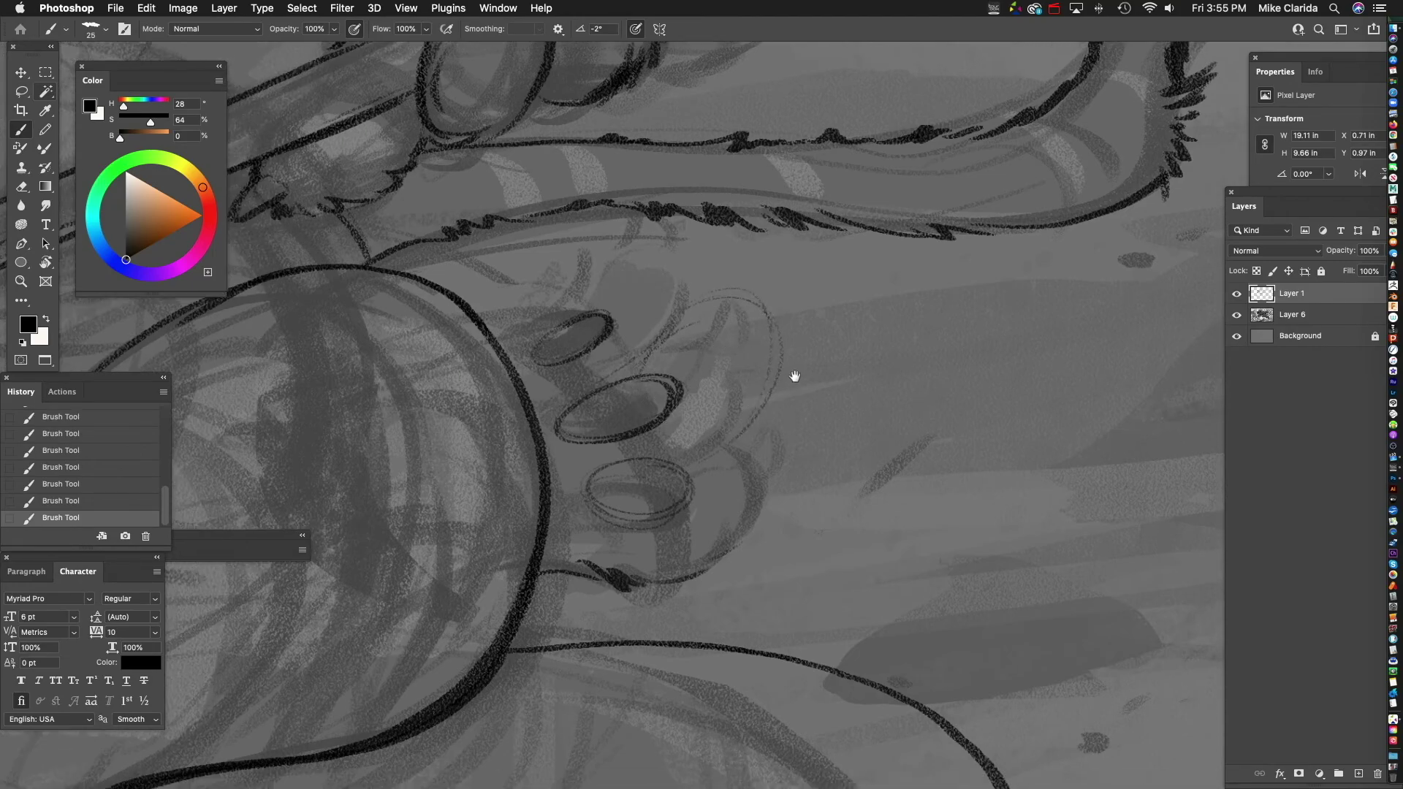
mouse_move(736, 335)
mouse_down()
mouse_move(795, 383)
mouse_move(776, 435)
mouse_up()
mouse_move(614, 506)
mouse_down()
mouse_move(683, 493)
mouse_move(775, 433)
mouse_move(744, 335)
mouse_up()
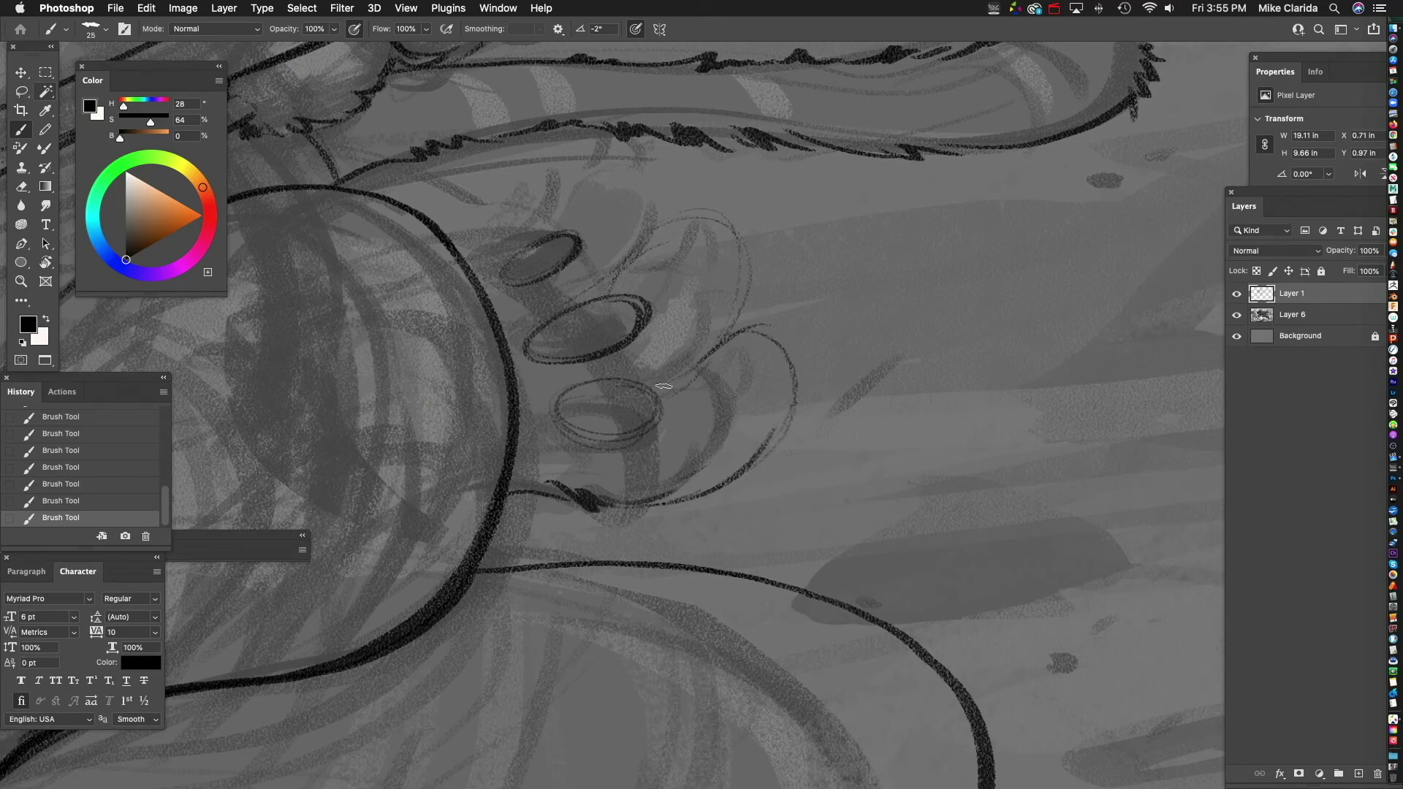
- Add curves wrapping around the toe ellipses and a light rounded outline for the raised paw's upper toe
drag(649, 371, 680, 402)
mouse_move(630, 315)
mouse_down()
mouse_move(697, 377)
mouse_move(728, 492)
mouse_up()
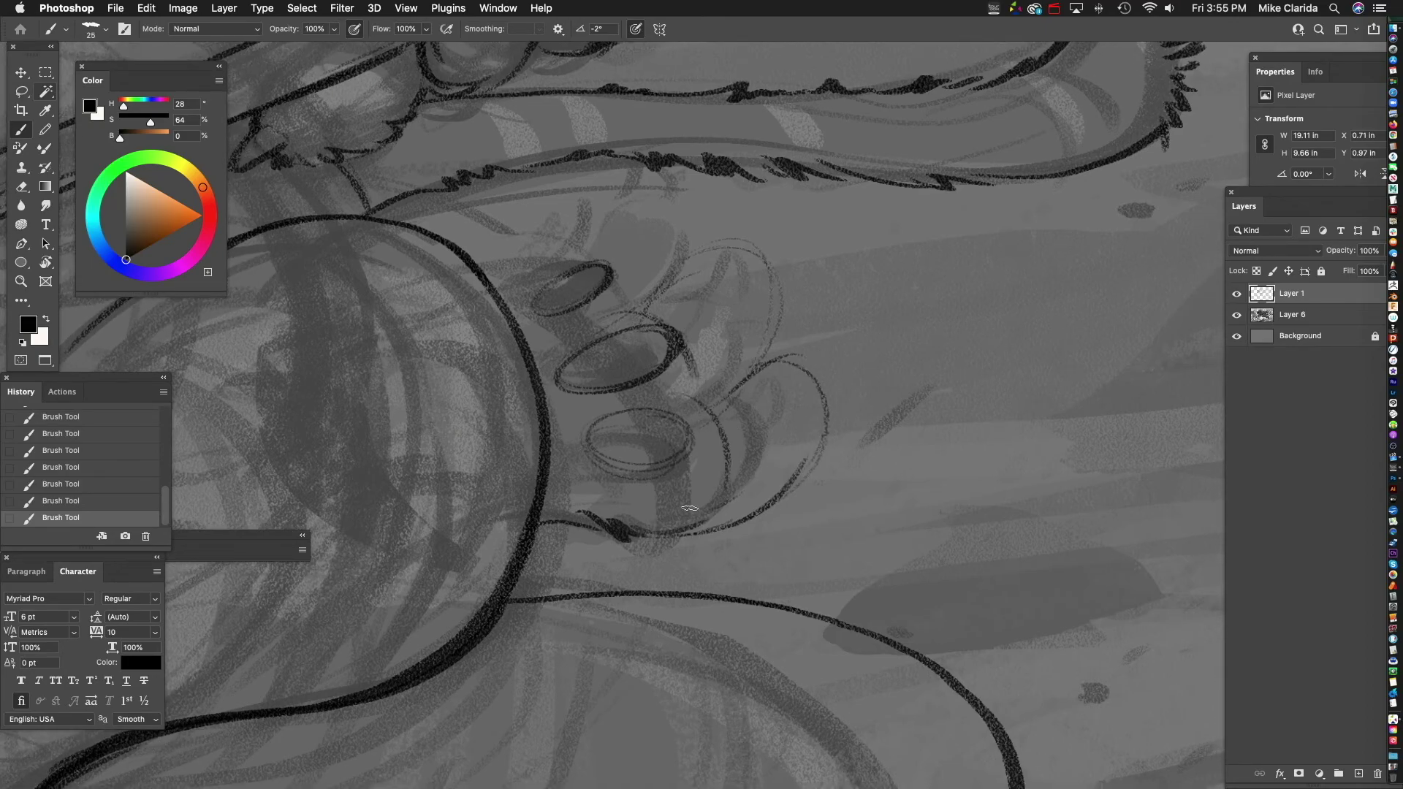
drag(756, 283, 821, 391)
mouse_move(632, 362)
mouse_down()
mouse_move(708, 422)
mouse_move(752, 365)
mouse_up()
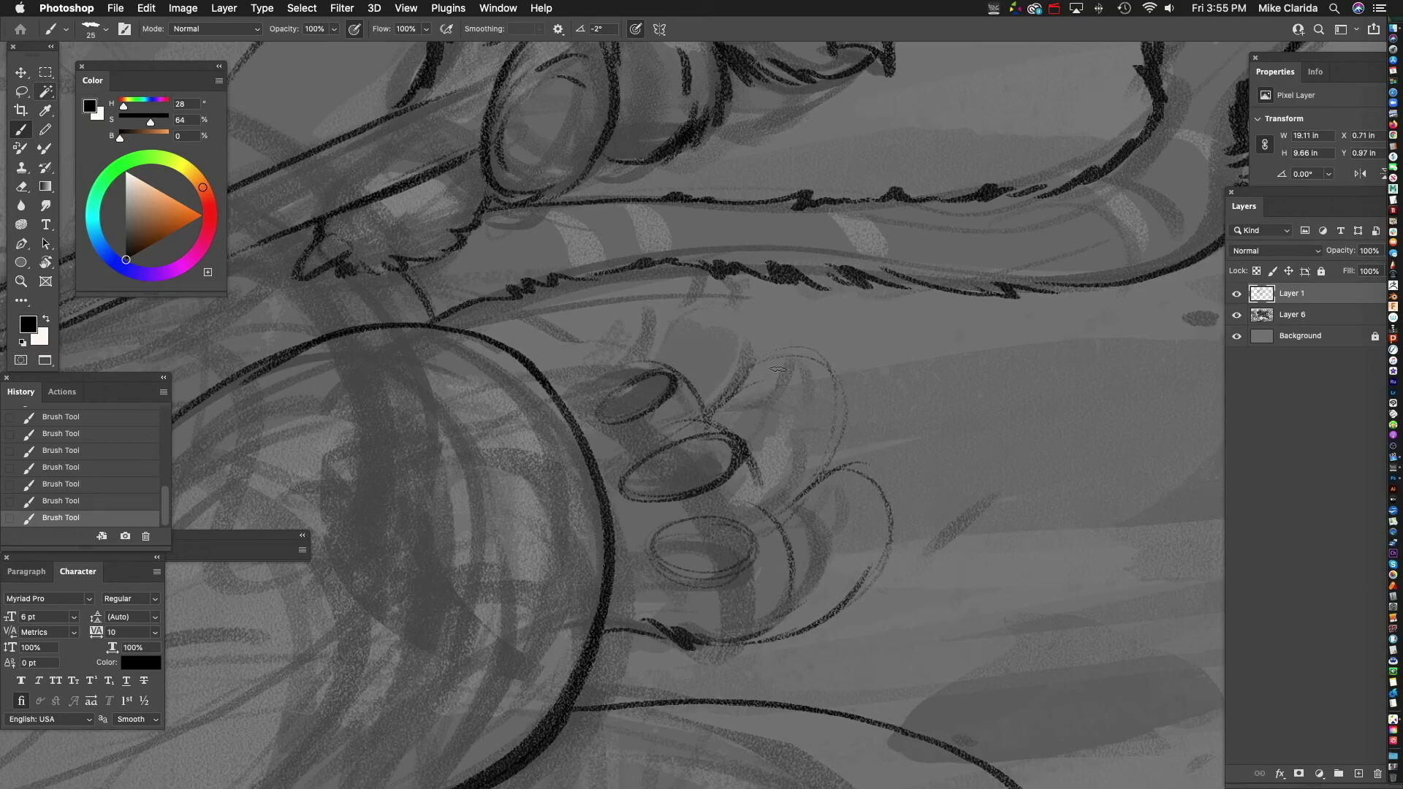
drag(585, 441, 954, 345)
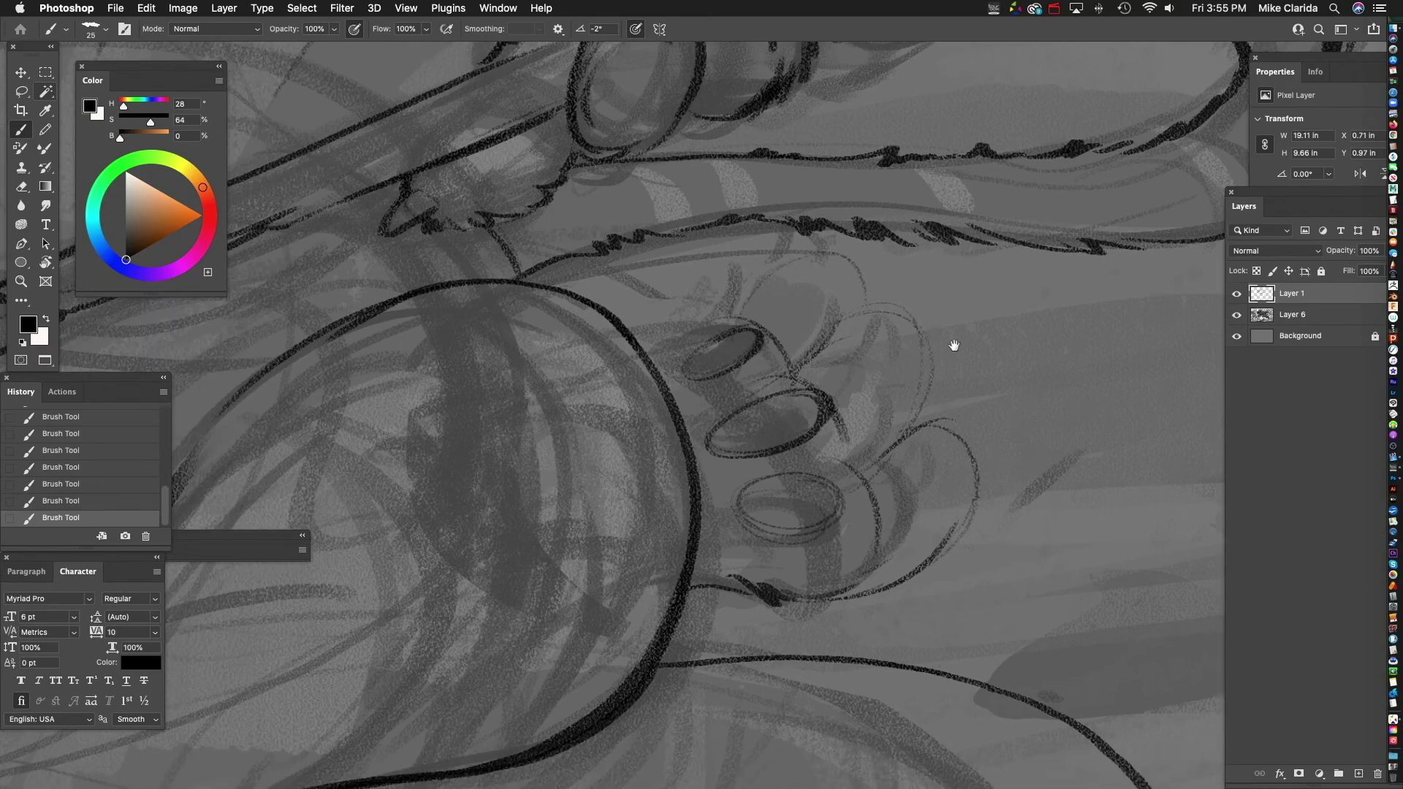
- Sketch curved claws on the middle and upper toes of the raised rear paw
drag(774, 465, 793, 449)
drag(674, 339, 753, 309)
mouse_move(843, 574)
mouse_down()
mouse_move(735, 426)
mouse_move(585, 430)
mouse_move(621, 430)
mouse_up()
key(z)
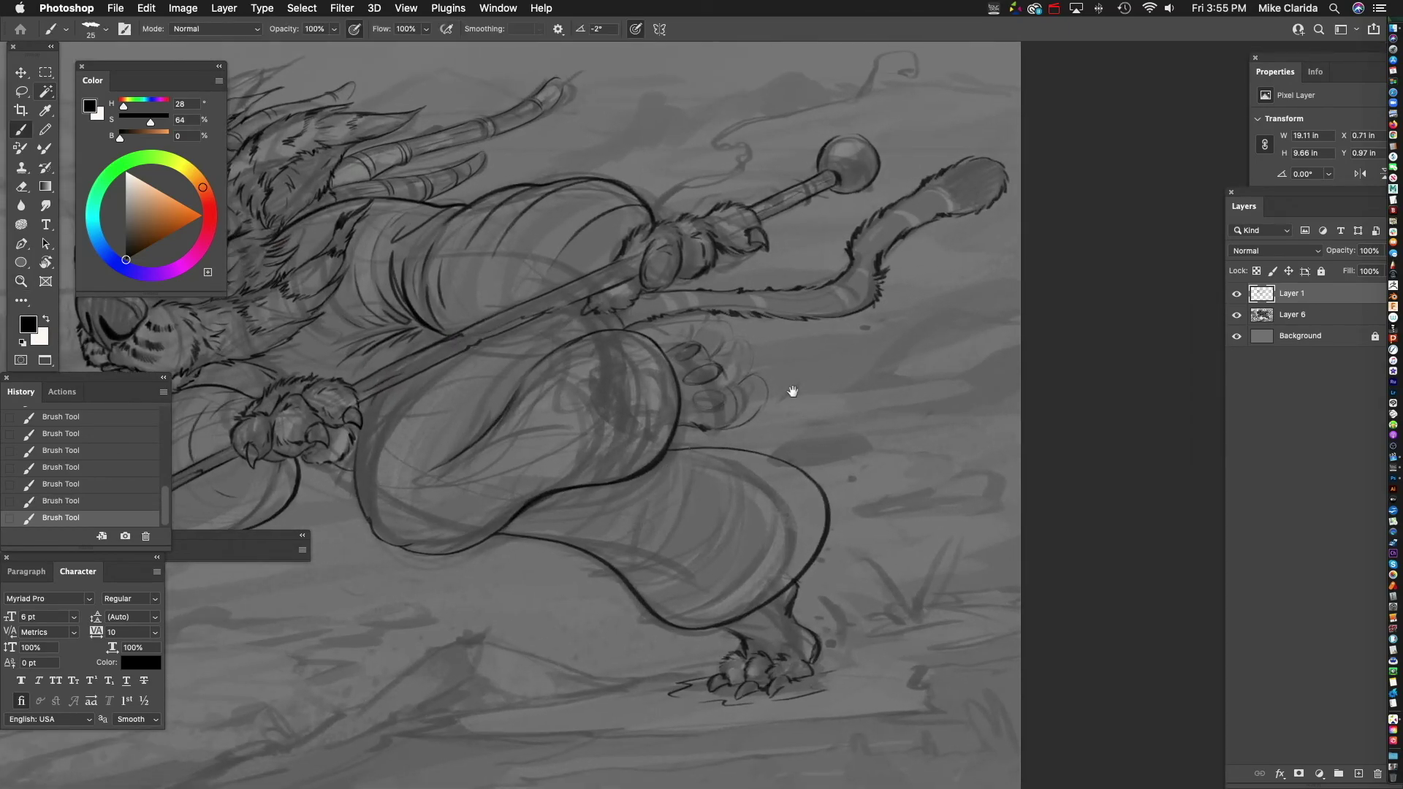
key(z)
mouse_move(718, 393)
mouse_down()
mouse_move(799, 365)
mouse_move(760, 424)
mouse_up()
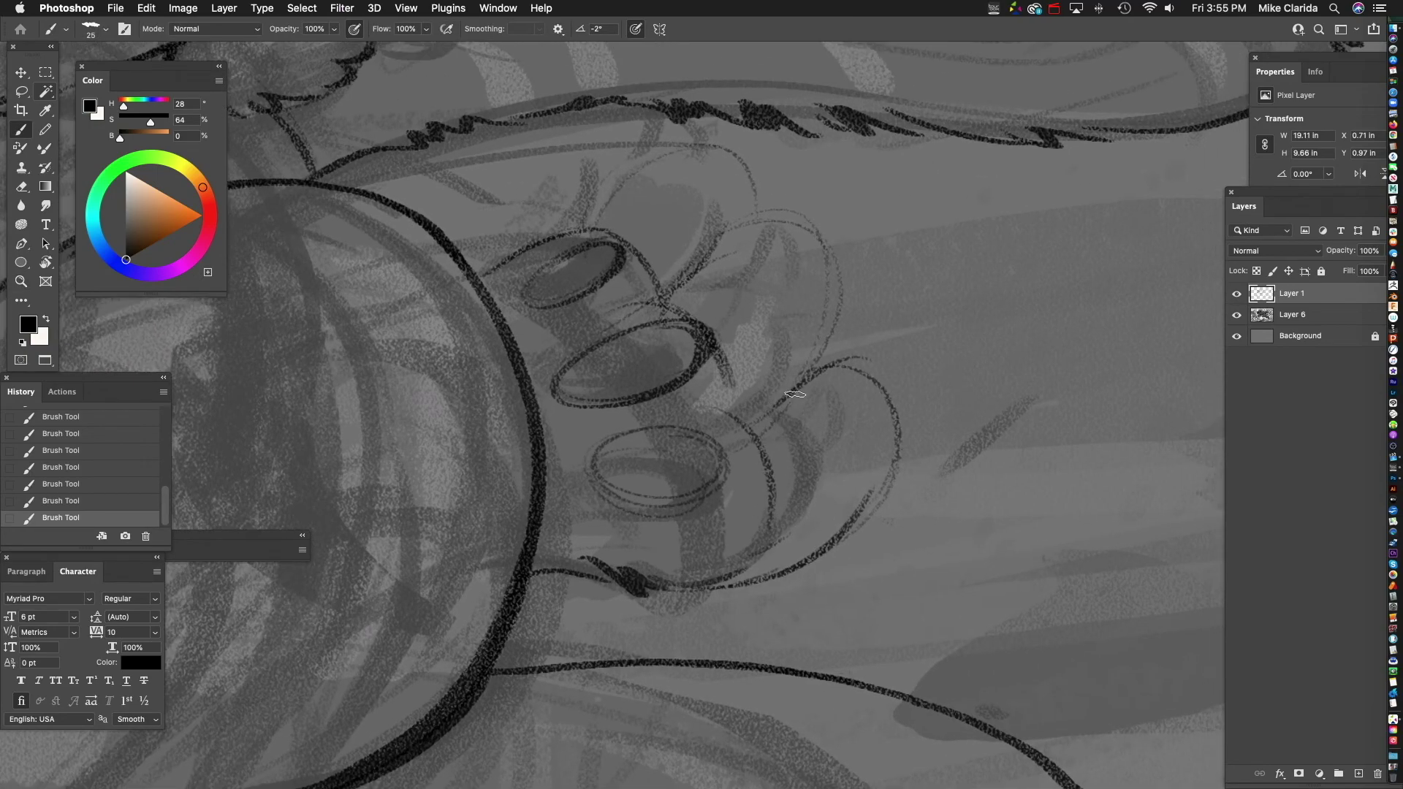
scroll(821, 407, up, 2)
scroll(821, 407, right, 2)
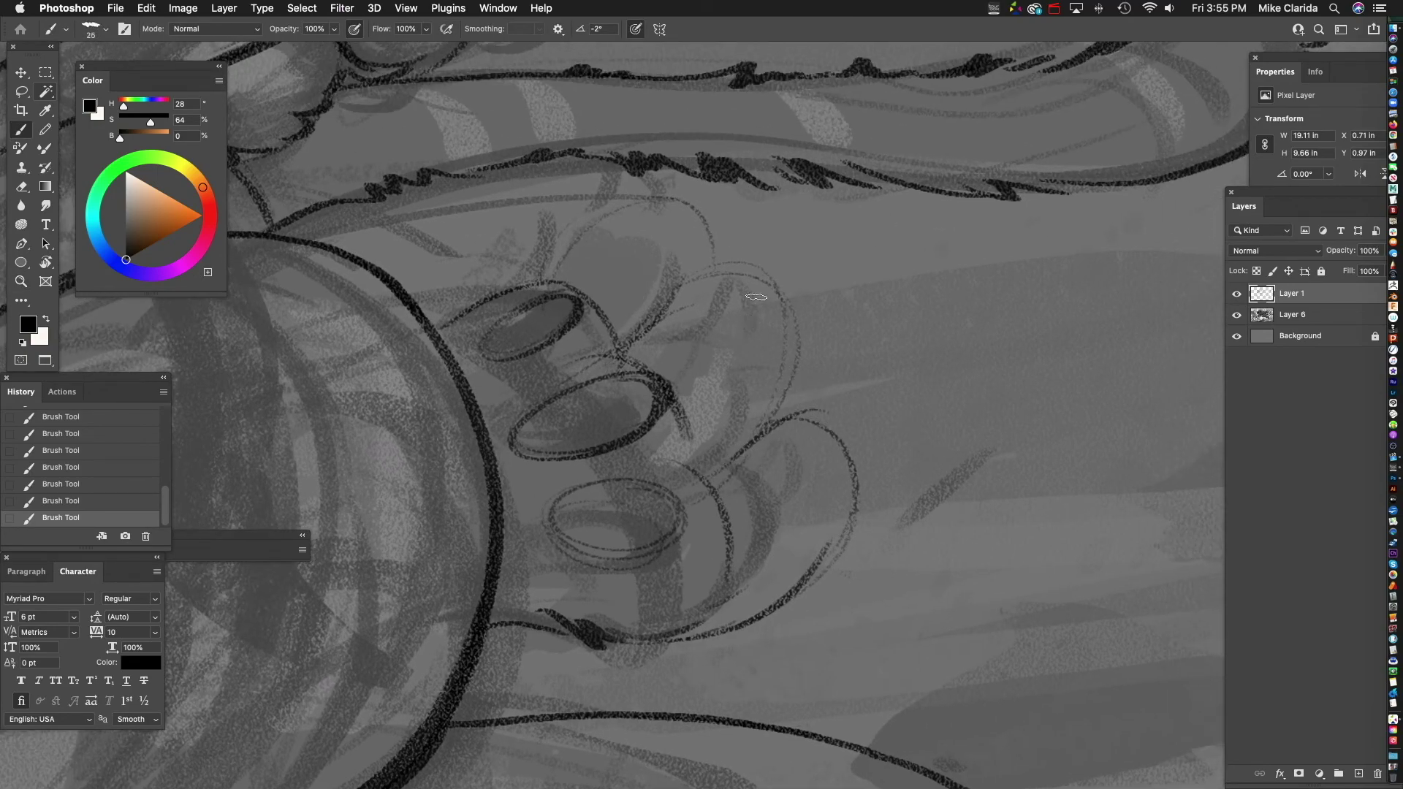
drag(789, 336, 748, 419)
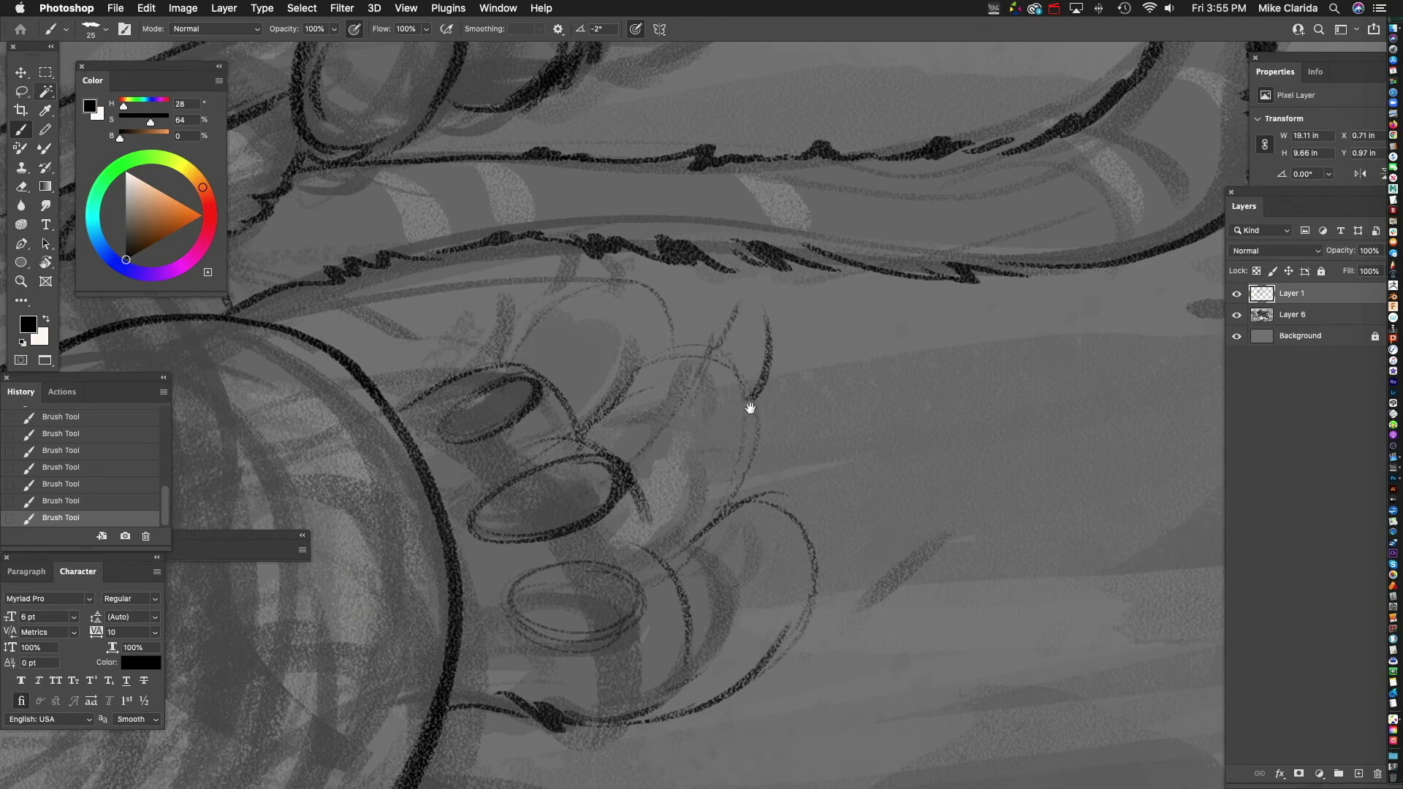
scroll(735, 402, up, 2)
scroll(734, 402, left, 2)
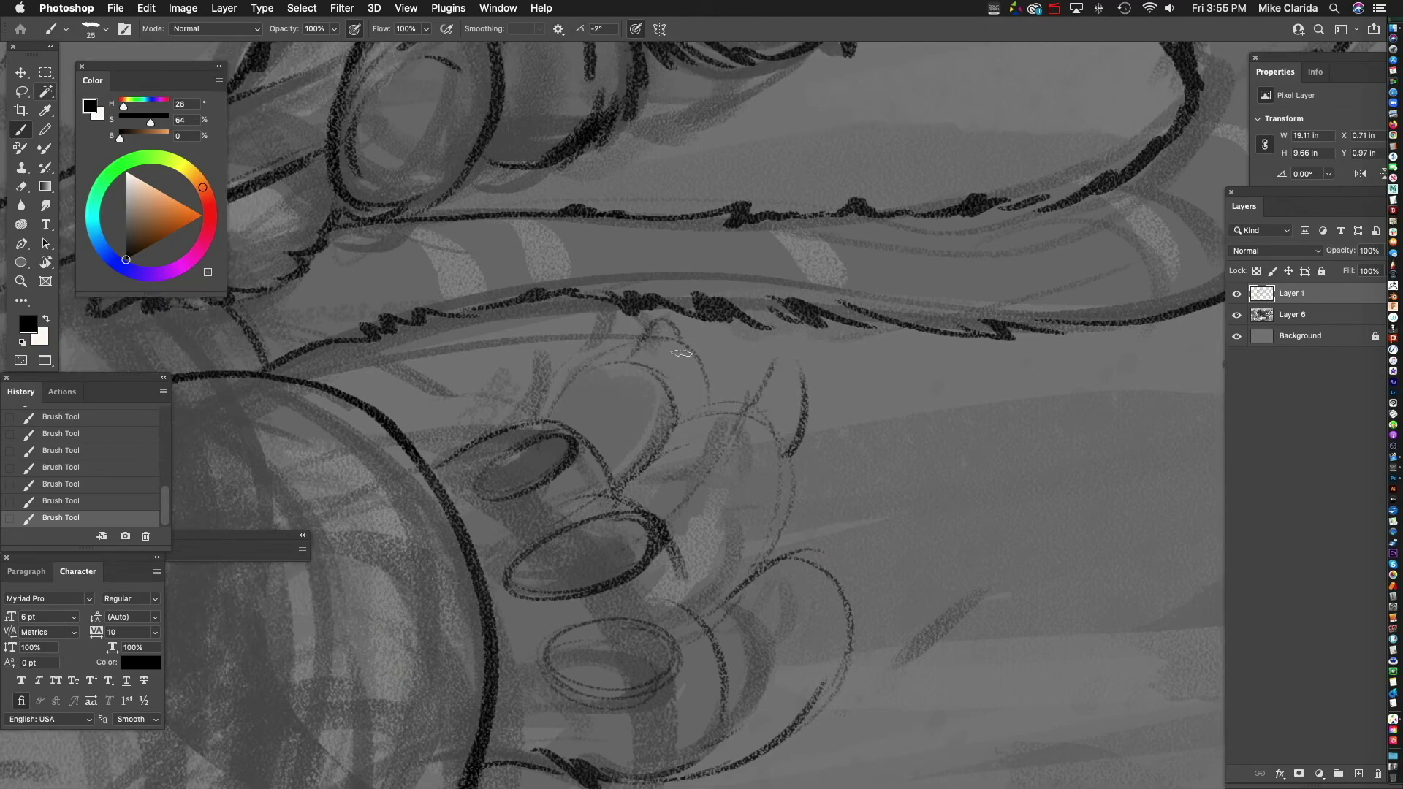
- Sketch a curved, pointed claw on the lower toe of the raised rear paw
scroll(785, 388, down, 4)
scroll(785, 388, right, 2)
mouse_move(755, 424)
mouse_down()
mouse_move(807, 376)
mouse_move(808, 442)
mouse_up()
scroll(734, 570, down, 1)
scroll(734, 570, left, 1)
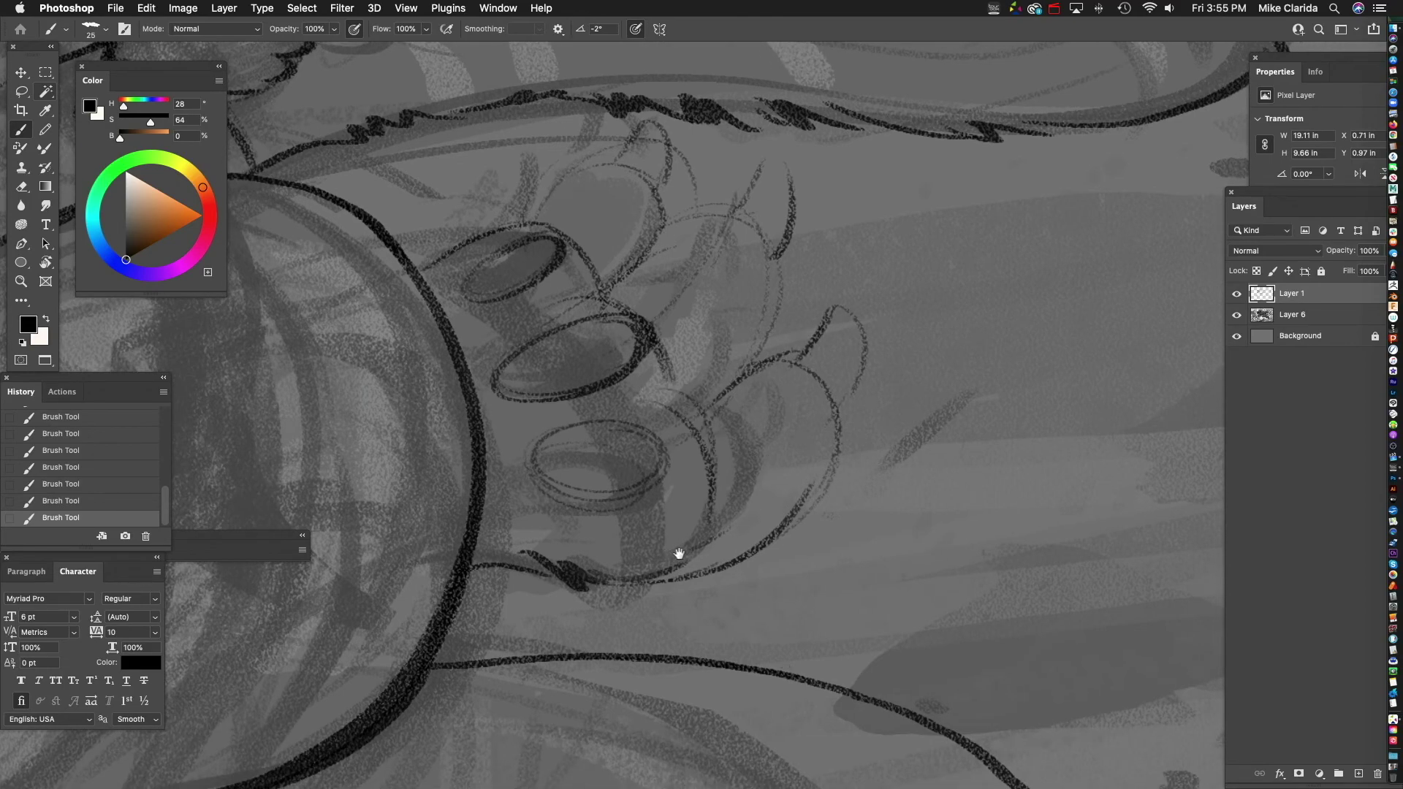
- Ink short fur tufts along the raised paw's underside and around the upper and outer edges of its lower toe
scroll(673, 557, down, 4)
scroll(673, 557, left, 2)
mouse_move(531, 456)
mouse_down()
mouse_move(659, 469)
mouse_move(673, 455)
mouse_move(753, 471)
mouse_up()
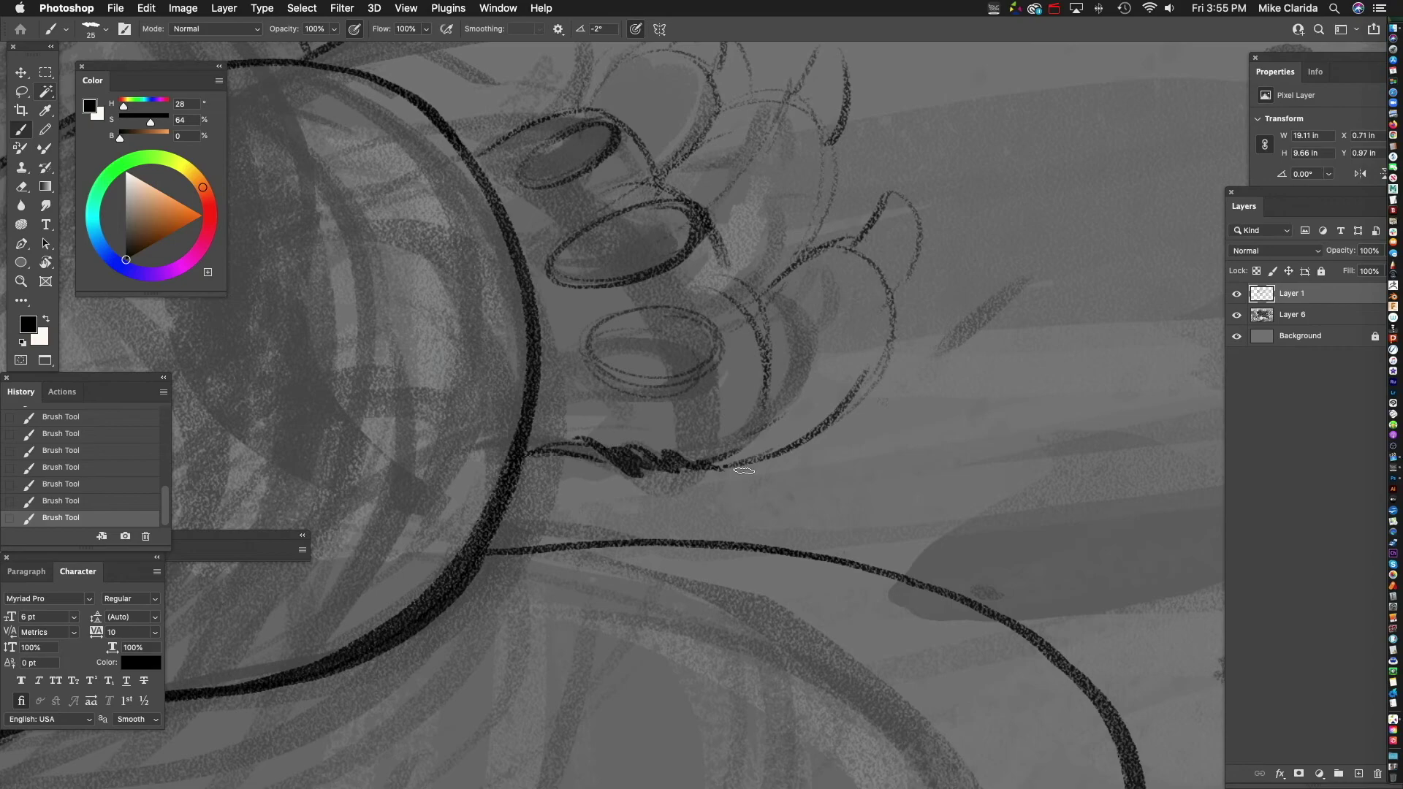
scroll(794, 441, up, 3)
scroll(794, 442, right, 3)
mouse_move(680, 367)
mouse_down()
mouse_move(739, 319)
mouse_move(802, 339)
mouse_move(746, 303)
mouse_up()
scroll(758, 307, down, 1)
scroll(759, 307, right, 1)
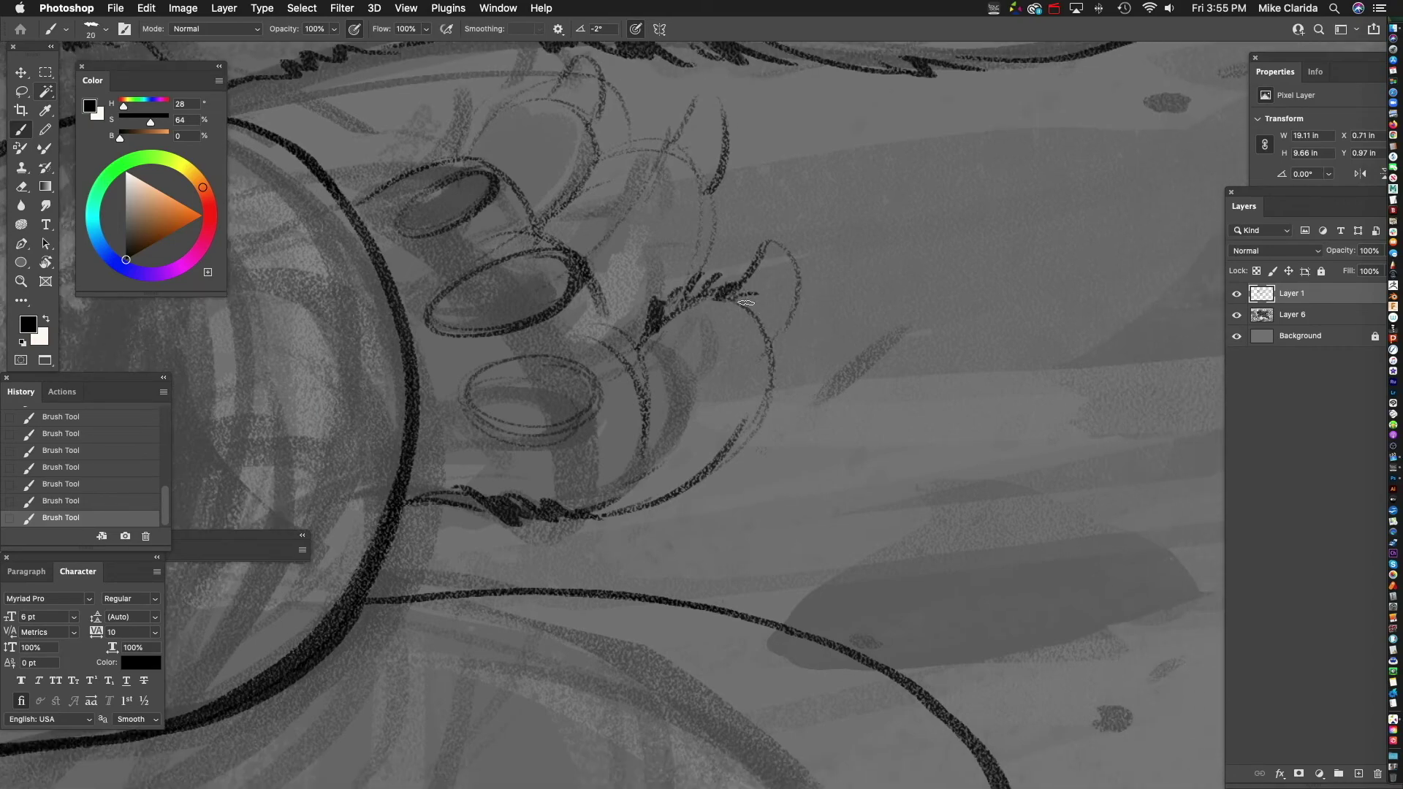
mouse_move(788, 355)
mouse_down()
mouse_move(752, 283)
mouse_move(708, 279)
mouse_move(708, 361)
mouse_up()
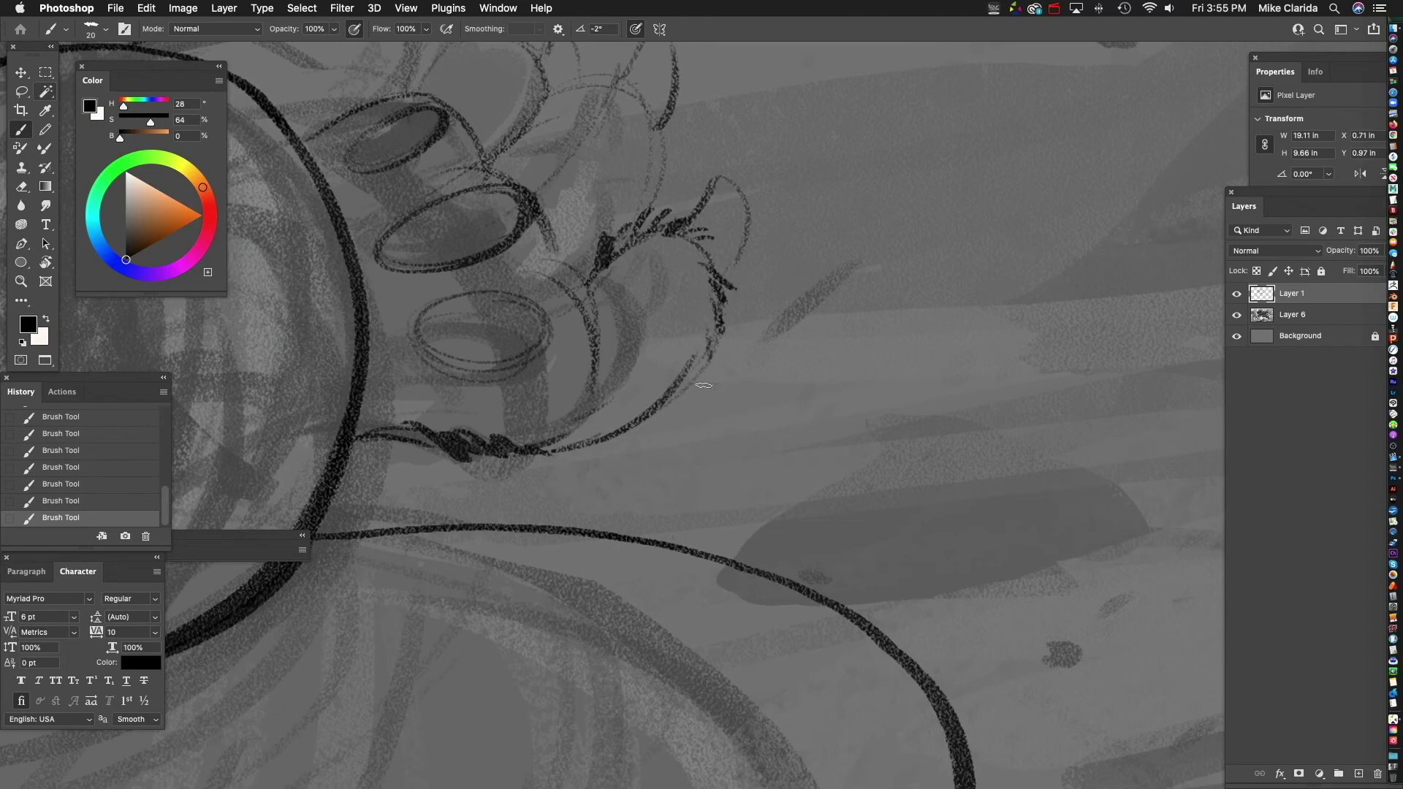
drag(704, 237, 764, 396)
scroll(722, 382, up, 1)
scroll(722, 381, left, 1)
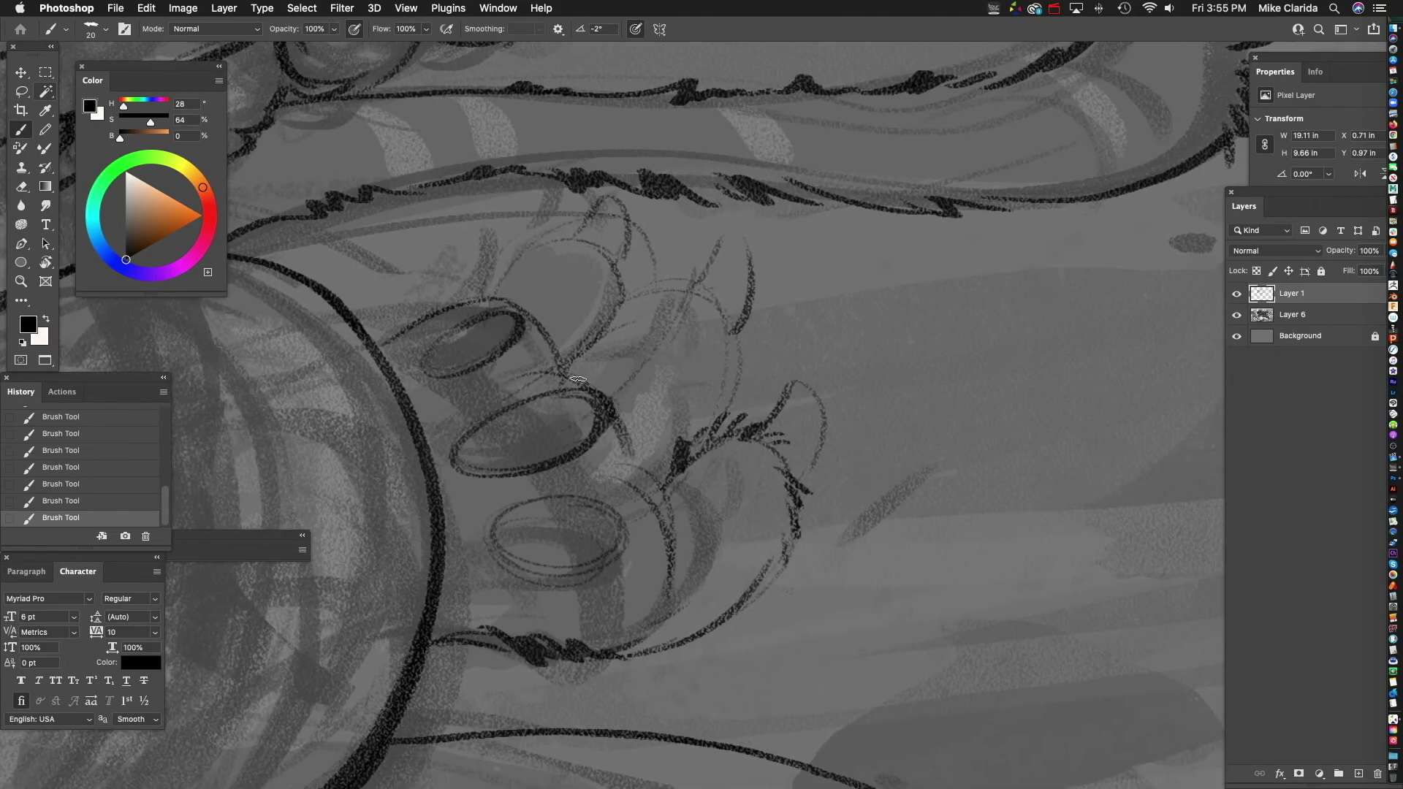
- Ink fur strokes in the gap between the upper and middle toes and along both toes' upper edges
mouse_move(576, 378)
mouse_down()
mouse_move(630, 295)
mouse_move(684, 273)
mouse_up()
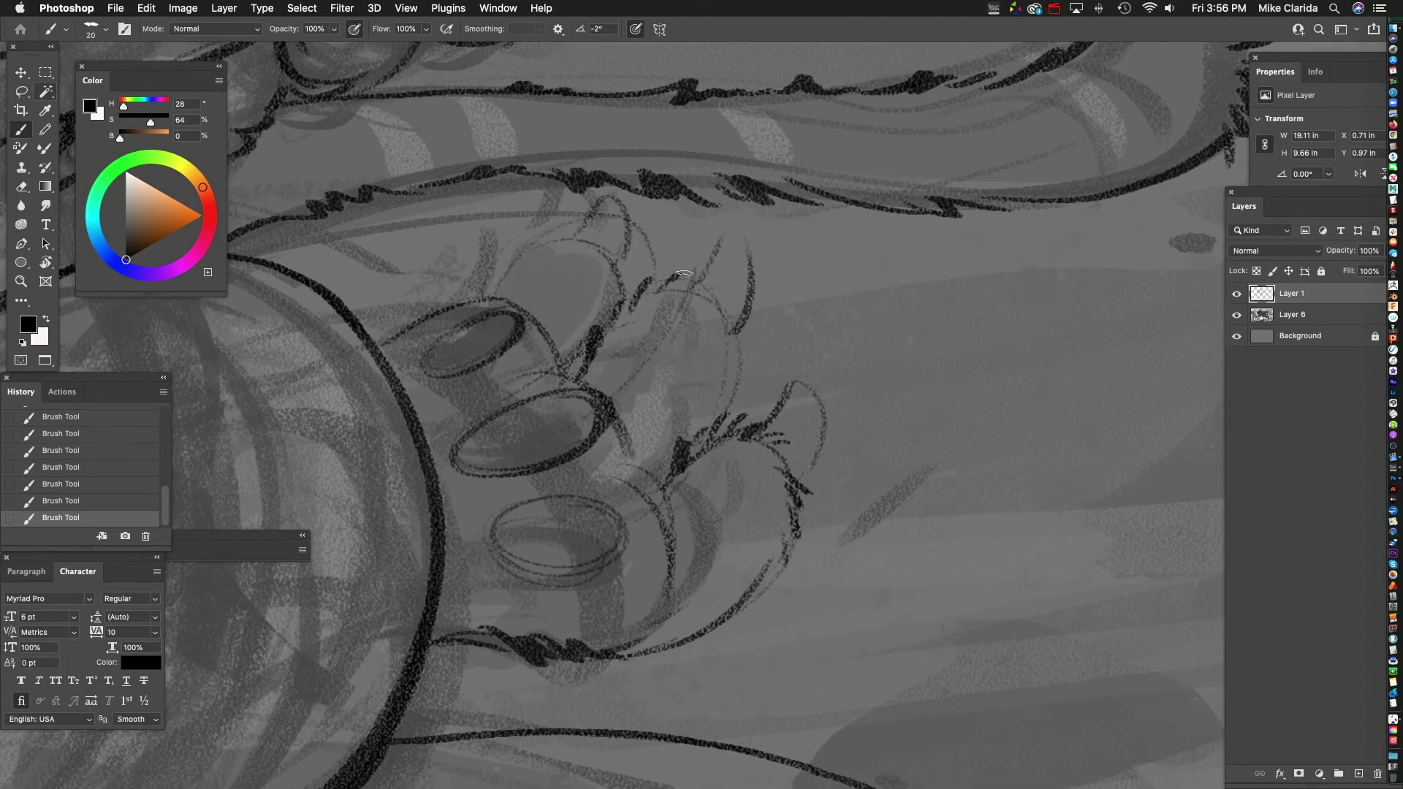
drag(822, 339, 869, 376)
mouse_move(511, 340)
mouse_down()
mouse_move(577, 281)
mouse_move(657, 268)
mouse_up()
scroll(831, 443, down, 1)
scroll(831, 444, left, 1)
scroll(831, 443, down, 4)
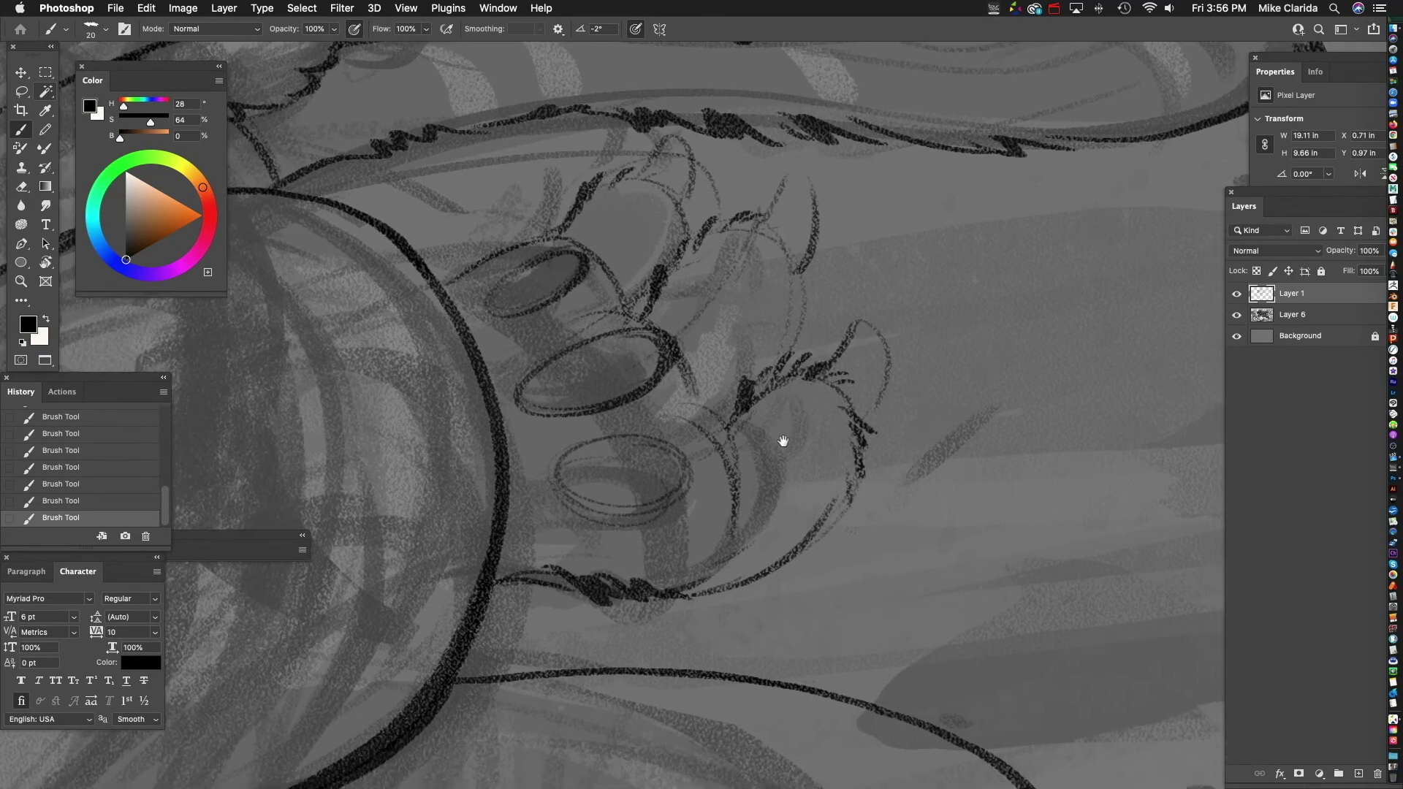
- Ink a furry outer edge on the middle toe, running from its claw down to the lower toe
scroll(867, 322, up, 1)
scroll(867, 322, right, 2)
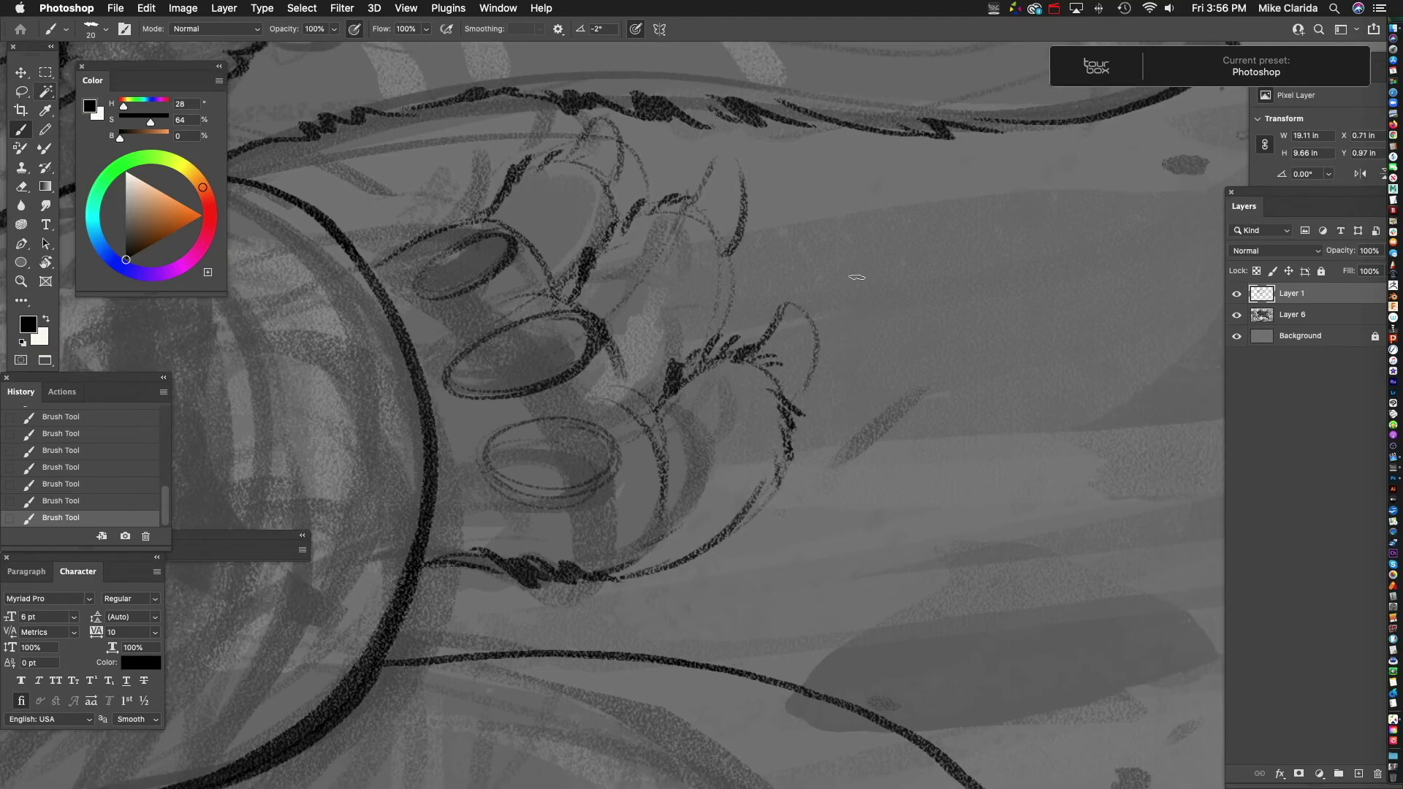
mouse_move(726, 255)
mouse_down()
mouse_move(744, 280)
mouse_move(733, 337)
mouse_up()
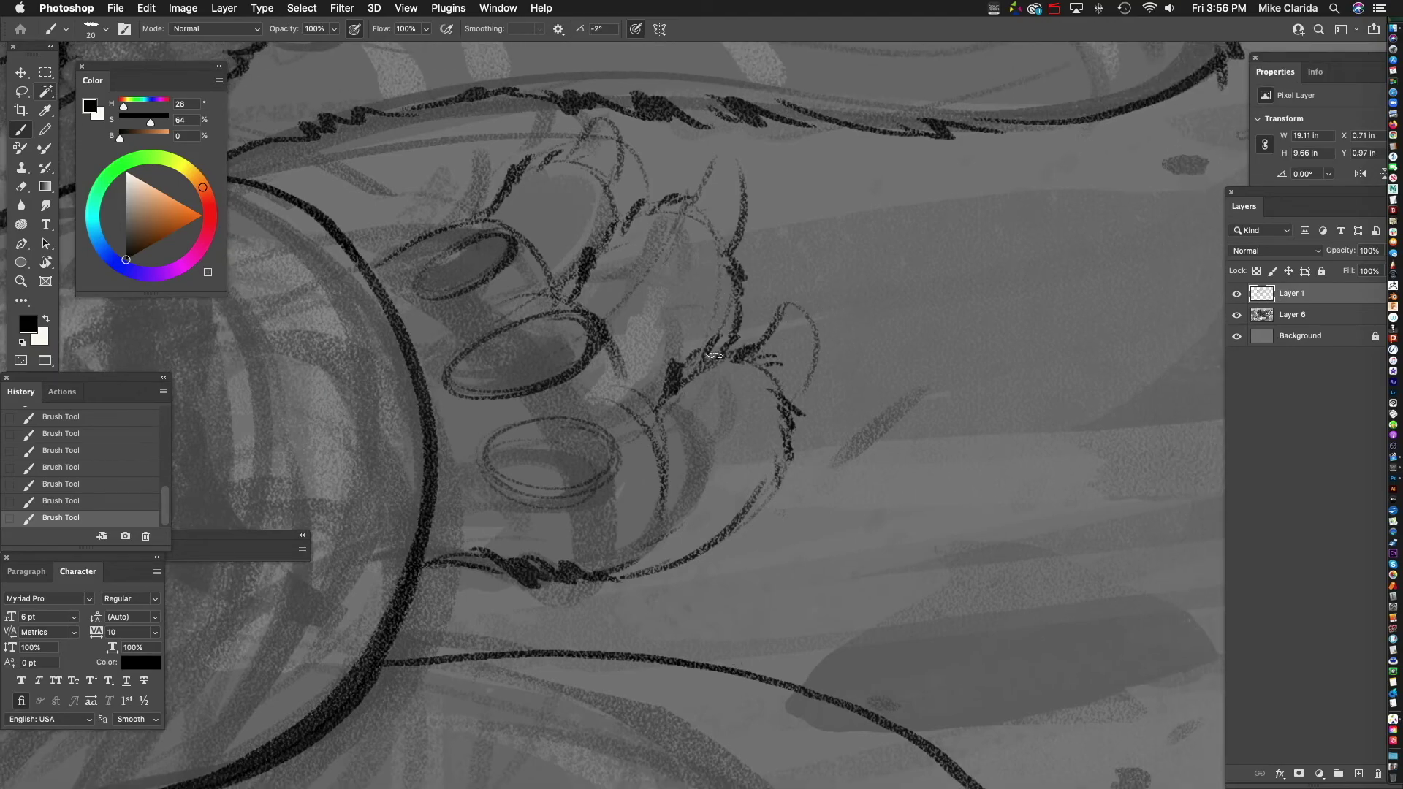
drag(772, 392, 790, 480)
- Ink the middle and lower claws with darker outlines and add fur tufts above the uppermost toe pad
mouse_move(691, 290)
mouse_down()
mouse_move(730, 243)
mouse_move(760, 309)
mouse_move(752, 344)
mouse_up()
mouse_move(822, 402)
mouse_down()
mouse_move(726, 264)
mouse_move(714, 307)
mouse_move(732, 400)
mouse_move(823, 545)
mouse_move(787, 421)
mouse_move(838, 337)
mouse_up()
drag(747, 358, 828, 448)
mouse_move(508, 378)
mouse_down()
mouse_move(545, 340)
mouse_move(618, 321)
mouse_move(684, 256)
mouse_move(760, 294)
mouse_up()
drag(822, 428, 812, 335)
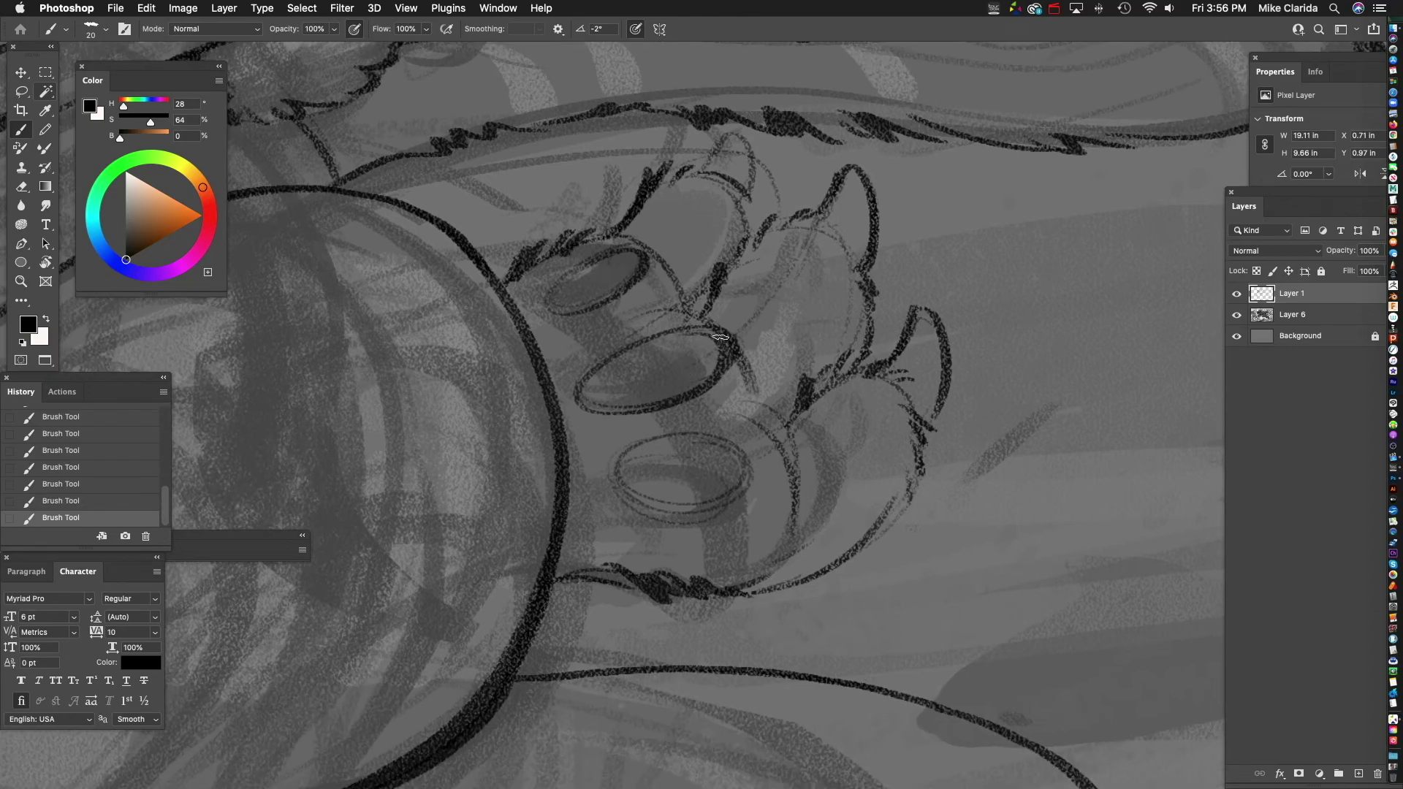
- Darken the outlines of the three oval toe pads and add a fold line above the middle pad
mouse_move(644, 238)
mouse_down()
mouse_move(683, 302)
mouse_move(628, 302)
mouse_up()
drag(774, 453, 795, 378)
drag(800, 307, 694, 325)
drag(784, 384, 846, 318)
mouse_move(752, 273)
mouse_down()
mouse_move(855, 307)
mouse_move(822, 268)
mouse_up()
drag(740, 286, 734, 345)
mouse_move(906, 367)
mouse_down()
mouse_move(681, 460)
mouse_move(630, 505)
mouse_up()
drag(760, 392, 805, 360)
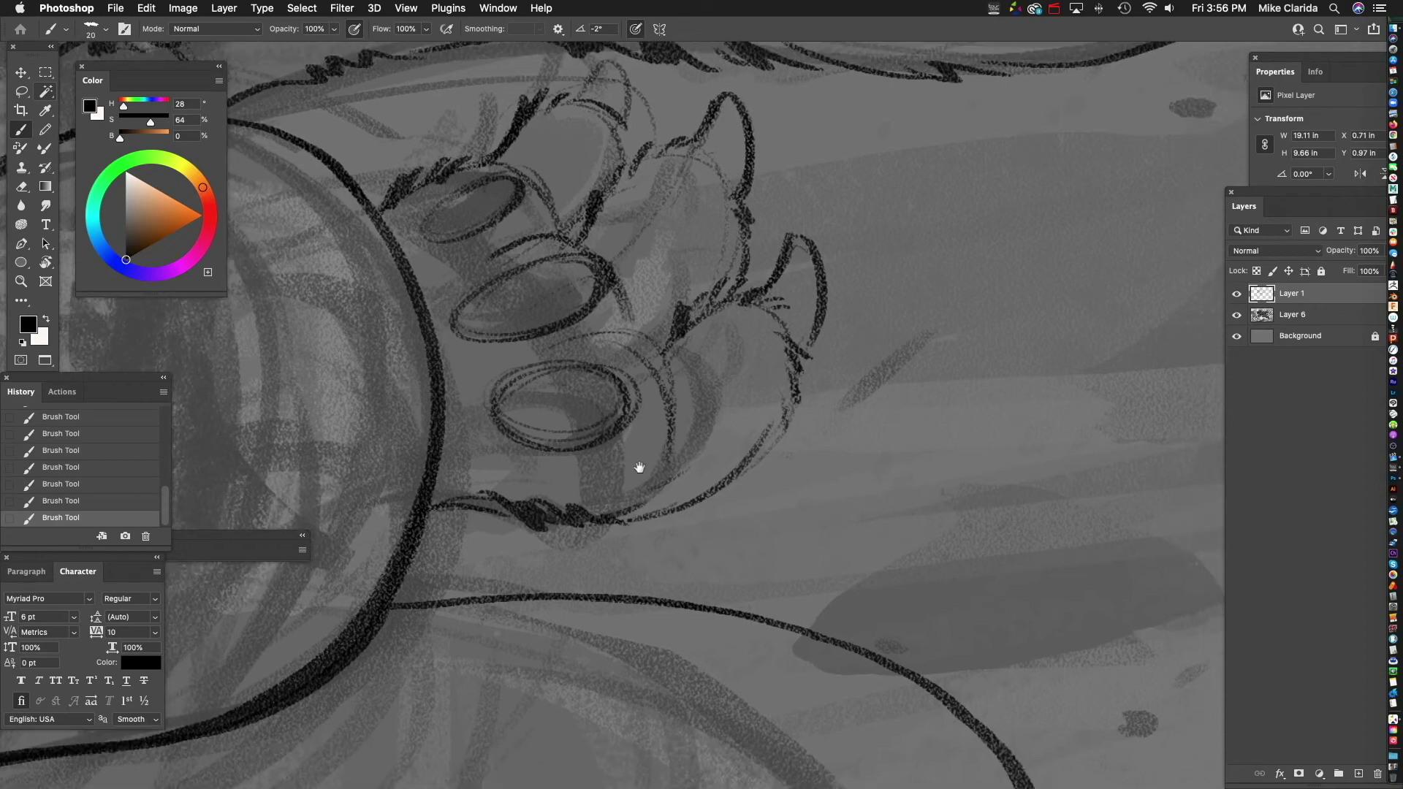
- Ink the upper toe's furry outer edge and outline its claw just below the tail
drag(529, 302, 683, 349)
drag(534, 247, 524, 251)
drag(554, 432, 617, 412)
drag(728, 432, 658, 514)
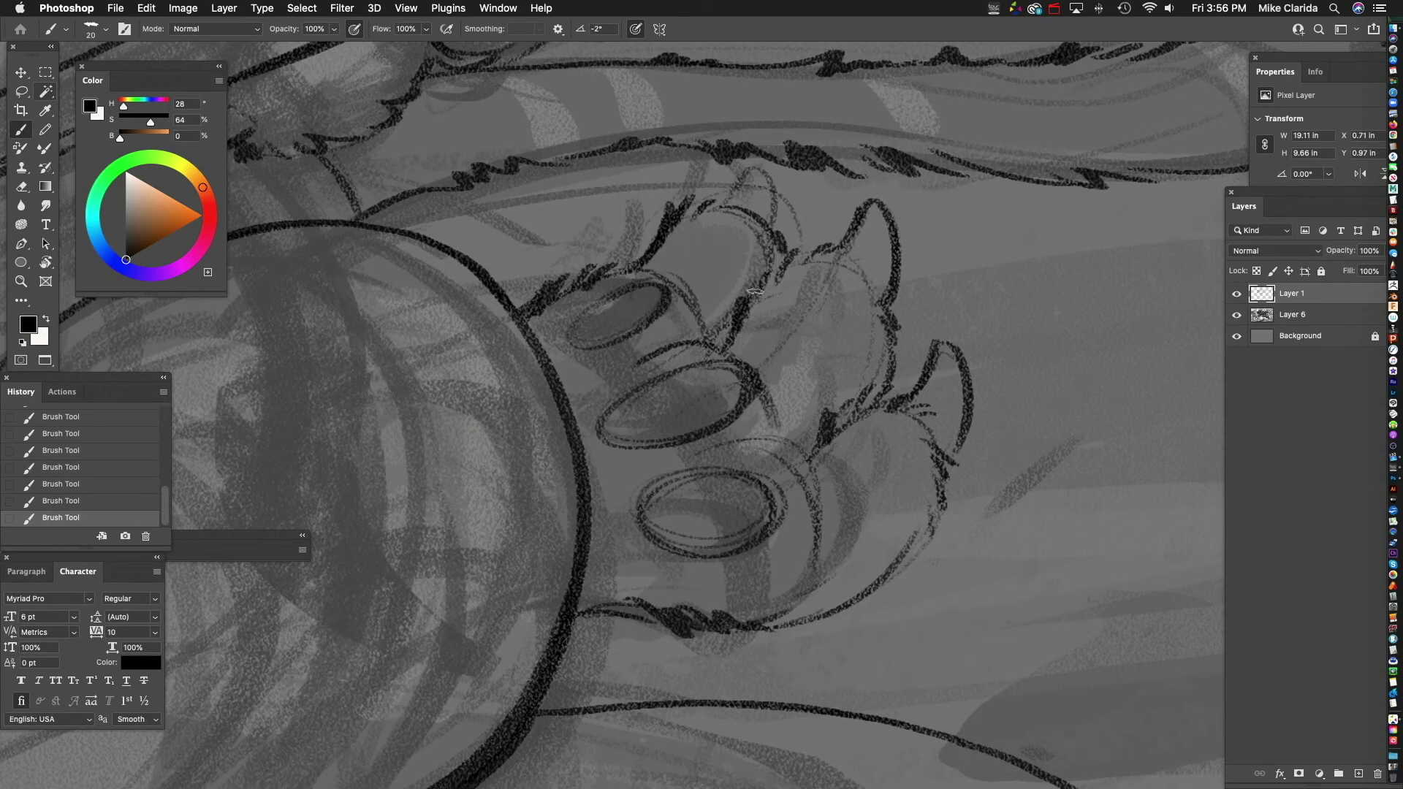
drag(755, 292, 799, 250)
drag(919, 233, 835, 274)
drag(692, 278, 681, 221)
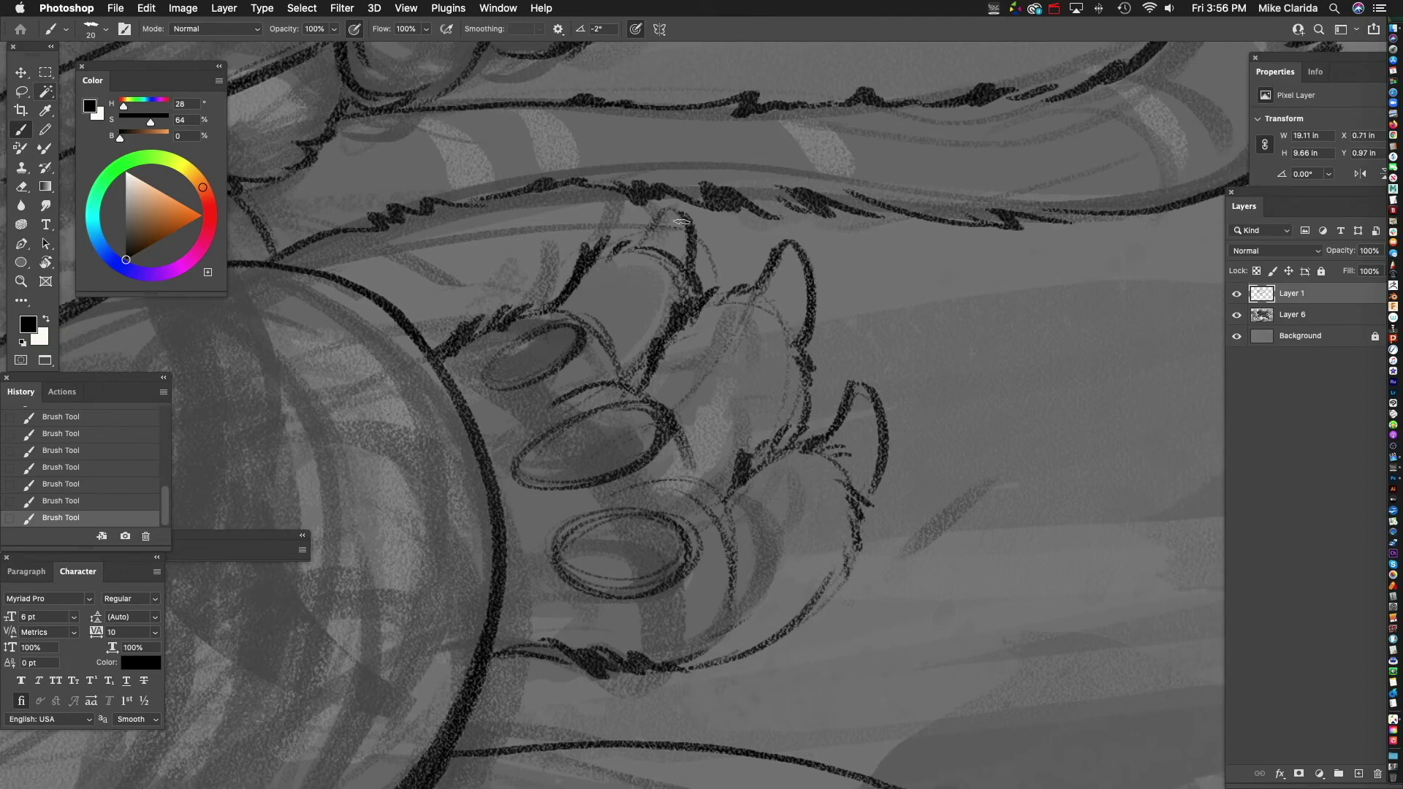
- Add fur strokes at the base of the middle claw and a dark contour line inside the lower toe
scroll(663, 216, down, 3)
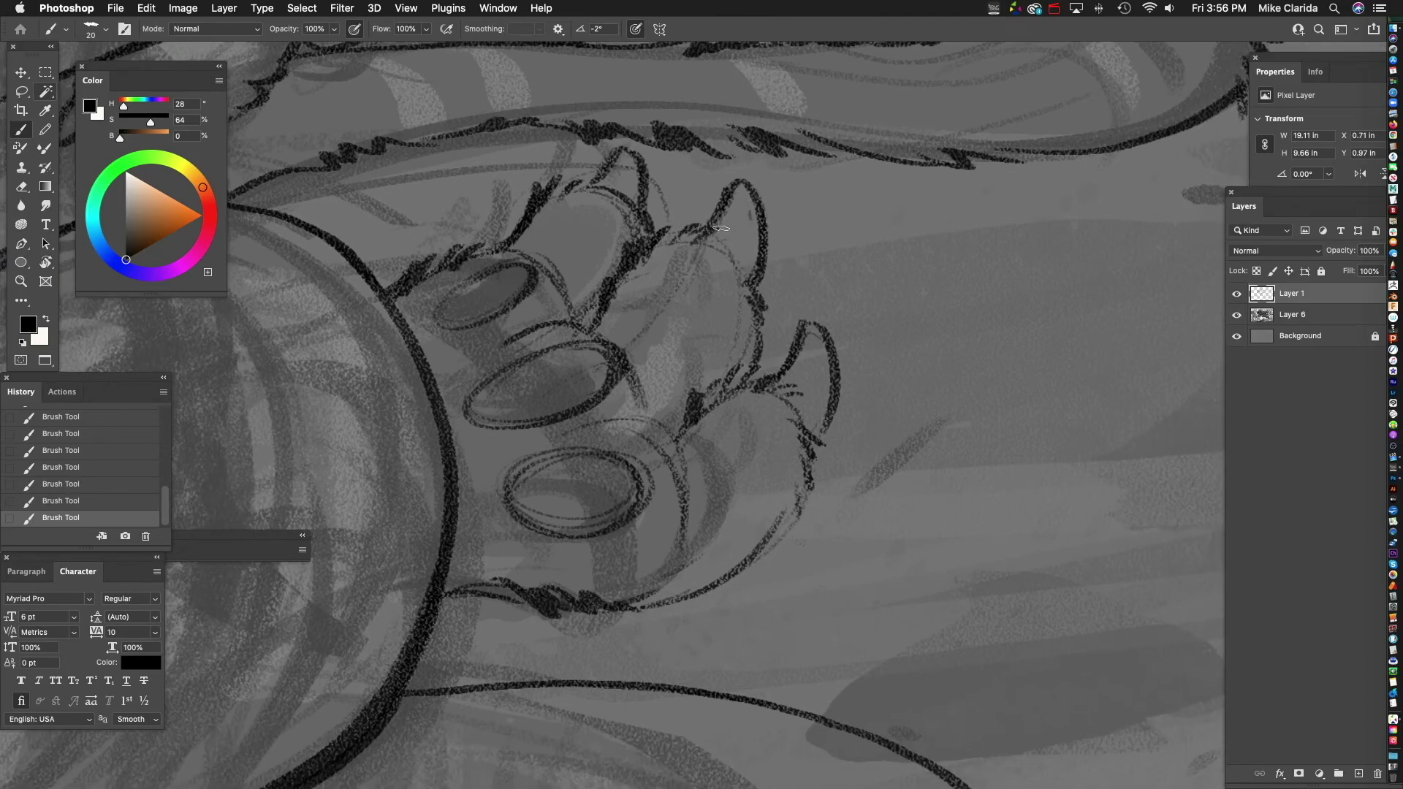
scroll(744, 252, down, 5)
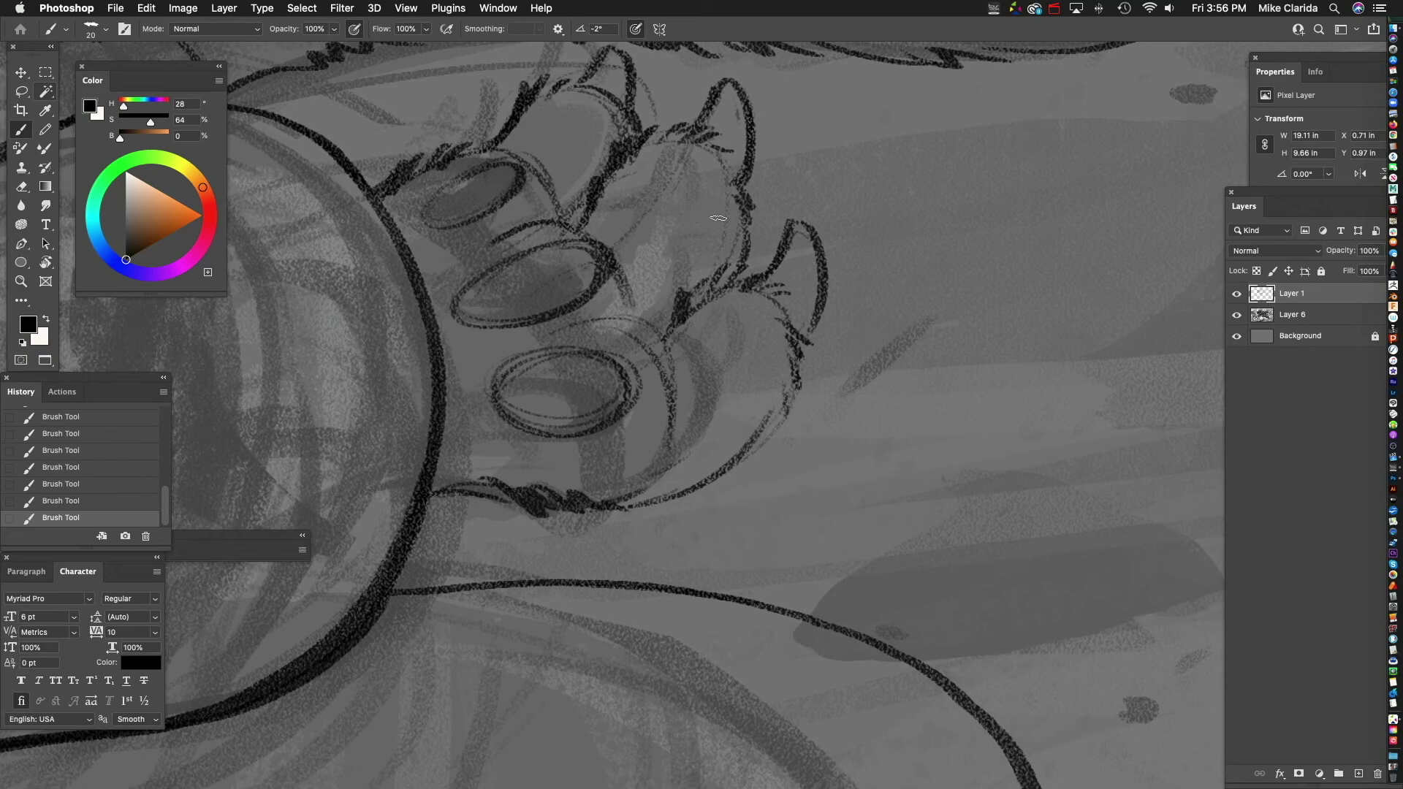
scroll(727, 252, down, 3)
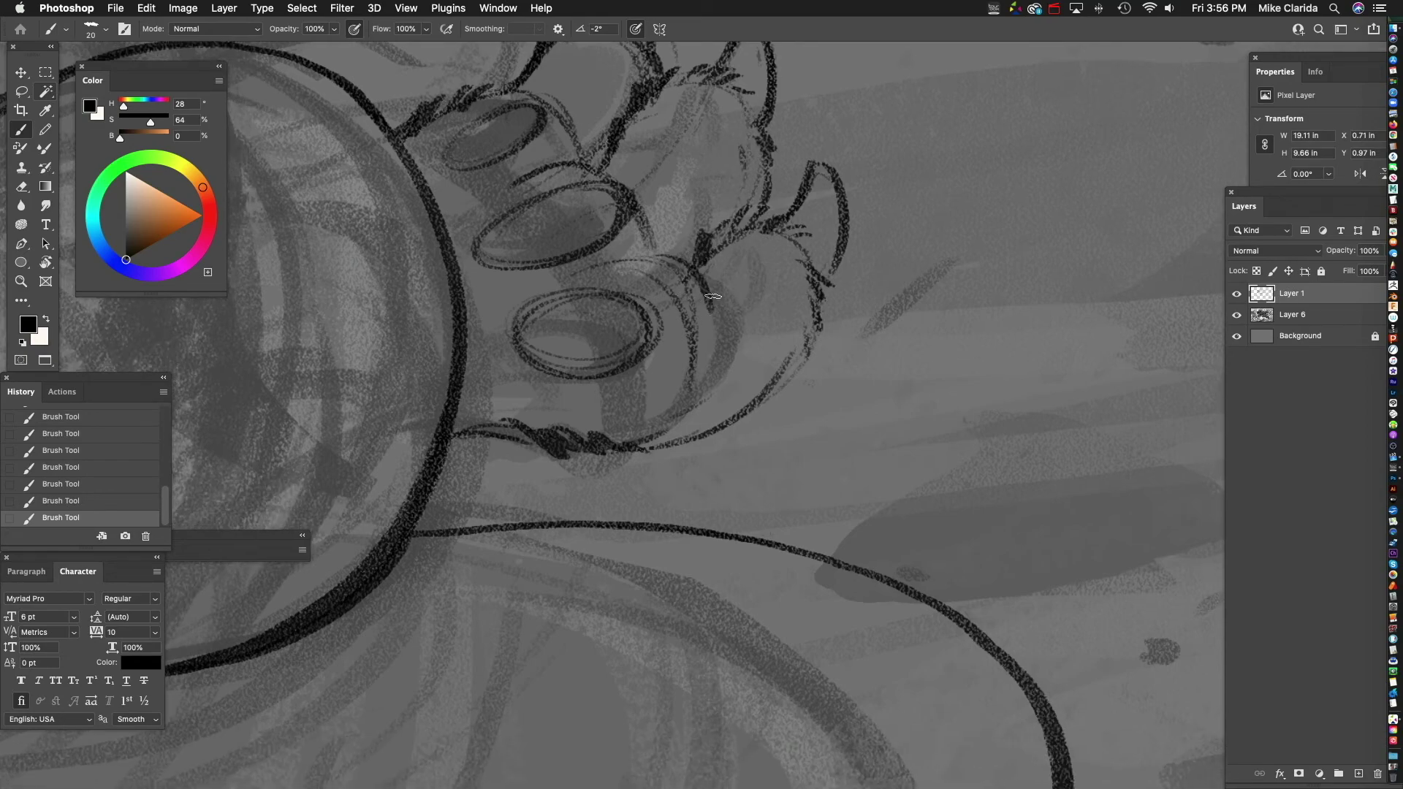
drag(767, 340, 804, 382)
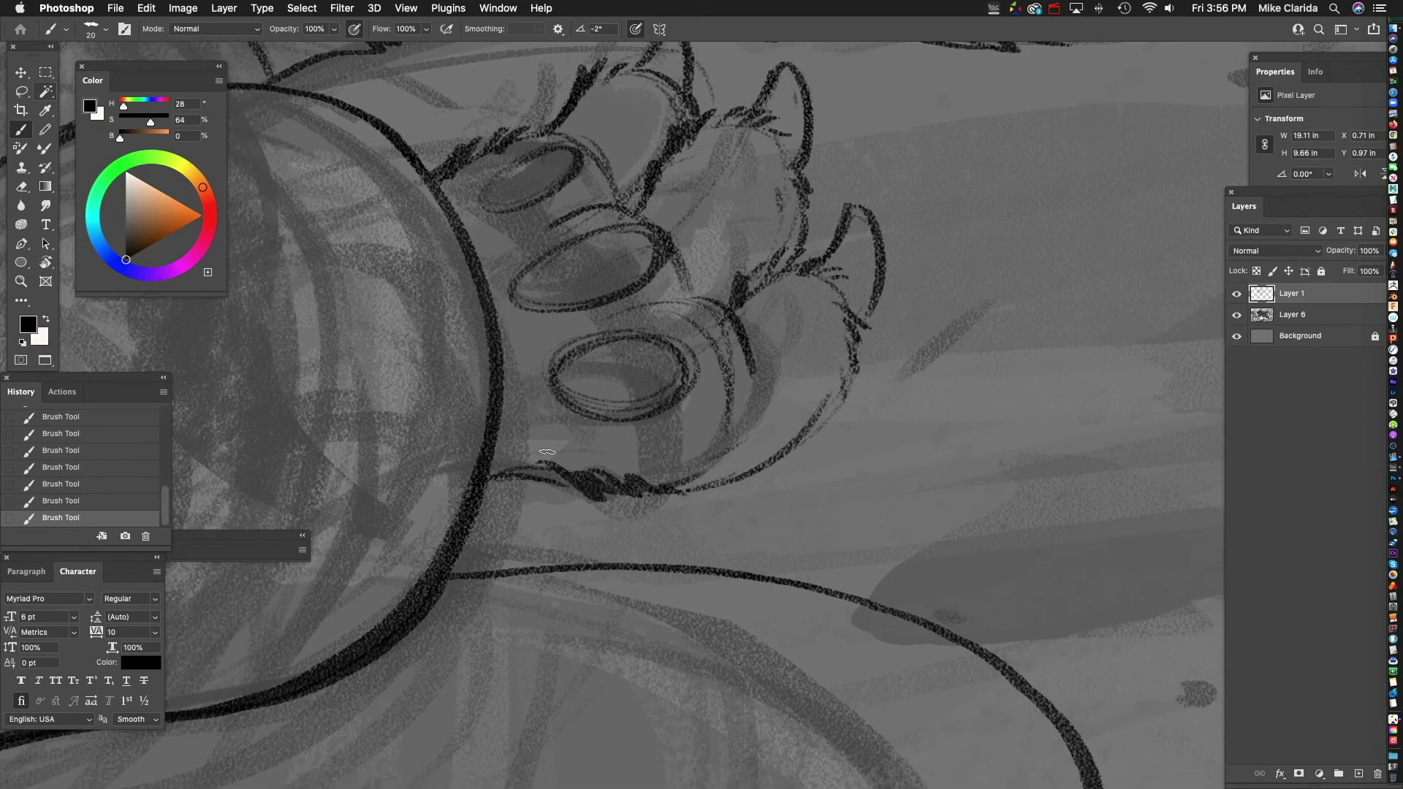
drag(742, 415, 646, 468)
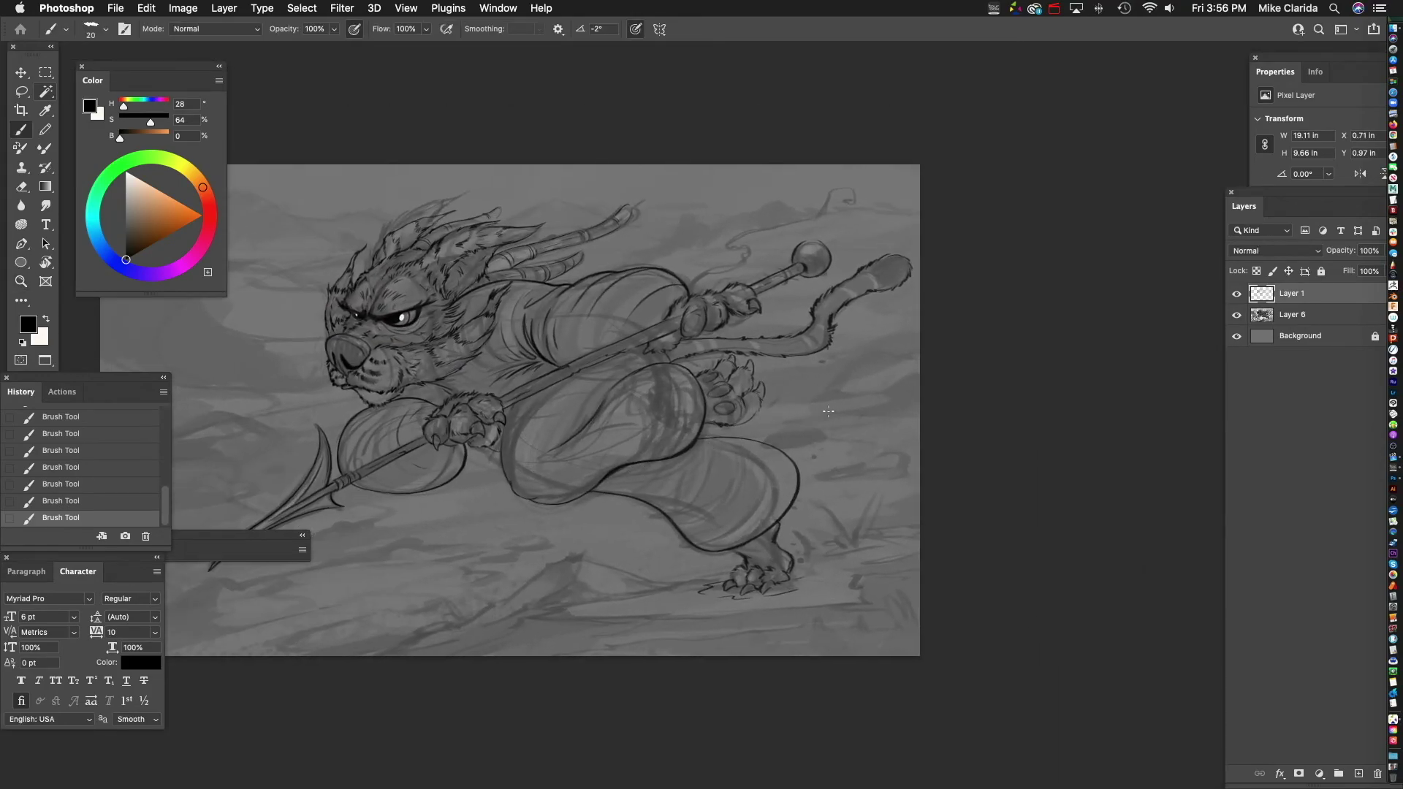
- Check the whole figure and undo the last brush stroke
drag(805, 415, 817, 434)
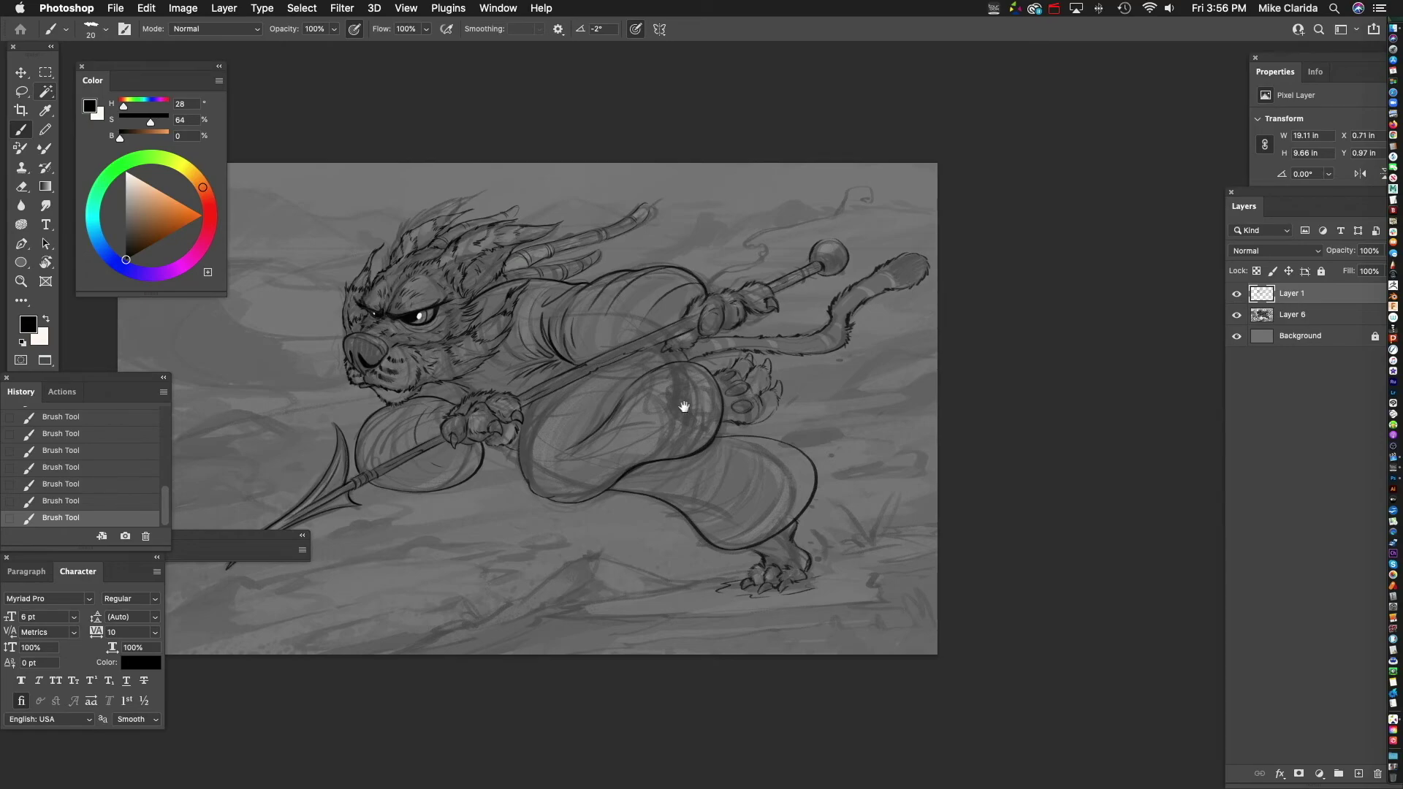
mouse_move(735, 369)
mouse_down()
mouse_move(841, 319)
mouse_move(811, 344)
mouse_up()
mouse_move(716, 303)
mouse_down()
mouse_move(694, 307)
mouse_move(731, 366)
mouse_up()
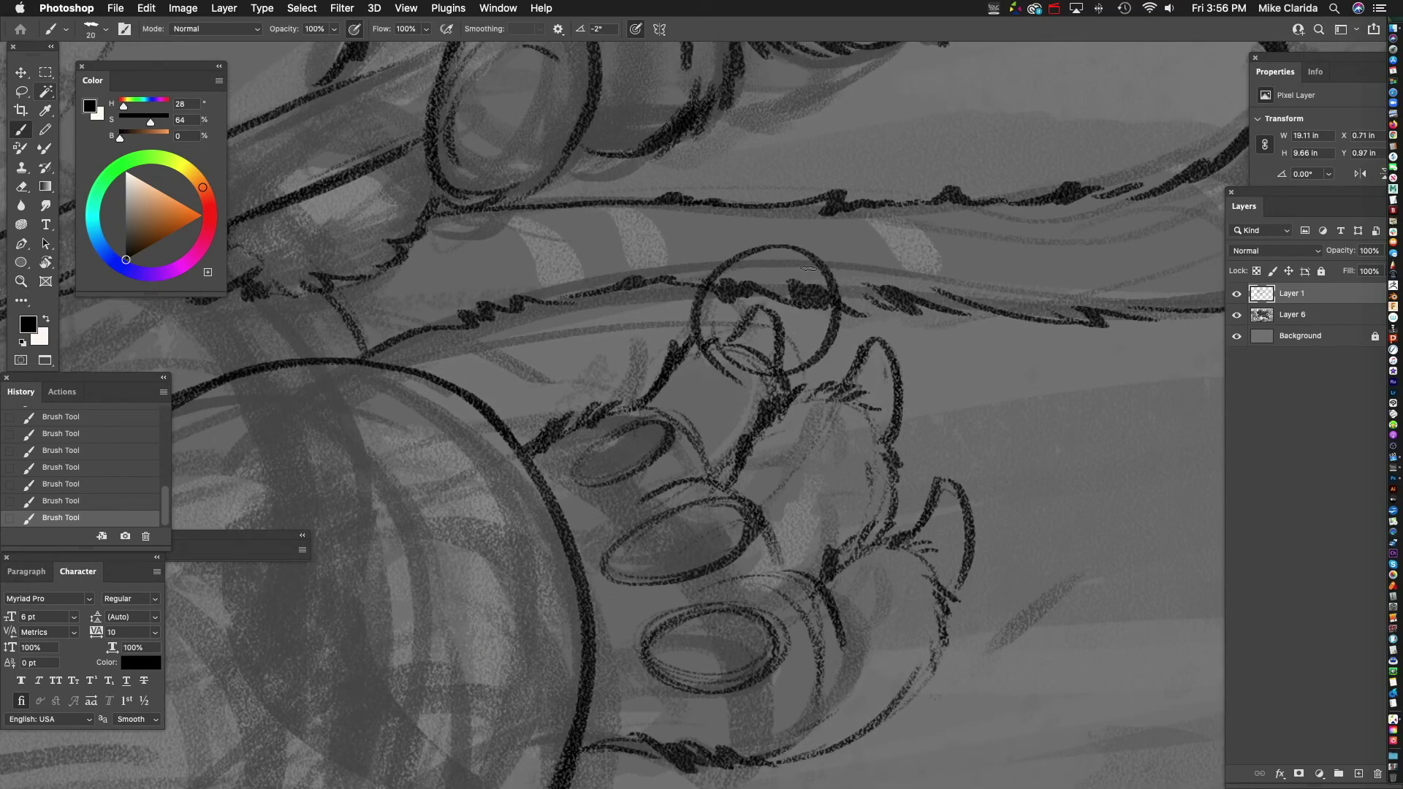
key(super+z)
- Try erasing the tail's lower fur line above the upper claw with a smaller eraser and redrawing it with the brush
scroll(889, 360, right, 5)
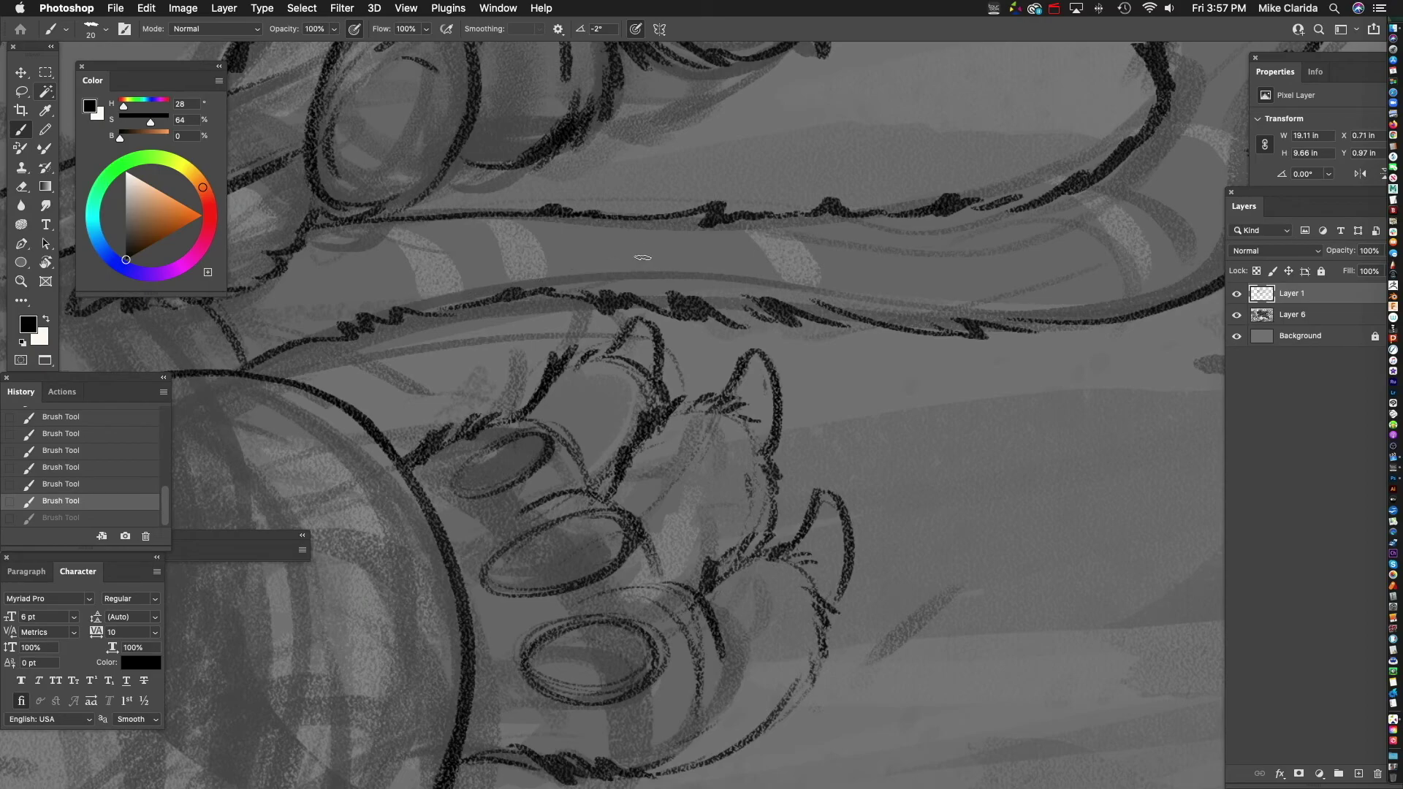
drag(665, 431, 713, 407)
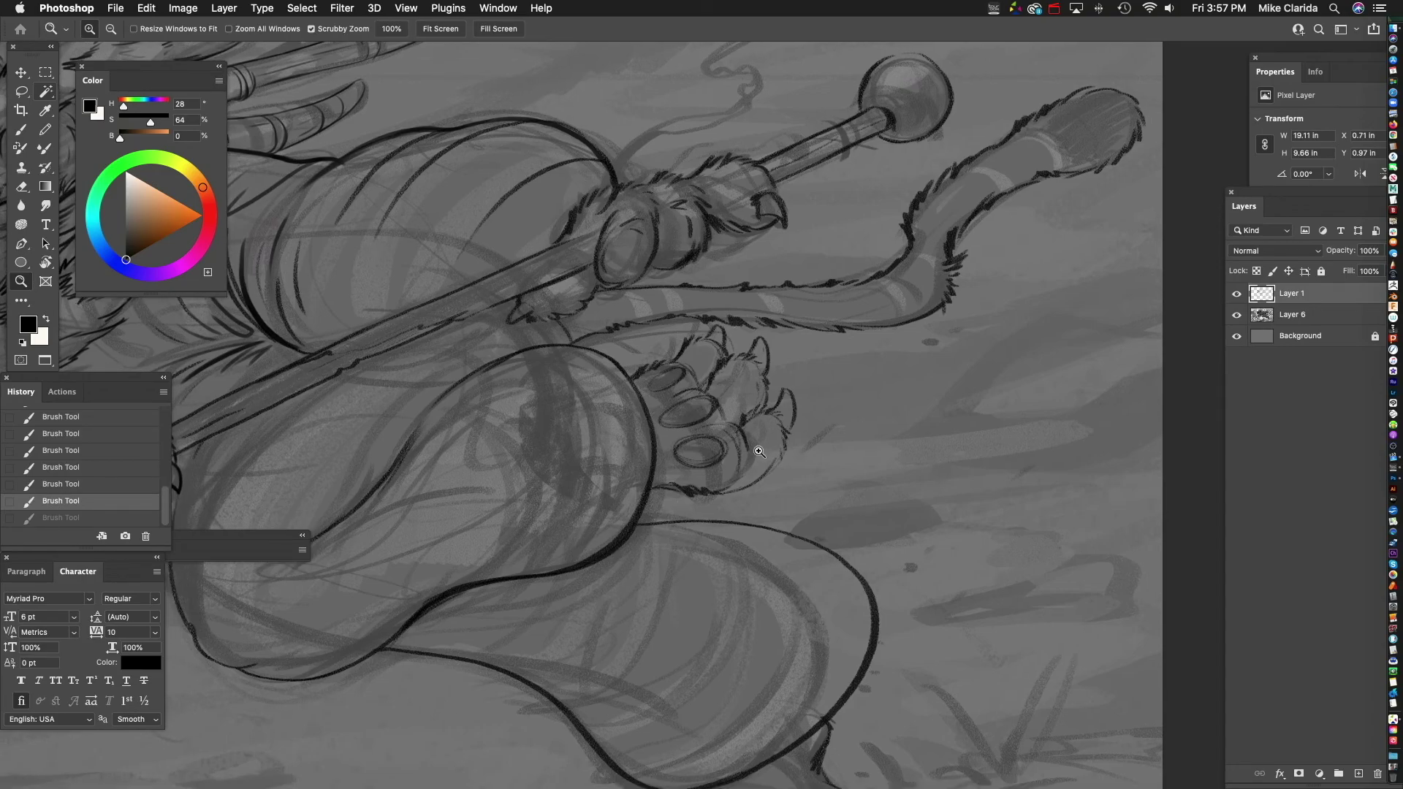
mouse_move(730, 302)
mouse_down()
mouse_move(736, 312)
mouse_move(660, 309)
mouse_move(774, 307)
mouse_move(702, 300)
mouse_up()
key(e)
key([)
key([)
key([)
key([)
key([)
key([)
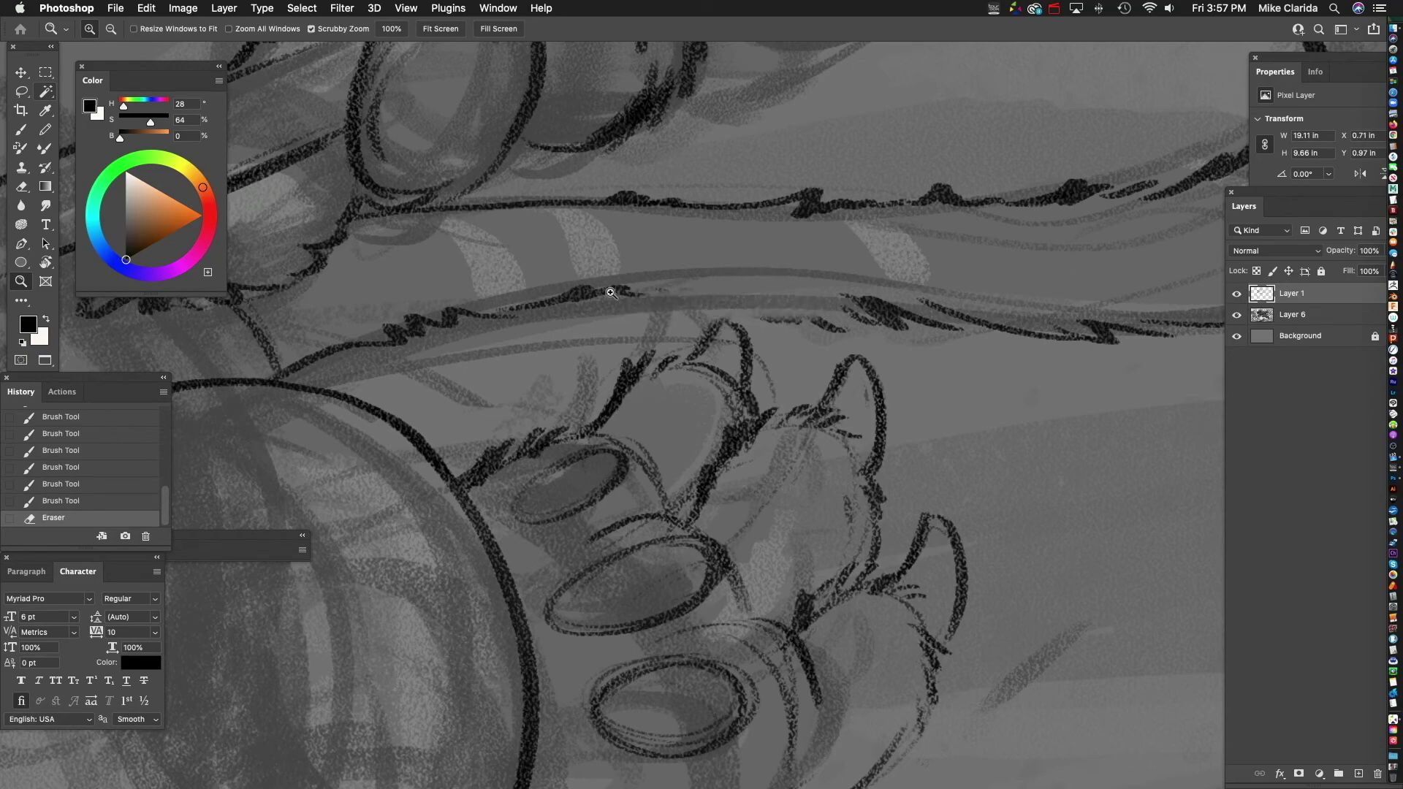
click(16, 131)
drag(643, 296, 873, 331)
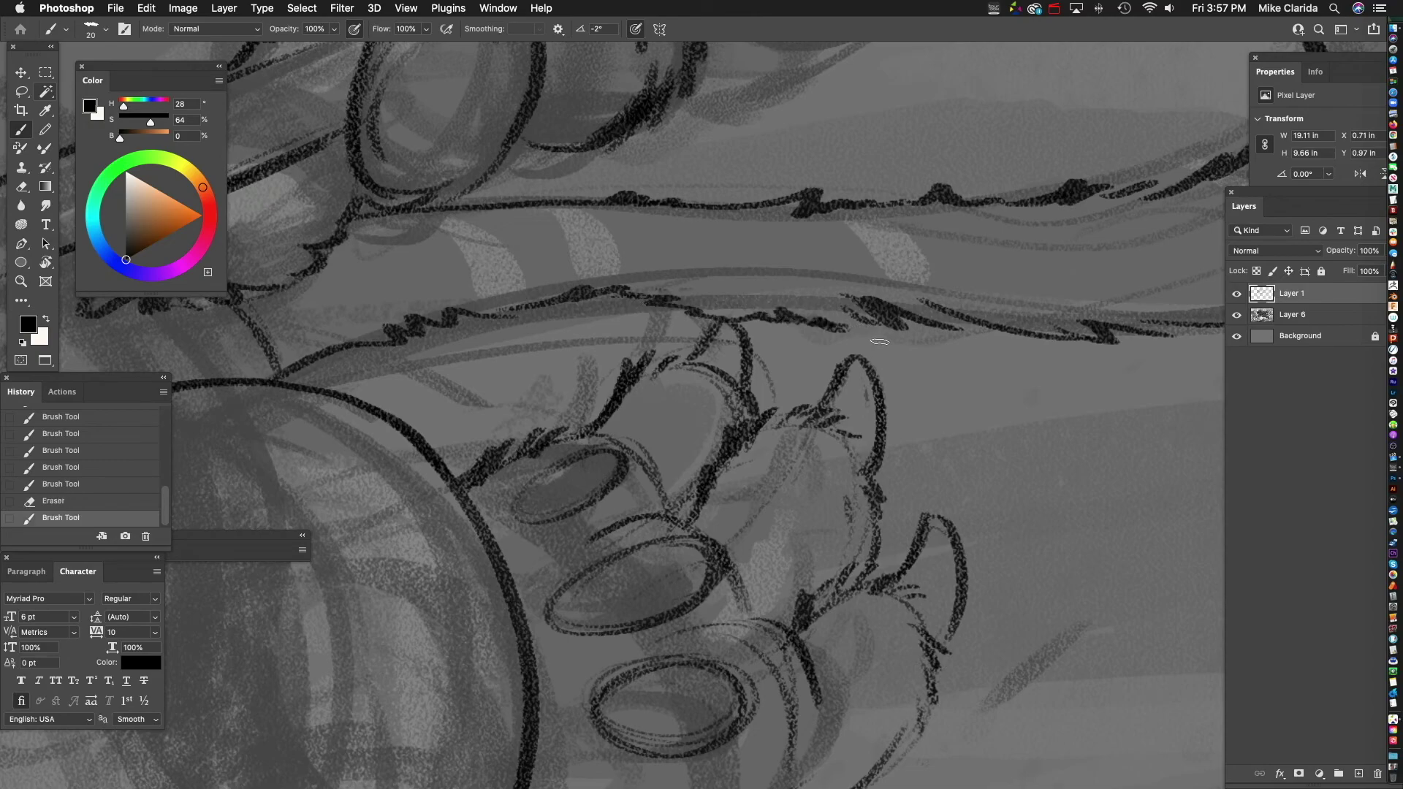
- Undo the erasing and redrawing of the tail's lower fur line
drag(852, 387, 754, 418)
drag(875, 417, 762, 398)
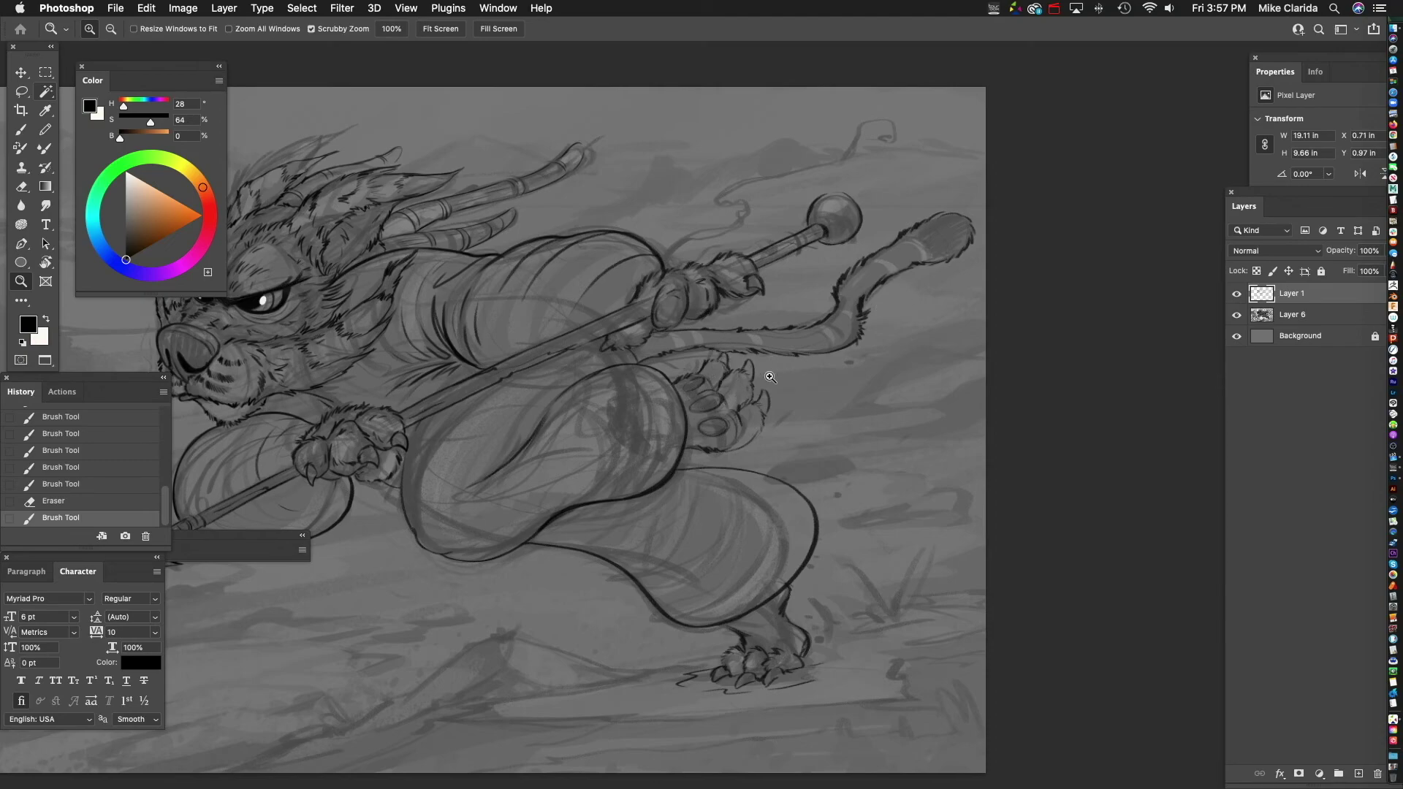
key(super+z)
key(super+z)
key(super+z)
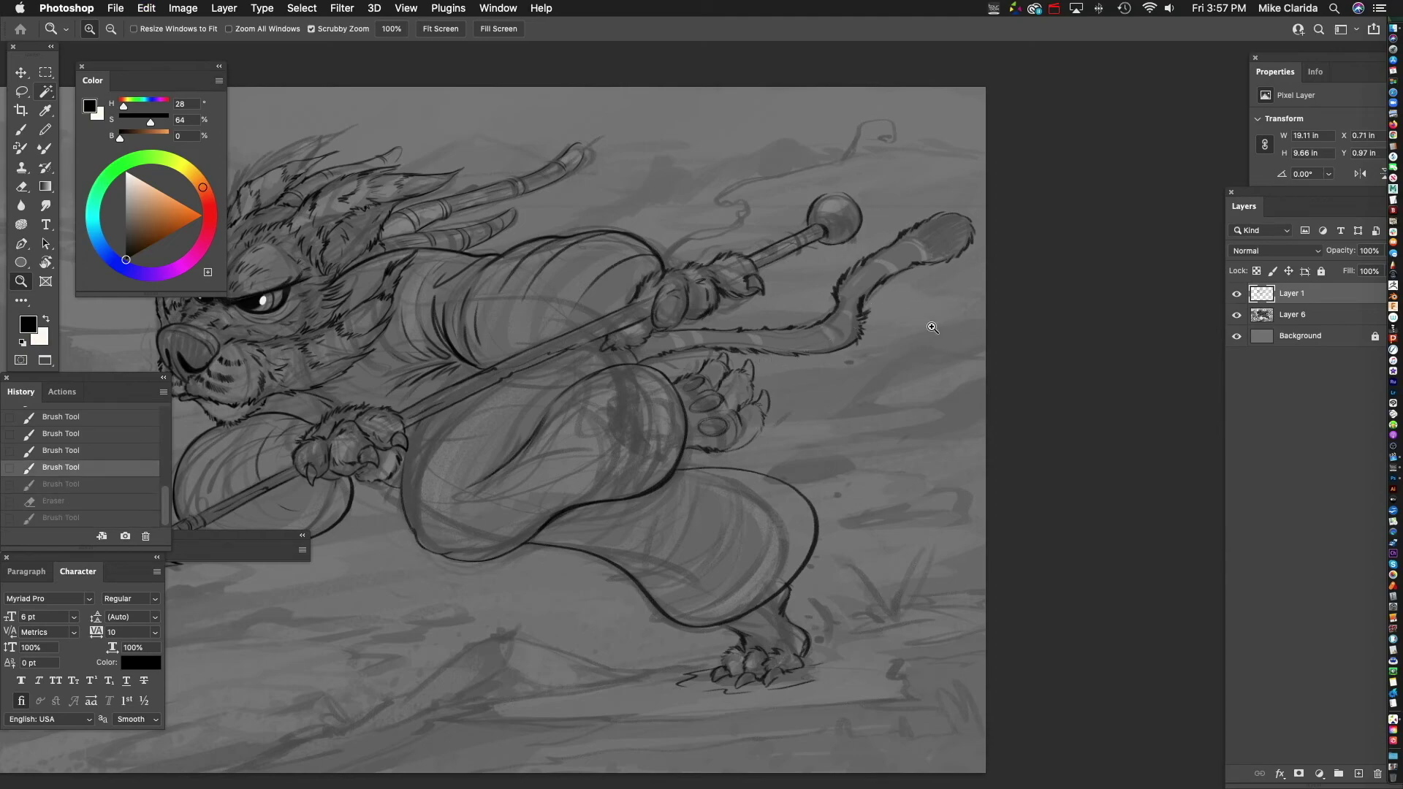
- Erase the upper toe's claw below the tail and switch back to the Brush tool
drag(720, 362, 760, 359)
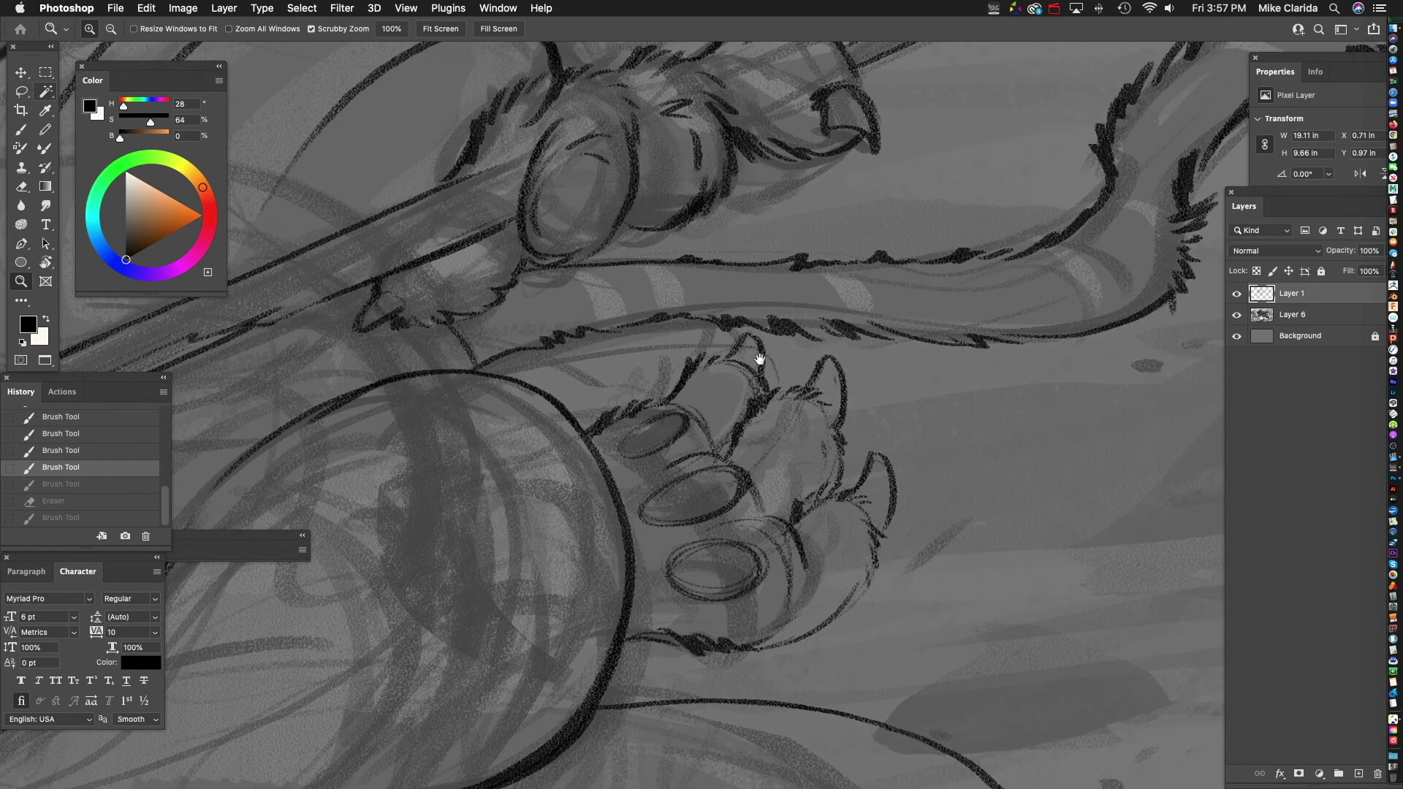
scroll(760, 359, up, 1)
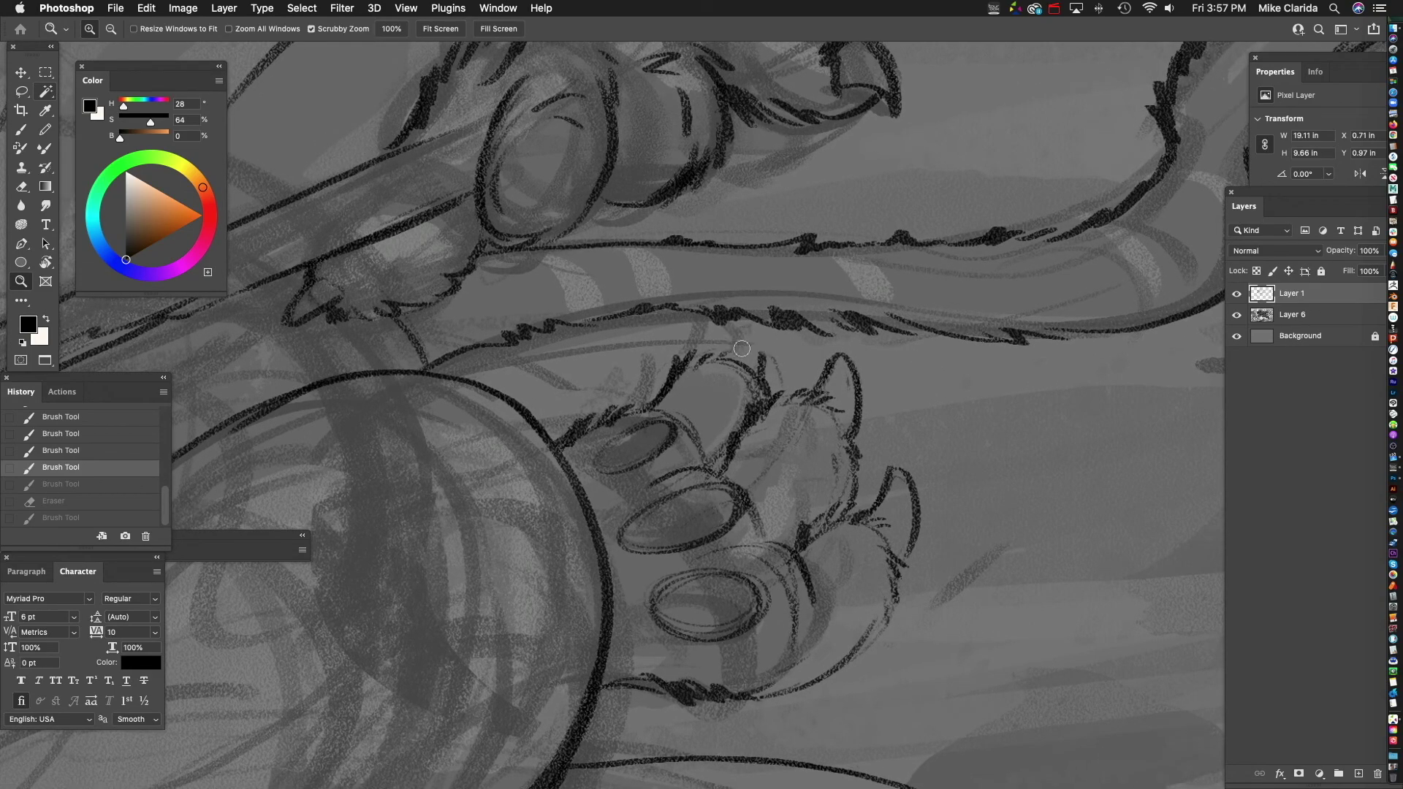
key(super+shift+z)
key(super+shift+z)
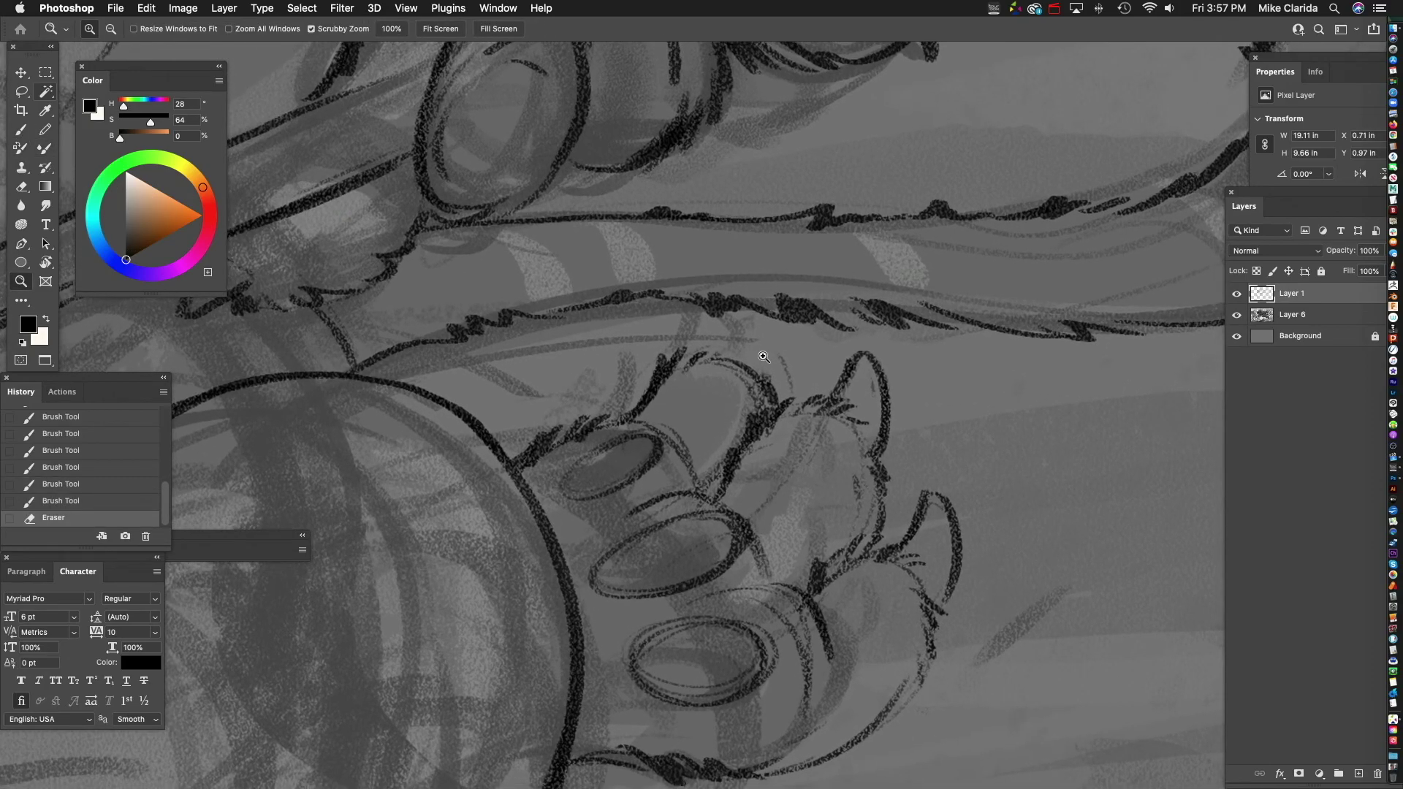
scroll(763, 357, right, 4)
click(20, 131)
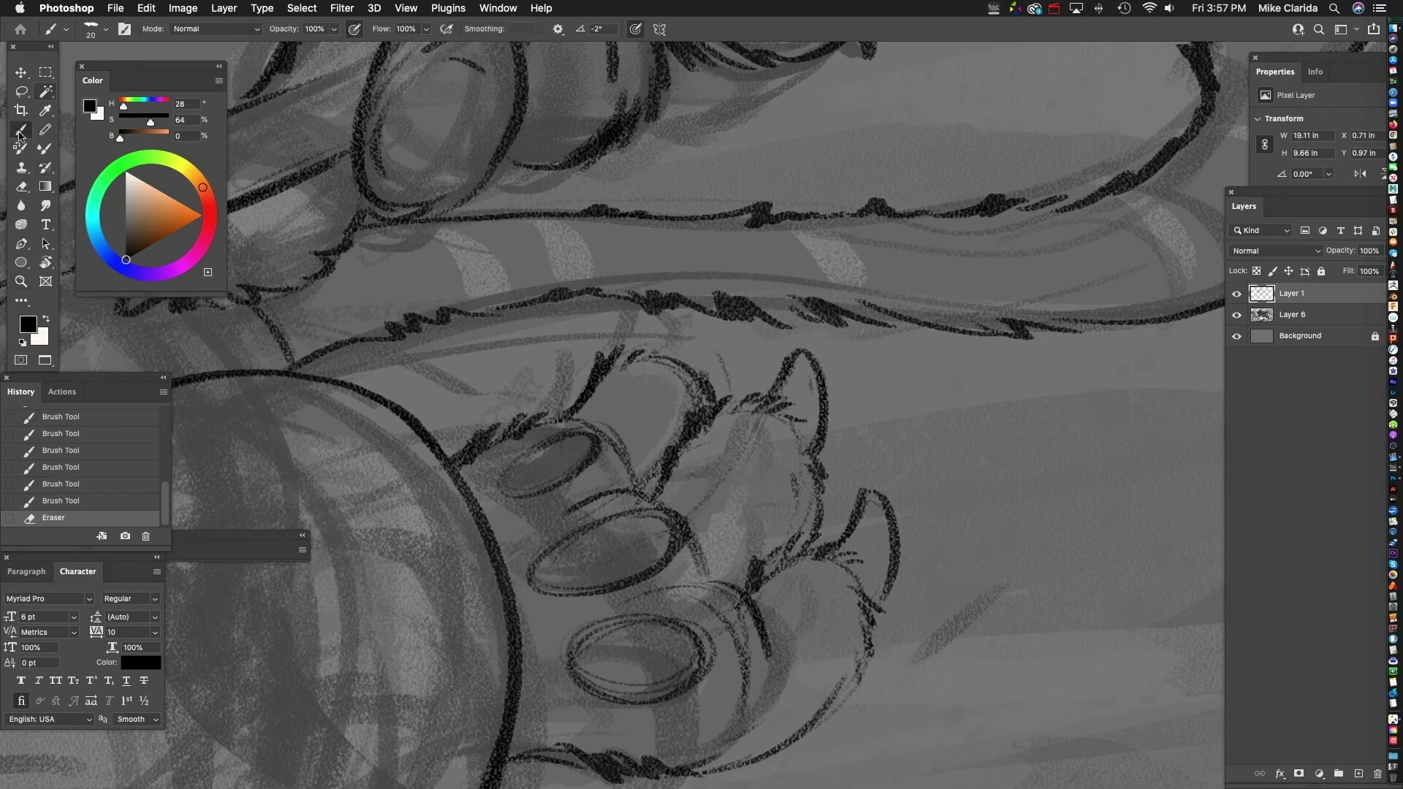
- Redraw the pointed claw on the uppermost toe, just below the tail
drag(649, 357, 659, 350)
mouse_move(641, 358)
mouse_down()
mouse_move(696, 324)
mouse_move(716, 366)
mouse_move(700, 395)
mouse_up()
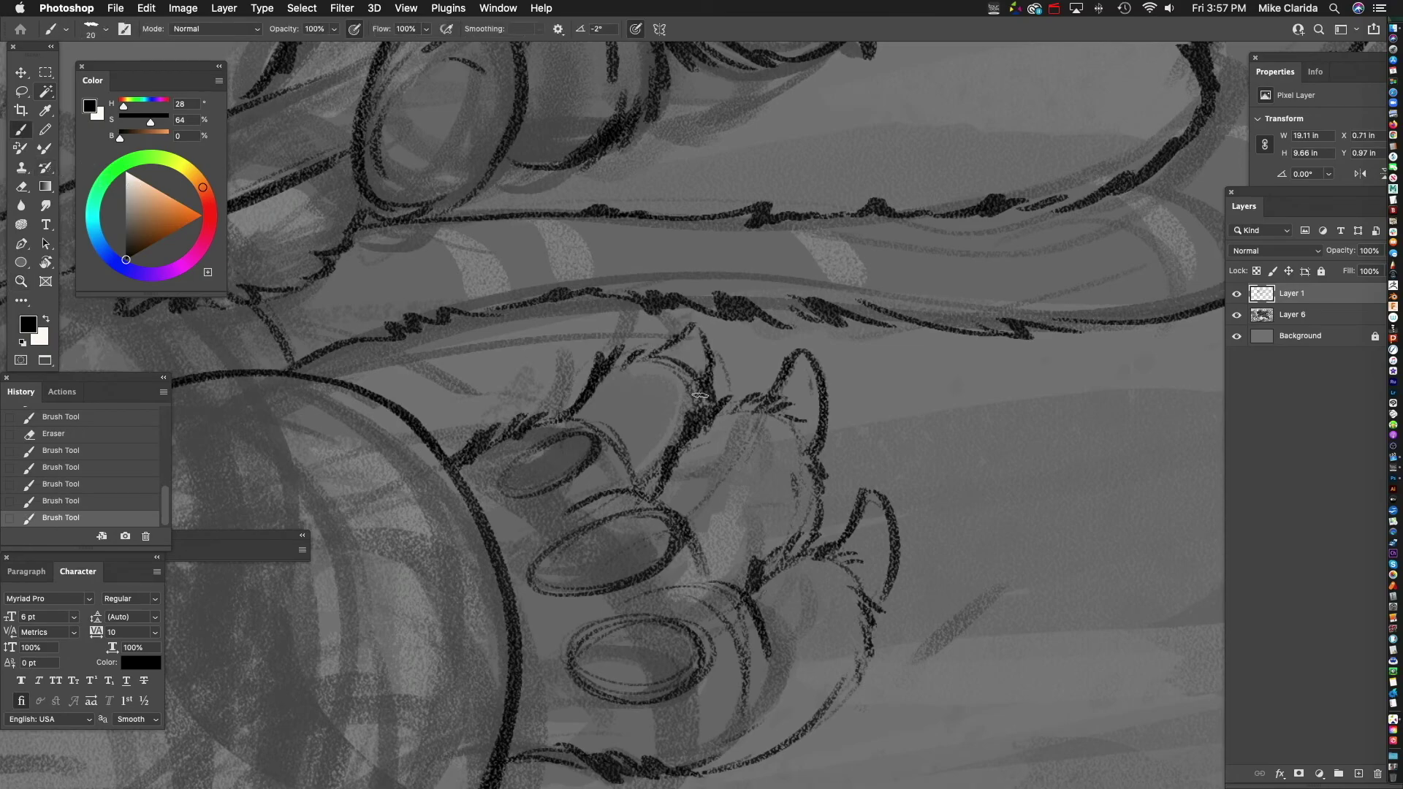
drag(643, 358, 675, 334)
drag(702, 334, 702, 398)
- Add fine fur and contour strokes around the raised paw's toes and claws with a size 10 brush
drag(871, 461, 798, 428)
mouse_move(643, 382)
mouse_down()
mouse_move(666, 358)
mouse_move(727, 370)
mouse_move(753, 444)
mouse_up()
drag(617, 576, 786, 397)
mouse_move(695, 320)
mouse_down()
mouse_move(647, 359)
mouse_move(706, 371)
mouse_up()
mouse_move(645, 375)
mouse_down()
mouse_move(689, 377)
mouse_move(757, 346)
mouse_move(820, 373)
mouse_up()
drag(719, 382, 823, 372)
drag(900, 432, 939, 469)
drag(854, 415, 904, 485)
drag(841, 397, 776, 327)
mouse_move(836, 367)
mouse_down()
mouse_move(732, 321)
mouse_move(702, 332)
mouse_up()
drag(770, 300, 678, 246)
mouse_move(791, 444)
mouse_down()
mouse_move(805, 291)
mouse_move(741, 337)
mouse_up()
mouse_move(652, 419)
mouse_down()
mouse_move(527, 508)
mouse_move(742, 399)
mouse_up()
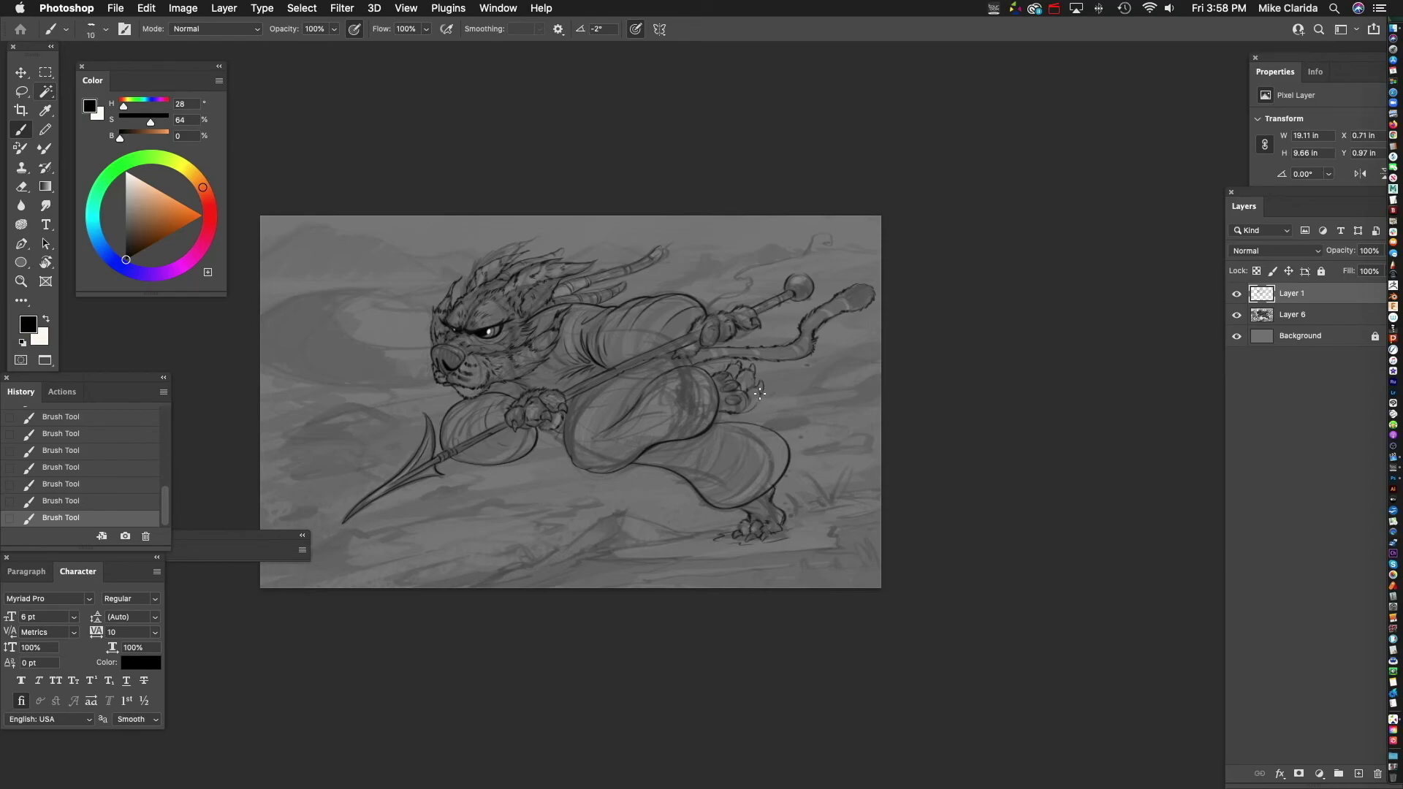
- Ink thick furry strokes along the lowest toe's outer edge and the underside of the raised paw
key(z)
drag(690, 394, 803, 398)
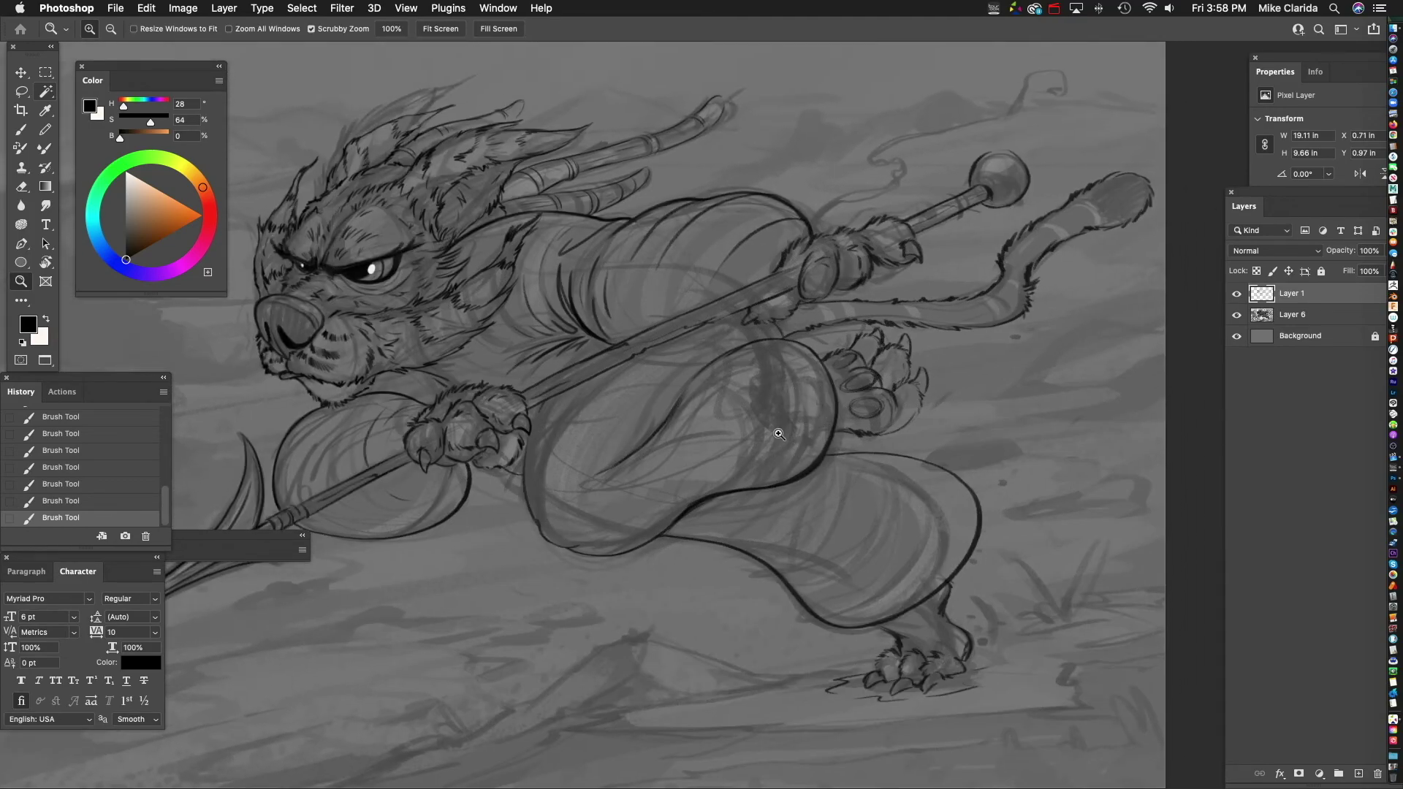
drag(612, 568, 550, 497)
drag(977, 312, 738, 344)
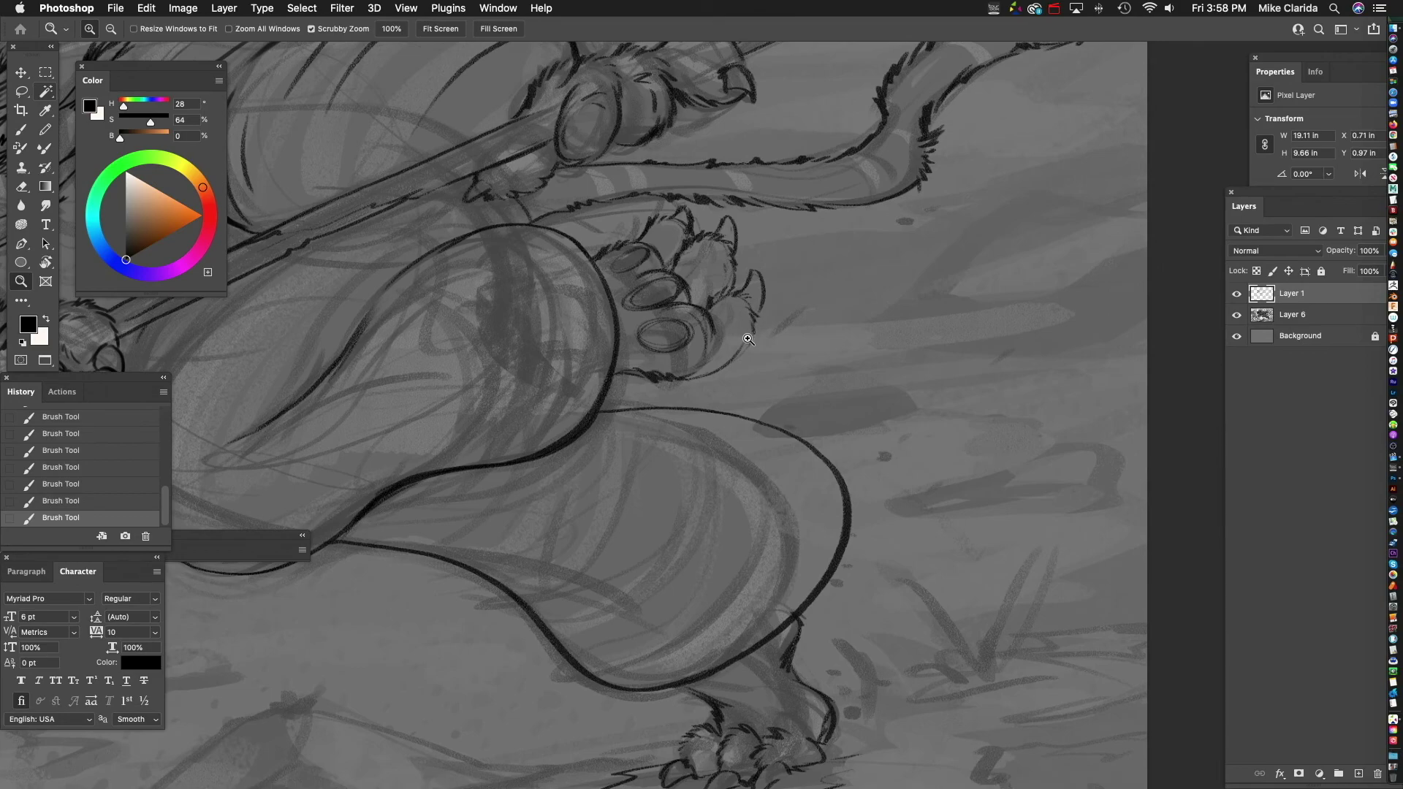
click(21, 129)
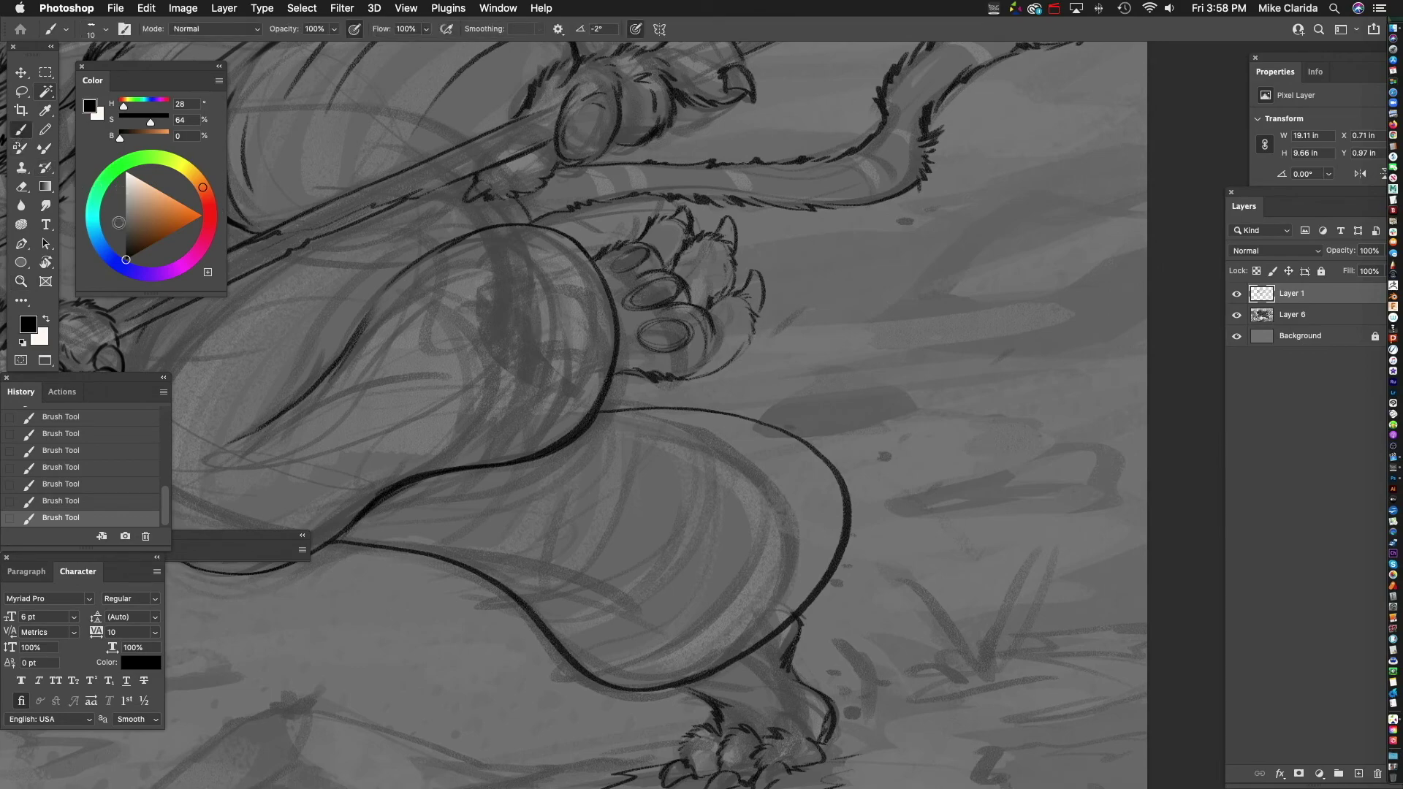
drag(878, 305, 815, 308)
drag(652, 365, 699, 353)
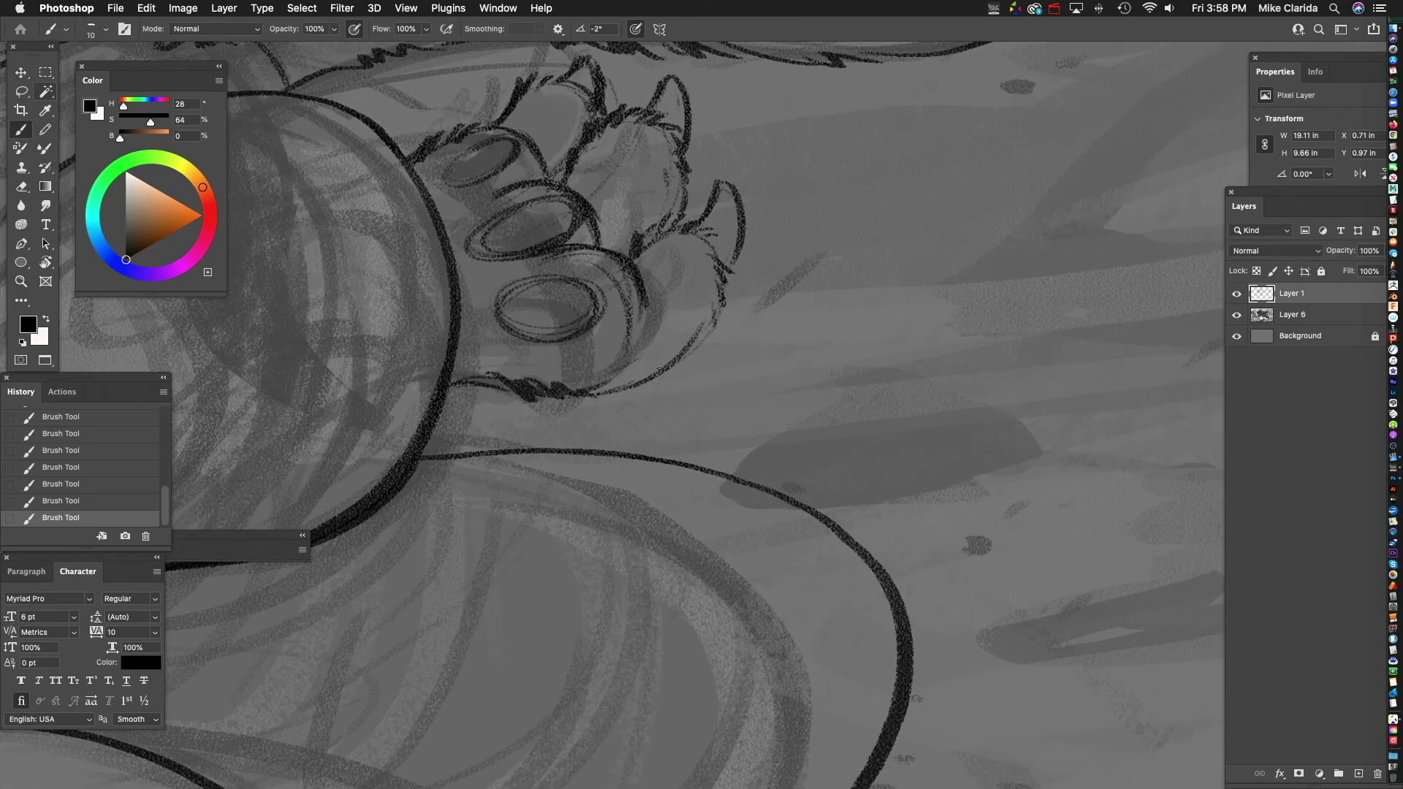
mouse_move(590, 394)
mouse_down()
mouse_move(668, 376)
mouse_move(699, 350)
mouse_move(716, 323)
mouse_move(717, 253)
mouse_up()
mouse_move(792, 338)
mouse_down()
mouse_move(862, 382)
mouse_move(823, 380)
mouse_up()
drag(731, 248, 722, 311)
drag(763, 392, 777, 445)
drag(660, 246, 652, 301)
drag(727, 514, 726, 448)
drag(752, 377, 670, 426)
drag(756, 440, 793, 426)
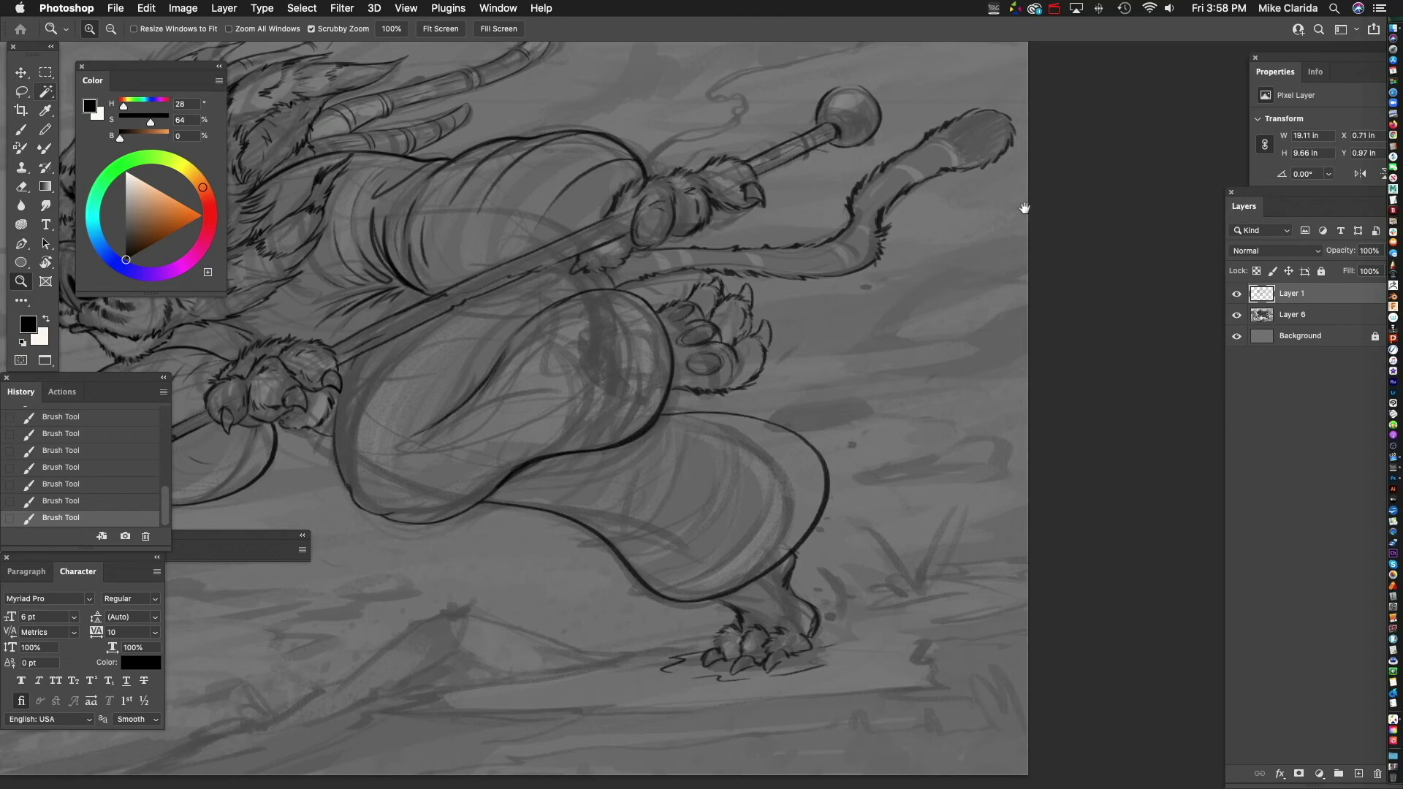
- Lasso the raised paw's line art, clear it from Layer 1 and paste it onto a new layer
drag(641, 283, 670, 272)
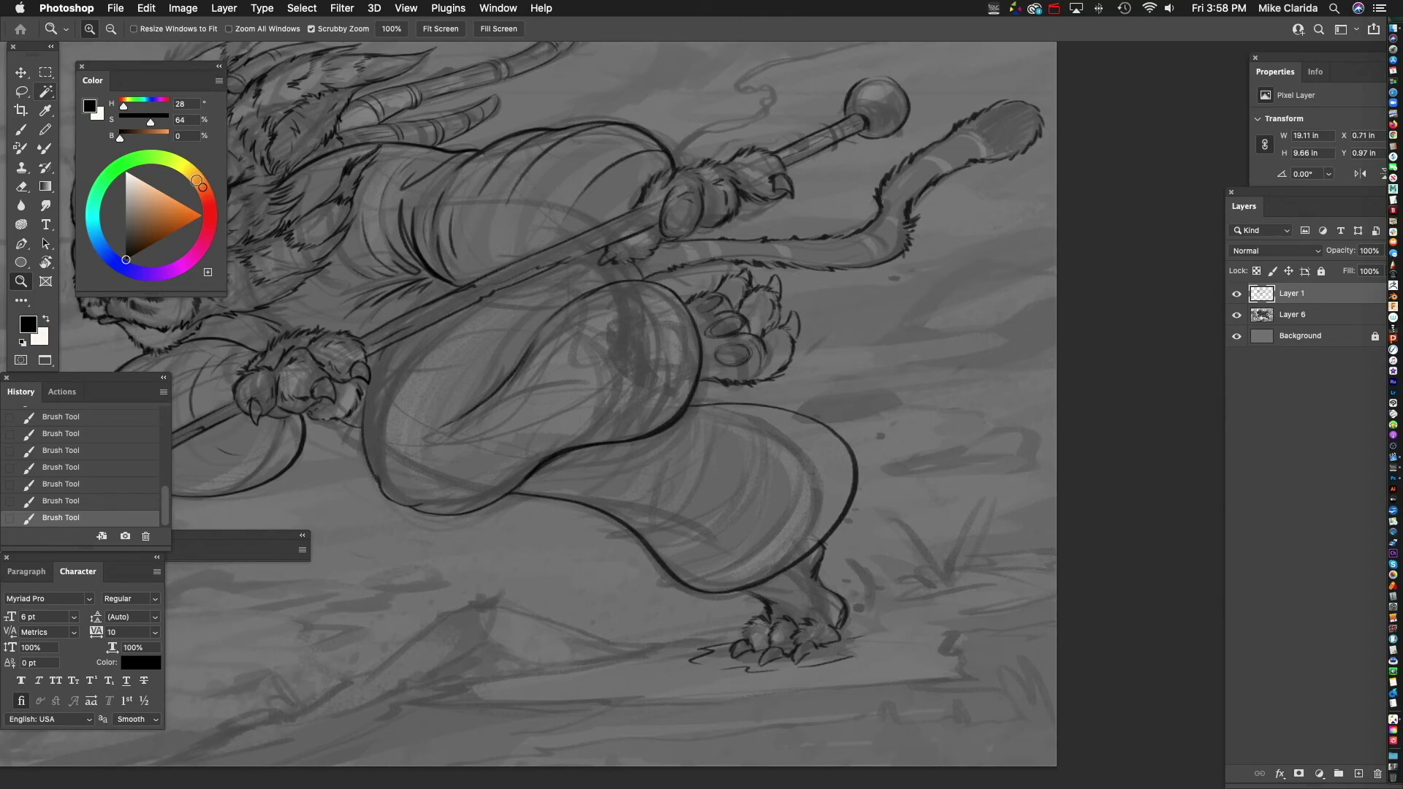
key(l)
mouse_move(662, 371)
mouse_down()
mouse_move(807, 383)
mouse_move(776, 420)
mouse_move(789, 438)
mouse_move(746, 444)
mouse_up()
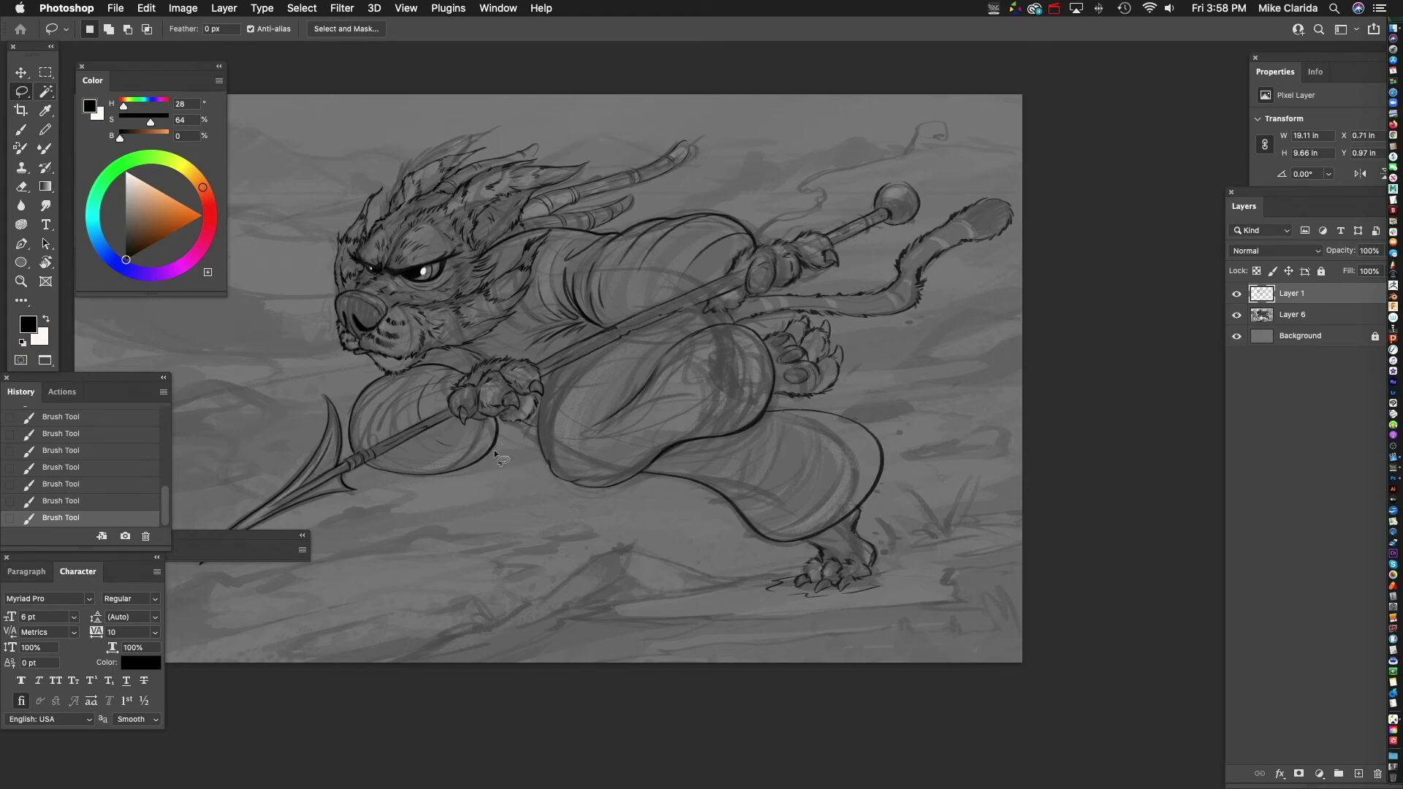
scroll(826, 346, up, 6)
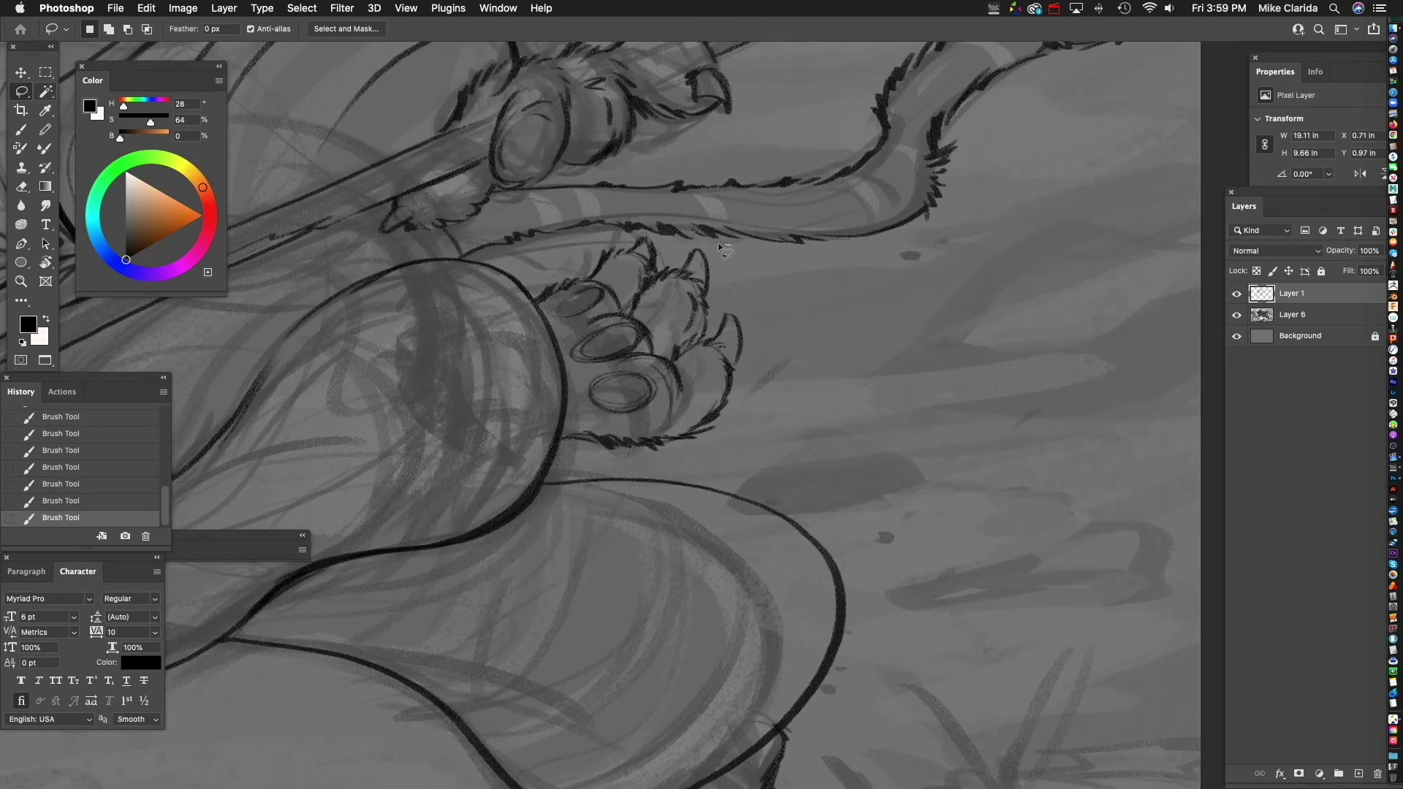
mouse_move(721, 248)
mouse_down()
mouse_move(645, 234)
mouse_move(534, 281)
mouse_move(572, 408)
mouse_move(568, 458)
mouse_move(785, 403)
mouse_move(738, 247)
mouse_up()
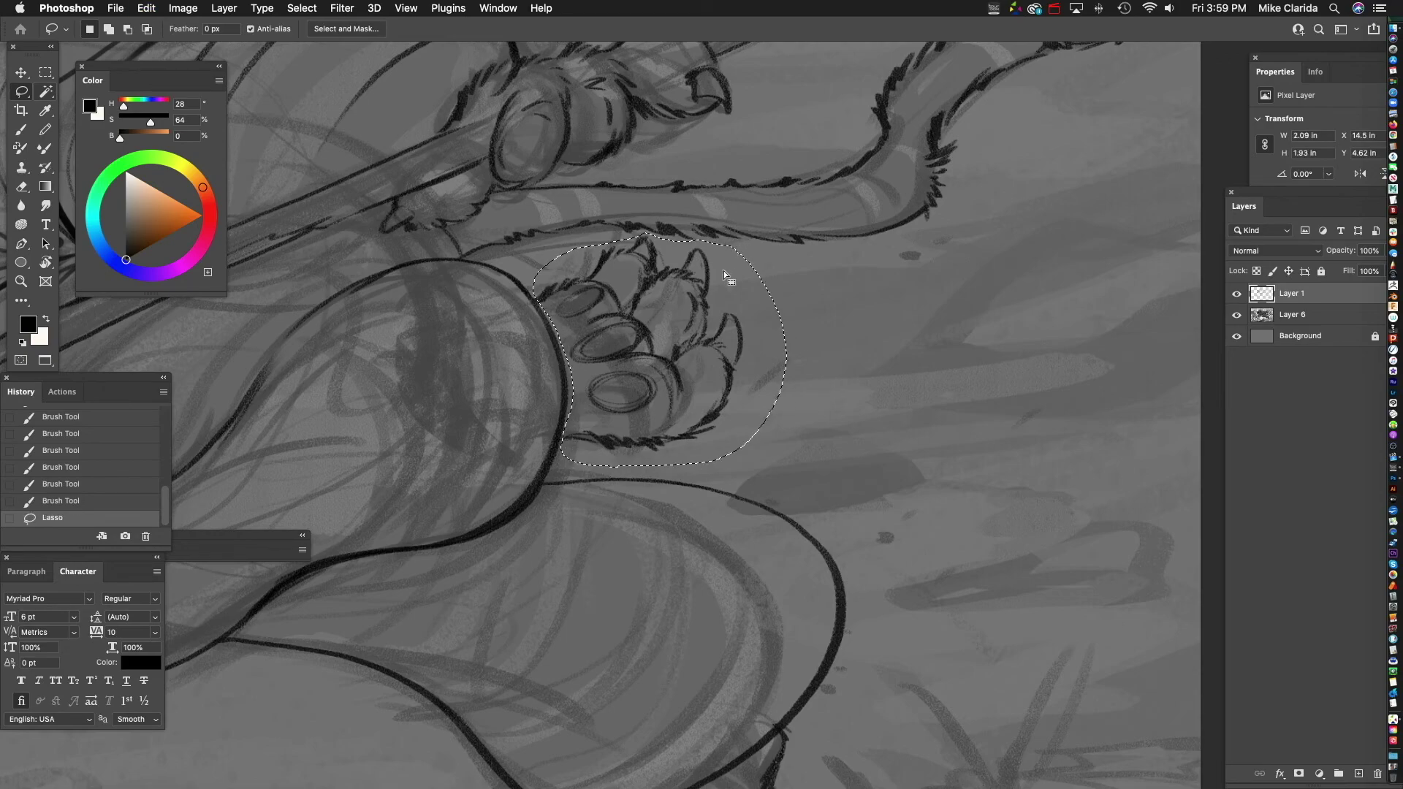
key(super+c)
key(BackSpace)
key(super+v)
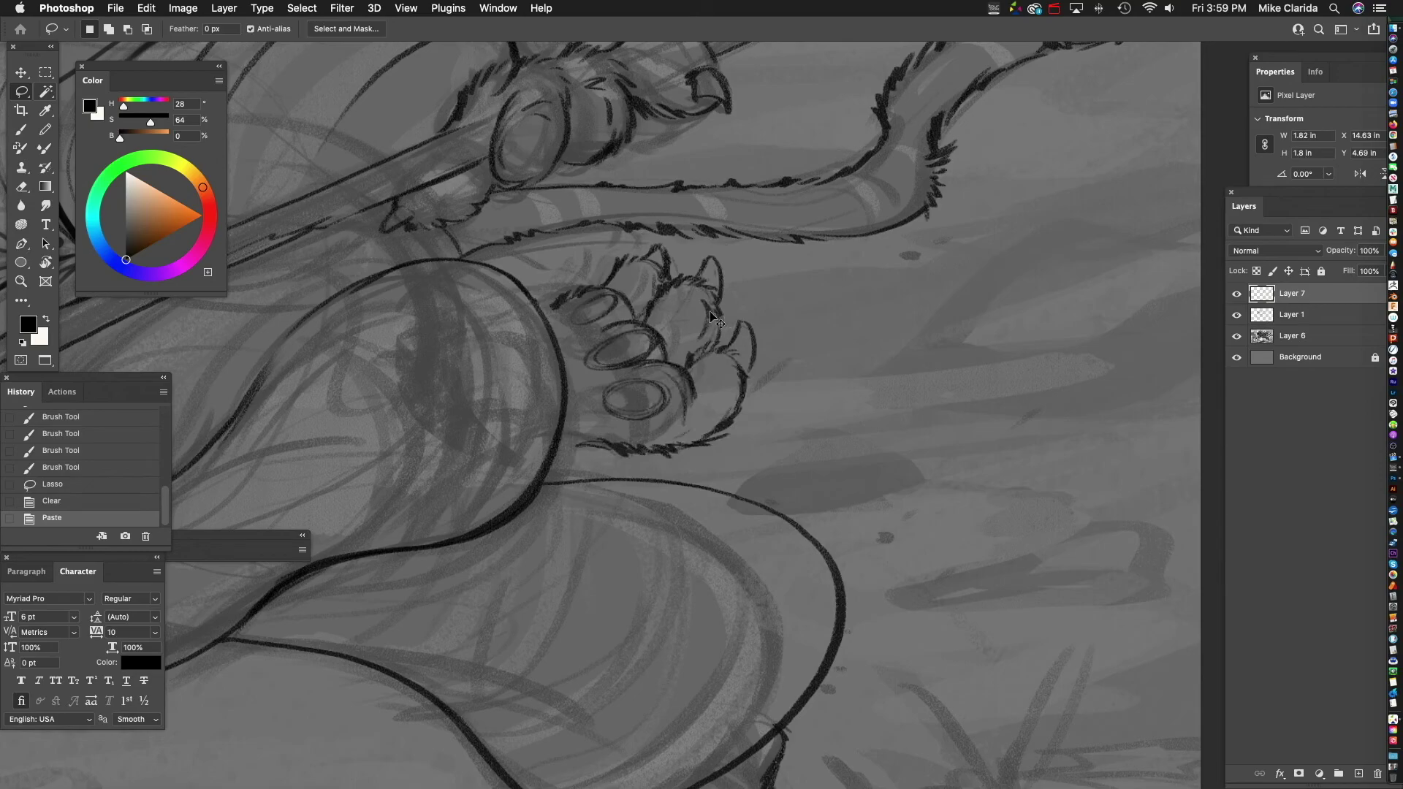
- Free-transform the pasted paw, rotating it about 40° clockwise and moving it away from the knee
key(super+t)
drag(701, 346, 795, 441)
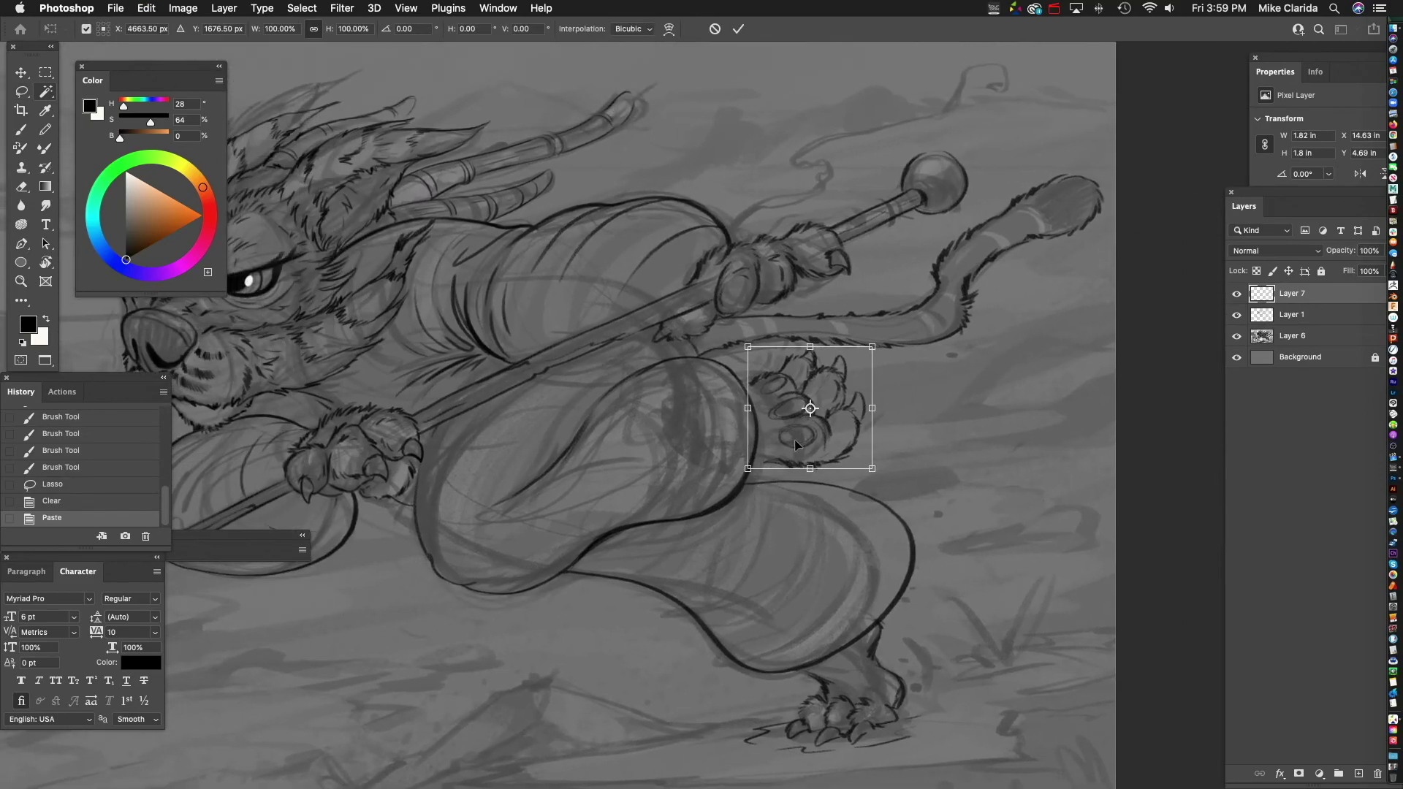
drag(886, 331, 900, 349)
drag(844, 404, 836, 416)
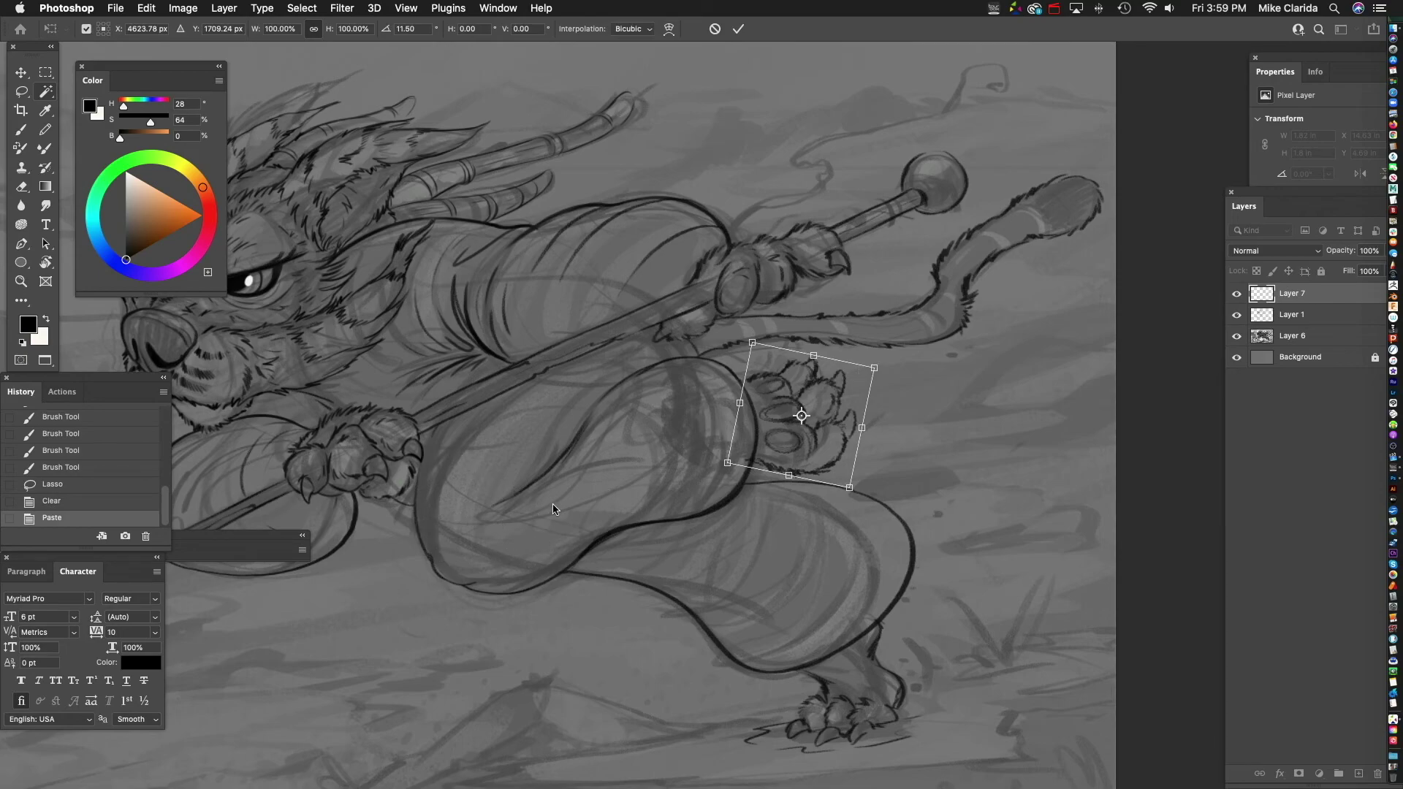
drag(876, 368, 872, 431)
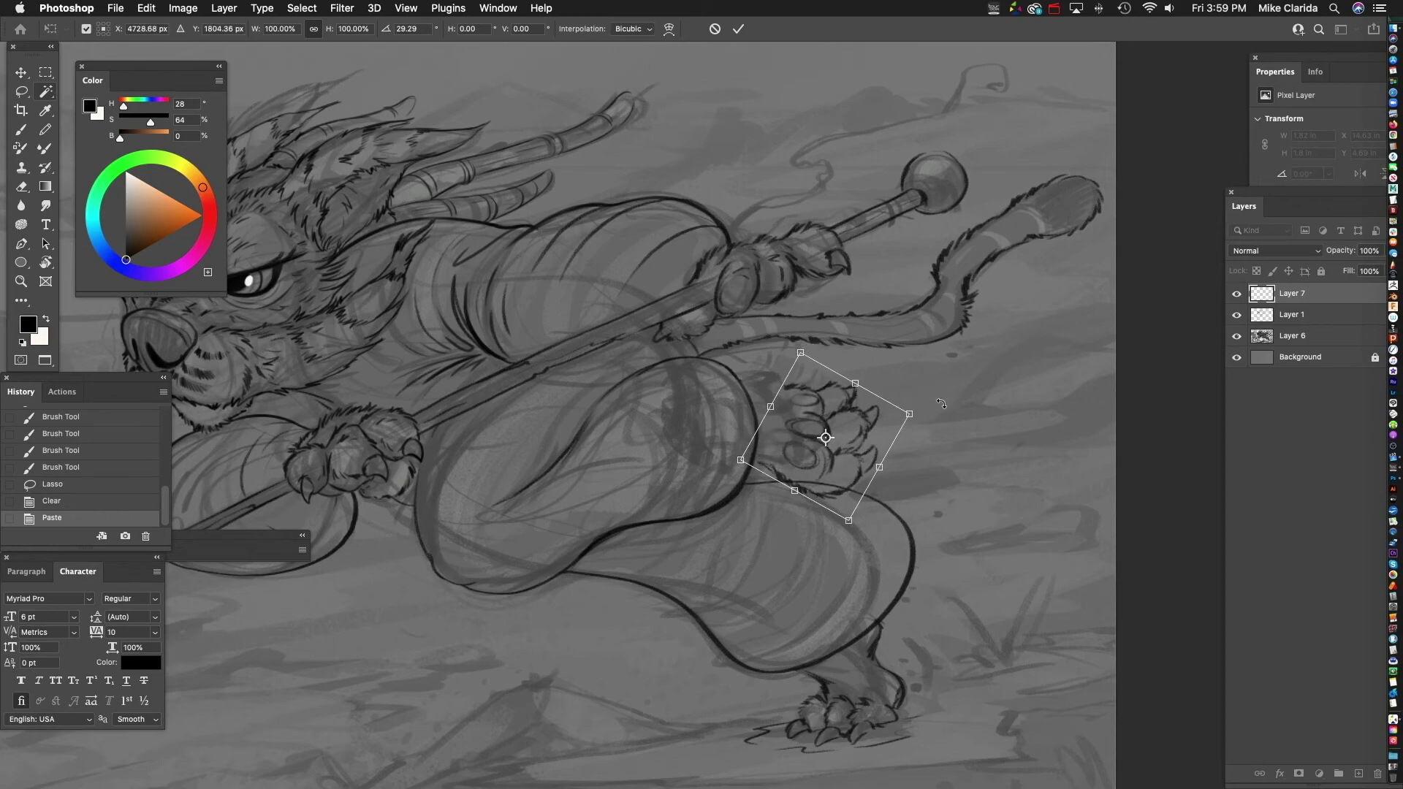
drag(929, 395, 882, 437)
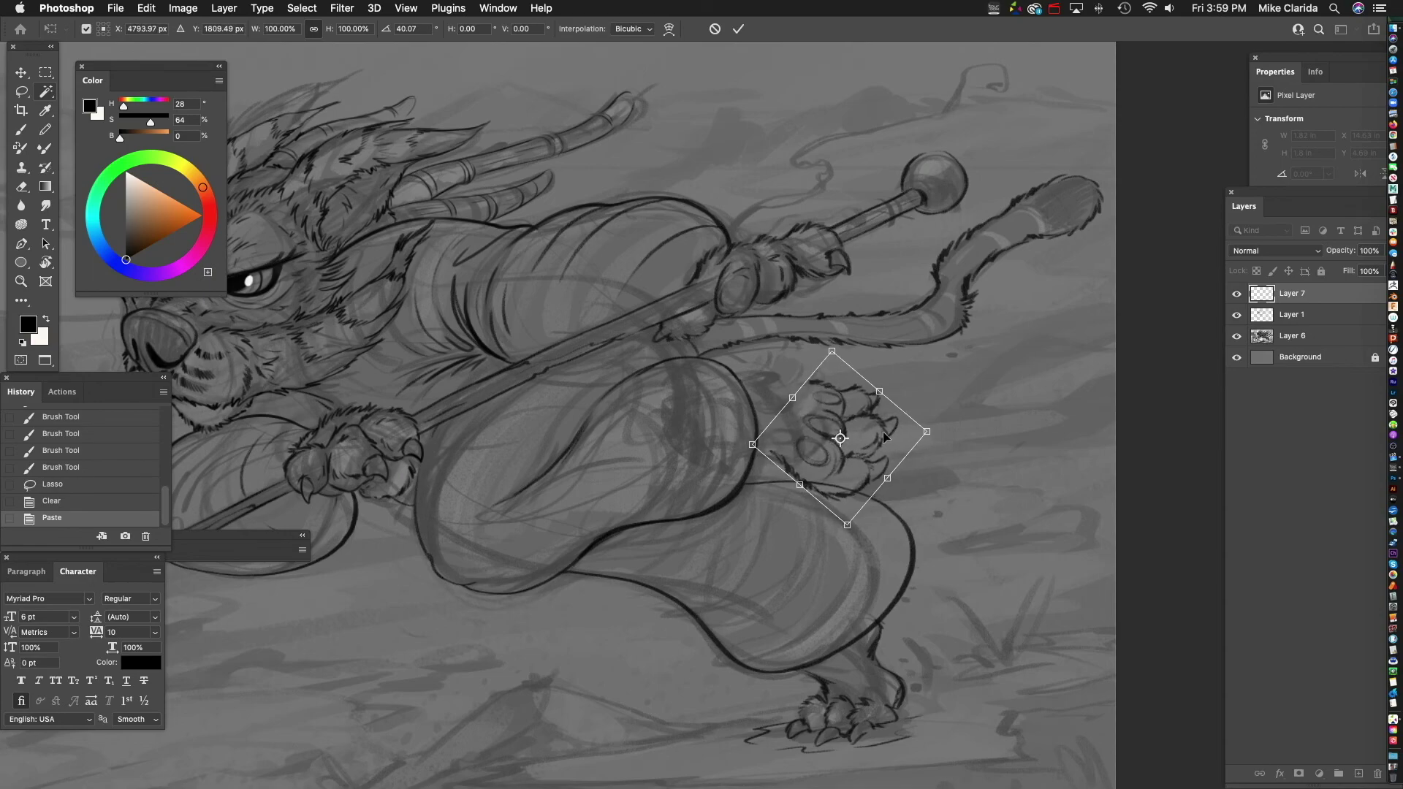
key(Return)
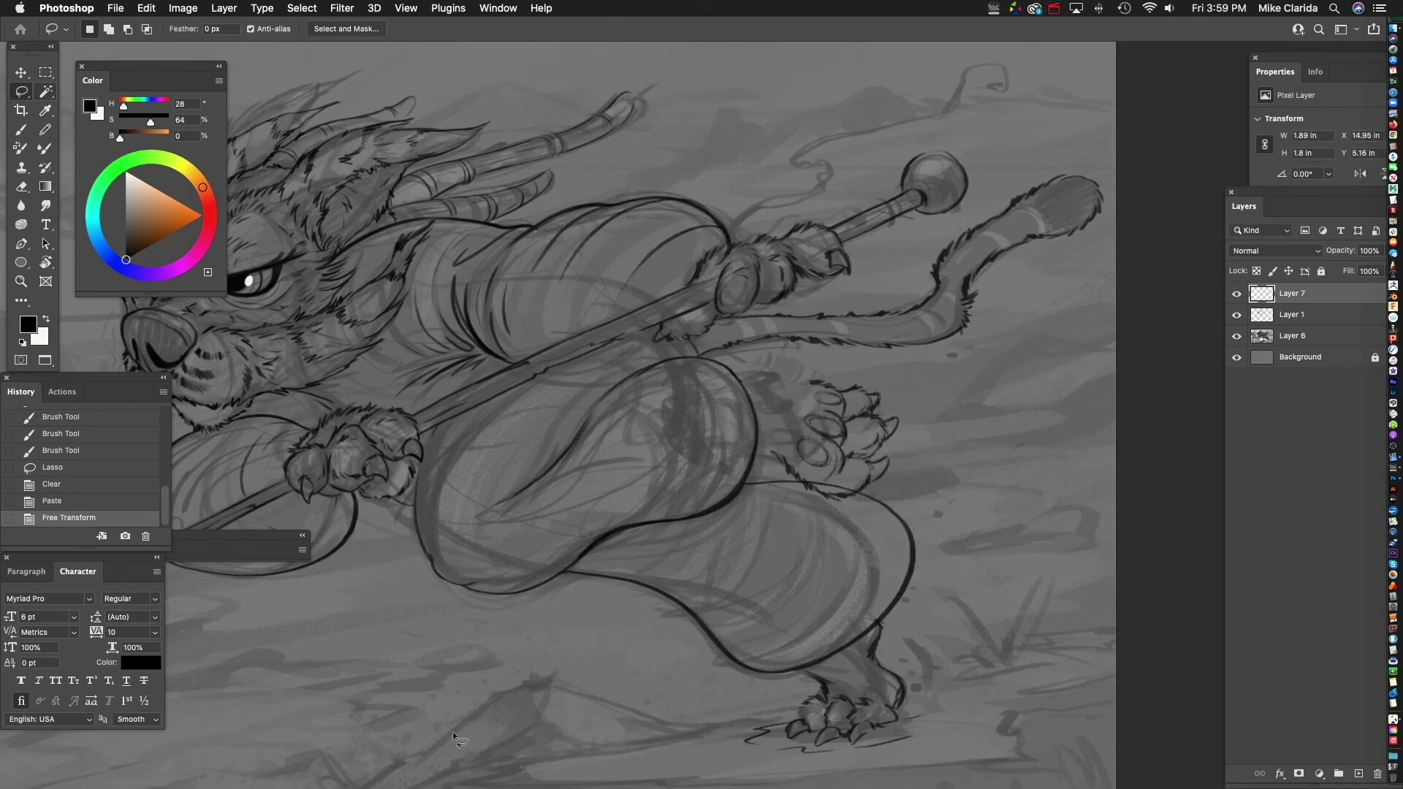
- Ink a furry upper contour joining the rotated paw's top toe to the bent leg
scroll(774, 422, up, 5)
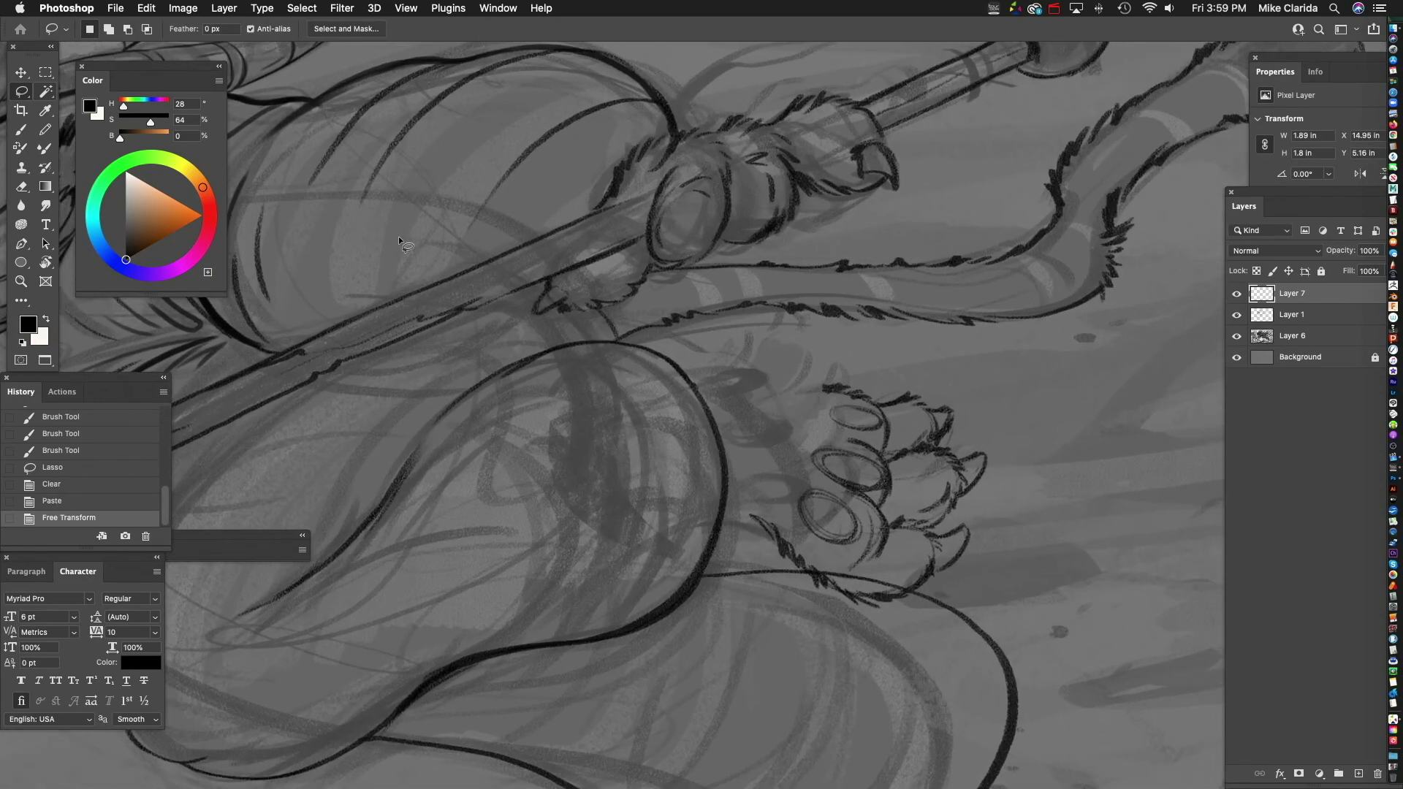
click(21, 130)
scroll(803, 412, up, 3)
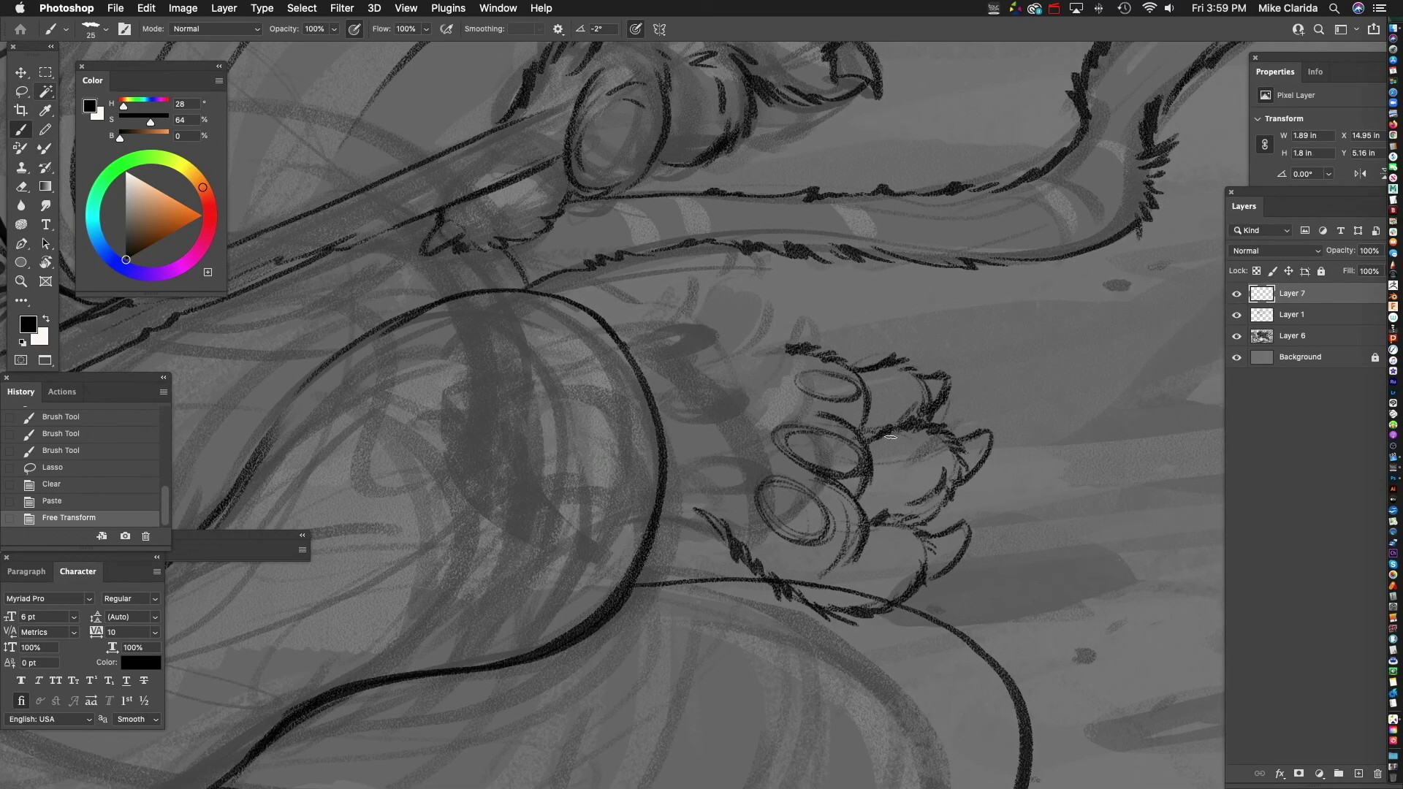
mouse_move(820, 388)
mouse_down()
mouse_move(847, 363)
mouse_move(795, 328)
mouse_move(703, 324)
mouse_move(658, 305)
mouse_up()
drag(679, 314, 622, 285)
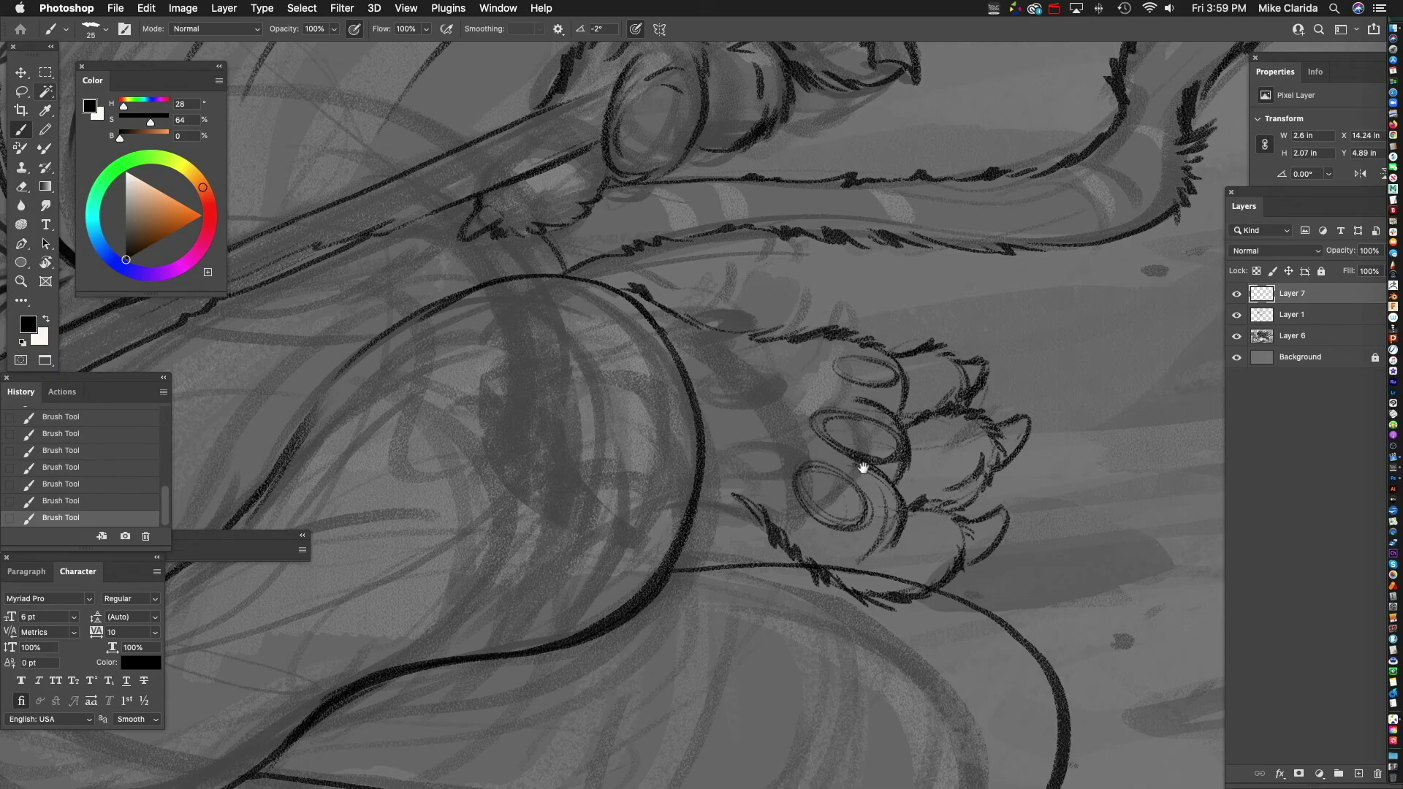
- Extend the paw's furry lower contour back to the bent leg and touch up the strokes where both contours meet it
drag(863, 468, 801, 368)
drag(703, 414, 666, 395)
drag(680, 401, 629, 398)
mouse_move(849, 431)
mouse_down()
mouse_move(855, 461)
mouse_move(846, 452)
mouse_up()
drag(568, 214, 538, 208)
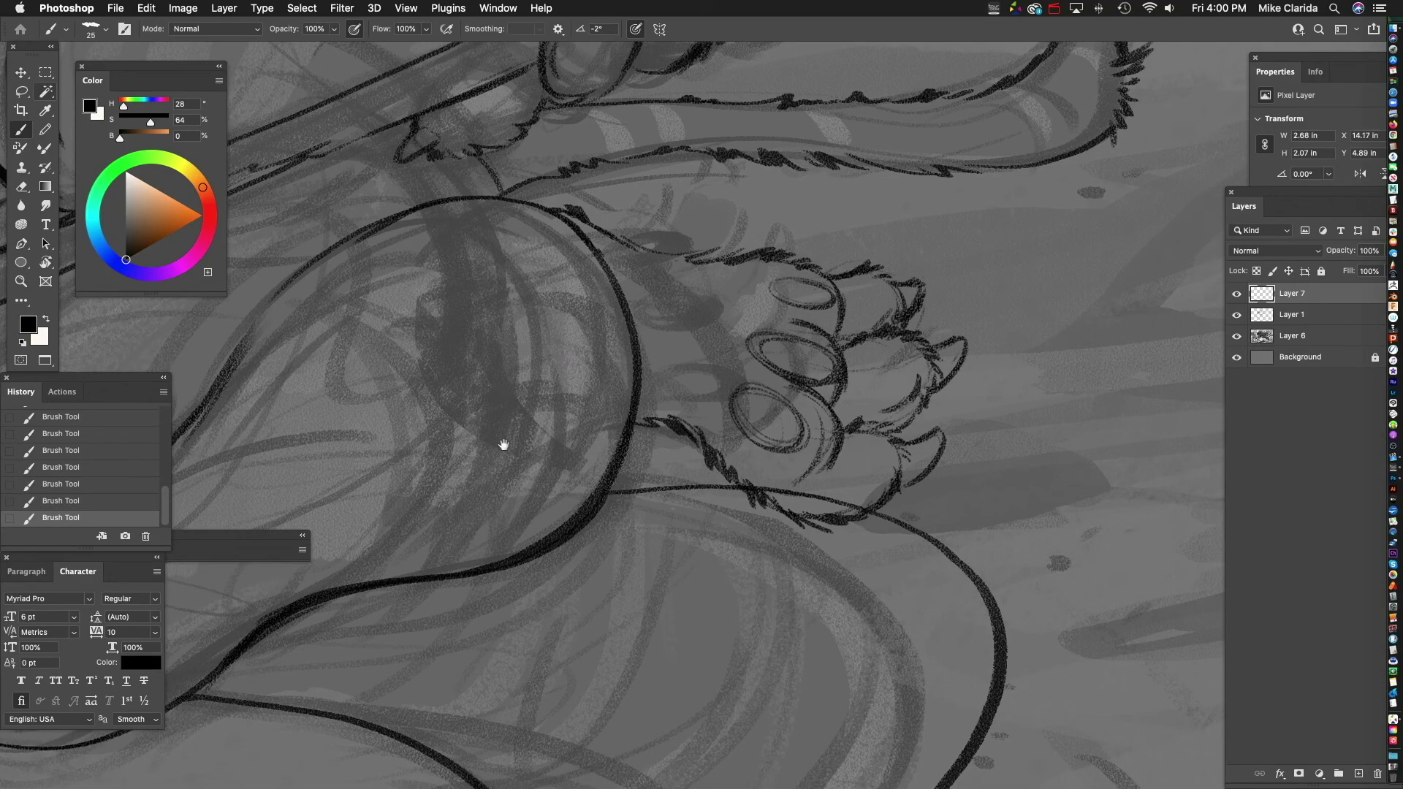
- Move the paw layer closer to the bent leg and erase its strokes overlapping the leg outline
mouse_move(875, 410)
mouse_down()
mouse_move(779, 451)
mouse_move(806, 444)
mouse_move(777, 371)
mouse_up()
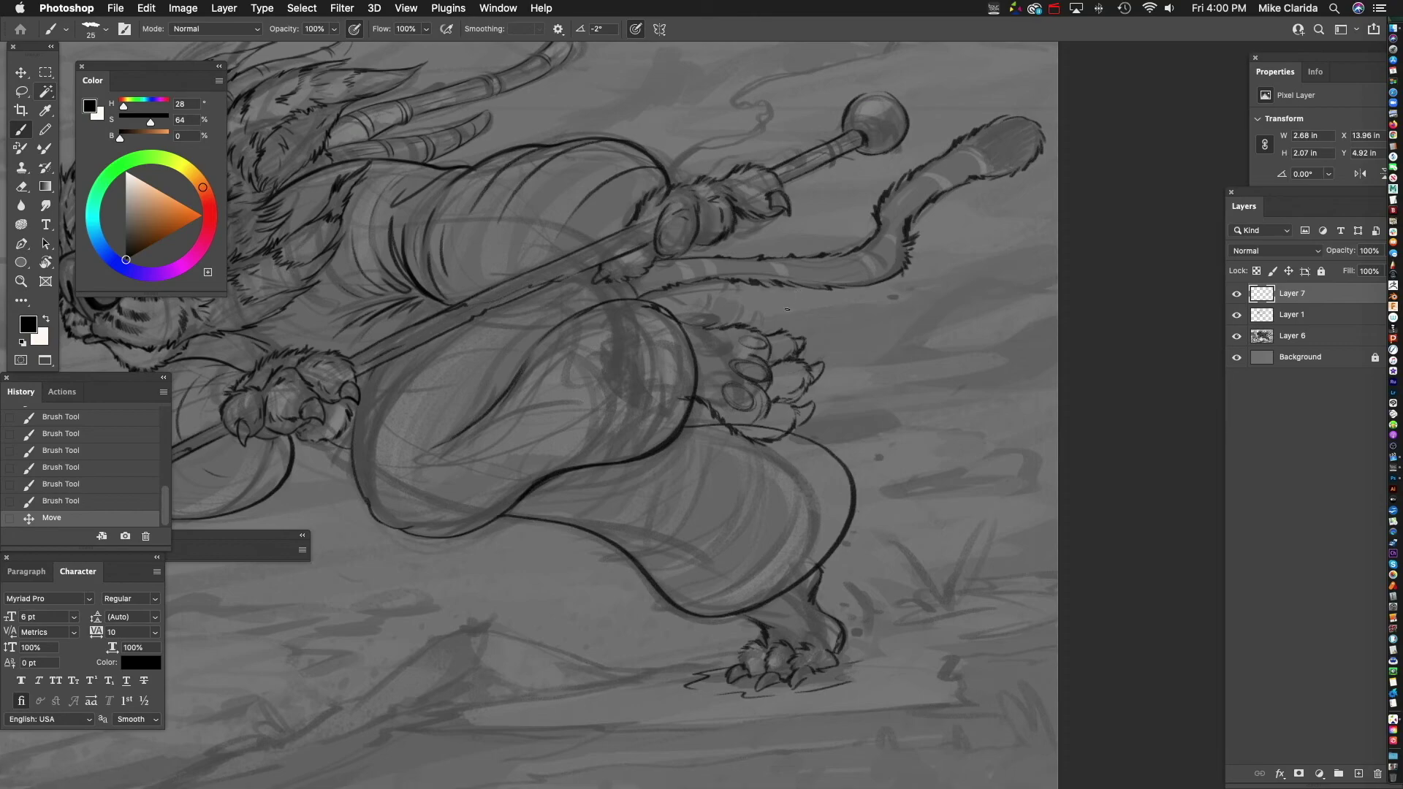
drag(738, 368, 770, 327)
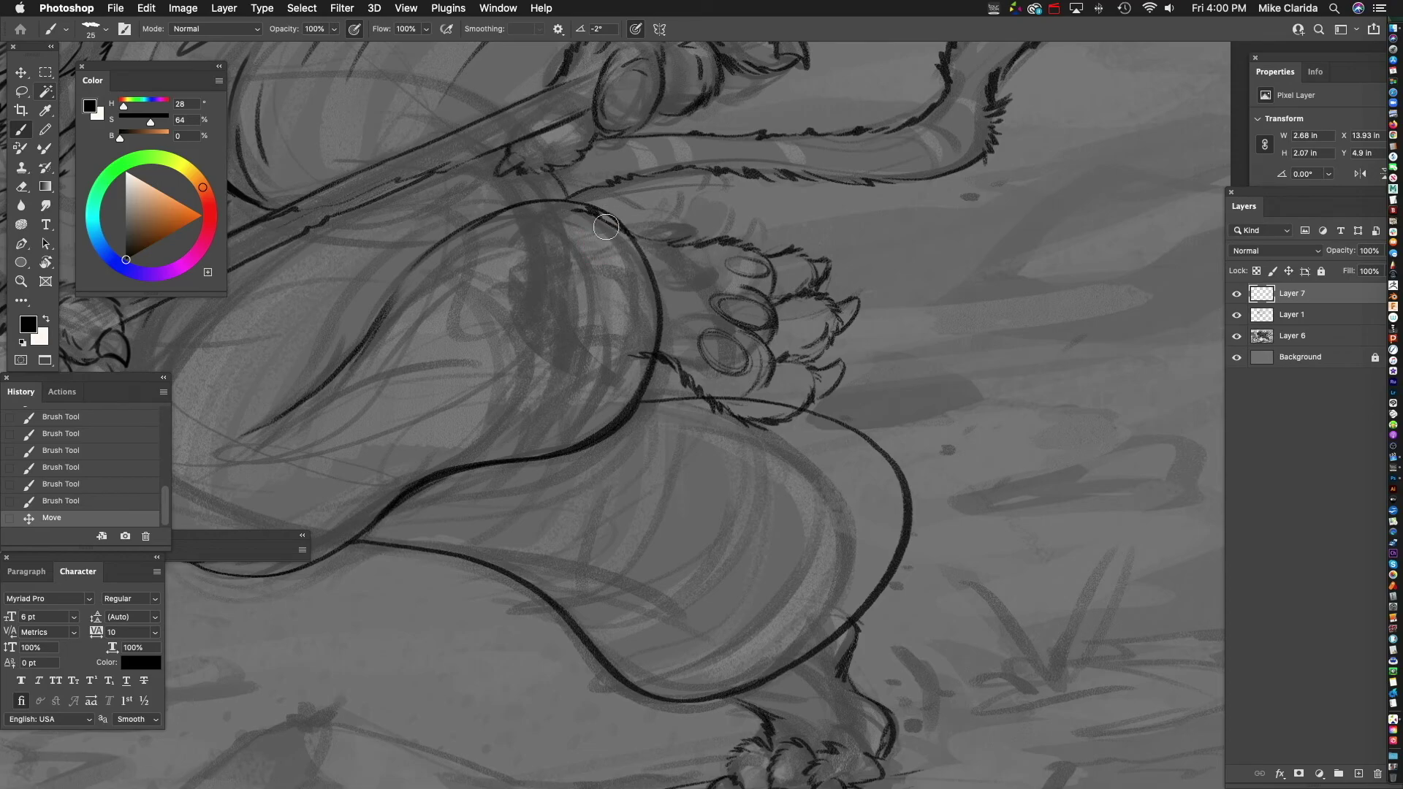
drag(630, 357, 649, 357)
- Erase the other leg's contour running through the paw on Layer 1, and merge the paw layer down
mouse_move(767, 421)
mouse_down()
mouse_move(739, 439)
mouse_move(728, 414)
mouse_move(700, 411)
mouse_move(733, 418)
mouse_up()
click(1294, 315)
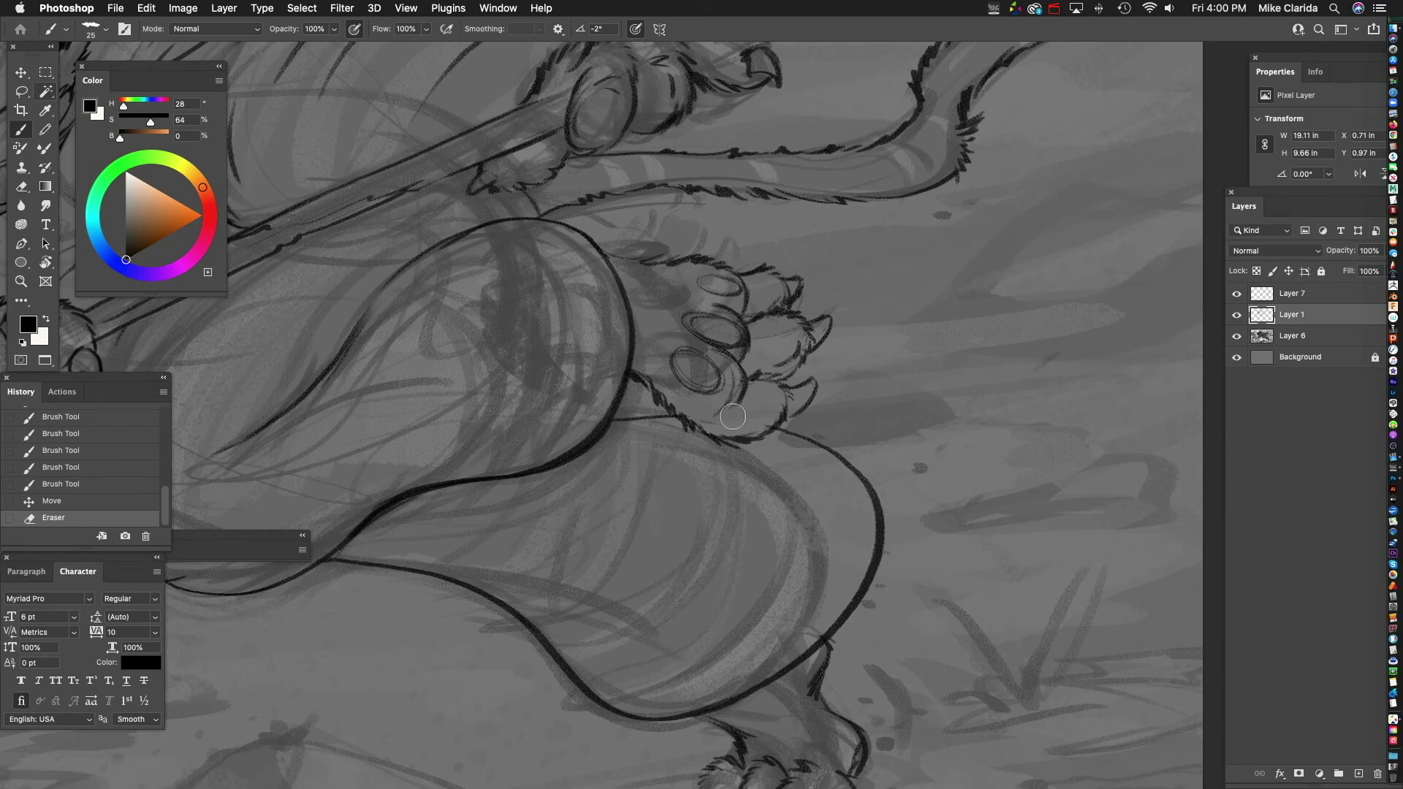
scroll(845, 394, up, 2)
click(1308, 295)
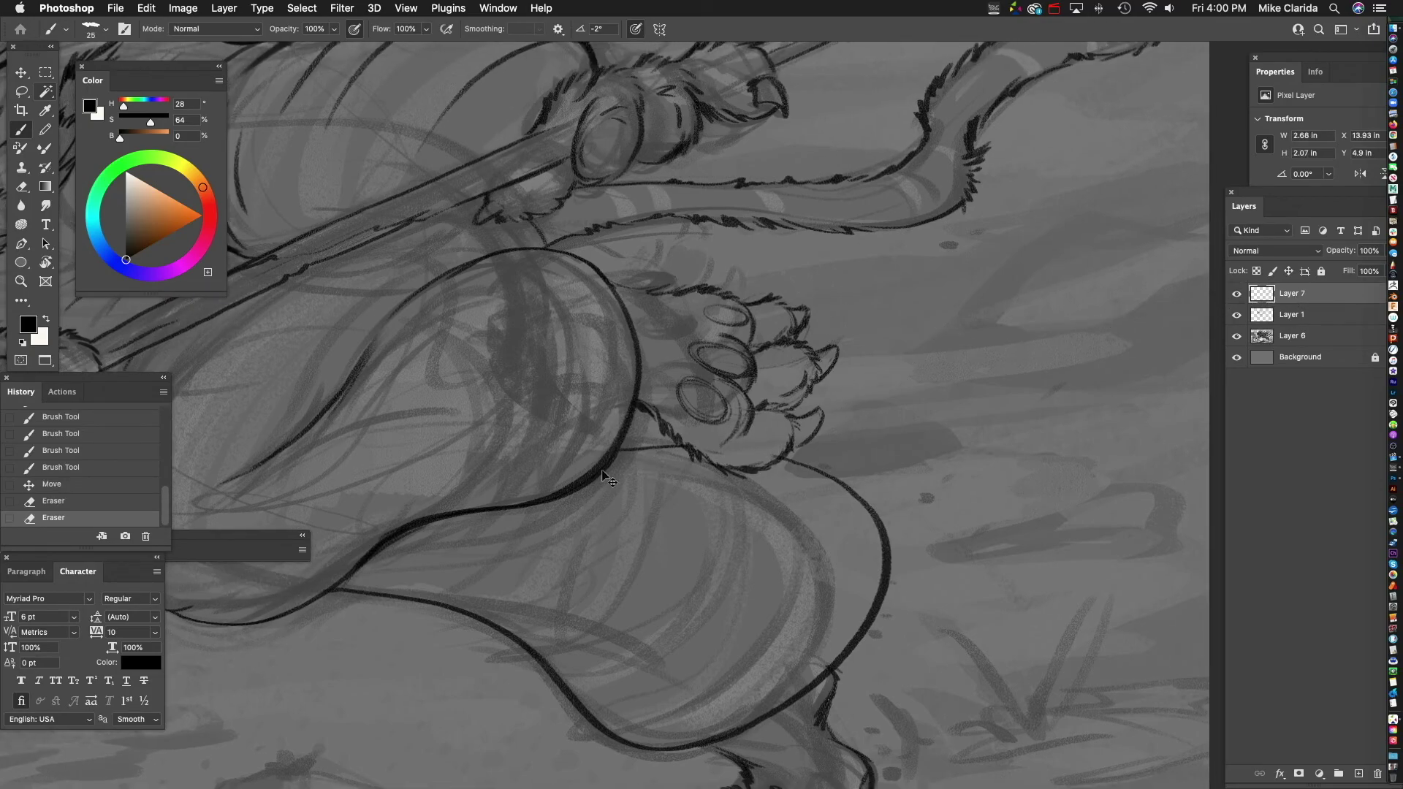
key(super+e)
- Check the whole figure by hiding Layer 1's line art and showing it again
drag(698, 350, 738, 384)
drag(745, 383, 850, 350)
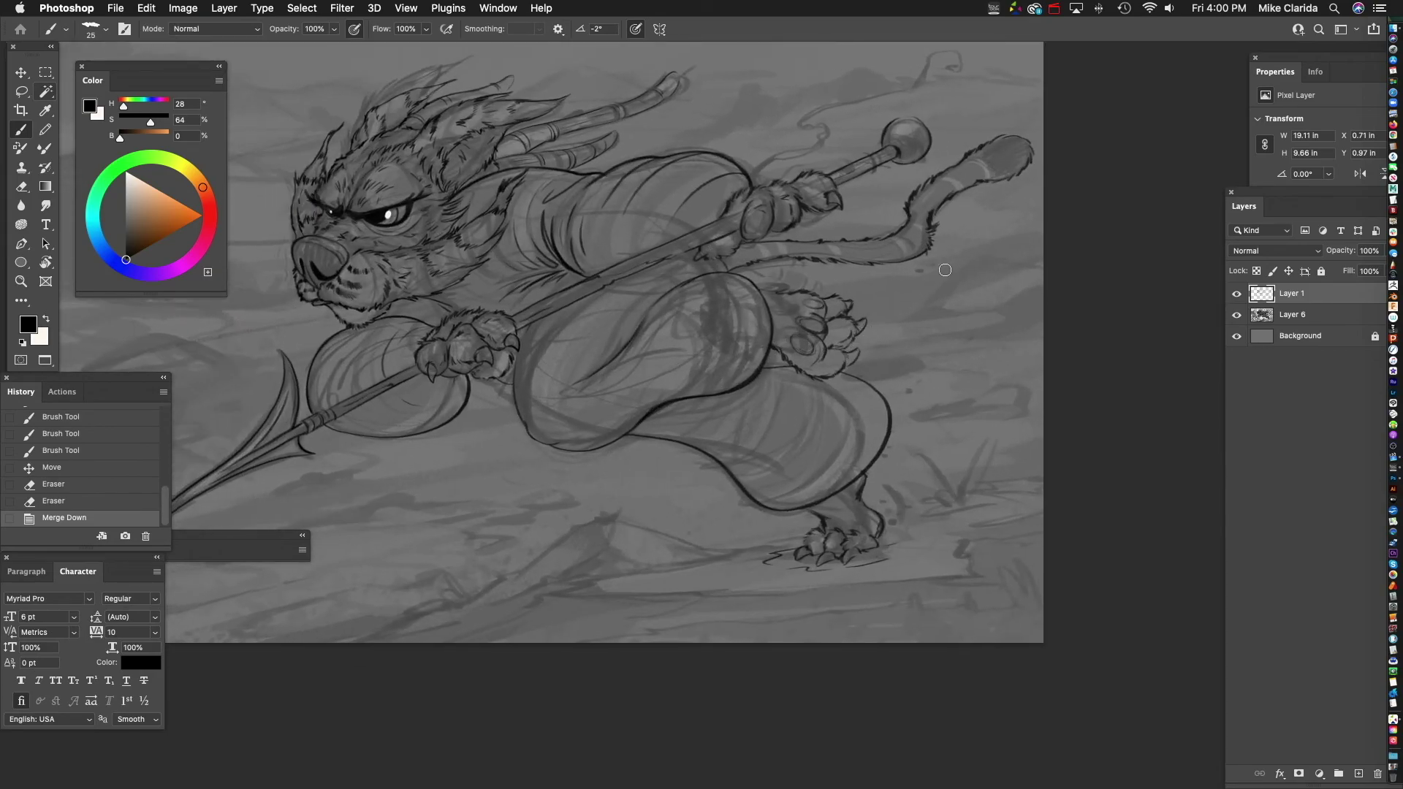
mouse_move(604, 569)
mouse_down()
mouse_move(689, 464)
mouse_move(1081, 426)
mouse_up()
click(1237, 295)
click(1237, 294)
- Ink jagged fur strokes along the stripe below the tail's dark tip and along the light band beneath it
drag(856, 311, 630, 500)
scroll(824, 328, up, 3)
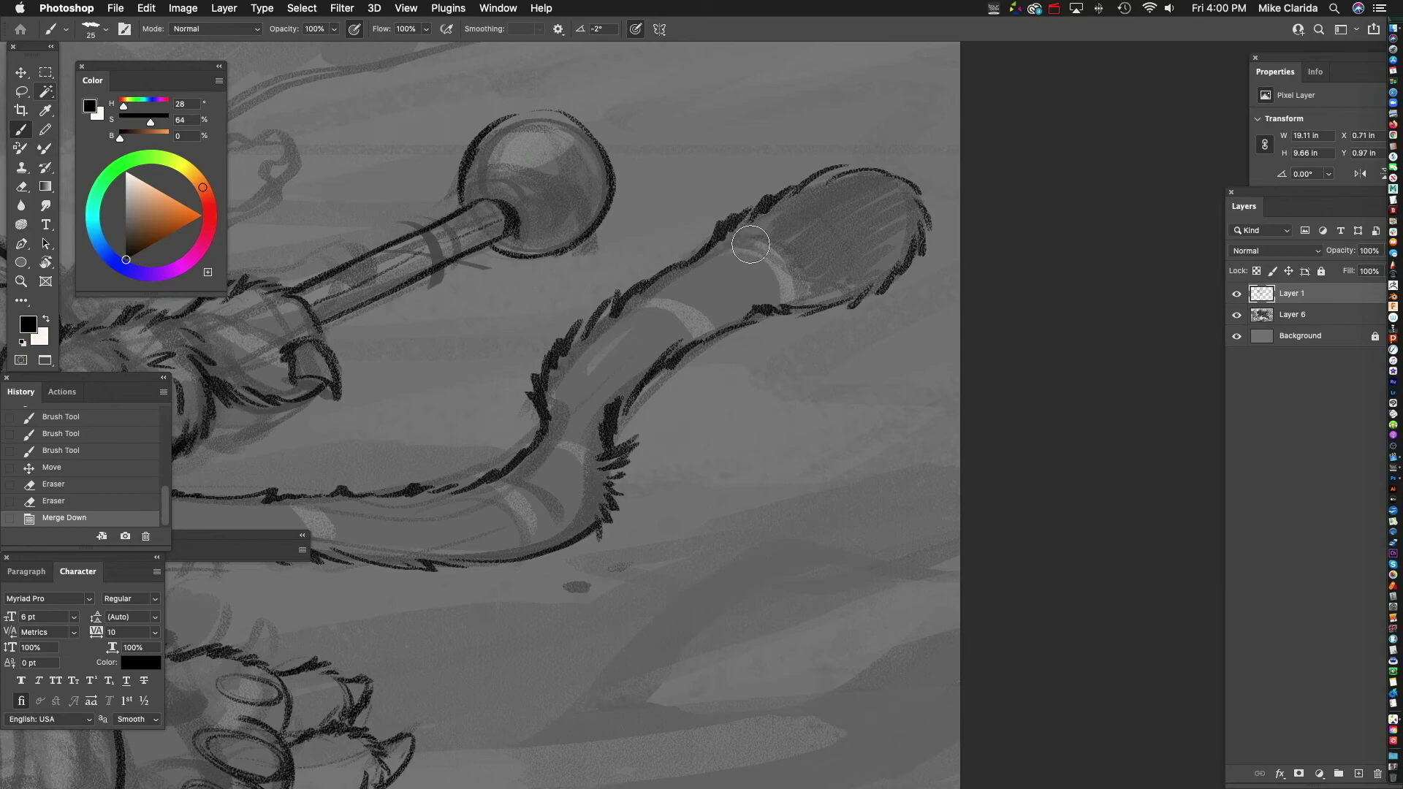
drag(748, 219, 725, 240)
mouse_move(766, 228)
mouse_down()
mouse_move(732, 242)
mouse_move(773, 259)
mouse_up()
drag(814, 247, 777, 261)
mouse_move(886, 308)
mouse_down()
mouse_move(820, 316)
mouse_move(769, 292)
mouse_move(815, 301)
mouse_up()
drag(600, 303, 639, 289)
drag(620, 301, 671, 300)
drag(659, 294, 691, 309)
drag(680, 313, 695, 316)
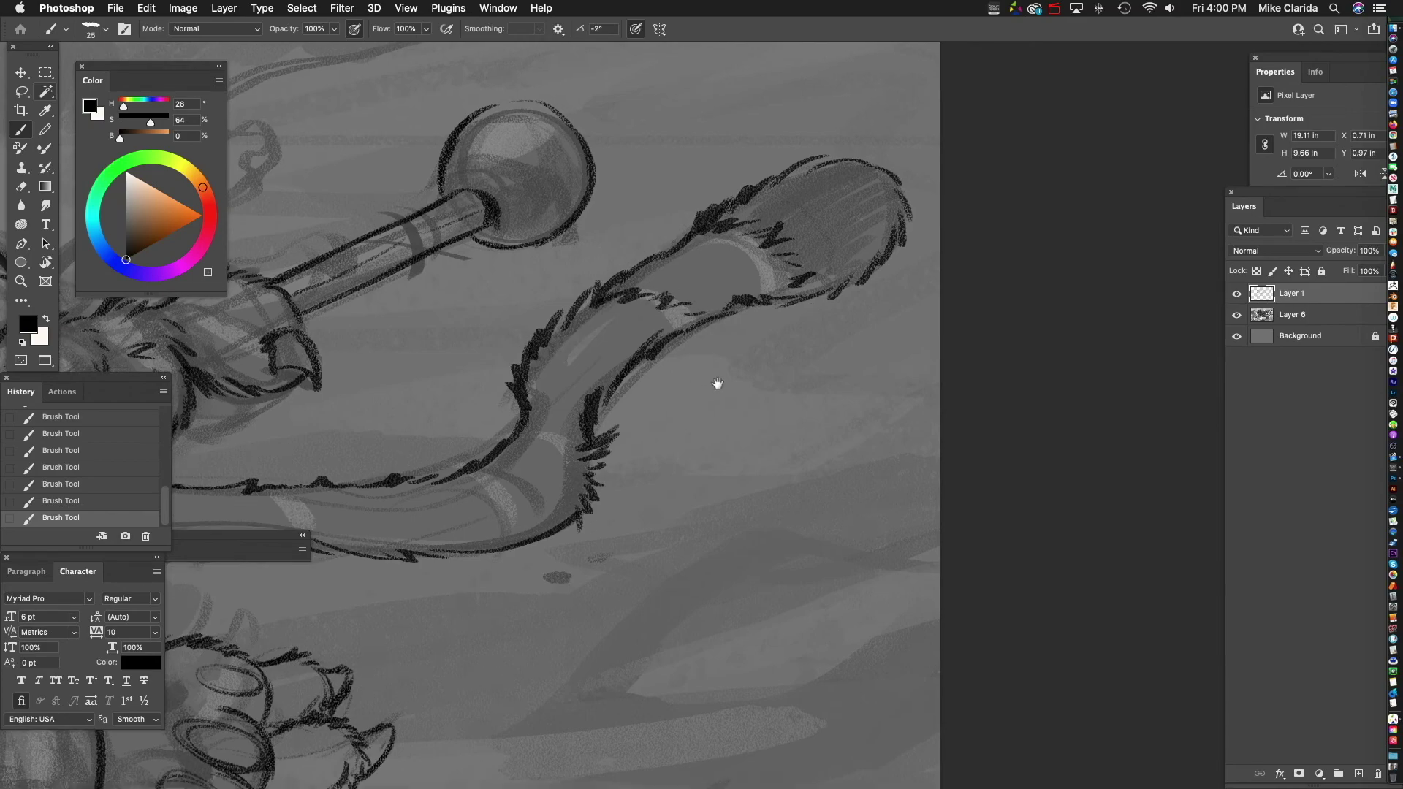
- Add dark fur tufts across the tail's bend and short fur strokes along the stripe just below it
drag(718, 384, 791, 337)
drag(600, 338, 602, 372)
drag(611, 342, 613, 373)
drag(619, 348, 633, 373)
drag(640, 354, 659, 381)
drag(833, 318, 957, 248)
mouse_move(634, 368)
mouse_down()
mouse_move(684, 352)
mouse_move(733, 387)
mouse_up()
drag(711, 396, 745, 401)
drag(825, 396, 927, 362)
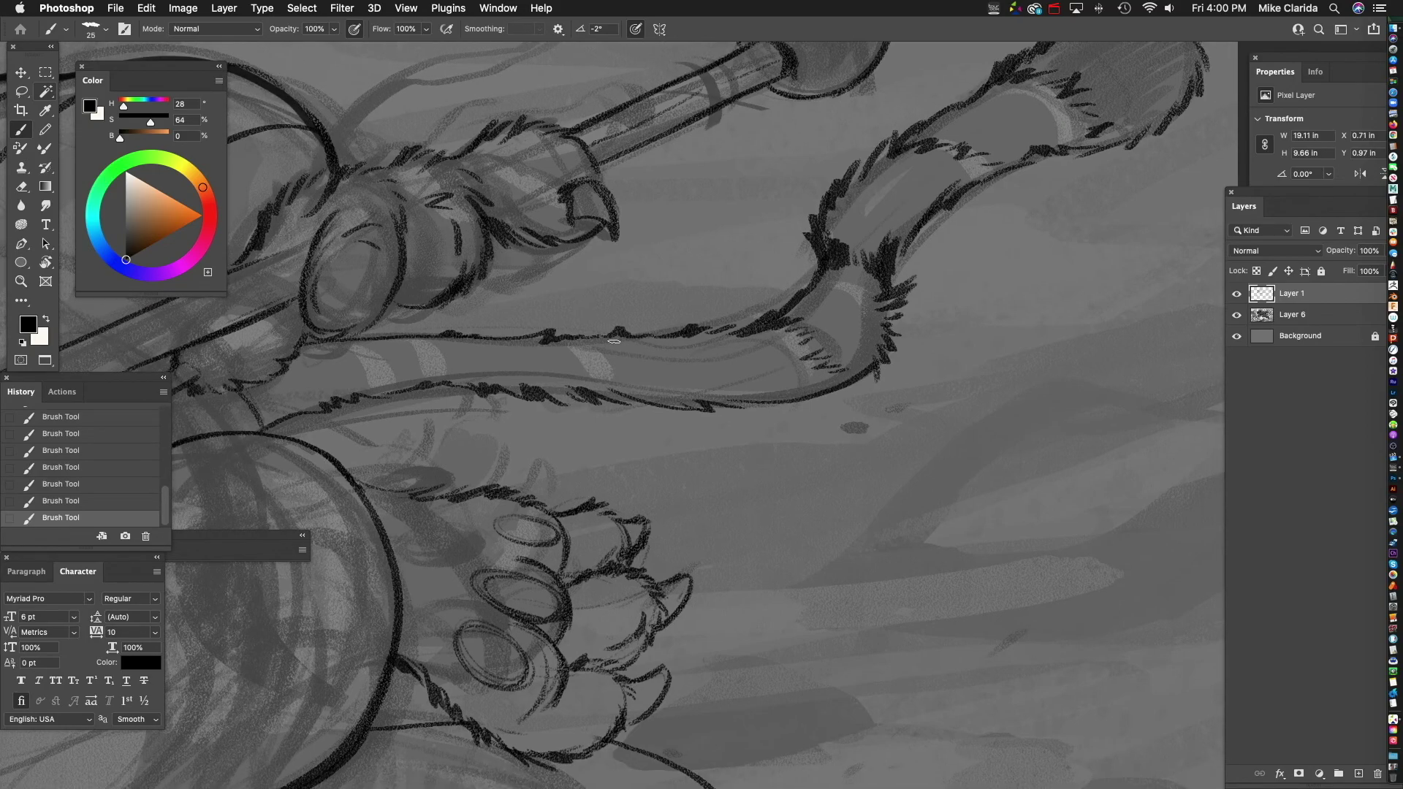
- Ink short fur strokes for the stripes along the tail's straight section
drag(609, 342, 634, 339)
mouse_move(599, 344)
mouse_down()
mouse_move(631, 346)
mouse_move(668, 388)
mouse_up()
scroll(669, 388, left, 5)
mouse_move(655, 280)
mouse_down()
mouse_move(614, 291)
mouse_move(643, 310)
mouse_up()
- Create a new empty layer directly below Layer 1 and make it active for the ground lines
drag(586, 456, 877, 322)
mouse_move(794, 561)
mouse_down()
mouse_move(577, 541)
mouse_move(658, 392)
mouse_up()
mouse_move(778, 390)
mouse_down()
mouse_move(689, 441)
mouse_move(874, 370)
mouse_move(852, 260)
mouse_move(786, 256)
mouse_up()
mouse_move(849, 377)
mouse_down()
mouse_move(620, 539)
mouse_move(657, 378)
mouse_move(752, 416)
mouse_move(912, 419)
mouse_up()
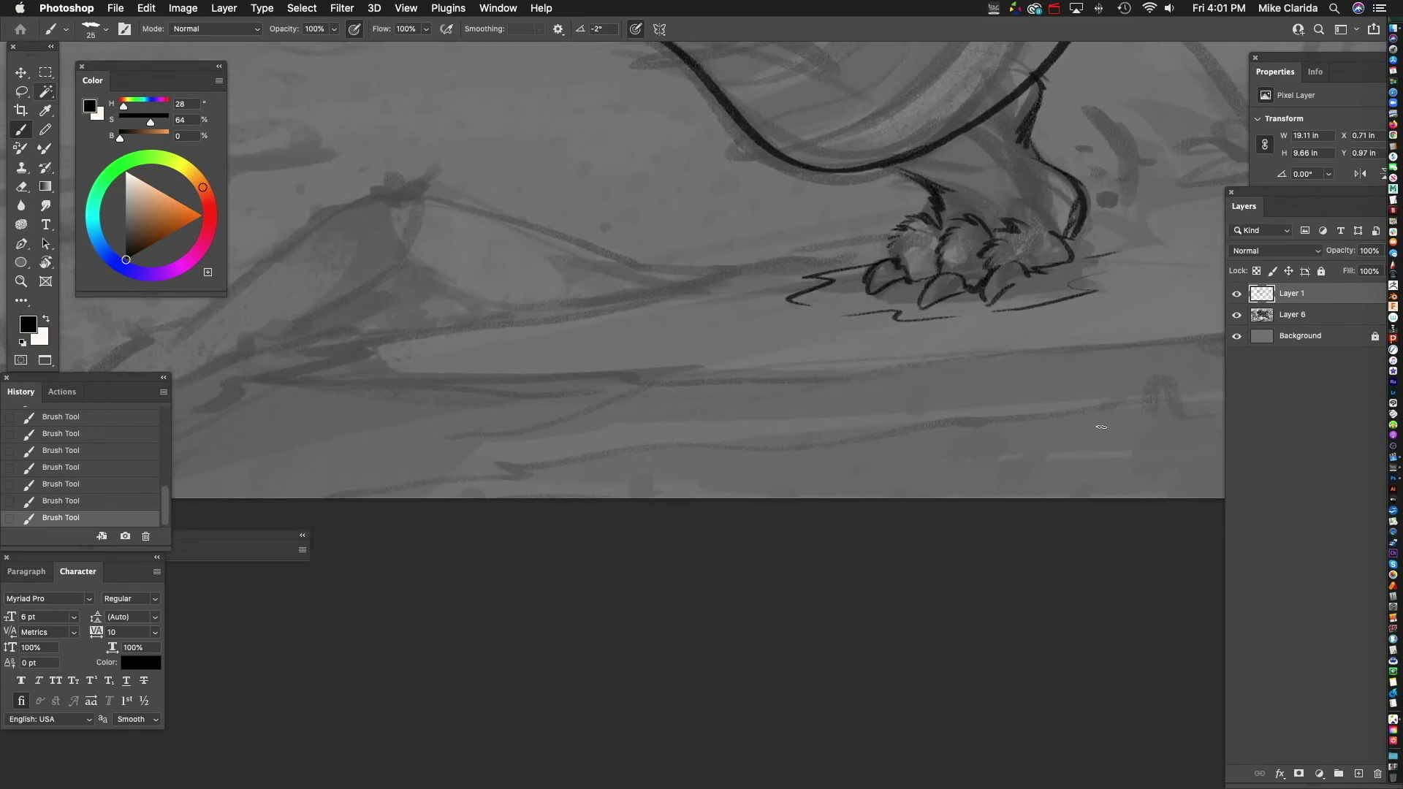
click(1368, 712)
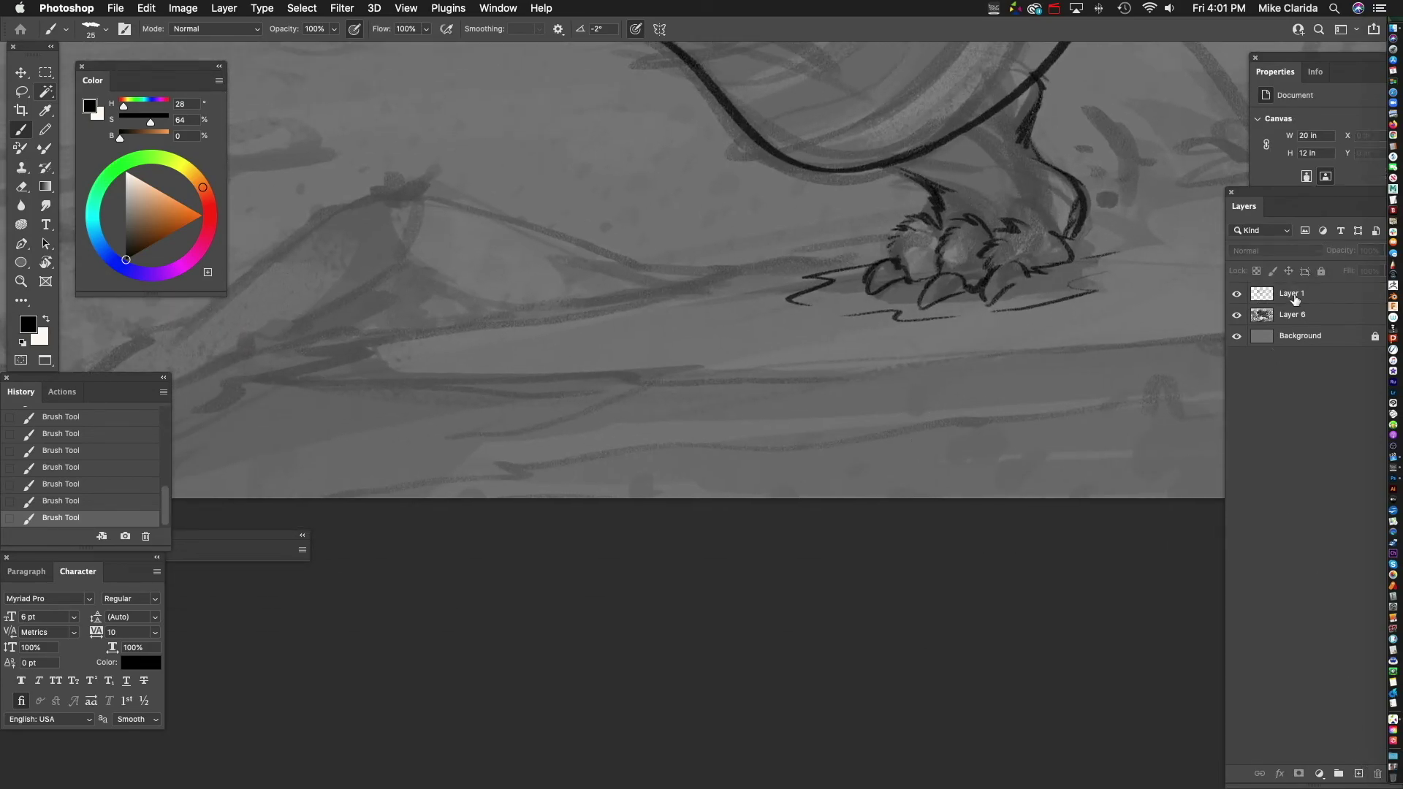
click(1294, 295)
click(1359, 774)
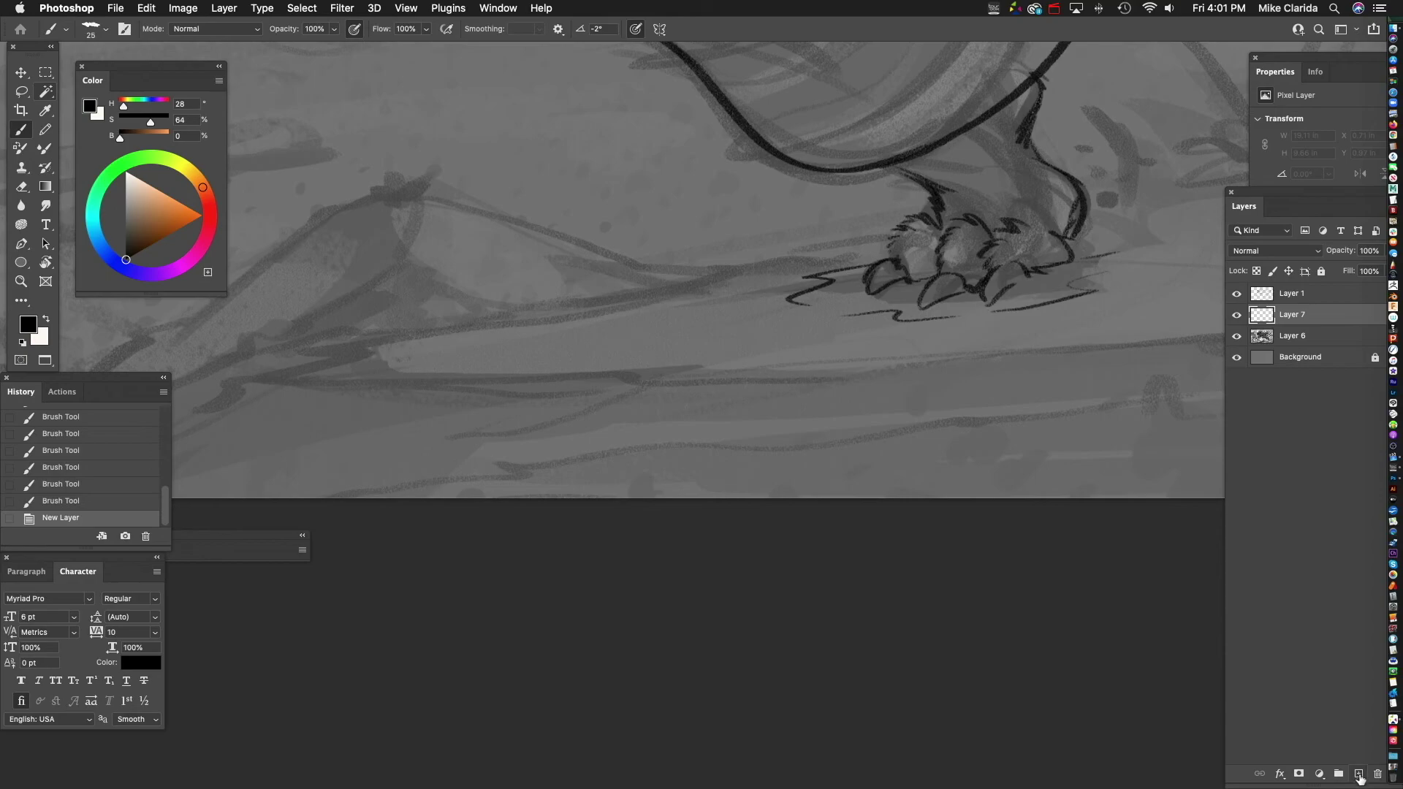
key(super+bracketright)
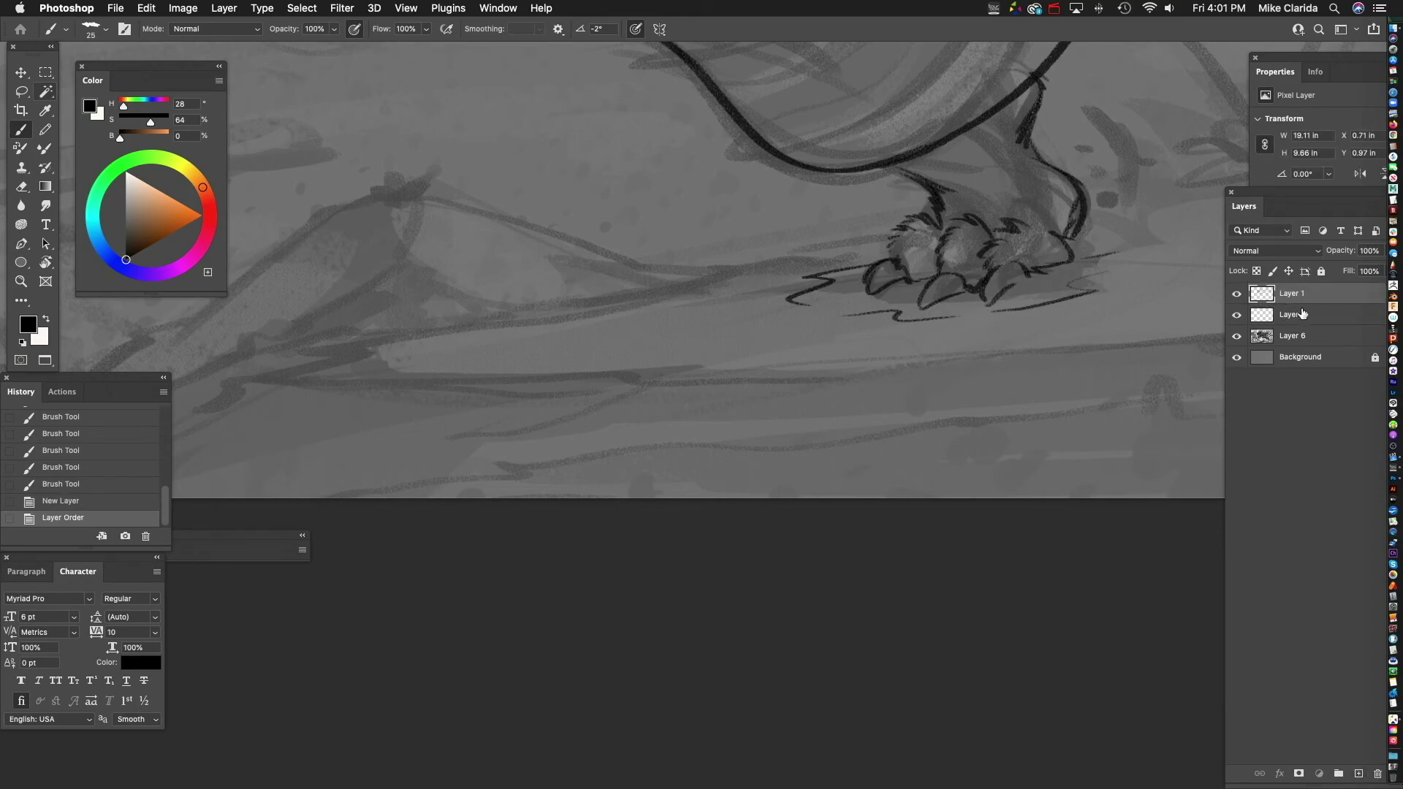
click(1300, 312)
- Outline the raised rock slab, the small leaf-shaped chip at its base, and the jagged rock edges descending toward the canvas's lower edge
drag(596, 406, 844, 508)
mouse_move(596, 304)
mouse_down()
mouse_move(724, 326)
mouse_move(746, 285)
mouse_up()
drag(748, 334, 903, 274)
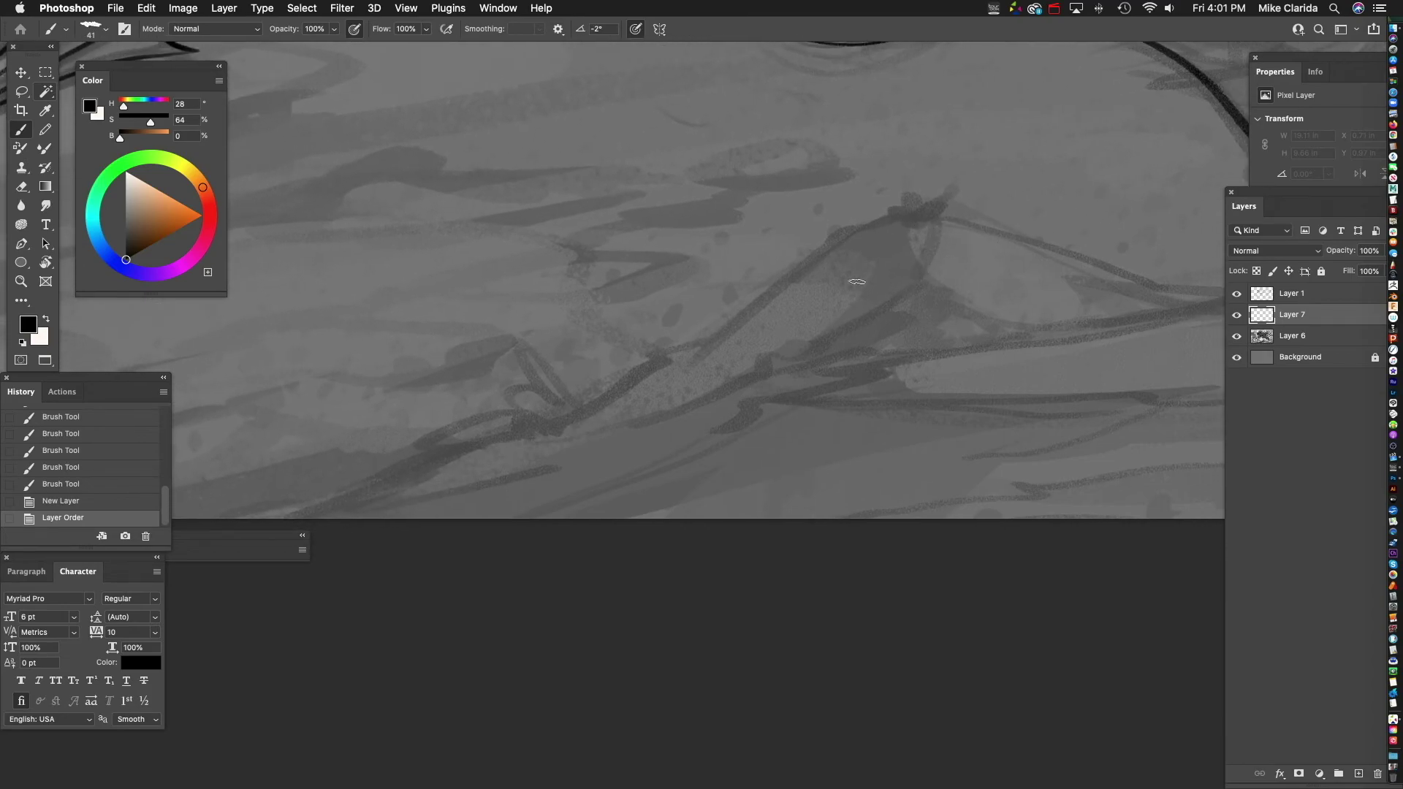
mouse_move(924, 208)
mouse_down()
mouse_move(823, 230)
mouse_move(625, 384)
mouse_move(771, 355)
mouse_move(751, 318)
mouse_move(676, 382)
mouse_move(594, 334)
mouse_move(652, 382)
mouse_move(588, 404)
mouse_up()
scroll(588, 404, left, 4)
mouse_move(784, 325)
mouse_down()
mouse_move(512, 426)
mouse_move(895, 361)
mouse_up()
drag(965, 361, 560, 447)
mouse_move(800, 198)
mouse_down()
mouse_move(775, 241)
mouse_move(669, 322)
mouse_move(515, 401)
mouse_move(377, 426)
mouse_up()
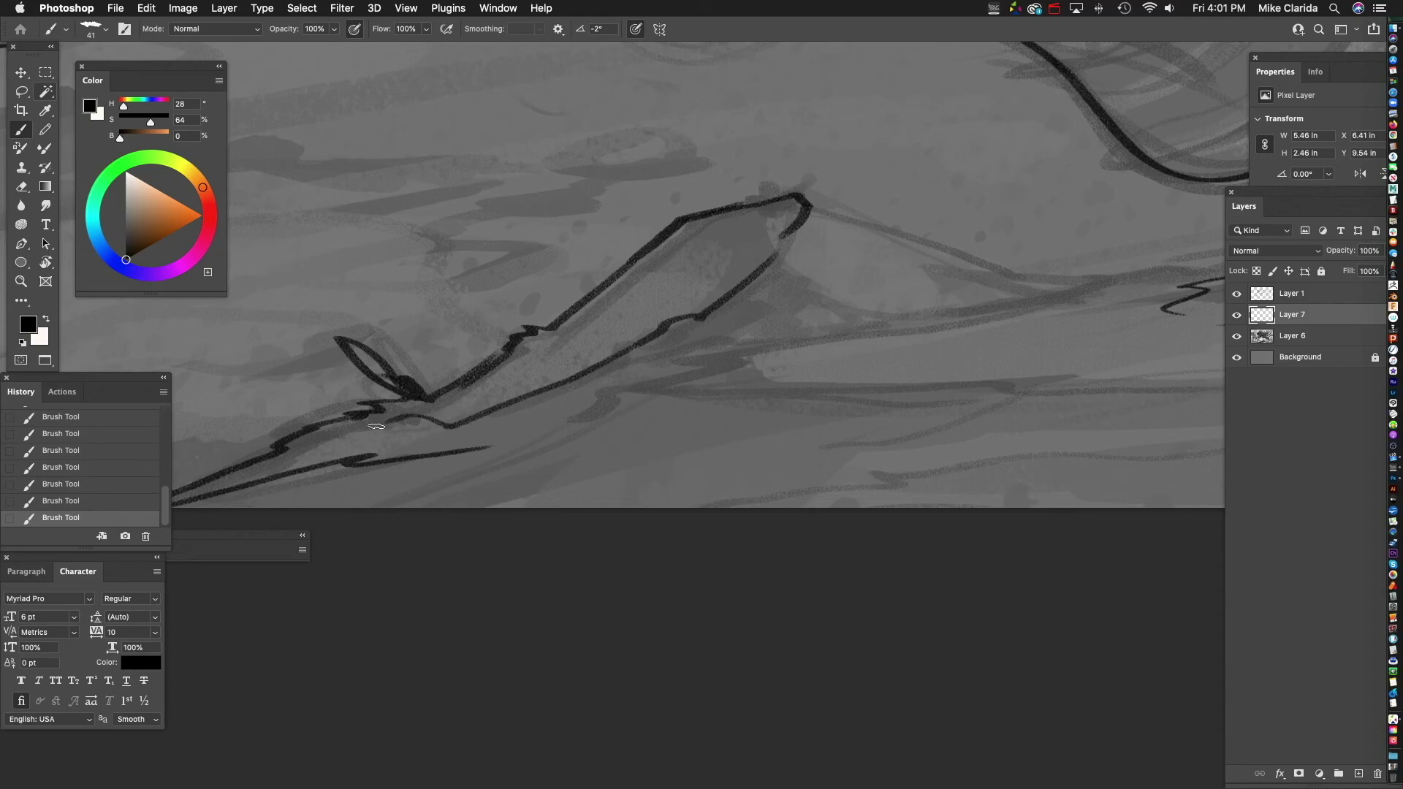
- Ink the ridge from the slab's peak to the planted foot, and the ledge's lower edge out to its broken end
scroll(596, 347, right, 5)
scroll(595, 347, up, 1)
mouse_move(519, 256)
mouse_down()
mouse_move(660, 306)
mouse_move(831, 324)
mouse_move(989, 315)
mouse_move(741, 356)
mouse_up()
scroll(740, 355, left, 5)
scroll(740, 356, down, 1)
mouse_move(924, 306)
mouse_down()
mouse_move(694, 330)
mouse_move(702, 344)
mouse_move(611, 353)
mouse_move(599, 388)
mouse_move(776, 385)
mouse_up()
drag(647, 396, 828, 318)
mouse_move(682, 329)
mouse_down()
mouse_move(530, 405)
mouse_move(752, 333)
mouse_up()
mouse_move(928, 332)
mouse_down()
mouse_move(654, 361)
mouse_move(840, 329)
mouse_move(973, 332)
mouse_move(601, 344)
mouse_move(643, 363)
mouse_move(978, 323)
mouse_up()
mouse_move(1048, 255)
mouse_down()
mouse_move(872, 292)
mouse_move(864, 333)
mouse_up()
mouse_move(723, 403)
mouse_down()
mouse_move(944, 391)
mouse_move(937, 326)
mouse_move(990, 301)
mouse_up()
drag(1099, 277, 1074, 339)
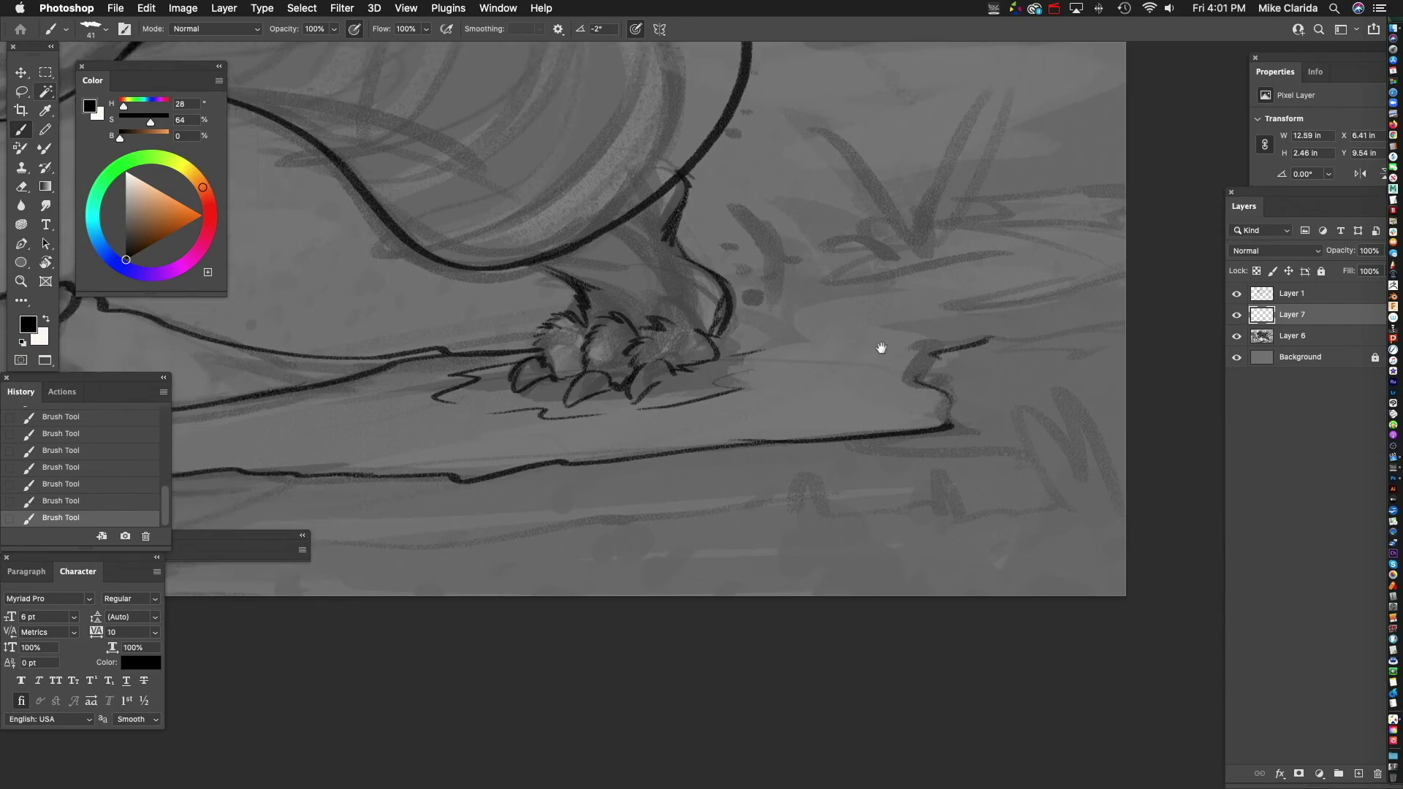
- Add a second layer of stepped rock edges beneath the ledge, running from below the slab toward the ledge's broken end
drag(730, 414, 1136, 223)
drag(745, 347, 906, 289)
mouse_move(846, 251)
mouse_down()
mouse_move(331, 382)
mouse_move(684, 265)
mouse_up()
drag(1007, 258, 560, 363)
drag(693, 338, 1046, 302)
mouse_move(1148, 294)
mouse_down()
mouse_move(678, 405)
mouse_move(1041, 312)
mouse_up()
key(super+minus)
key(super+minus)
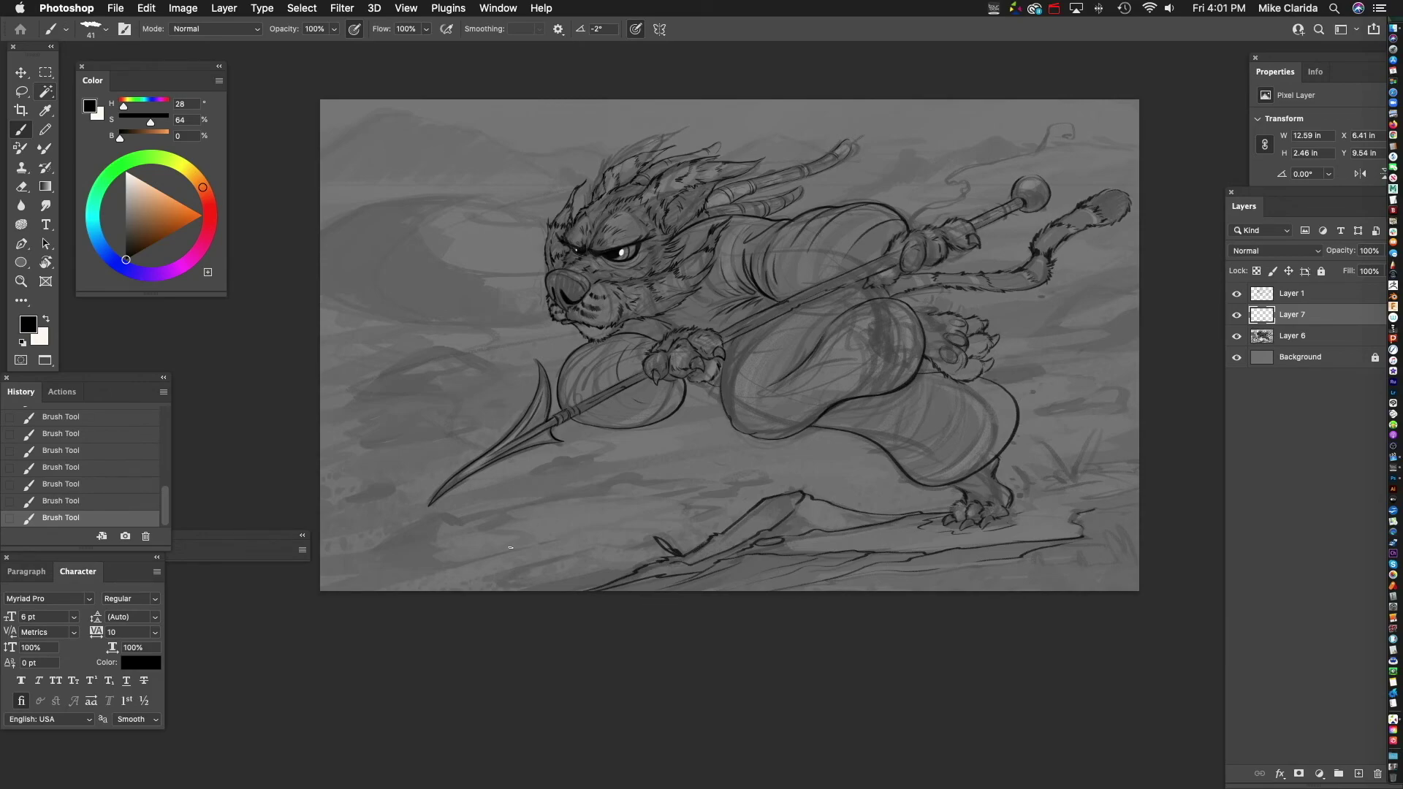
- Ink the ground line behind the planted foot out to the canvas edge, with jagged rock contours just below it
drag(986, 438, 780, 371)
drag(757, 433, 776, 406)
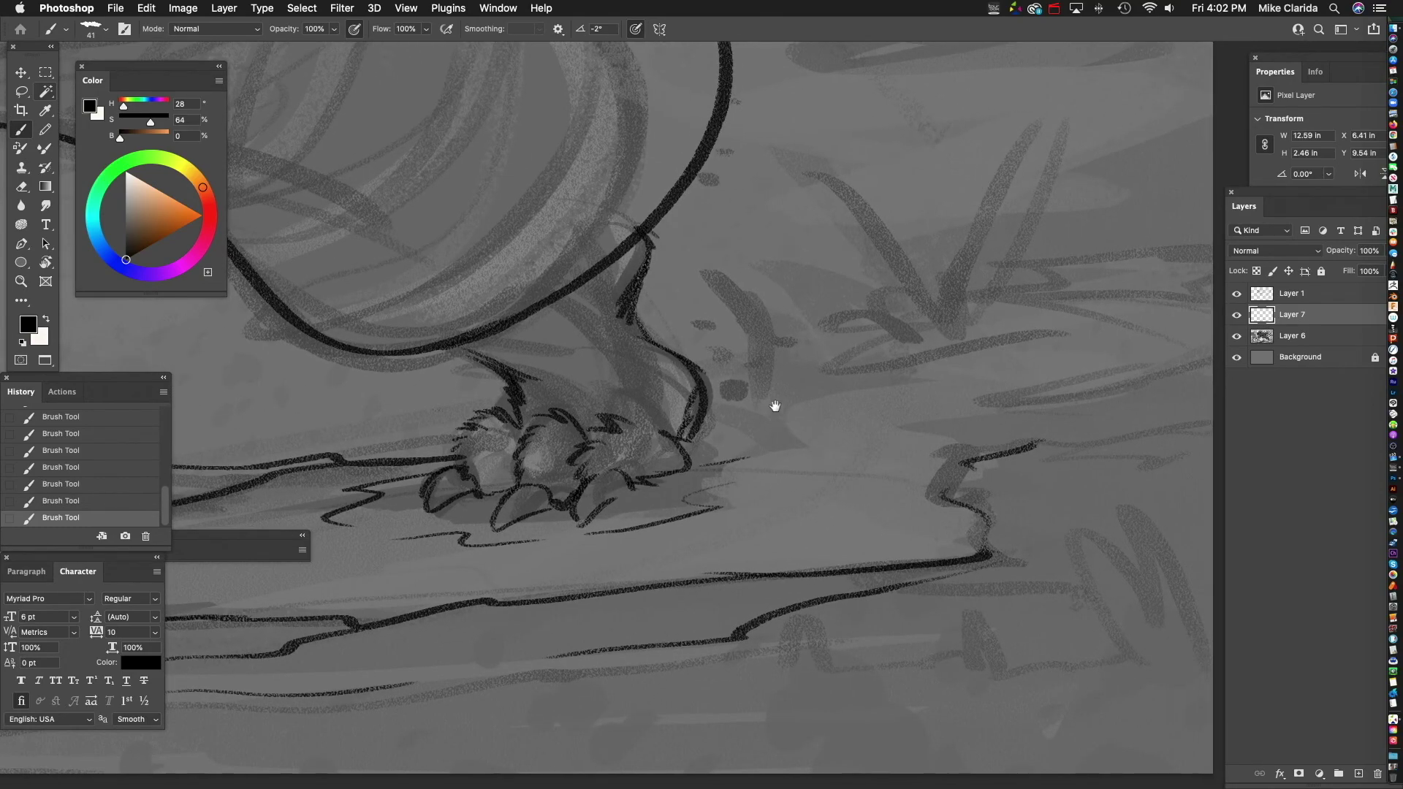
scroll(818, 345, right, 2)
scroll(819, 344, up, 1)
mouse_move(1132, 284)
mouse_down()
mouse_move(905, 297)
mouse_move(786, 347)
mouse_move(582, 399)
mouse_up()
mouse_move(782, 350)
mouse_down()
mouse_move(840, 374)
mouse_move(1061, 370)
mouse_move(979, 415)
mouse_move(694, 502)
mouse_move(984, 385)
mouse_move(903, 395)
mouse_move(818, 434)
mouse_up()
scroll(783, 428, down, 5)
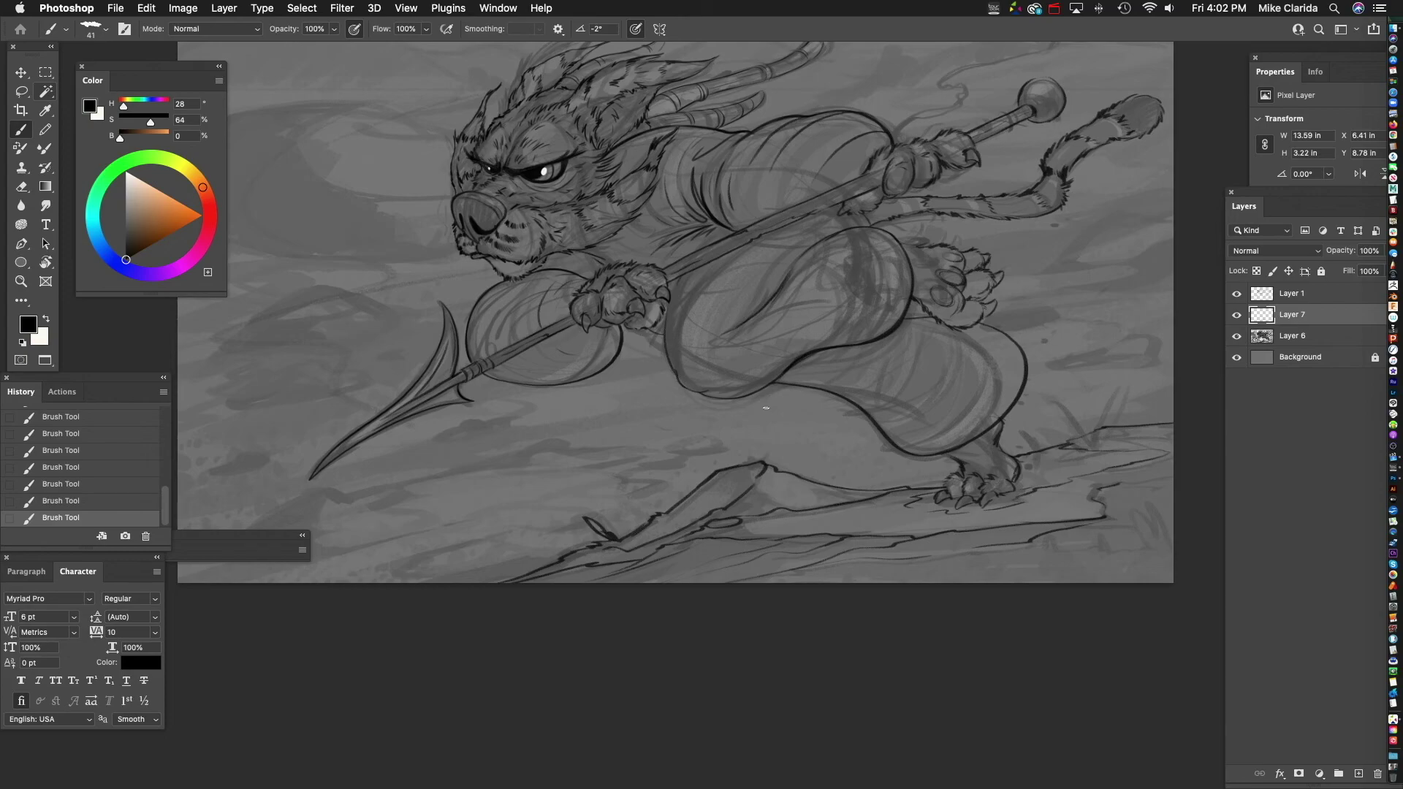
- Ink a tuft of pointed grass blades on the ground line behind the planted foot
drag(1118, 417, 860, 382)
mouse_move(828, 427)
mouse_down()
mouse_move(868, 404)
mouse_move(804, 426)
mouse_move(677, 277)
mouse_move(730, 420)
mouse_up()
mouse_move(681, 381)
mouse_down()
mouse_move(733, 427)
mouse_move(753, 369)
mouse_up()
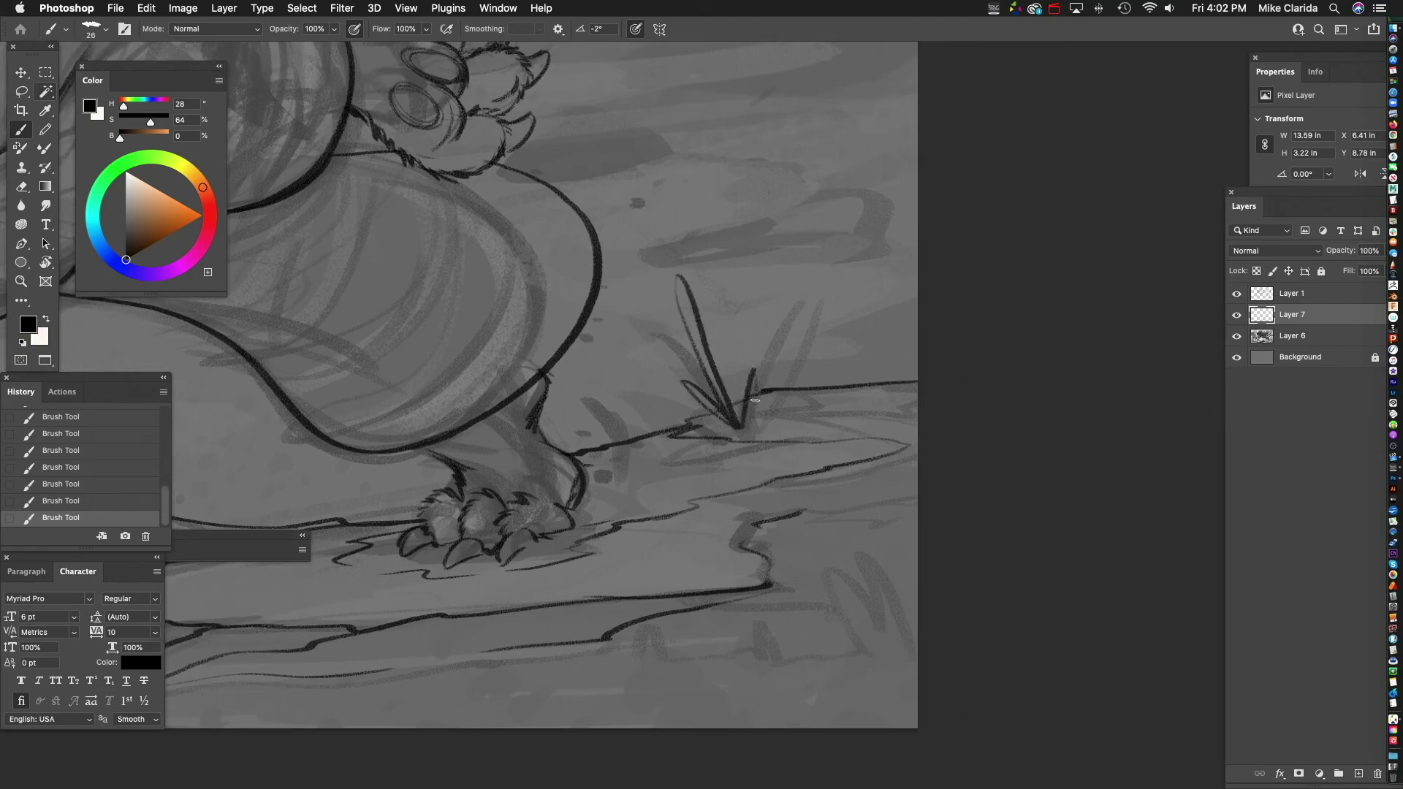
scroll(767, 394, down, 3)
scroll(767, 395, left, 3)
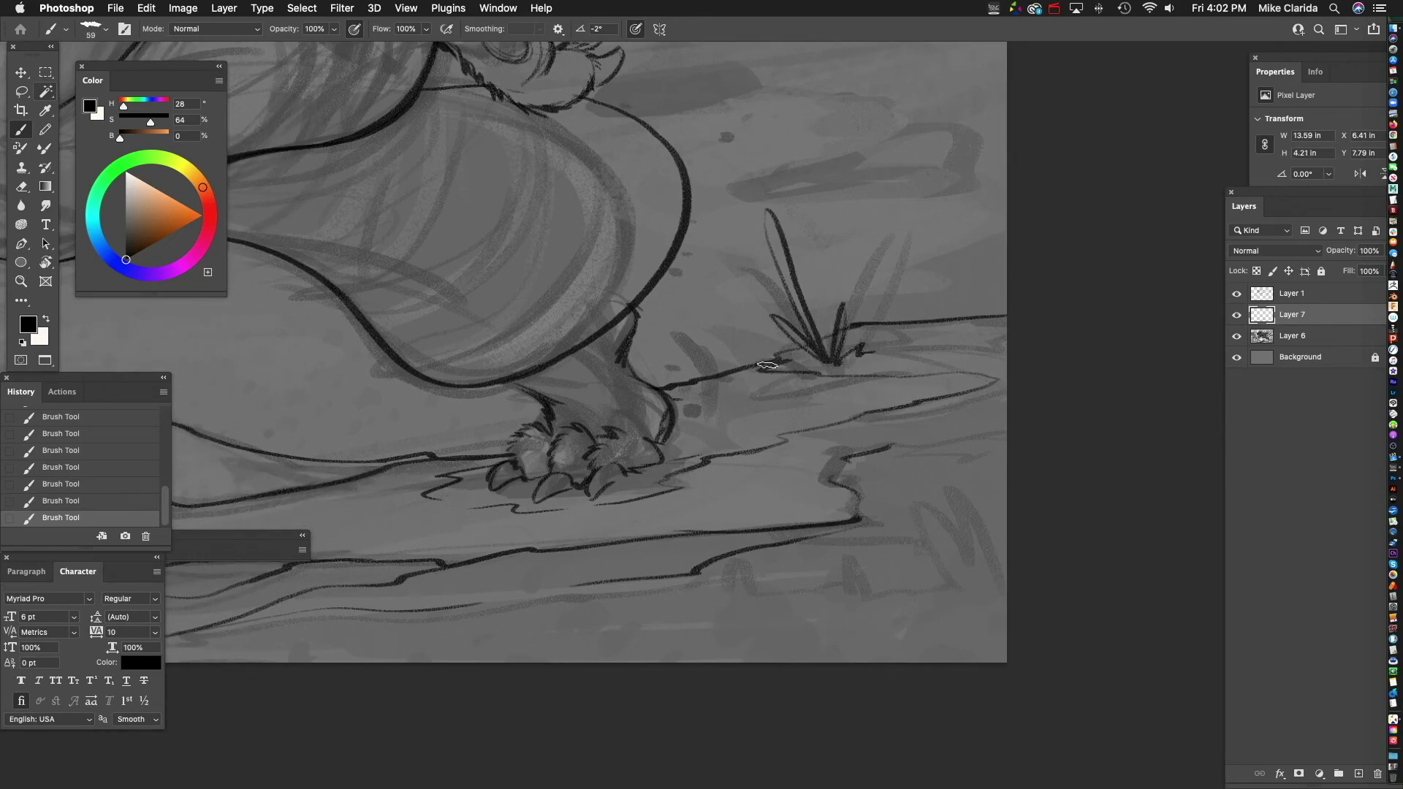
- Thicken the ground line behind the foot, and add crack lines across the ledge between the foot and the slab
mouse_move(976, 375)
mouse_down()
mouse_move(864, 365)
mouse_move(549, 442)
mouse_move(828, 378)
mouse_move(866, 326)
mouse_up()
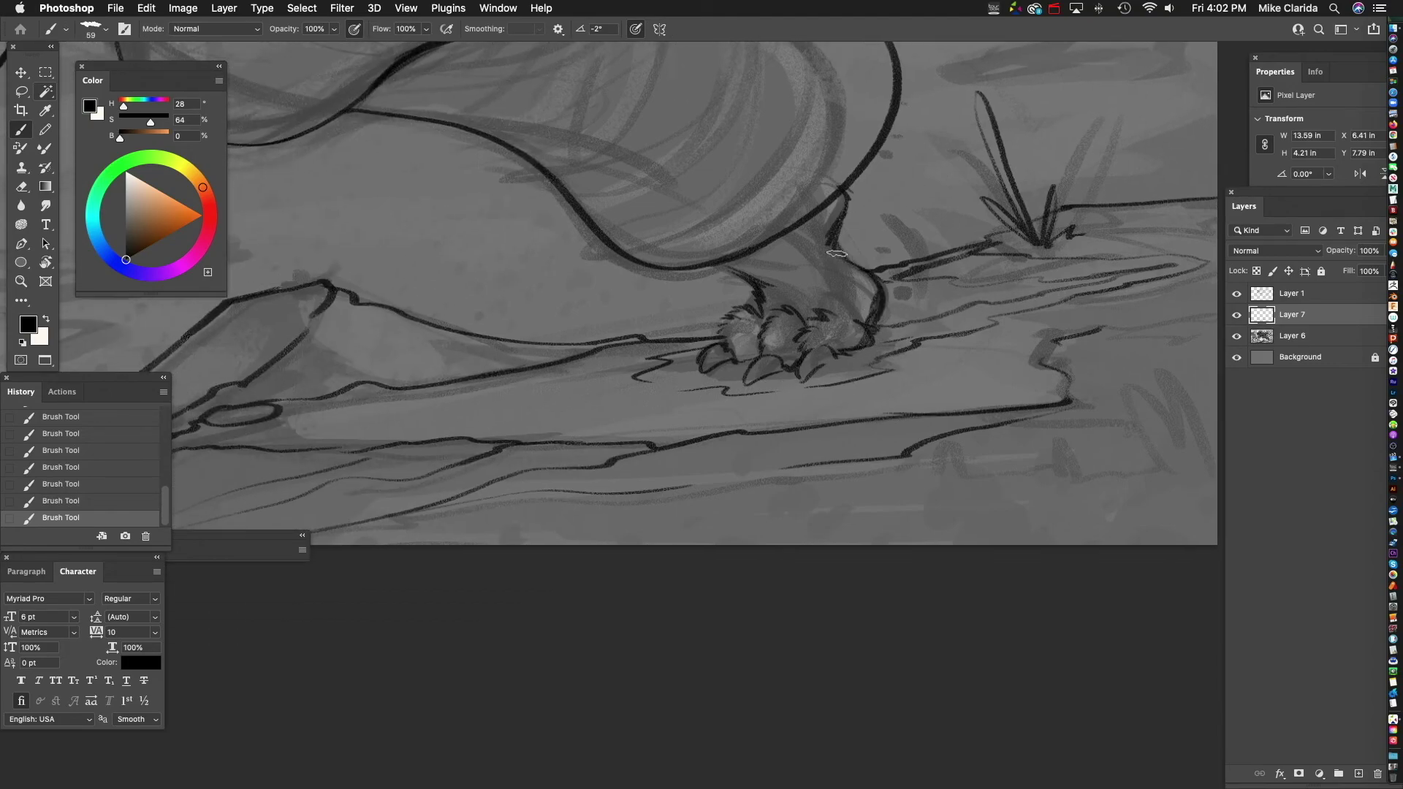
mouse_move(743, 260)
mouse_down()
mouse_move(773, 257)
mouse_move(796, 277)
mouse_up()
drag(867, 401, 961, 383)
drag(795, 372, 903, 352)
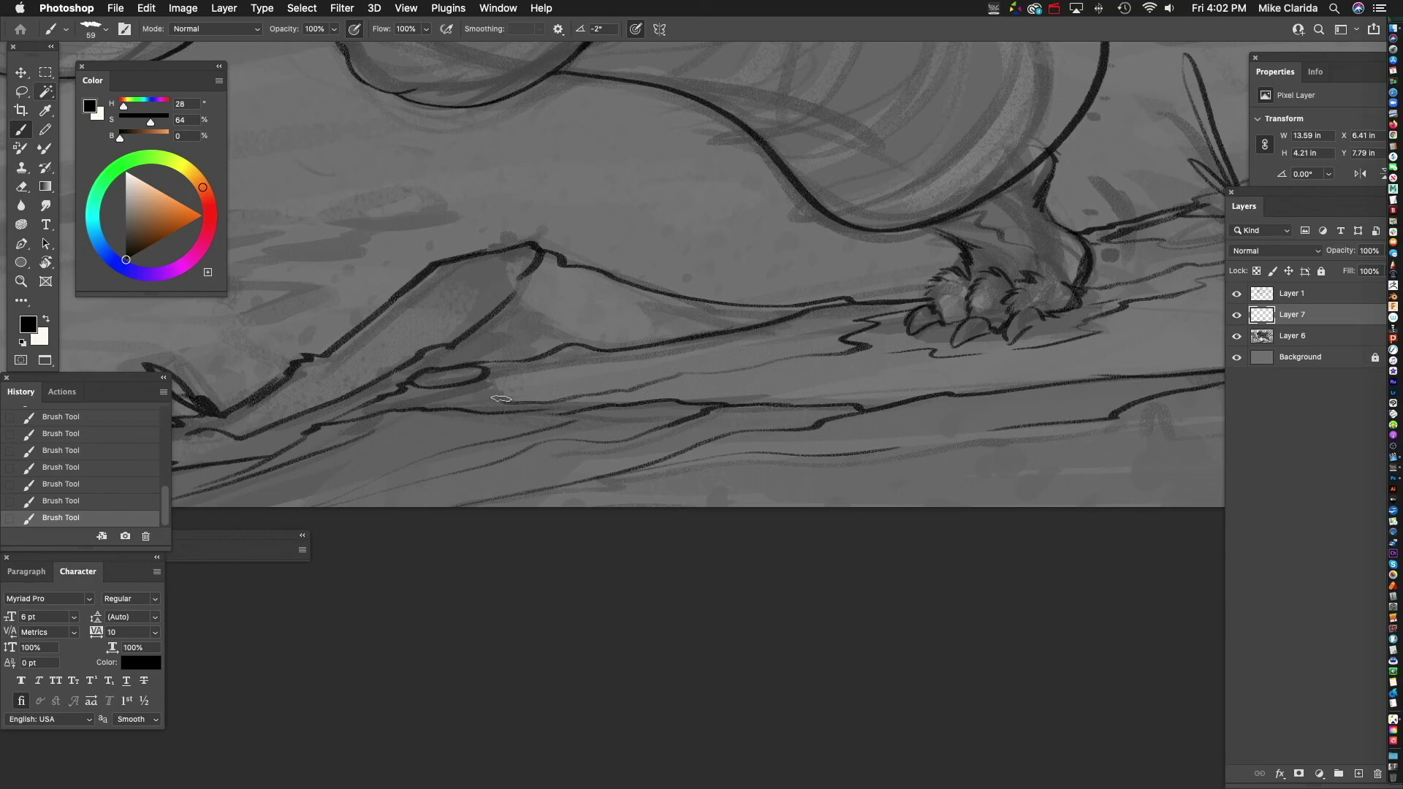
scroll(822, 307, left, 5)
scroll(822, 308, down, 2)
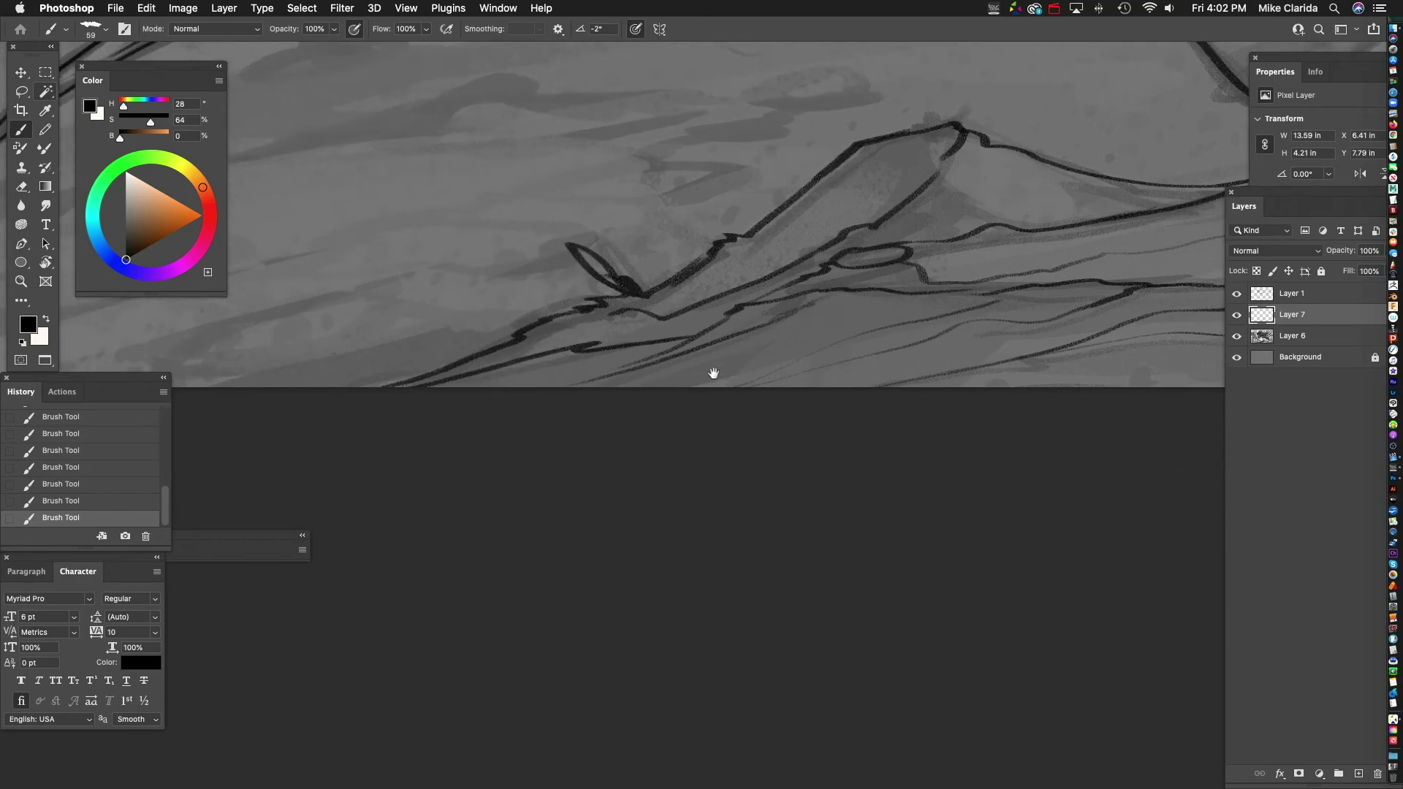
- Draw an inner contour on the raised slab and curved contour lines across the mound beside its peak
scroll(793, 307, left, 1)
scroll(792, 306, up, 1)
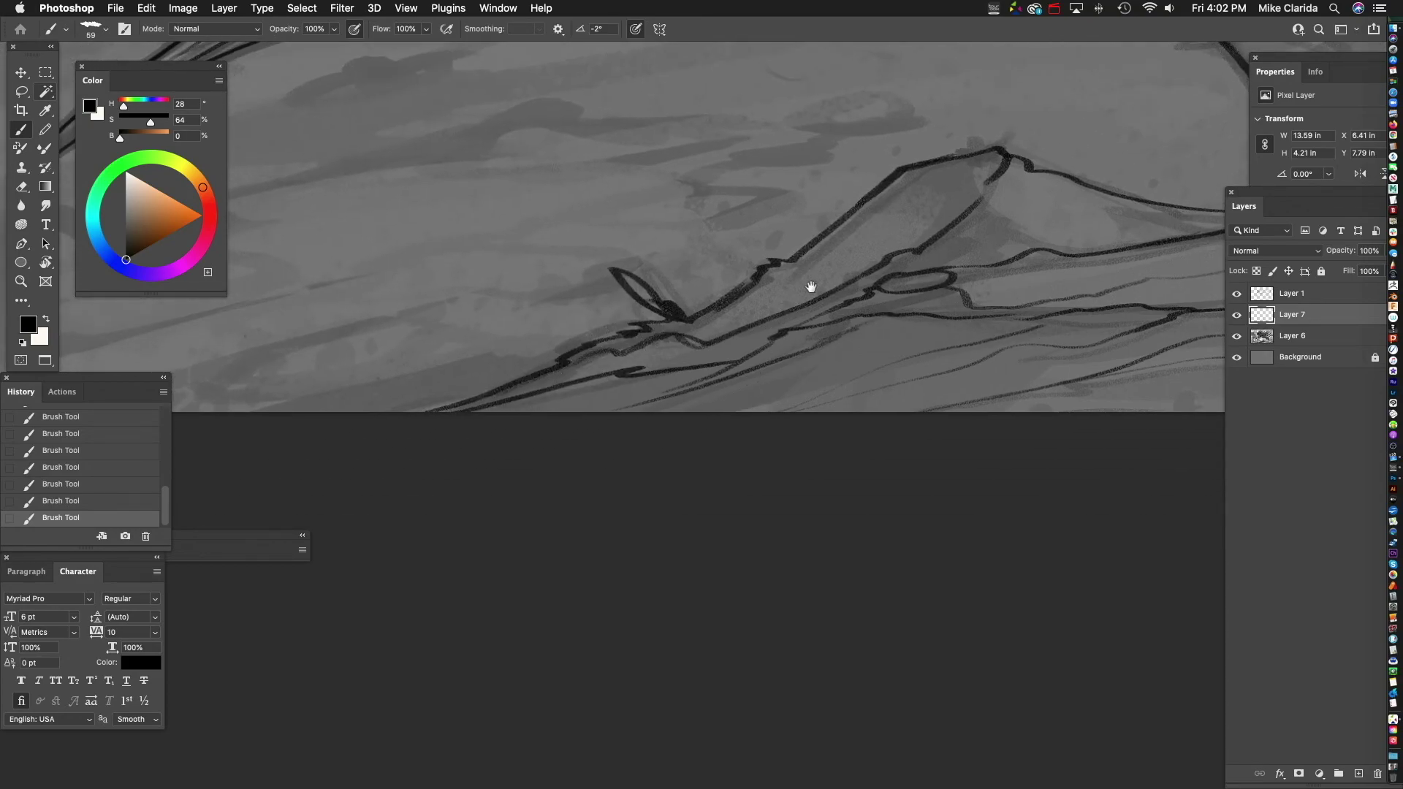
scroll(658, 336, right, 2)
scroll(657, 336, up, 2)
mouse_move(888, 293)
mouse_down()
mouse_move(787, 323)
mouse_move(625, 425)
mouse_move(773, 325)
mouse_move(763, 402)
mouse_move(818, 342)
mouse_up()
drag(833, 395, 883, 362)
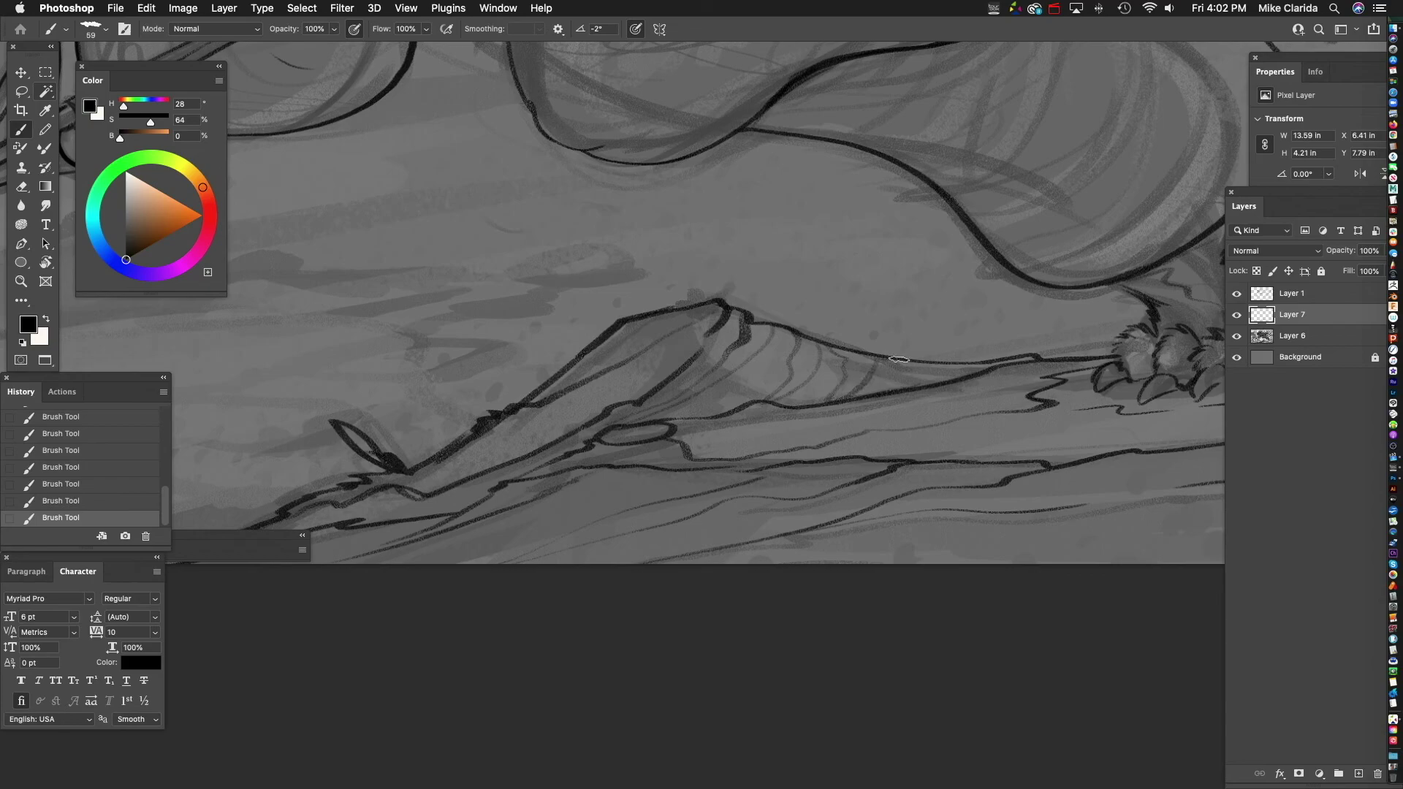
- Ink jagged rock edges beyond the ledge's broken end and long crack lines across the ground below it
scroll(928, 383, right, 10)
scroll(898, 397, down, 1)
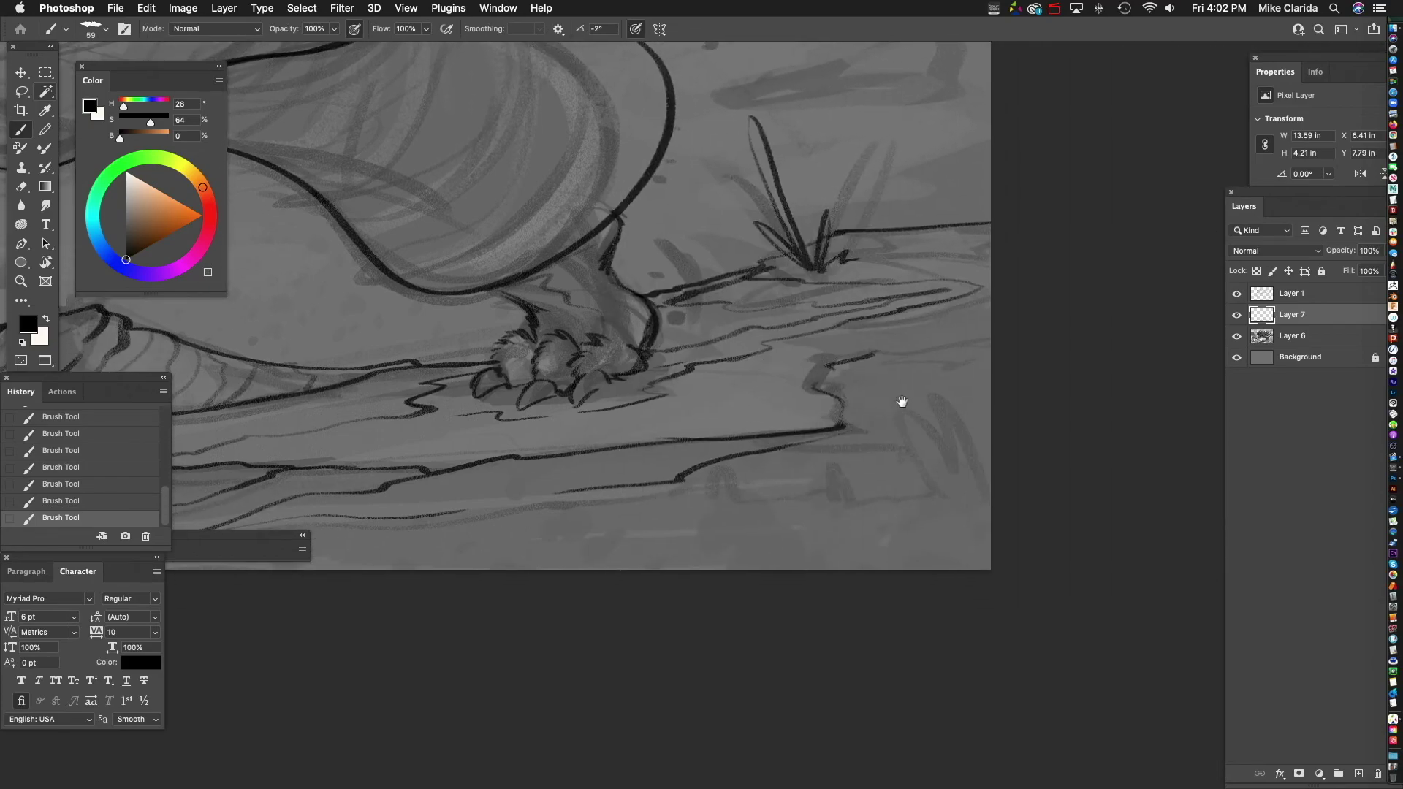
mouse_move(839, 326)
mouse_down()
mouse_move(979, 309)
mouse_move(871, 342)
mouse_move(866, 418)
mouse_move(821, 424)
mouse_up()
mouse_move(794, 451)
mouse_down()
mouse_move(862, 413)
mouse_move(935, 370)
mouse_up()
mouse_move(1001, 338)
mouse_down()
mouse_move(730, 407)
mouse_move(690, 412)
mouse_move(890, 350)
mouse_move(617, 387)
mouse_up()
scroll(918, 366, left, 4)
scroll(917, 366, down, 1)
drag(669, 386, 1038, 366)
mouse_move(1037, 367)
mouse_down()
mouse_move(774, 370)
mouse_move(666, 387)
mouse_move(854, 353)
mouse_up()
scroll(1055, 323, up, 2)
scroll(1056, 322, left, 1)
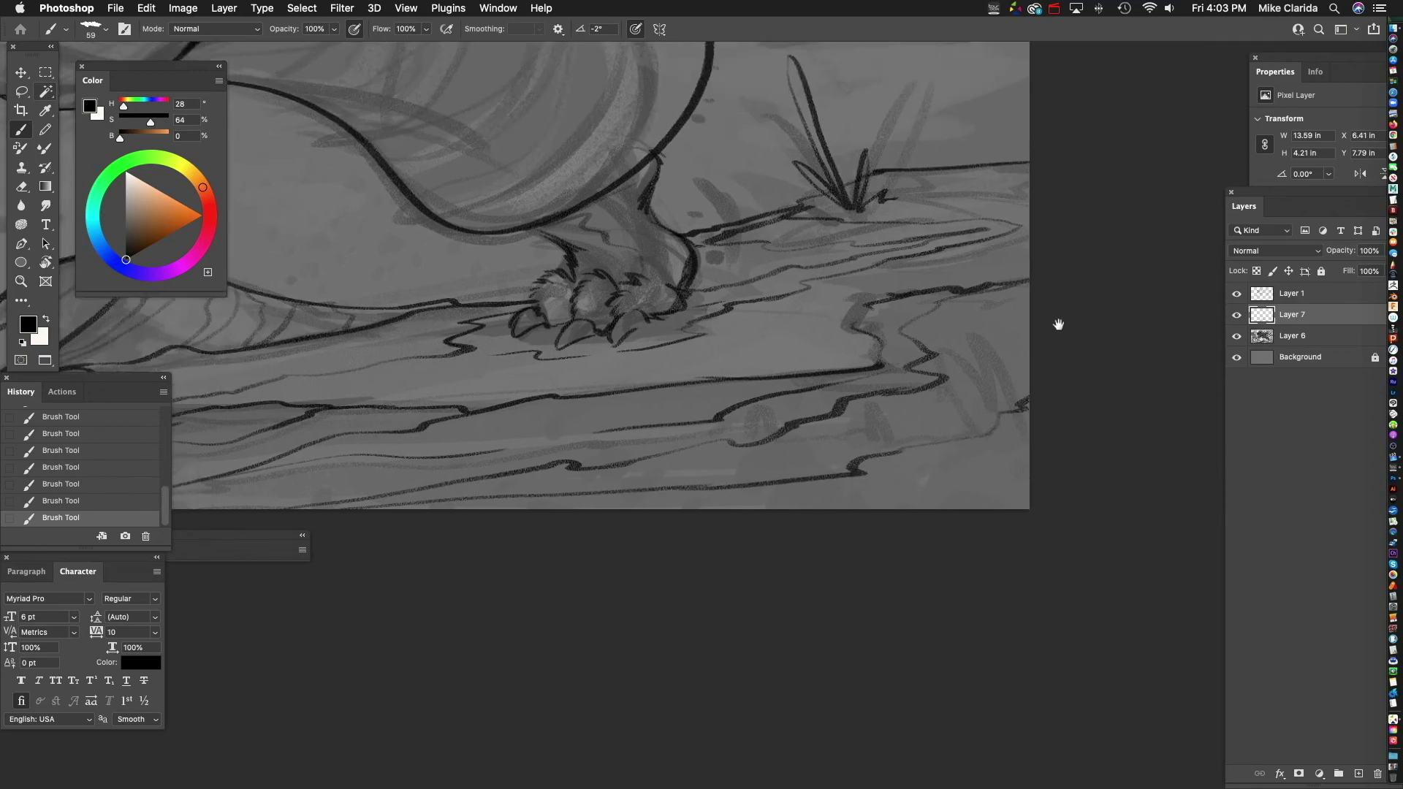
- Reduce the brush size and add finer crack details across the rocky ground
mouse_move(855, 354)
mouse_down()
mouse_move(768, 382)
mouse_move(881, 348)
mouse_up()
drag(691, 423, 853, 383)
key(bracketleft)
key(bracketleft)
key(bracketleft)
mouse_move(592, 443)
mouse_down()
mouse_move(653, 379)
mouse_move(613, 374)
mouse_move(804, 375)
mouse_up()
mouse_move(659, 361)
mouse_down()
mouse_move(673, 376)
mouse_move(636, 391)
mouse_move(611, 431)
mouse_move(689, 407)
mouse_up()
drag(789, 381, 861, 388)
drag(654, 382, 632, 340)
drag(855, 369, 636, 369)
drag(758, 401, 784, 501)
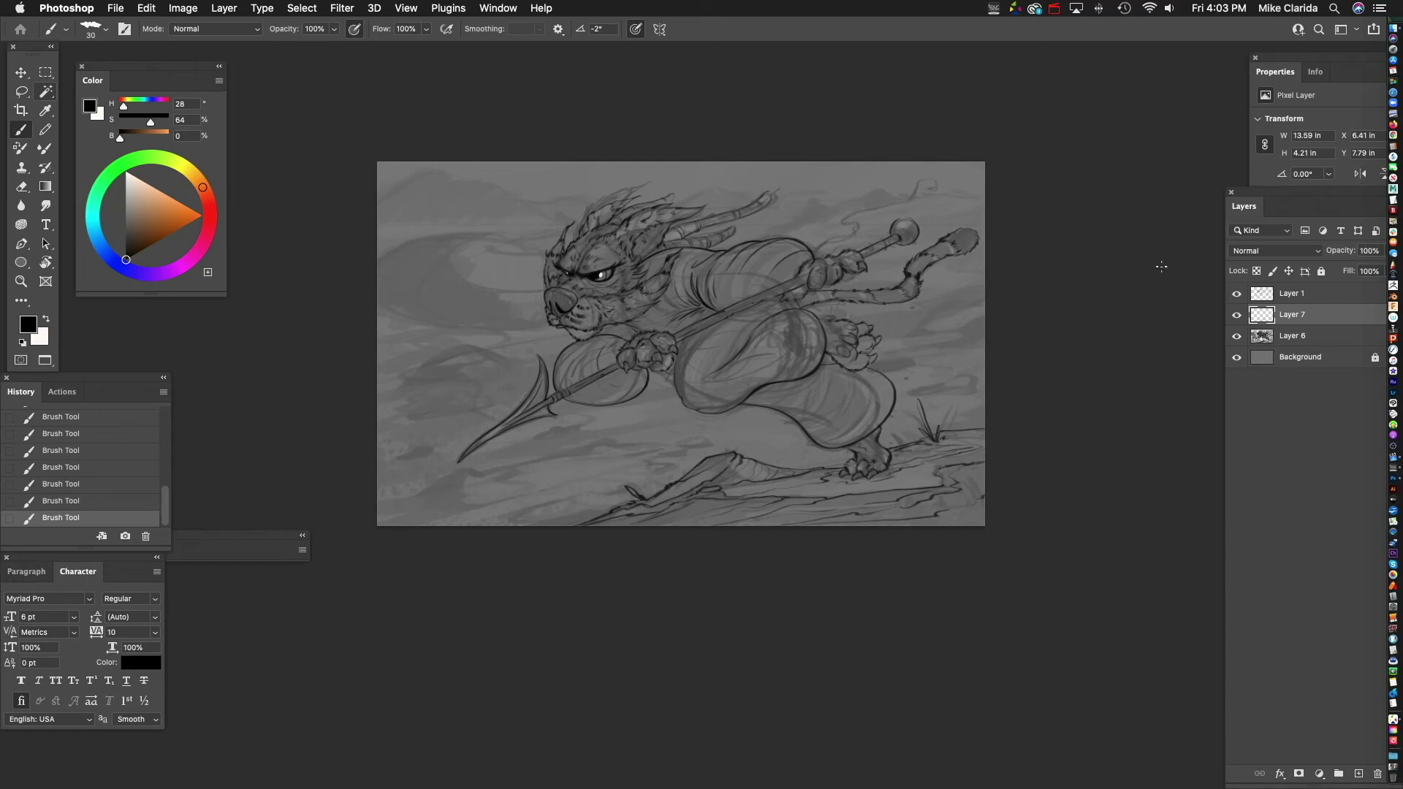
- Make Layer 1 active, compare it hidden and shown, and ink curved reflection lines inside the spear's ball end
click(1293, 296)
scroll(862, 232, up, 10)
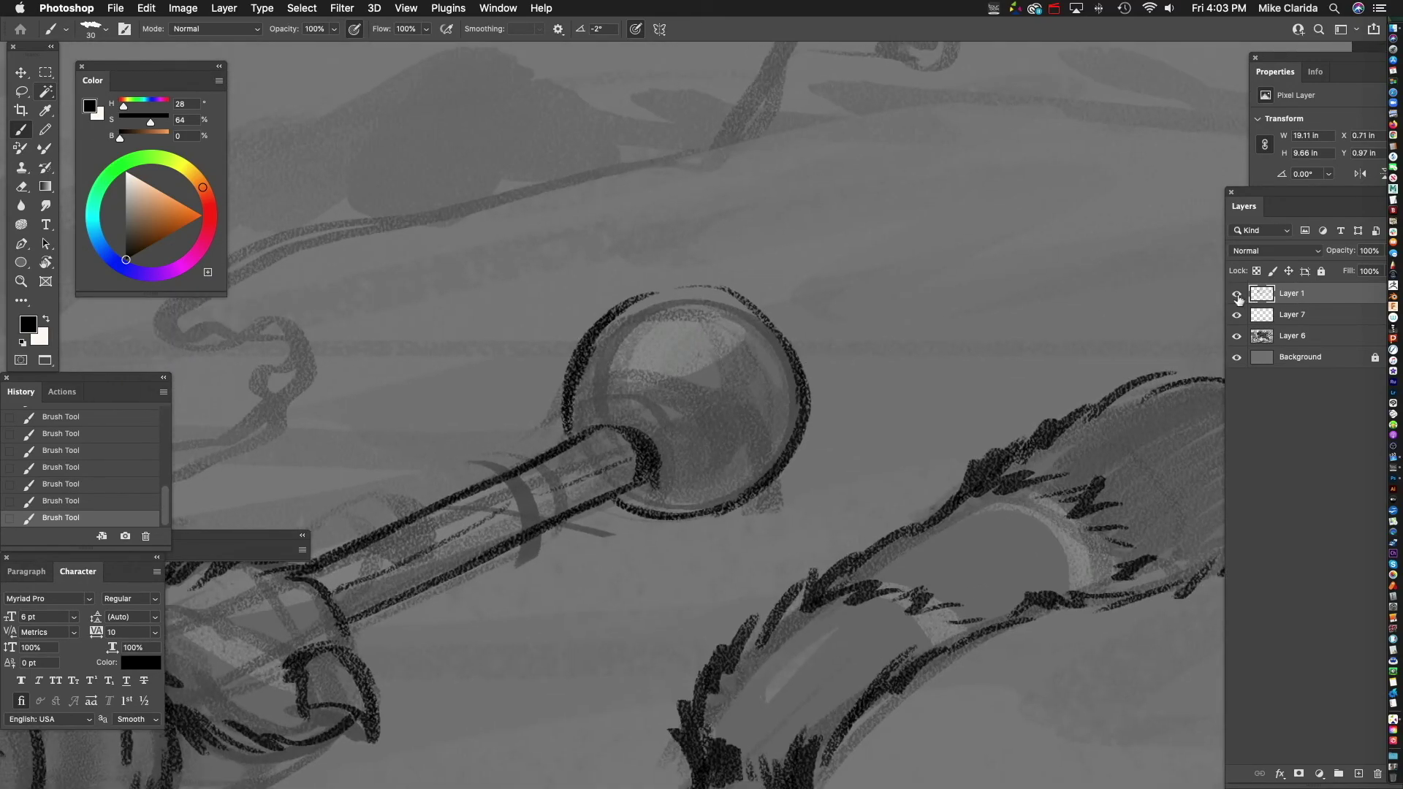
click(1236, 294)
click(1236, 295)
mouse_move(752, 353)
mouse_down()
mouse_move(779, 414)
mouse_move(738, 475)
mouse_move(675, 499)
mouse_move(799, 330)
mouse_move(702, 301)
mouse_move(655, 385)
mouse_move(717, 406)
mouse_up()
mouse_move(835, 393)
mouse_down()
mouse_move(862, 353)
mouse_move(824, 401)
mouse_move(805, 480)
mouse_up()
mouse_move(837, 324)
mouse_down()
mouse_move(803, 356)
mouse_move(729, 372)
mouse_up()
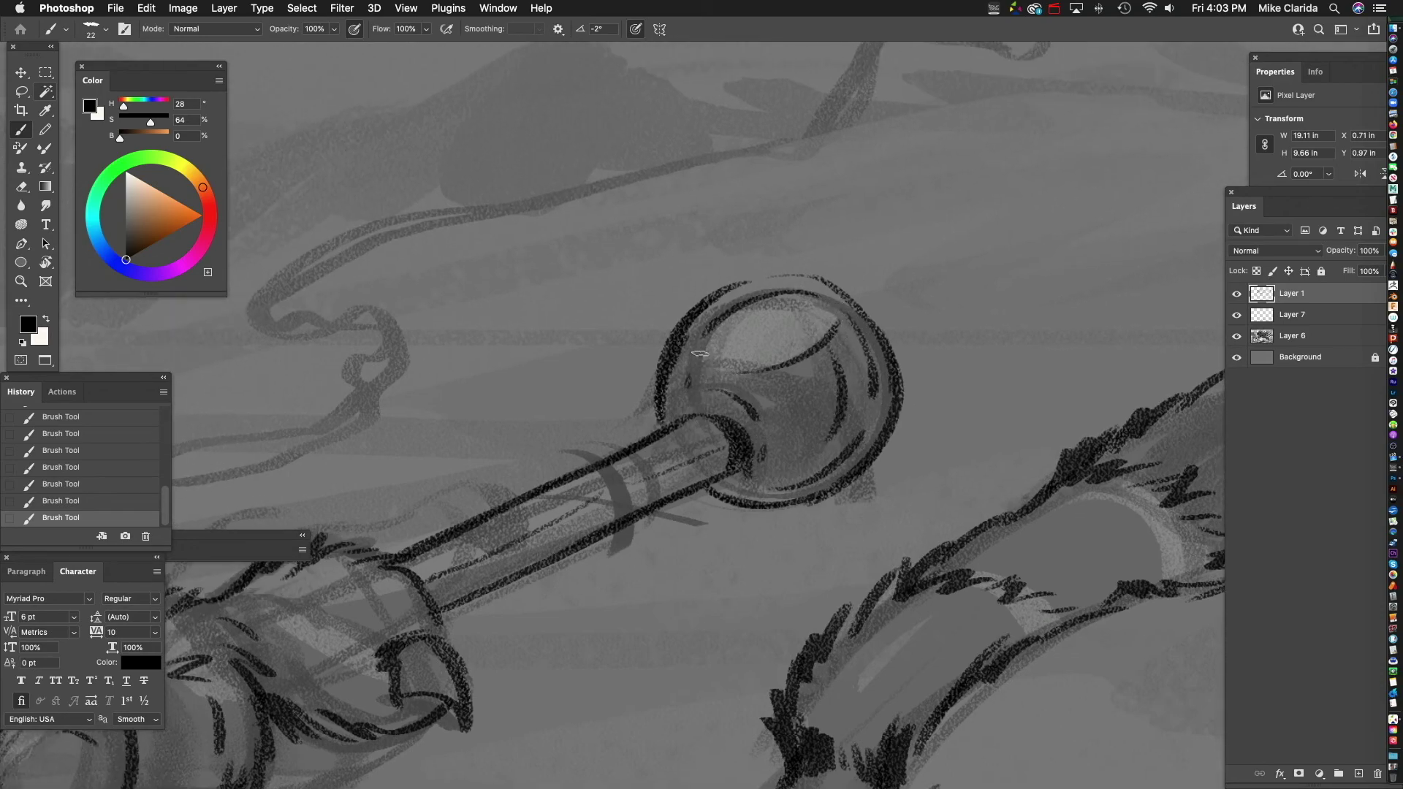
- Ink thin grain lines along the spear shaft on both sides of the rear paw
drag(908, 375, 1051, 193)
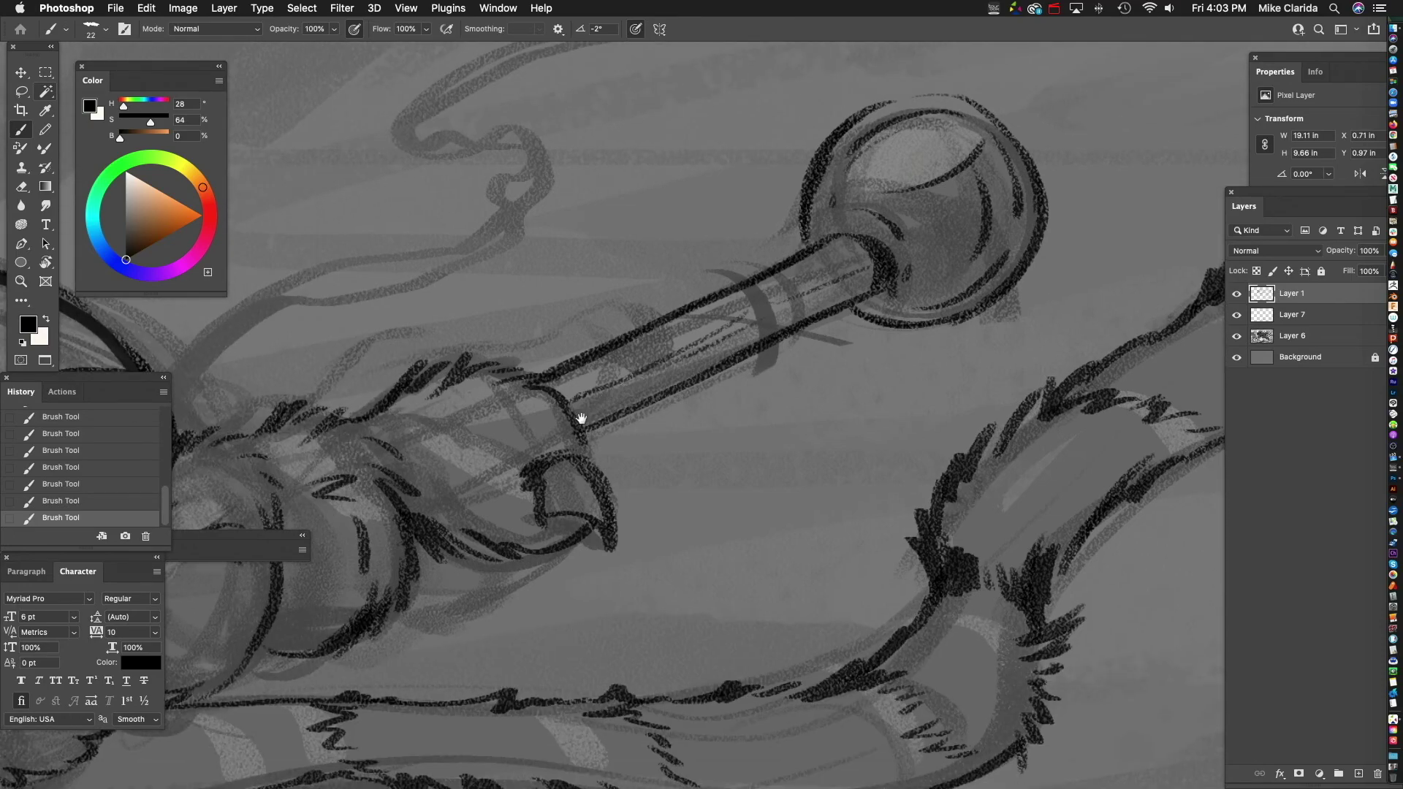
mouse_move(582, 418)
mouse_down()
mouse_move(656, 358)
mouse_move(641, 380)
mouse_up()
drag(677, 435, 862, 391)
mouse_move(737, 298)
mouse_down()
mouse_move(756, 320)
mouse_move(746, 360)
mouse_up()
mouse_move(811, 452)
mouse_down()
mouse_move(864, 449)
mouse_move(936, 401)
mouse_up()
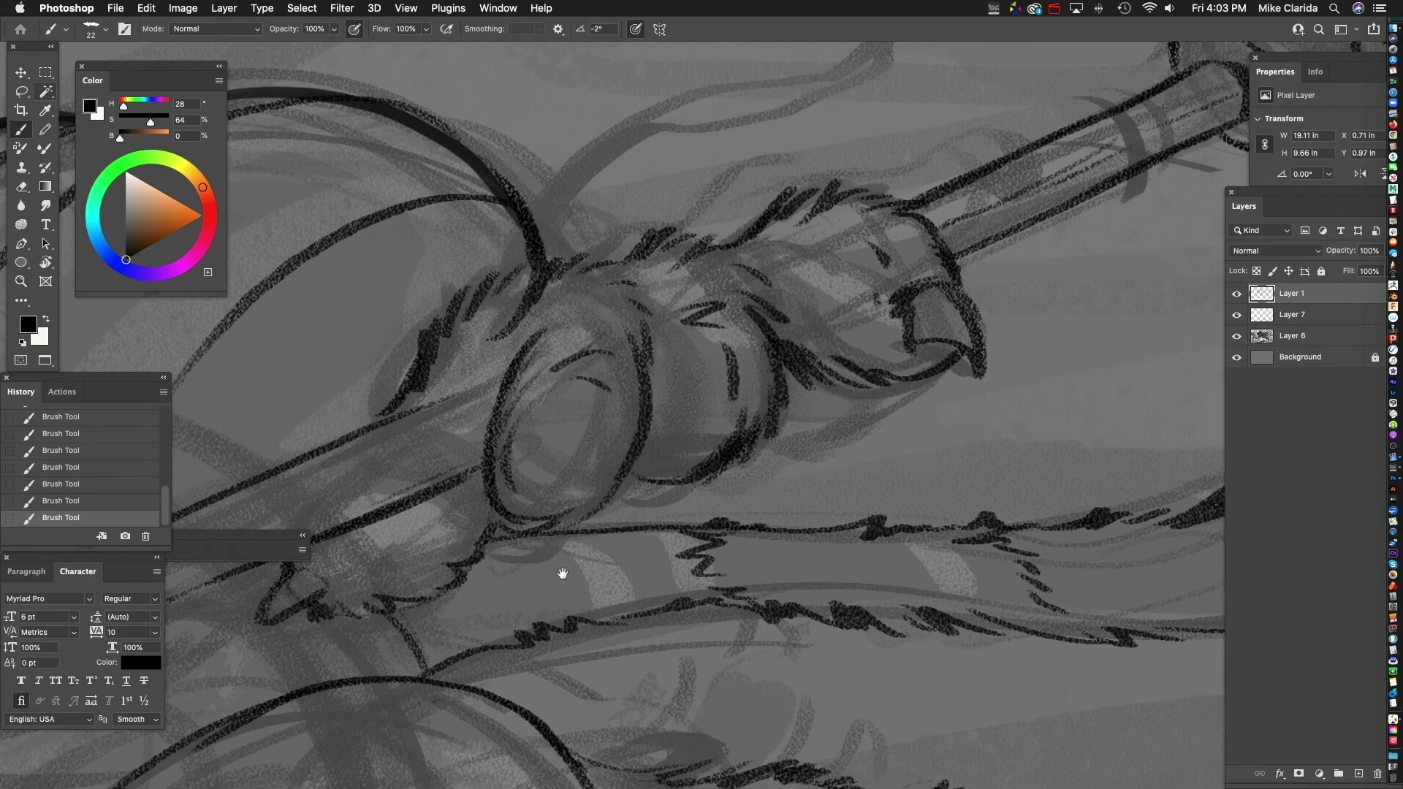
drag(563, 572, 669, 465)
drag(567, 514, 668, 436)
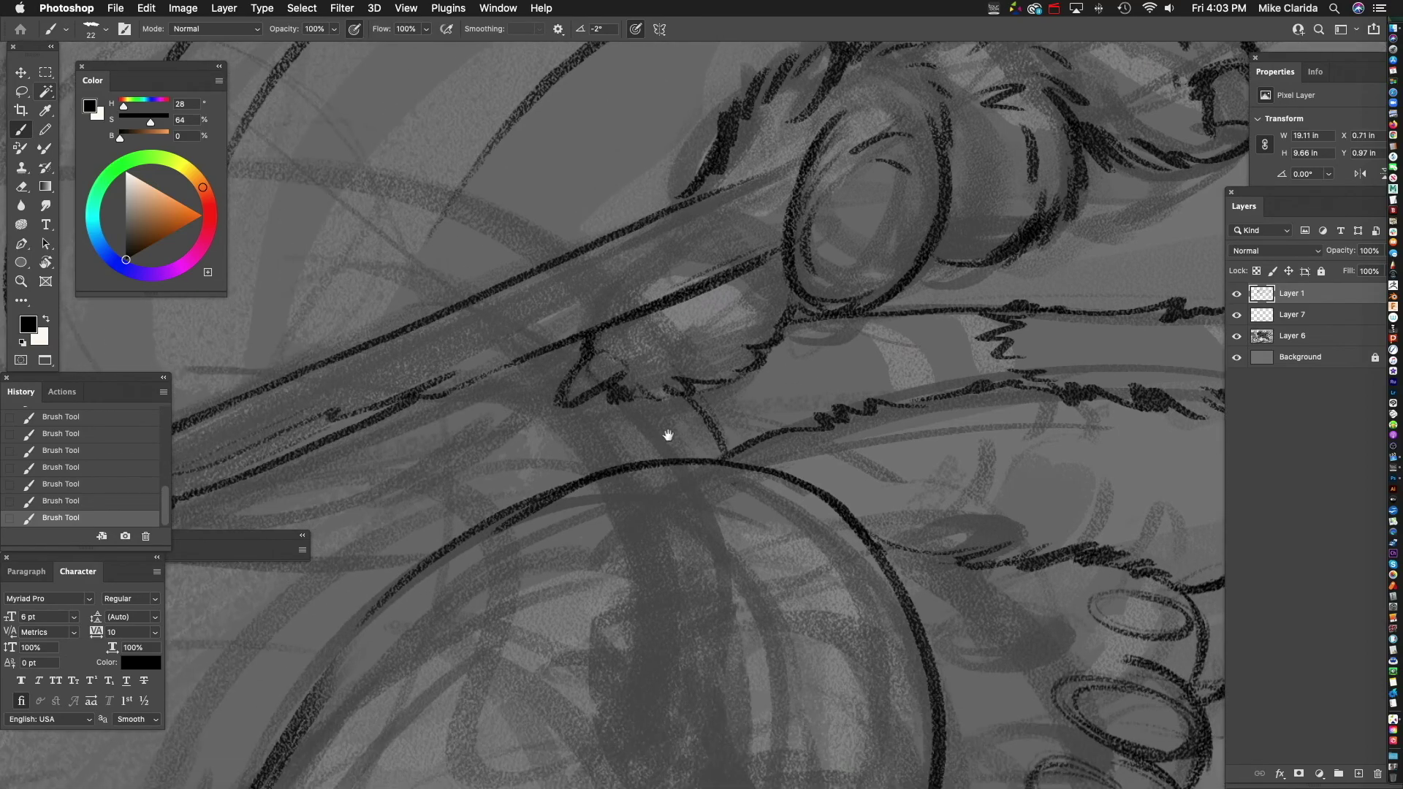
- Round out the claw below the spear shaft at the rear paw and add short fur strokes to its digit
mouse_move(629, 367)
mouse_down()
mouse_move(589, 345)
mouse_move(564, 378)
mouse_move(613, 332)
mouse_up()
drag(771, 299, 679, 374)
drag(779, 374, 841, 367)
drag(847, 274, 771, 306)
mouse_move(773, 338)
mouse_down()
mouse_move(764, 385)
mouse_move(697, 469)
mouse_up()
drag(689, 341, 652, 364)
mouse_move(760, 409)
mouse_down()
mouse_move(675, 454)
mouse_move(763, 423)
mouse_up()
scroll(763, 423, down, 5)
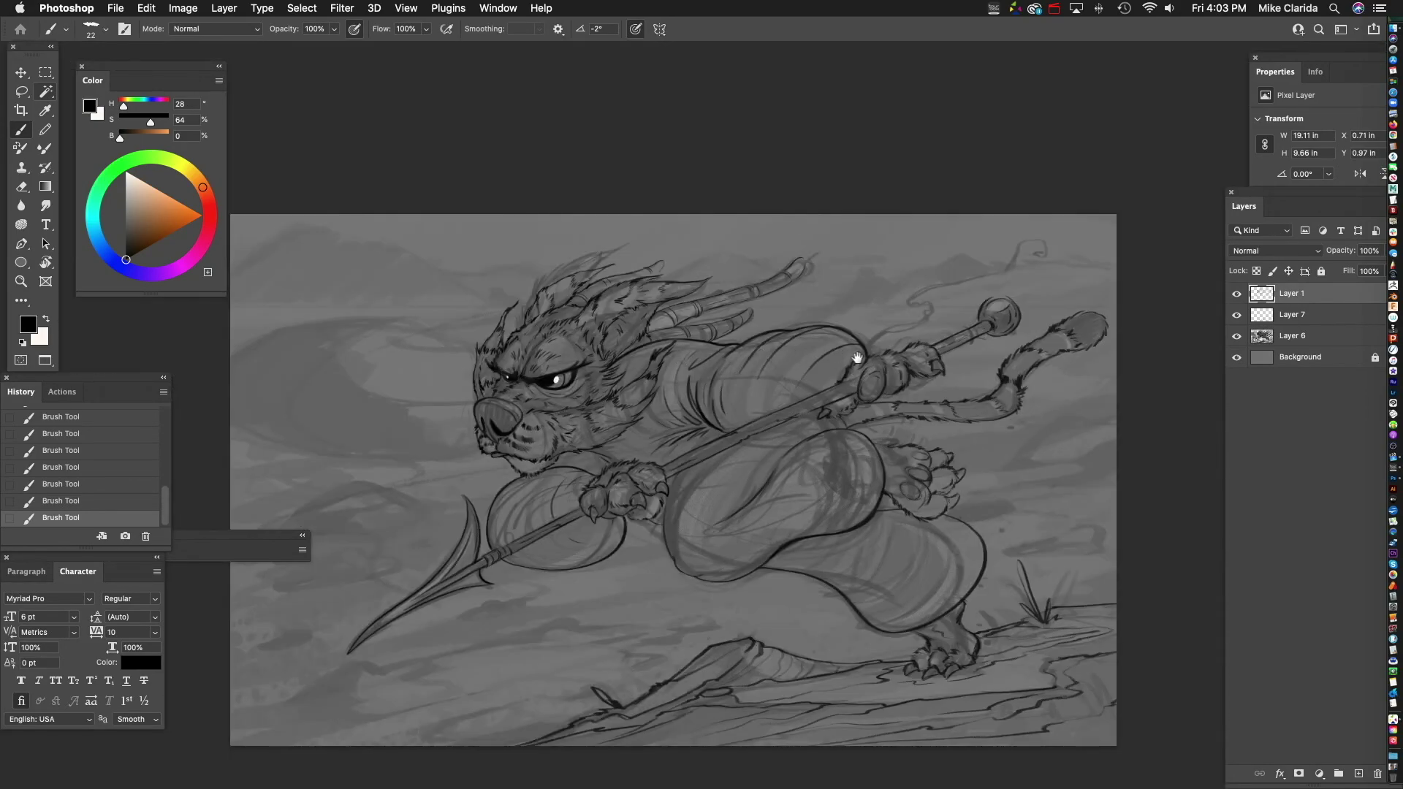
- Add dark fur tufts where the rear paw's wrist and round digit meet the spear shaft
scroll(837, 354, up, 8)
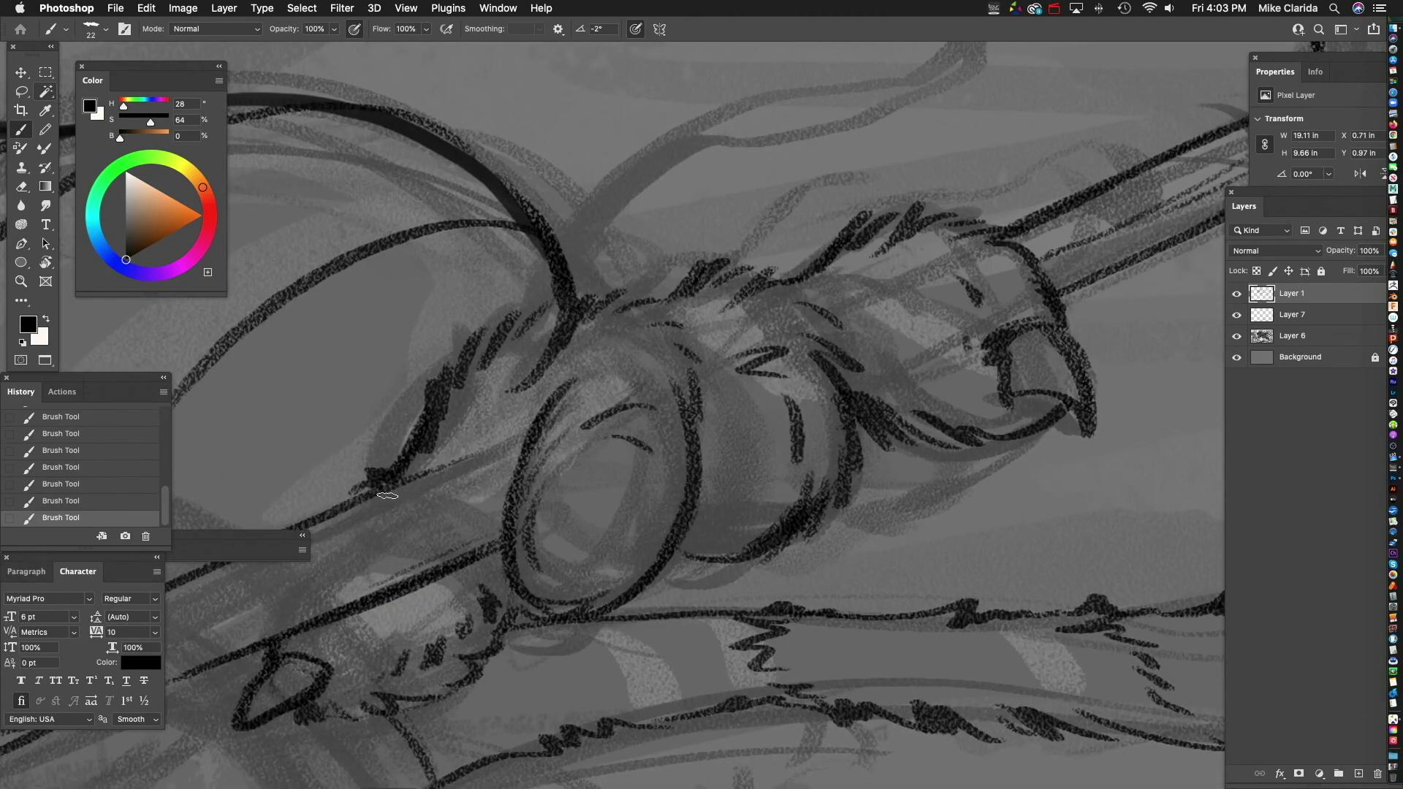
mouse_move(389, 485)
mouse_down()
mouse_move(524, 443)
mouse_move(506, 413)
mouse_move(548, 399)
mouse_up()
drag(652, 459, 781, 293)
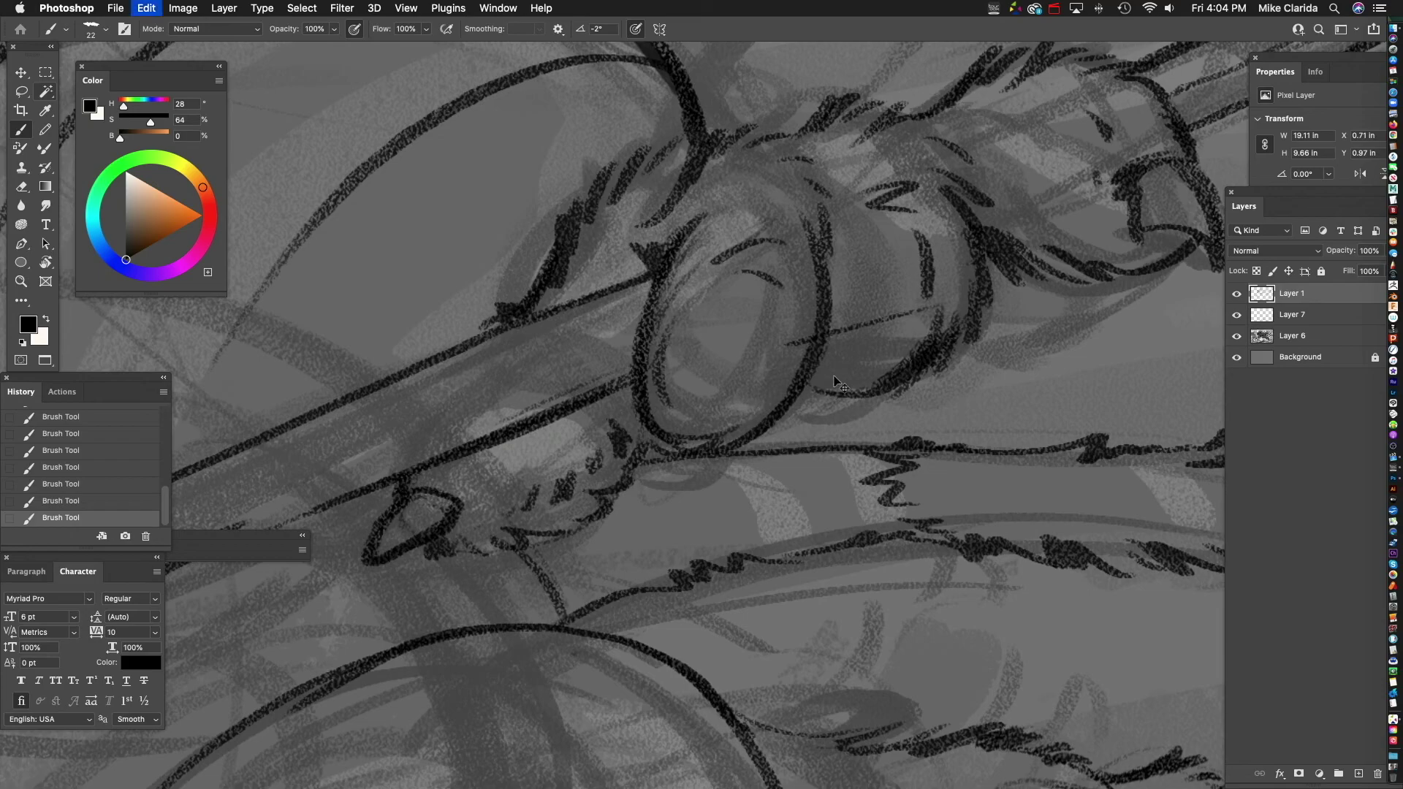
scroll(827, 388, right, 8)
drag(679, 452, 614, 443)
scroll(834, 348, down, 10)
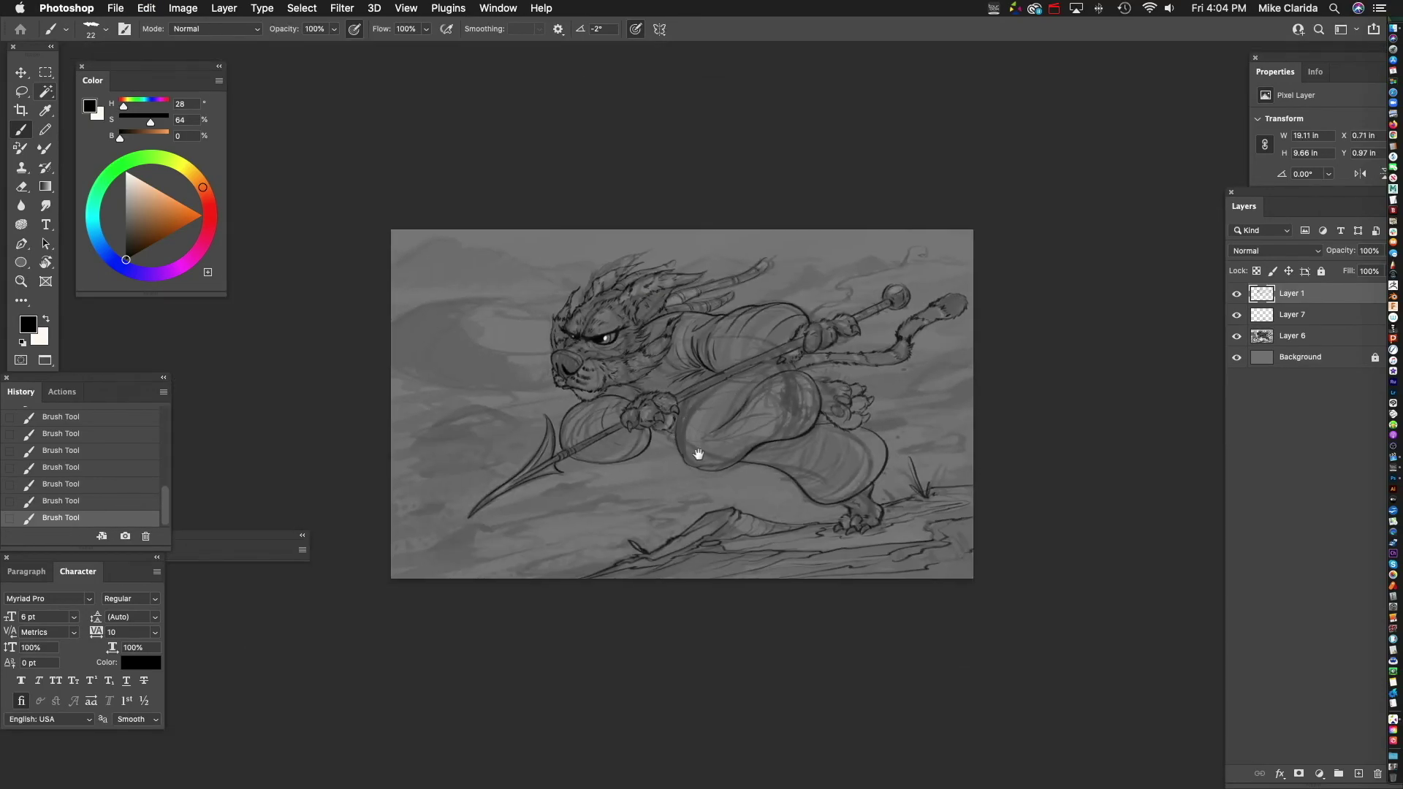
- Ink the folds and short fur strokes on the front paw's lower edge, beneath the middle claw
scroll(713, 410, up, 10)
drag(796, 374, 726, 433)
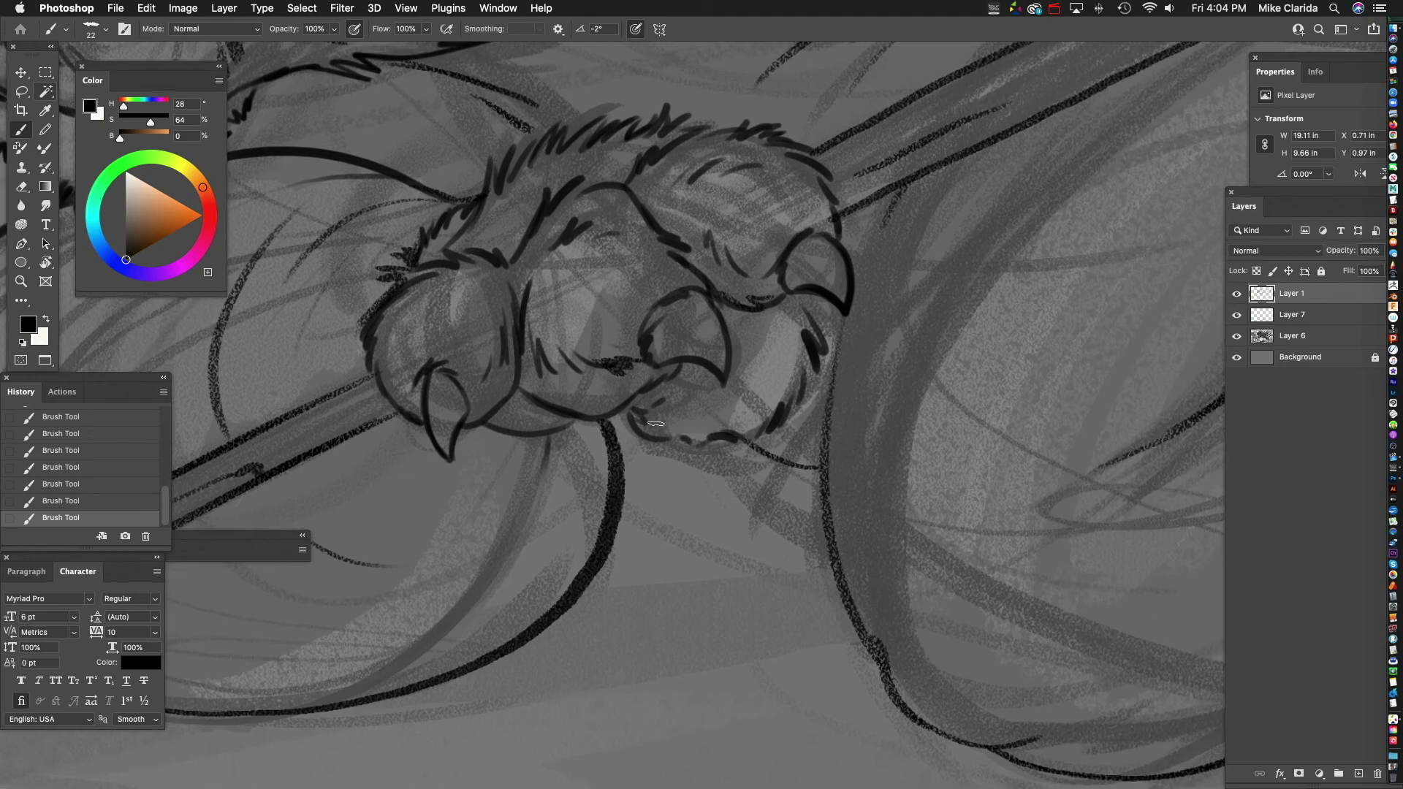
drag(685, 388, 690, 432)
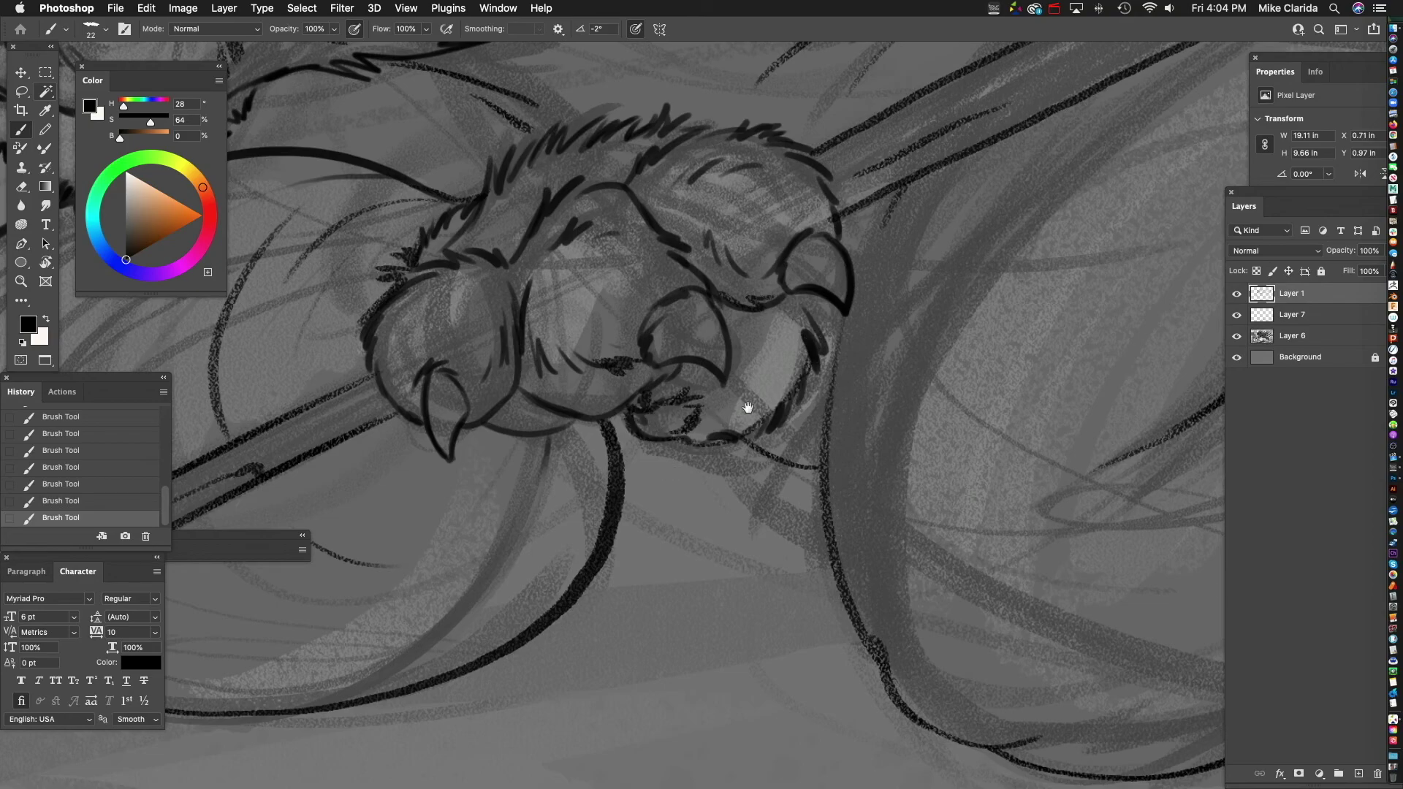
drag(801, 294, 814, 304)
drag(764, 360, 651, 410)
mouse_move(901, 328)
mouse_down()
mouse_move(768, 336)
mouse_move(792, 294)
mouse_up()
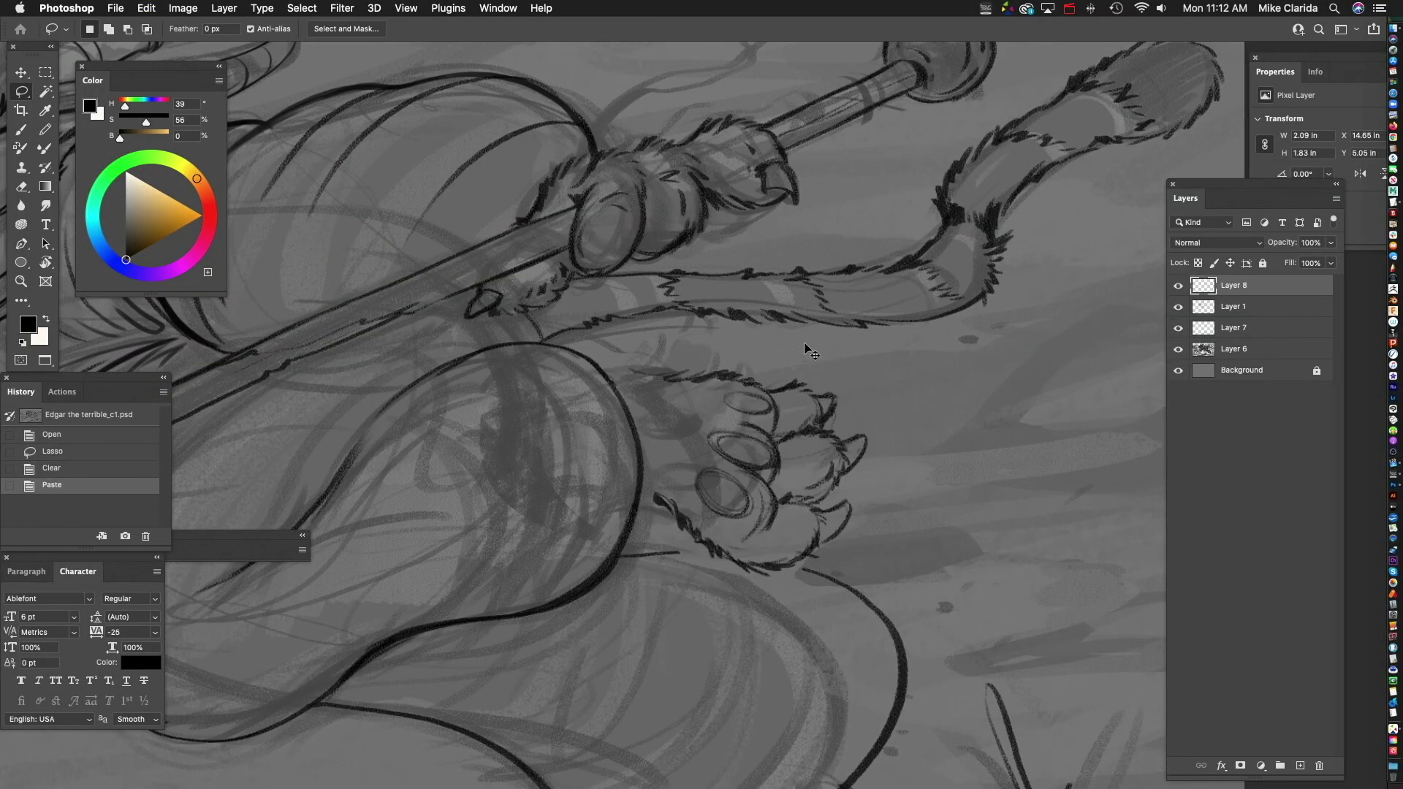
- Shift the pasted raised foot closer to the leg with Free Transform, erase the overlapping lines, and merge it into Layer 1
key(super+t)
drag(806, 350, 739, 337)
mouse_move(818, 450)
mouse_down()
mouse_move(760, 402)
mouse_move(658, 429)
mouse_move(778, 428)
mouse_up()
key(Return)
key(e)
drag(520, 394, 543, 384)
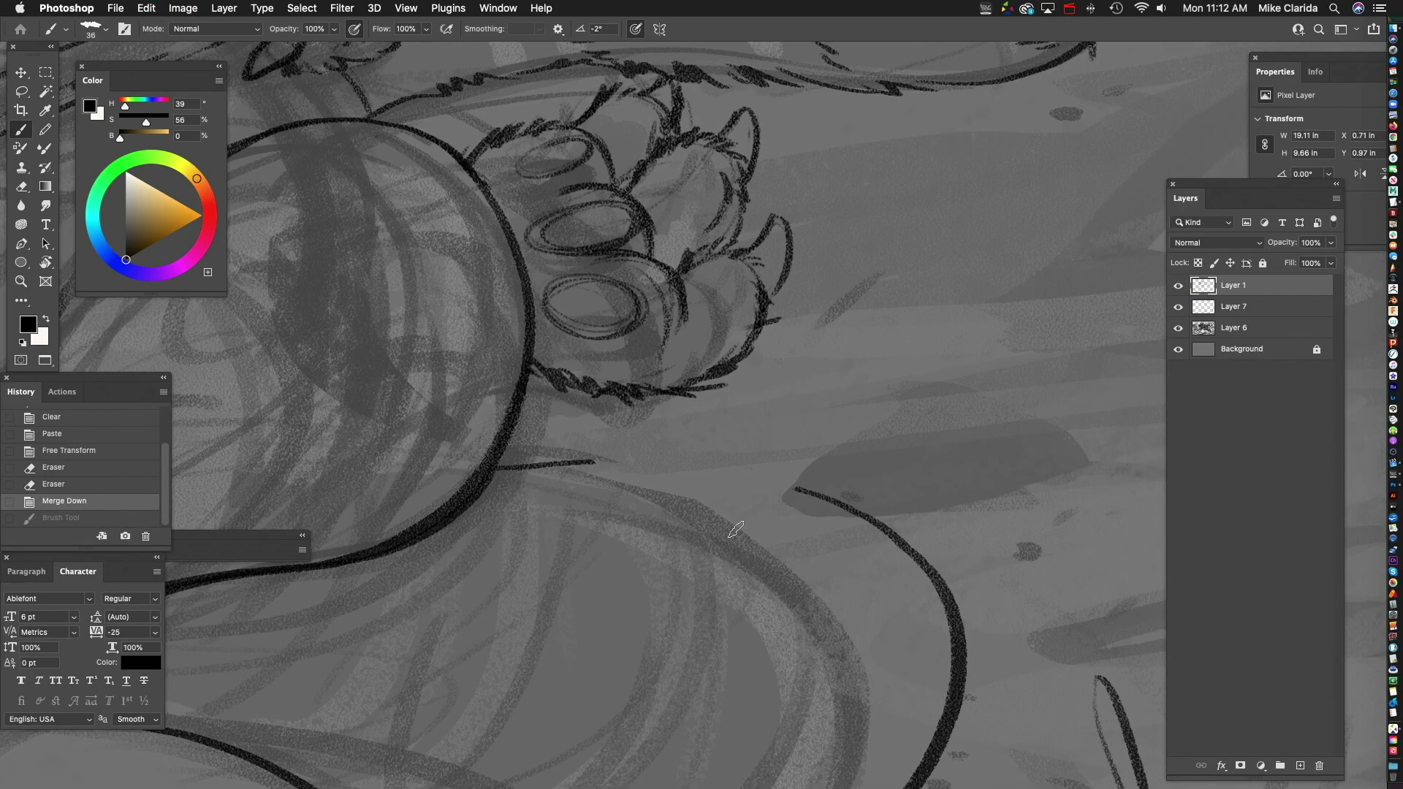
- Close the gap in the lower leg's outline beneath the raised foot, and finish the uppermost toe's claw
drag(736, 530, 794, 493)
drag(817, 353, 736, 385)
drag(635, 438, 738, 383)
mouse_move(968, 486)
mouse_down()
mouse_move(730, 185)
mouse_move(448, 463)
mouse_move(869, 639)
mouse_up()
drag(577, 402, 601, 444)
drag(655, 441, 709, 414)
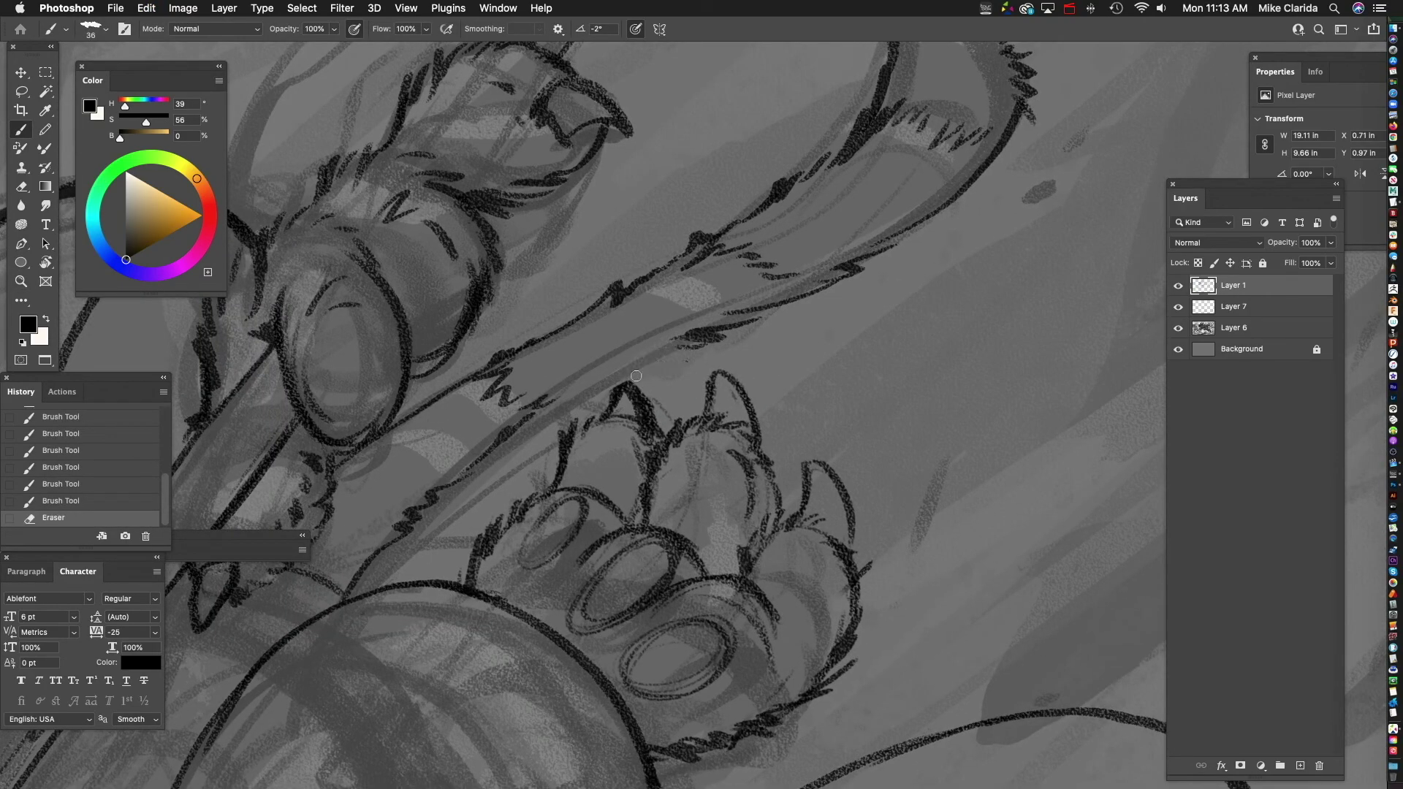
- Ink more fur strokes along the tail's edges and stripes around its bend
drag(759, 220, 541, 489)
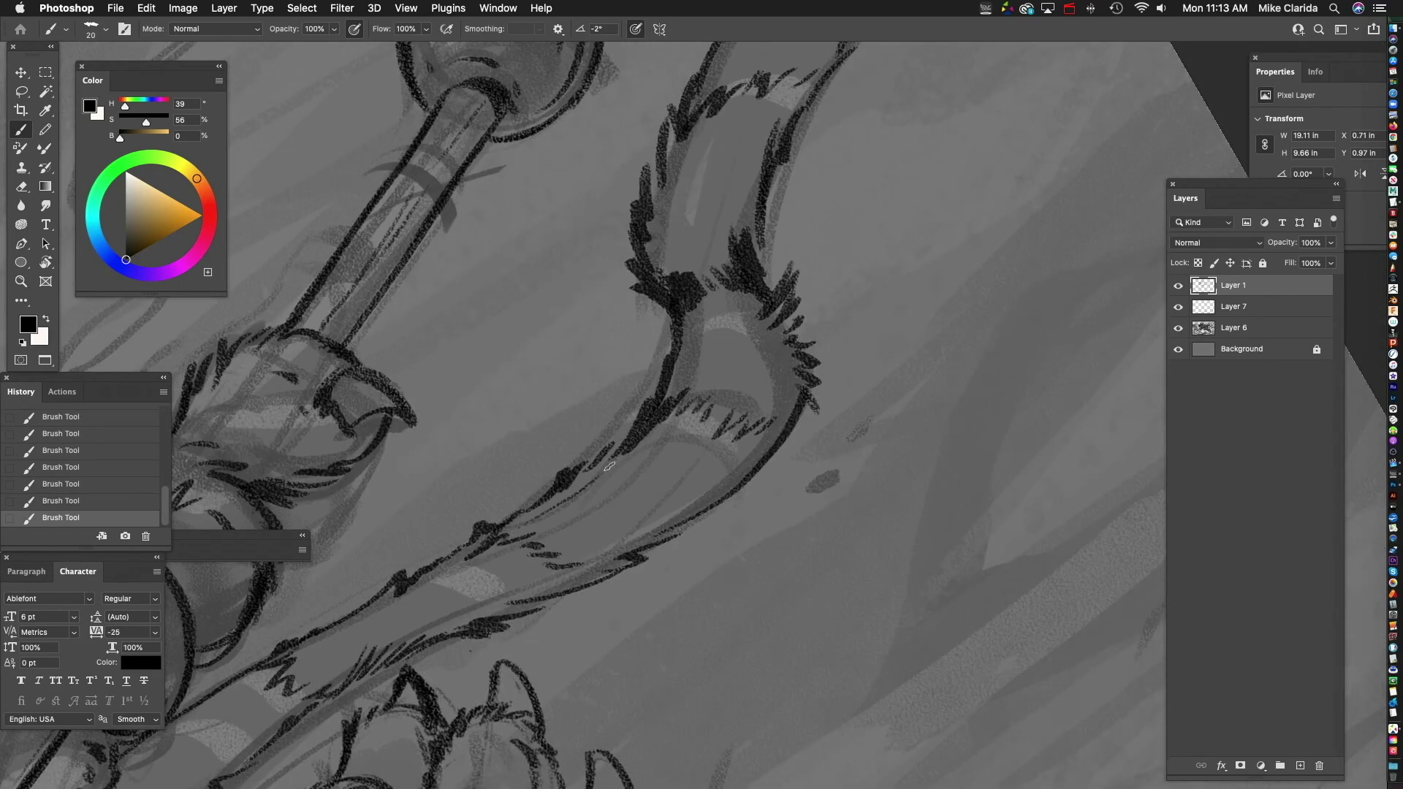
drag(702, 183, 620, 499)
drag(702, 241, 573, 442)
mouse_move(620, 311)
mouse_down()
mouse_move(643, 267)
mouse_move(680, 254)
mouse_up()
drag(314, 432, 709, 256)
drag(468, 685, 719, 355)
- Enlarge the brush and ink the lower curls of the wavy ribbon drifting beside the spear's ball end
key(bracketright)
key(bracketright)
key(bracketright)
key(bracketright)
drag(442, 525, 527, 348)
mouse_move(537, 329)
mouse_down()
mouse_move(493, 566)
mouse_move(468, 418)
mouse_up()
drag(723, 248, 645, 545)
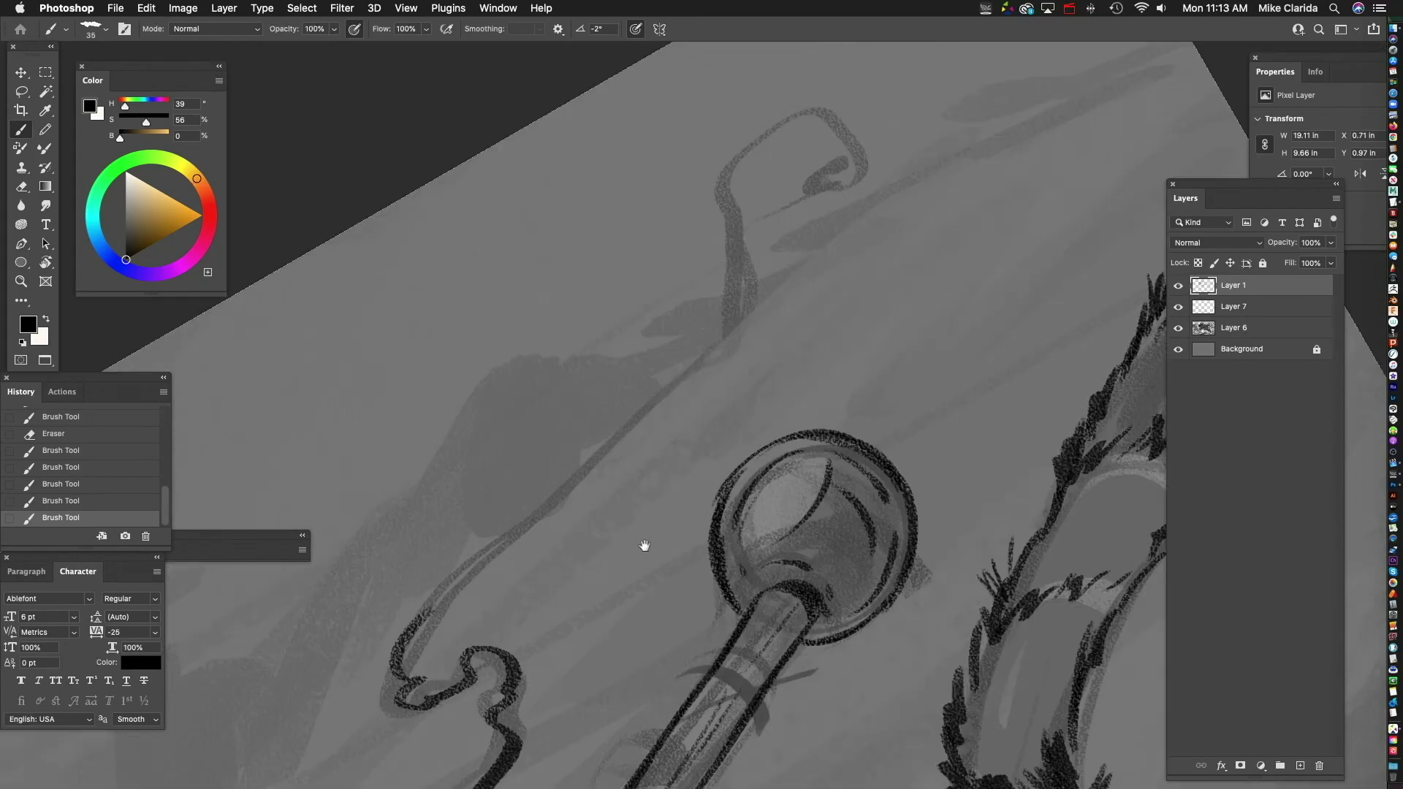
- Ink the upper length of the wavy ribbon up to its curled tip near the canvas's upper edge
drag(395, 687, 725, 351)
drag(784, 324, 632, 493)
drag(711, 409, 792, 223)
drag(759, 310, 739, 380)
mouse_move(598, 680)
mouse_down()
mouse_move(663, 463)
mouse_move(504, 512)
mouse_up()
key(Escape)
- Shrink the brush and ink dark lash strokes around the outer corner of the creature's larger eye, undoing unwanted strokes
drag(409, 606, 808, 432)
drag(359, 358, 627, 358)
key(bracketleft)
key(bracketleft)
key(bracketleft)
mouse_move(597, 246)
mouse_down()
mouse_move(654, 222)
mouse_move(680, 232)
mouse_up()
drag(639, 263, 687, 247)
drag(675, 383, 630, 355)
drag(653, 464, 625, 464)
key(super+z)
key(bracketleft)
key(bracketleft)
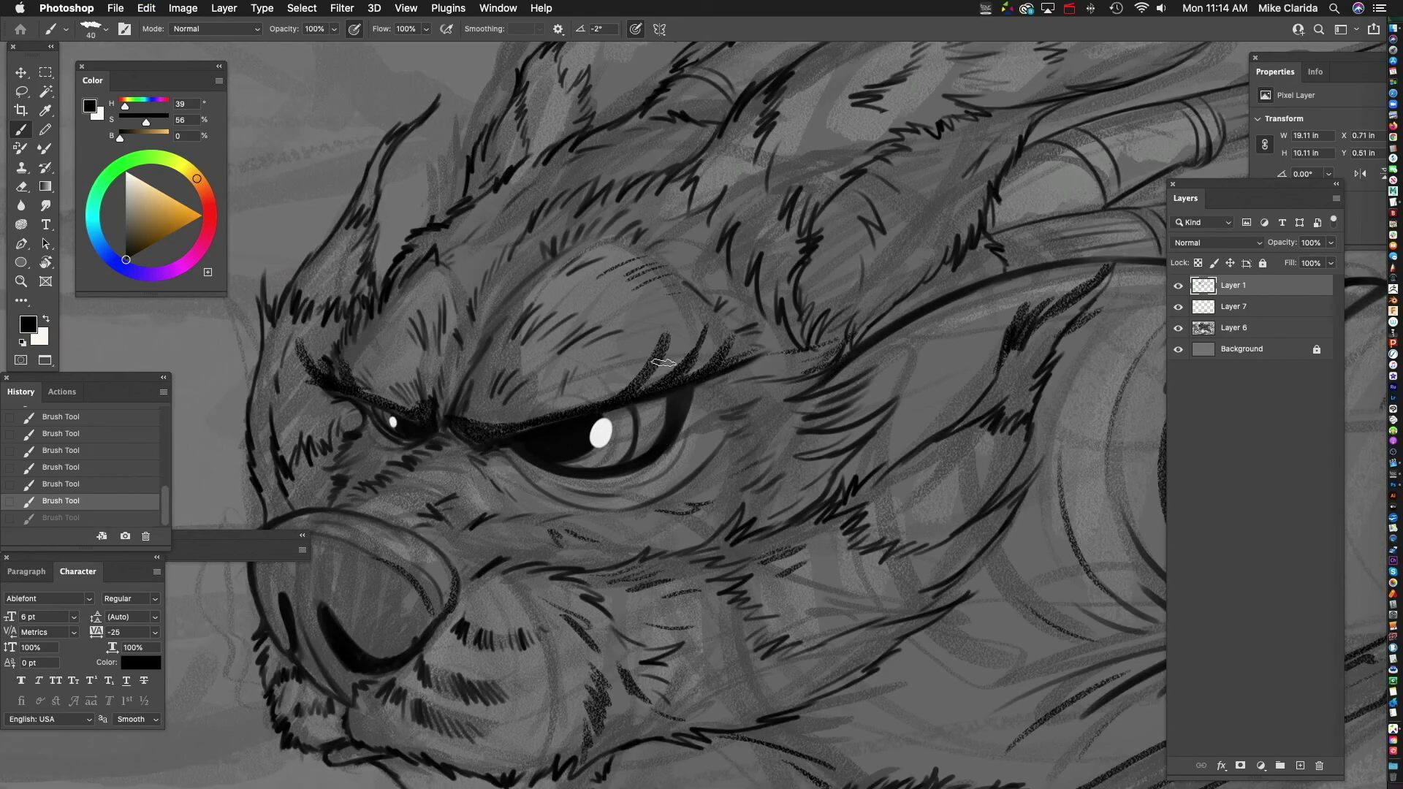
key(super+z)
drag(622, 394, 658, 367)
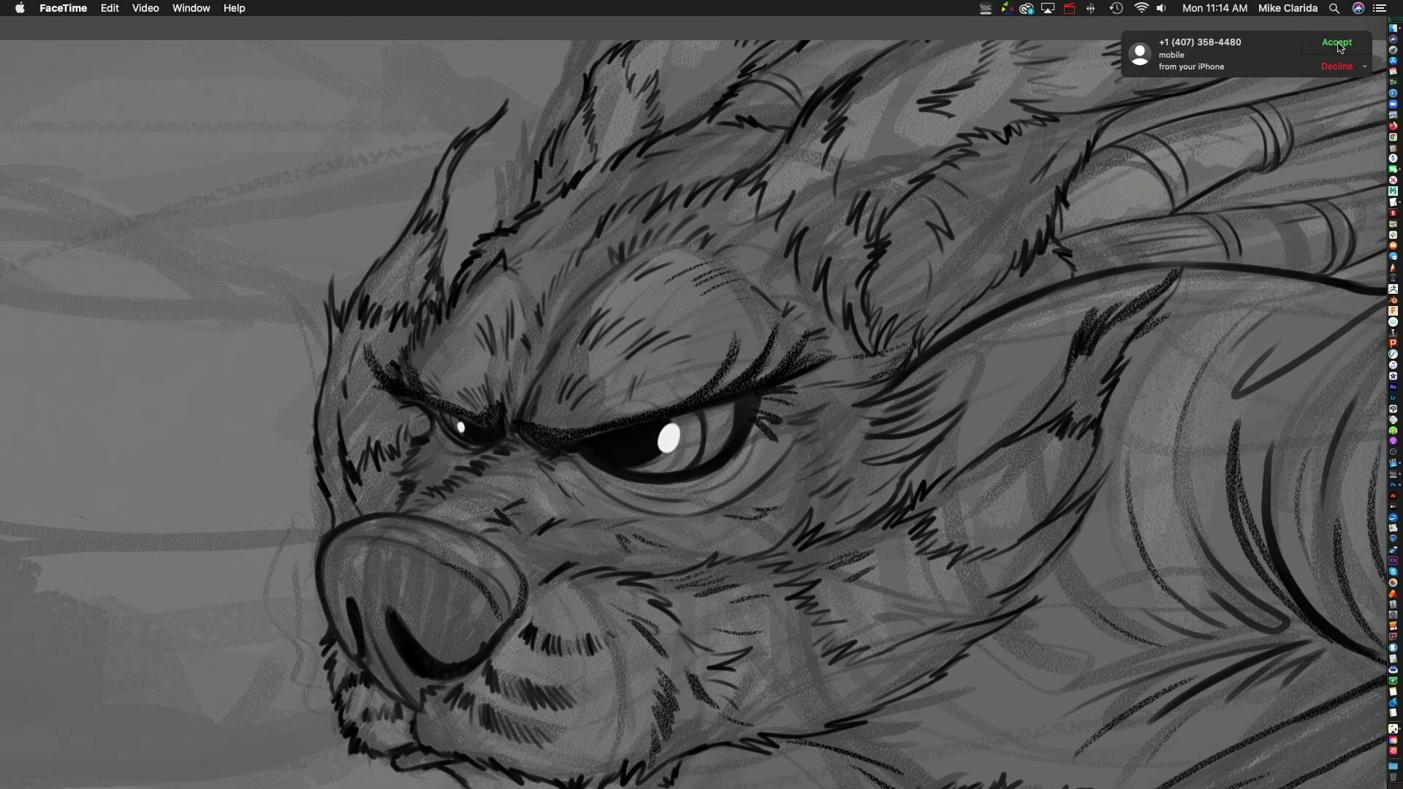
click(985, 8)
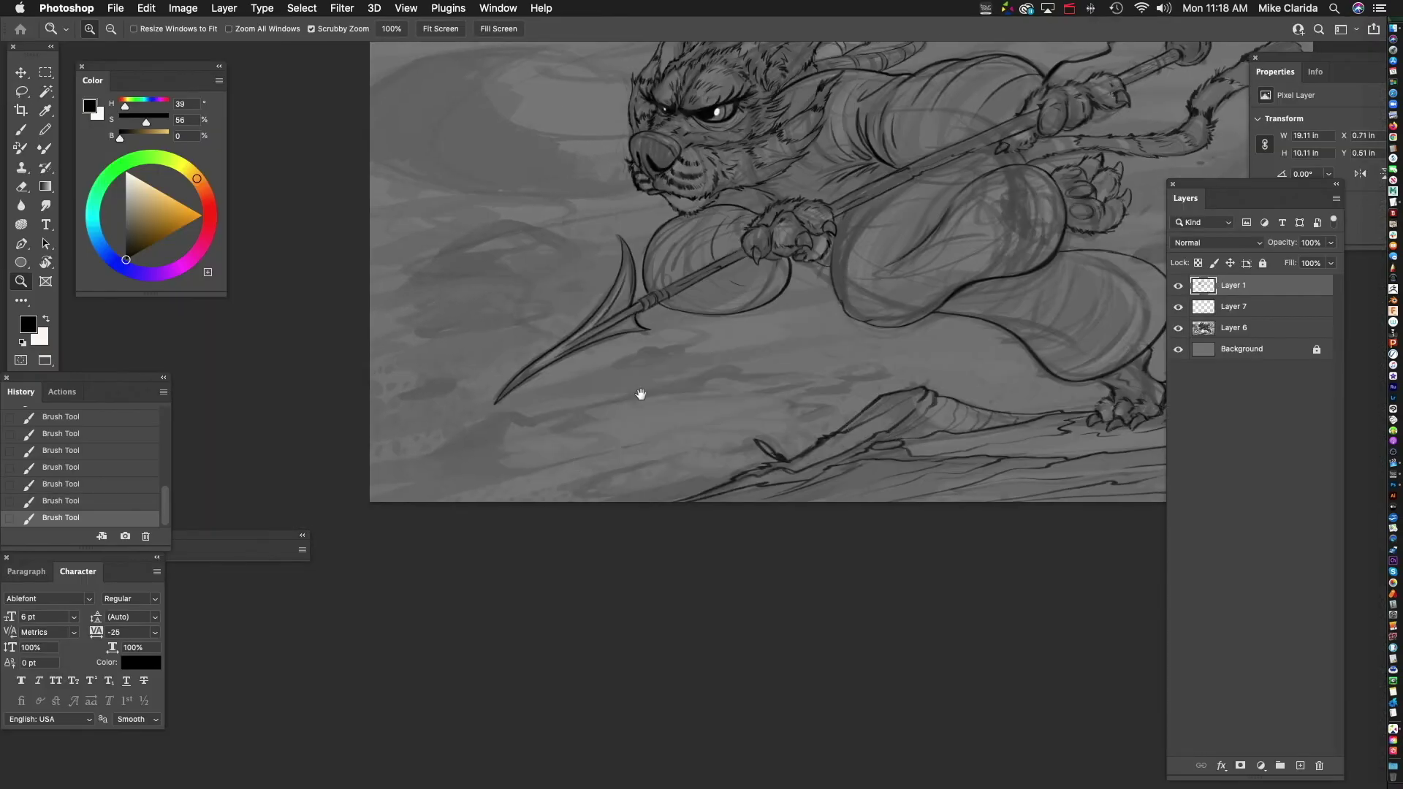
- Add a new layer between Layer 1 and Layer 7 for the color fills
drag(573, 423, 412, 532)
click(1242, 329)
drag(738, 409, 653, 349)
drag(845, 300, 883, 416)
click(1235, 307)
click(1178, 308)
click(1178, 308)
click(1178, 287)
click(1178, 287)
click(1300, 765)
- Choose orange (H 27, S 71, B 81) and brush a rough patch onto the creature's front knee
drag(475, 360, 508, 375)
drag(508, 375, 602, 380)
click(203, 190)
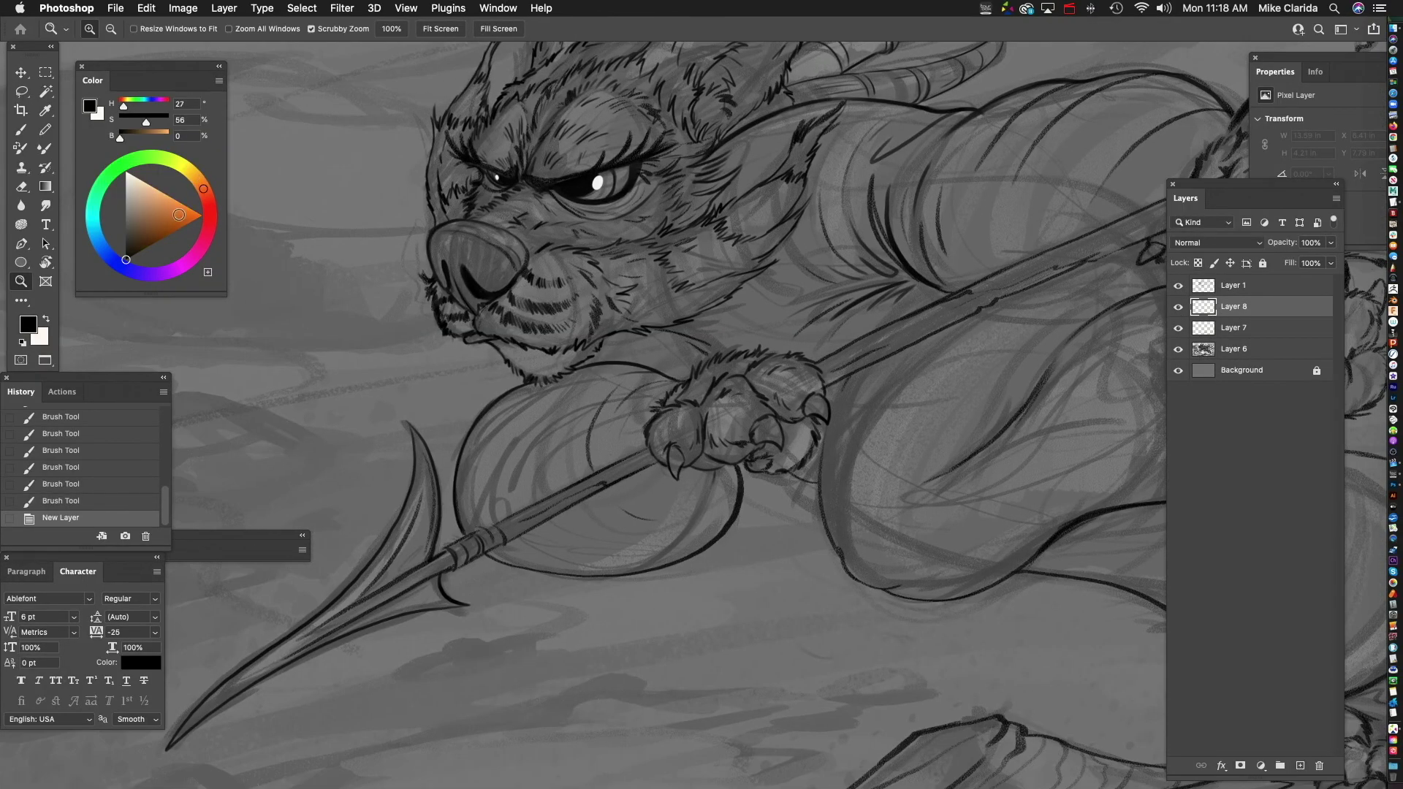
click(169, 211)
drag(554, 446, 575, 442)
mouse_move(641, 351)
mouse_down()
mouse_move(505, 467)
mouse_move(684, 465)
mouse_up()
- Lasso the upper, outer and lower edges of the front knee up to the gripping paw
key(l)
mouse_move(550, 364)
mouse_down()
mouse_move(536, 345)
mouse_move(718, 245)
mouse_up()
mouse_move(618, 422)
mouse_down()
mouse_move(630, 417)
mouse_move(614, 413)
mouse_up()
mouse_move(479, 358)
mouse_down()
mouse_move(488, 542)
mouse_move(668, 482)
mouse_up()
scroll(691, 478, right, 3)
scroll(691, 479, down, 1)
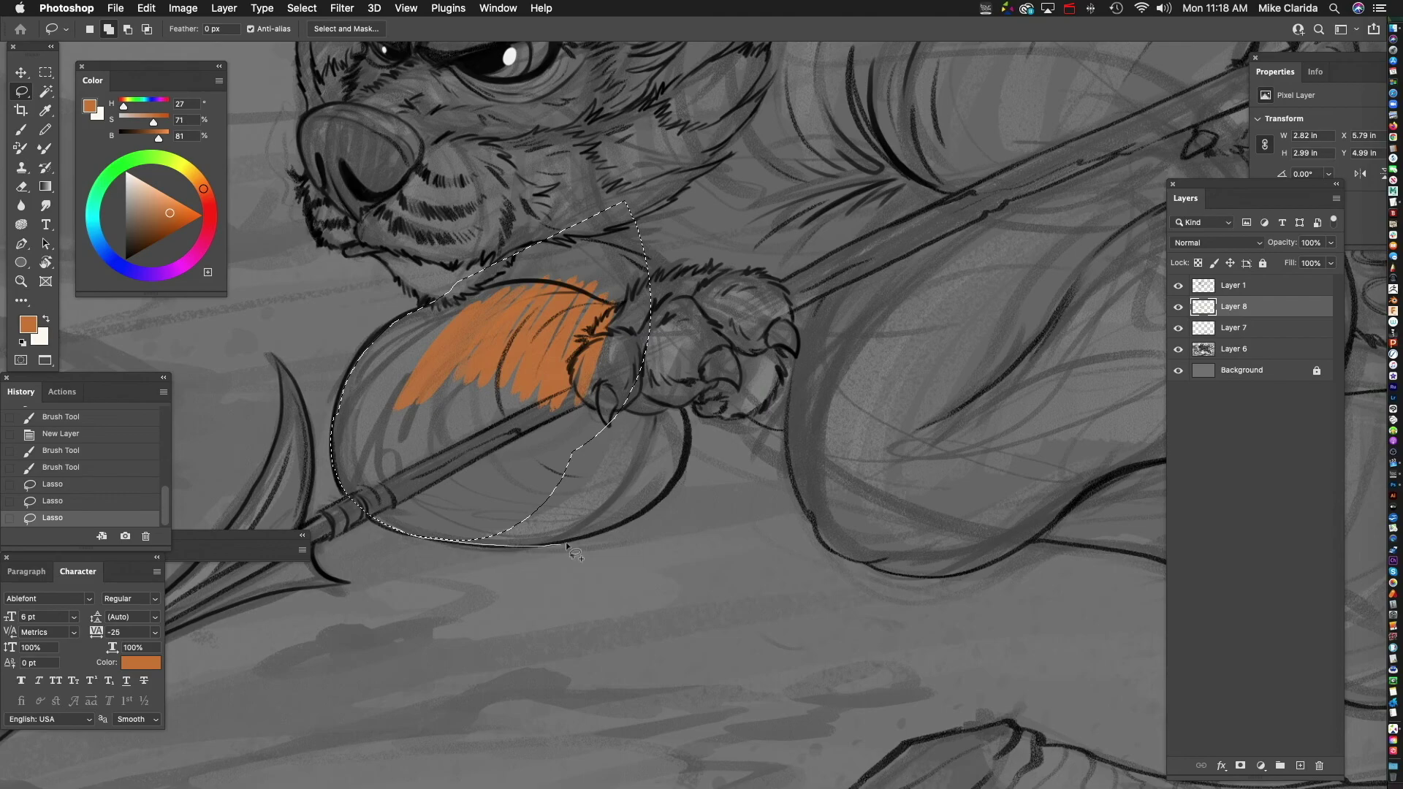
- Extend the selection around the rest of the front knee, past the gripping paw and onto the large thigh's lower edge
drag(581, 249, 548, 274)
drag(584, 292, 668, 469)
mouse_move(528, 475)
mouse_down()
mouse_move(840, 431)
mouse_move(749, 525)
mouse_up()
drag(929, 649, 650, 484)
drag(570, 514, 489, 487)
mouse_move(440, 368)
mouse_down()
mouse_move(475, 397)
mouse_move(477, 172)
mouse_up()
drag(510, 413, 686, 447)
drag(628, 324, 651, 479)
mouse_move(650, 485)
mouse_down()
mouse_move(614, 423)
mouse_move(507, 388)
mouse_up()
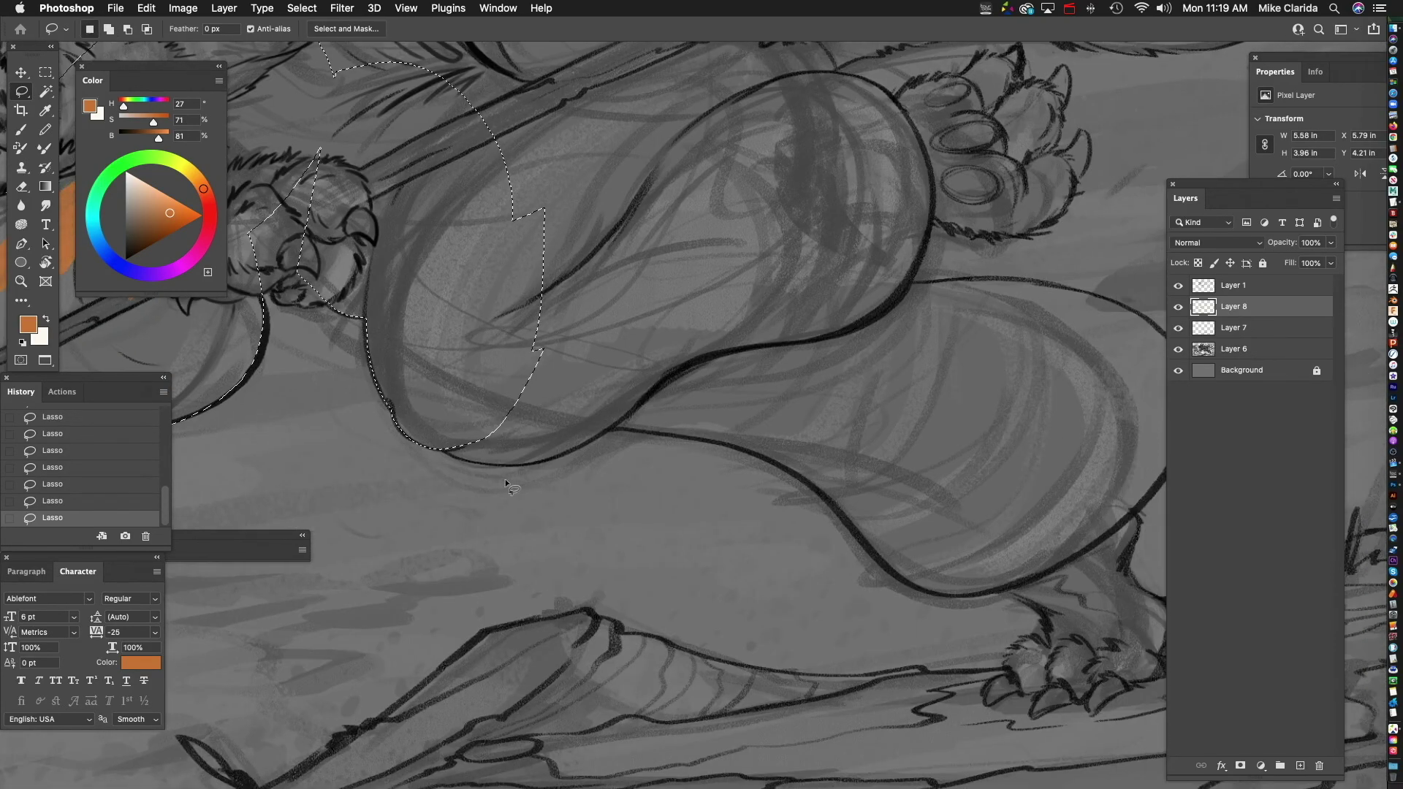
- Extend the selection along the underside of the thigh and around the rear lower leg above the standing foot
mouse_move(496, 464)
mouse_down()
mouse_move(702, 173)
mouse_move(522, 168)
mouse_up()
drag(621, 428, 409, 358)
mouse_move(403, 361)
mouse_down()
mouse_move(572, 397)
mouse_move(513, 182)
mouse_up()
drag(464, 374, 519, 183)
drag(583, 385, 435, 347)
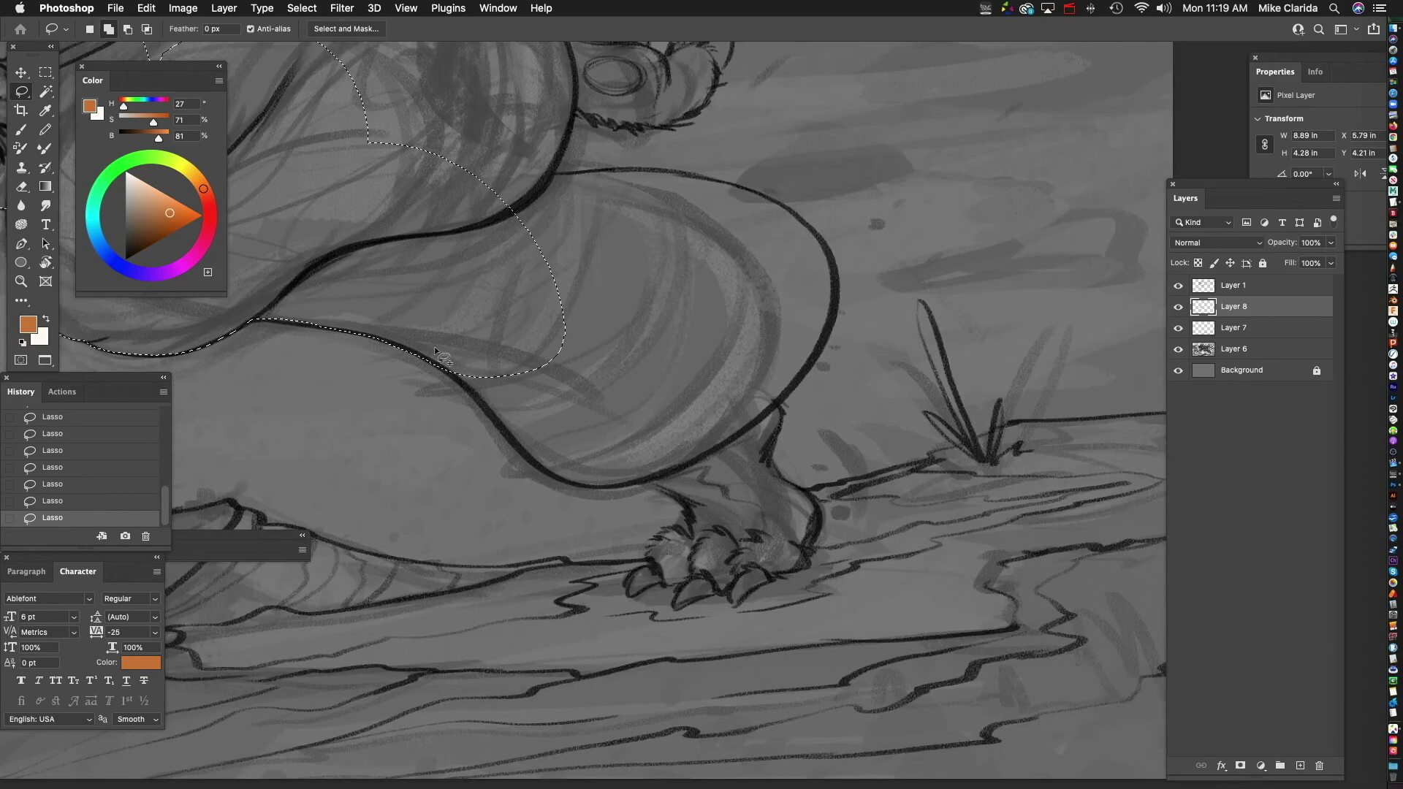
drag(607, 483, 610, 484)
scroll(794, 410, down, 10)
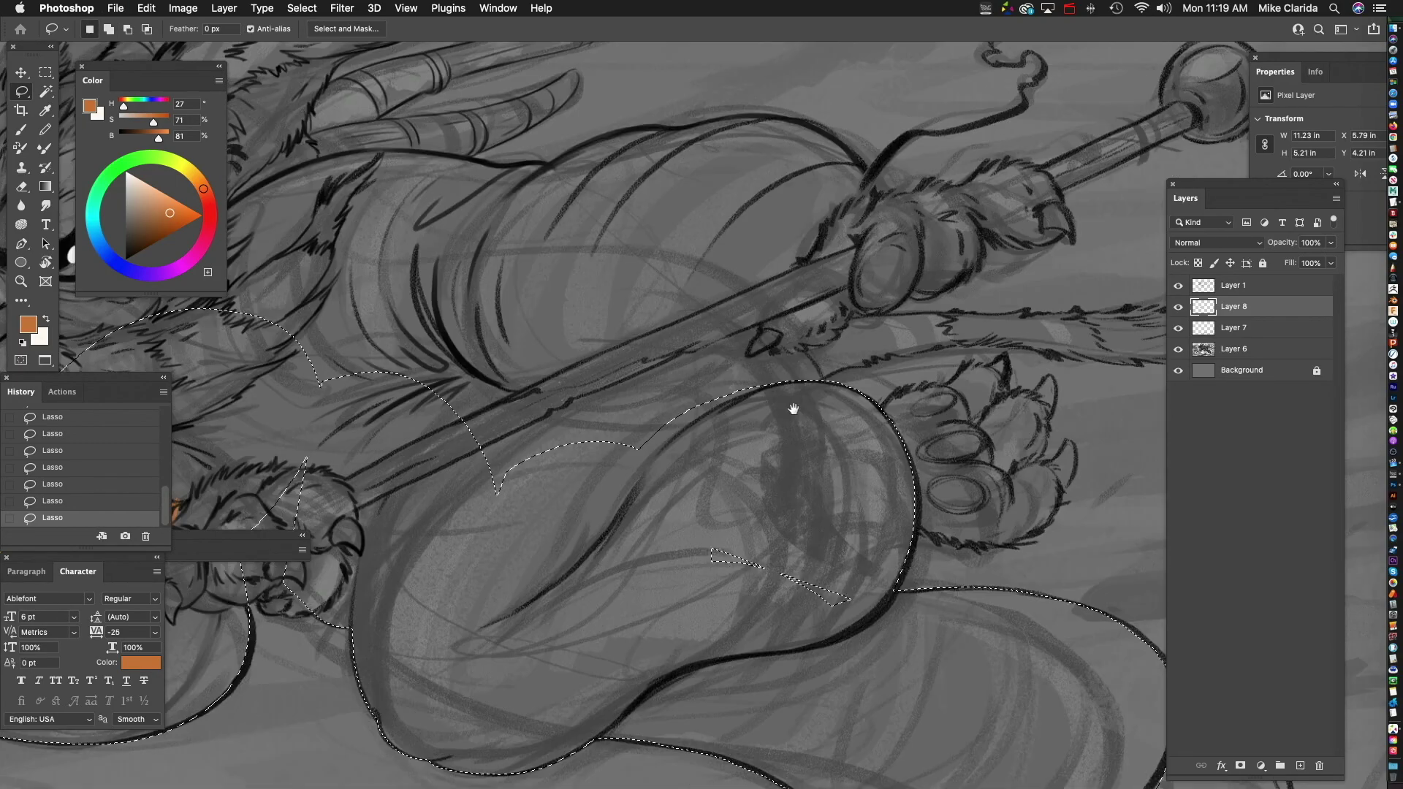
- Extend the selection over the torso, following the creature's back and shoulder outline
drag(811, 394, 570, 321)
drag(570, 329, 679, 424)
mouse_move(792, 376)
mouse_down()
mouse_move(608, 278)
mouse_move(424, 460)
mouse_up()
drag(658, 406, 501, 413)
mouse_move(733, 416)
mouse_down()
mouse_move(464, 343)
mouse_move(680, 439)
mouse_up()
drag(567, 316, 570, 318)
scroll(611, 303, down, 5)
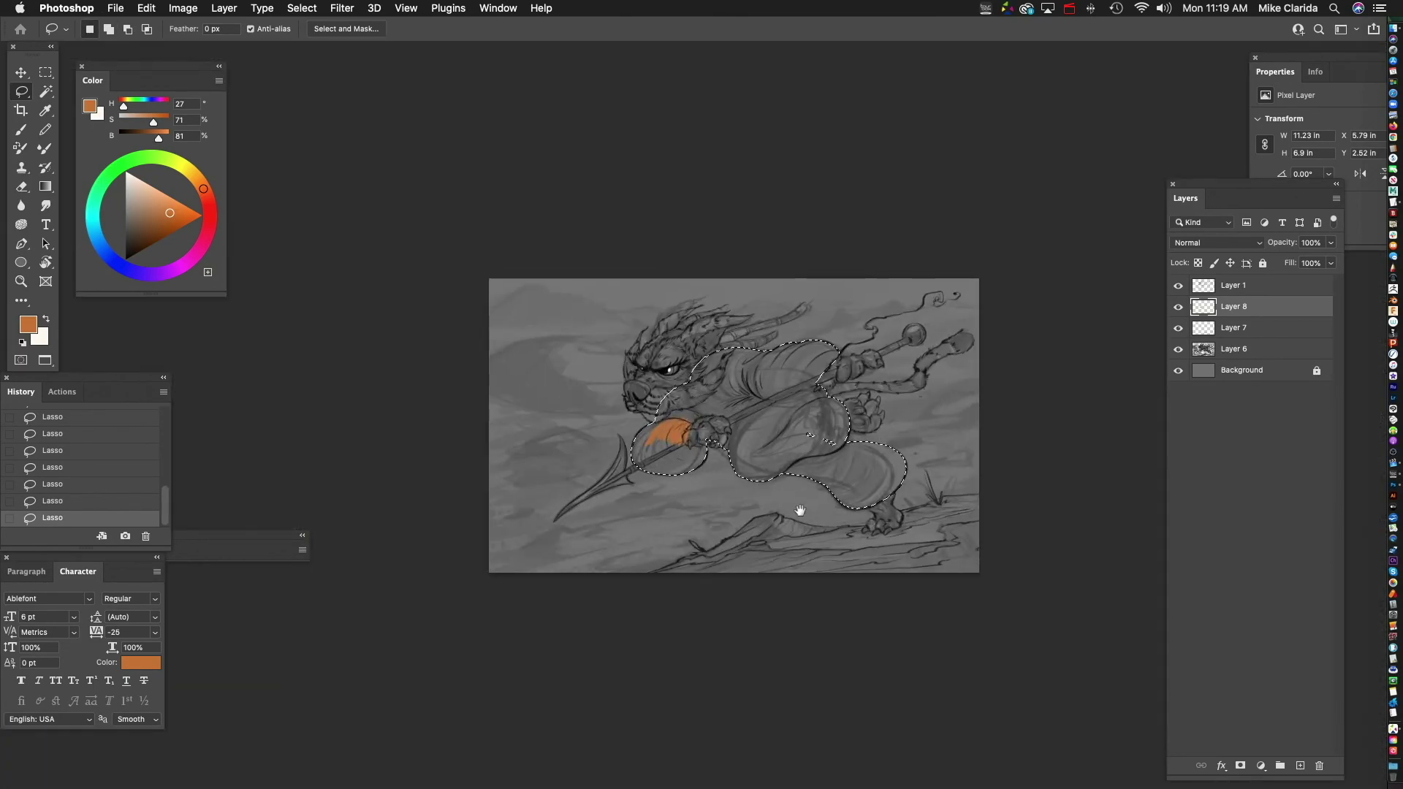
- Fill the selected torso and legs with the orange foreground color on Layer 8 and deselect
scroll(799, 501, up, 3)
click(146, 8)
click(156, 241)
key(Return)
key(super+d)
scroll(621, 385, up, 10)
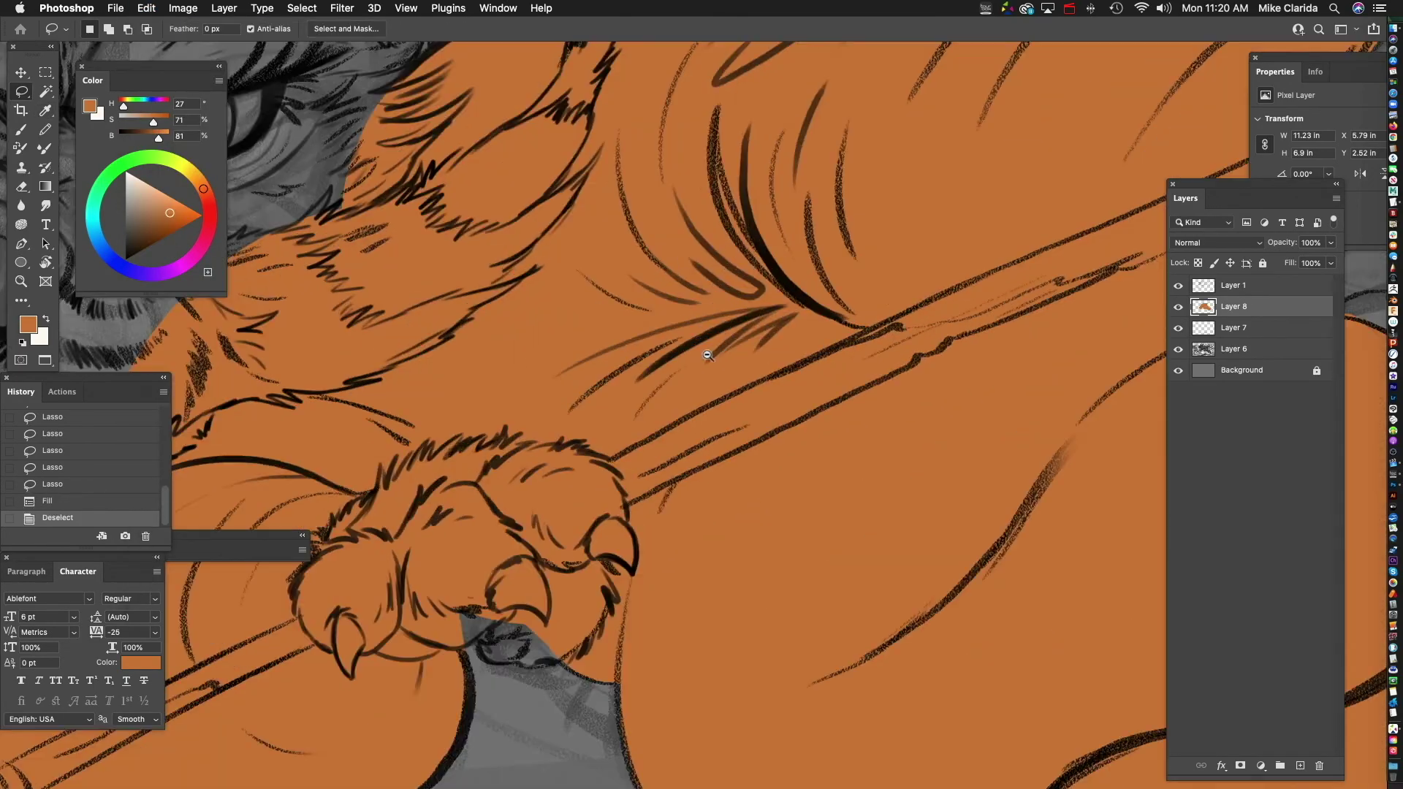
- Add a new layer above Layer 8 and switch the foreground color to light gray (S 0, B 74)
scroll(564, 507, down, 5)
scroll(564, 507, up, 1)
click(1299, 765)
scroll(439, 183, up, 5)
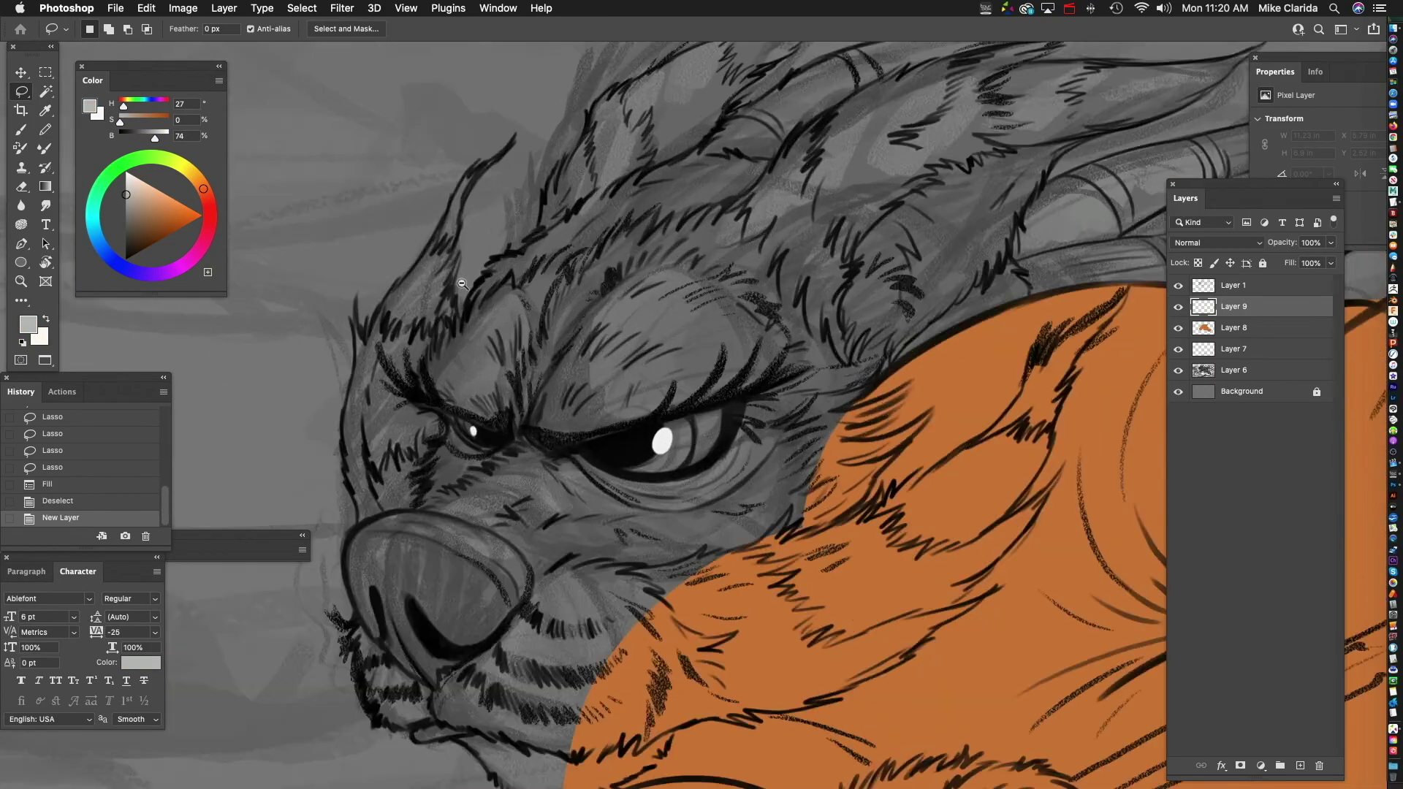
- Lasso the brow side of the face, tracing the far ear tuft and the forehead's edge
drag(509, 167, 538, 130)
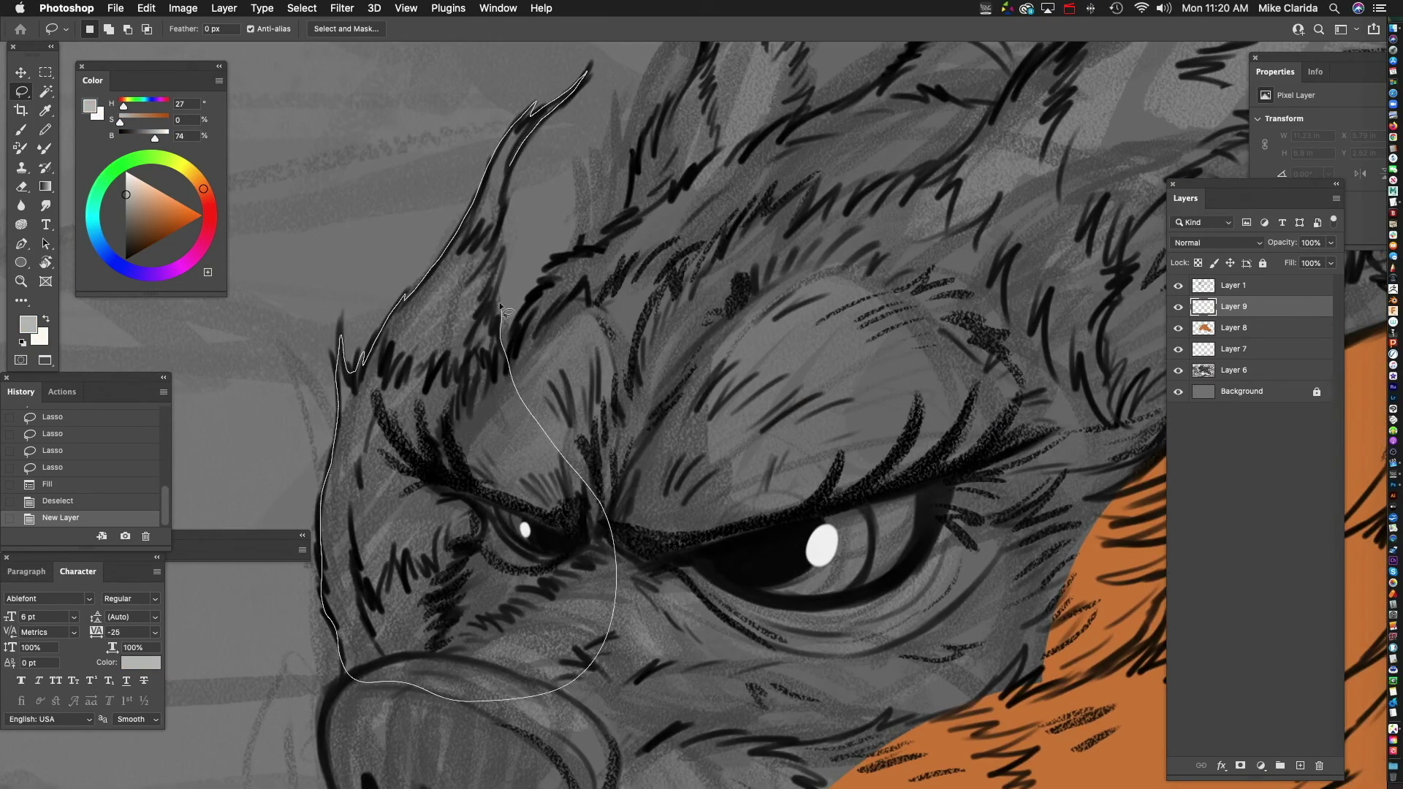
drag(500, 306, 510, 169)
drag(511, 292, 431, 445)
mouse_move(433, 546)
mouse_down()
mouse_move(516, 391)
mouse_move(439, 550)
mouse_up()
drag(548, 351, 476, 451)
drag(462, 488, 476, 427)
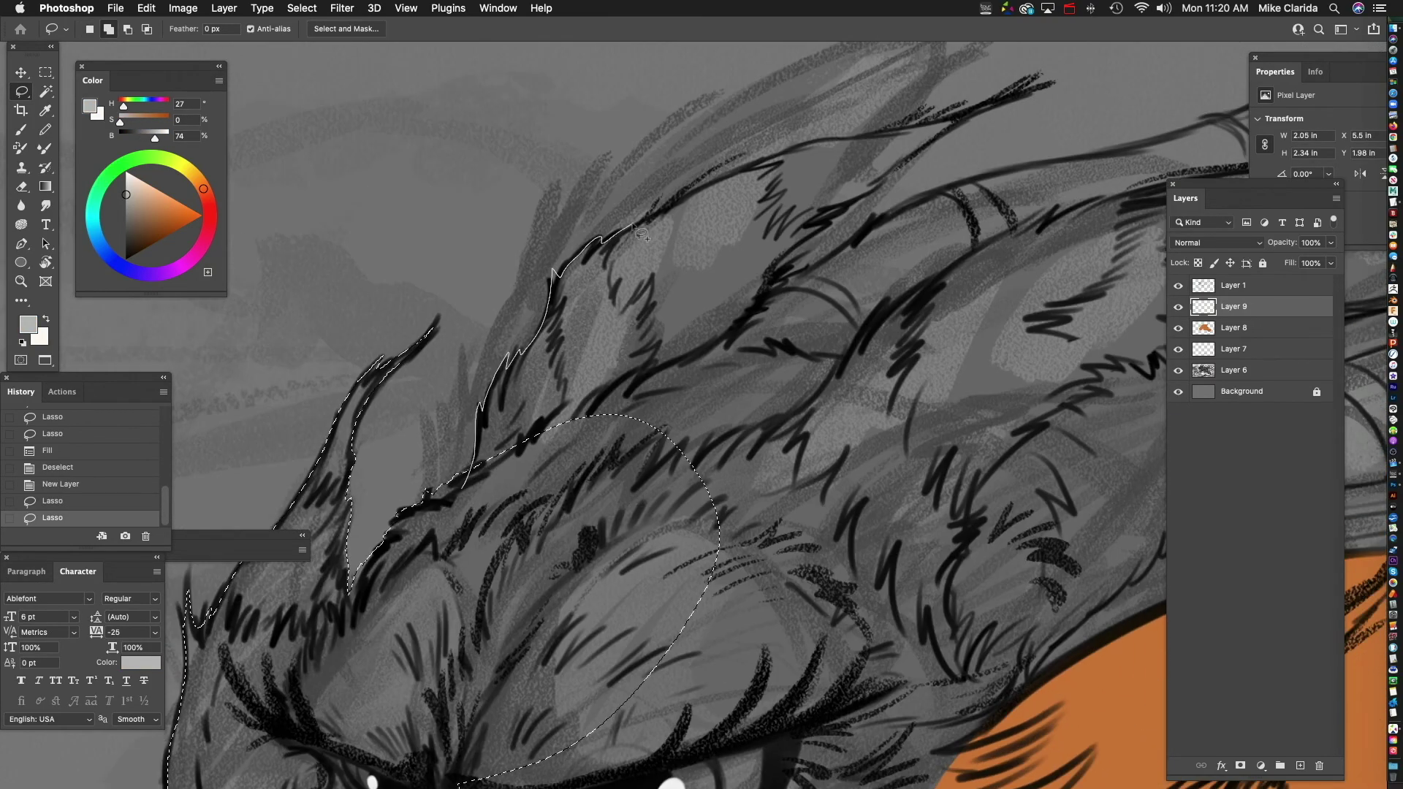
- Extend the selection around the pointed head crest, fill it light gray, deselect, and save the file
drag(633, 227, 647, 537)
drag(614, 307, 469, 443)
drag(451, 390, 575, 301)
drag(767, 298, 567, 621)
scroll(585, 453, down, 5)
drag(532, 519, 560, 444)
click(116, 8)
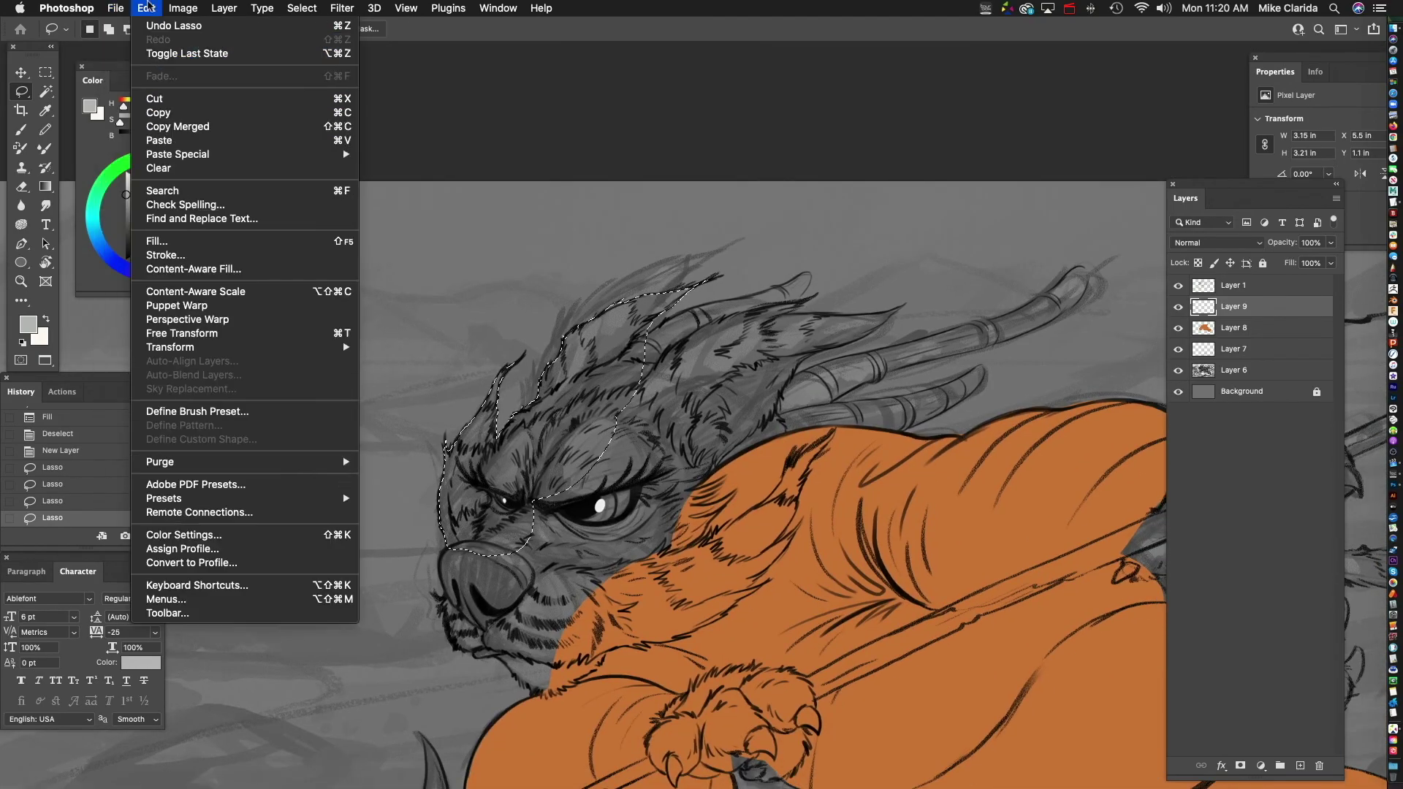
key(alt+BackSpace)
key(super+d)
mouse_move(705, 559)
mouse_down()
mouse_move(719, 535)
mouse_move(604, 396)
mouse_up()
key(super+s)
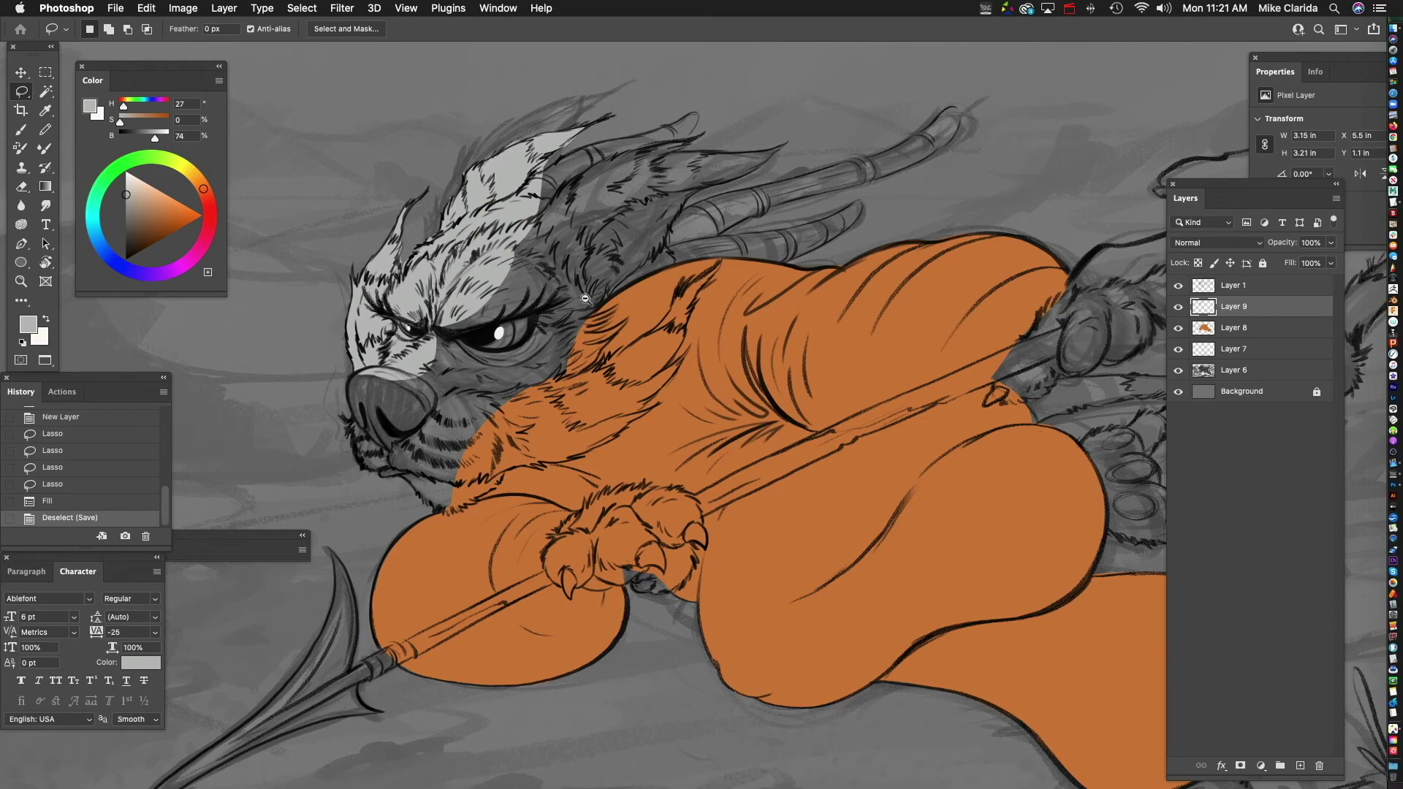
- Lasso the near ear, the small horn behind it and the area around the larger eye, and fill them light gray
scroll(709, 509, up, 3)
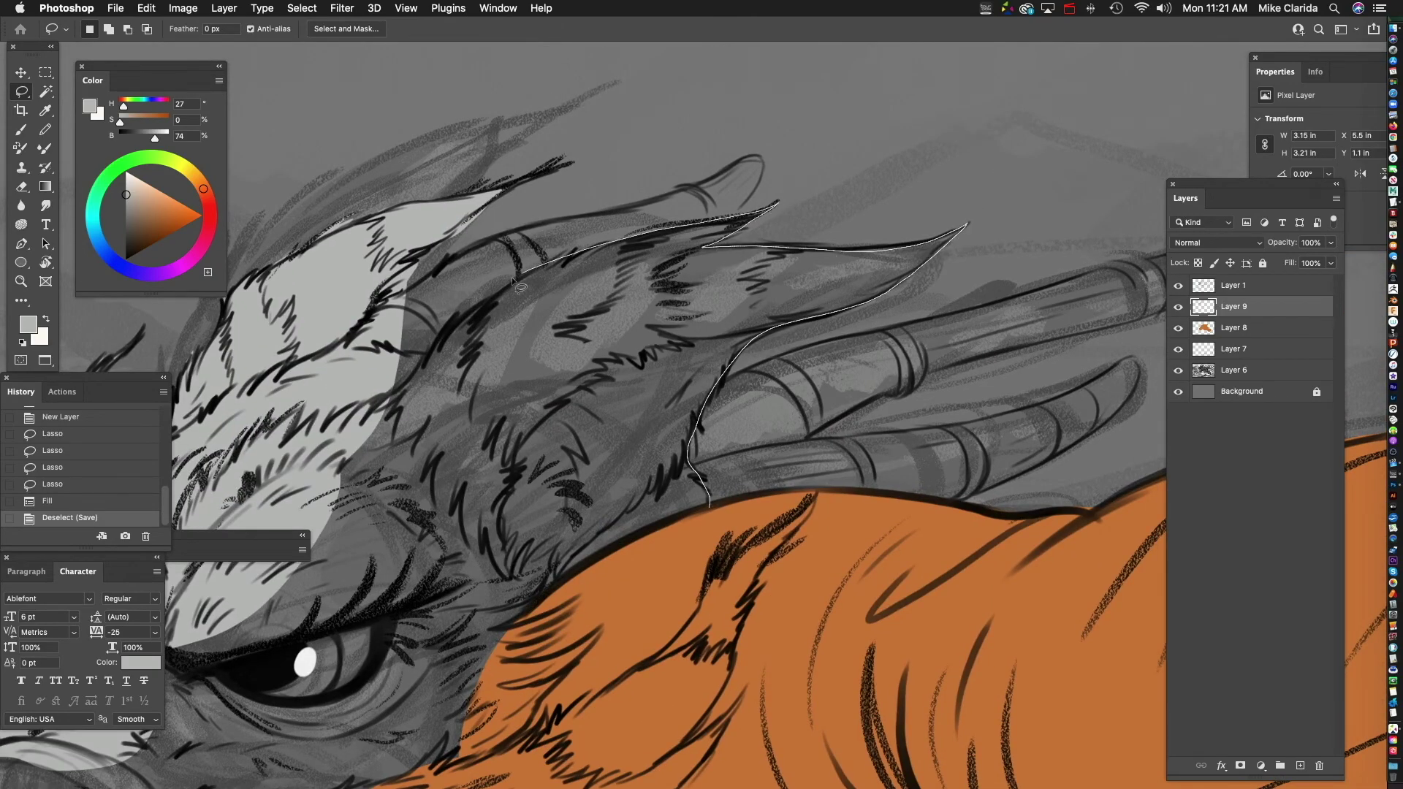
drag(591, 564, 709, 505)
scroll(840, 267, up, 1)
scroll(841, 267, left, 2)
drag(736, 251, 537, 344)
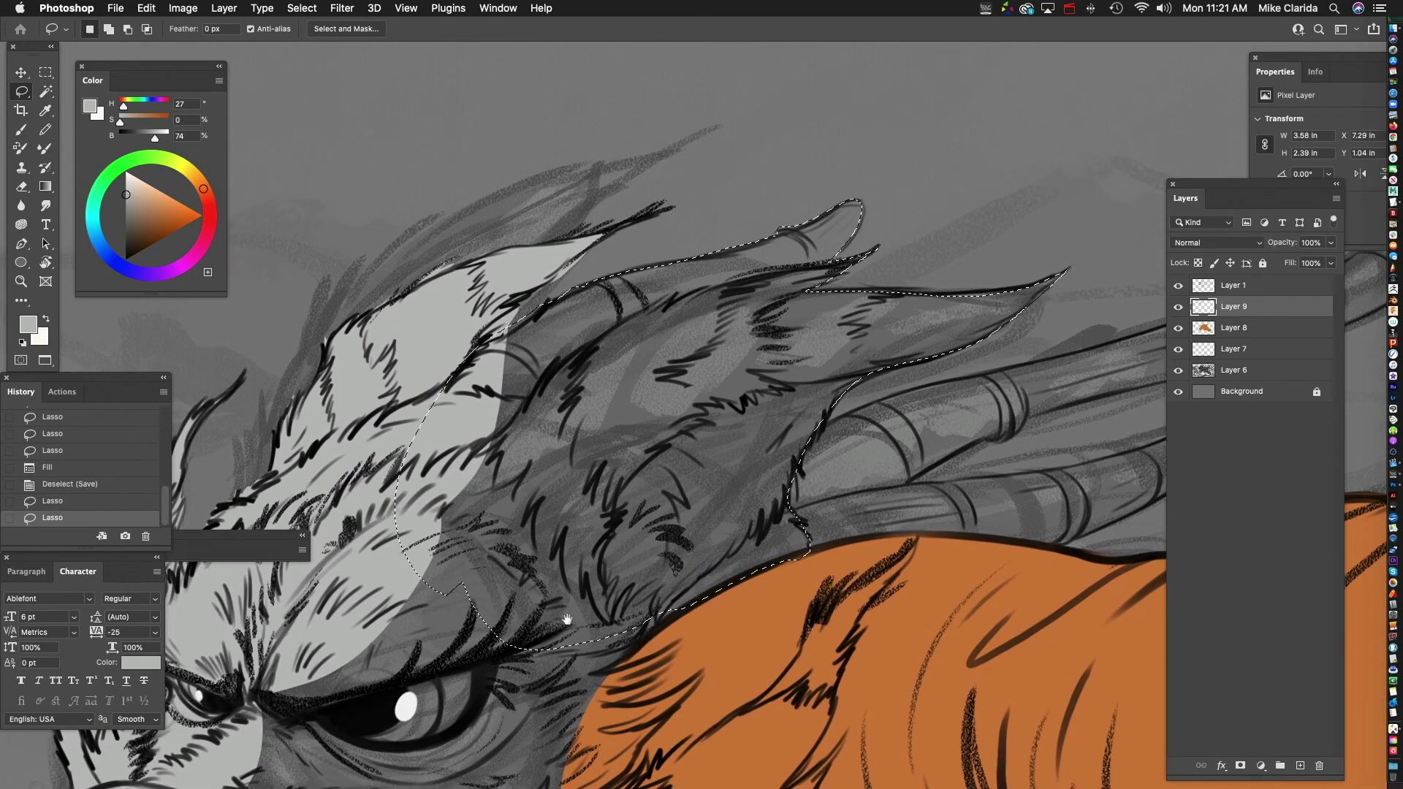
drag(567, 617, 680, 346)
drag(655, 369, 436, 541)
click(146, 8)
click(164, 240)
key(Return)
key(super+d)
- Lasso the muzzle, cheek and jagged neck fur overlapping the shoulder, fill them light gray, and deselect
drag(782, 395, 684, 351)
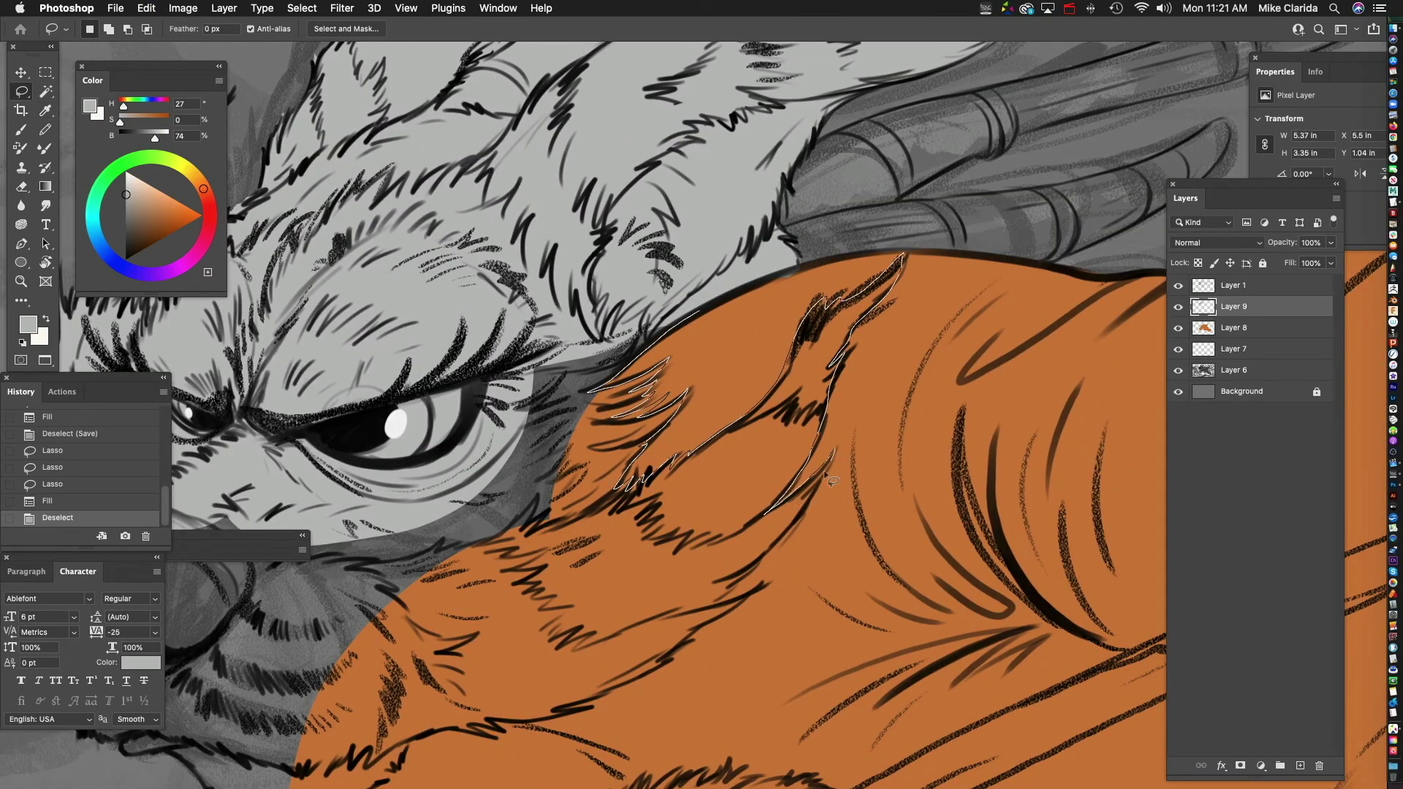
drag(627, 666, 424, 381)
drag(658, 585, 761, 377)
drag(792, 424, 769, 454)
drag(585, 523, 450, 209)
mouse_move(505, 550)
mouse_down()
mouse_move(680, 504)
mouse_move(586, 581)
mouse_up()
drag(428, 499, 538, 448)
drag(467, 366, 543, 413)
mouse_move(650, 255)
mouse_down()
mouse_move(402, 415)
mouse_move(537, 483)
mouse_up()
mouse_move(438, 420)
mouse_down()
mouse_move(479, 548)
mouse_move(548, 511)
mouse_up()
drag(577, 471, 263, 435)
key(alt+BackSpace)
key(super+d)
- Lasso the lower horn and the base of the long horn above it, and fill both light gray
drag(826, 553, 632, 633)
drag(807, 325, 914, 328)
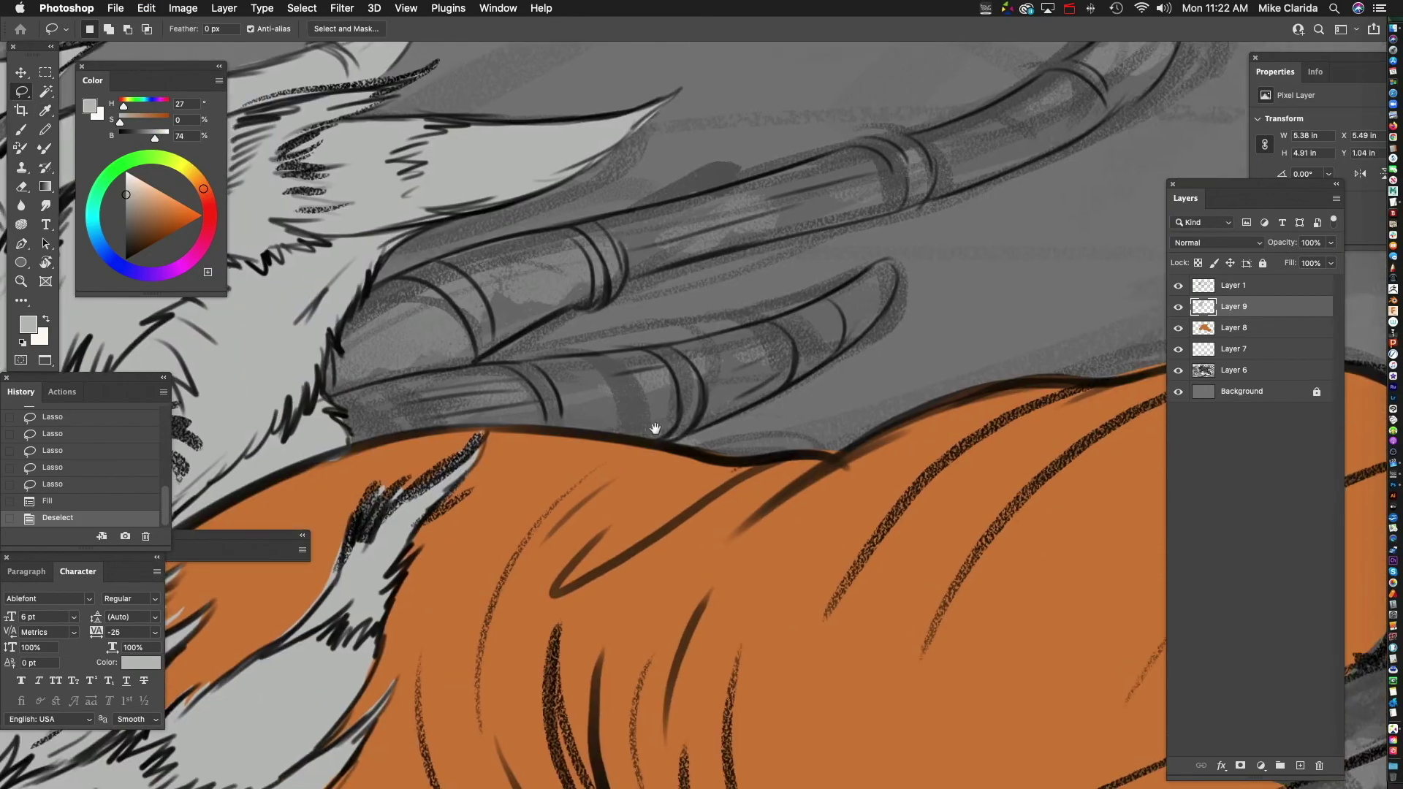
drag(655, 429, 709, 394)
drag(722, 408, 839, 356)
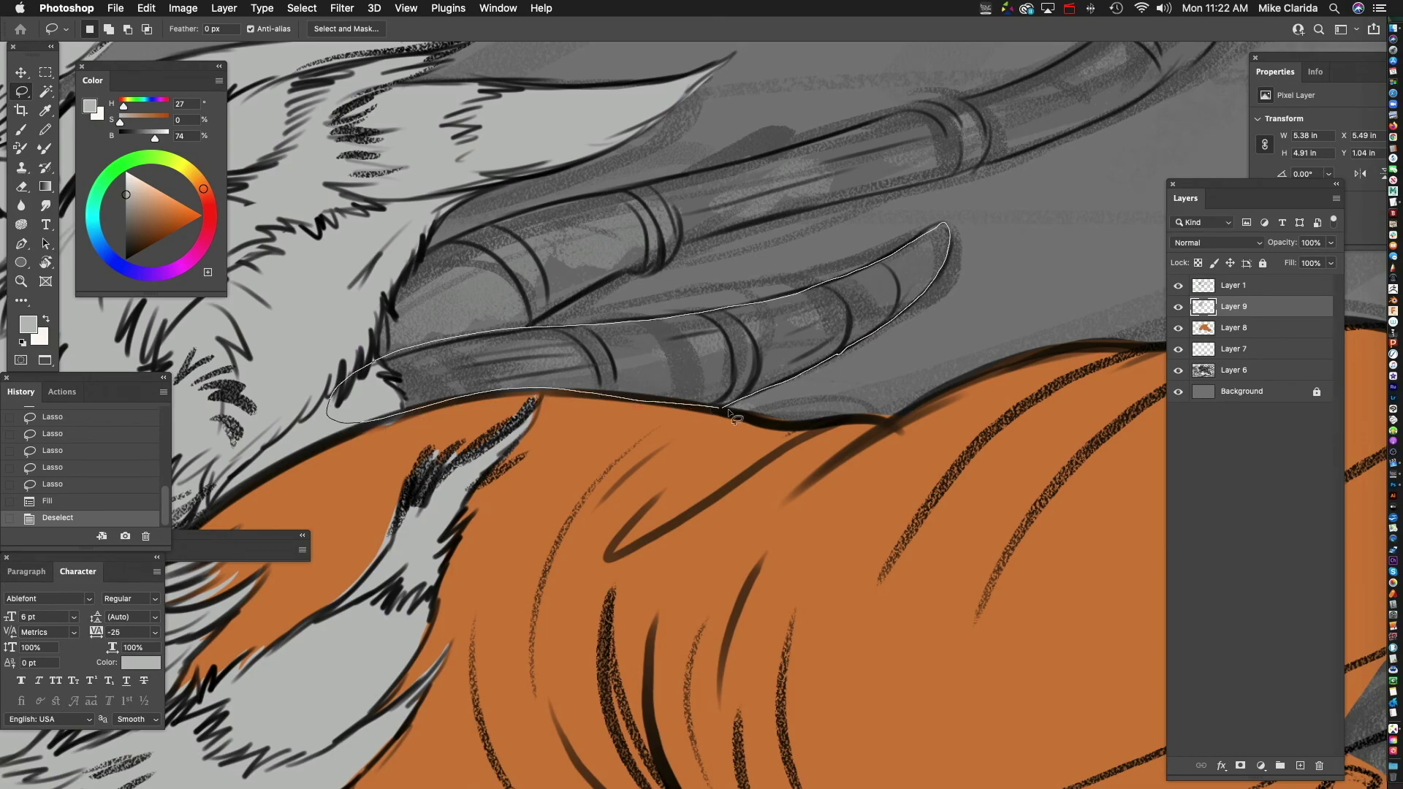
drag(731, 415, 731, 414)
scroll(731, 414, up, 3)
scroll(731, 415, left, 2)
drag(552, 413, 719, 332)
drag(720, 255, 446, 409)
drag(576, 383, 608, 399)
key(alt+BackSpace)
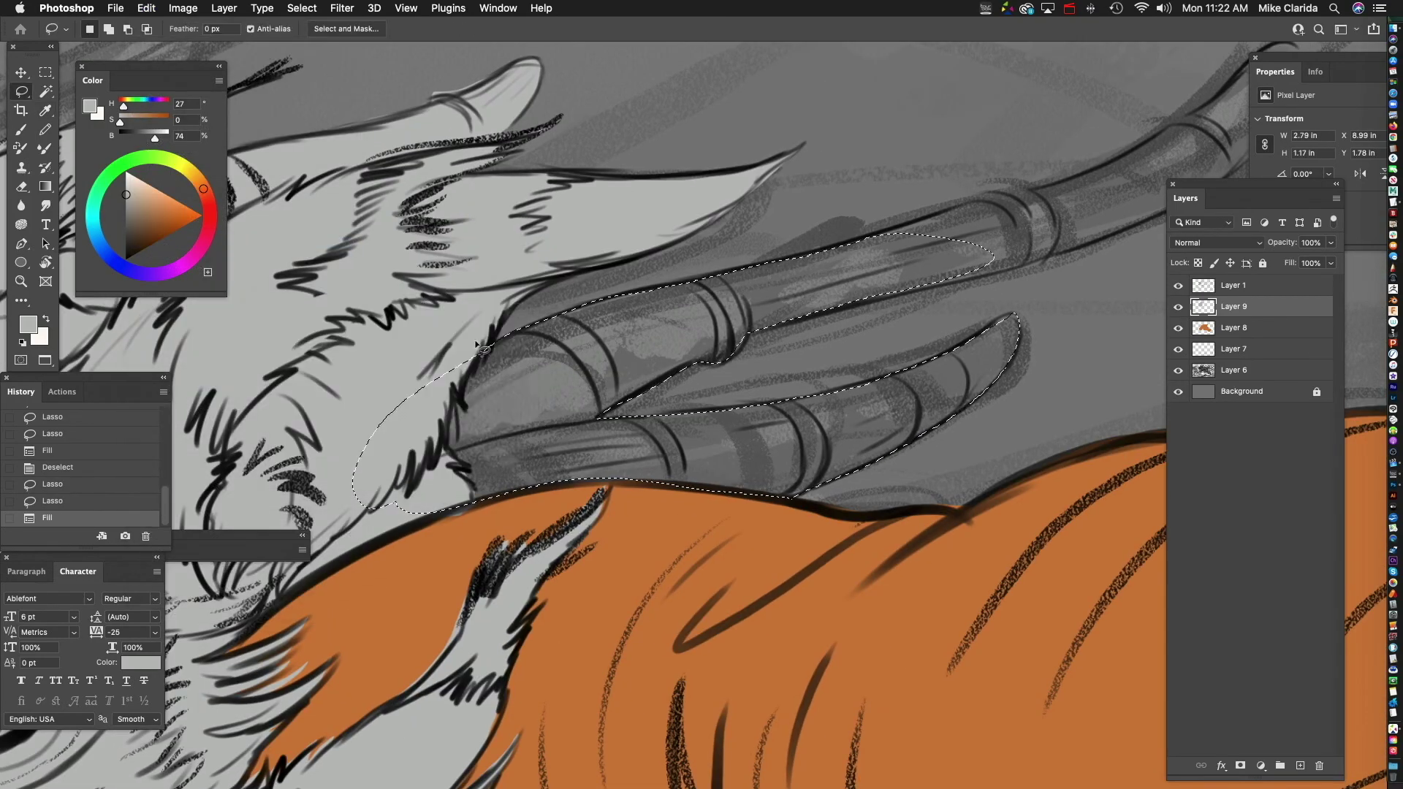
key(super+d)
- Lasso the remaining curved end of the long horn, fill it light gray, and deselect
drag(919, 302, 494, 490)
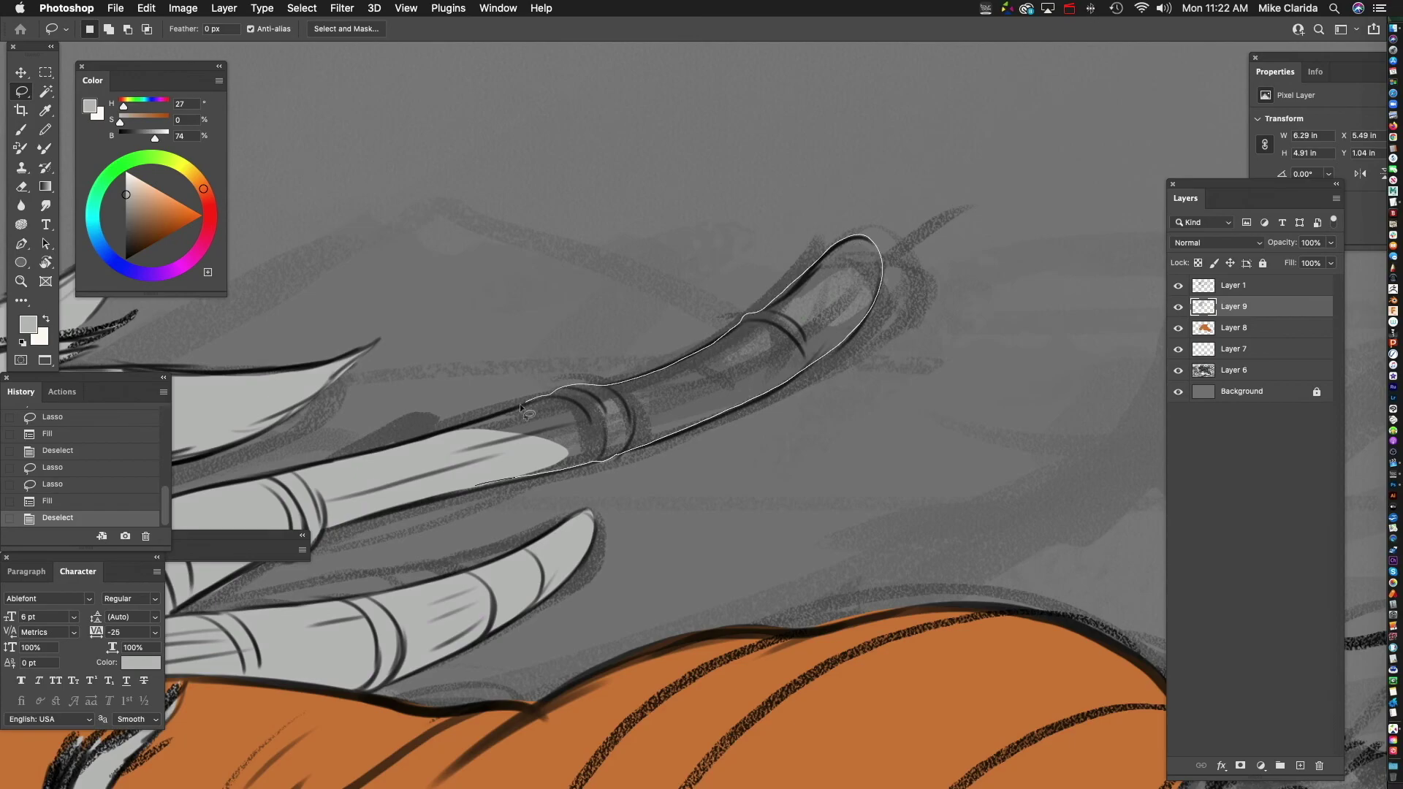
drag(521, 408, 476, 484)
click(147, 8)
click(195, 242)
key(Return)
key(super+d)
- Lasso the front paw gripping the spear, tracing its fur edge, fingers and claws
drag(657, 526, 476, 554)
drag(597, 537, 694, 492)
drag(372, 400, 398, 353)
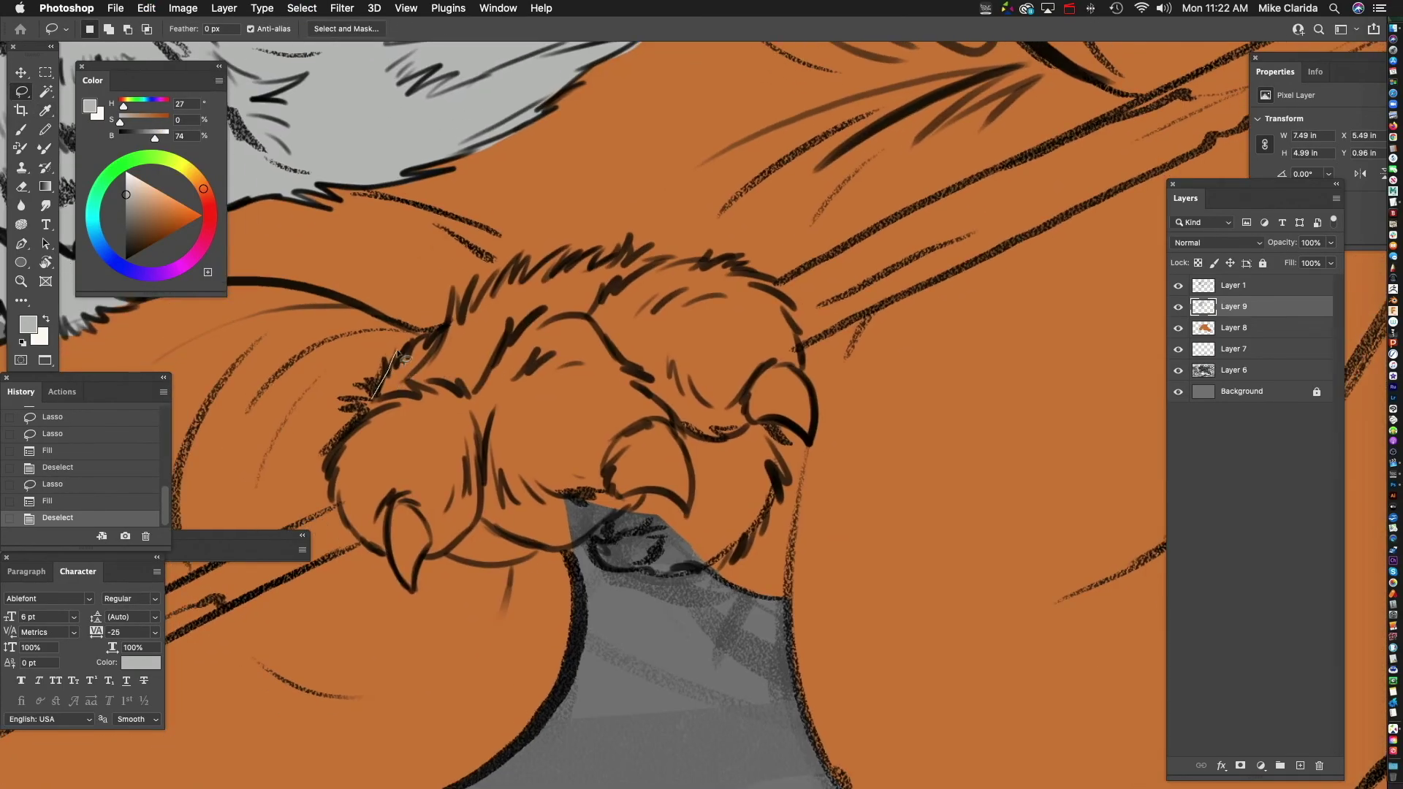
drag(333, 456, 366, 410)
mouse_move(358, 414)
mouse_down()
mouse_move(394, 431)
mouse_move(372, 468)
mouse_up()
drag(545, 587, 476, 507)
drag(447, 462, 502, 451)
drag(732, 485, 593, 507)
drag(403, 503, 456, 358)
drag(482, 515, 637, 347)
mouse_move(634, 348)
mouse_down()
mouse_move(664, 455)
mouse_move(561, 321)
mouse_move(475, 409)
mouse_up()
mouse_move(671, 442)
mouse_down()
mouse_move(719, 445)
mouse_move(757, 418)
mouse_up()
- Fill the selected front paw with light gray and deselect
click(147, 8)
click(194, 242)
key(Return)
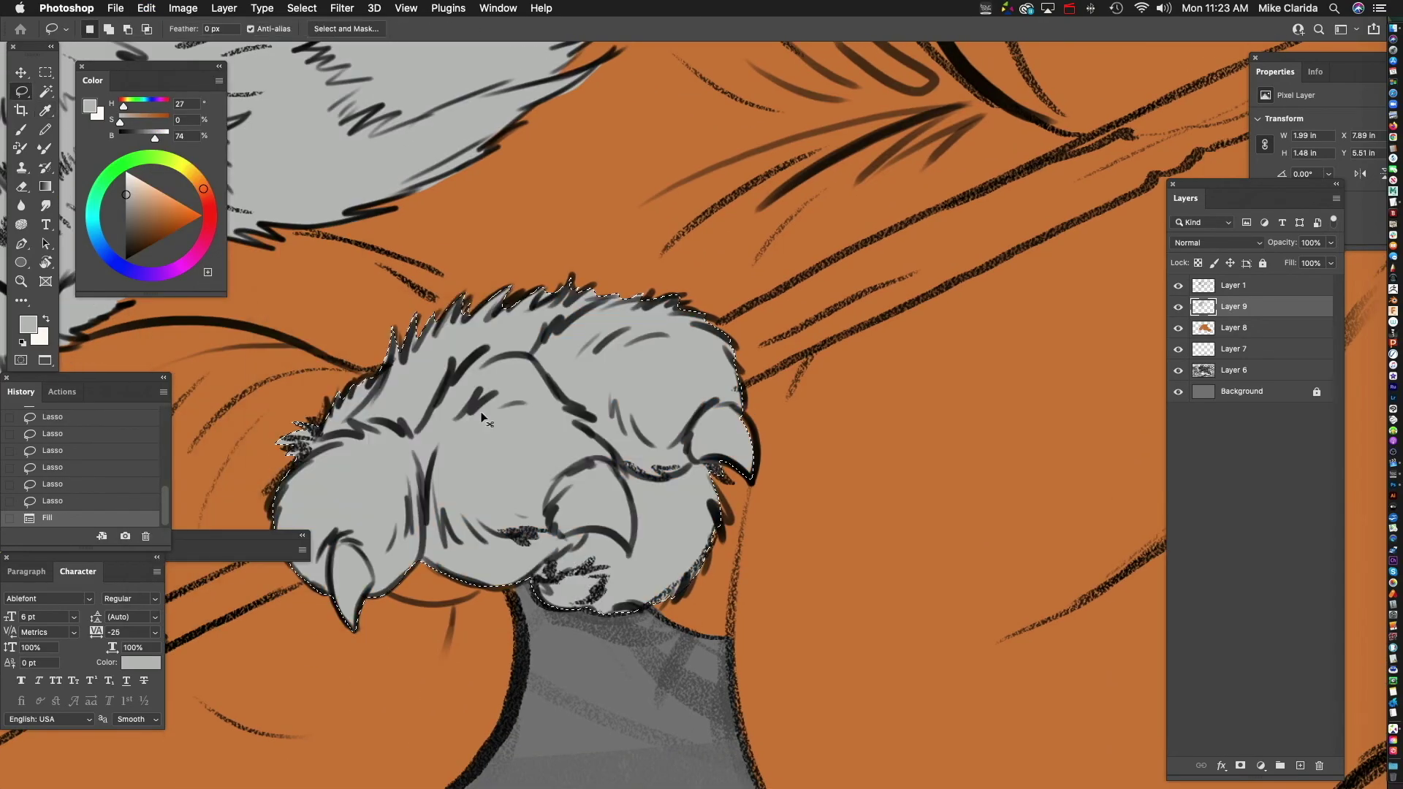
key(super+d)
- Lasso the rear hand's wrist and upper fur edge, redoing the first outline
drag(899, 354, 463, 420)
key(super+z)
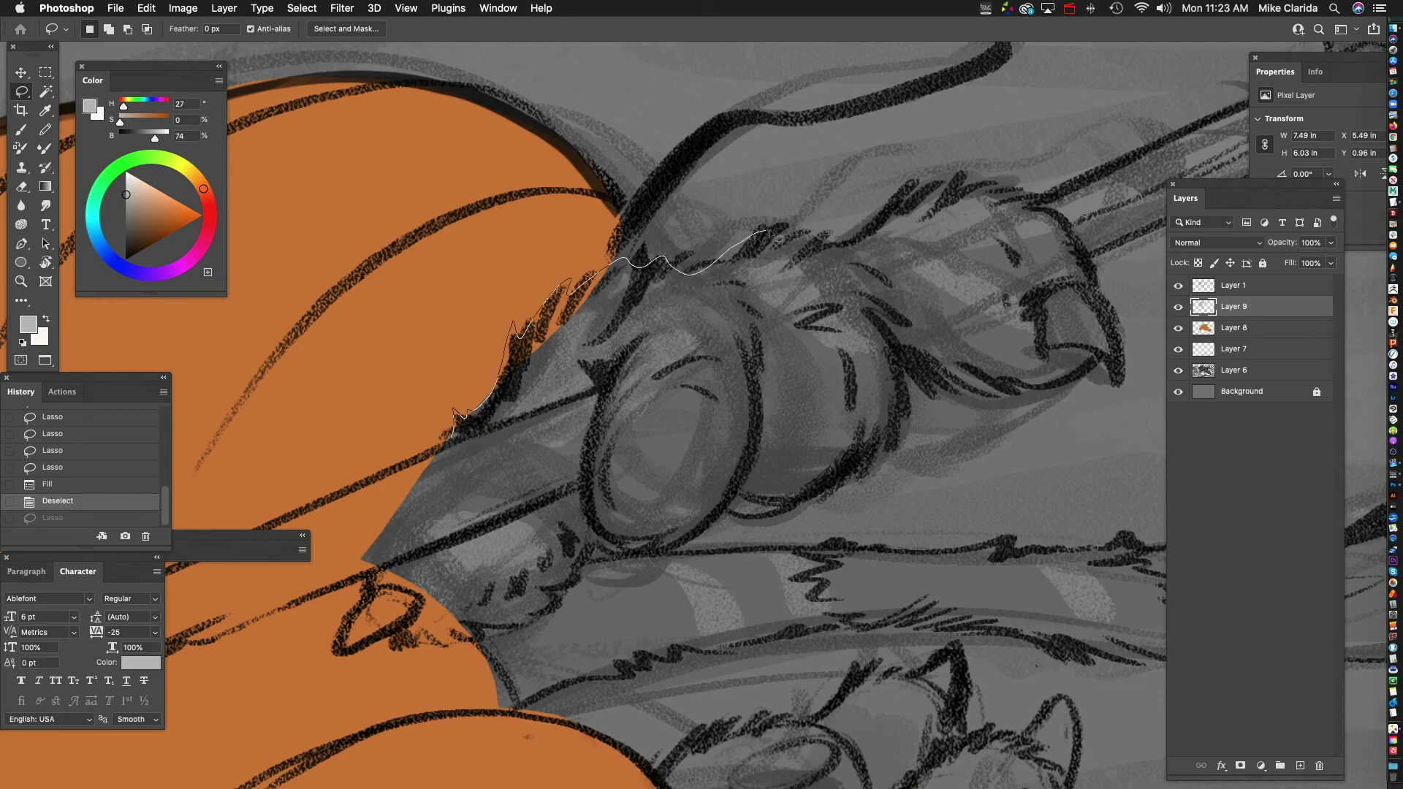
drag(544, 420, 545, 422)
scroll(411, 581, right, 8)
scroll(411, 581, up, 2)
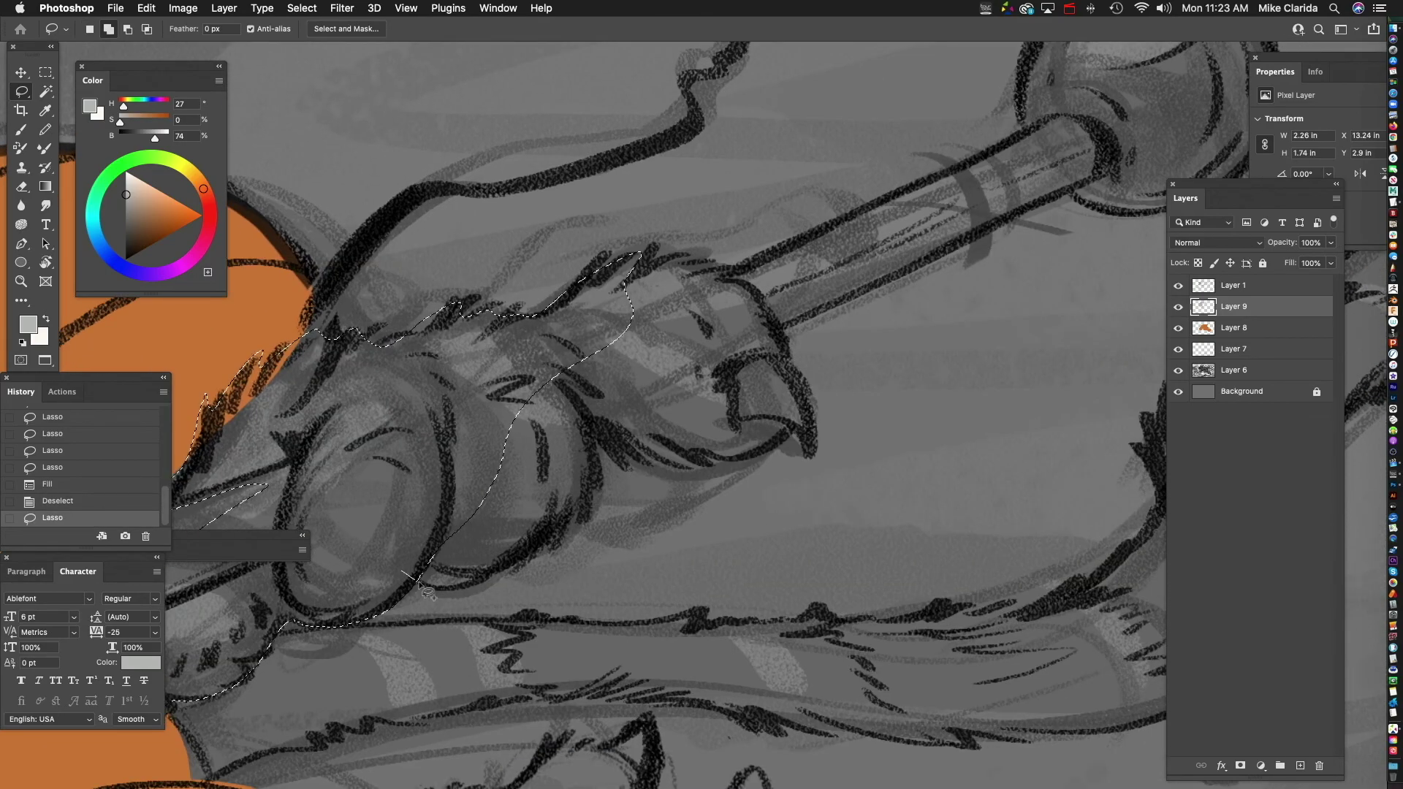
- Extend the selection around the rear hand's remaining fingers and claws, fill it light gray, and deselect
drag(523, 346, 460, 417)
drag(599, 424, 503, 443)
mouse_move(490, 447)
mouse_down()
mouse_move(638, 475)
mouse_move(628, 366)
mouse_up()
drag(657, 409, 664, 459)
drag(698, 447, 716, 513)
drag(469, 367, 586, 442)
mouse_move(604, 351)
mouse_down()
mouse_move(722, 488)
mouse_move(720, 512)
mouse_up()
click(146, 8)
click(184, 240)
key(Return)
key(super+d)
- Save the document with the finished hand and paw fills
key(super+minus)
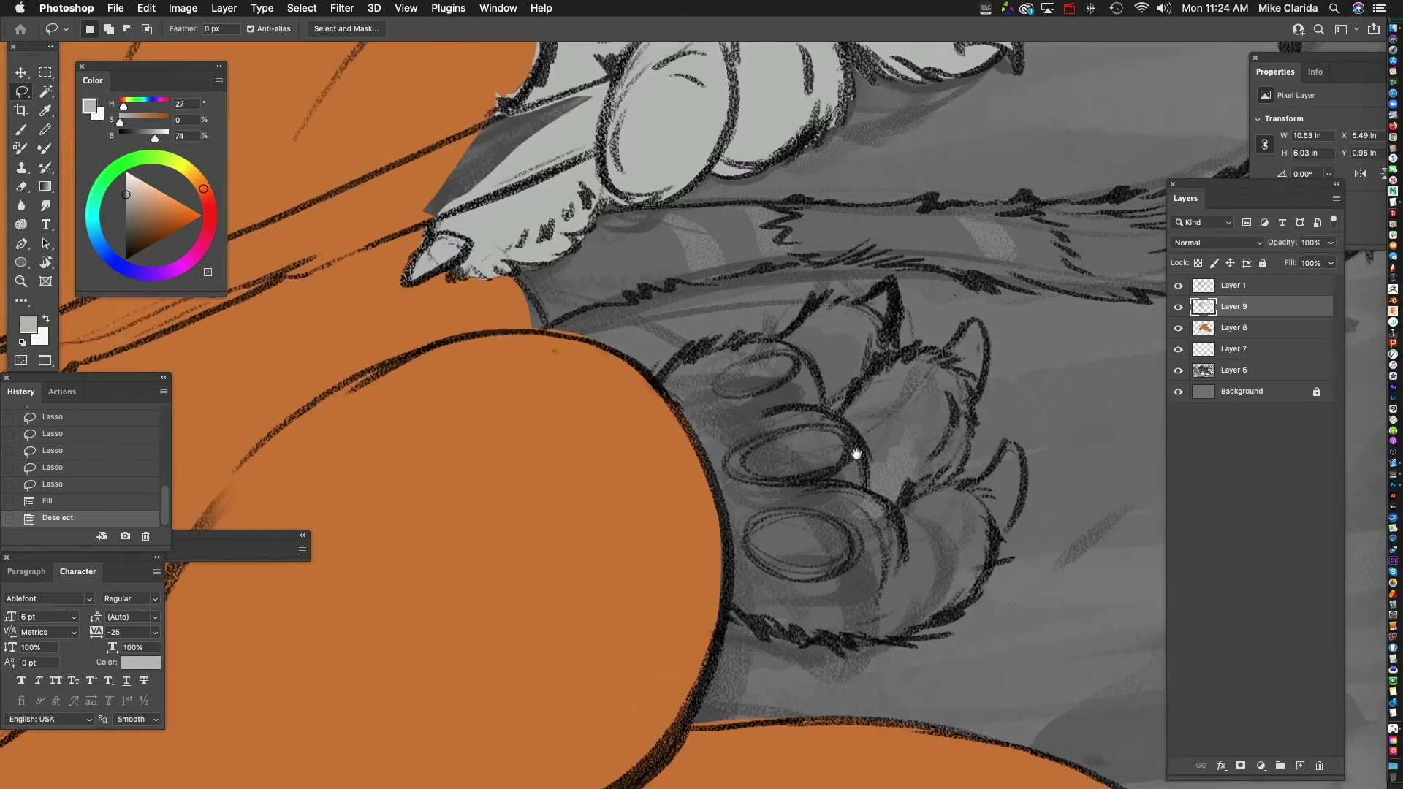
drag(862, 424, 705, 406)
key(super+s)
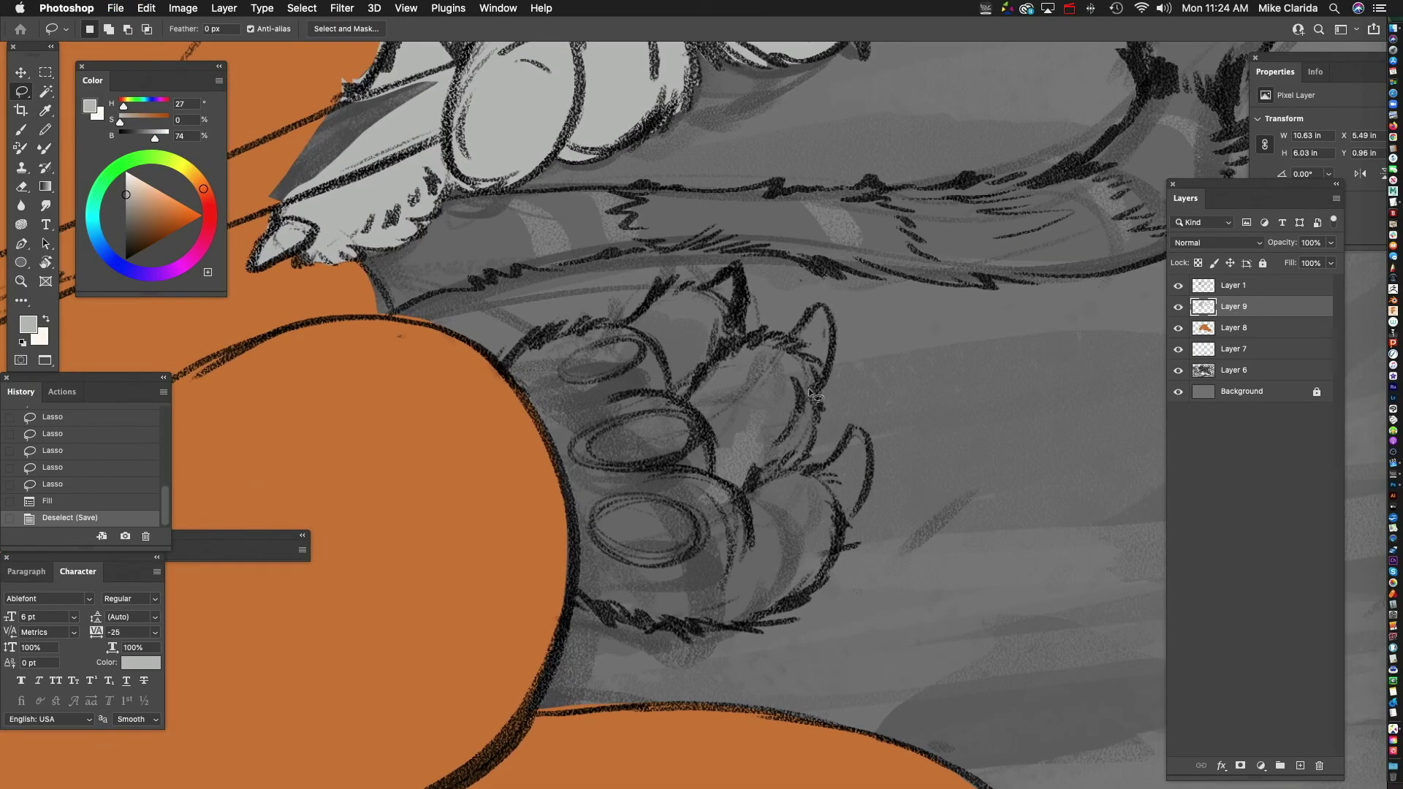
- Lasso the raised foot beside the orange leg, including its toes and claws, fill it with light gray, and deselect
scroll(409, 322, right, 4)
scroll(410, 321, down, 2)
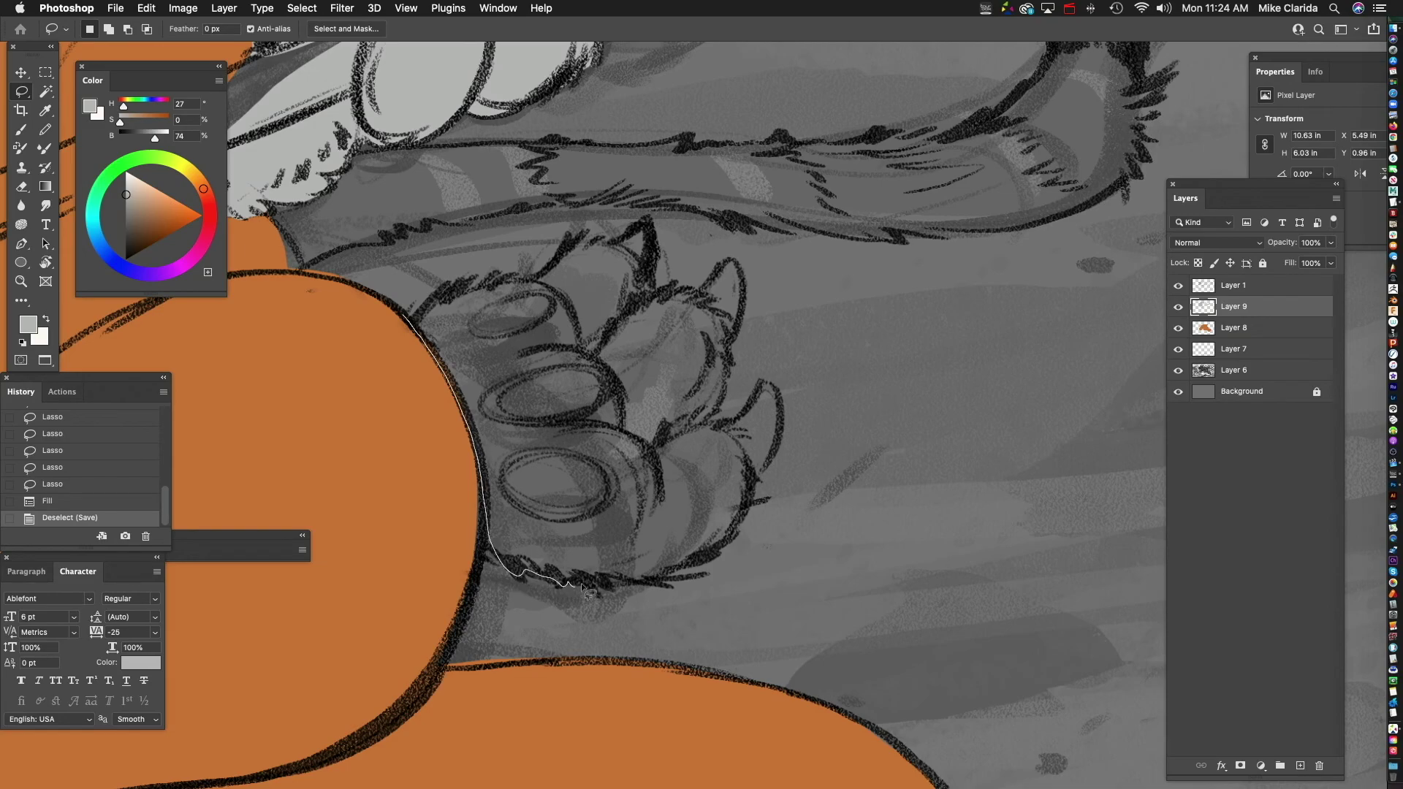
drag(514, 276, 405, 315)
click(147, 8)
click(168, 239)
key(Return)
key(super+d)
- Lasso the outer part of the tail, following its lower fur edge and around the rounded tip
key(super+minus)
key(super+minus)
key(super+minus)
key(super+minus)
key(super+plus)
key(super+plus)
key(super+plus)
key(super+plus)
drag(1081, 292, 960, 317)
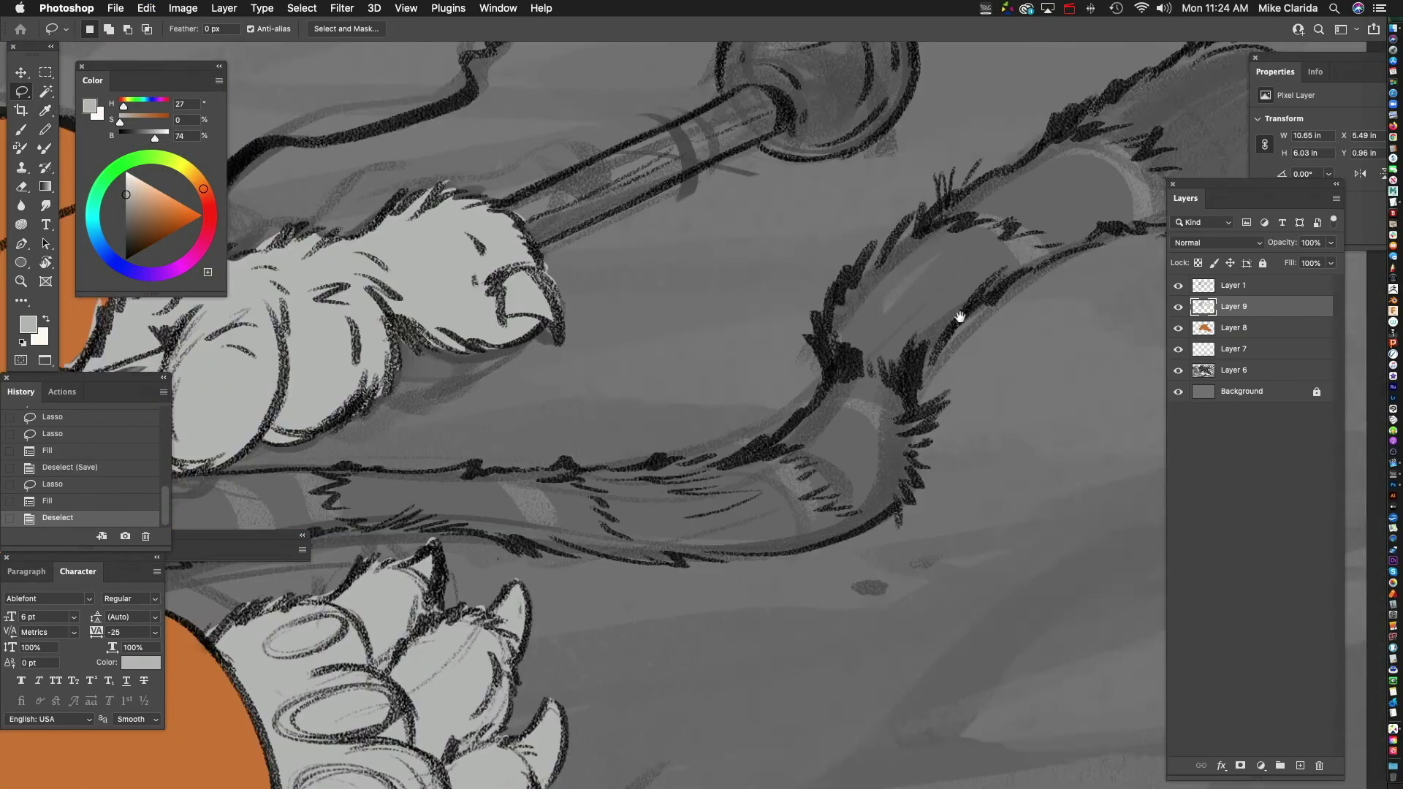
scroll(959, 317, down, 3)
drag(826, 237, 868, 227)
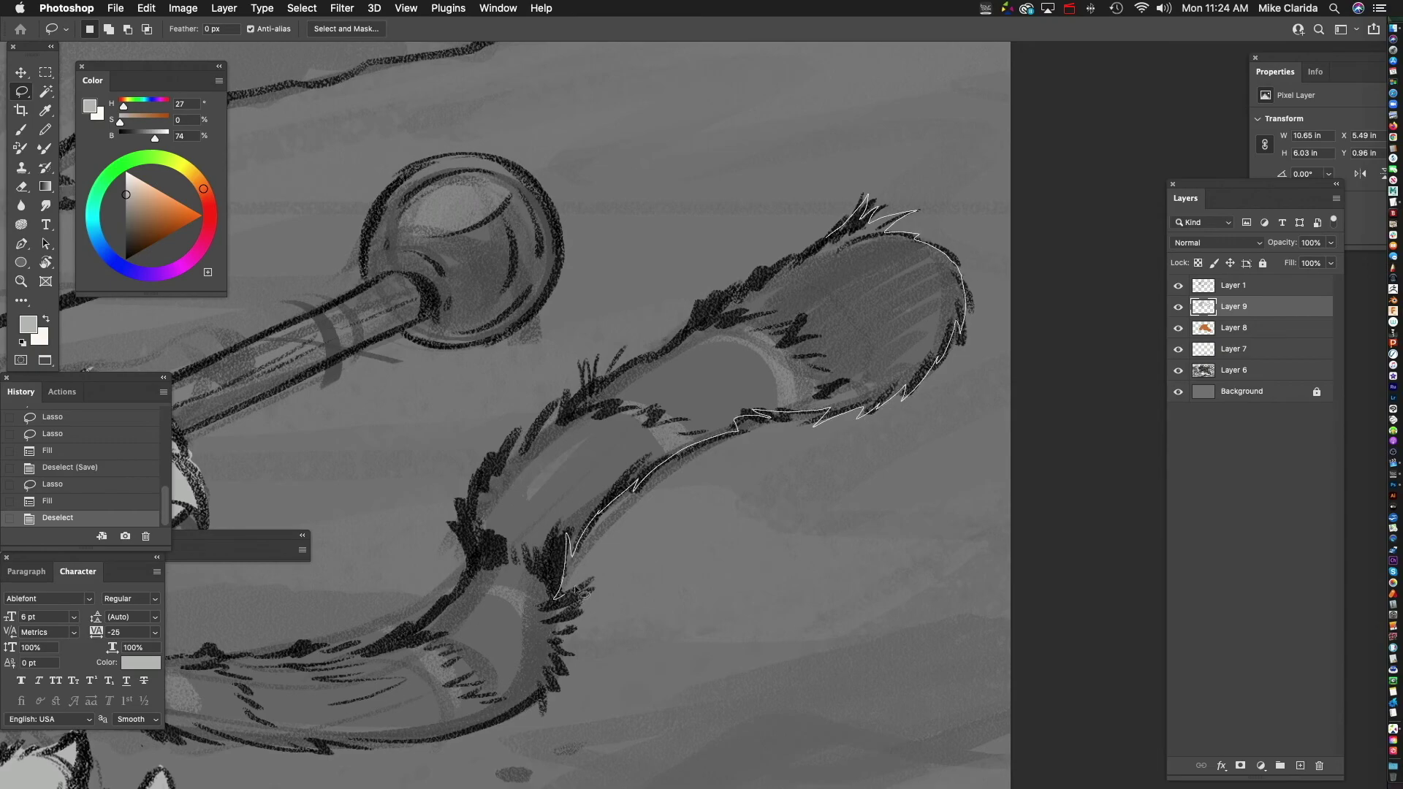
- Lasso the creature's whole tail from the tip to the base and fill it with light gray on Layer 9
drag(833, 247, 835, 243)
drag(542, 430, 603, 307)
mouse_move(603, 307)
mouse_down()
mouse_move(537, 371)
mouse_move(581, 475)
mouse_up()
drag(610, 550, 631, 471)
mouse_move(406, 529)
mouse_down()
mouse_move(643, 486)
mouse_move(599, 352)
mouse_up()
drag(475, 500, 707, 423)
mouse_move(497, 481)
mouse_down()
mouse_move(756, 471)
mouse_move(963, 421)
mouse_up()
drag(715, 399, 516, 400)
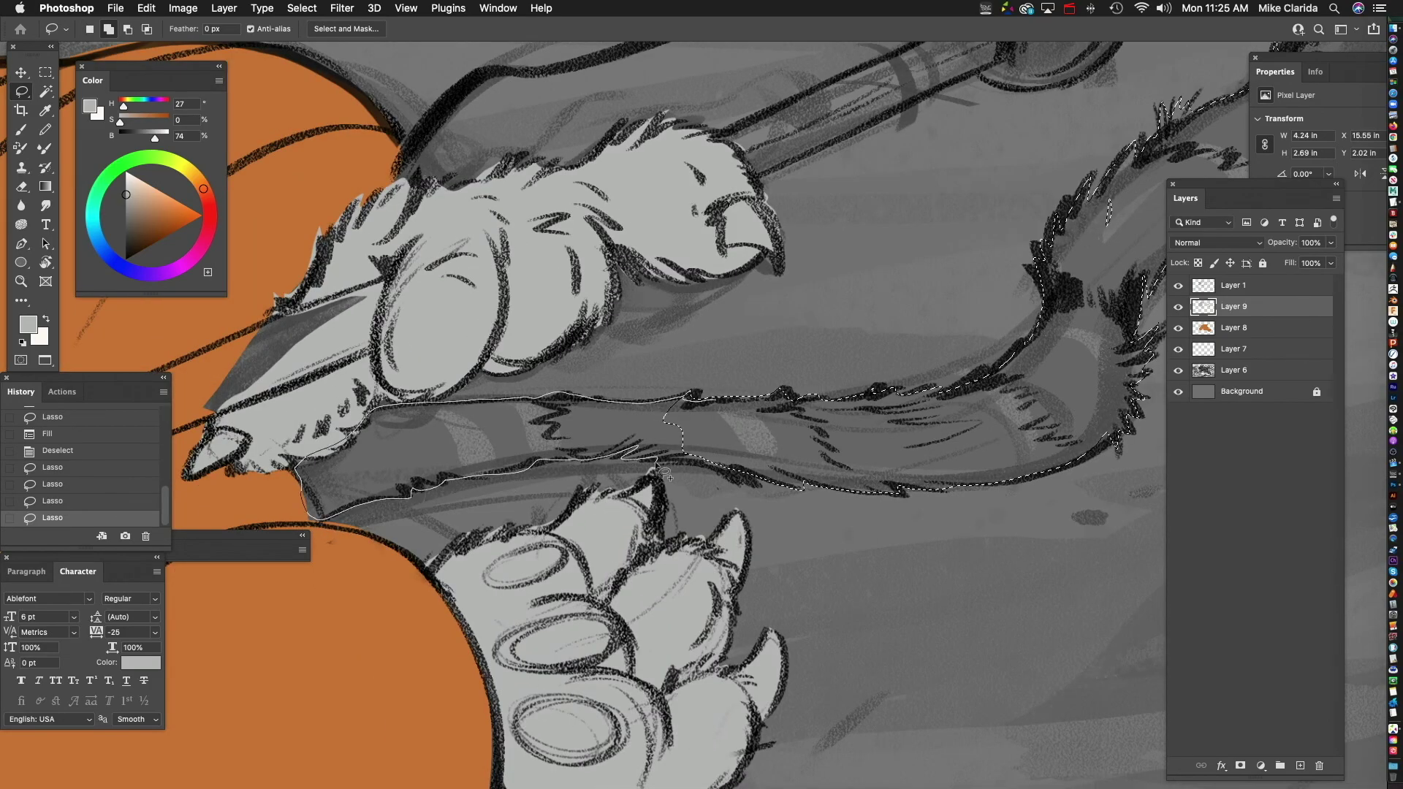
drag(656, 463, 713, 431)
click(146, 8)
click(191, 241)
key(Return)
key(super+d)
- Lasso the planted foot below the trouser leg and fill it with the same light gray
drag(701, 511, 576, 548)
drag(698, 635, 846, 517)
drag(442, 426, 537, 488)
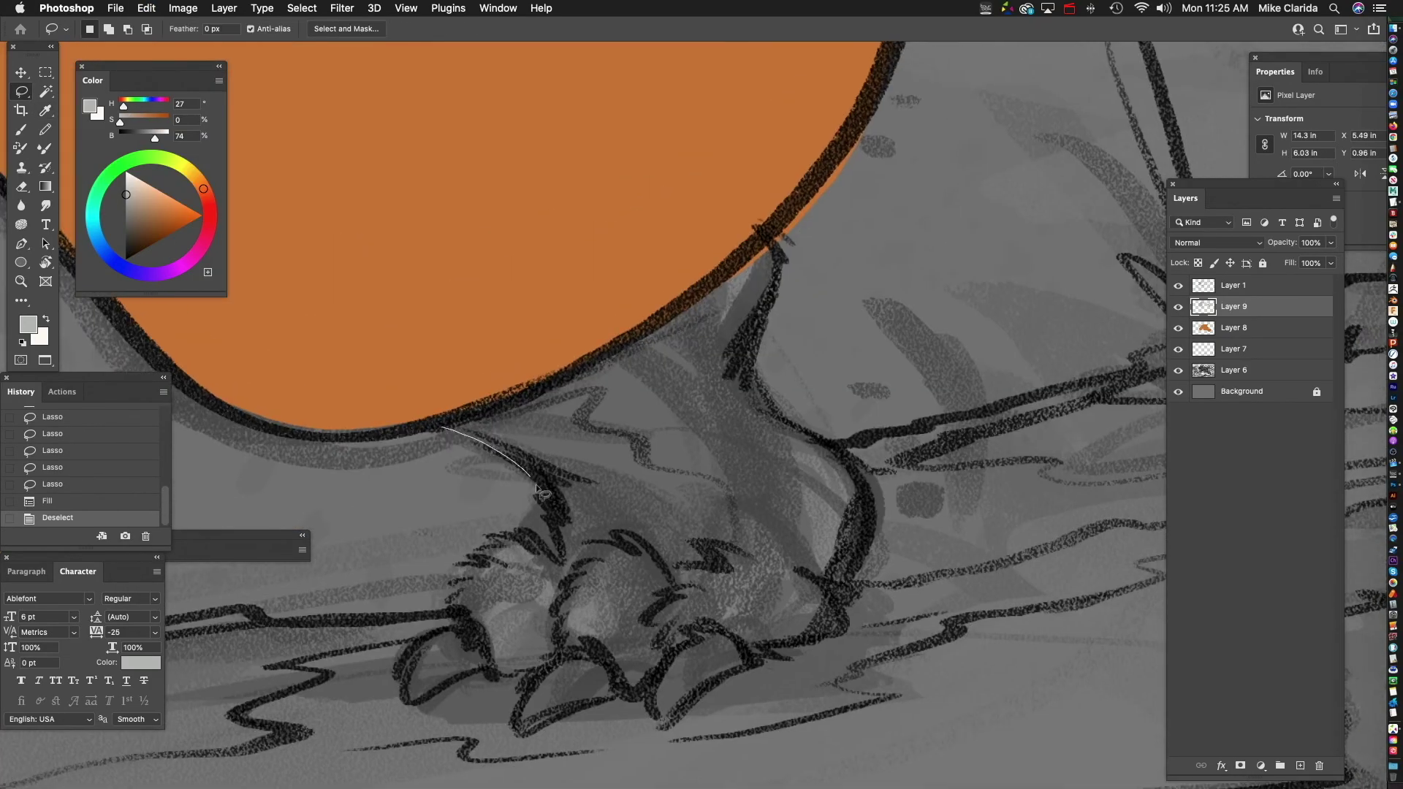
drag(746, 274, 749, 255)
click(147, 8)
click(190, 235)
key(Return)
key(super+d)
key(super+0)
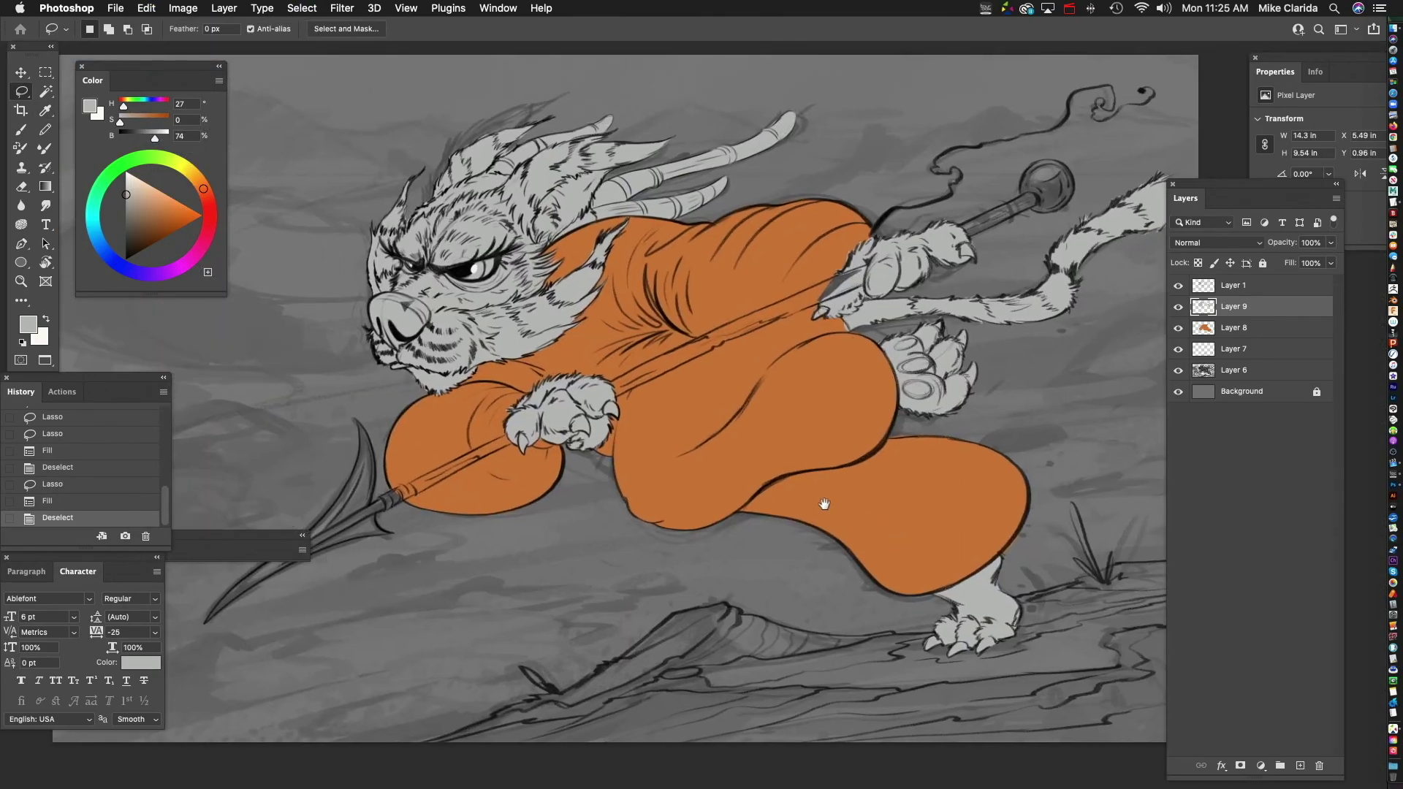
- On a new layer above Layer 9, fill the lassoed spear shaft between the spearhead and front paw with brown (H 27, S 58, B 38)
click(1300, 765)
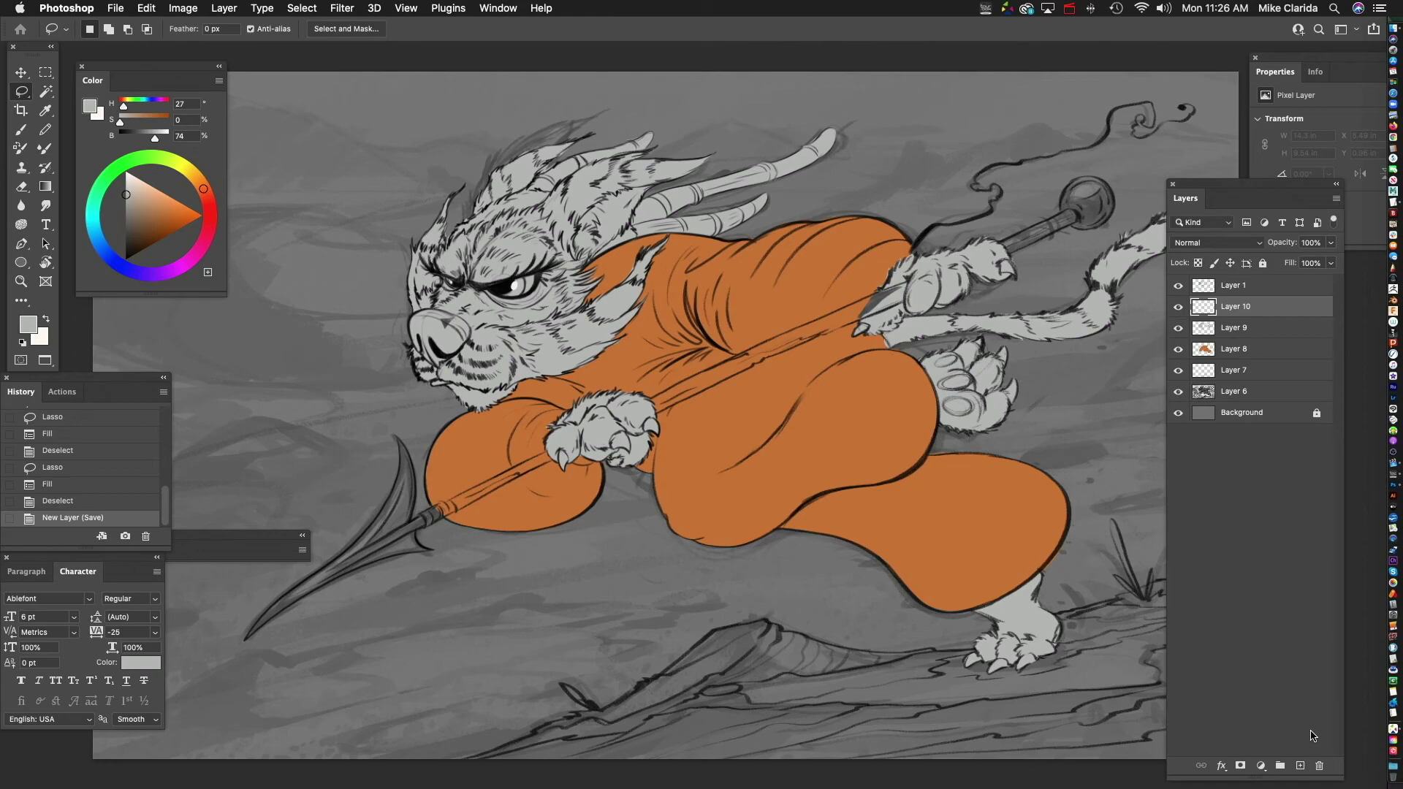
scroll(303, 587, up, 5)
click(142, 236)
scroll(877, 293, up, 3)
mouse_move(838, 294)
mouse_down()
mouse_move(815, 307)
mouse_move(836, 293)
mouse_up()
key(alt+BackSpace)
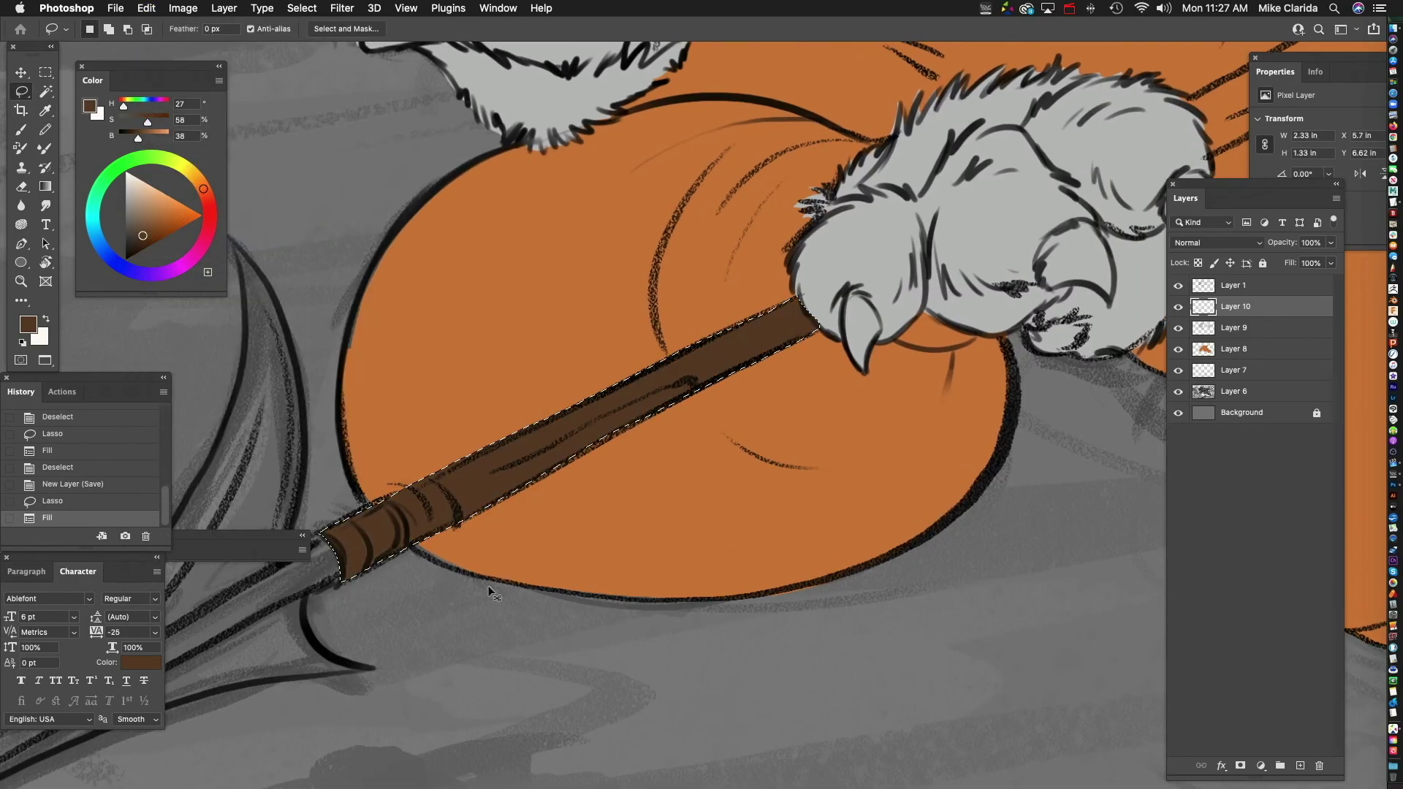
key(super+d)
- Lasso the rest of the spear shaft from the front paw up to the ball and fill it with brown
scroll(492, 589, down, 5)
scroll(645, 463, up, 5)
drag(645, 464, 463, 525)
drag(374, 493, 496, 507)
drag(868, 276, 376, 493)
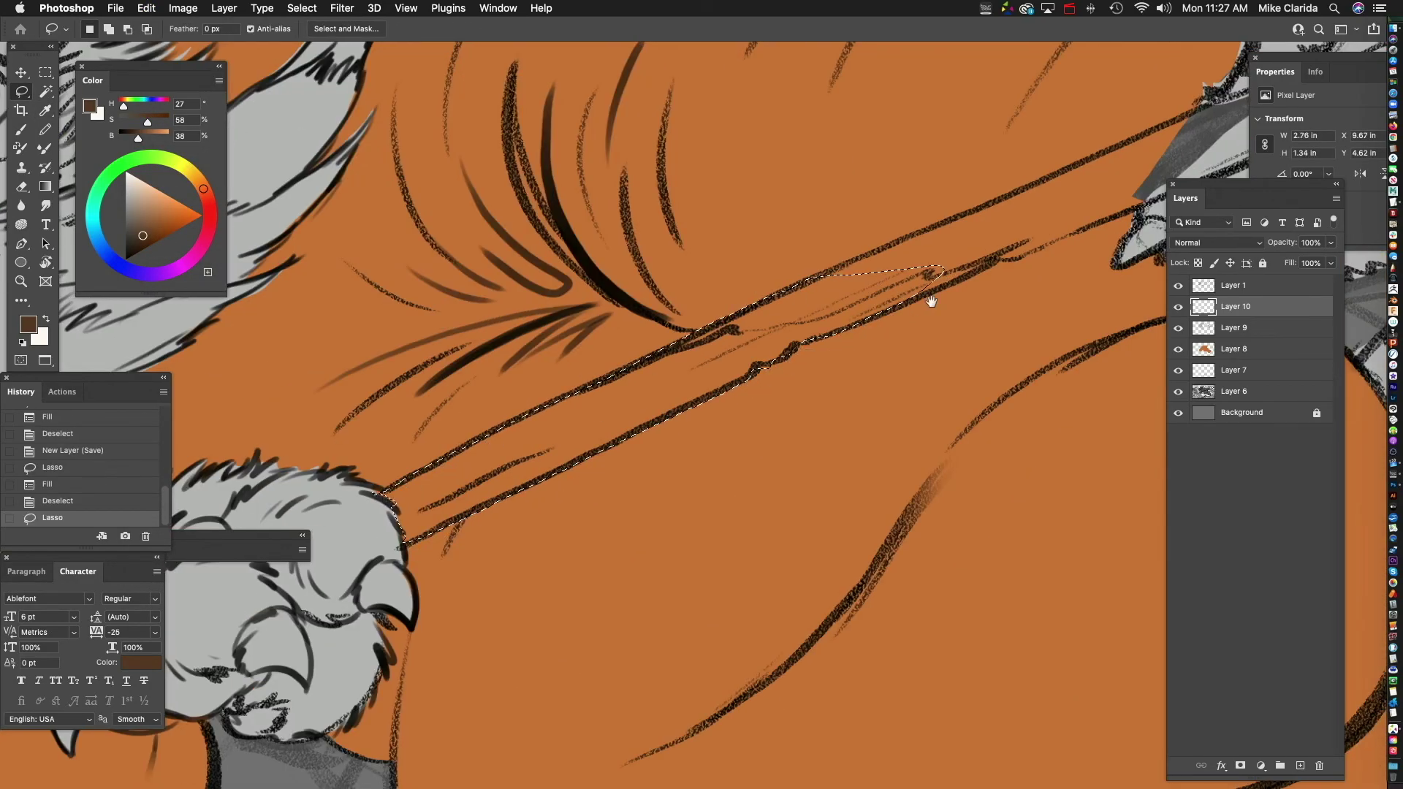
drag(931, 300, 433, 523)
shift+drag(432, 519, 614, 445)
shift+drag(660, 357, 320, 502)
mouse_move(763, 406)
mouse_down()
mouse_move(417, 541)
mouse_move(88, 731)
mouse_up()
shift+drag(480, 480, 712, 374)
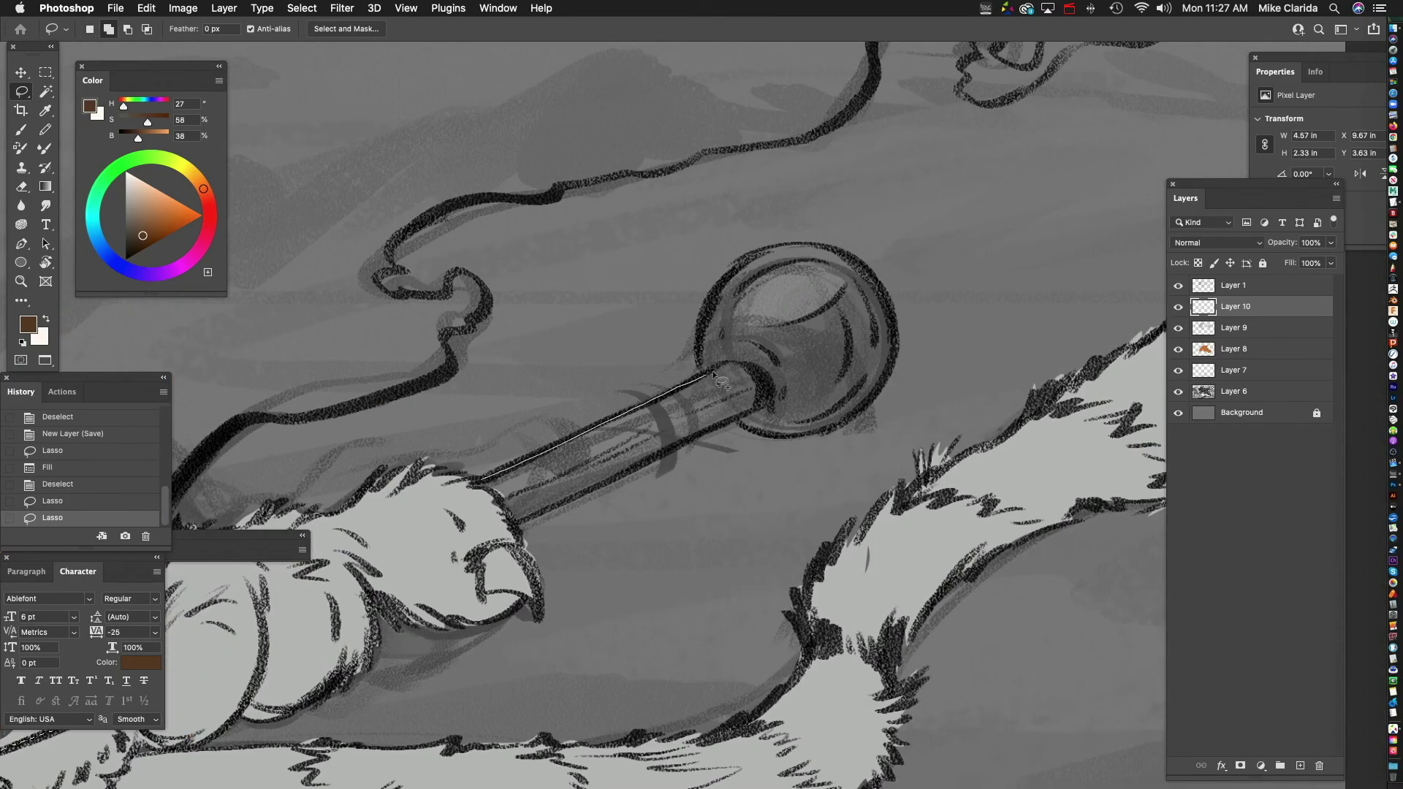
mouse_move(494, 498)
shift+mouse_down()
mouse_move(481, 481)
mouse_move(498, 343)
shift+mouse_up()
click(146, 8)
click(157, 231)
key(Return)
key(super+d)
- Lasso the ball at the end of the shaft and fill it with green (H 91, S 50, B 63)
click(150, 156)
click(150, 218)
key(a)
key(l)
scroll(475, 457, right, 3)
scroll(475, 457, down, 2)
mouse_move(500, 504)
mouse_down()
mouse_move(457, 444)
mouse_move(506, 410)
mouse_up()
scroll(537, 337, right, 3)
key(super+minus)
key(super+minus)
key(super+minus)
click(147, 8)
click(157, 232)
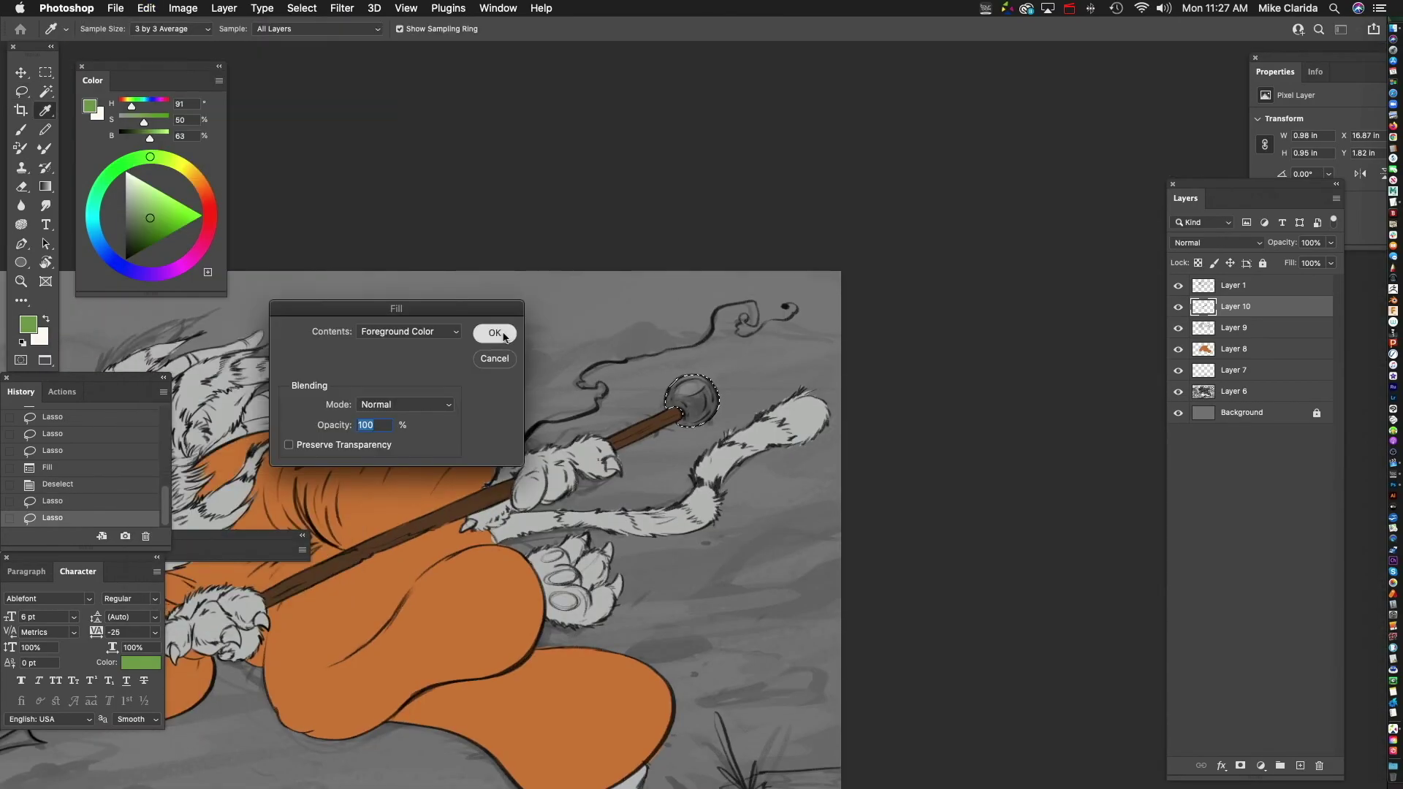
click(501, 332)
key(super+d)
- Lasso the spearhead with its barbs and tip and fill it with neutral gray at 50% brightness
scroll(517, 501, left, 6)
key(super+equal)
key(super+equal)
key(super+equal)
click(125, 218)
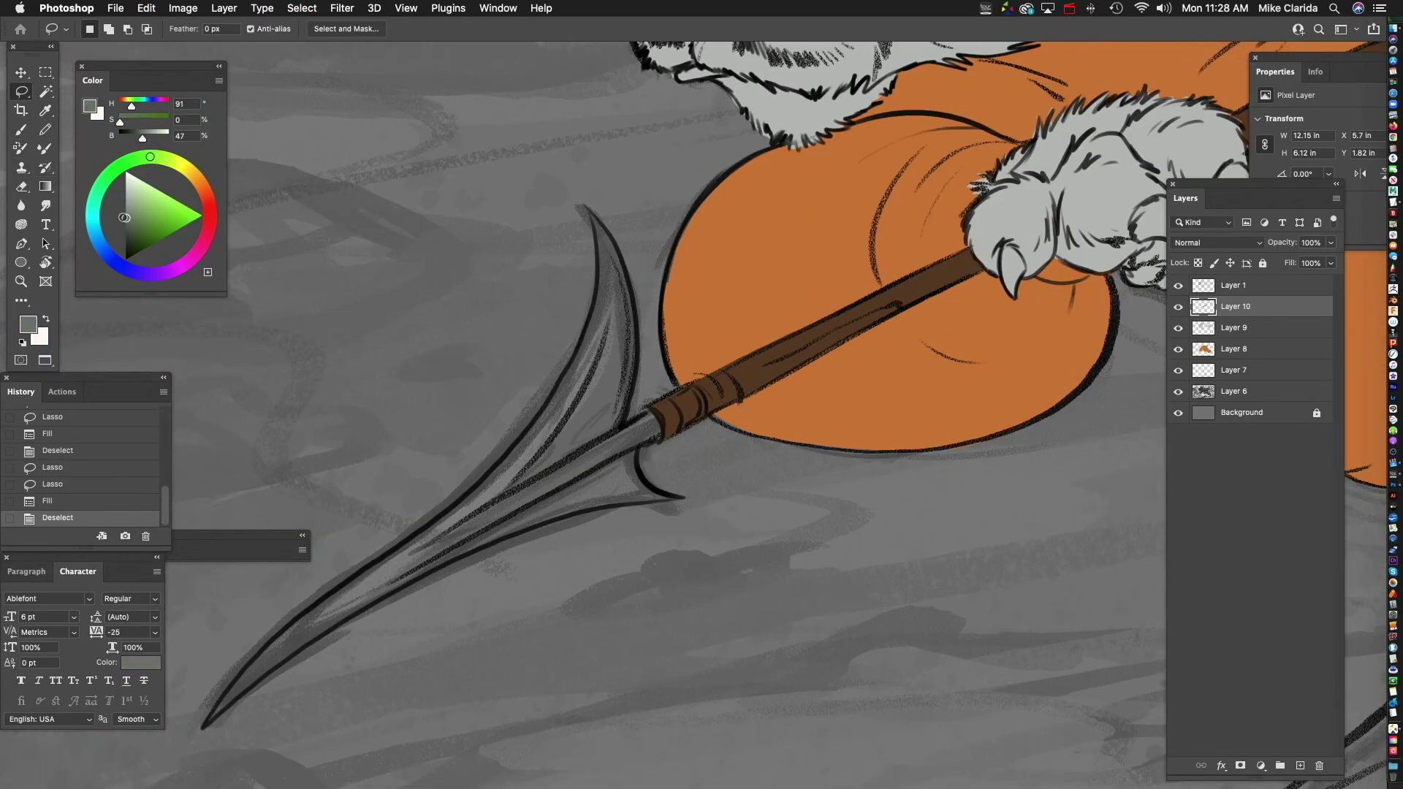
scroll(596, 223, up, 2)
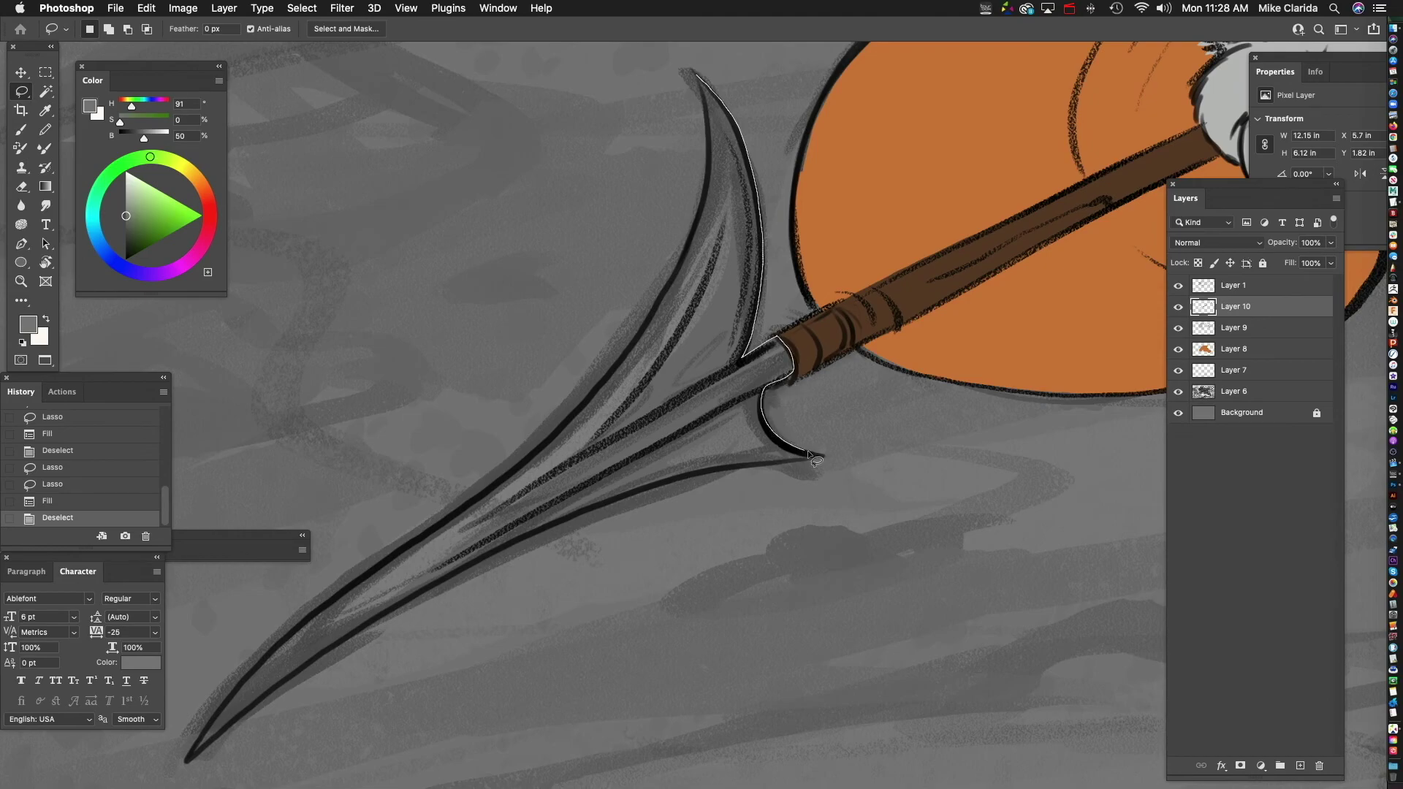
drag(706, 162, 696, 74)
drag(594, 395, 756, 259)
shift+drag(756, 260, 684, 335)
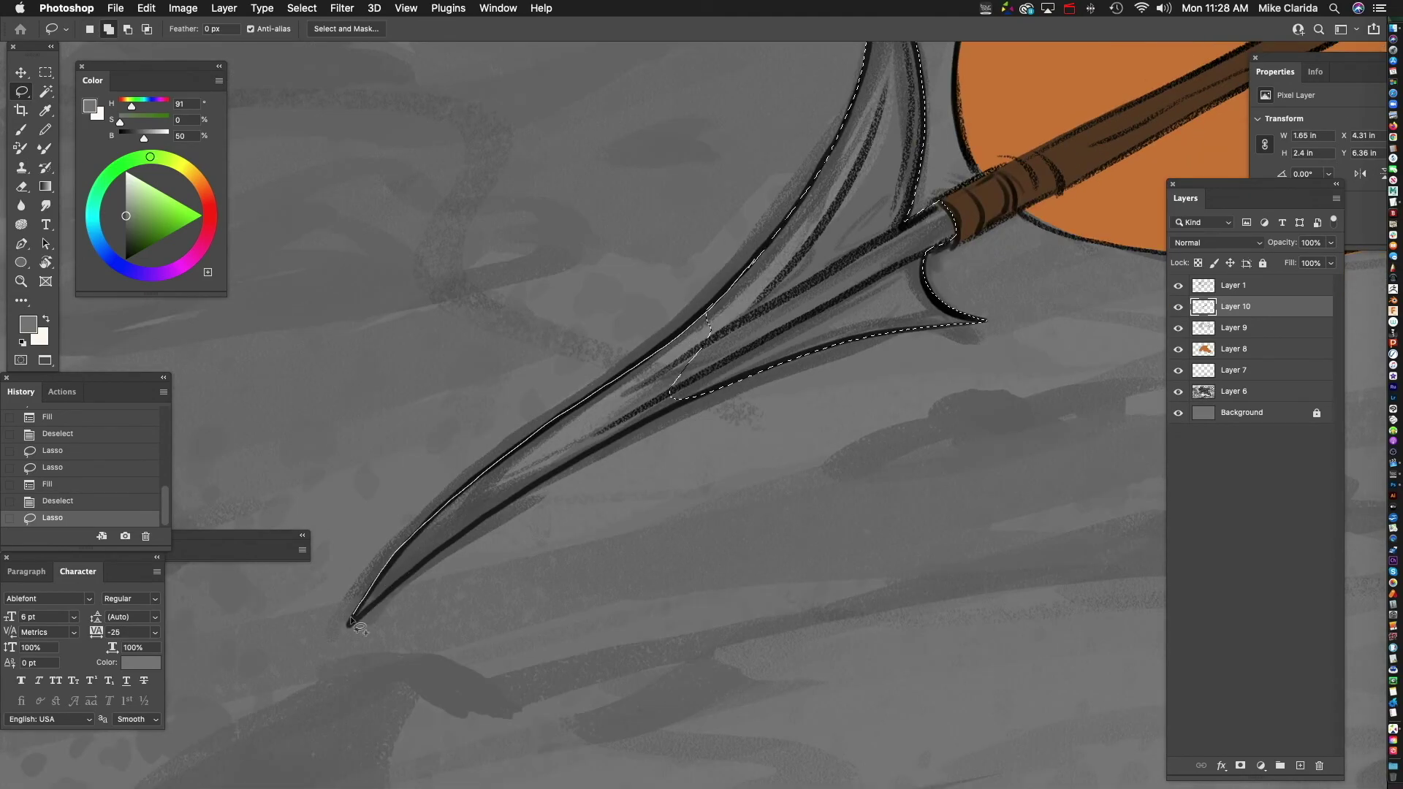
drag(779, 305, 759, 263)
scroll(759, 292, down, 5)
click(146, 8)
click(164, 241)
key(Return)
key(super+d)
scroll(805, 382, down, 2)
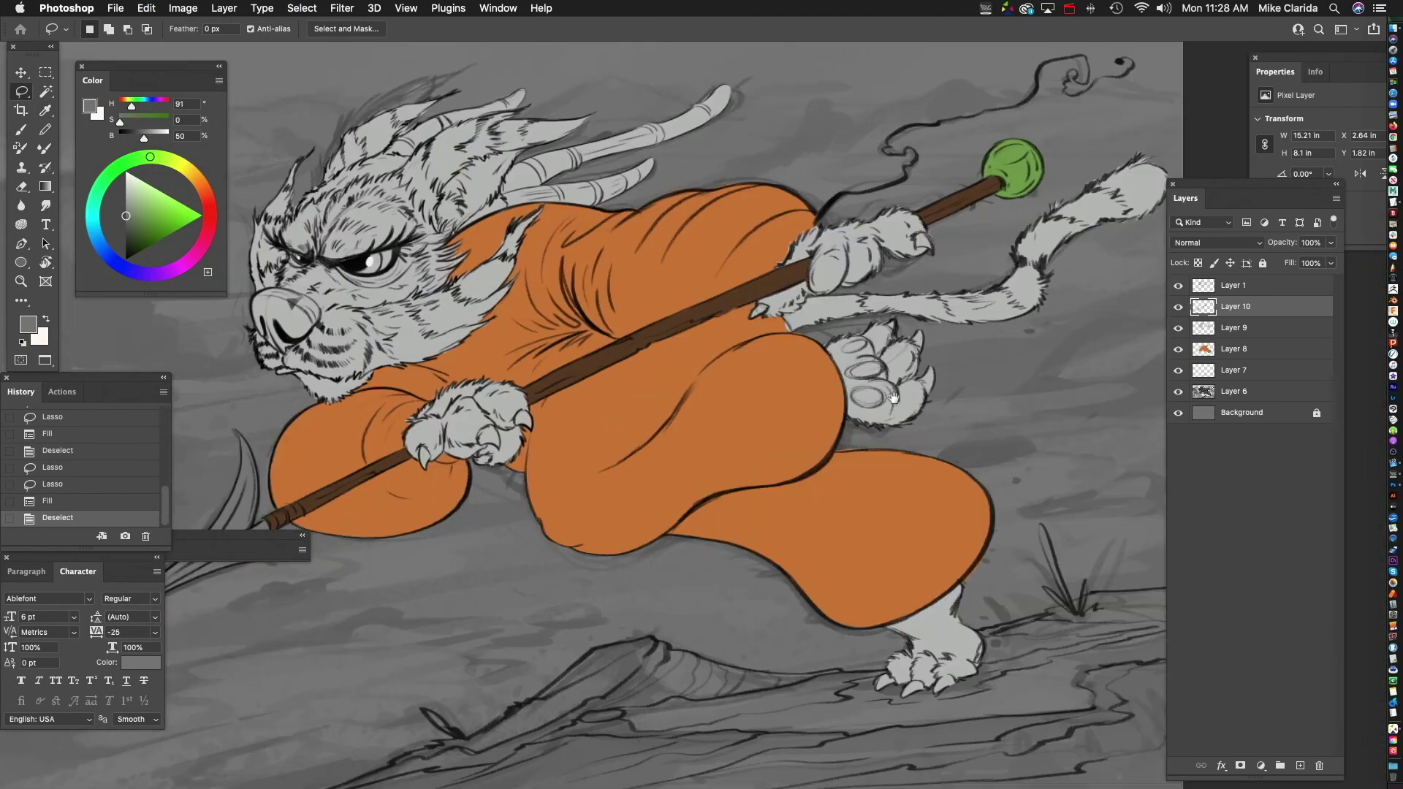
- Add a new layer directly beneath Layer 7 and set the brush color to tan (H 42, S 39, B 66)
click(1271, 391)
click(1271, 370)
super+click(1299, 766)
mouse_move(461, 543)
mouse_down()
mouse_move(401, 285)
mouse_move(323, 294)
mouse_up()
key(b)
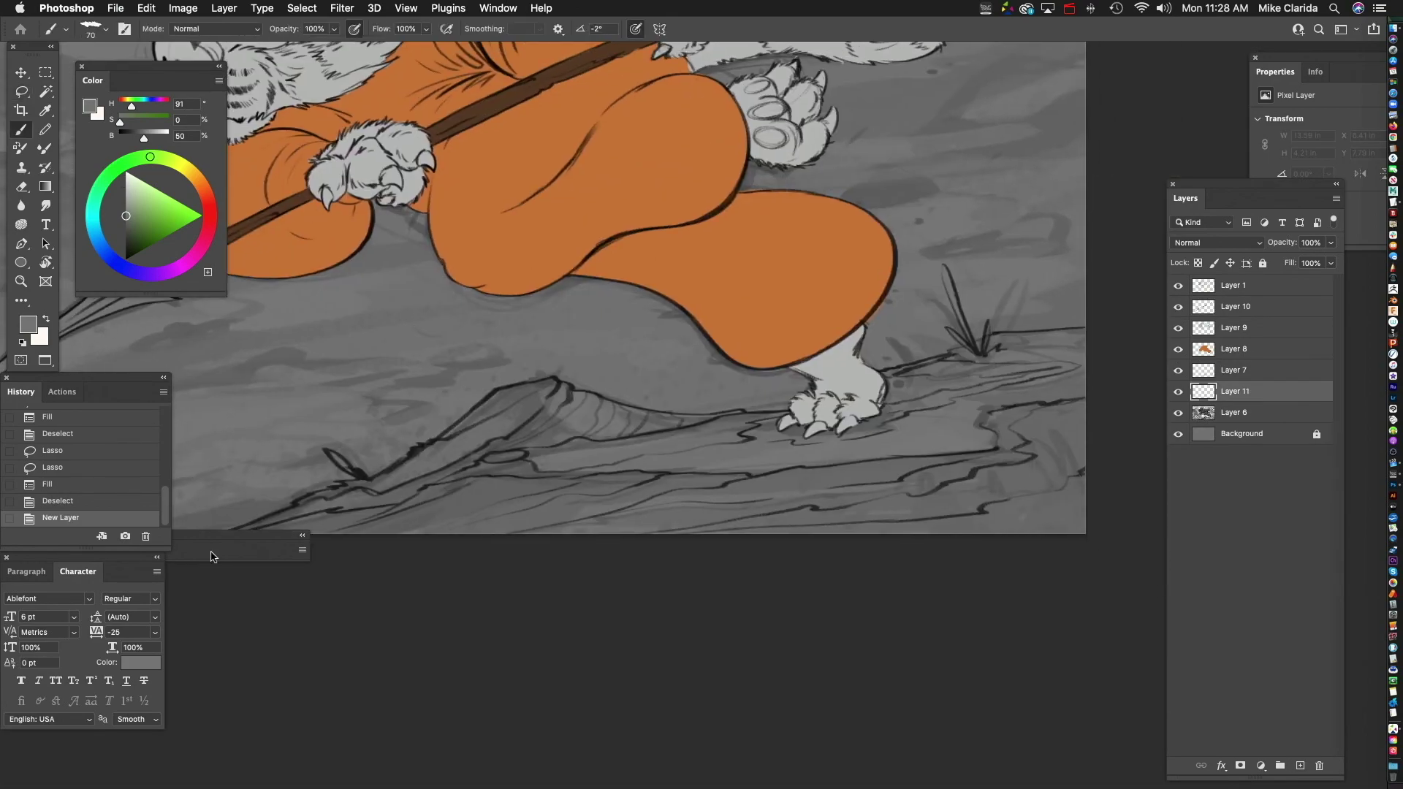
click(194, 176)
click(144, 231)
- Paint tan over the ground behind the foot and along the ridge's upper edge, and dismiss the tablet settings window
mouse_move(983, 503)
mouse_down()
mouse_move(830, 470)
mouse_move(851, 469)
mouse_up()
mouse_move(807, 484)
mouse_down()
mouse_move(922, 376)
mouse_move(742, 344)
mouse_move(871, 462)
mouse_up()
drag(913, 312, 776, 344)
drag(856, 387, 698, 478)
drag(689, 442, 883, 395)
scroll(750, 325, up, 3)
drag(751, 422, 856, 460)
mouse_move(1015, 369)
ctrl+alt+mouse_down()
mouse_move(657, 343)
mouse_move(584, 321)
mouse_move(486, 386)
ctrl+alt+mouse_up()
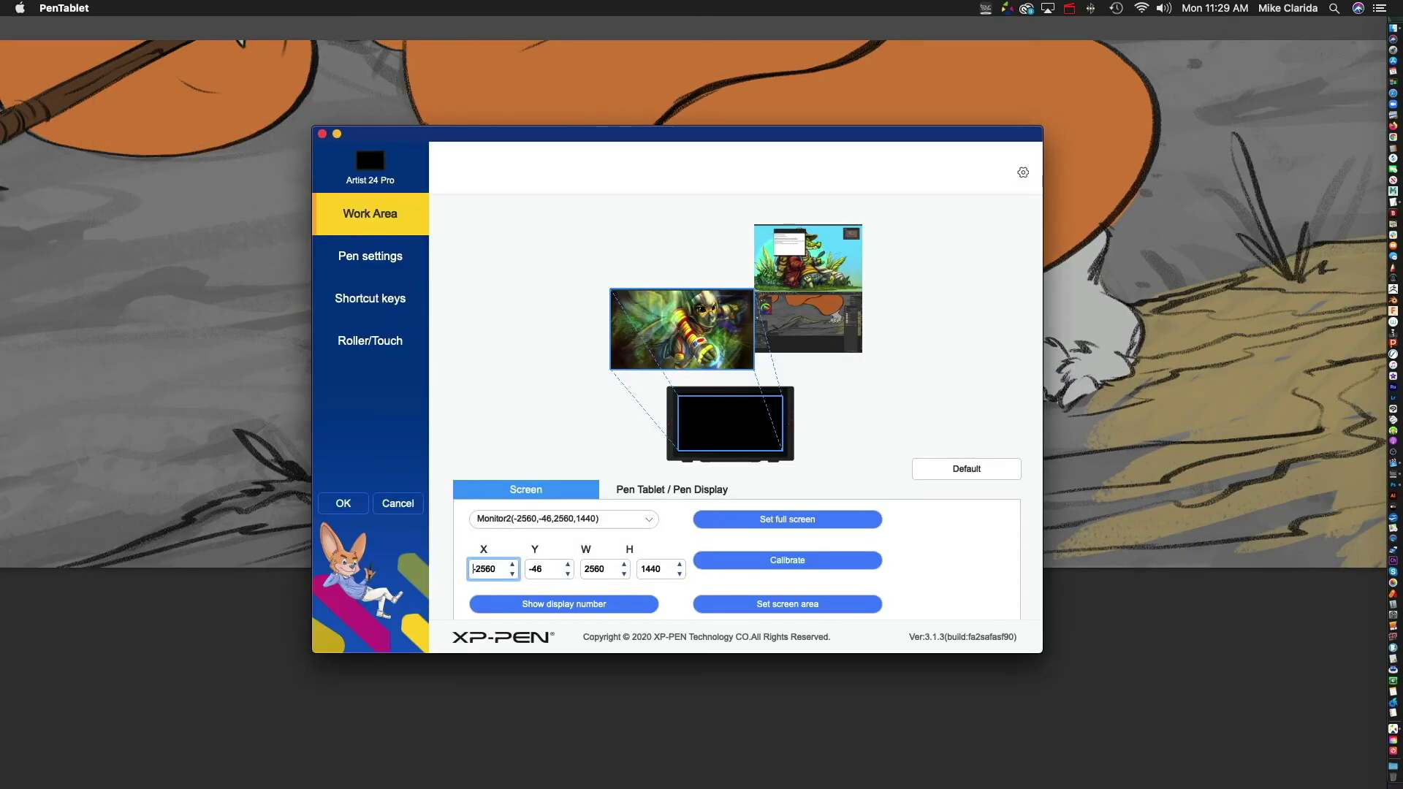
drag(358, 133, 316, 136)
click(281, 136)
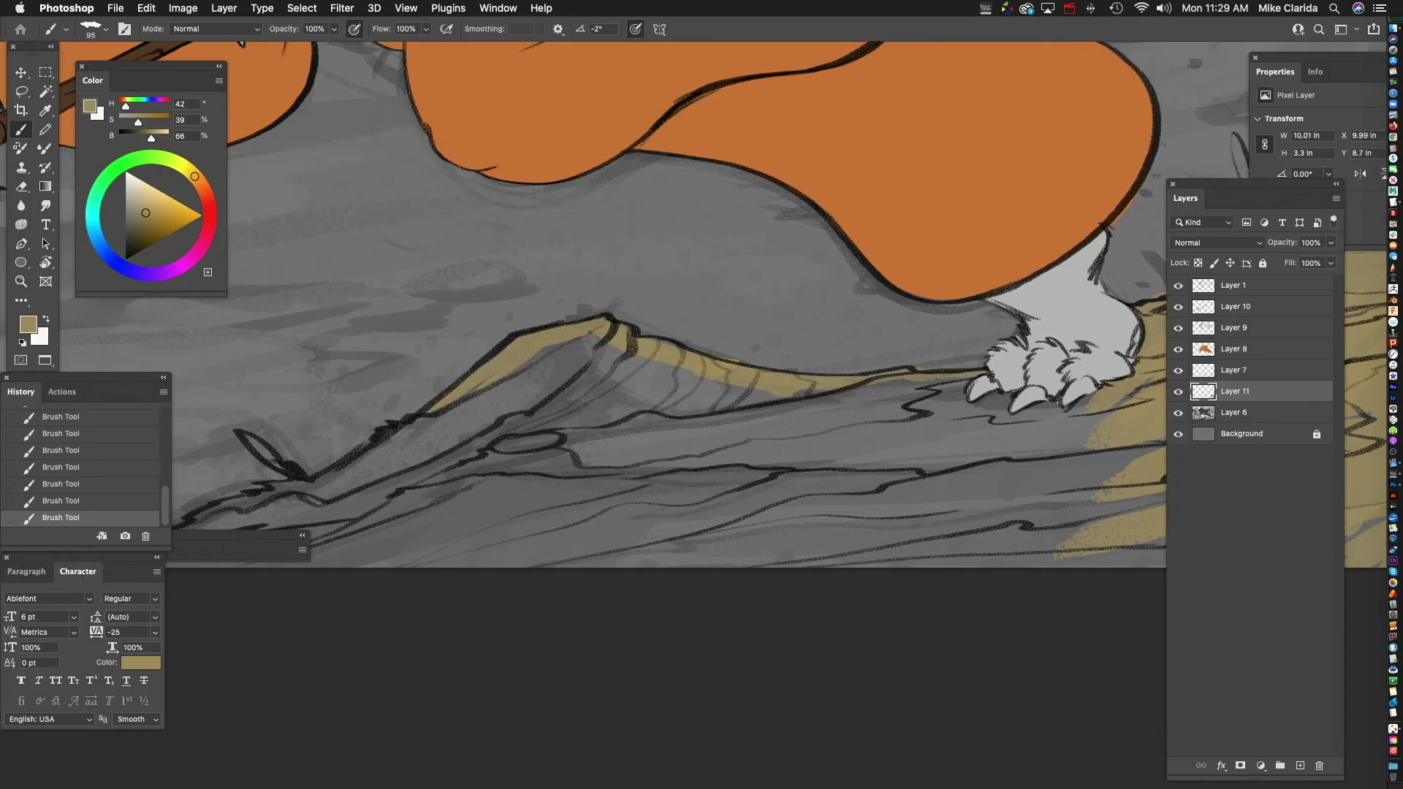
- Paint tan over the slope of the raised ridge in front of the foot
drag(704, 397, 588, 340)
drag(600, 336, 522, 386)
drag(410, 453, 736, 343)
drag(753, 312, 431, 453)
mouse_move(603, 404)
mouse_down()
mouse_move(537, 452)
mouse_move(891, 256)
mouse_move(696, 409)
mouse_move(585, 452)
mouse_up()
- Enlarge the brush and paint tan across the ground beneath the ridge and around the foot
key(bracketright)
key(bracketright)
key(bracketright)
drag(1017, 472, 567, 494)
drag(849, 453, 676, 447)
drag(1023, 410, 892, 466)
drag(719, 325, 777, 402)
key(bracketleft)
key(bracketleft)
drag(759, 373, 533, 431)
drag(654, 383, 541, 461)
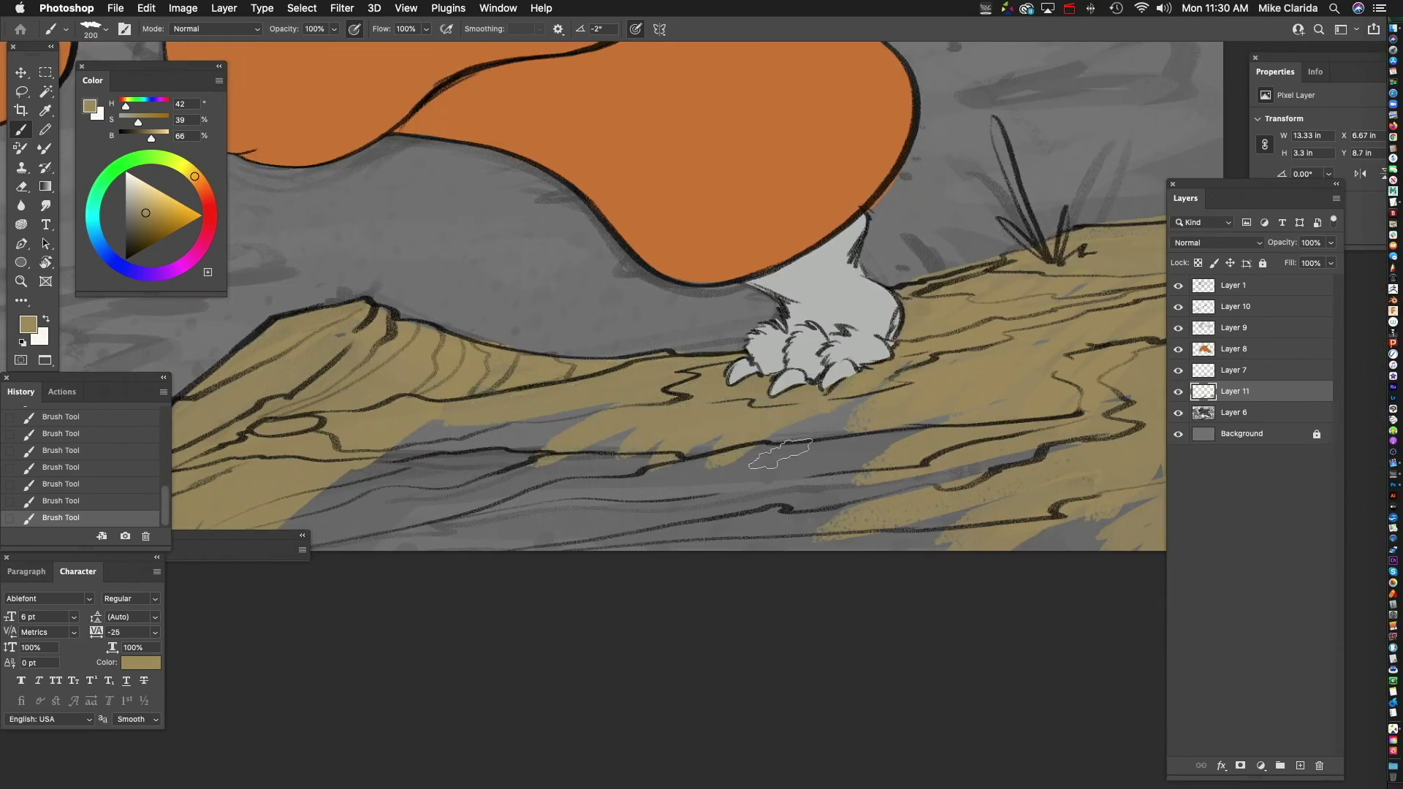
- Paint tan over the gray areas of the ground below the foot and toward the ridge's lower end
drag(920, 409, 781, 475)
drag(913, 468, 705, 370)
drag(892, 380, 818, 464)
drag(658, 439, 848, 426)
drag(511, 395, 815, 431)
drag(906, 366, 680, 420)
drag(720, 380, 581, 446)
drag(925, 413, 622, 464)
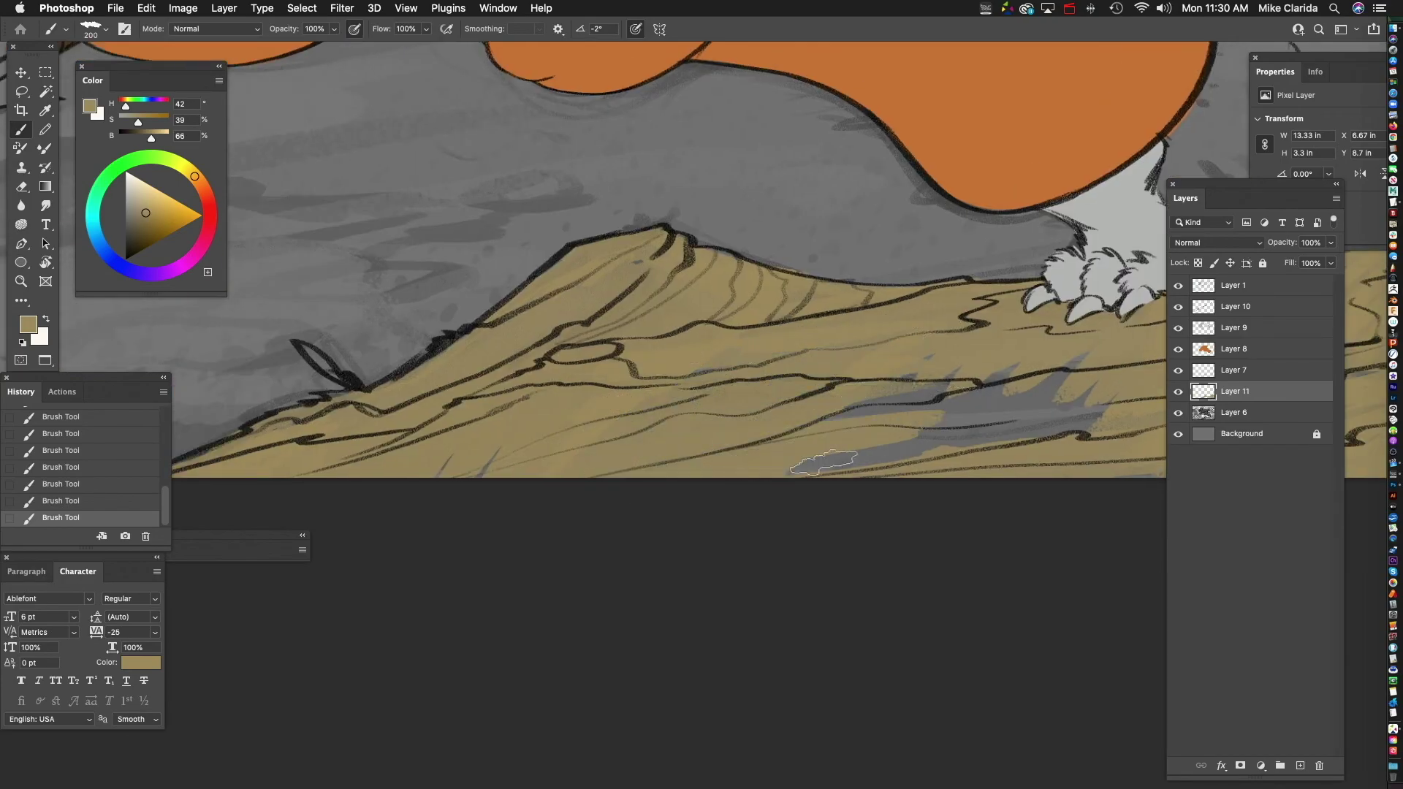
- Cover the remaining gray gaps along the lower edge of the ground with tan strokes
drag(1001, 438, 708, 464)
drag(793, 395, 621, 462)
drag(669, 405, 526, 466)
drag(756, 439, 643, 451)
drag(877, 485, 589, 529)
drag(589, 529, 633, 572)
drag(736, 528, 576, 507)
- Reorder the ground color layer in the layer stack and merge the selected layers
drag(1257, 393, 1257, 404)
drag(1253, 393, 1254, 402)
double_click(1250, 398)
key(Escape)
shift+click(1251, 434)
key(super+e)
- Add a new layer for the eyes, start painting with blue (H 205, S 39, B 66), and move the layer above Layer 9
drag(592, 350, 787, 451)
mouse_move(592, 319)
mouse_down()
mouse_move(574, 249)
mouse_move(700, 407)
mouse_up()
click(1253, 347)
click(1300, 766)
click(97, 239)
drag(585, 398, 556, 398)
drag(581, 395, 590, 402)
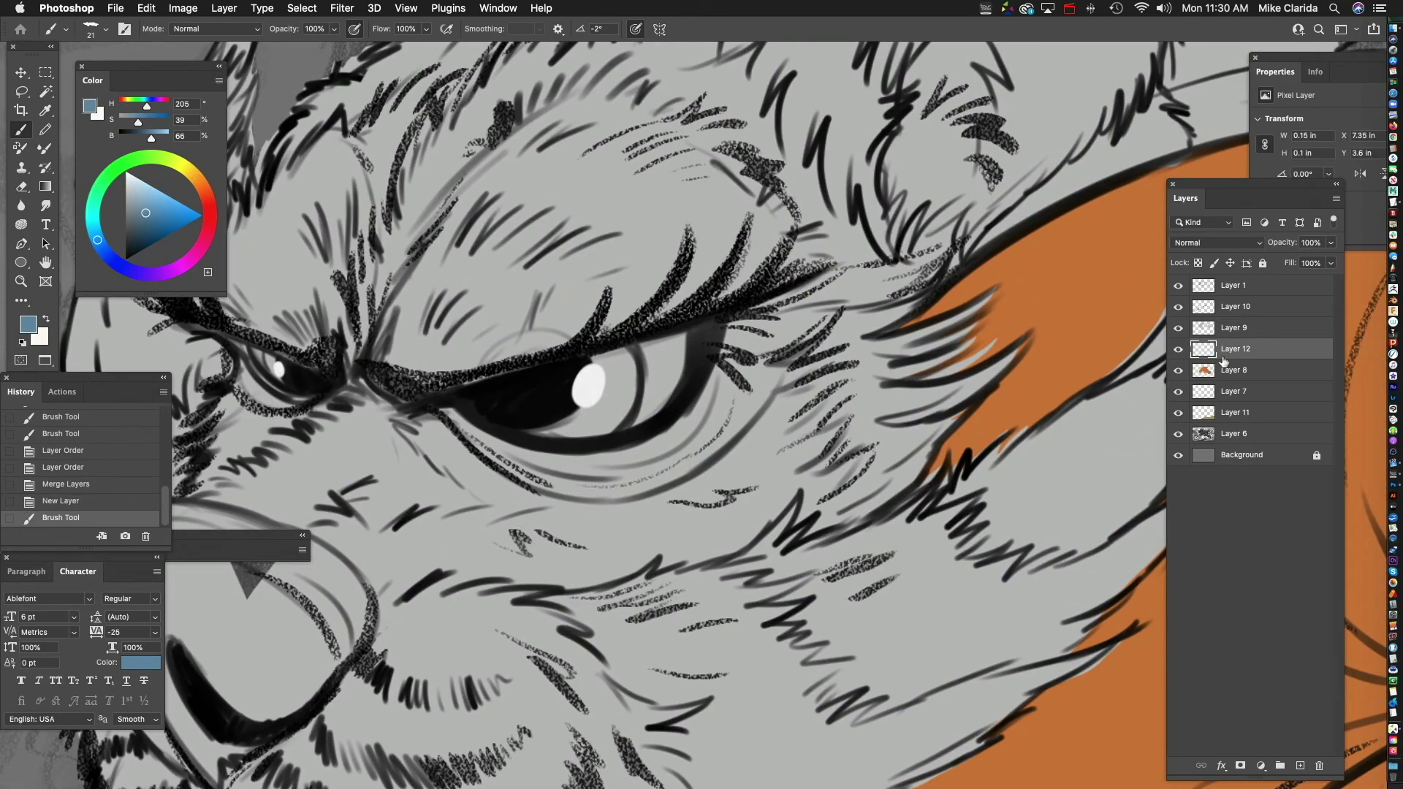
drag(1223, 360, 1235, 321)
- Paint the irises of both eyes blue on Layer 12
mouse_move(615, 359)
mouse_down()
mouse_move(626, 387)
mouse_move(612, 430)
mouse_up()
drag(290, 396, 434, 392)
drag(438, 393, 419, 374)
drag(703, 357, 585, 386)
mouse_move(635, 451)
mouse_down()
mouse_move(648, 418)
mouse_move(610, 441)
mouse_move(656, 430)
mouse_up()
mouse_move(351, 377)
mouse_down()
mouse_move(338, 377)
mouse_move(344, 387)
mouse_up()
alt+click(676, 377)
drag(687, 410, 705, 389)
mouse_move(705, 410)
mouse_down()
mouse_move(673, 388)
mouse_move(643, 424)
mouse_up()
mouse_move(804, 365)
mouse_down()
mouse_move(752, 407)
mouse_move(637, 387)
mouse_up()
- Make Layer 9 active and set the foreground color to dark gray with 0% saturation and 26% brightness
click(1253, 356)
mouse_move(409, 395)
mouse_down()
mouse_move(541, 413)
mouse_move(600, 491)
mouse_up()
drag(130, 234, 125, 238)
- Try to paint the creature's nose dark gray on Layer 9
drag(489, 453, 509, 453)
mouse_move(479, 437)
mouse_down()
mouse_move(505, 526)
mouse_move(467, 585)
mouse_move(599, 504)
mouse_up()
drag(614, 468, 516, 440)
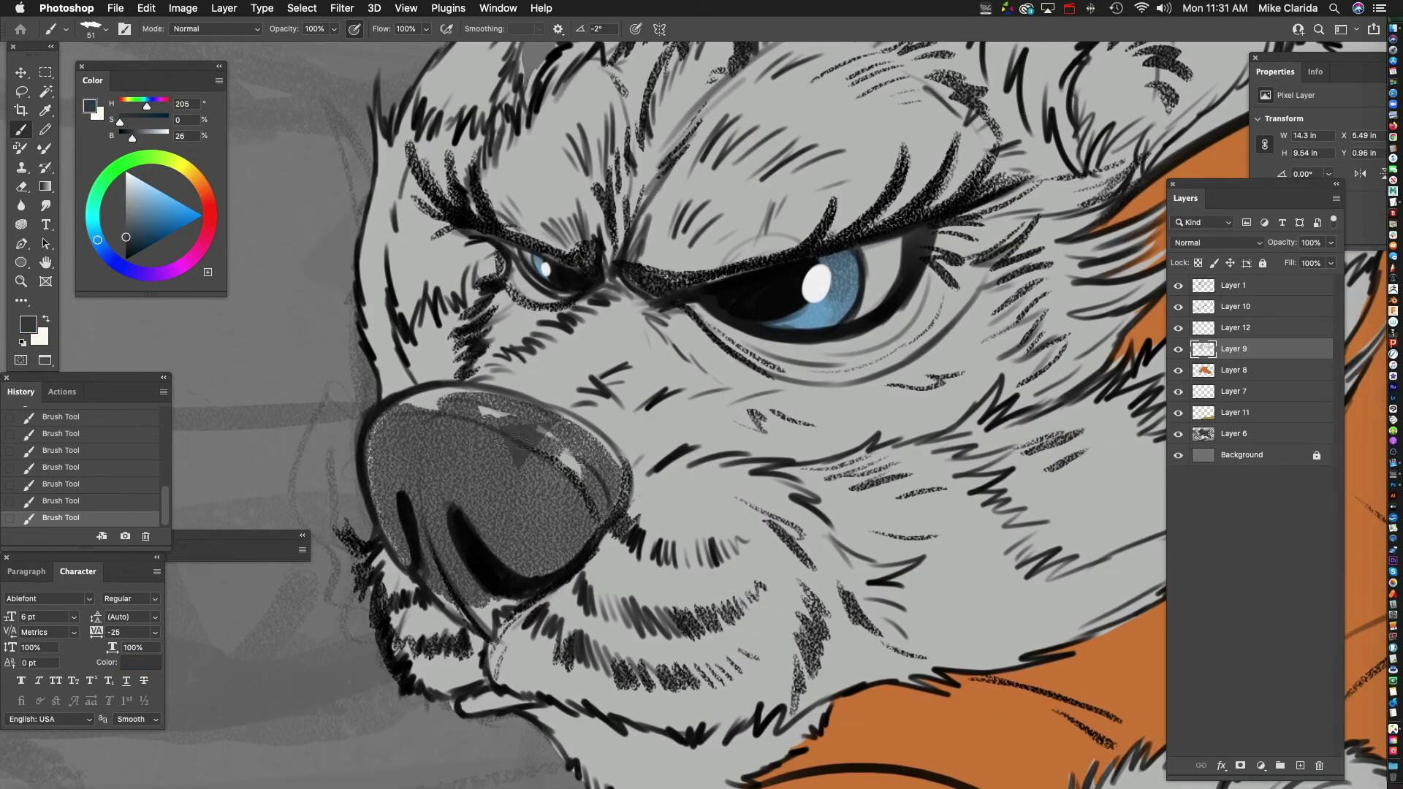
- Undo the layer order change and the dark gray nose painting
drag(1242, 358, 1242, 359)
key(super+z)
key(super+z)
key(super+z)
key(super+shift+z)
key(super+shift+z)
key(super+z)
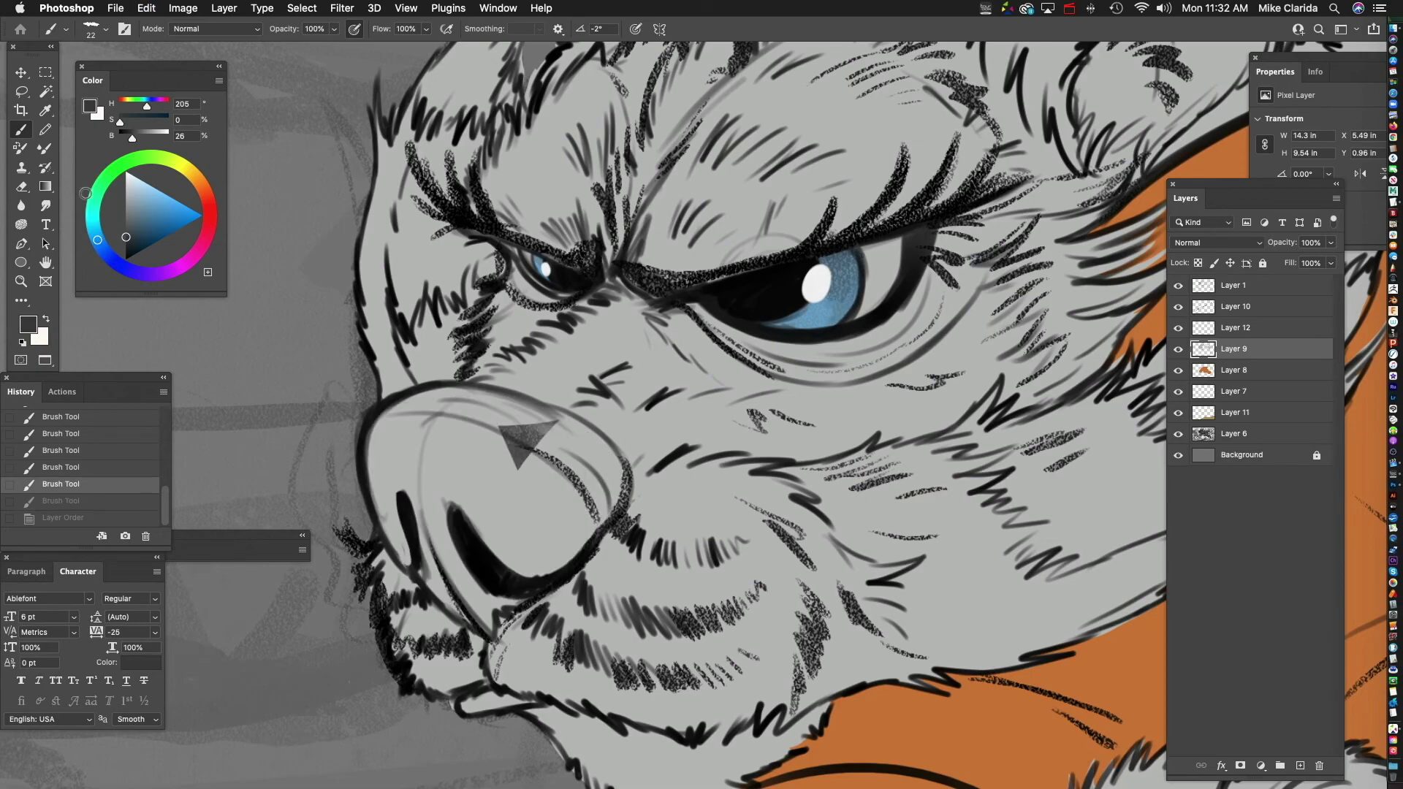
- Paint the creature's nose dark gray on Layer 9, using 0% saturation and 27% brightness
click(22, 92)
drag(486, 398, 479, 406)
key(alt+BackSpace)
key(super+d)
drag(622, 467, 653, 422)
click(21, 130)
drag(142, 232, 125, 236)
mouse_move(617, 433)
mouse_down()
mouse_move(585, 497)
mouse_move(500, 345)
mouse_move(465, 534)
mouse_move(607, 490)
mouse_move(442, 409)
mouse_move(478, 526)
mouse_up()
key(])
mouse_move(512, 417)
mouse_down()
mouse_move(596, 446)
mouse_move(468, 351)
mouse_move(621, 402)
mouse_move(438, 358)
mouse_move(537, 474)
mouse_up()
key(bracketleft)
key(bracketleft)
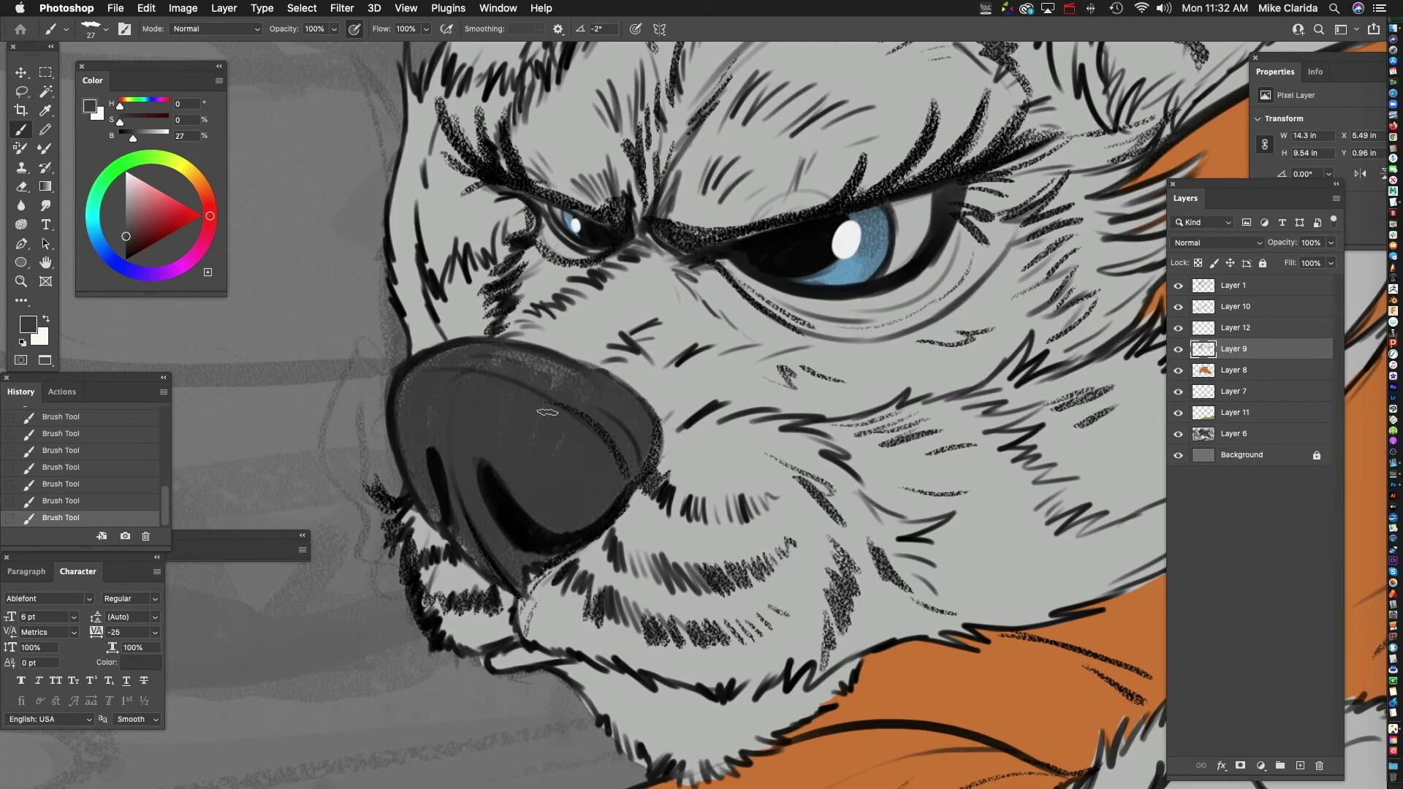
- Lock Layer 9's transparent pixels and paint the toe pads and first claw of the raised rear paw dark gray
key(super+0)
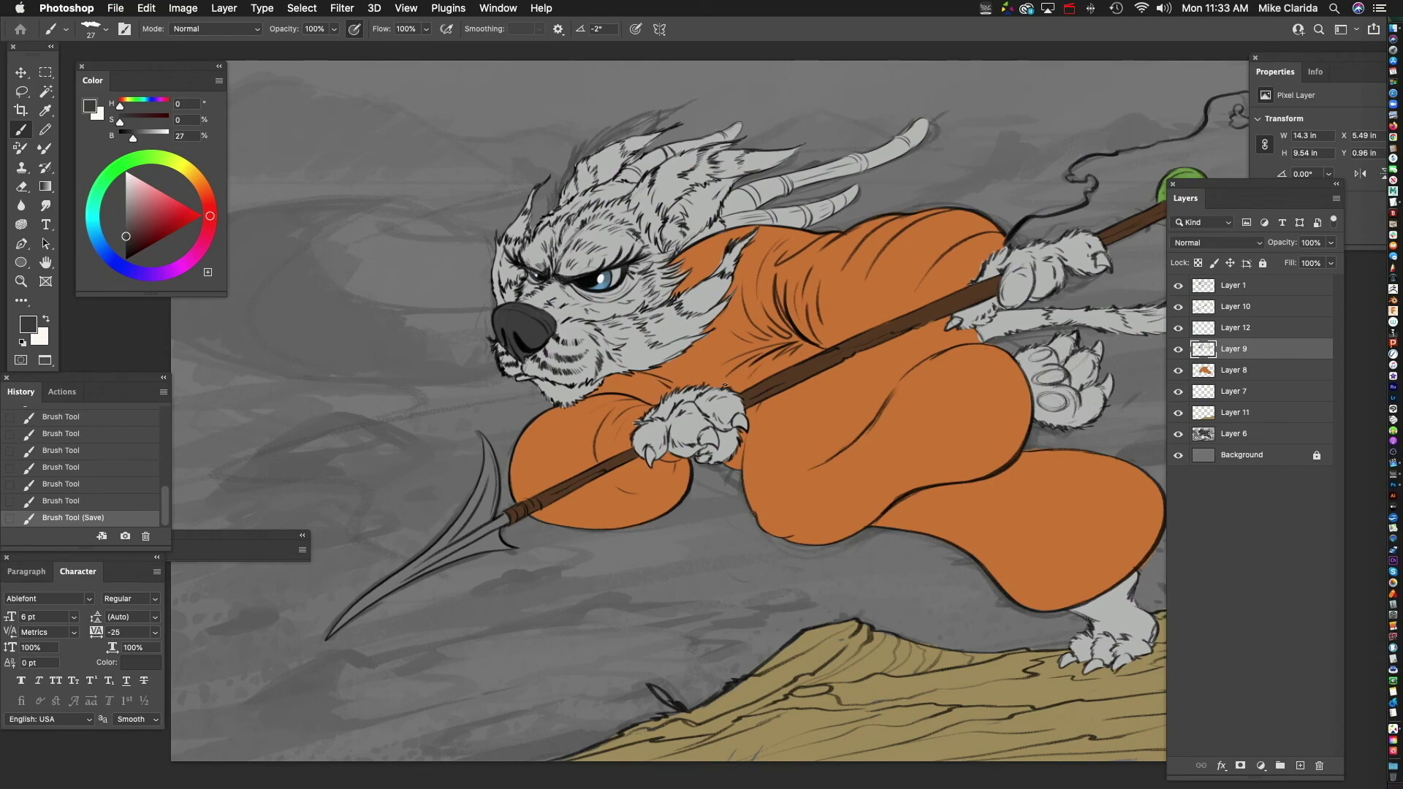
drag(1056, 399, 712, 331)
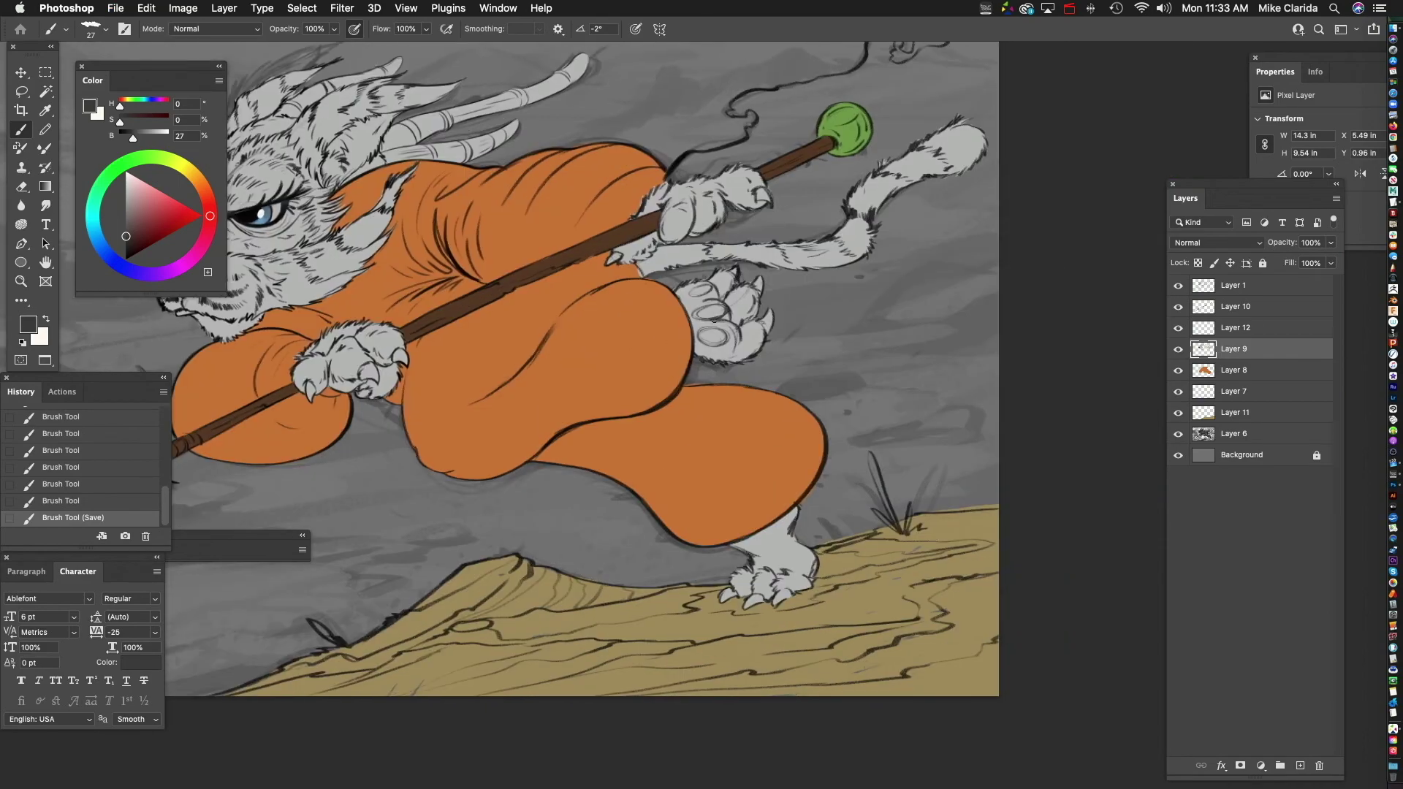
key(bracketright)
key(bracketright)
key(bracketright)
key(bracketright)
scroll(712, 331, up, 8)
scroll(687, 439, down, 2)
mouse_move(728, 284)
mouse_down()
mouse_move(647, 308)
mouse_move(681, 293)
mouse_move(668, 344)
mouse_up()
drag(584, 263, 650, 243)
drag(658, 365, 717, 240)
mouse_move(676, 310)
mouse_down()
mouse_move(753, 340)
mouse_move(702, 321)
mouse_up()
key(slash)
key(bracketleft)
drag(985, 246, 699, 409)
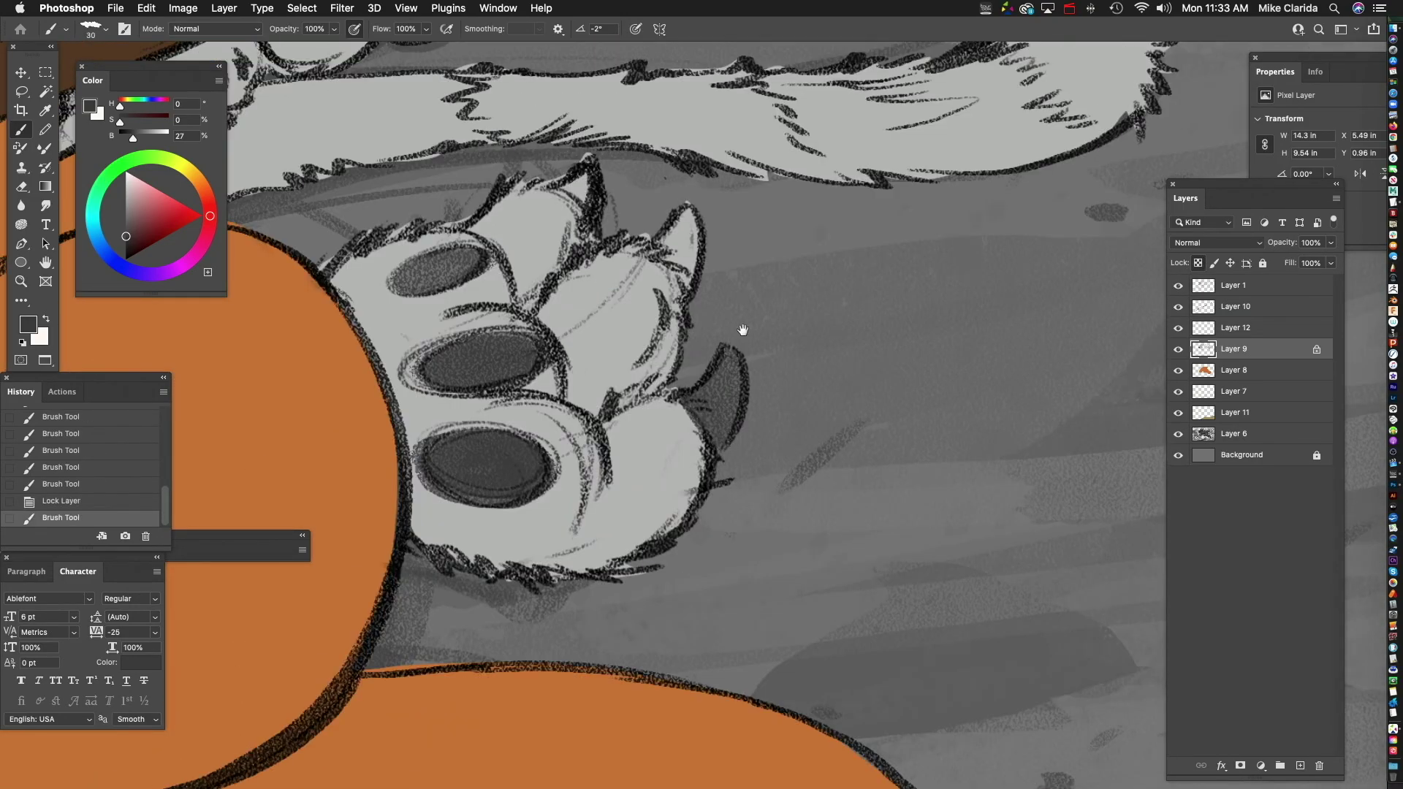
- Paint the remaining claws of the raised rear paw dark gray, using a smaller brush for the narrow areas
drag(742, 329, 827, 473)
drag(773, 361, 776, 409)
drag(668, 322, 662, 358)
drag(851, 329, 605, 441)
mouse_move(447, 447)
mouse_down()
mouse_move(591, 416)
mouse_move(561, 399)
mouse_move(527, 425)
mouse_up()
key(bracketleft)
key(bracketleft)
key(bracketleft)
drag(527, 373, 526, 443)
- Paint the claws on the hands gripping the spear dark gray on Layer 9
drag(756, 329, 550, 369)
drag(596, 325, 619, 391)
drag(657, 329, 561, 382)
mouse_move(615, 315)
mouse_down()
mouse_move(593, 350)
mouse_move(649, 365)
mouse_up()
drag(585, 366, 656, 301)
drag(514, 424, 537, 432)
drag(1154, 236, 692, 426)
drag(1029, 139, 547, 409)
mouse_move(521, 389)
mouse_down()
mouse_move(571, 417)
mouse_move(576, 386)
mouse_up()
drag(875, 298, 709, 396)
mouse_move(1027, 226)
mouse_down()
mouse_move(688, 329)
mouse_move(649, 361)
mouse_up()
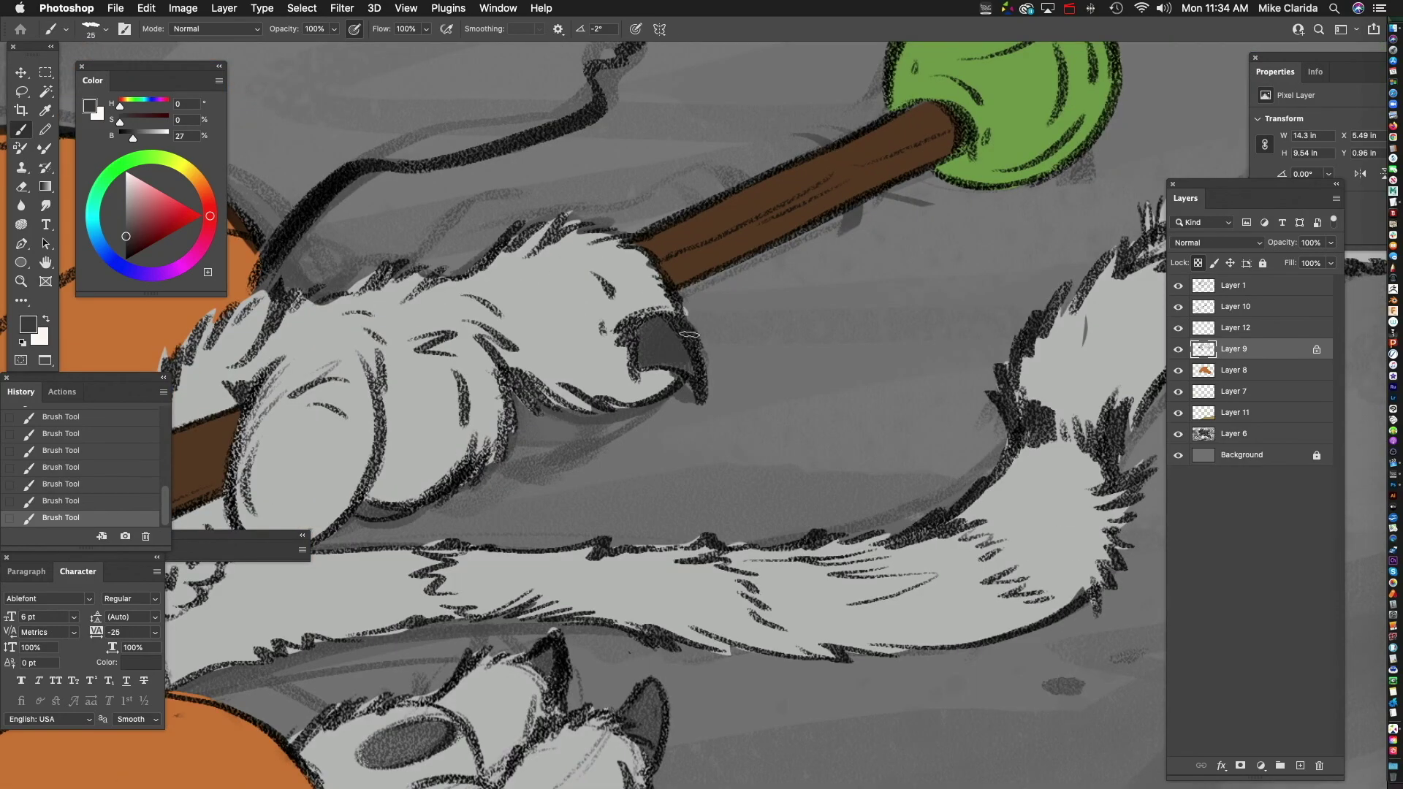
scroll(676, 354, down, 8)
drag(535, 546, 686, 495)
scroll(668, 494, up, 2)
drag(784, 508, 770, 496)
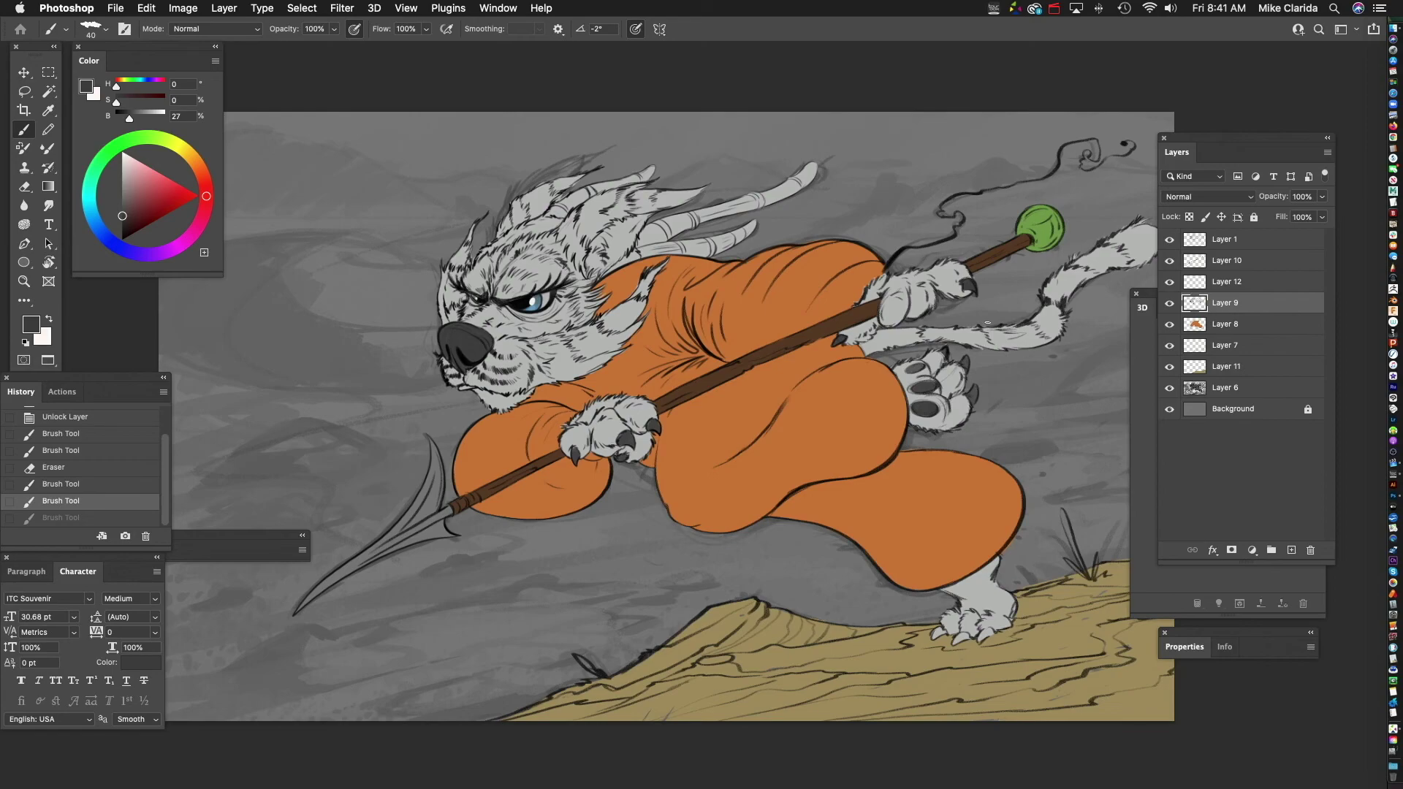
- Hide every layer above Layer 6 and raise the Layer 6 sketch to 100% opacity
drag(1169, 368, 1172, 247)
click(1243, 387)
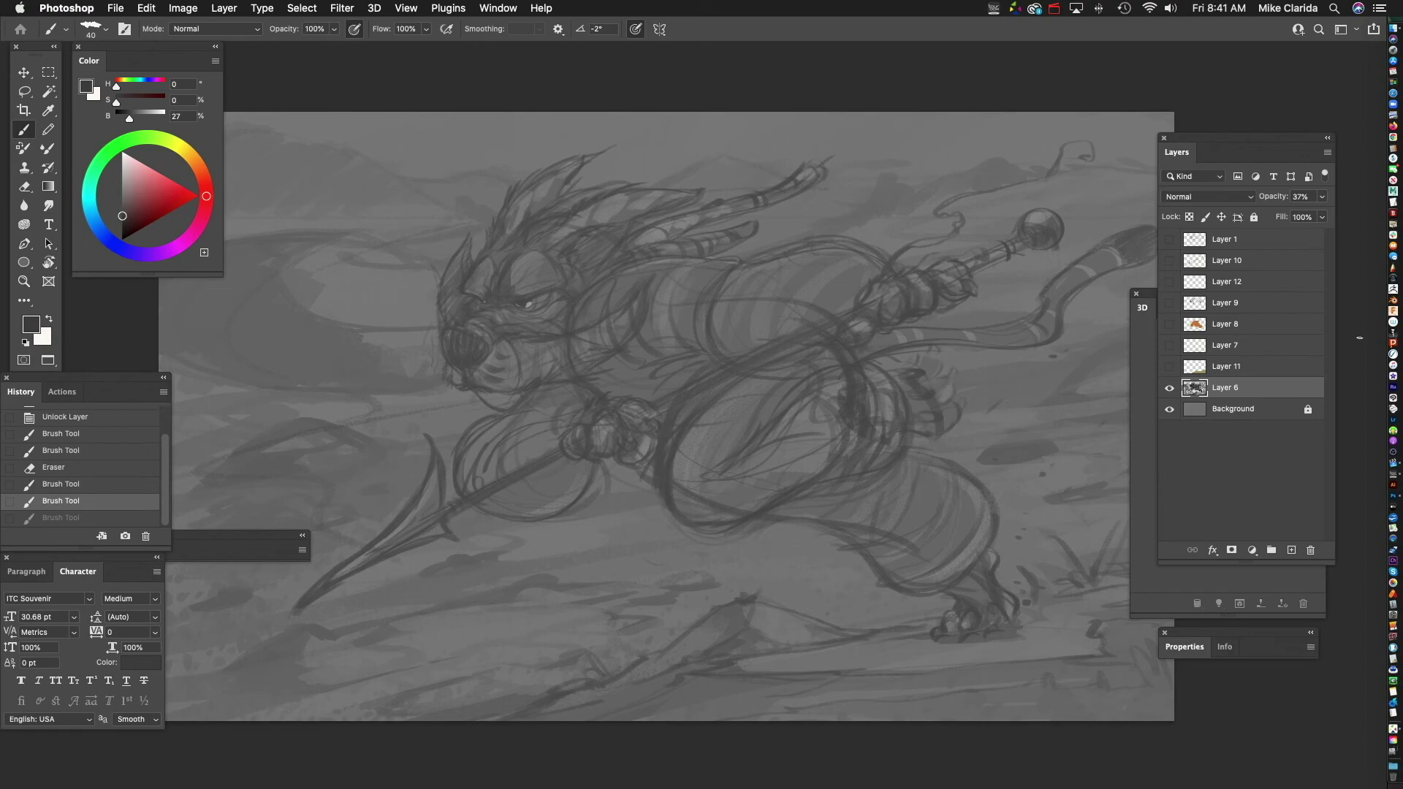
click(1321, 196)
drag(1286, 215, 1342, 215)
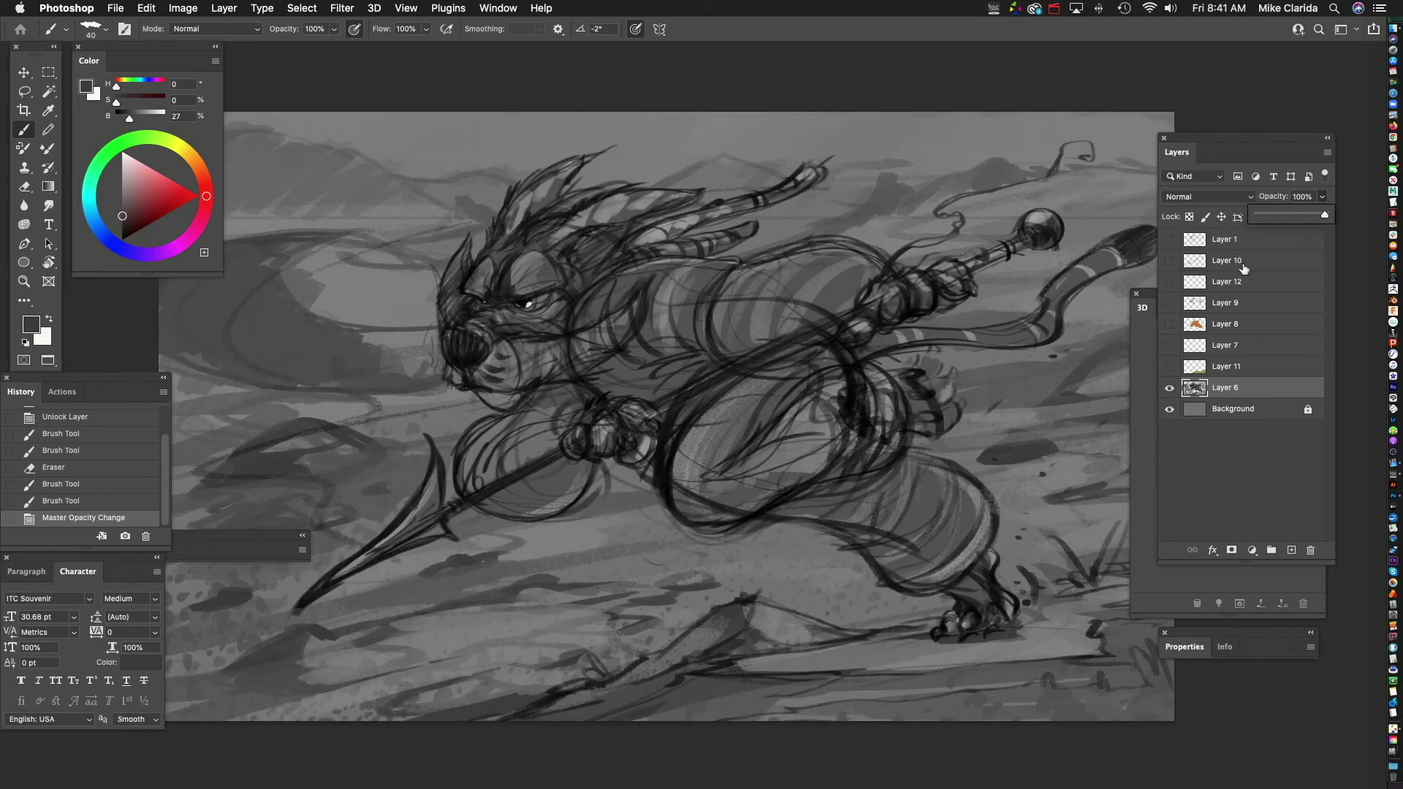
- Set the Layer 6 sketch's opacity to 35% and deselect the layer
drag(936, 441, 902, 441)
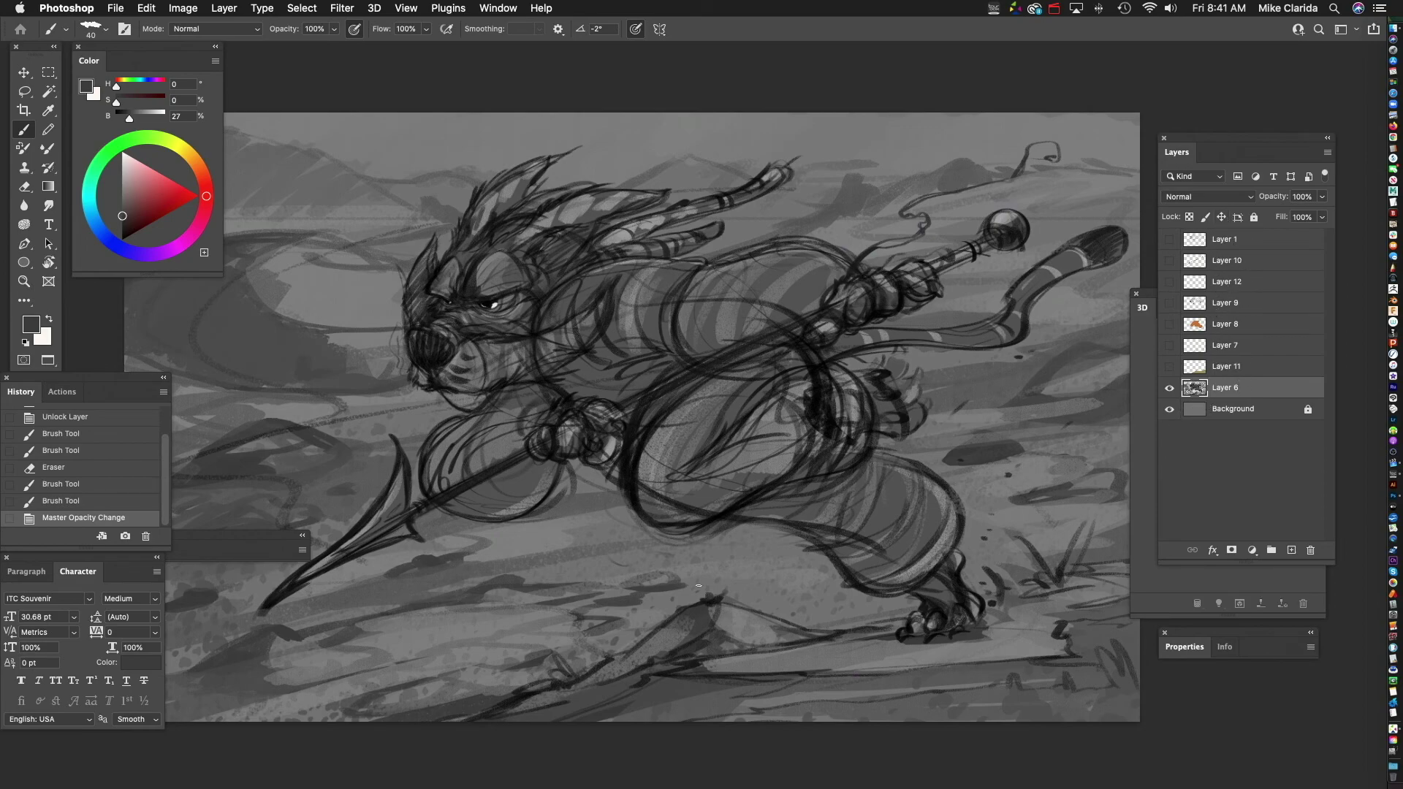
click(1303, 195)
text(35)
key(Return)
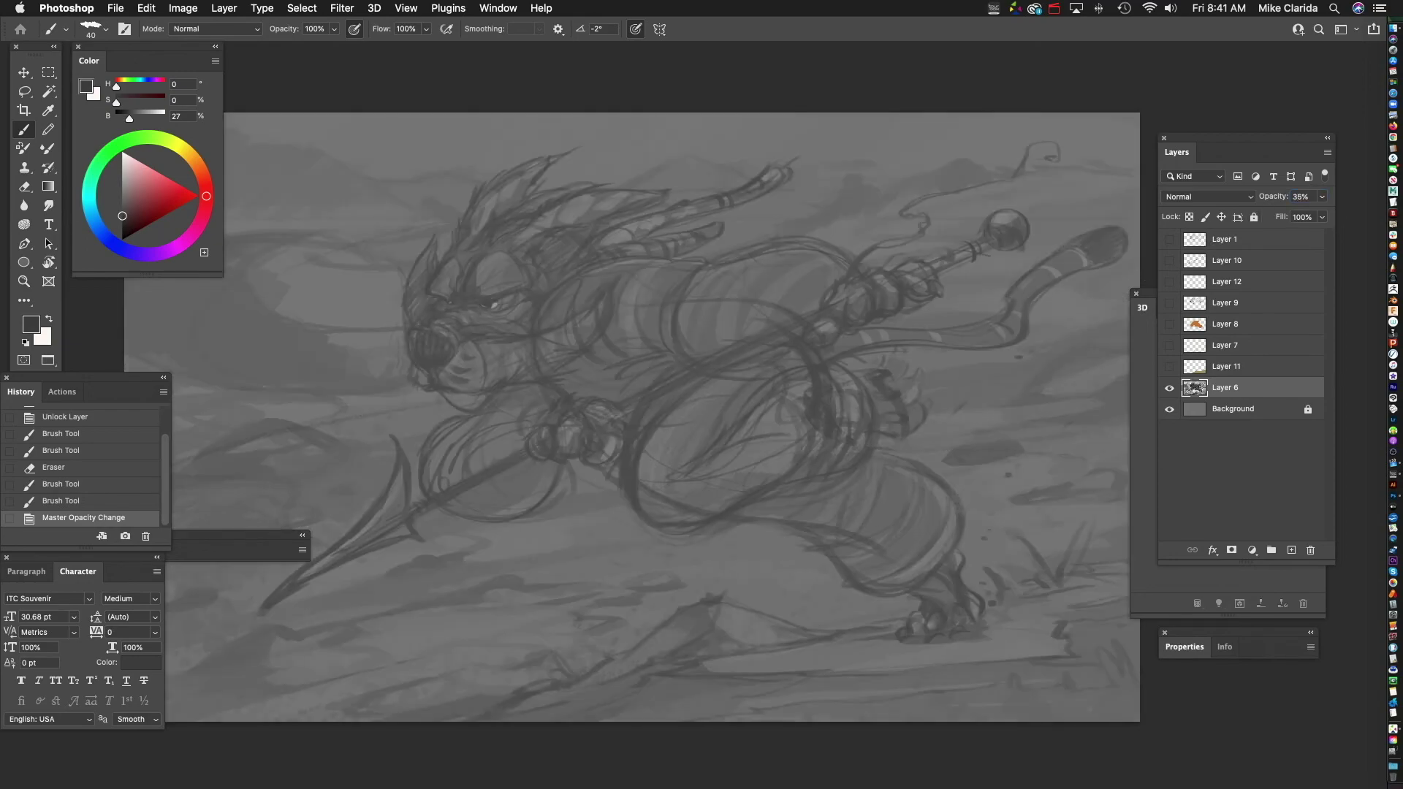
click(1241, 471)
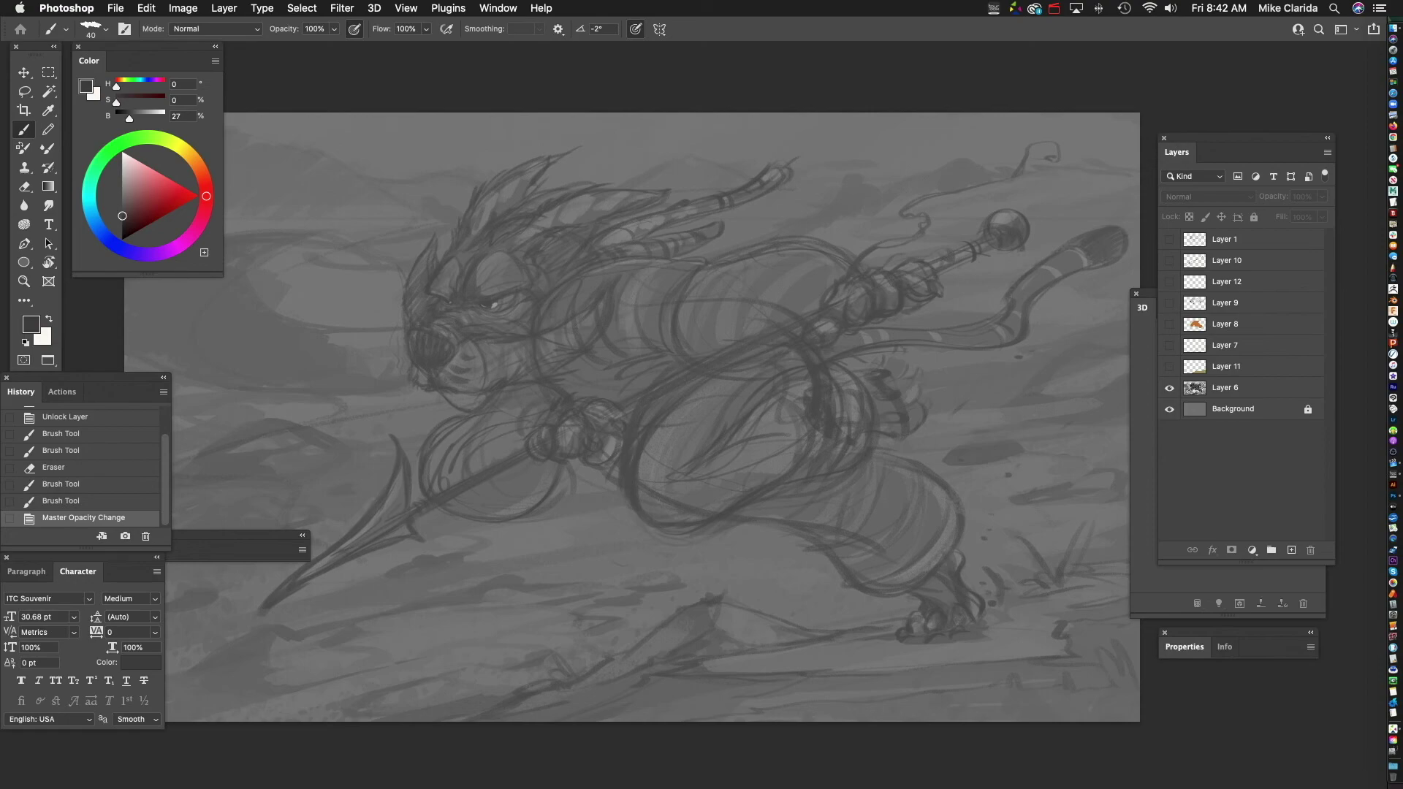
- Preview Layers 9, 10, 8 and 12 individually, and turn on the inked line art on Layers 1 and 7
click(1225, 302)
click(1169, 303)
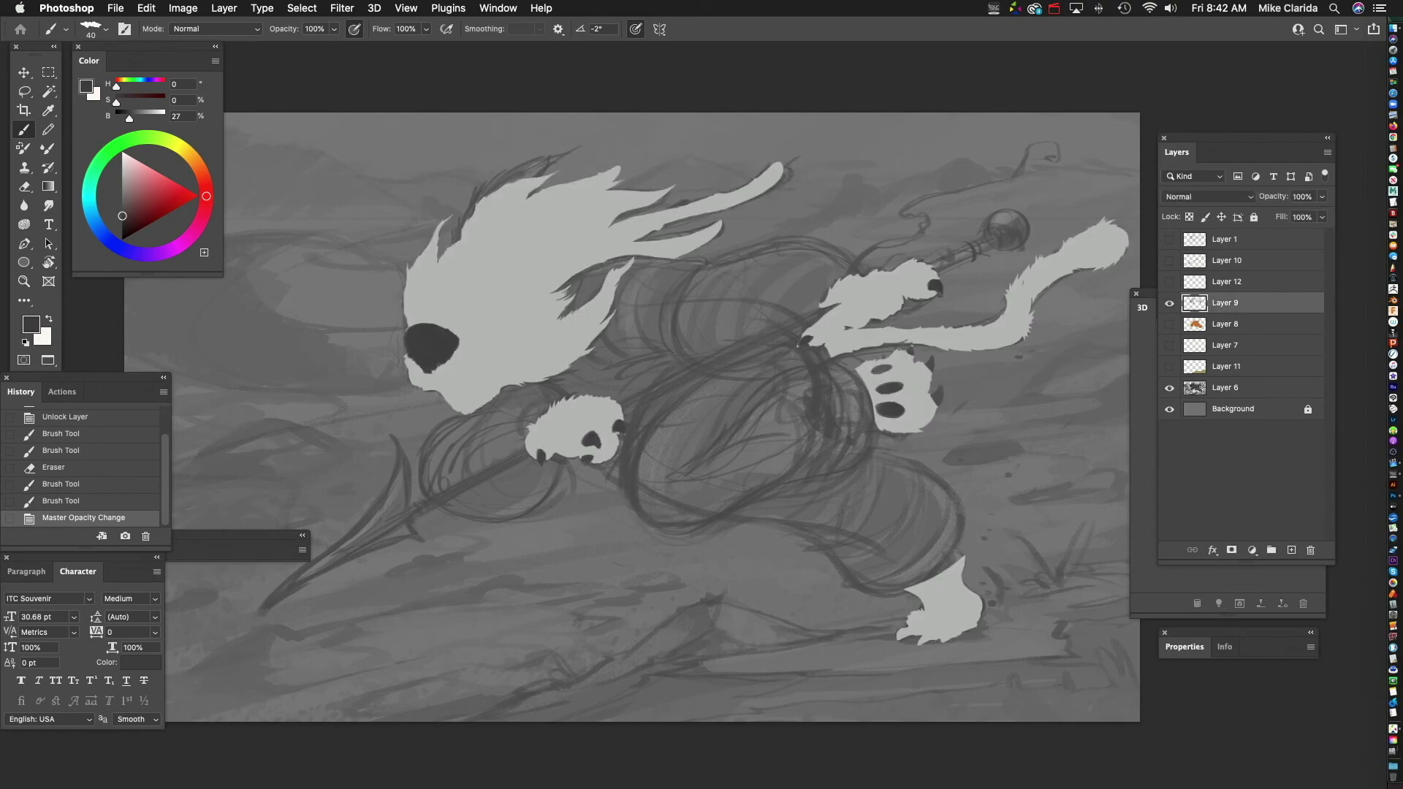
click(1169, 303)
click(1169, 261)
click(1169, 261)
click(1169, 240)
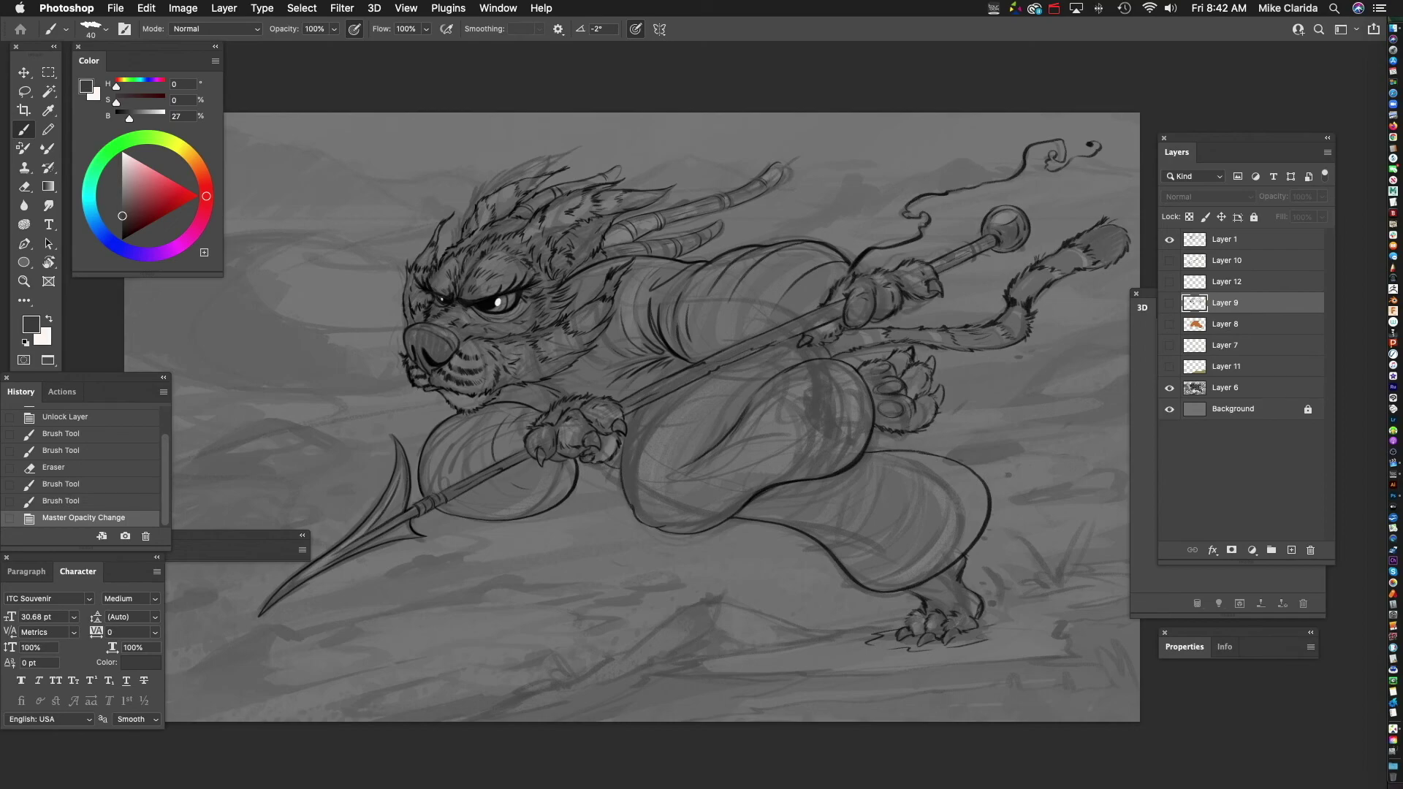
click(1170, 324)
click(1170, 324)
click(1169, 282)
click(1169, 281)
click(1169, 345)
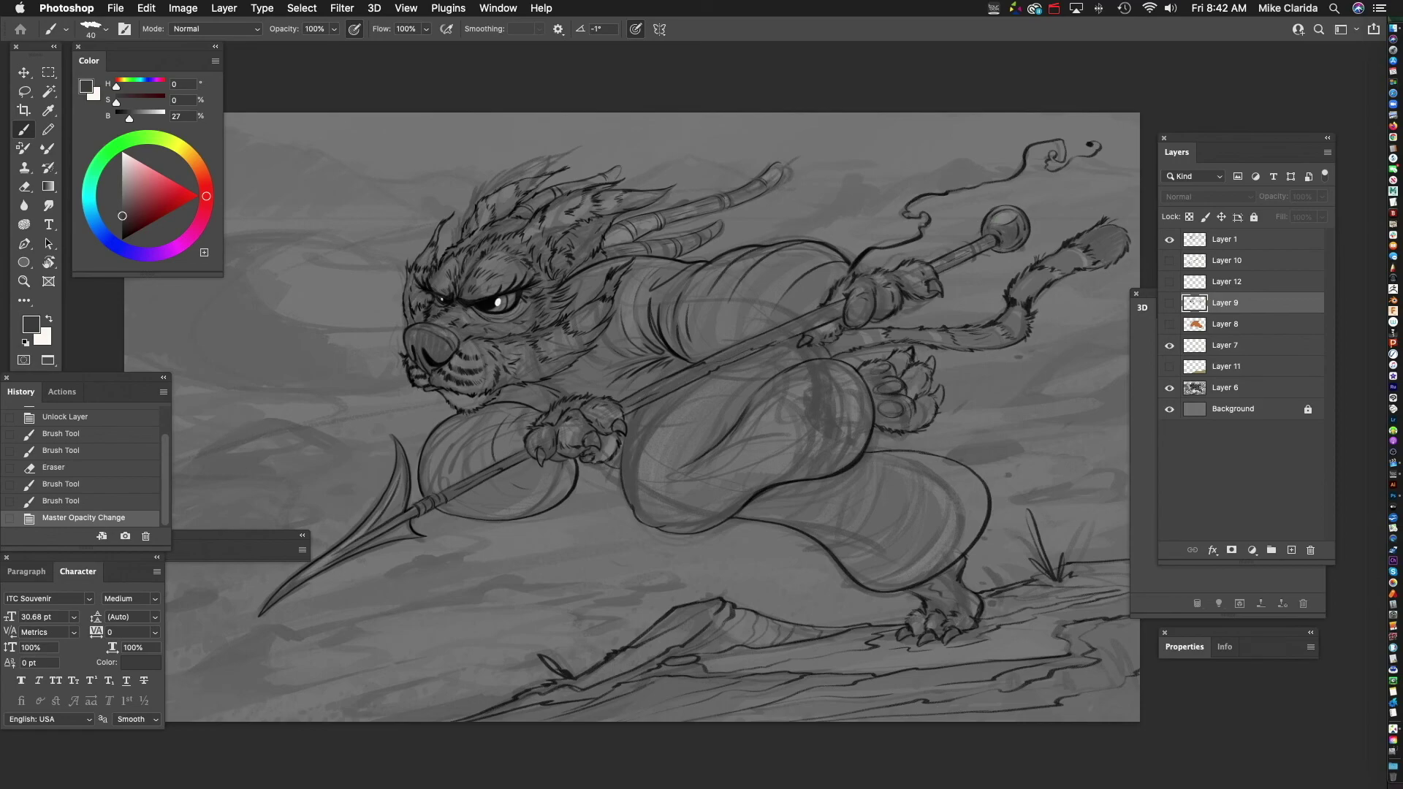
- Make Layer 8 active and turn the color Layers 8, 9, 10, 12 and 11 back on
click(1224, 323)
click(1169, 323)
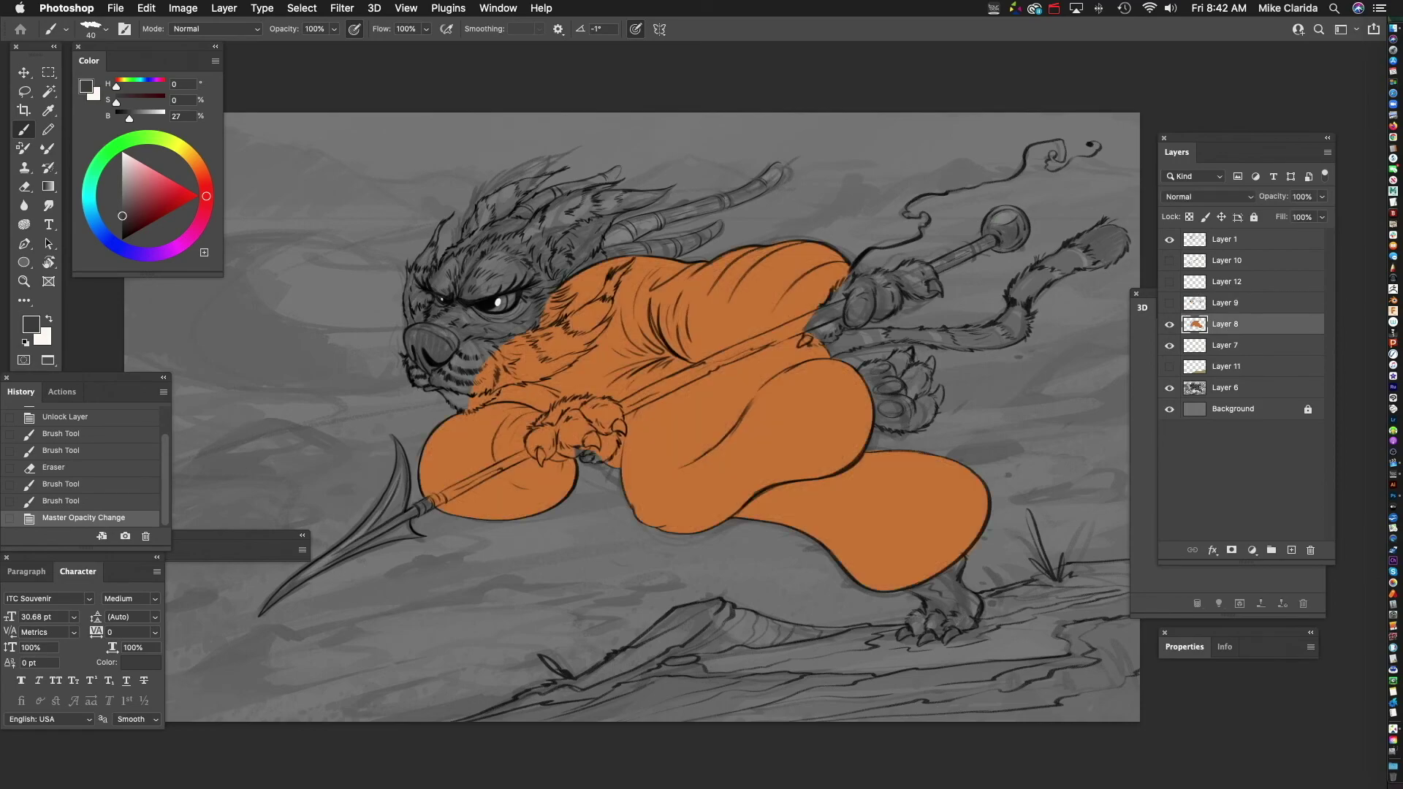
click(1169, 302)
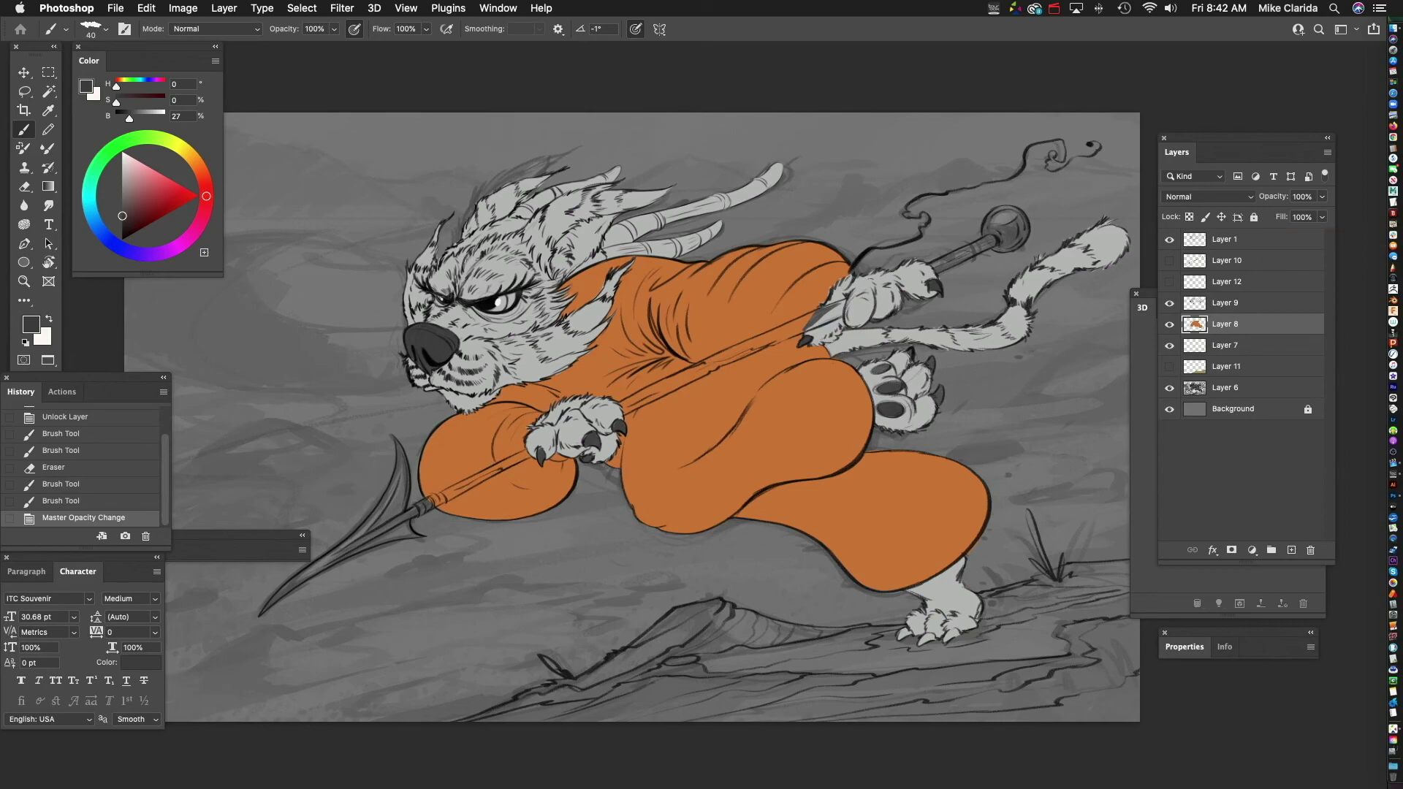
click(1169, 260)
click(1169, 281)
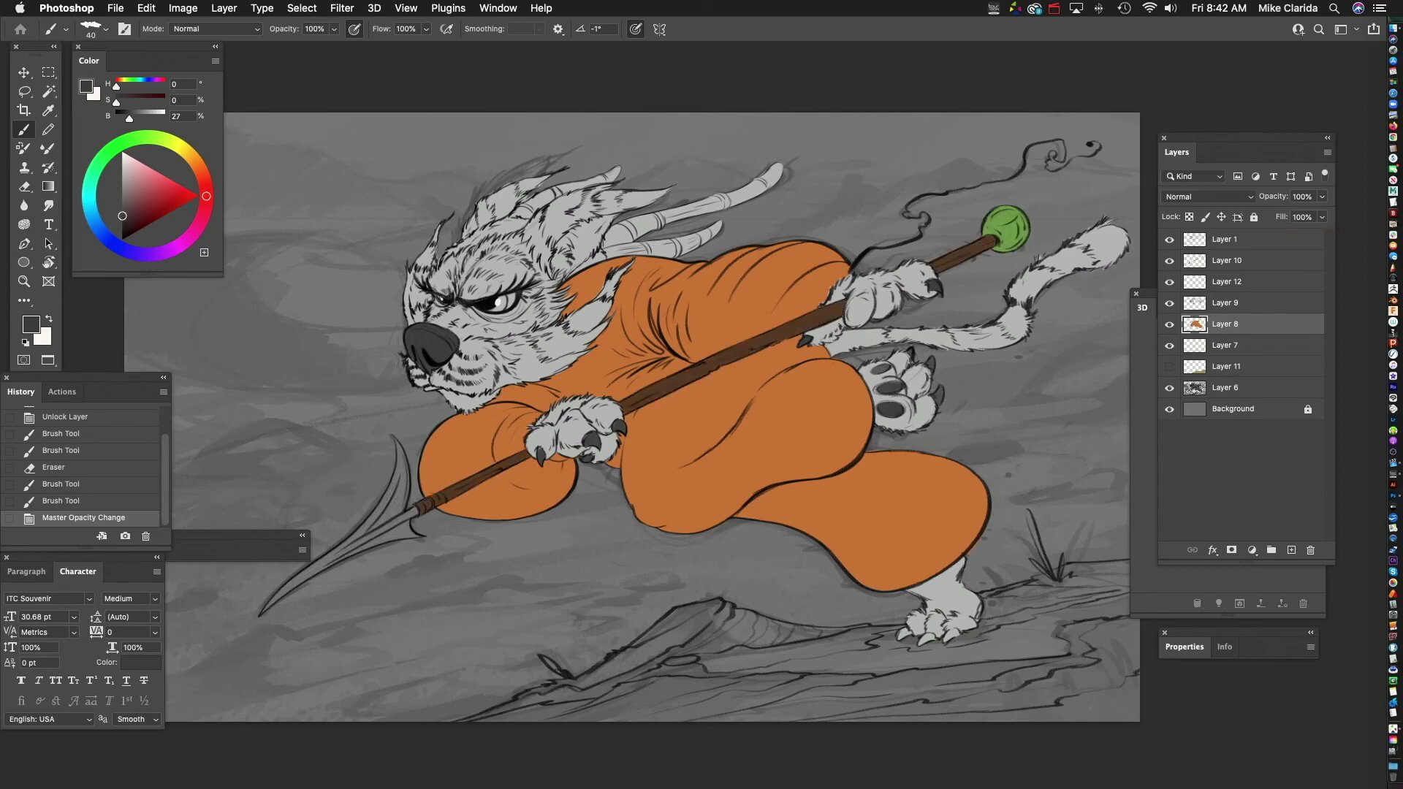
click(1169, 281)
click(1169, 281)
click(1169, 366)
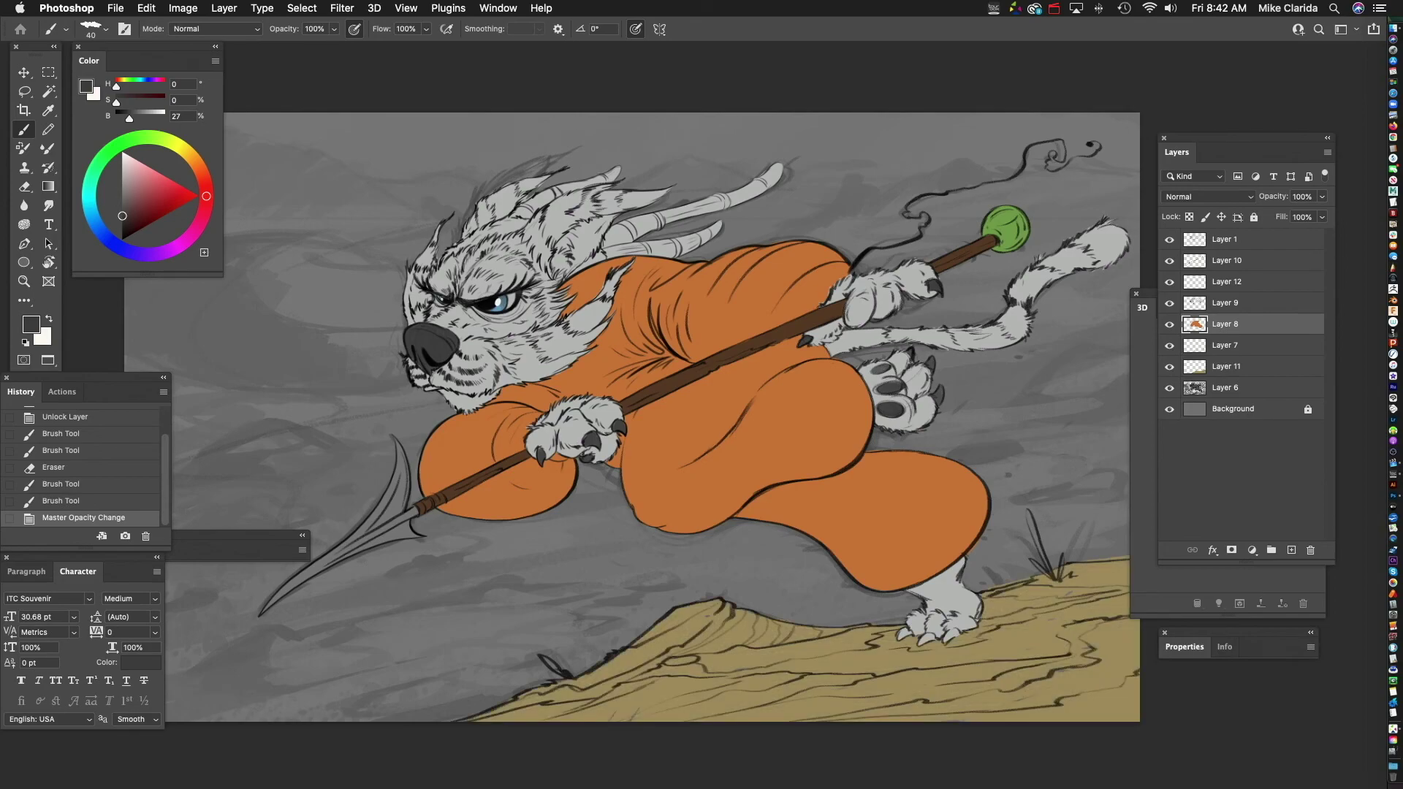
scroll(632, 416, down, 5)
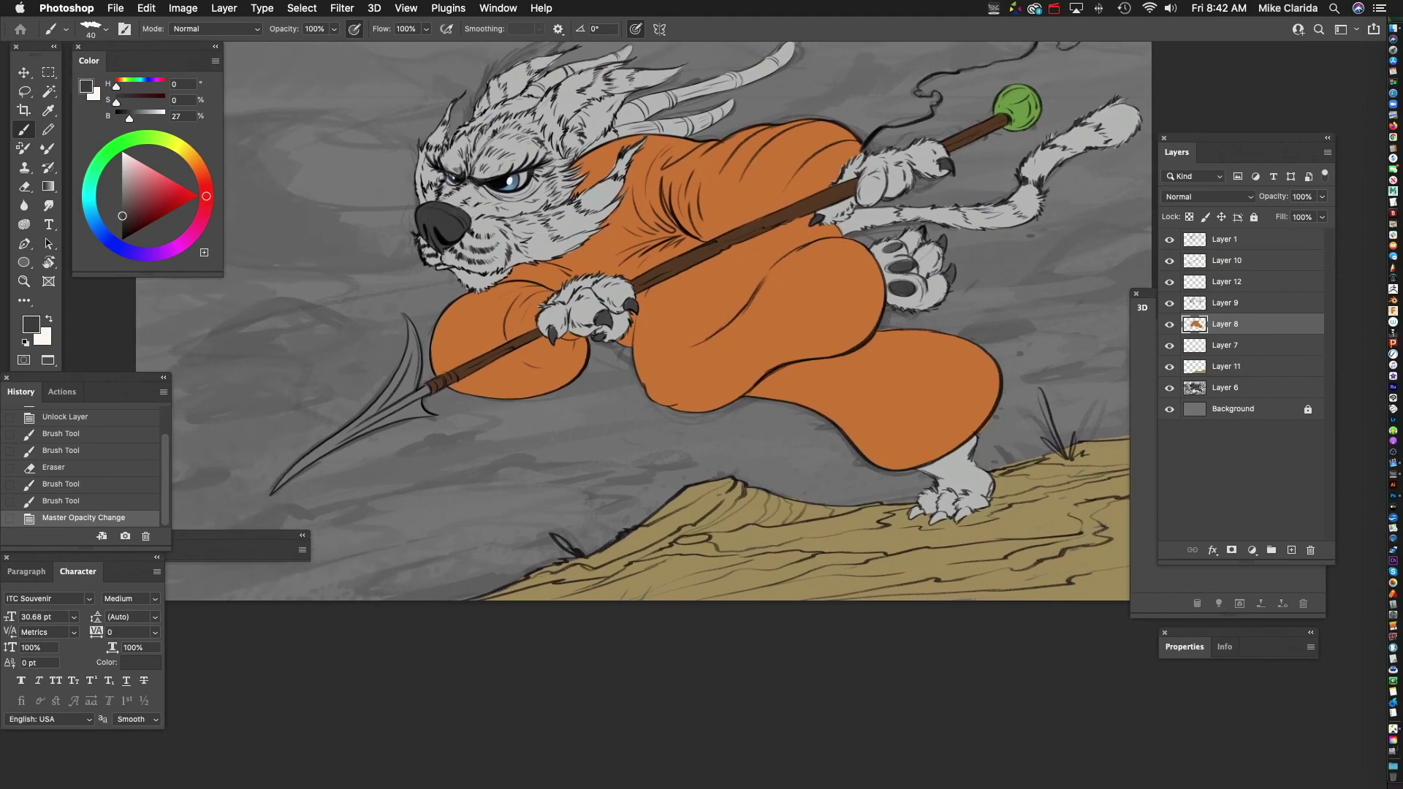
scroll(556, 336, right, 5)
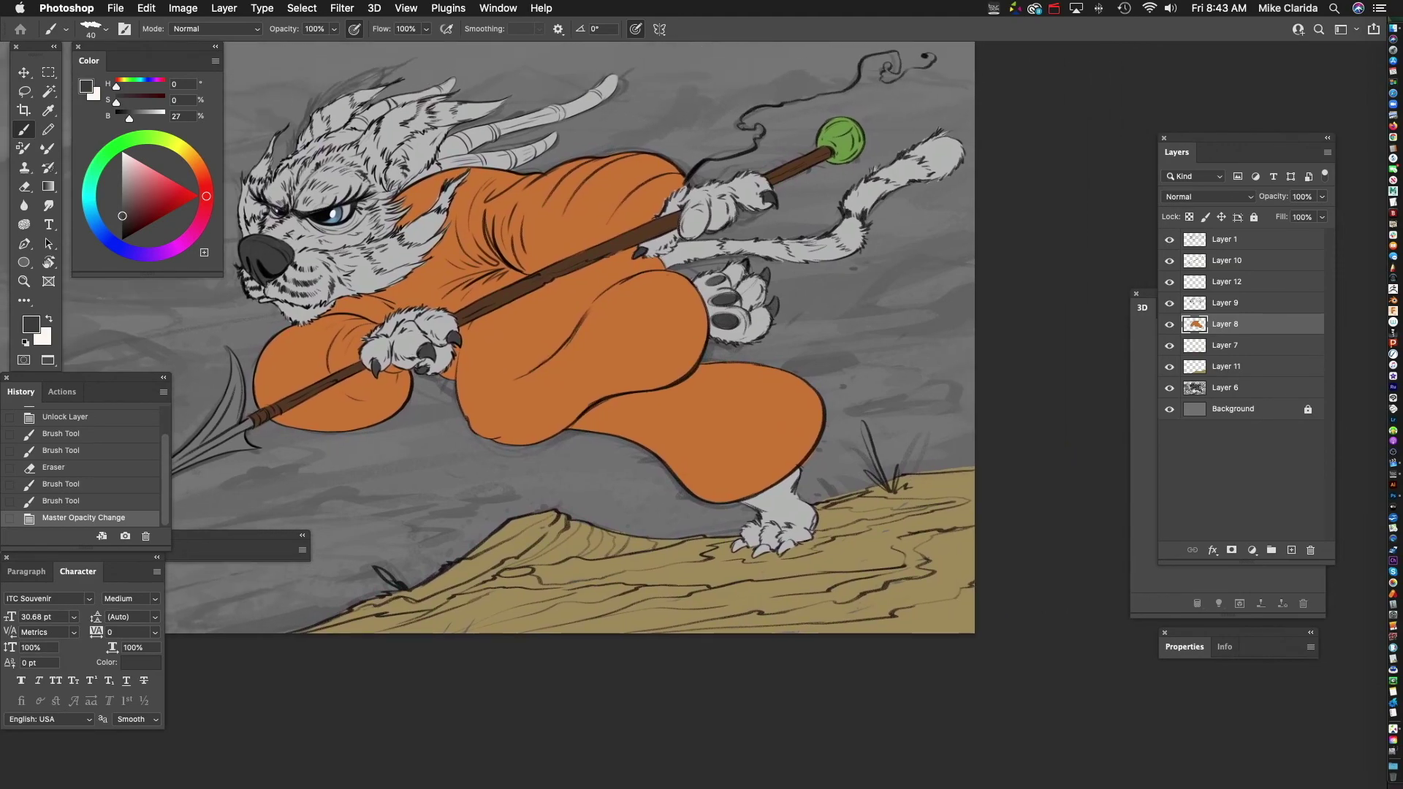
scroll(556, 336, left, 5)
scroll(555, 336, up, 3)
scroll(596, 409, up, 3)
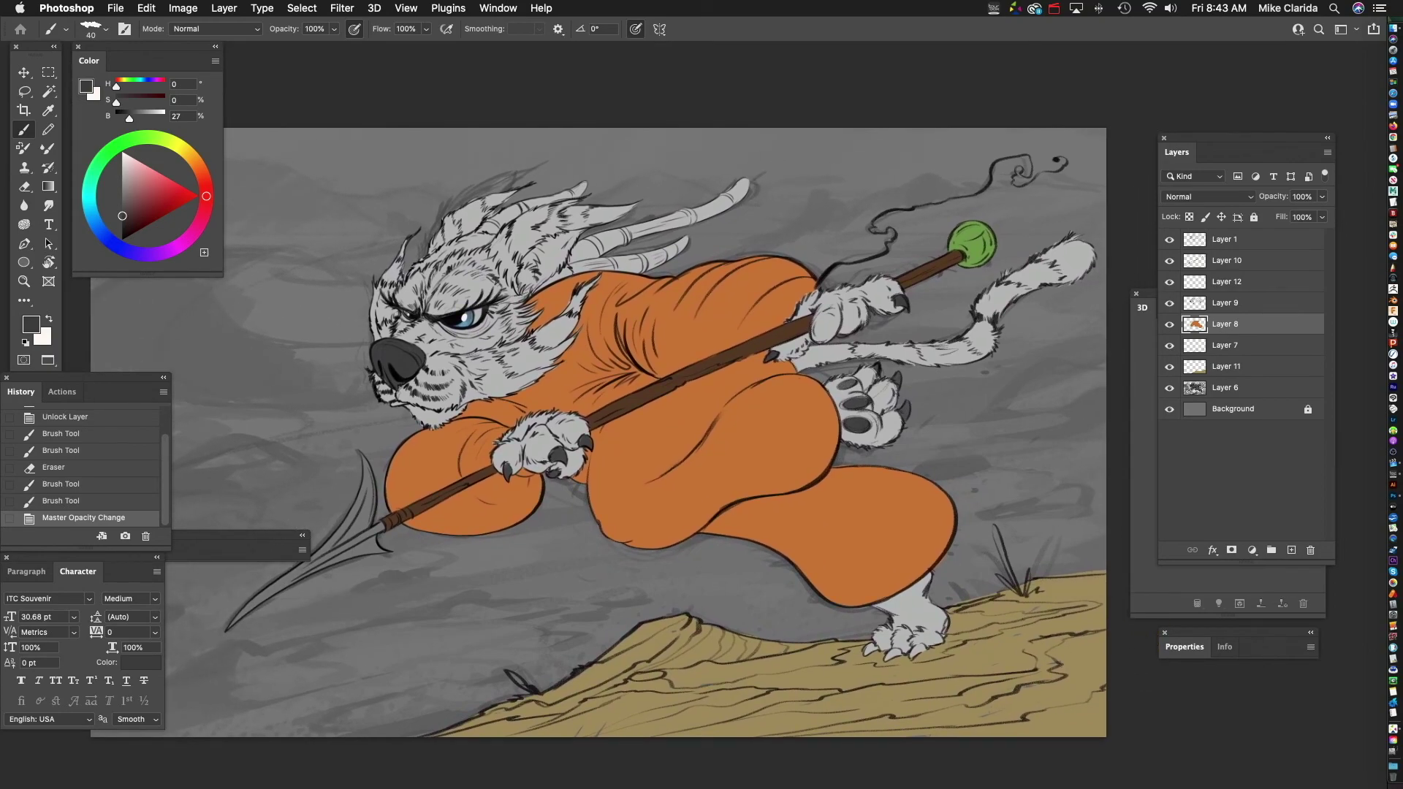
scroll(595, 409, down, 3)
scroll(595, 410, left, 3)
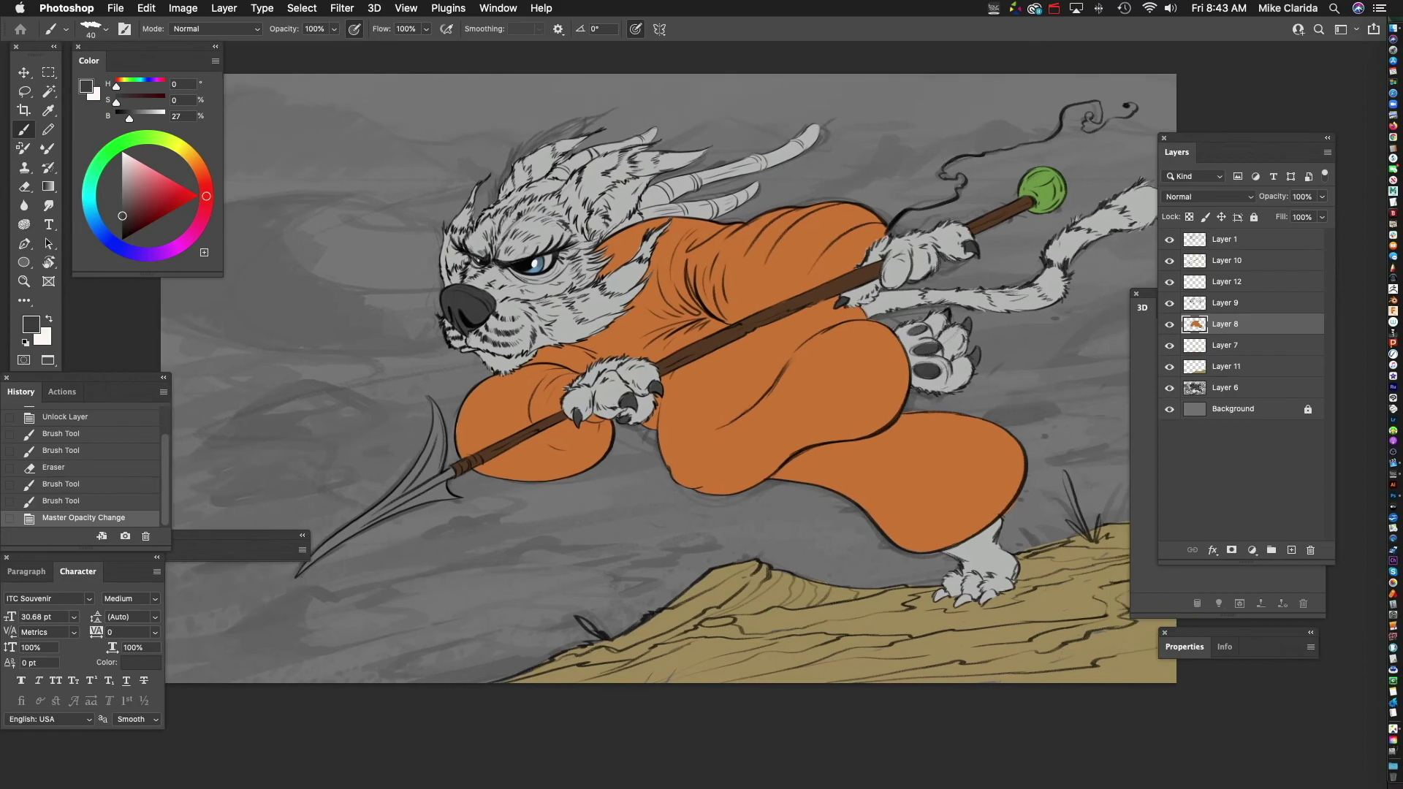
scroll(665, 384, right, 5)
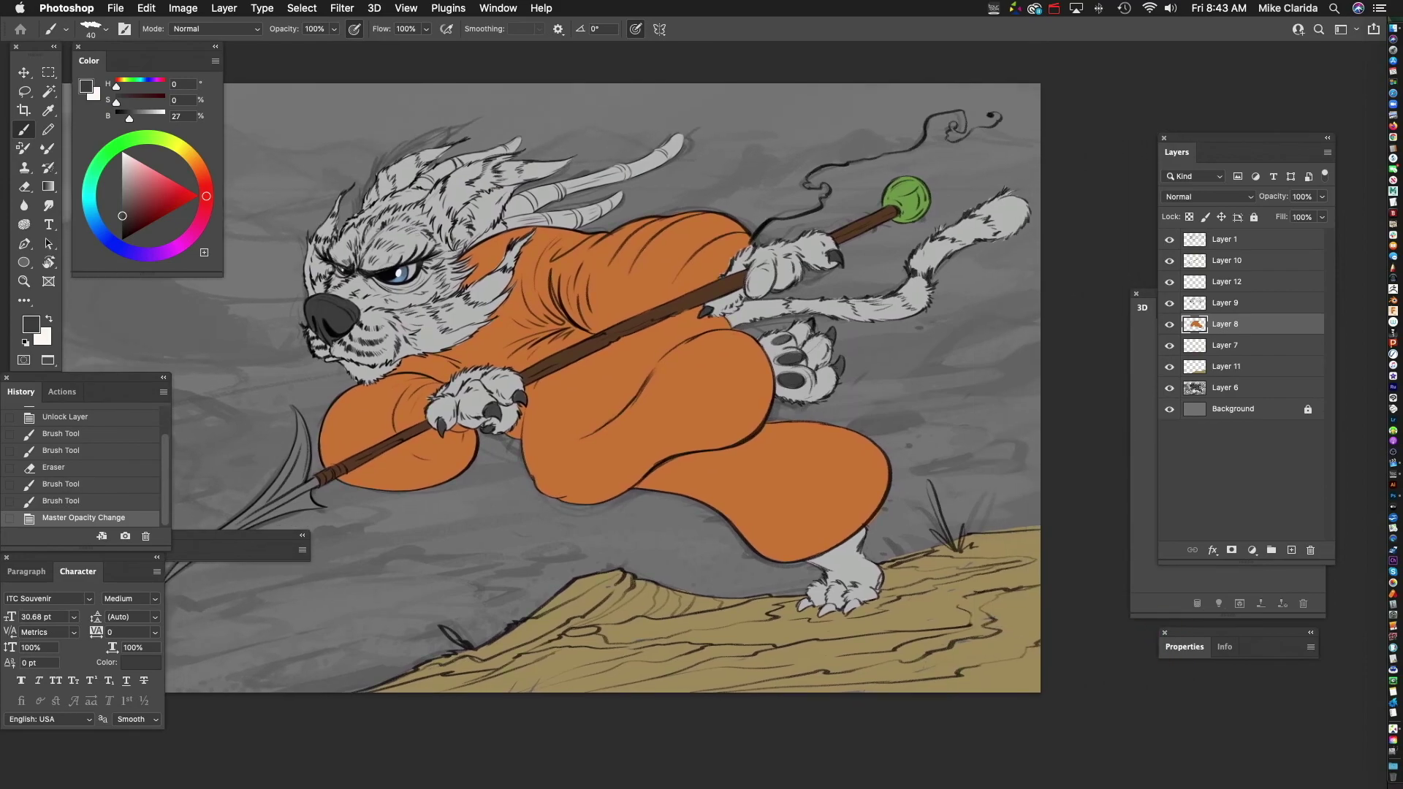
scroll(632, 395, left, 4)
scroll(632, 394, up, 2)
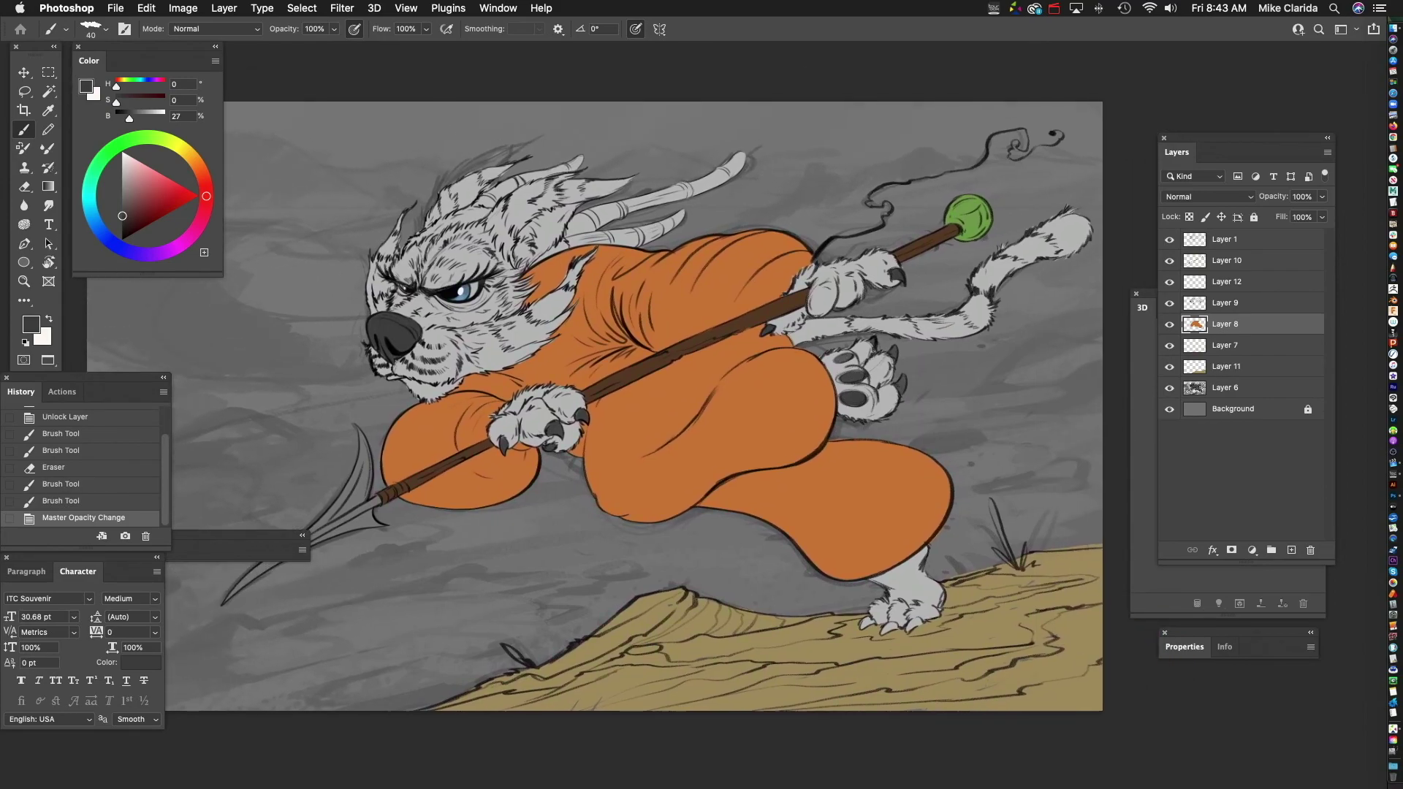
- Add a new layer above Layer 1 and set the foreground color to pure red with 100% saturation and brightness
key(super+alt+shift+n)
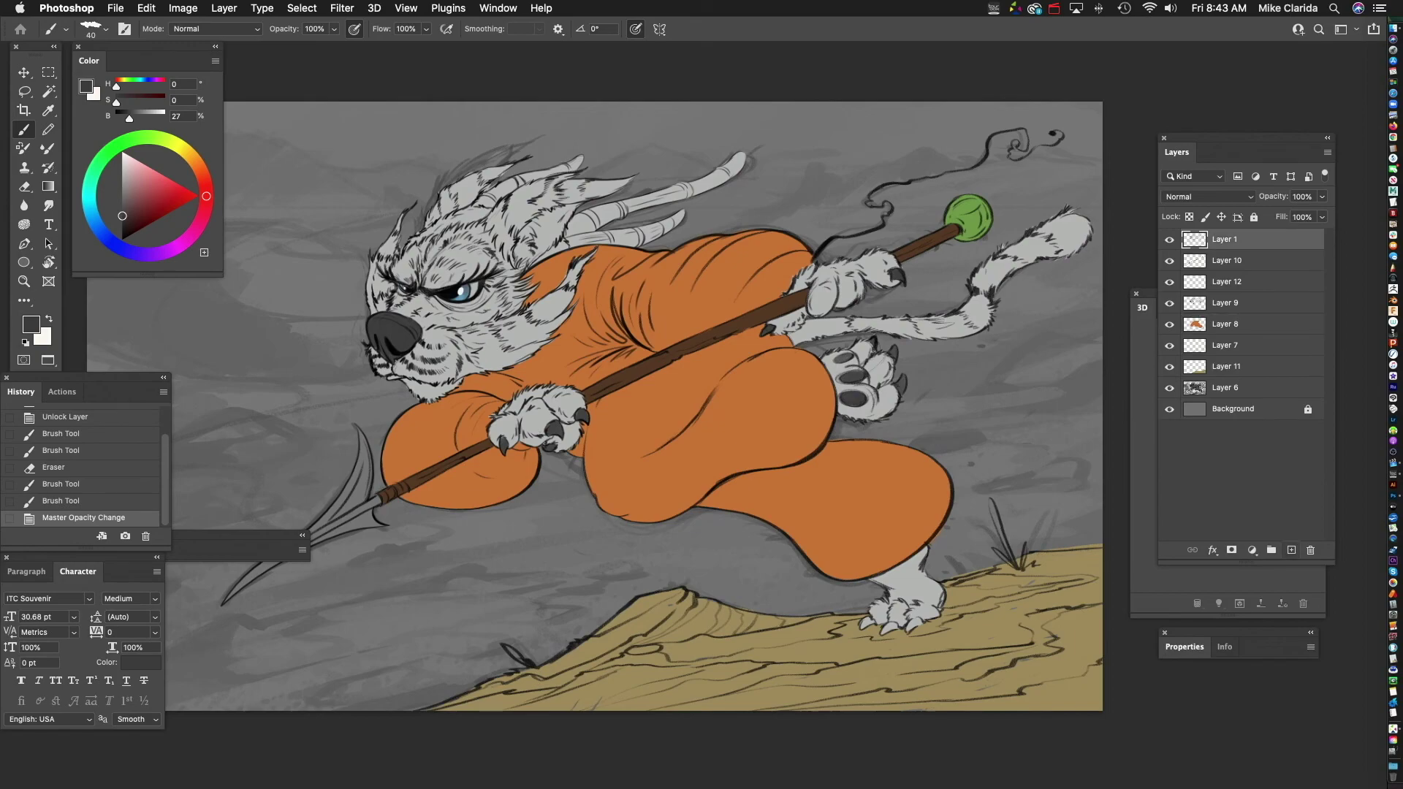
scroll(673, 358, down, 3)
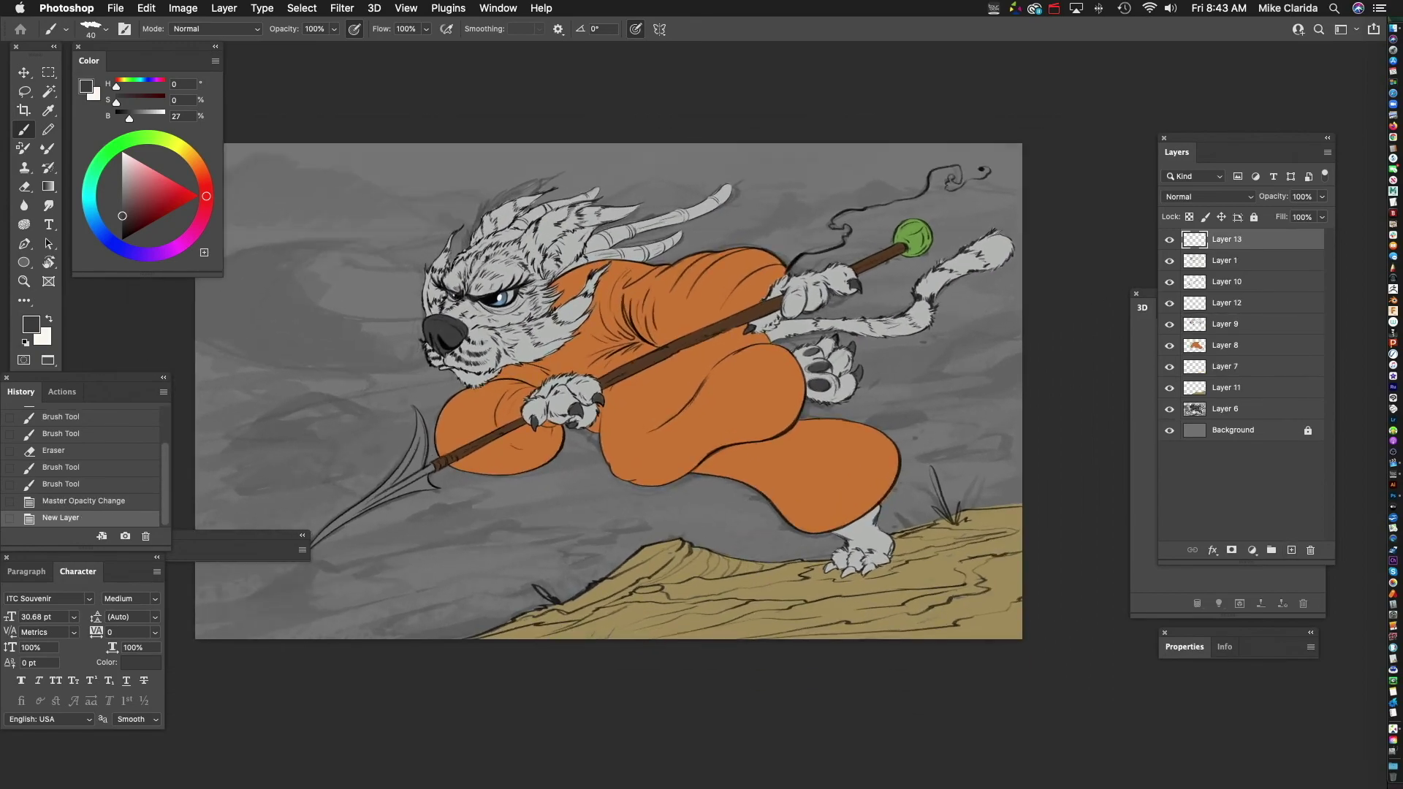
scroll(672, 358, up, 1)
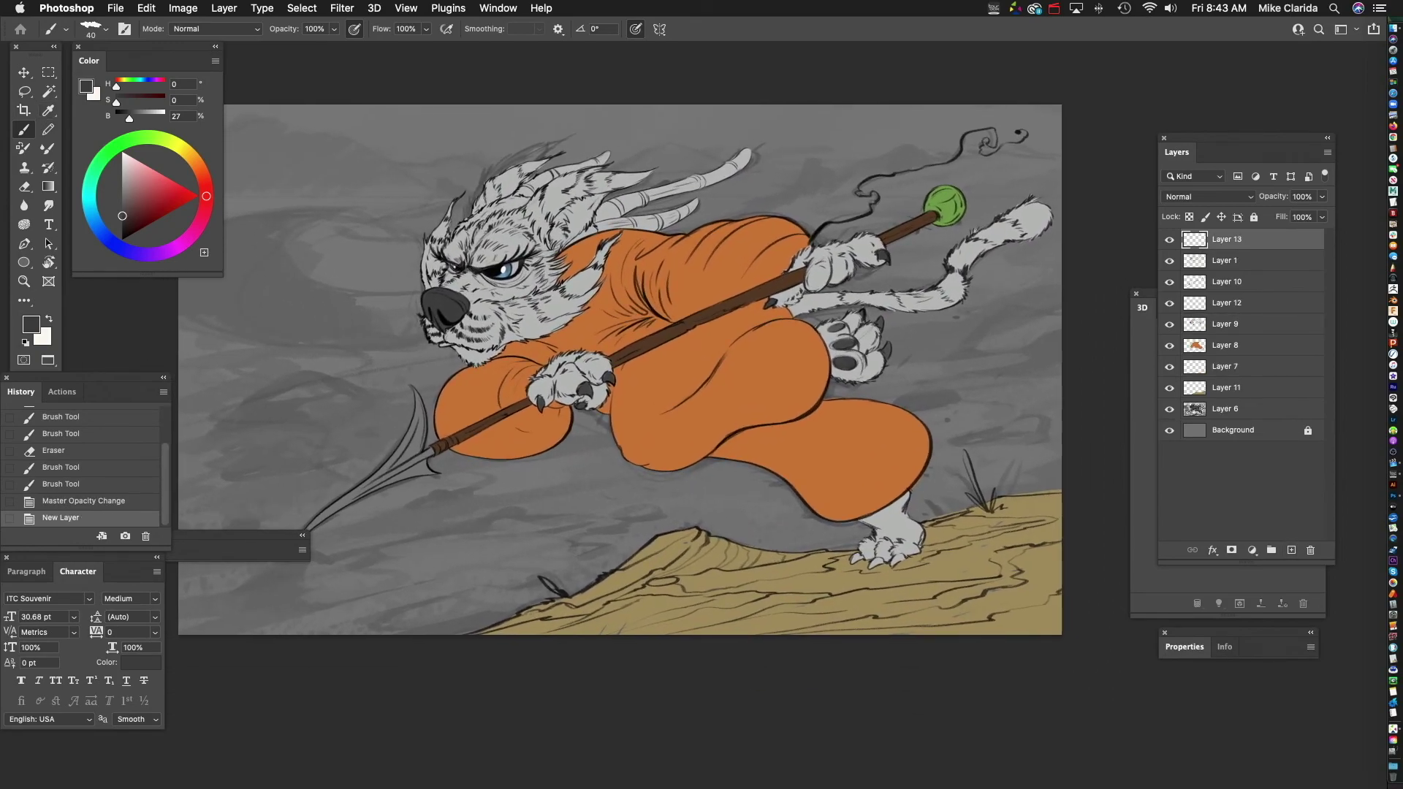
drag(185, 196, 200, 195)
drag(570, 350, 649, 352)
scroll(667, 437, down, 2)
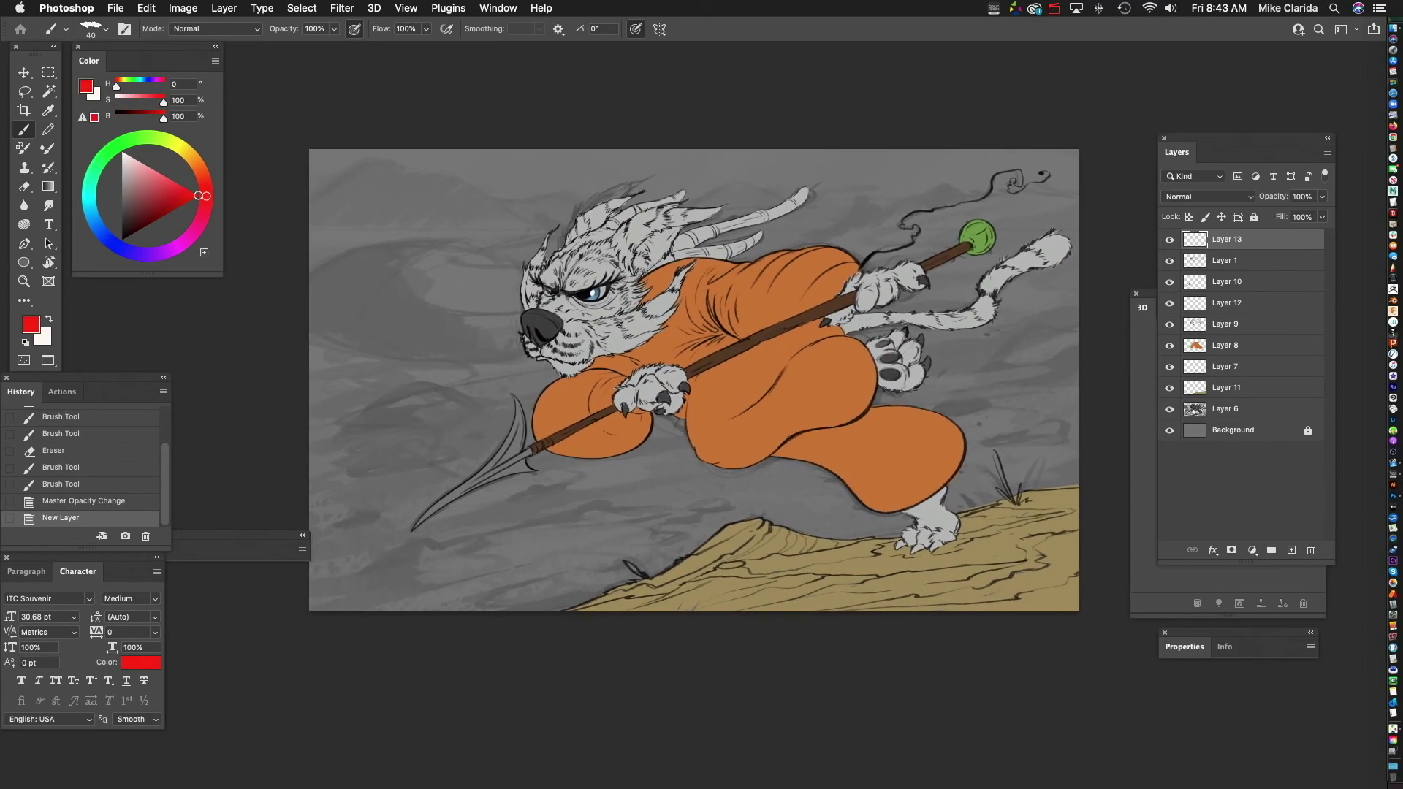
- Draw two vertical and two horizontal red lines dividing the canvas into thirds, redrawing the lower horizontal line
drag(530, 380, 534, 607)
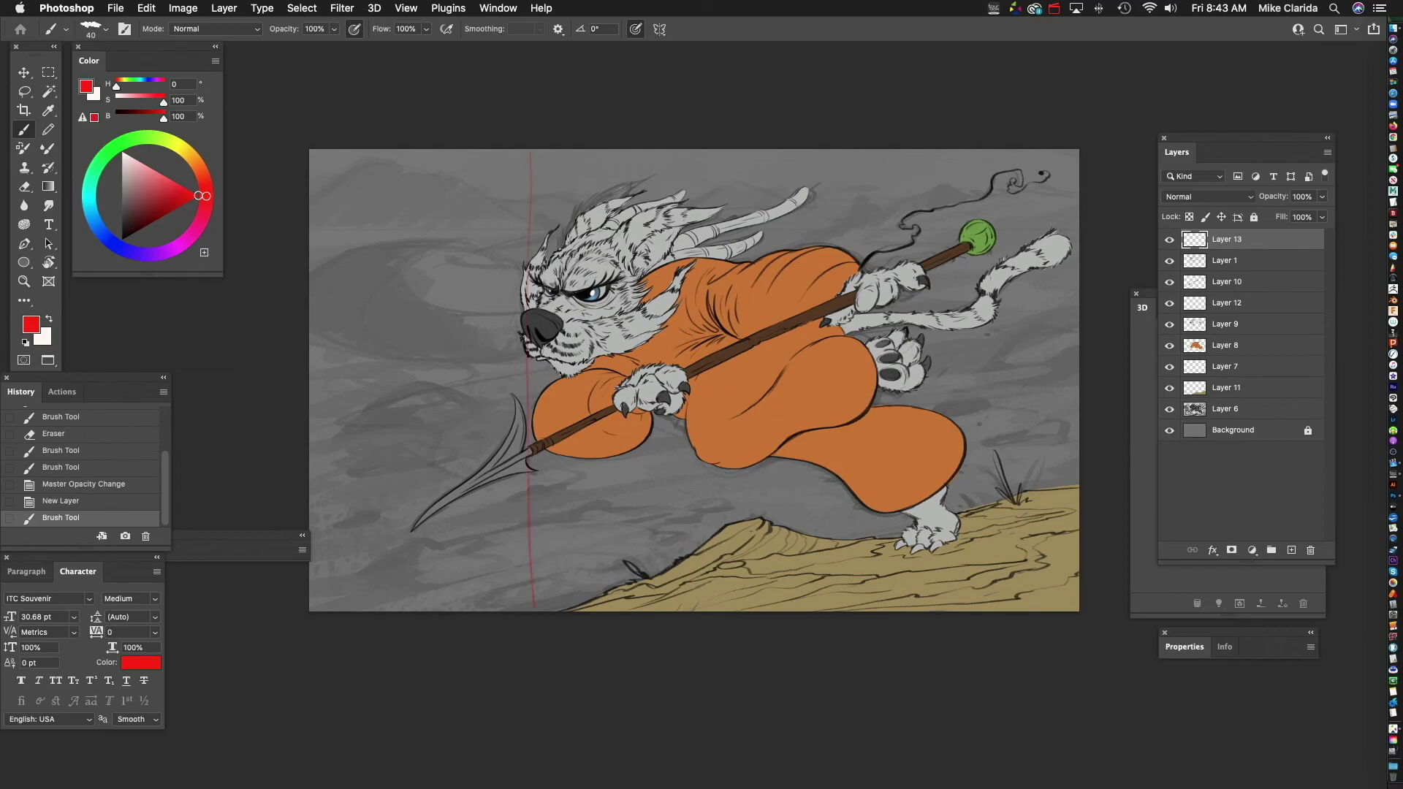
drag(838, 270, 838, 574)
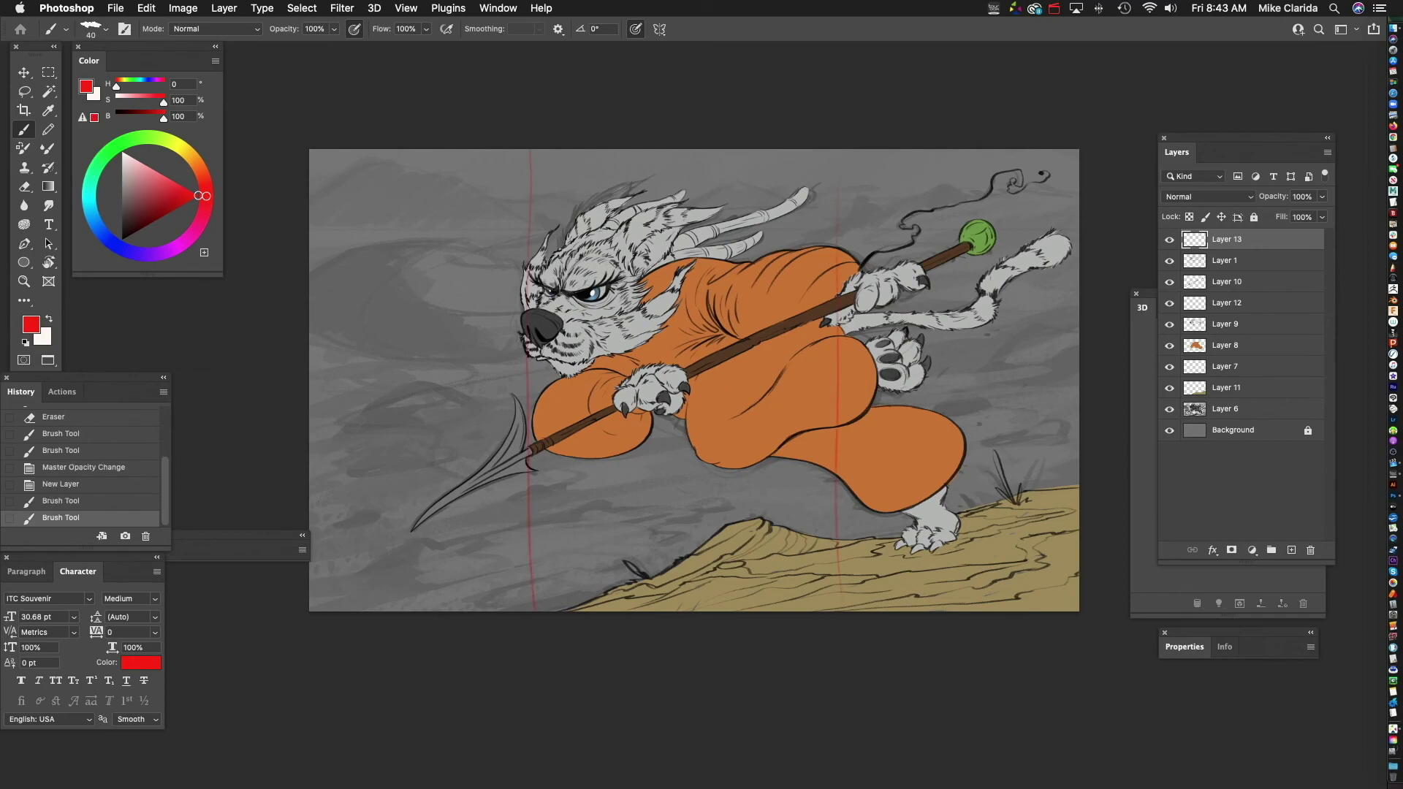
drag(734, 281, 1064, 290)
drag(398, 430, 1077, 436)
mouse_move(730, 410)
mouse_down()
mouse_move(667, 378)
mouse_move(622, 385)
mouse_move(729, 324)
mouse_up()
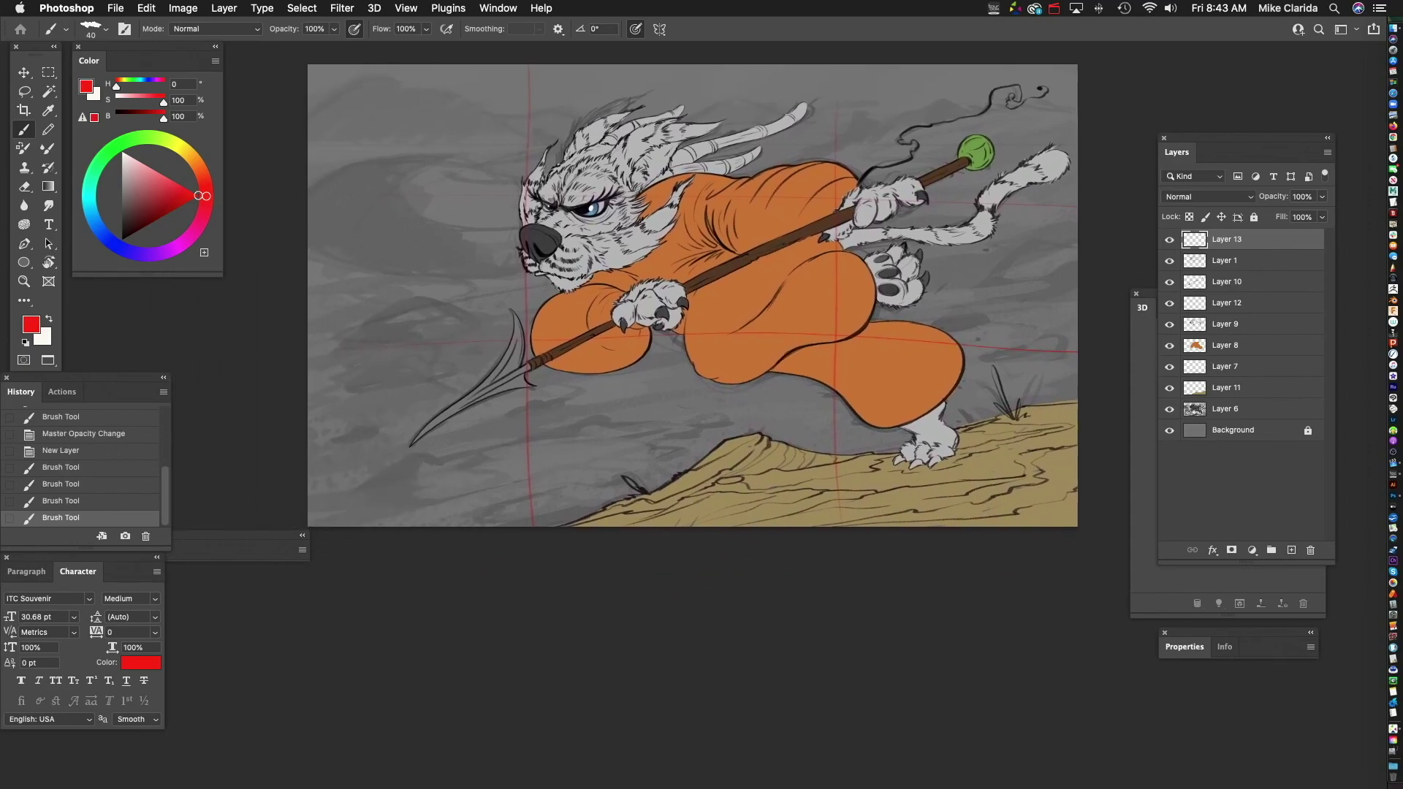
key(super+z)
drag(315, 340, 1077, 340)
mouse_move(731, 328)
mouse_down()
mouse_move(657, 354)
mouse_move(605, 426)
mouse_up()
scroll(613, 380, left, 5)
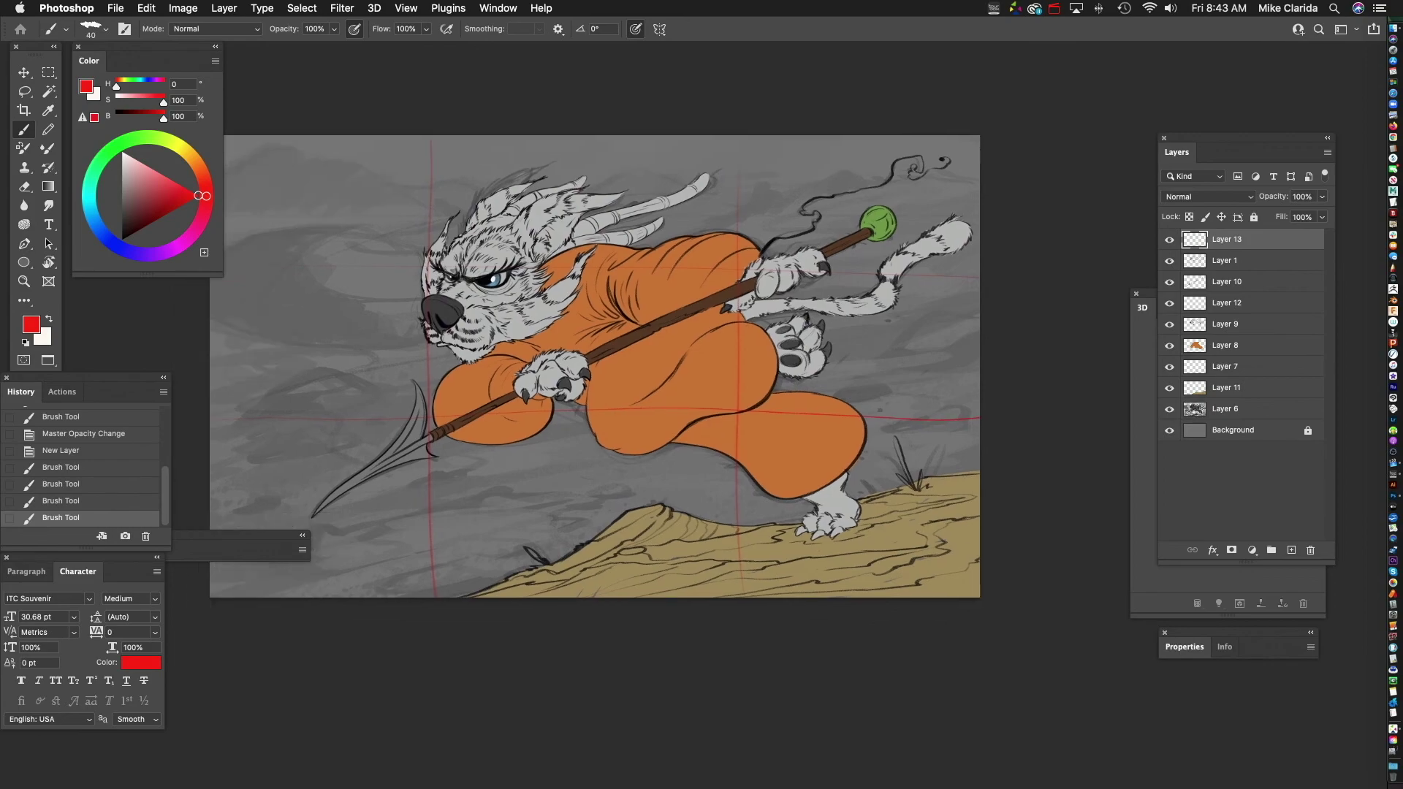
scroll(679, 388, up, 2)
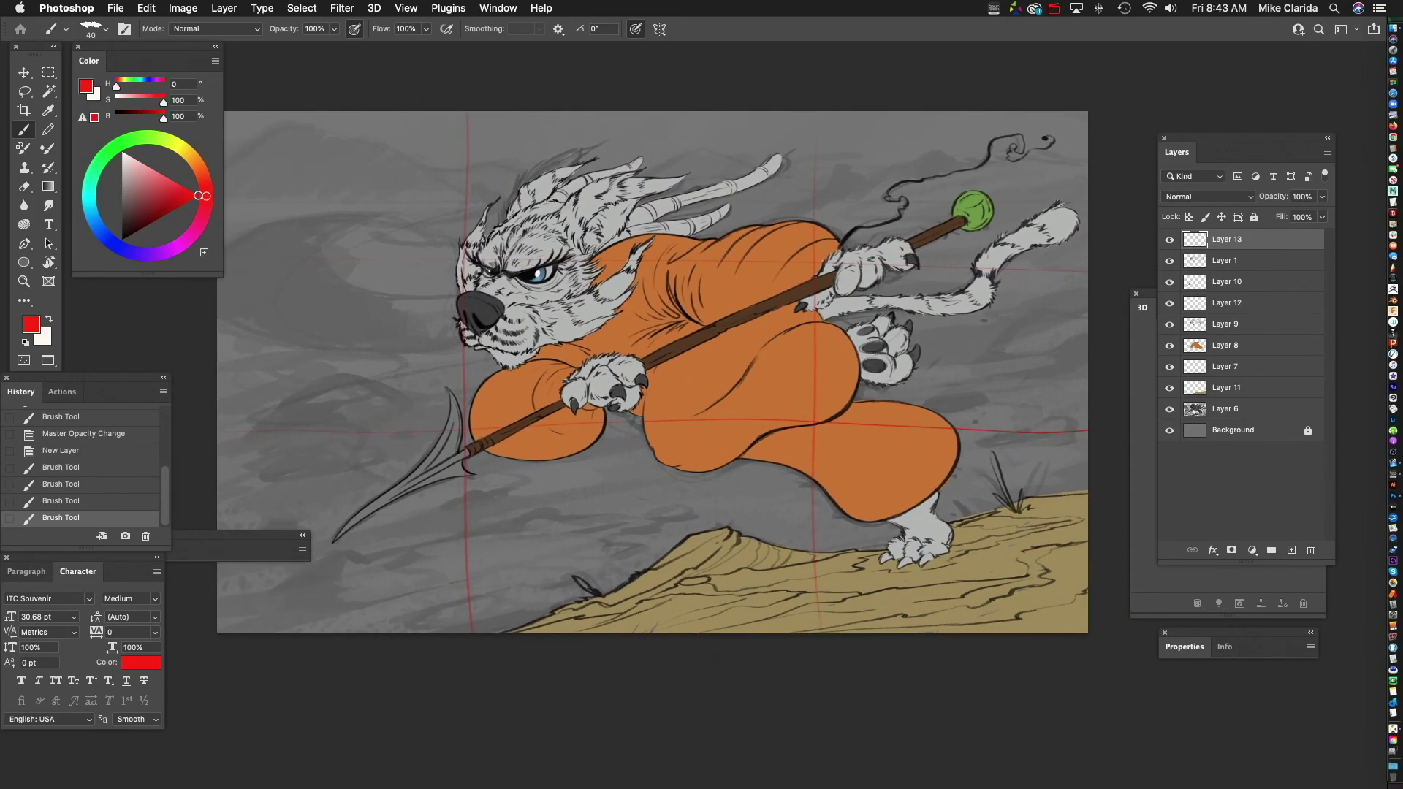
- Trace a bold red path from the face along the lower thirds line and up to the spear hand, circling both right-hand intersections
mouse_move(484, 333)
mouse_down()
mouse_move(478, 383)
mouse_move(828, 398)
mouse_move(816, 259)
mouse_up()
scroll(613, 358, right, 5)
mouse_move(701, 387)
mouse_down()
mouse_move(715, 415)
mouse_move(699, 401)
mouse_up()
drag(724, 216, 715, 251)
drag(701, 307, 771, 328)
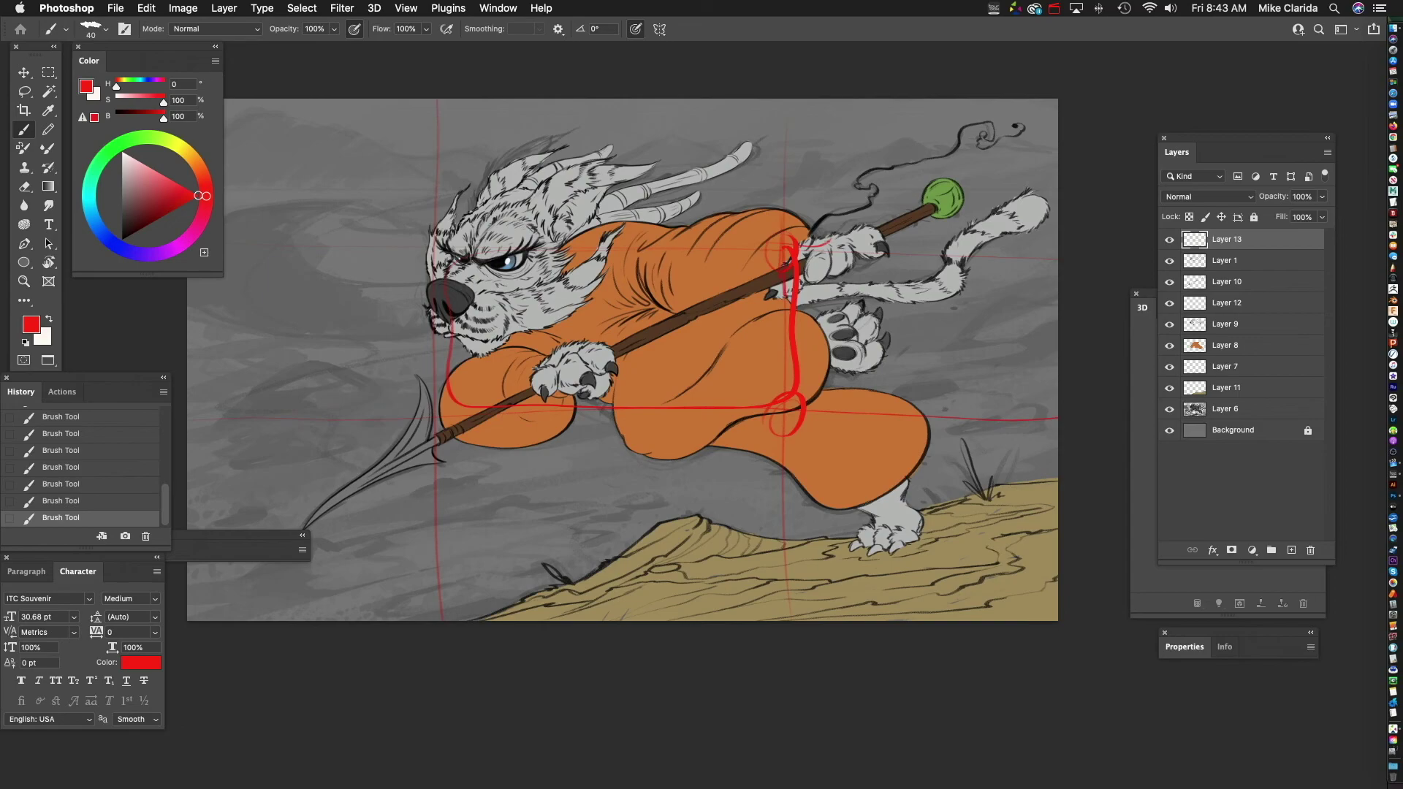
- Draw a large red circle around the upper-right thirds intersection, enclosing the shoulder and rear spear hand
scroll(630, 360, left, 2)
scroll(630, 360, up, 1)
mouse_move(877, 219)
mouse_down()
mouse_move(870, 189)
mouse_move(824, 189)
mouse_up()
scroll(824, 189, down, 3)
scroll(824, 189, left, 3)
scroll(667, 342, up, 2)
scroll(667, 342, right, 1)
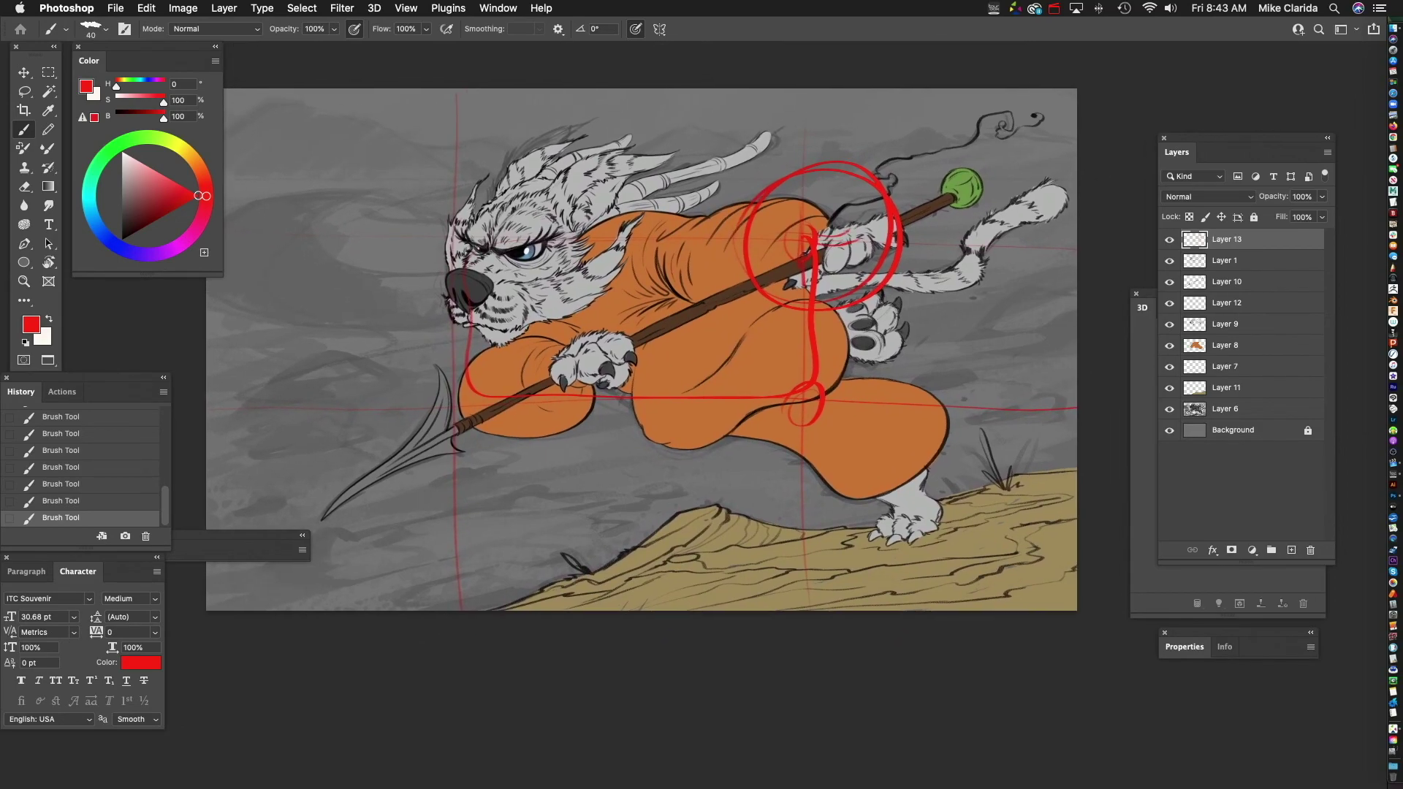
- Draw a red circle around the creature's face at the upper-left thirds intersection
mouse_move(534, 298)
mouse_down()
mouse_move(532, 164)
mouse_move(457, 211)
mouse_move(451, 278)
mouse_up()
scroll(666, 342, left, 1)
scroll(666, 342, right, 2)
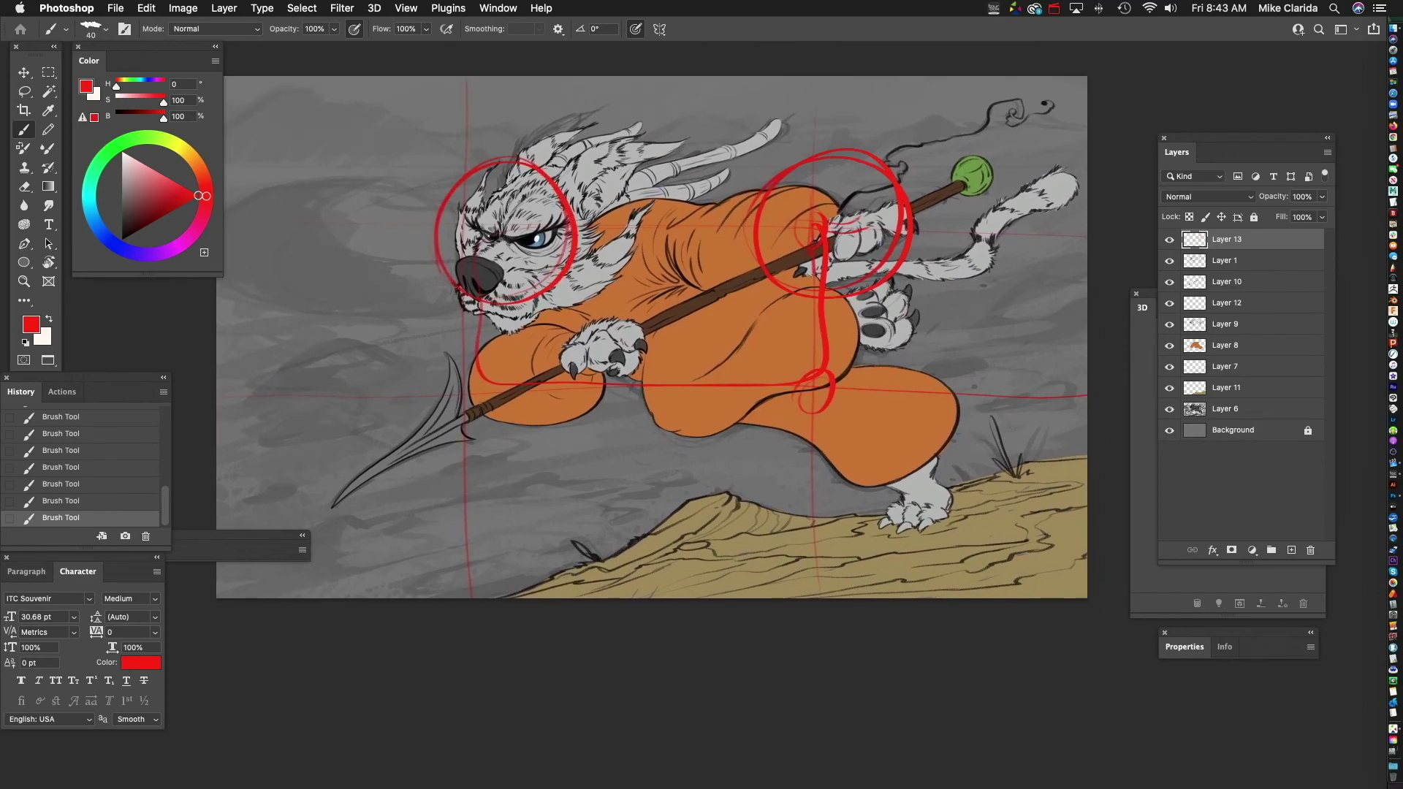
scroll(650, 336, right, 5)
scroll(650, 336, down, 1)
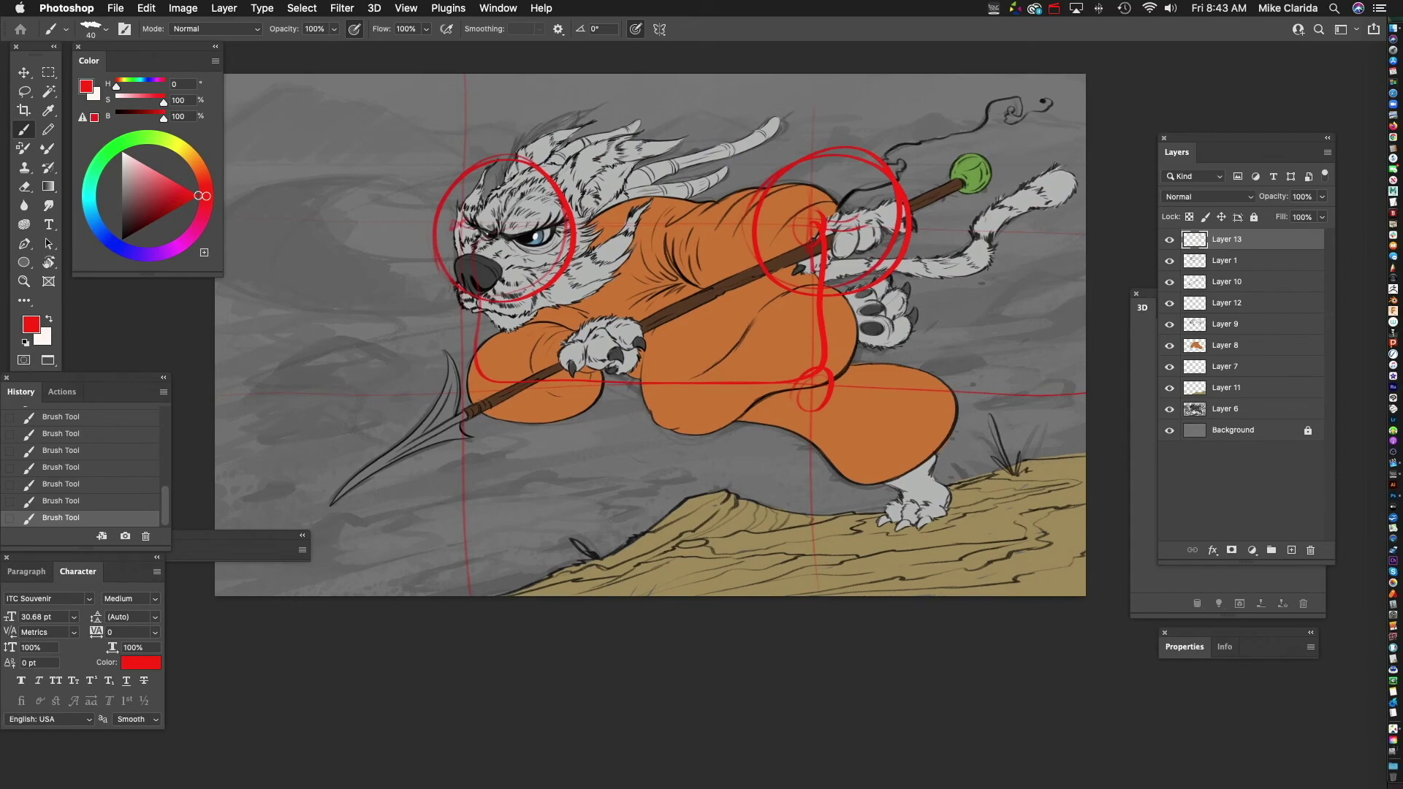
- Sweep a large red arc around the creature's rear lower leg and planted foot
drag(652, 409, 710, 349)
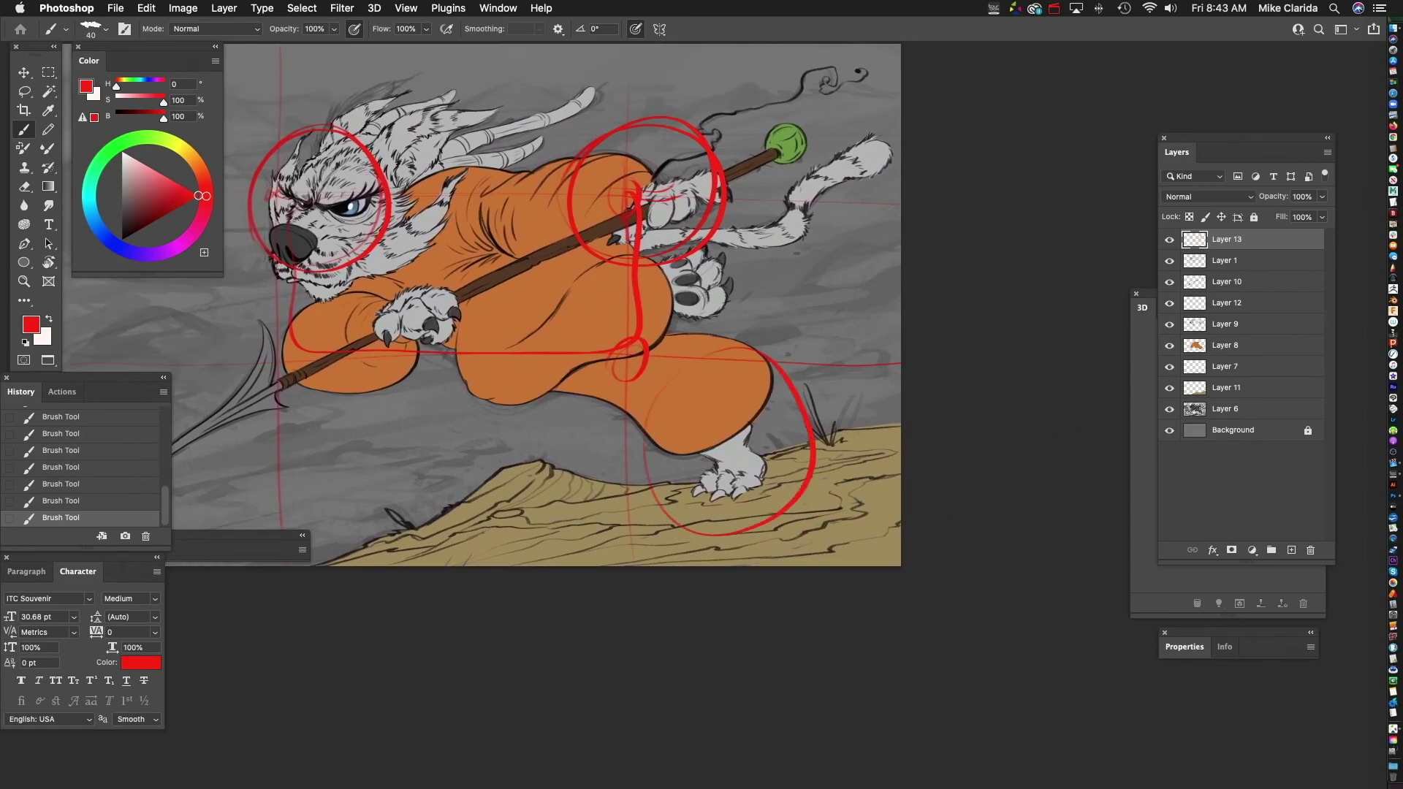
scroll(650, 336, down, 3)
scroll(650, 336, left, 2)
scroll(628, 292, down, 4)
scroll(629, 292, up, 1)
drag(664, 348, 687, 349)
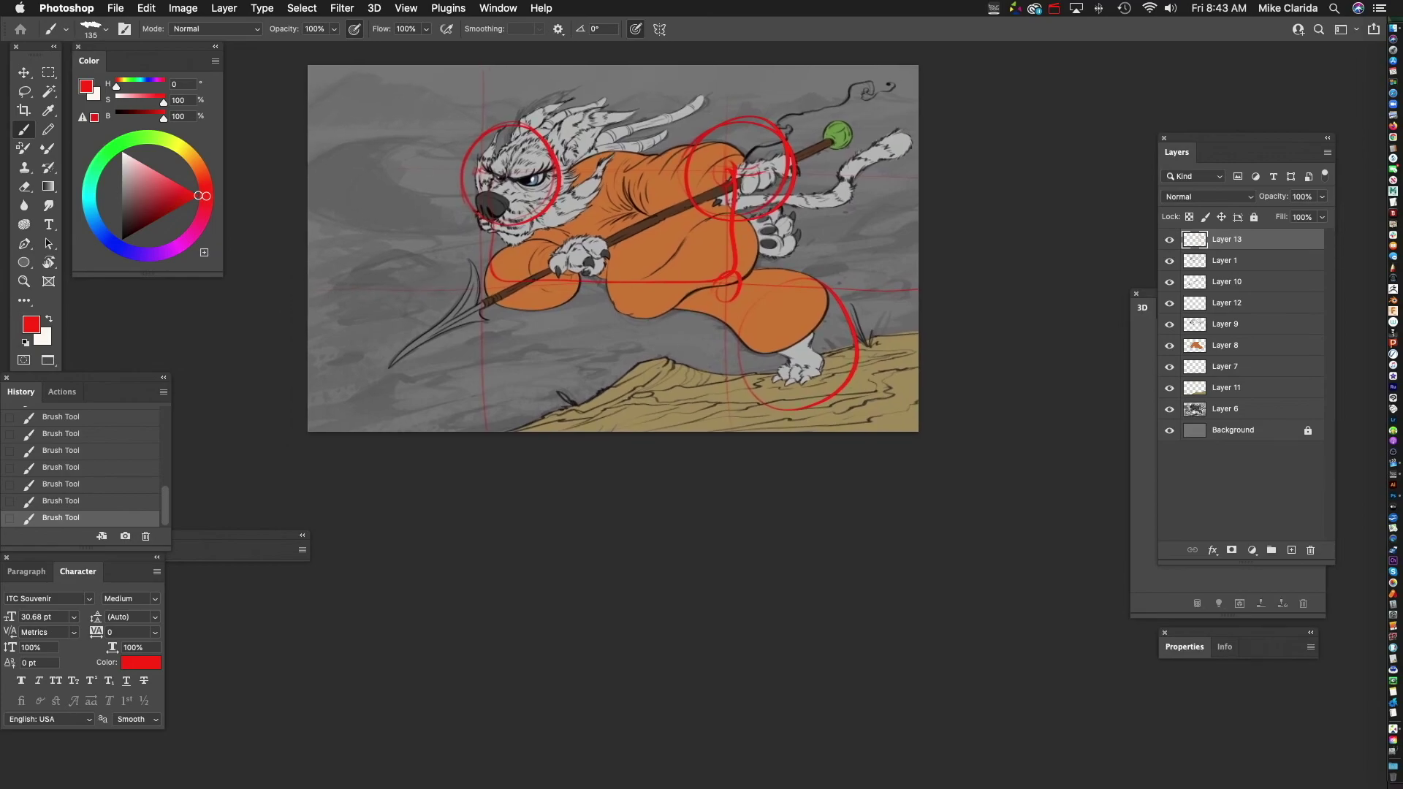
- With the brush at size 135, trace a bold red curve along the ground's upper edge and circle the planted foot
scroll(596, 276, up, 2)
scroll(596, 276, right, 1)
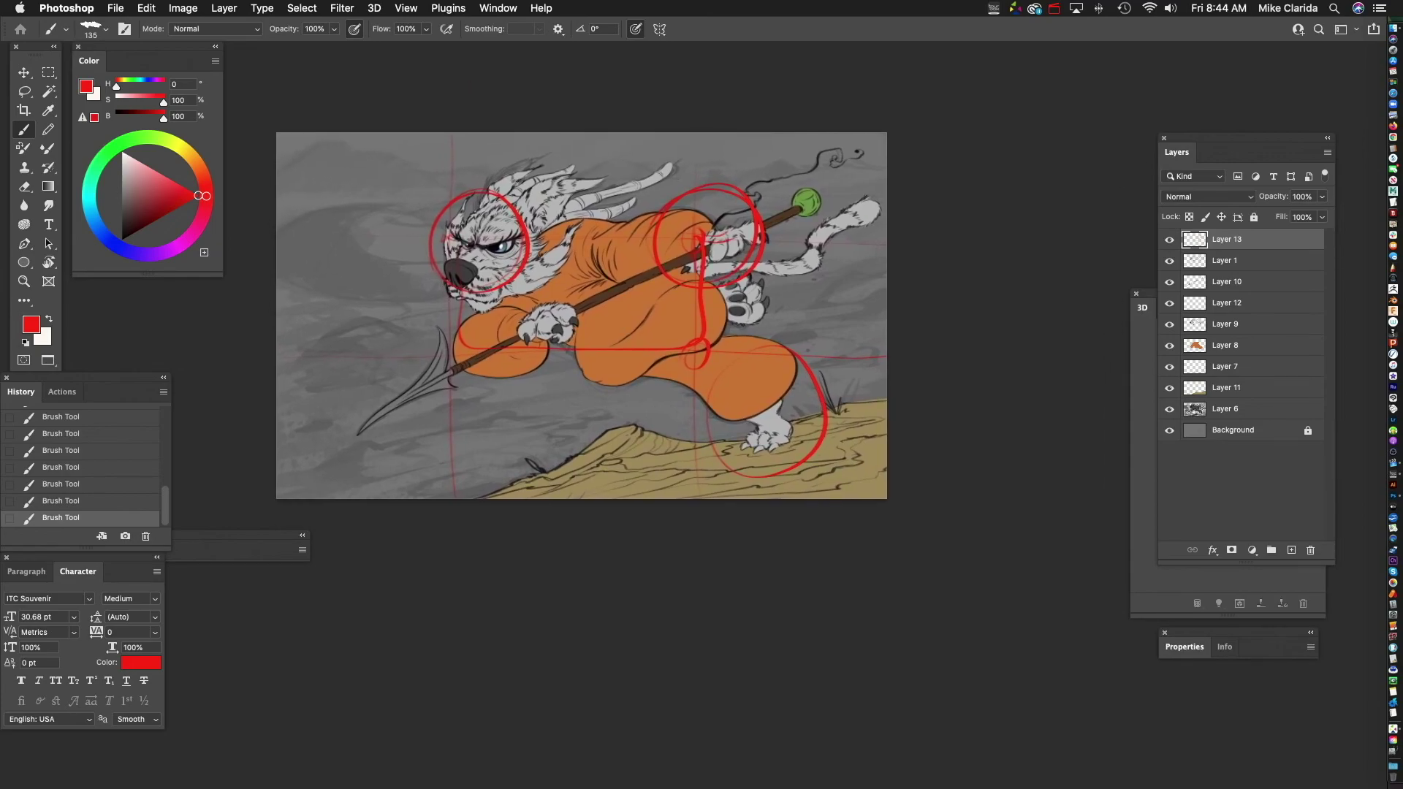
mouse_move(886, 397)
mouse_down()
mouse_move(567, 458)
mouse_move(870, 406)
mouse_move(646, 437)
mouse_move(511, 485)
mouse_up()
drag(581, 315, 592, 323)
scroll(595, 340, up, 1)
scroll(596, 340, left, 1)
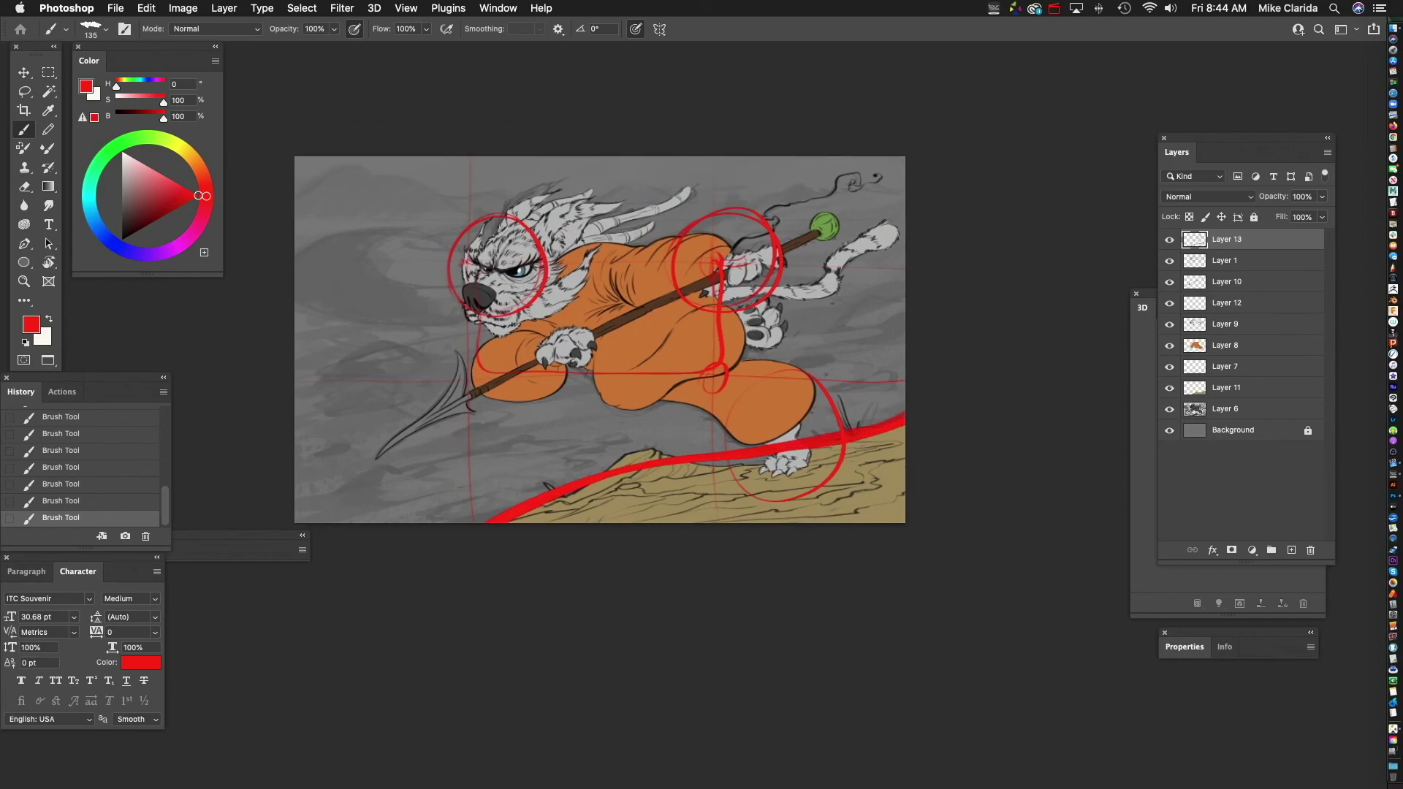
mouse_move(817, 417)
mouse_down()
mouse_move(820, 477)
mouse_move(818, 438)
mouse_up()
scroll(613, 349, up, 1)
scroll(614, 349, left, 1)
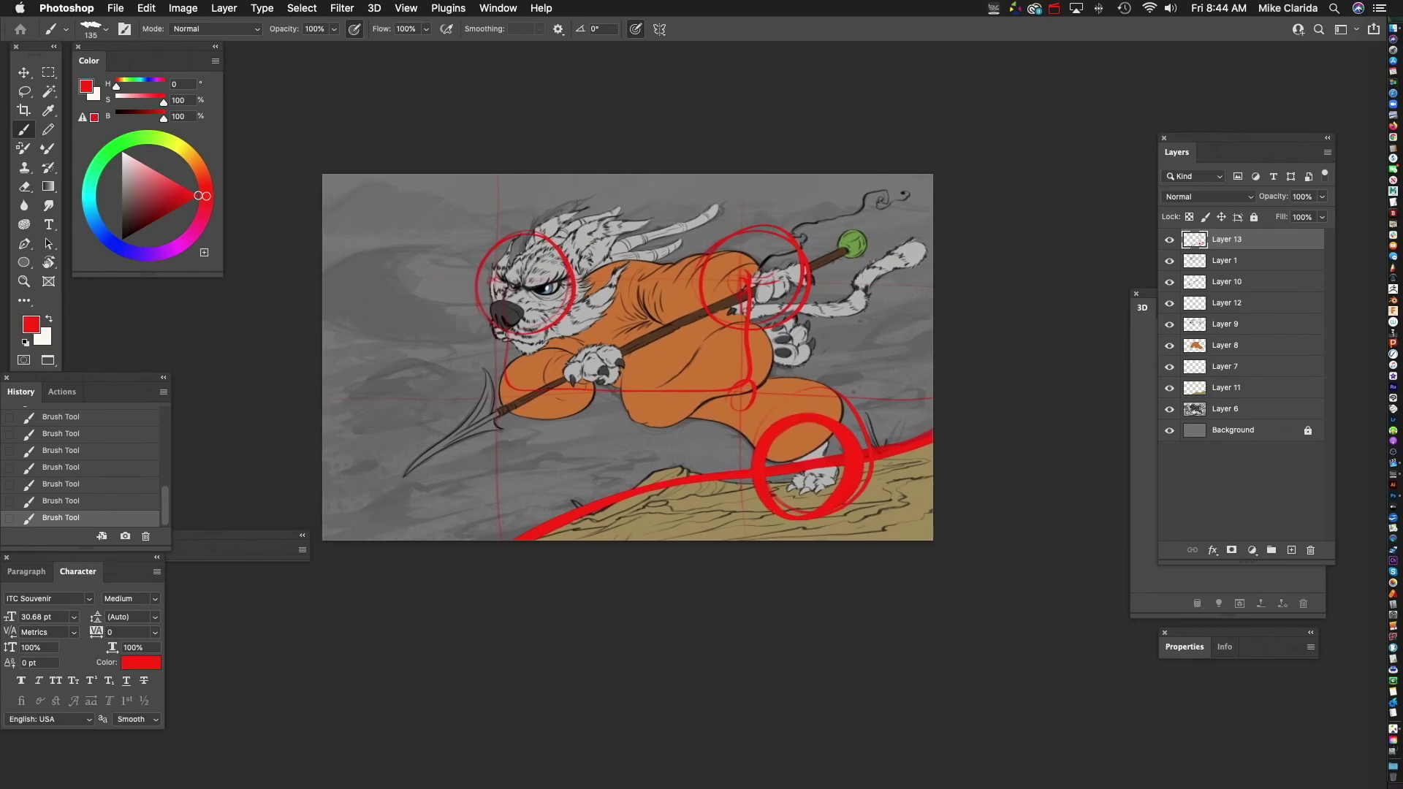
scroll(628, 358, up, 1)
scroll(628, 357, left, 2)
- Draw a curved red arrow from the planted foot through the body and past the face into the open background
mouse_move(877, 468)
mouse_down()
mouse_move(563, 311)
mouse_move(447, 312)
mouse_move(529, 354)
mouse_up()
scroll(628, 365, right, 2)
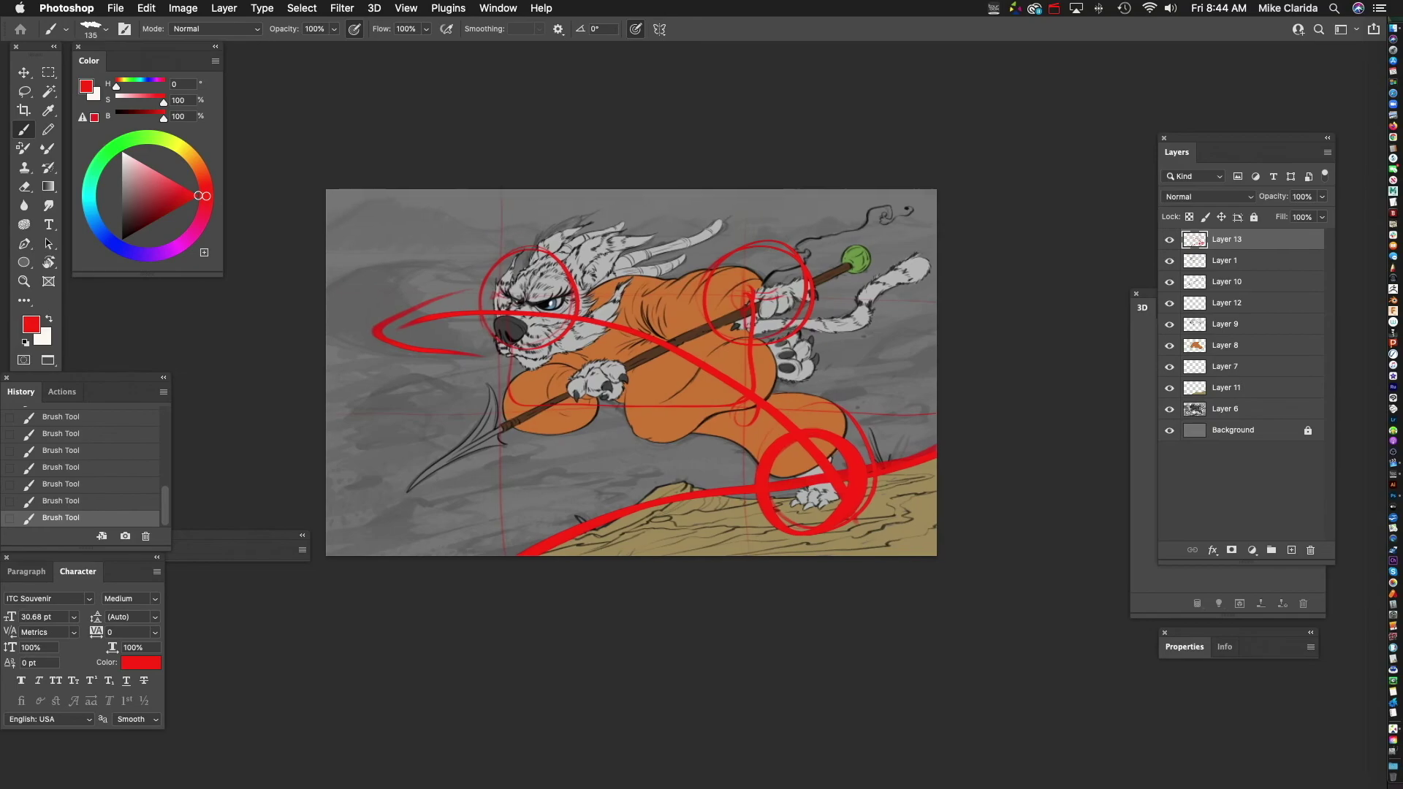
scroll(746, 417, up, 4)
scroll(745, 416, left, 4)
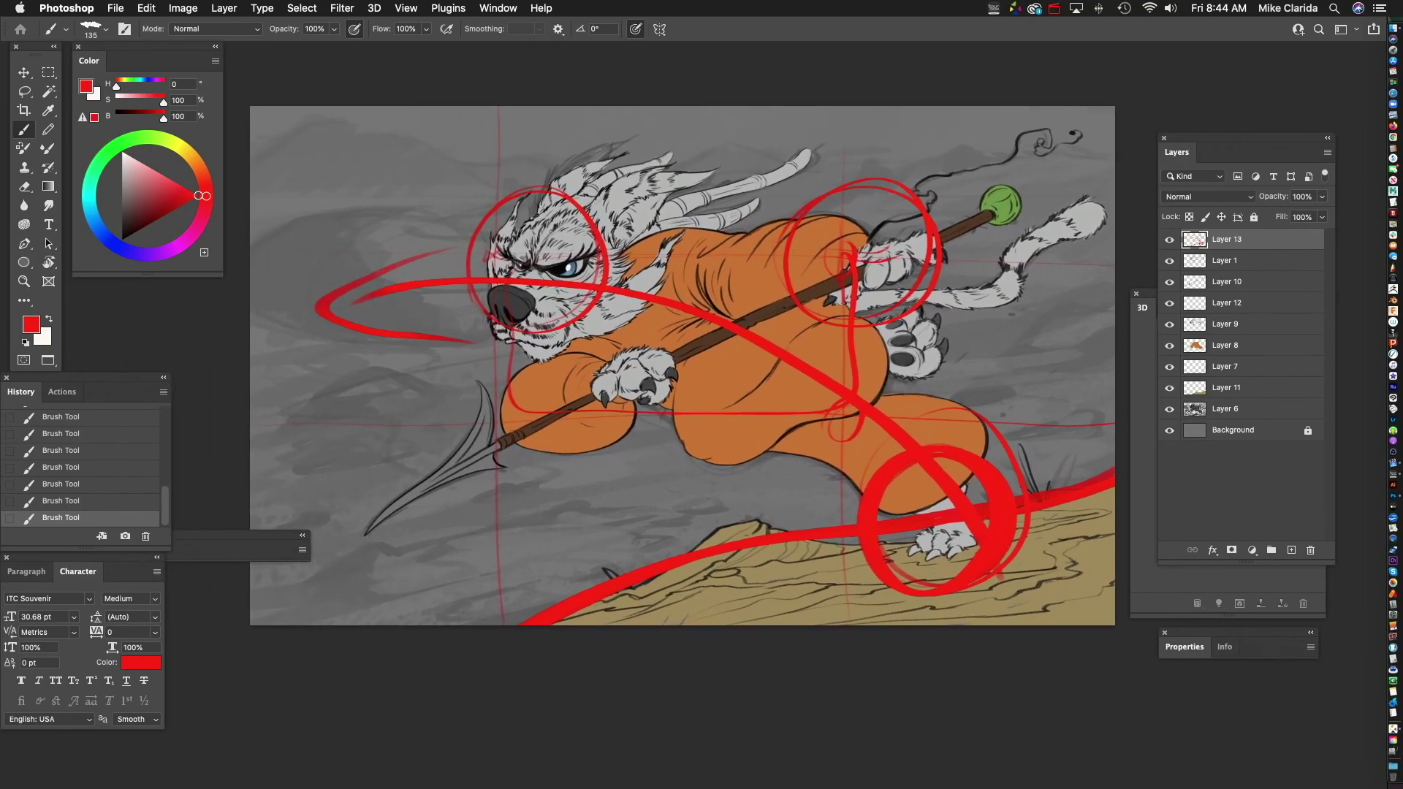
scroll(683, 365, down, 1)
scroll(682, 365, left, 2)
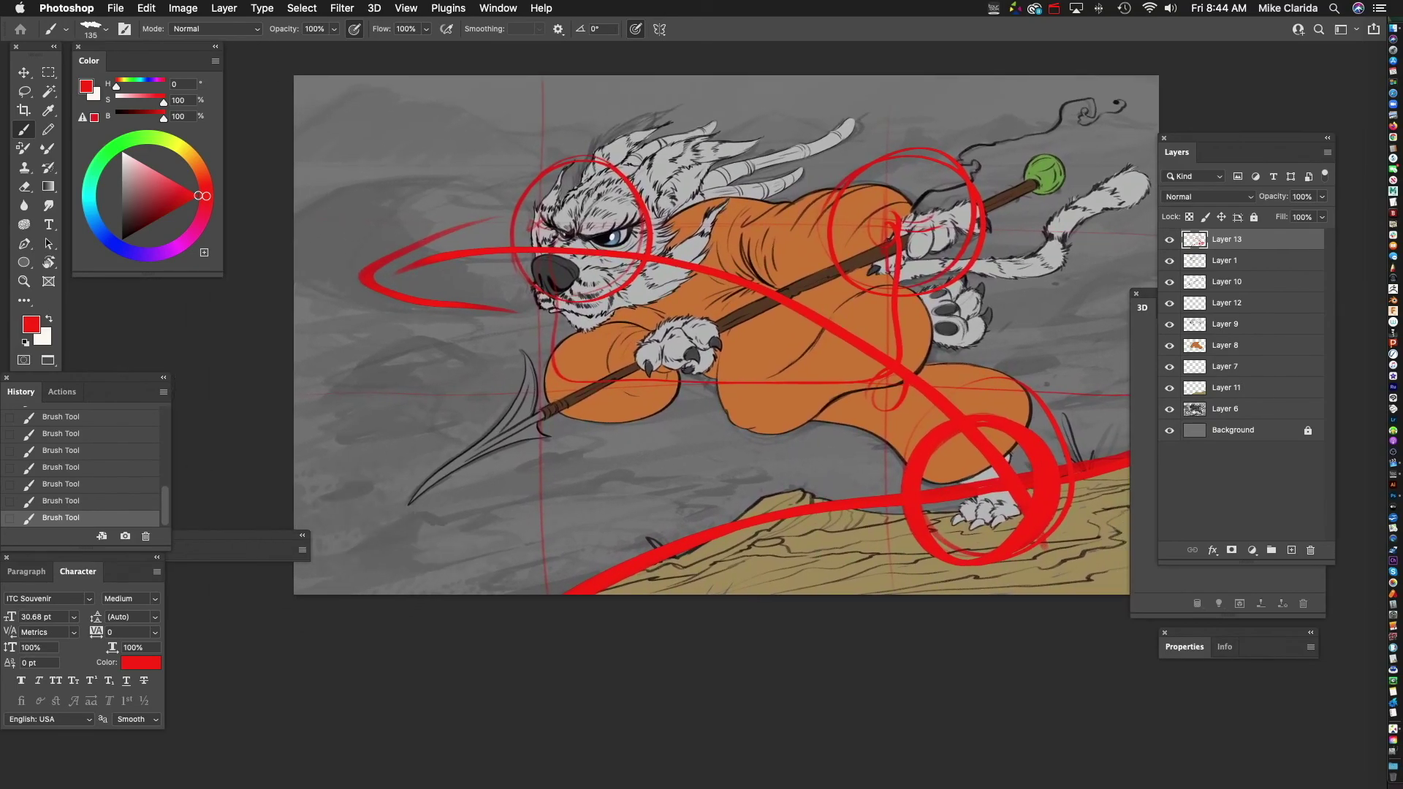
- Delete the layer holding the red composition markings and add a new empty layer above Layer 1
click(1310, 550)
scroll(719, 336, right, 1)
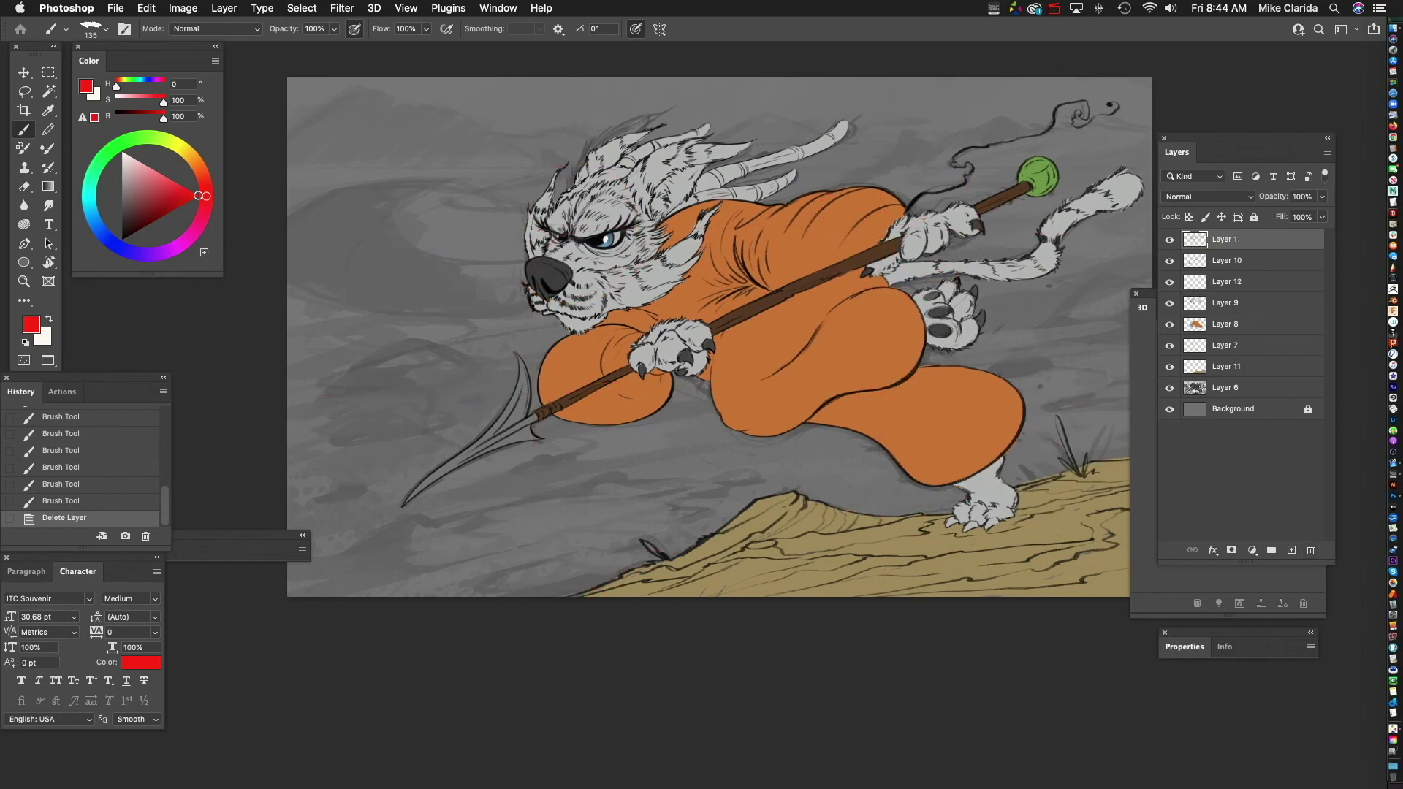
scroll(720, 358, right, 3)
scroll(719, 359, up, 1)
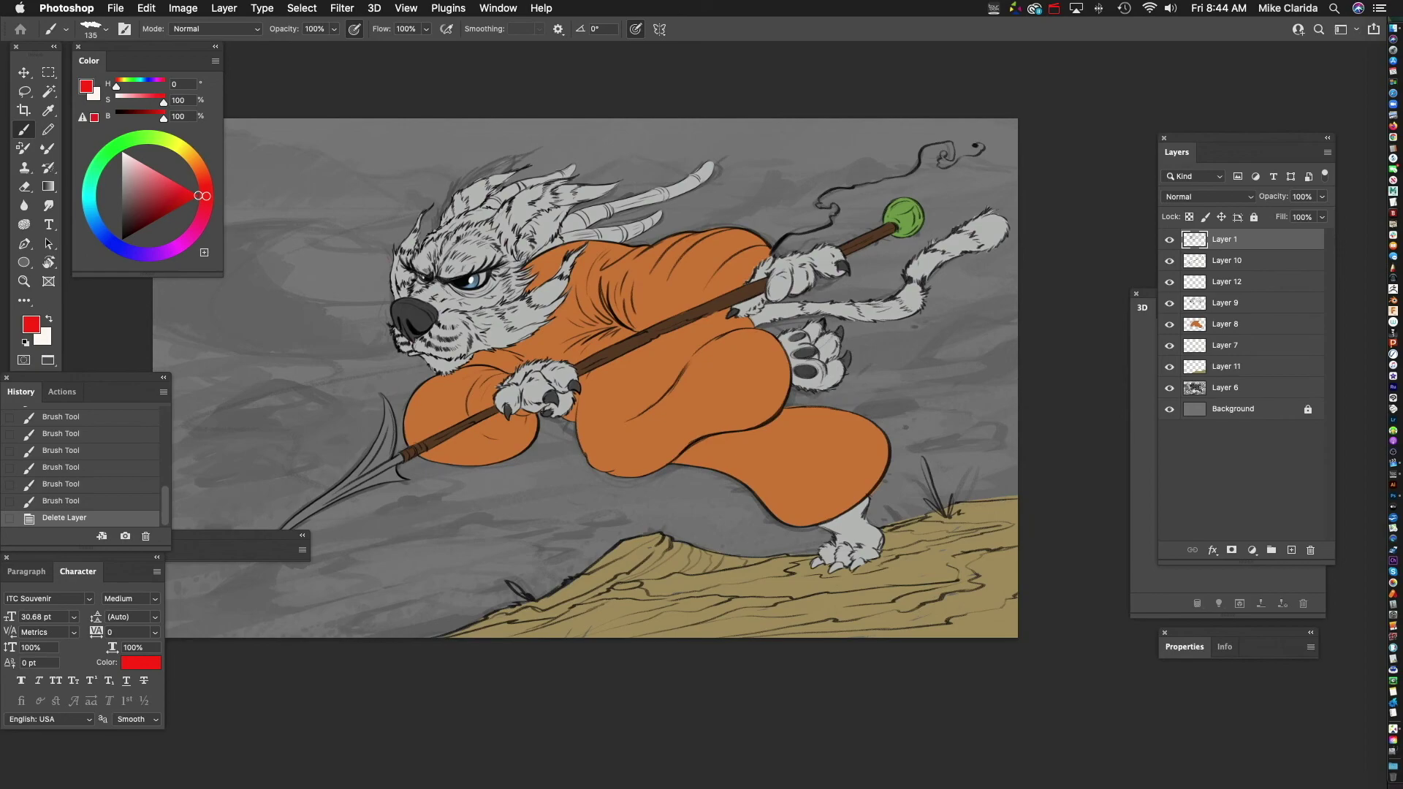
key(super+shift+alt+n)
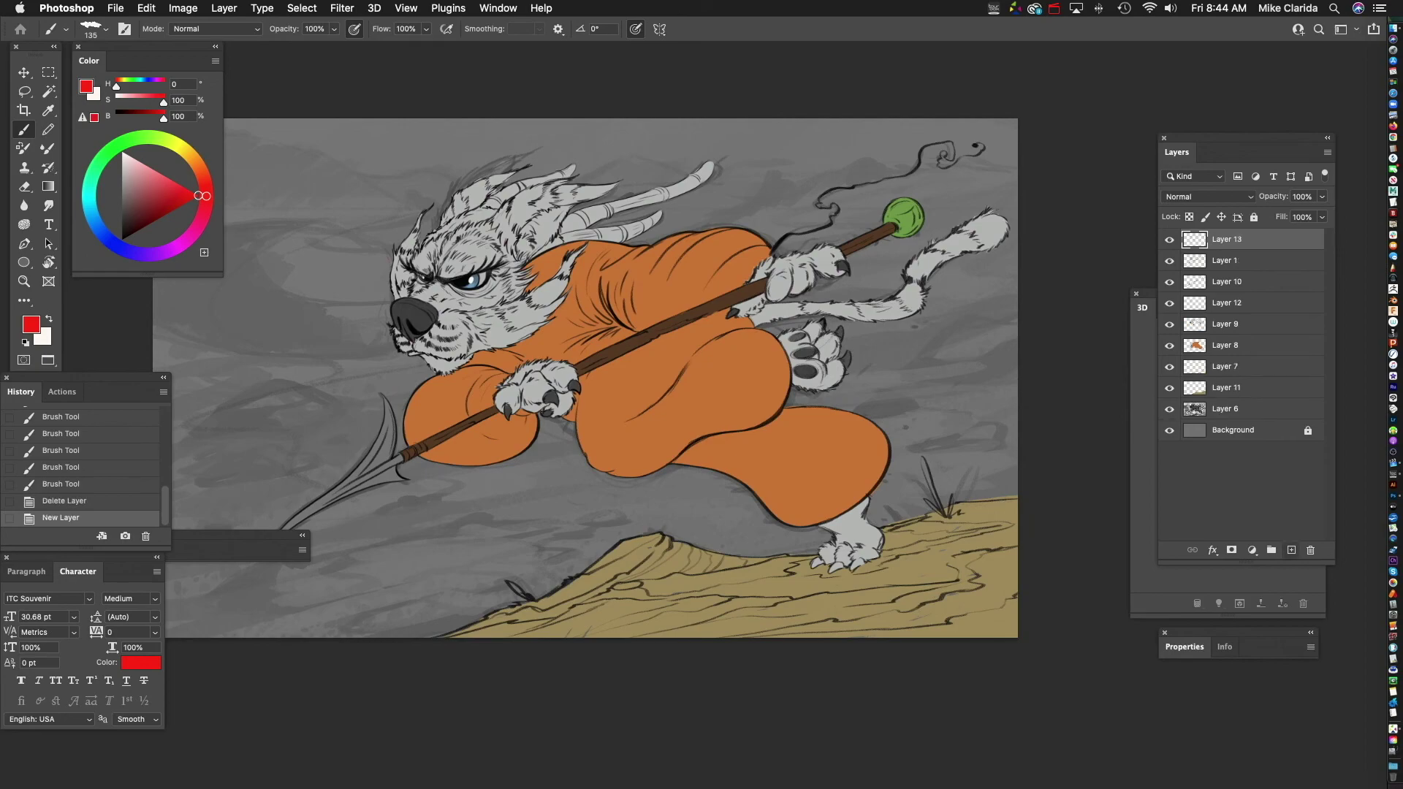
- Draw two sweeping red curves through the background in front of the creature, with the thicker one crossing the base of the spearhead
scroll(698, 397, down, 2)
scroll(698, 397, up, 3)
drag(698, 397, 797, 383)
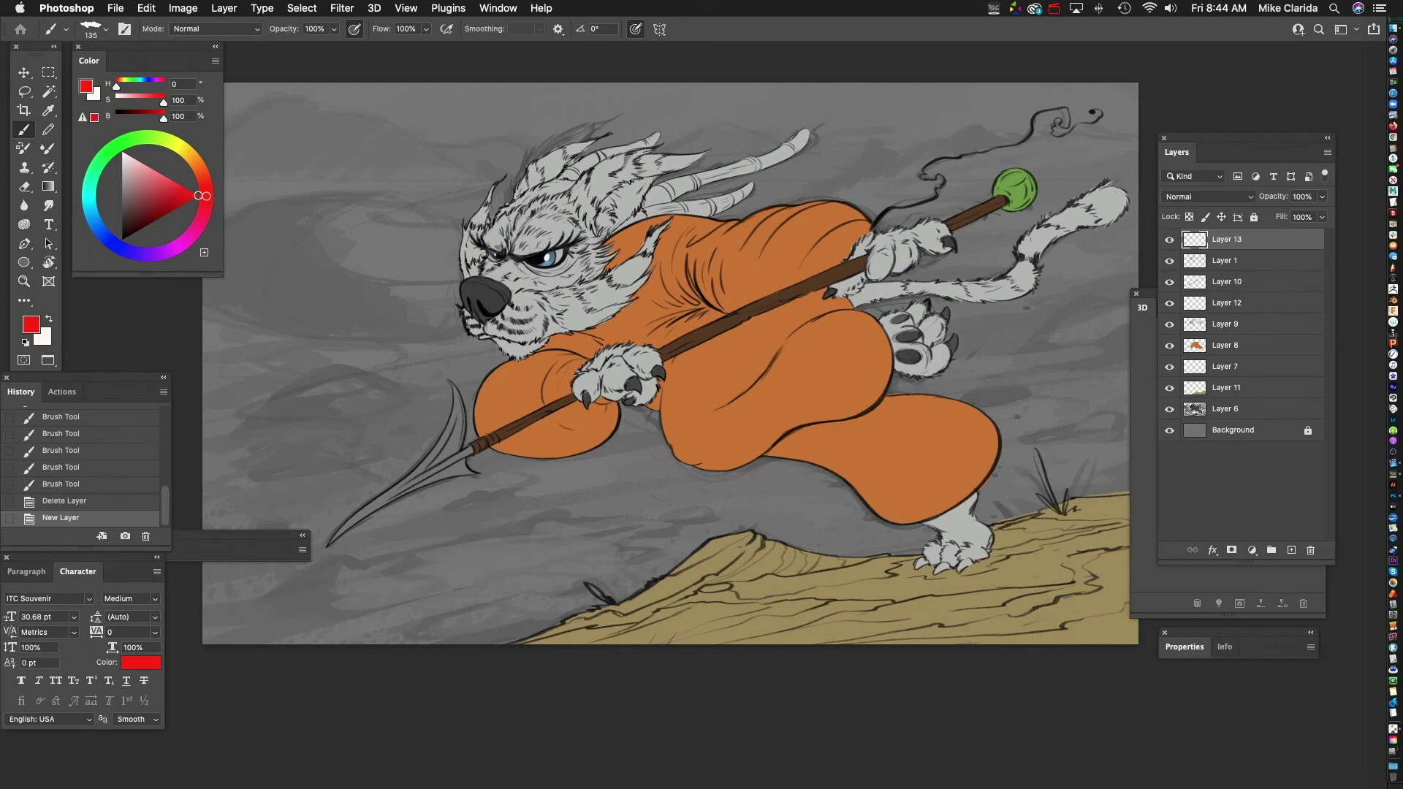
drag(670, 363, 693, 344)
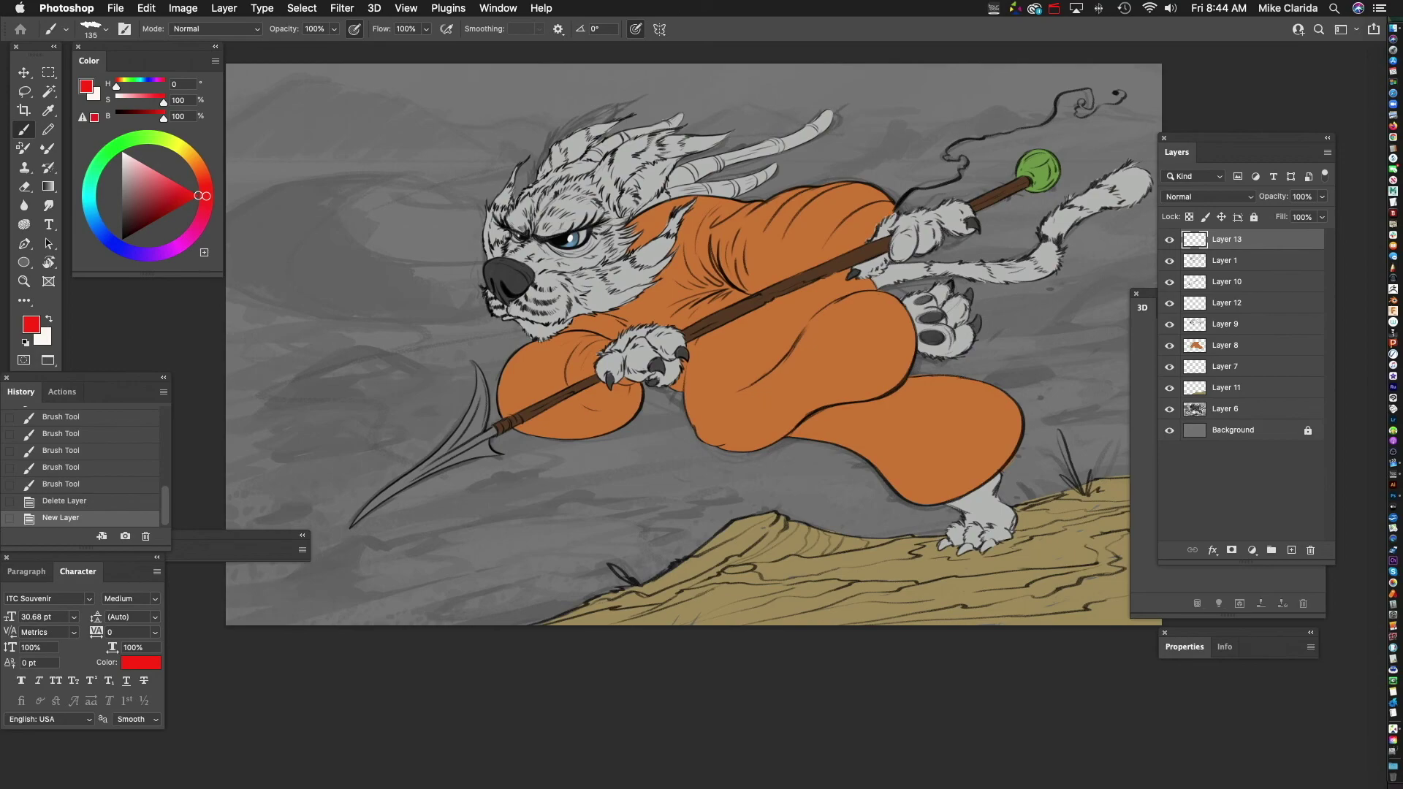
scroll(730, 357, right, 3)
scroll(729, 356, down, 2)
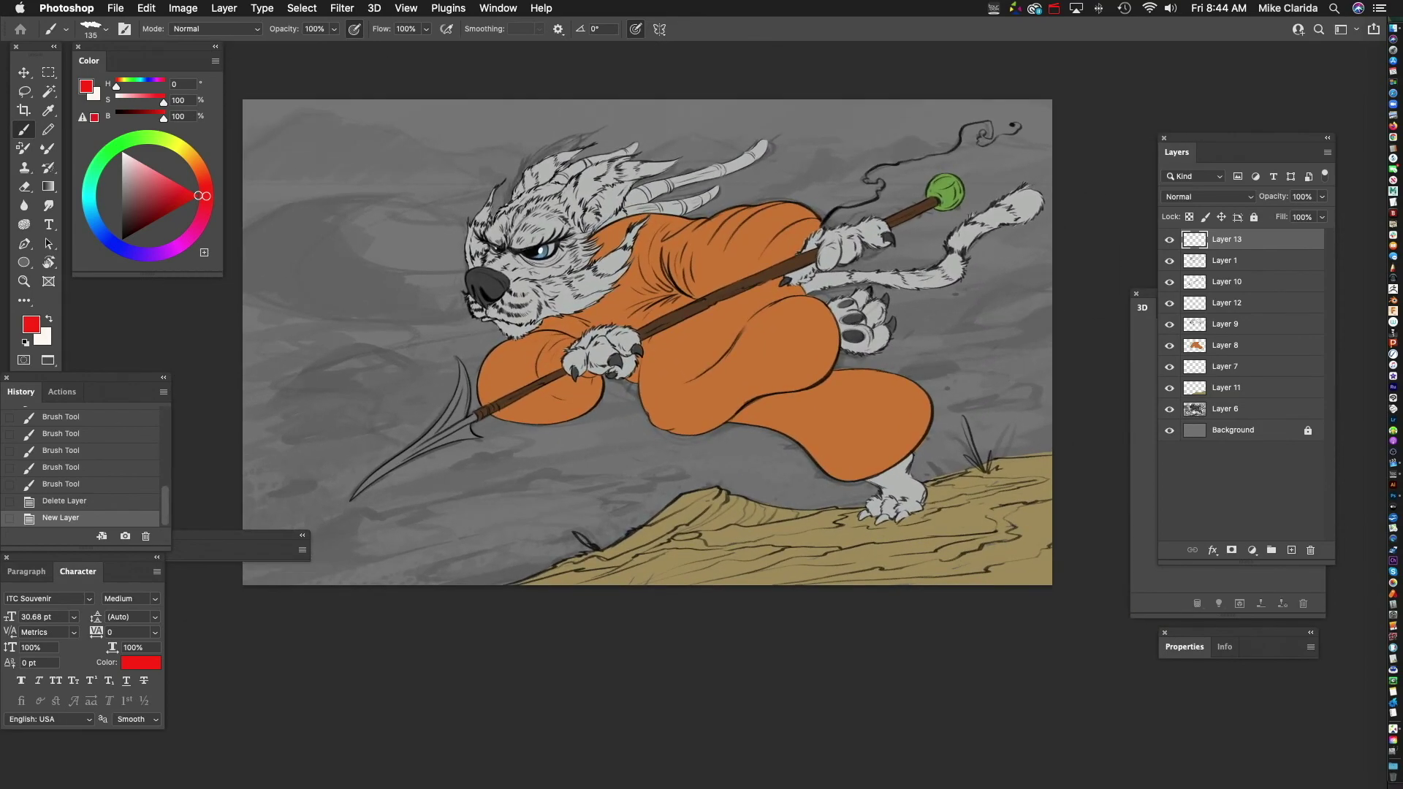
mouse_move(499, 493)
mouse_down()
mouse_move(351, 252)
mouse_move(245, 314)
mouse_up()
drag(541, 583, 399, 314)
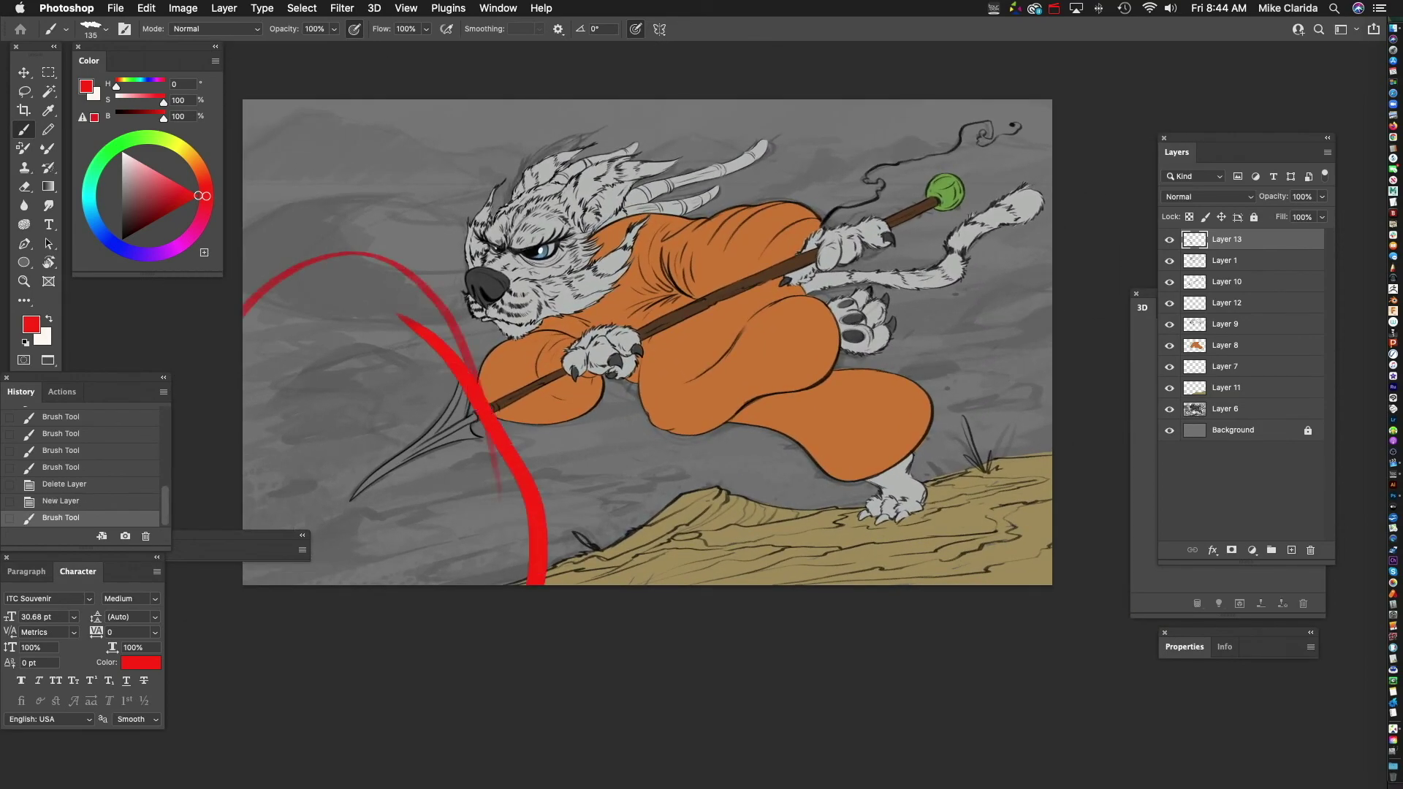
drag(647, 342, 660, 338)
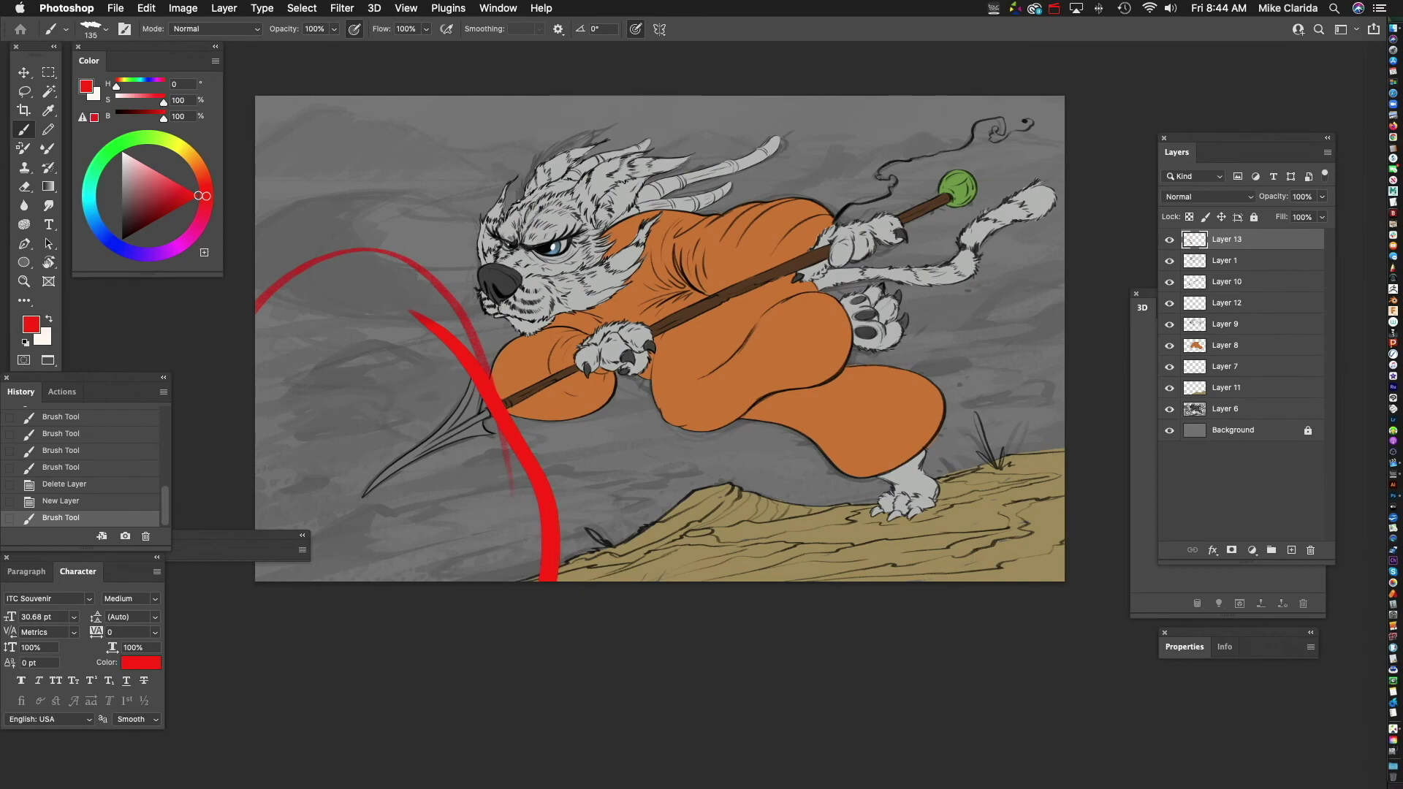
- Mark over the spearhead with red strokes running toward its tip, and undo the last stroke
scroll(694, 329, down, 3)
scroll(694, 328, left, 4)
mouse_move(542, 329)
mouse_down()
mouse_move(421, 451)
mouse_move(468, 400)
mouse_up()
drag(561, 357, 447, 424)
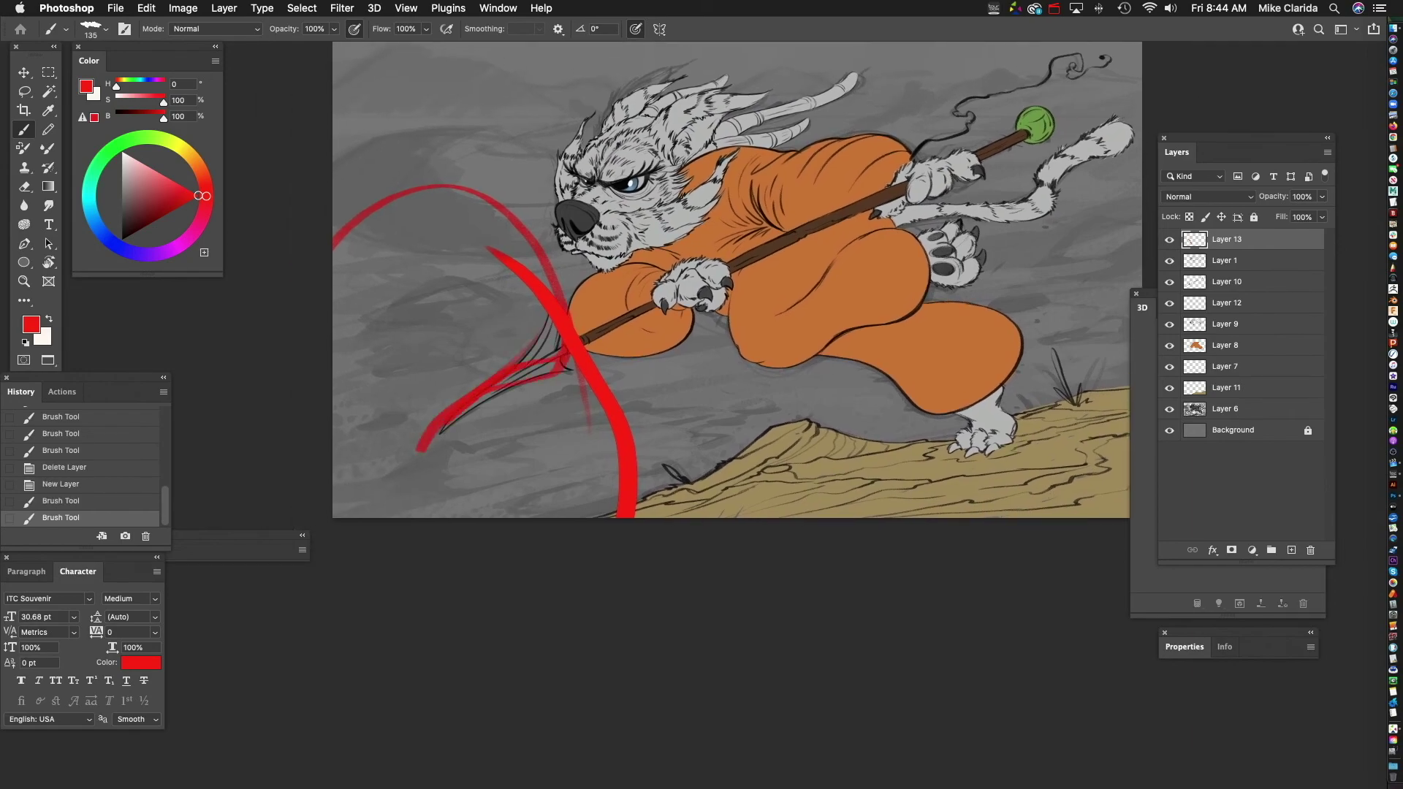
drag(532, 333, 543, 381)
key(super+z)
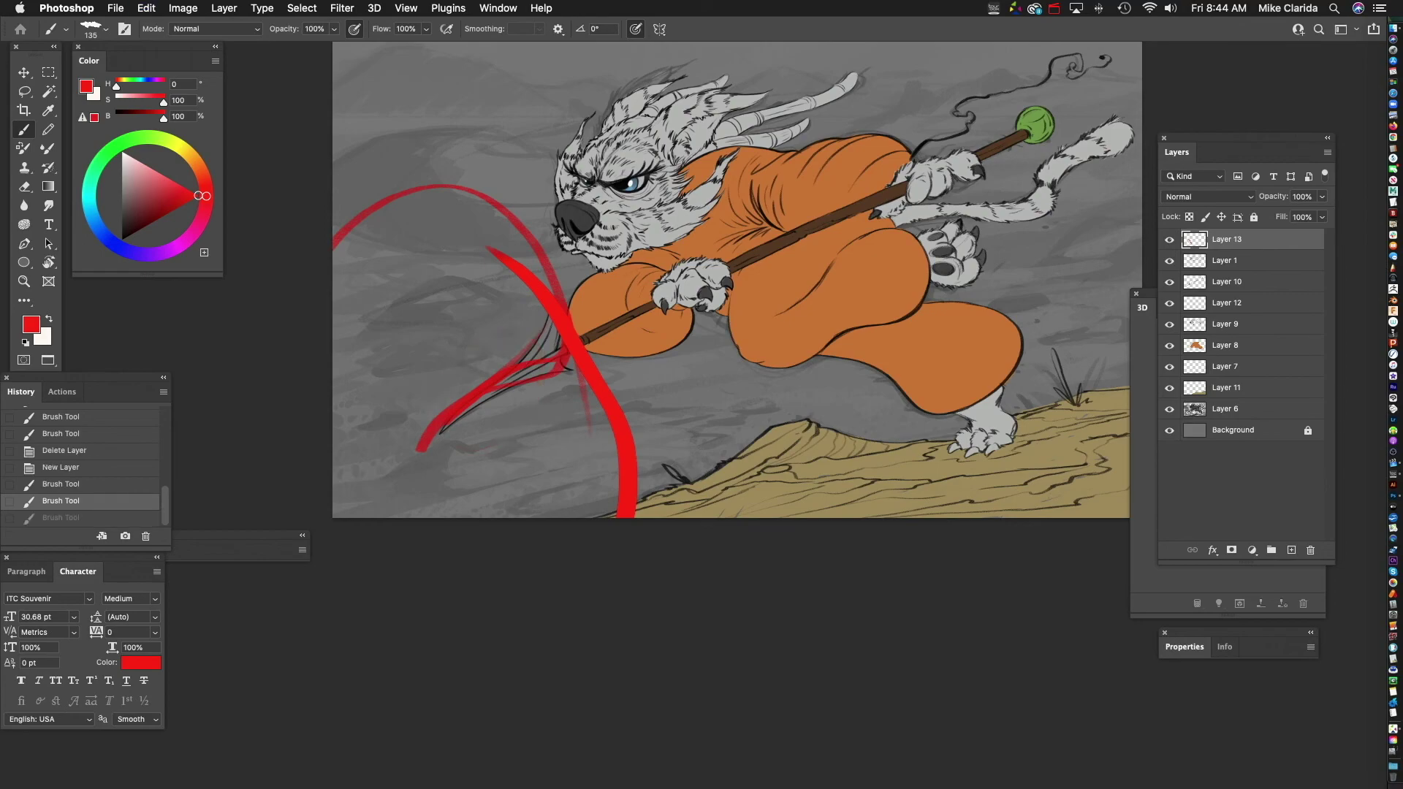
- Delete the marked-up layer and add a fresh empty layer above Layer 1
key(Delete)
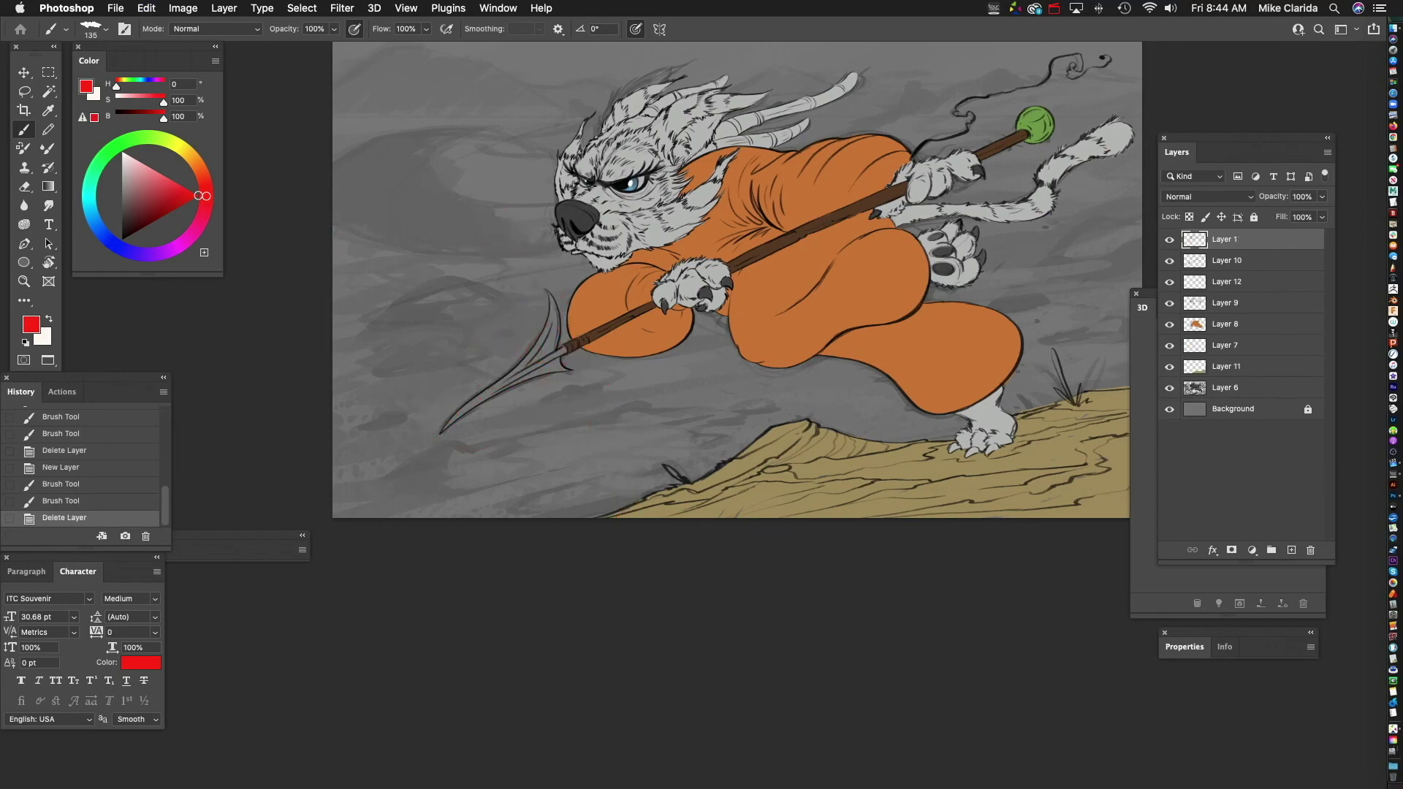
click(1292, 550)
drag(658, 307, 669, 283)
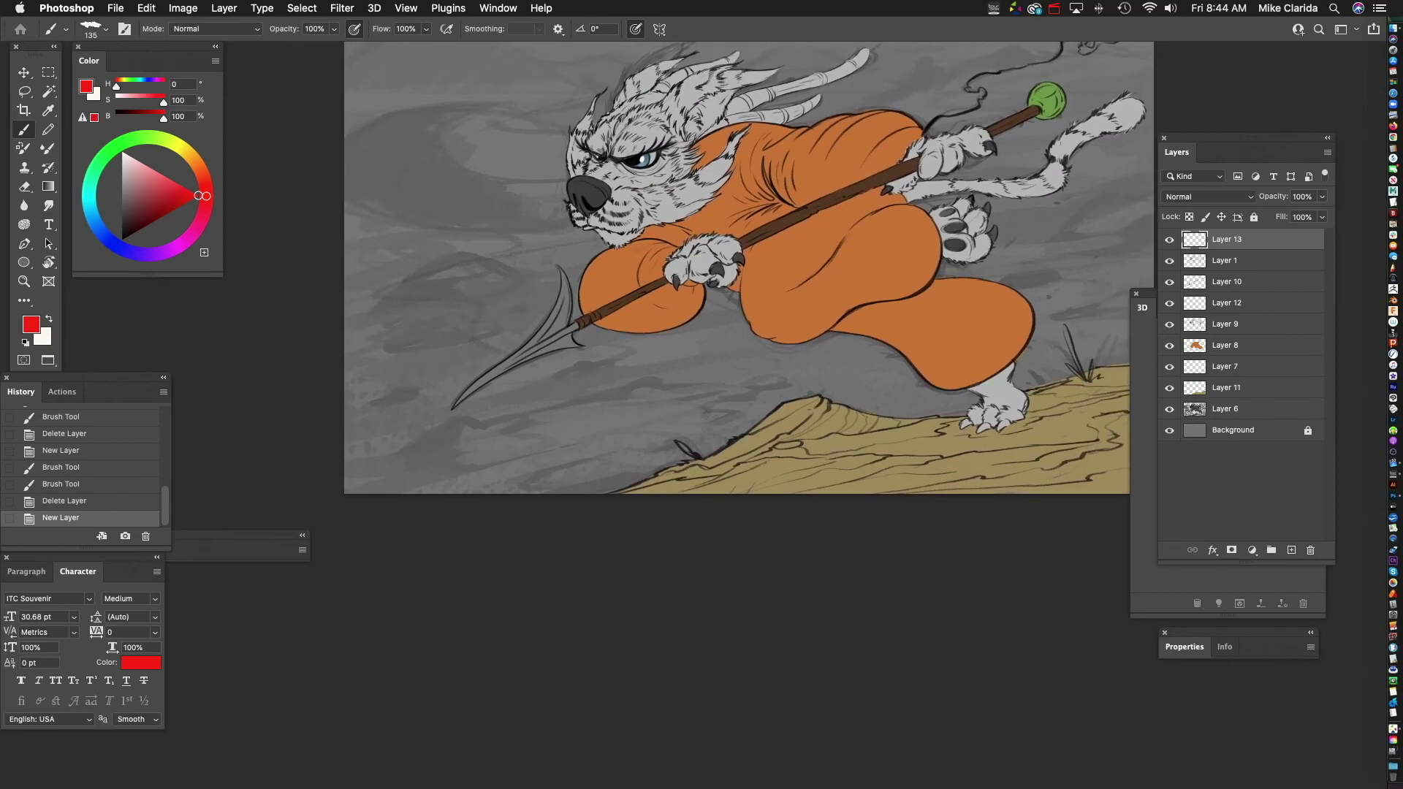
- Sketch a jagged red outline in the background below the spear tip, undoing the stray strokes
drag(385, 302, 348, 405)
key(ctrl+z)
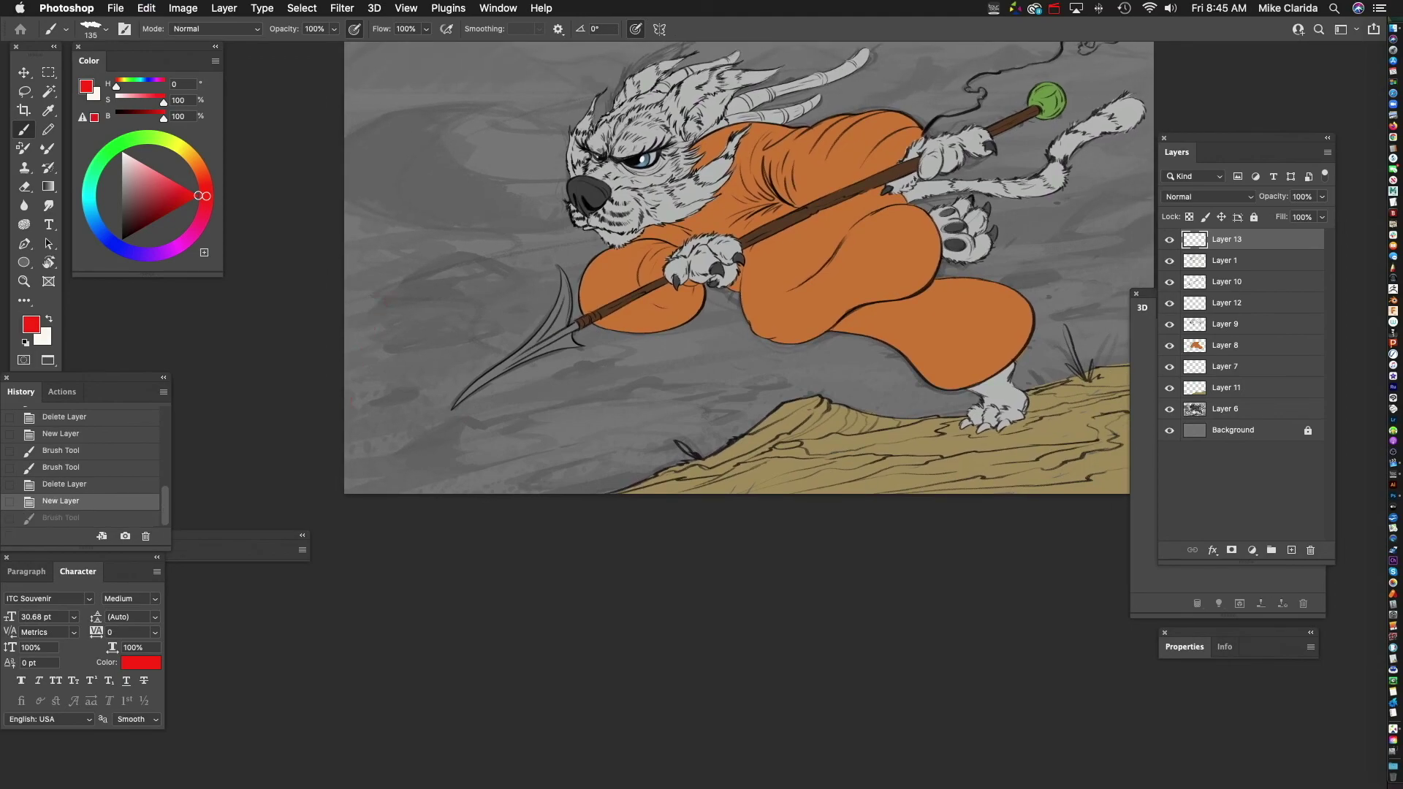
key(super+z)
mouse_move(437, 435)
mouse_down()
mouse_move(374, 476)
mouse_move(406, 447)
mouse_move(515, 418)
mouse_move(540, 428)
mouse_move(394, 494)
mouse_move(469, 422)
mouse_up()
key(super+z)
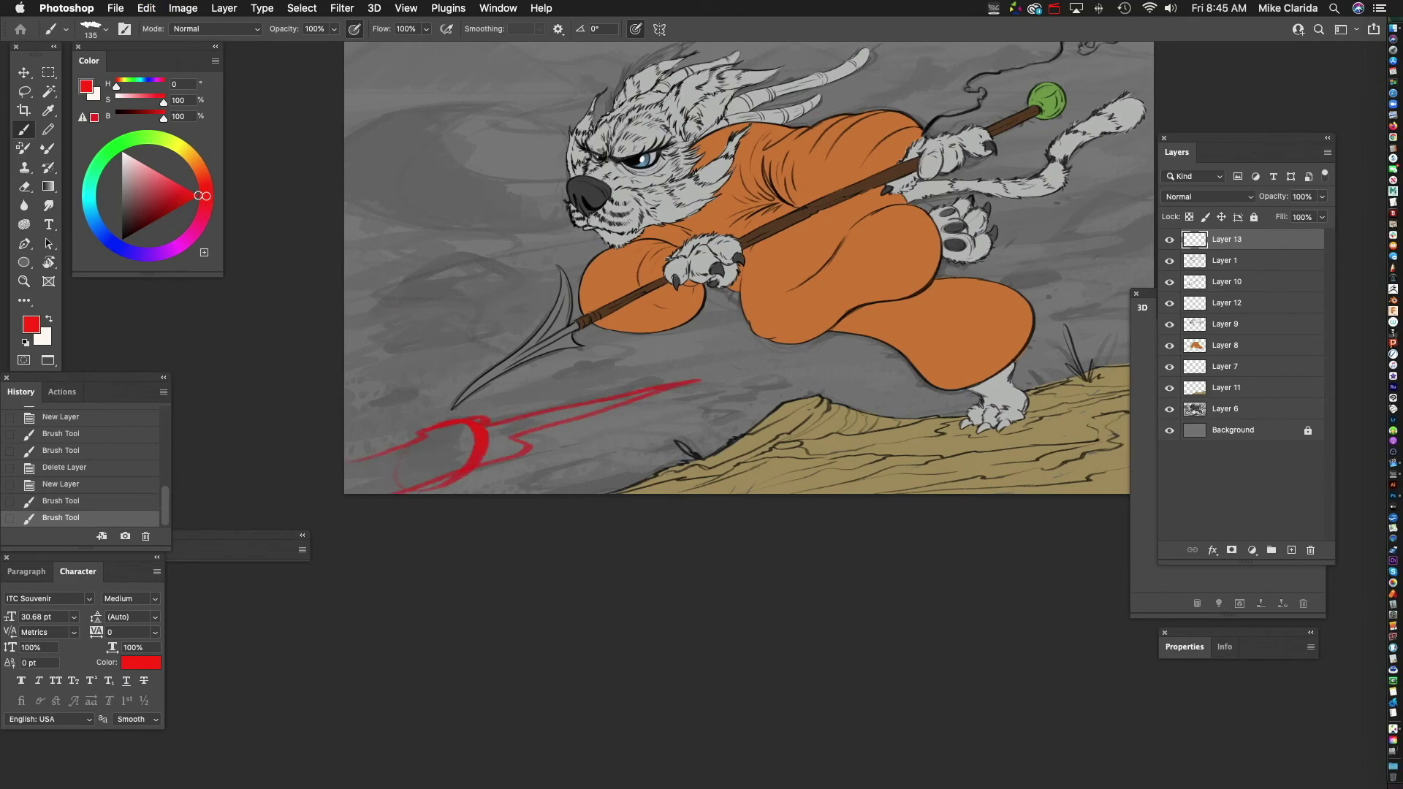
key(ctrl+z)
- Sketch a red mound beside the spearhead, large curves leading to the creature's mouth, and a wide oval around its body
scroll(1142, 140, down, 2)
scroll(1143, 140, right, 2)
mouse_move(399, 258)
mouse_down()
mouse_move(369, 285)
mouse_move(397, 307)
mouse_move(524, 266)
mouse_move(416, 196)
mouse_move(304, 237)
mouse_move(500, 327)
mouse_move(538, 312)
mouse_up()
scroll(706, 314, up, 4)
scroll(706, 315, right, 2)
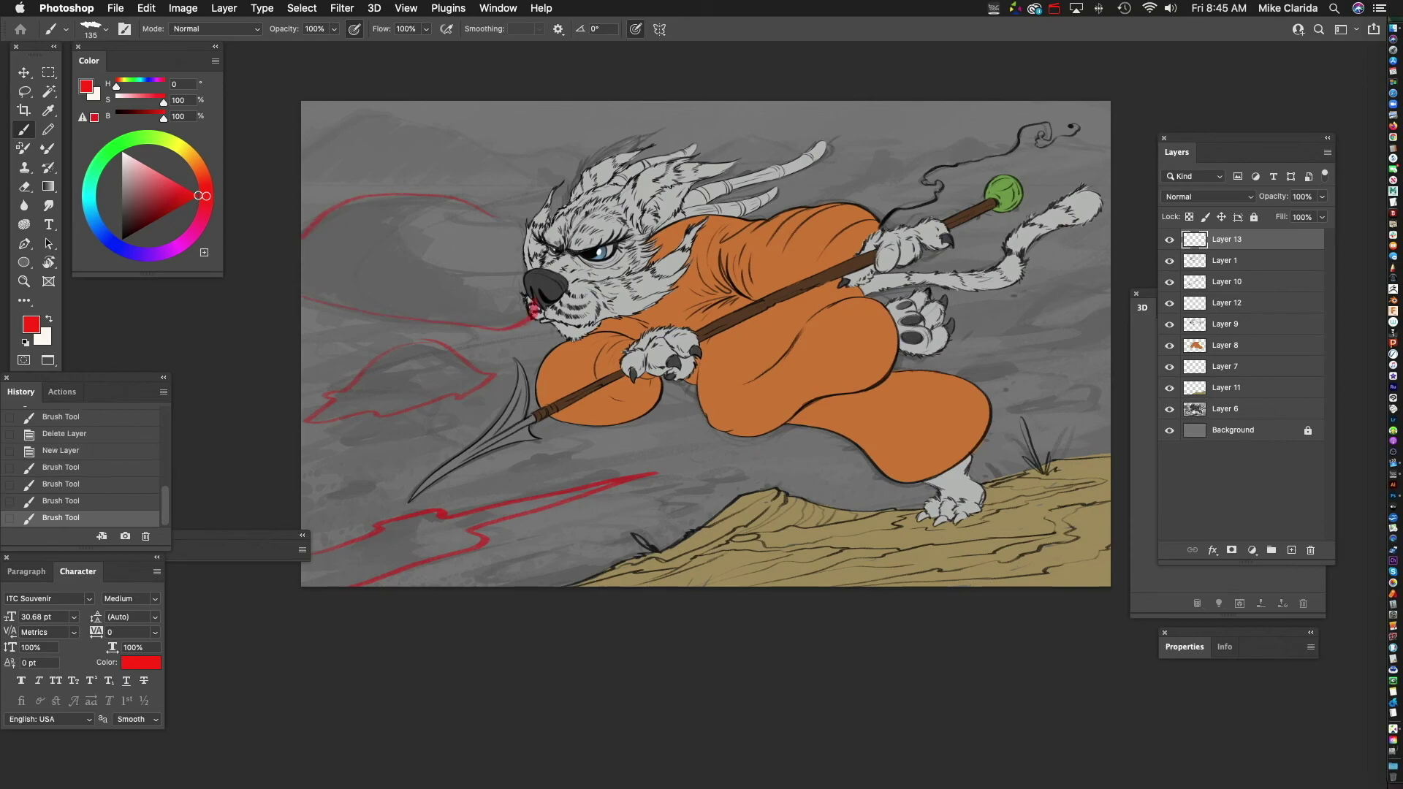
mouse_move(804, 457)
mouse_down()
mouse_move(826, 153)
mouse_move(957, 452)
mouse_up()
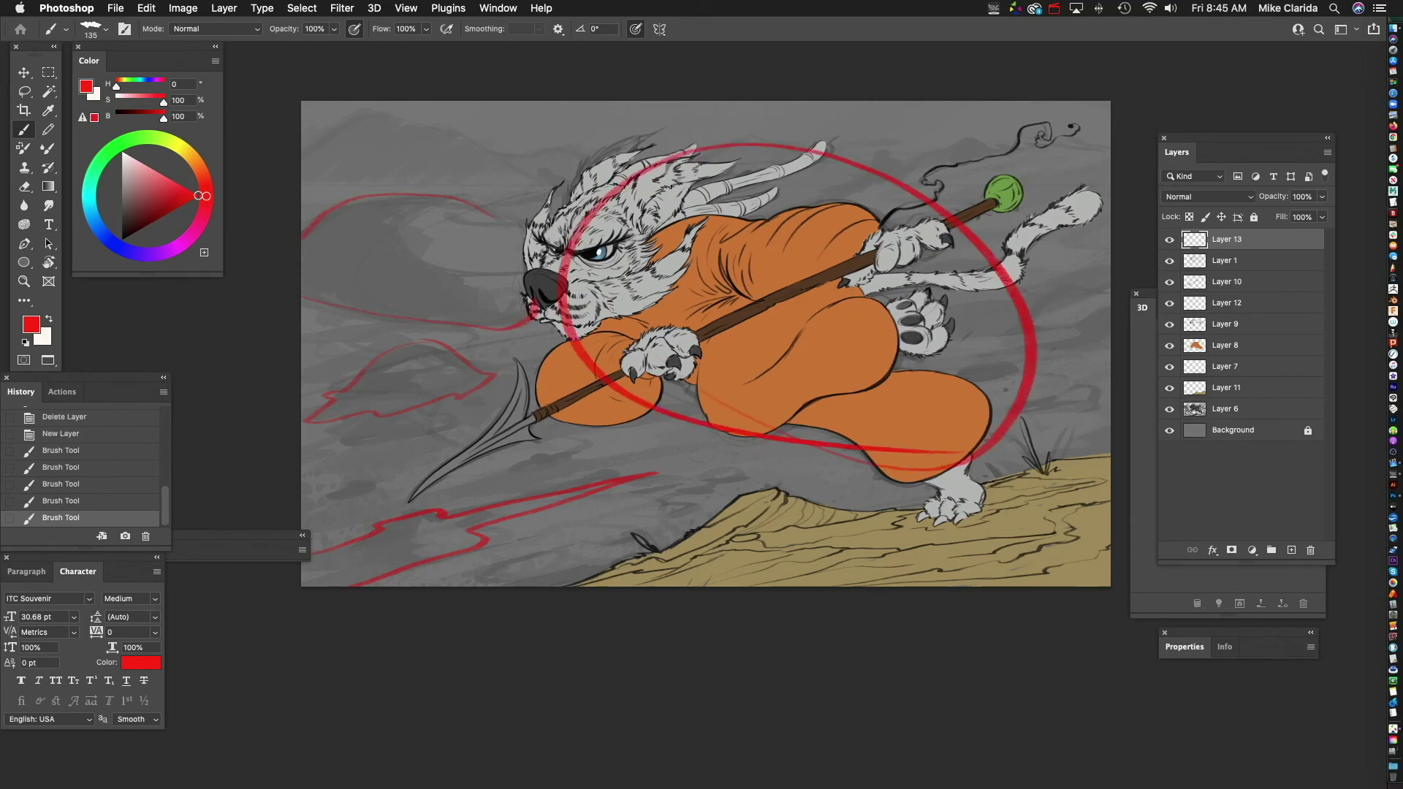
- Undo all the red sketch strokes on the new layer
key(super+z)
key(super+z)
key(super+z)
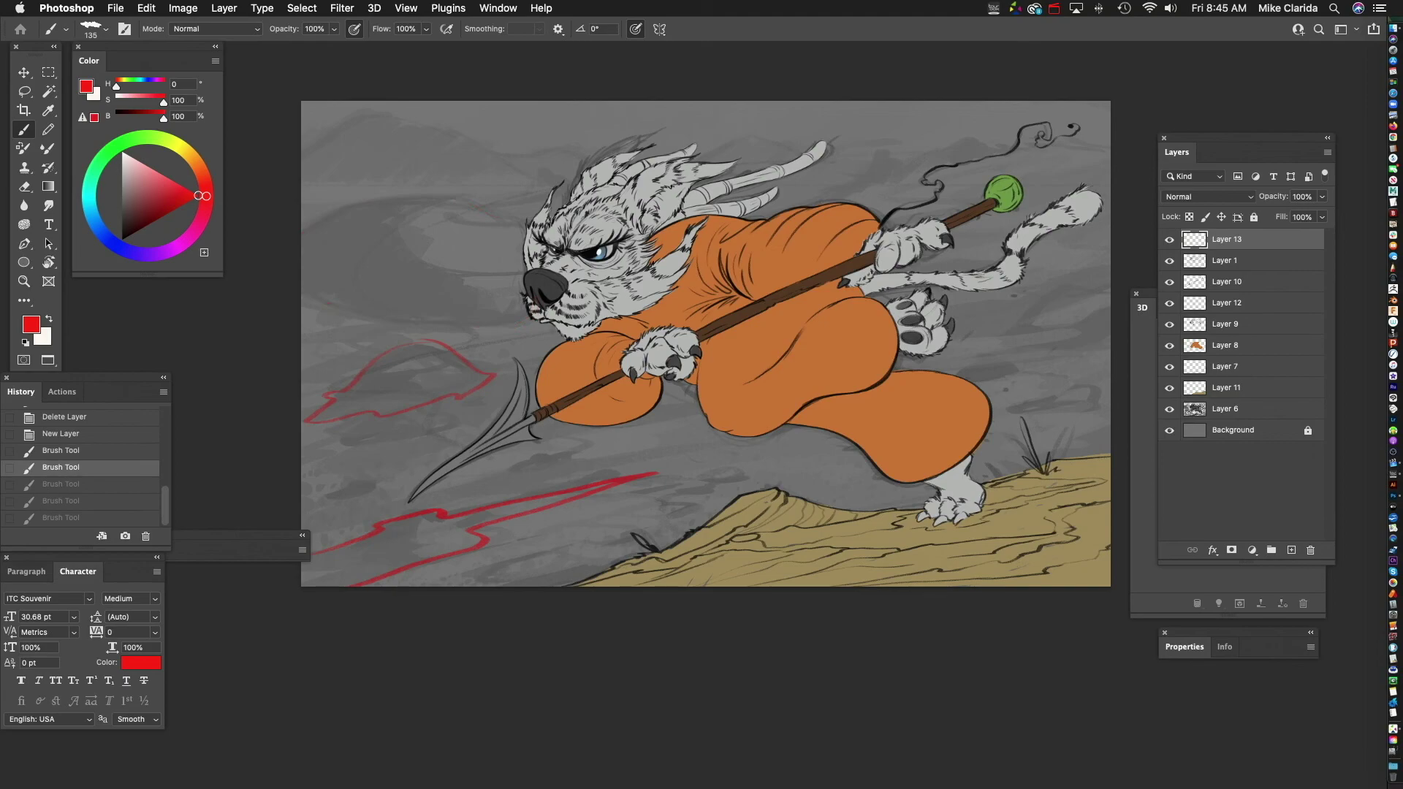
key(super+z)
key(super+z)
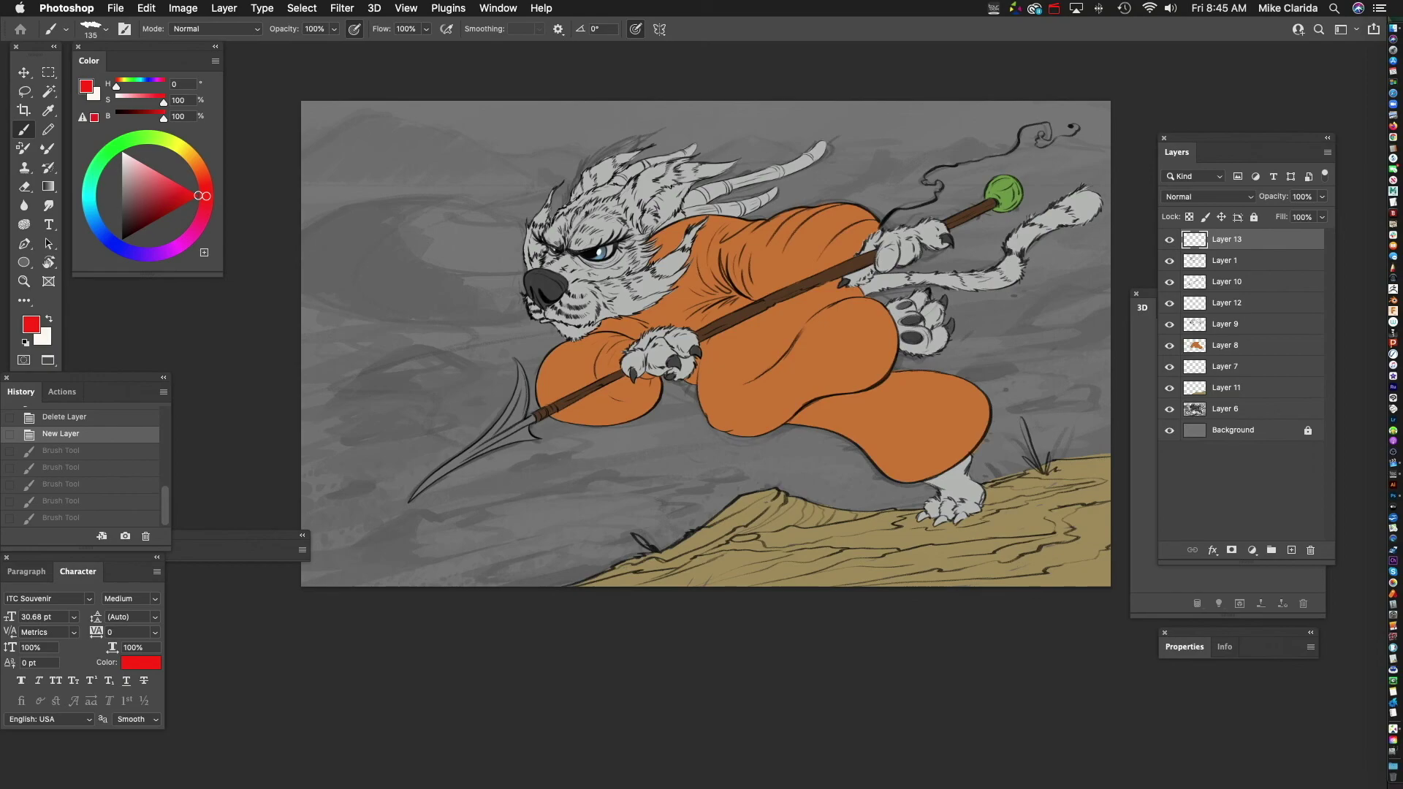
- Examine the spearhead and surrounding background up close, and the whole composition at a reduced size
drag(706, 343, 731, 346)
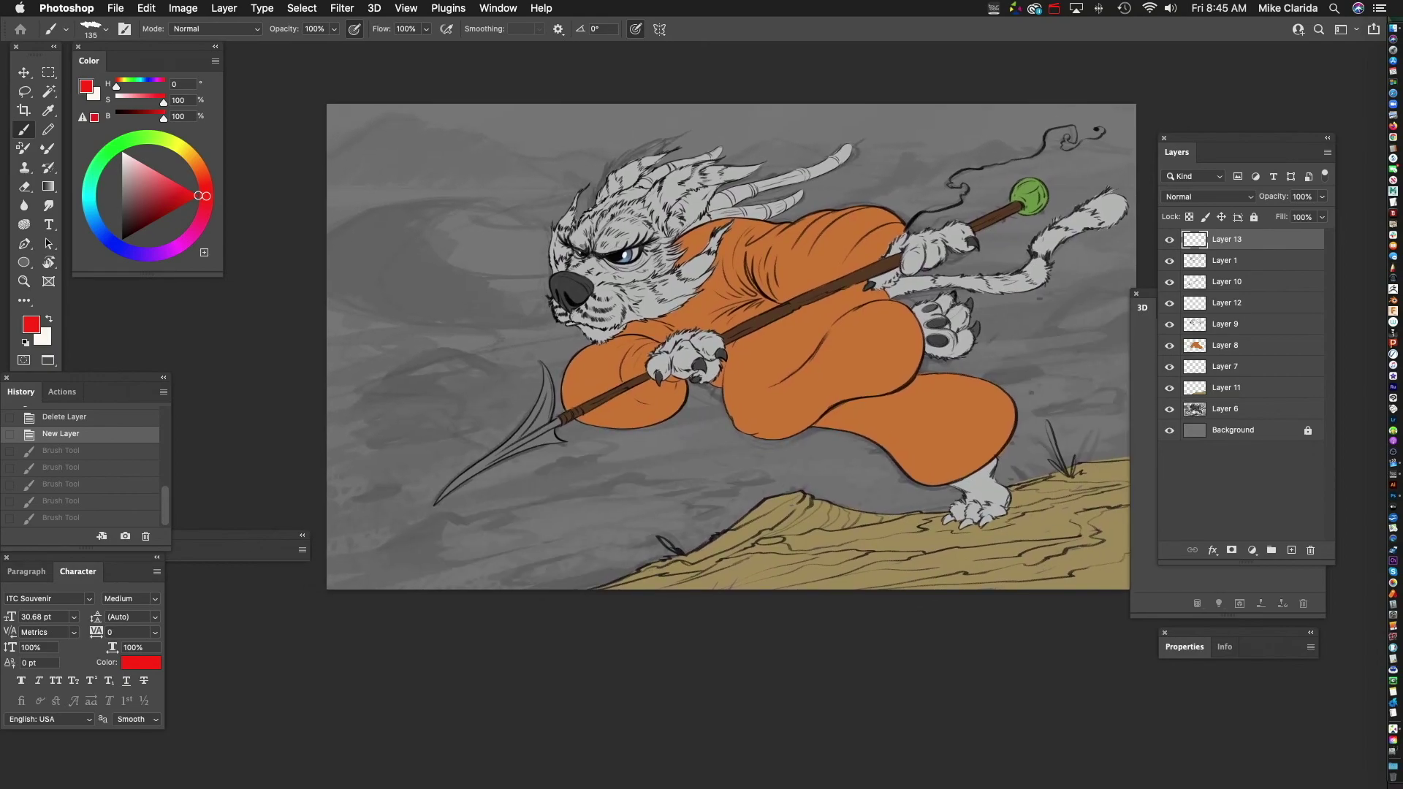
scroll(556, 460, up, 4)
scroll(555, 461, down, 1)
mouse_move(556, 460)
mouse_down()
mouse_move(575, 442)
mouse_move(560, 458)
mouse_up()
scroll(731, 329, down, 2)
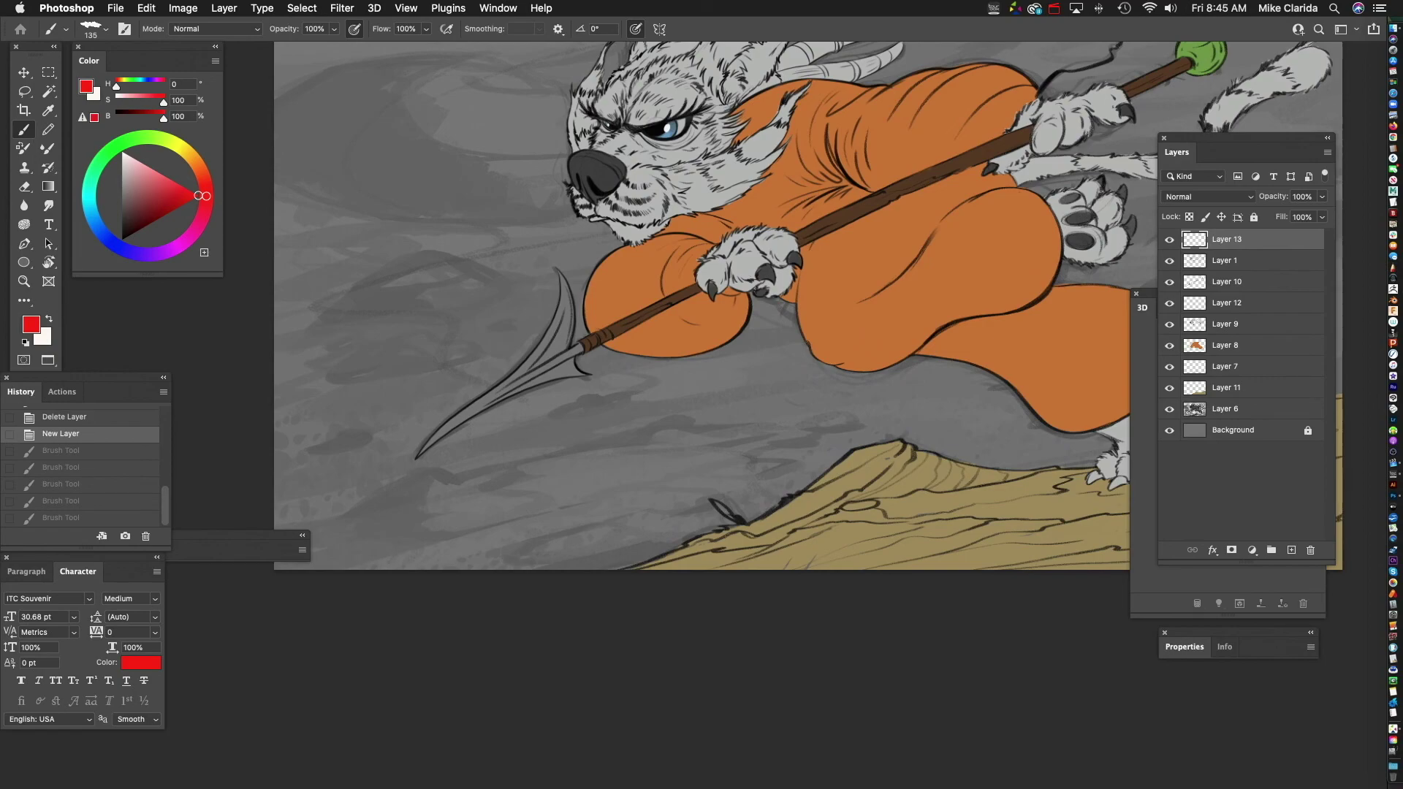
drag(731, 292, 657, 381)
scroll(731, 329, up, 2)
scroll(763, 380, down, 5)
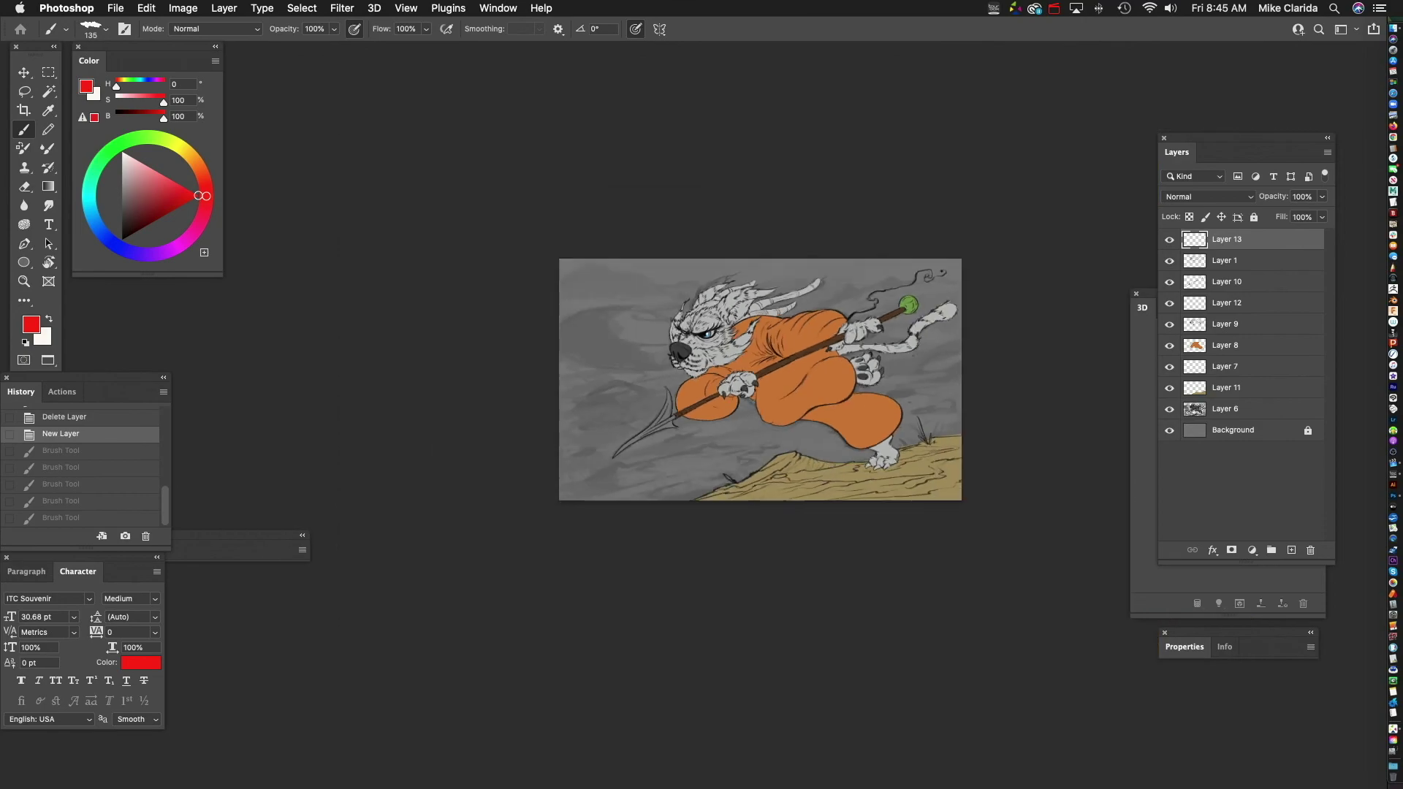
scroll(763, 380, up, 3)
scroll(764, 380, down, 2)
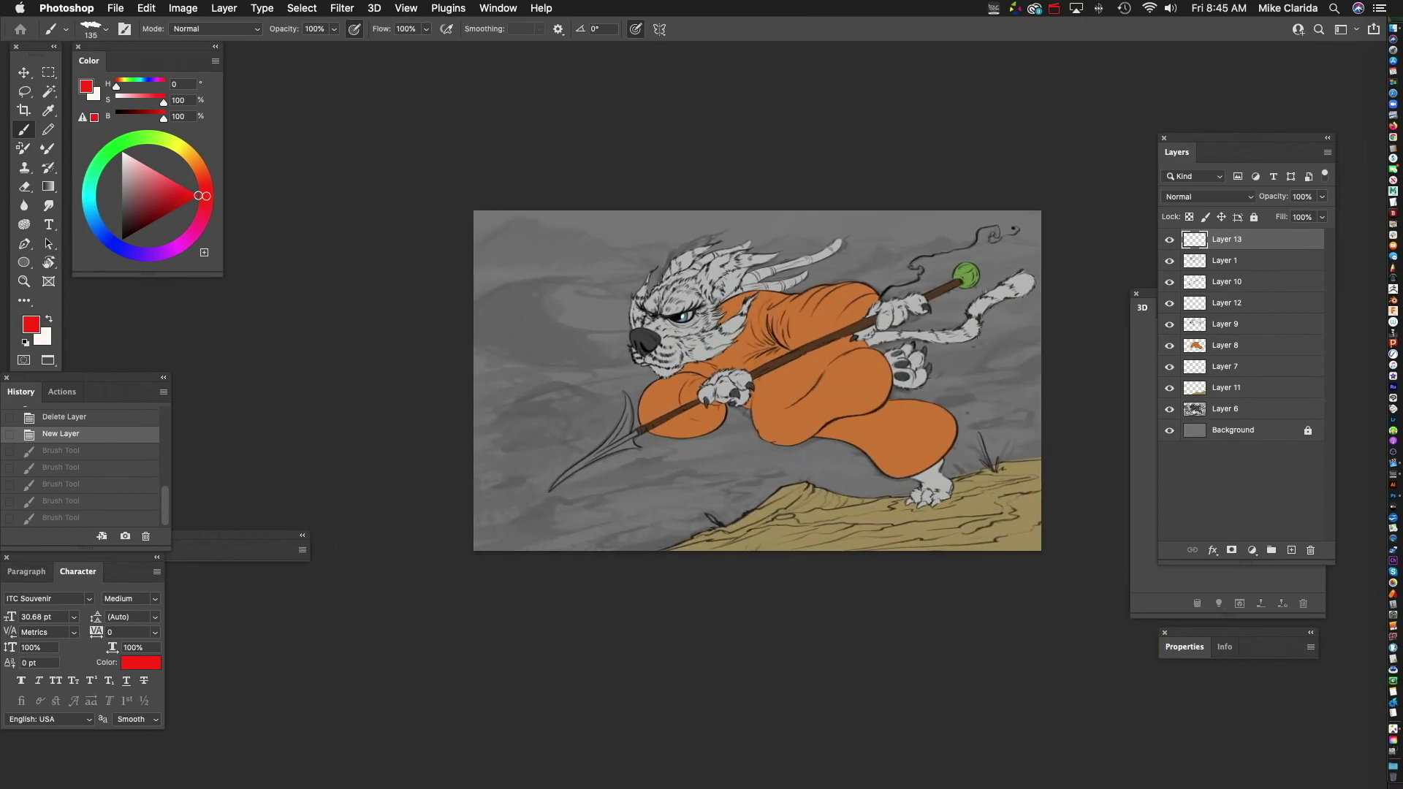
- Try a red brush stroke from beside the creature's face down past the spear toward the ground
scroll(760, 380, up, 5)
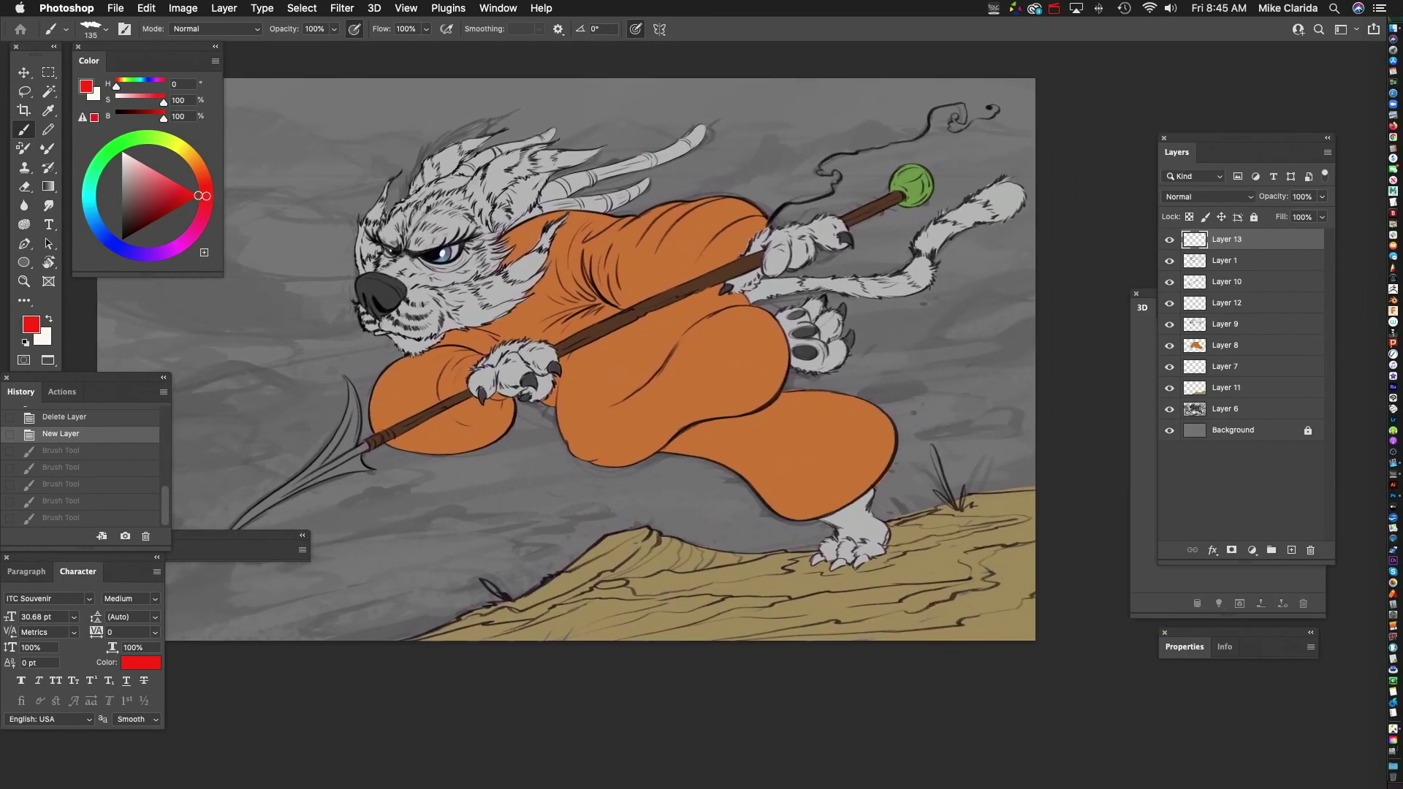
scroll(658, 351, down, 3)
scroll(658, 351, left, 9)
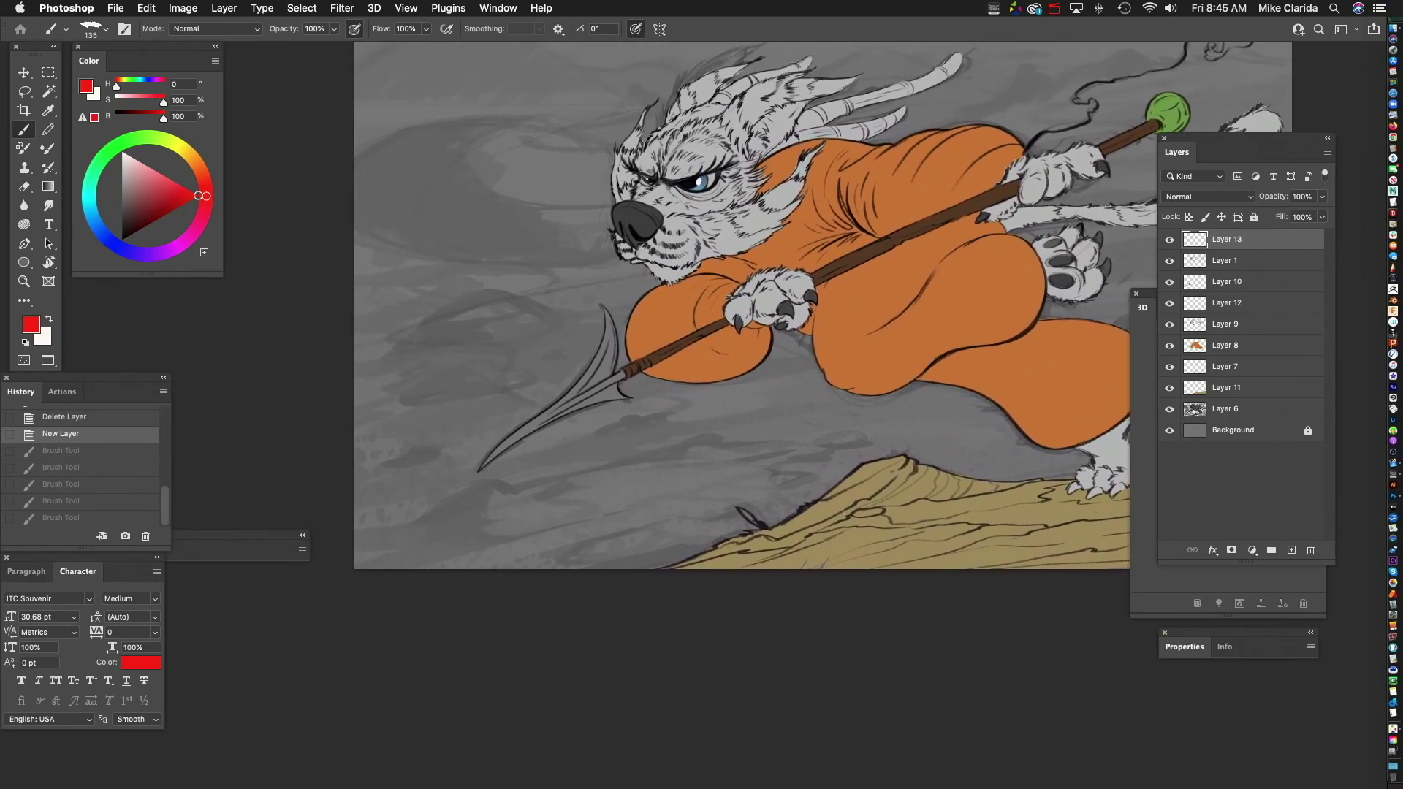
mouse_move(605, 268)
mouse_down()
mouse_move(502, 326)
mouse_move(366, 563)
mouse_move(731, 512)
mouse_up()
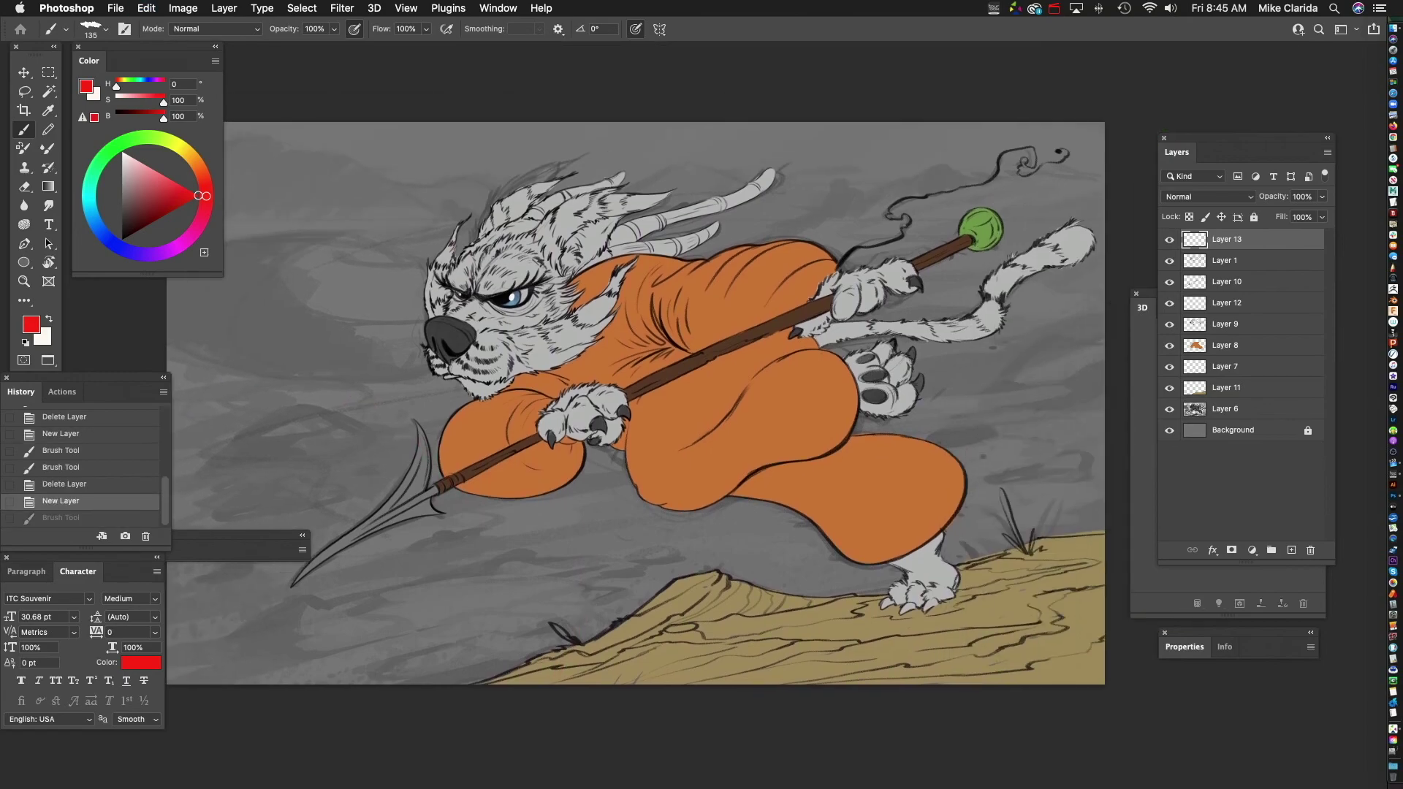
- Reposition the Layers and 3D panels so they cover less of the illustration
scroll(635, 402, down, 3)
scroll(636, 401, left, 4)
scroll(636, 402, right, 1)
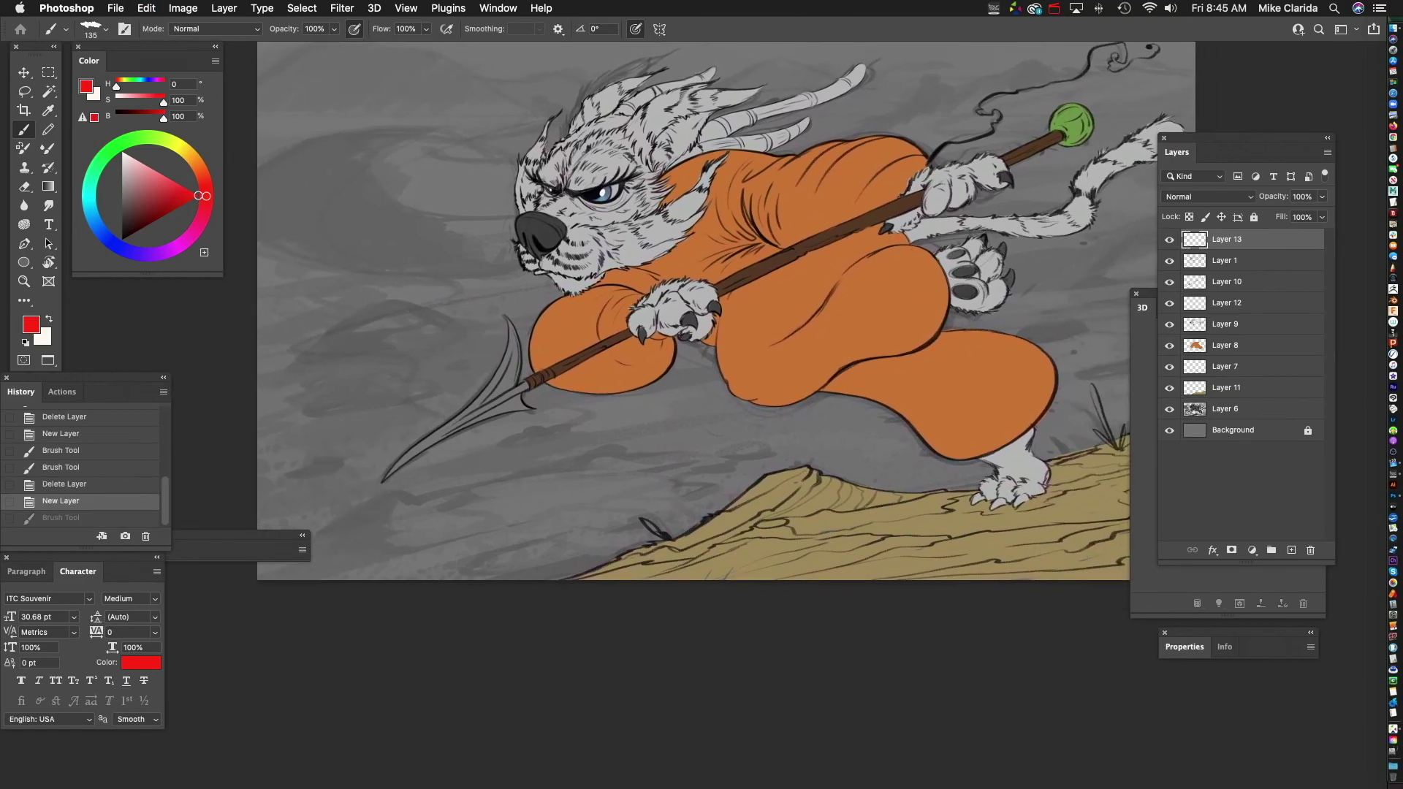
scroll(731, 314, down, 1)
scroll(730, 314, left, 2)
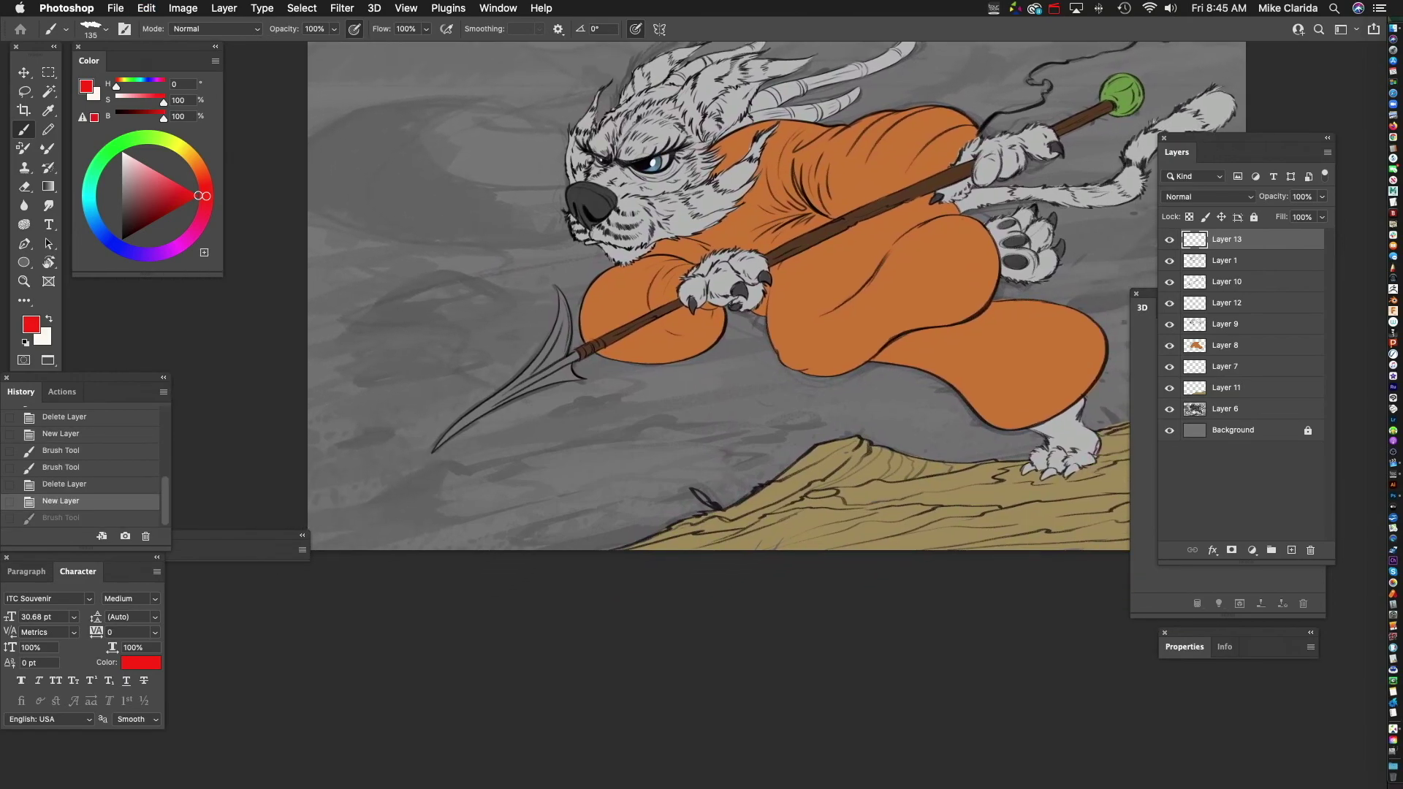
drag(1235, 138, 1259, 139)
drag(1153, 293, 1279, 592)
drag(738, 307, 706, 348)
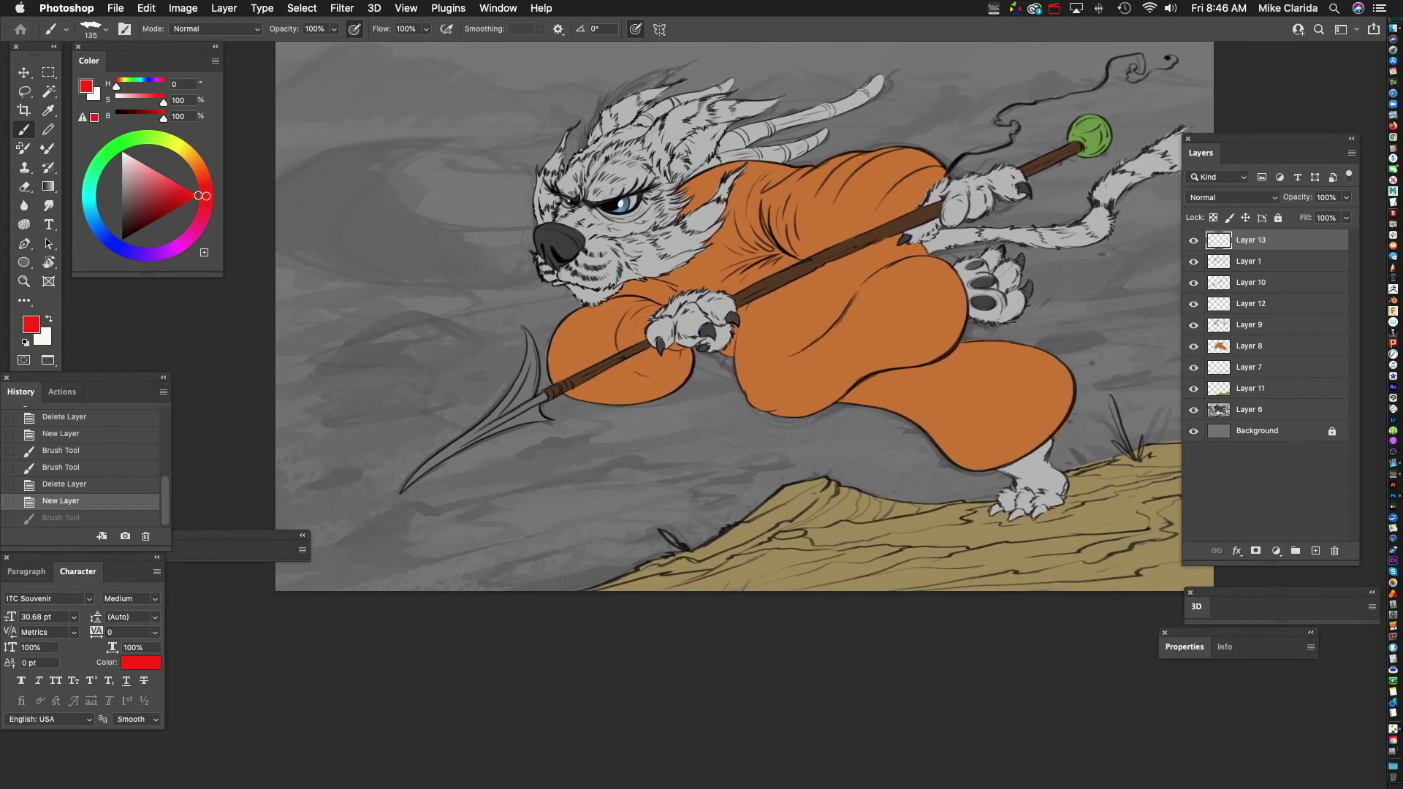
- Sketch red pillar-like structures behind the spearhead, jagged ground lines below the creature, and sweeping lines above its head and shoulder
scroll(760, 345, up, 2)
mouse_move(334, 401)
mouse_down()
mouse_move(344, 234)
mouse_move(508, 417)
mouse_move(385, 172)
mouse_move(508, 212)
mouse_move(305, 219)
mouse_move(306, 395)
mouse_move(366, 468)
mouse_move(315, 521)
mouse_move(365, 595)
mouse_move(530, 585)
mouse_up()
drag(438, 451, 482, 418)
mouse_move(606, 508)
mouse_down()
mouse_move(749, 517)
mouse_move(1019, 544)
mouse_up()
mouse_move(526, 599)
mouse_down()
mouse_move(520, 620)
mouse_move(698, 618)
mouse_up()
mouse_move(694, 468)
mouse_down()
mouse_move(600, 493)
mouse_move(642, 524)
mouse_up()
drag(342, 377, 679, 147)
mouse_move(471, 155)
mouse_down()
mouse_move(535, 147)
mouse_move(466, 204)
mouse_move(475, 234)
mouse_move(513, 211)
mouse_move(586, 206)
mouse_up()
mouse_move(625, 212)
mouse_down()
mouse_move(661, 278)
mouse_move(690, 297)
mouse_up()
mouse_move(691, 361)
mouse_down()
mouse_move(461, 374)
mouse_move(552, 360)
mouse_move(794, 200)
mouse_move(958, 193)
mouse_up()
scroll(731, 416, left, 6)
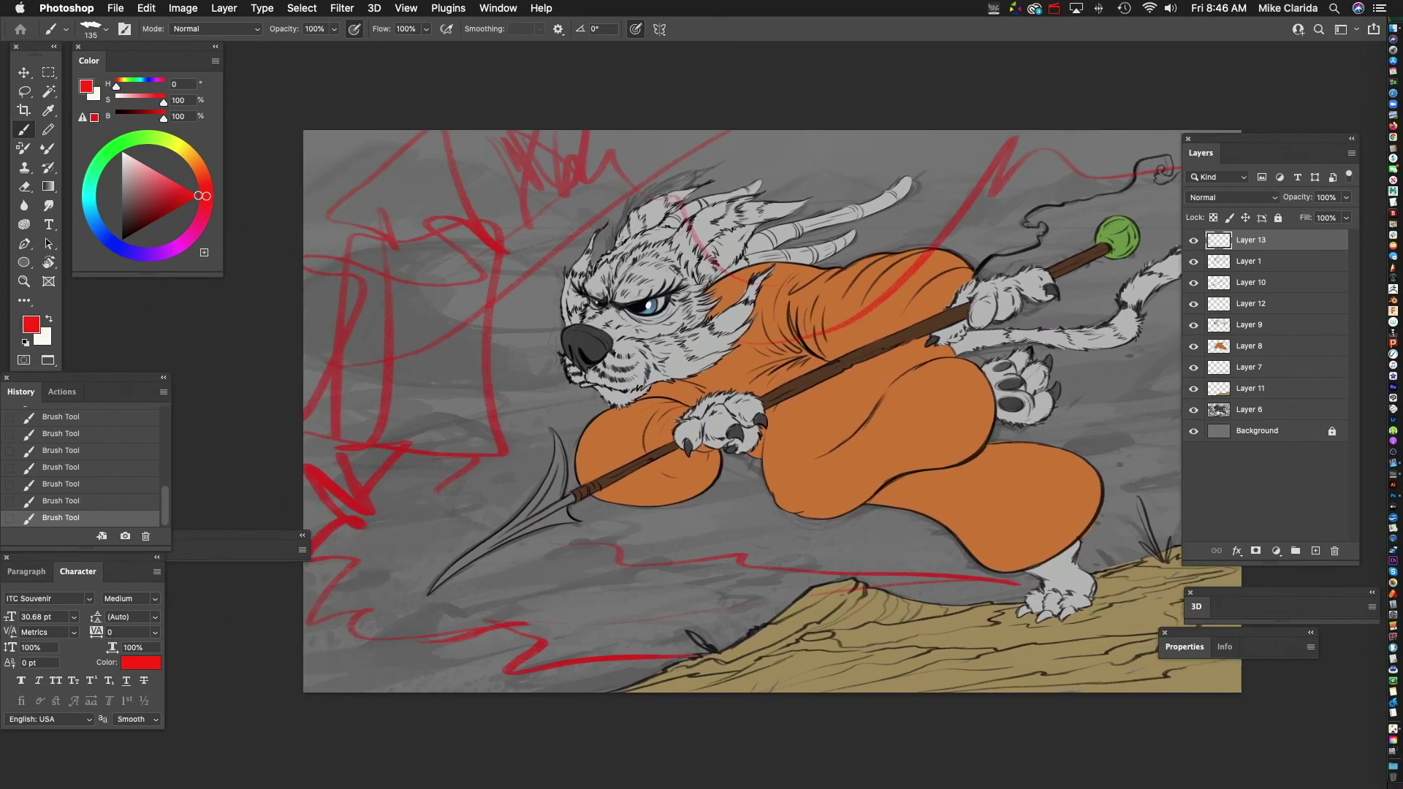
scroll(772, 411, down, 2)
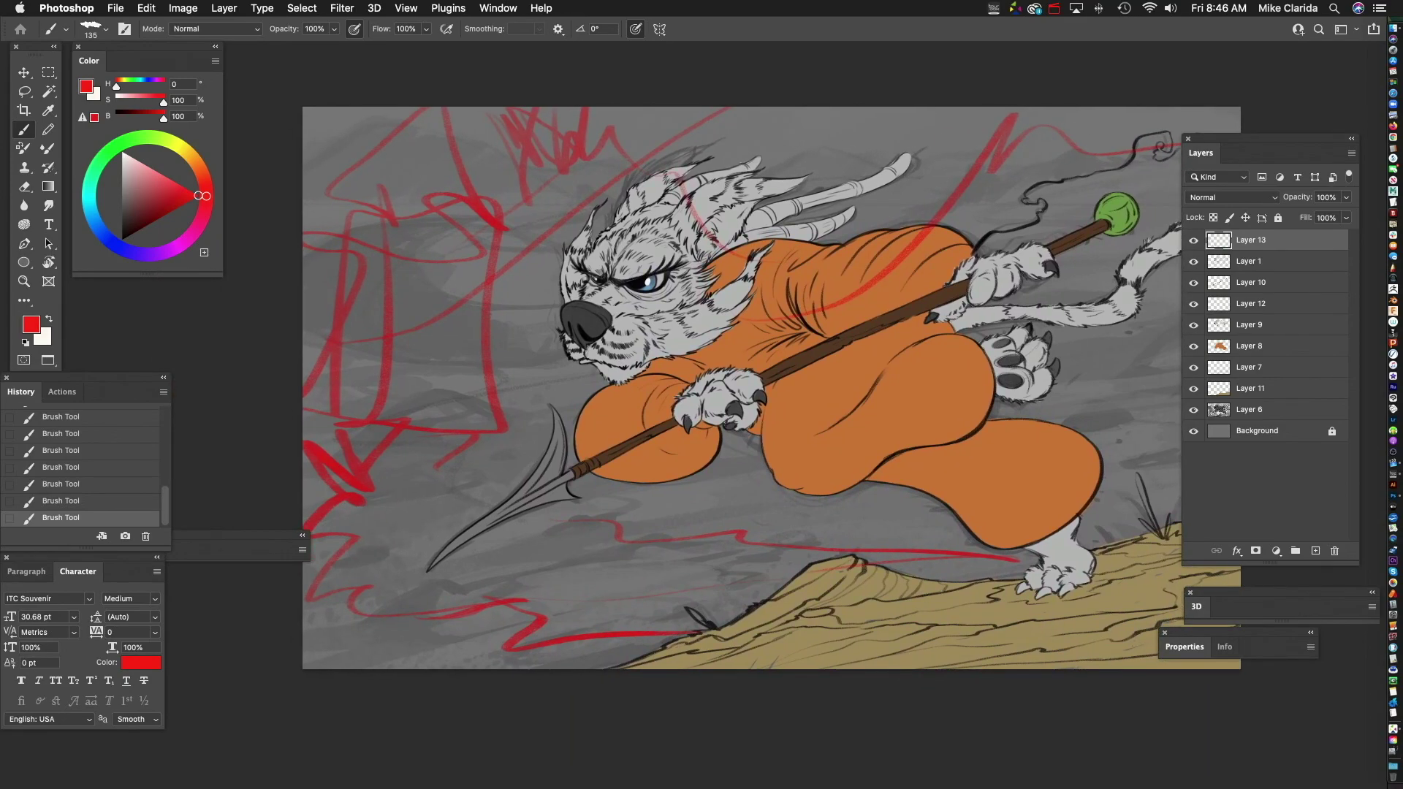
- Frame the creature with a thick red rectangle over the background sketch, and delete the temporary sketch layer
mouse_move(491, 149)
mouse_down()
mouse_move(354, 449)
mouse_move(407, 108)
mouse_move(537, 109)
mouse_move(637, 166)
mouse_move(652, 119)
mouse_up()
drag(895, 172, 1049, 125)
scroll(772, 388, down, 5)
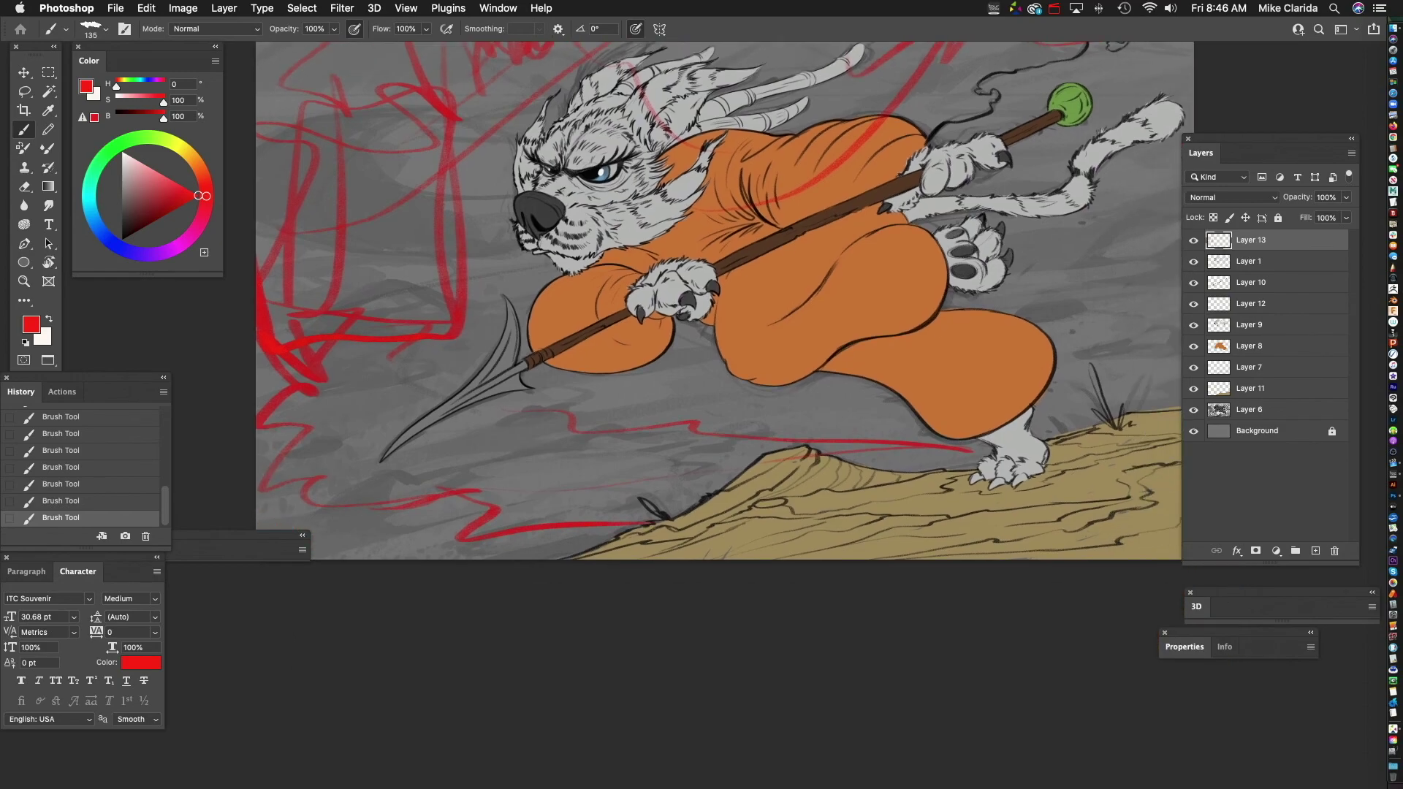
mouse_move(428, 343)
mouse_down()
mouse_move(570, 421)
mouse_move(877, 466)
mouse_move(480, 534)
mouse_move(339, 507)
mouse_up()
drag(614, 329, 775, 295)
mouse_move(605, 346)
mouse_down()
mouse_move(546, 351)
mouse_move(458, 443)
mouse_up()
mouse_move(702, 314)
mouse_down()
mouse_move(498, 442)
mouse_move(534, 169)
mouse_move(1038, 460)
mouse_move(416, 539)
mouse_move(405, 175)
mouse_up()
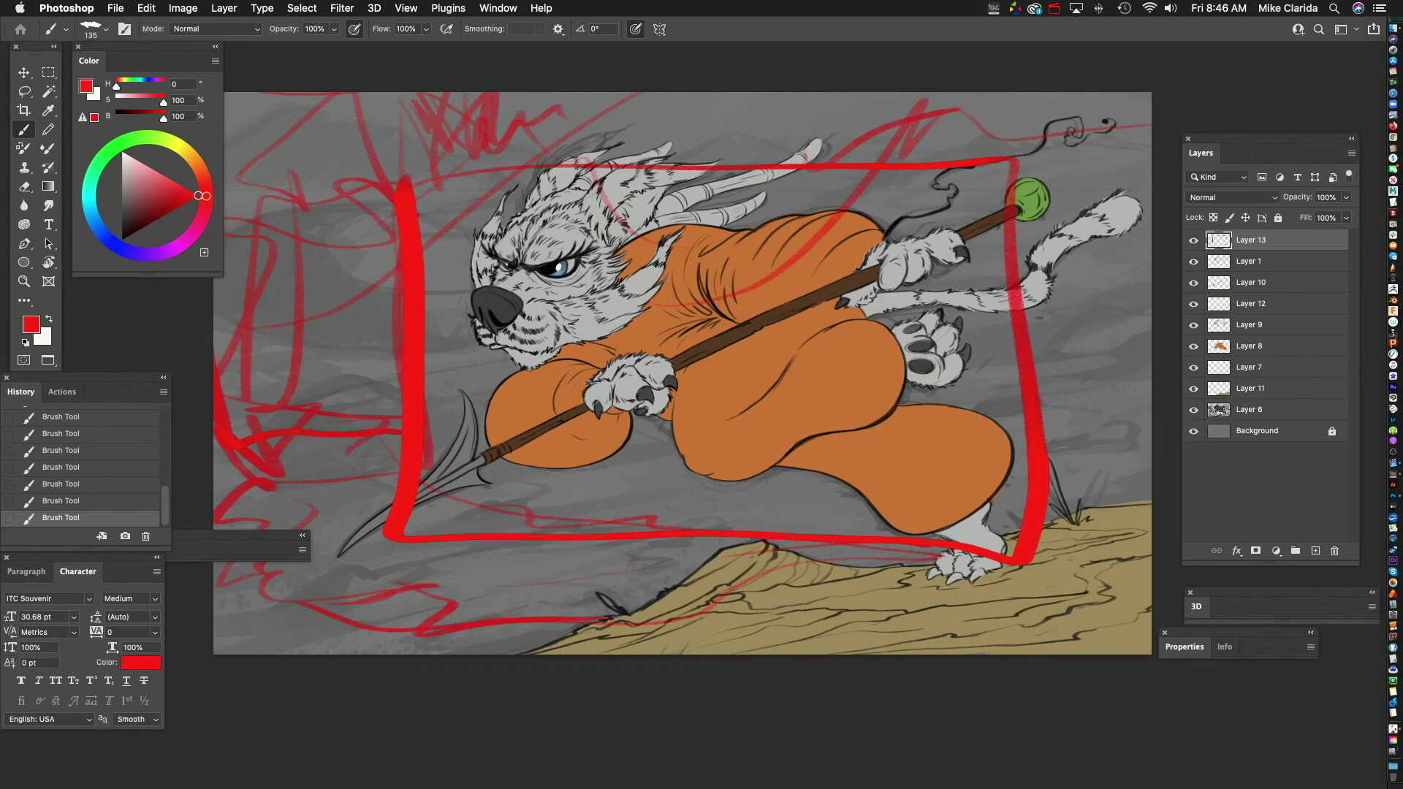
key(Delete)
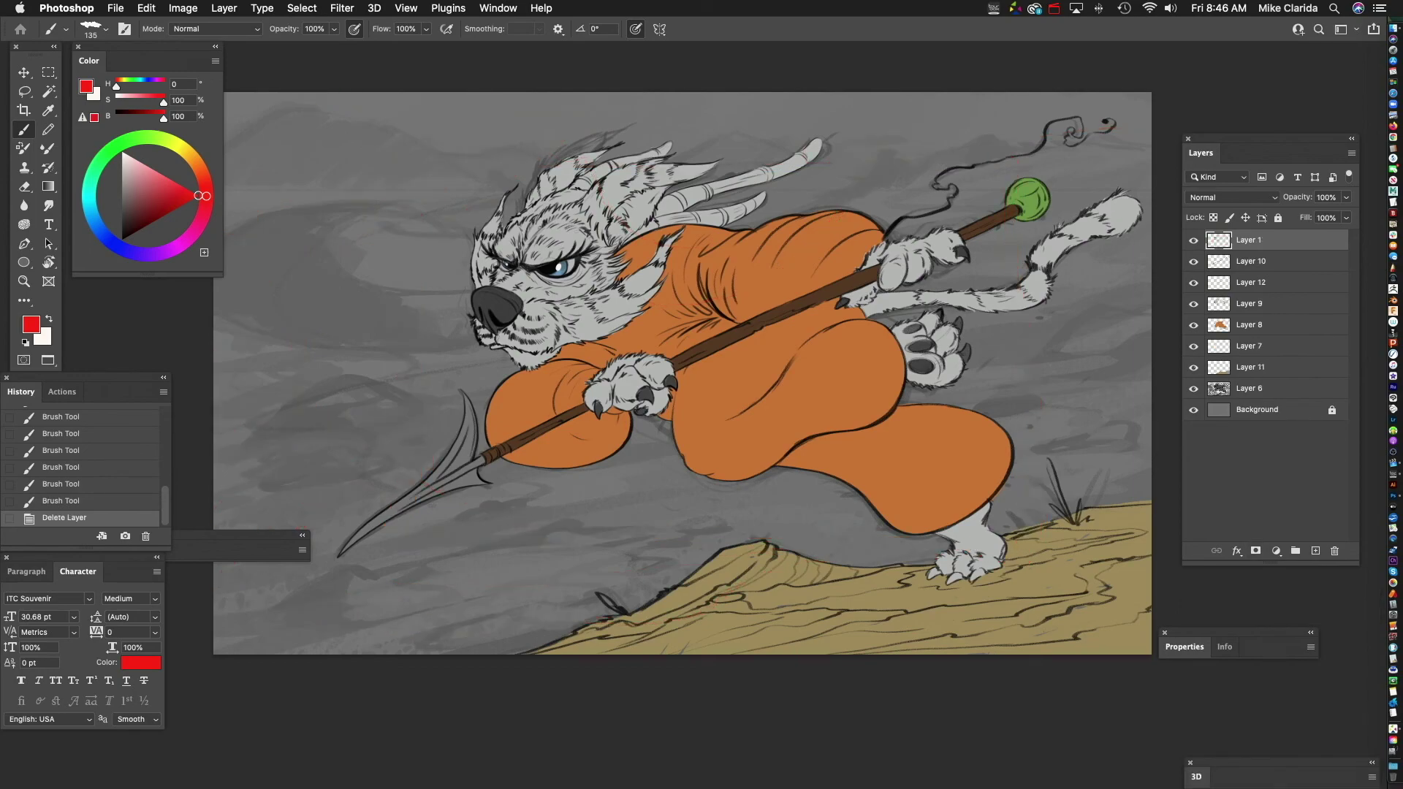
- Sketch red grass tufts along the lower-left corner of the artwork and around the spearhead
drag(643, 409, 763, 298)
mouse_move(350, 504)
mouse_down()
mouse_move(389, 456)
mouse_move(413, 541)
mouse_move(459, 535)
mouse_move(501, 481)
mouse_move(519, 540)
mouse_move(606, 492)
mouse_move(621, 537)
mouse_up()
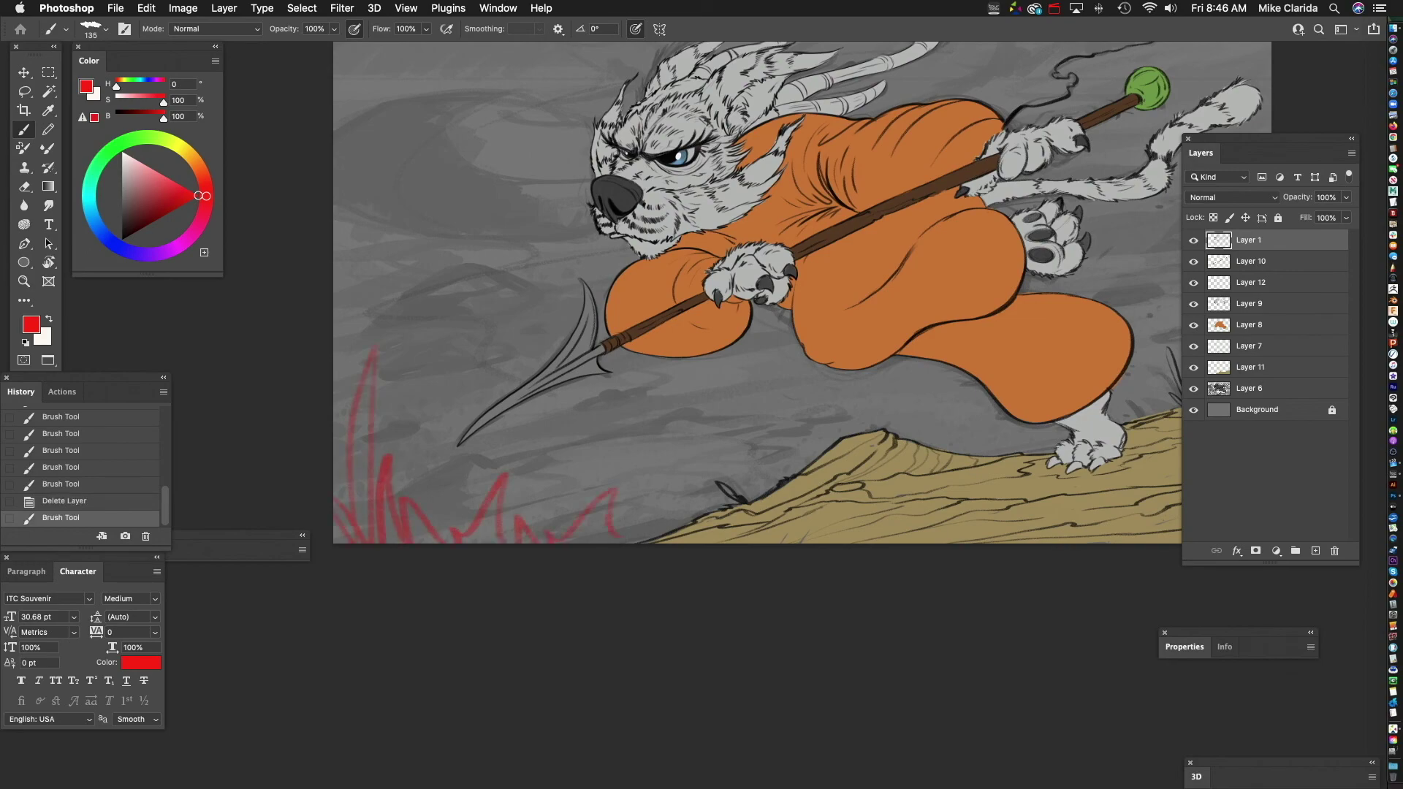
drag(541, 438, 538, 465)
mouse_move(433, 307)
mouse_down()
mouse_move(441, 406)
mouse_move(447, 369)
mouse_move(462, 395)
mouse_move(515, 380)
mouse_up()
scroll(515, 380, right, 2)
scroll(516, 379, down, 1)
mouse_move(546, 537)
mouse_down()
mouse_move(589, 481)
mouse_move(637, 492)
mouse_move(650, 471)
mouse_move(694, 474)
mouse_up()
scroll(695, 474, left, 2)
scroll(694, 473, up, 1)
scroll(731, 329, right, 6)
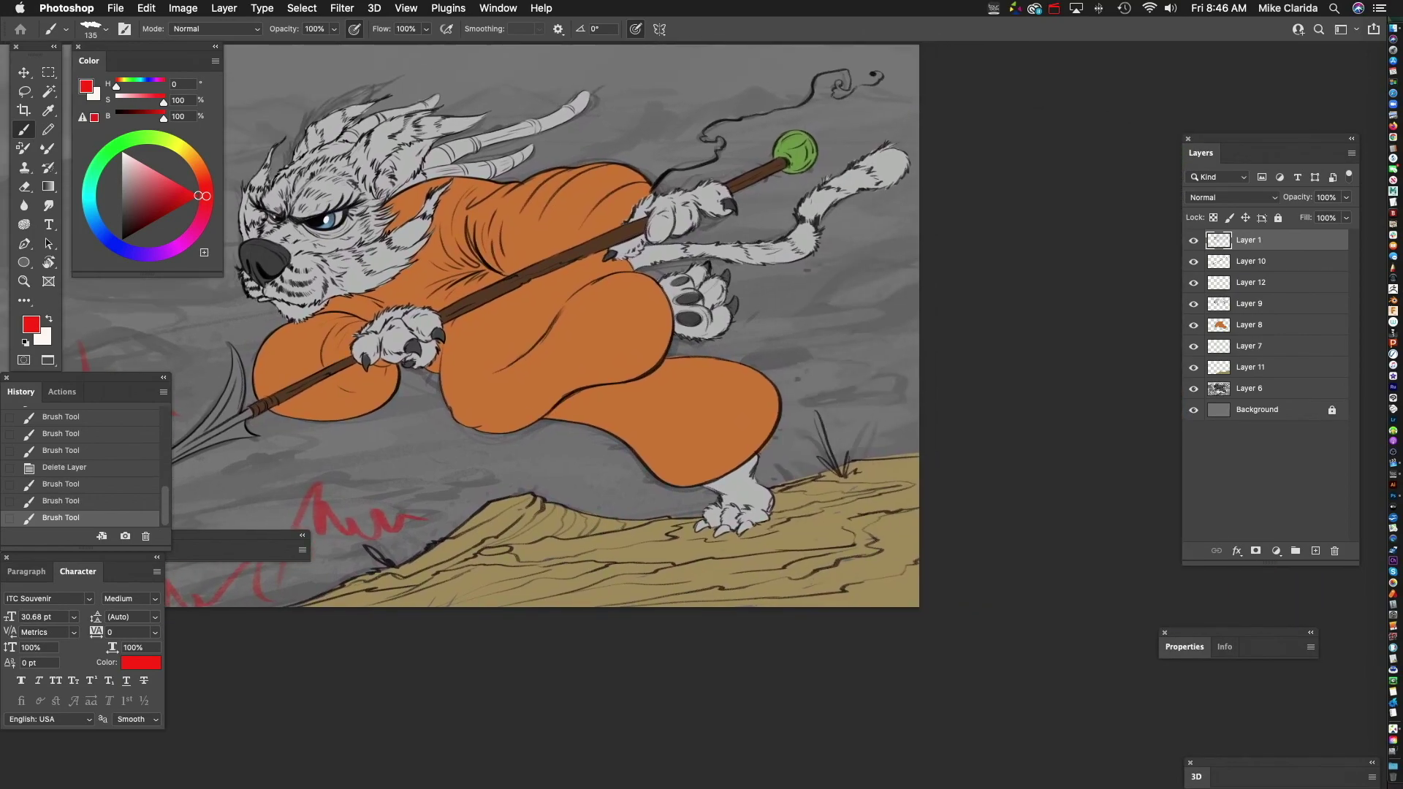
- Sketch red grass tufts behind the creature's planted foot and in the lower-right corner of the ground
scroll(731, 329, up, 1)
mouse_move(839, 403)
mouse_down()
mouse_move(819, 441)
mouse_move(859, 443)
mouse_up()
mouse_move(905, 584)
mouse_down()
mouse_move(903, 635)
mouse_move(852, 558)
mouse_move(868, 613)
mouse_move(840, 599)
mouse_move(820, 637)
mouse_up()
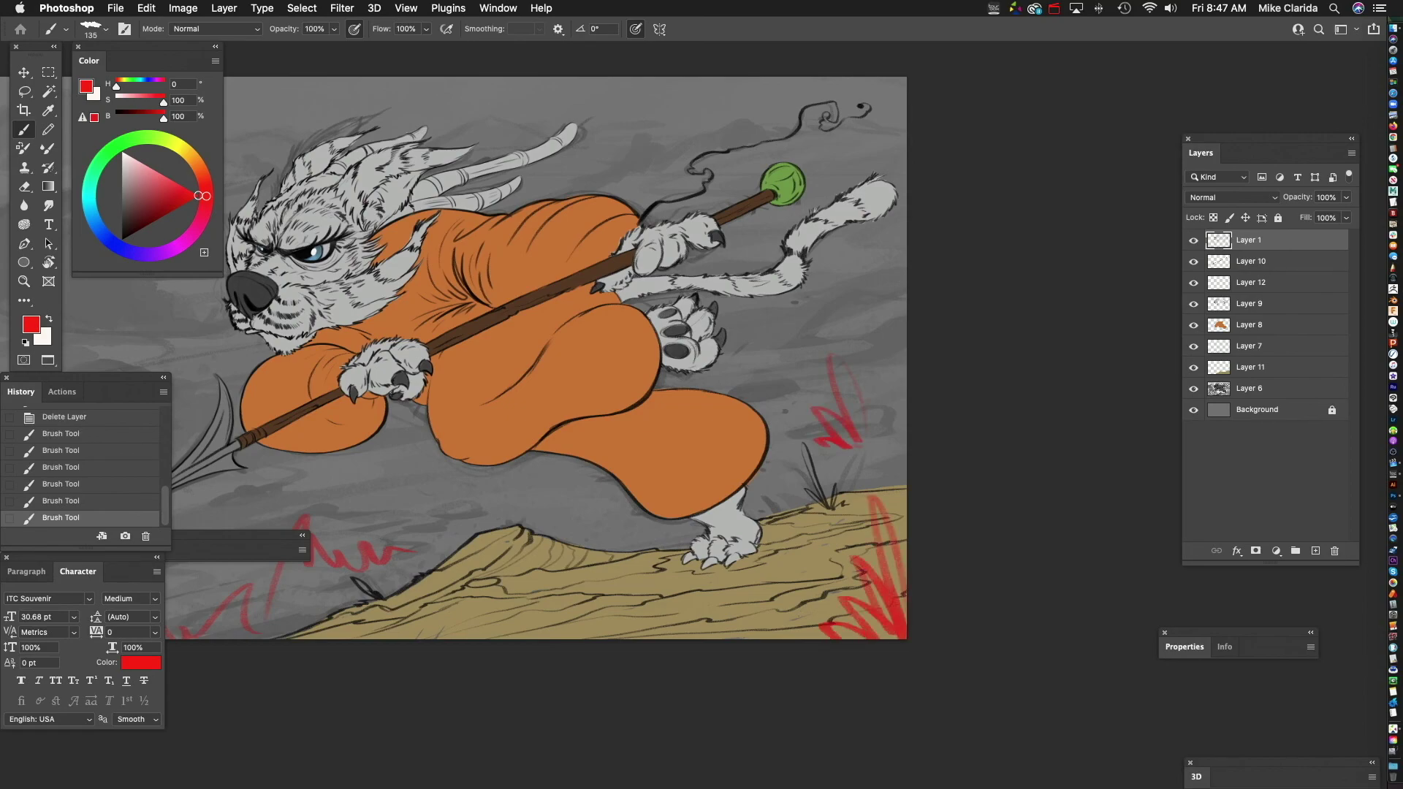
scroll(820, 637, left, 4)
scroll(820, 637, down, 1)
drag(741, 586, 734, 594)
mouse_move(1193, 240)
mouse_down()
mouse_move(1194, 260)
mouse_move(1193, 240)
mouse_up()
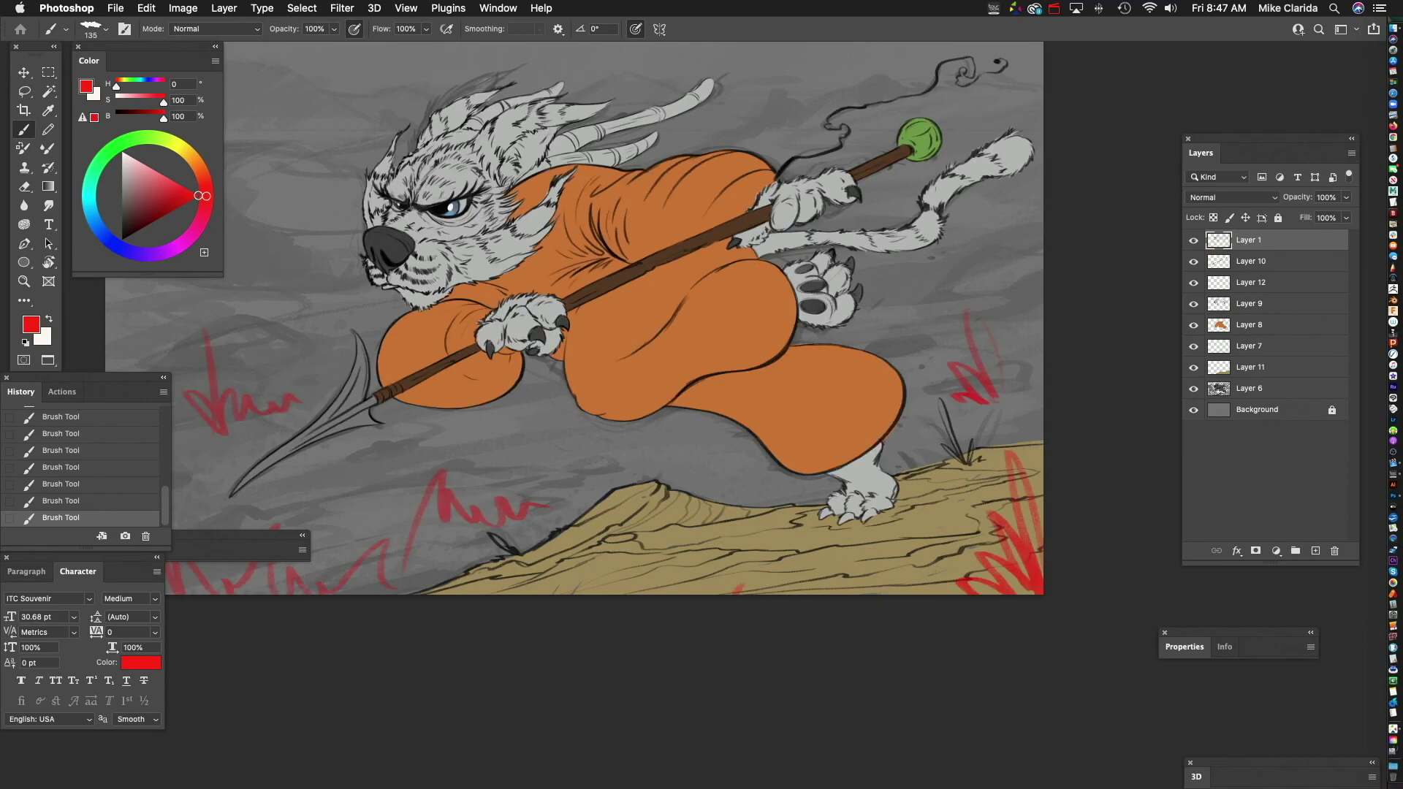
- Undo the red grass strokes on Layer 1 and add a new layer on top
key(super+z)
key(super+z)
key(super+z)
key(super+z)
key(super+z)
key(super+z)
key(super+z)
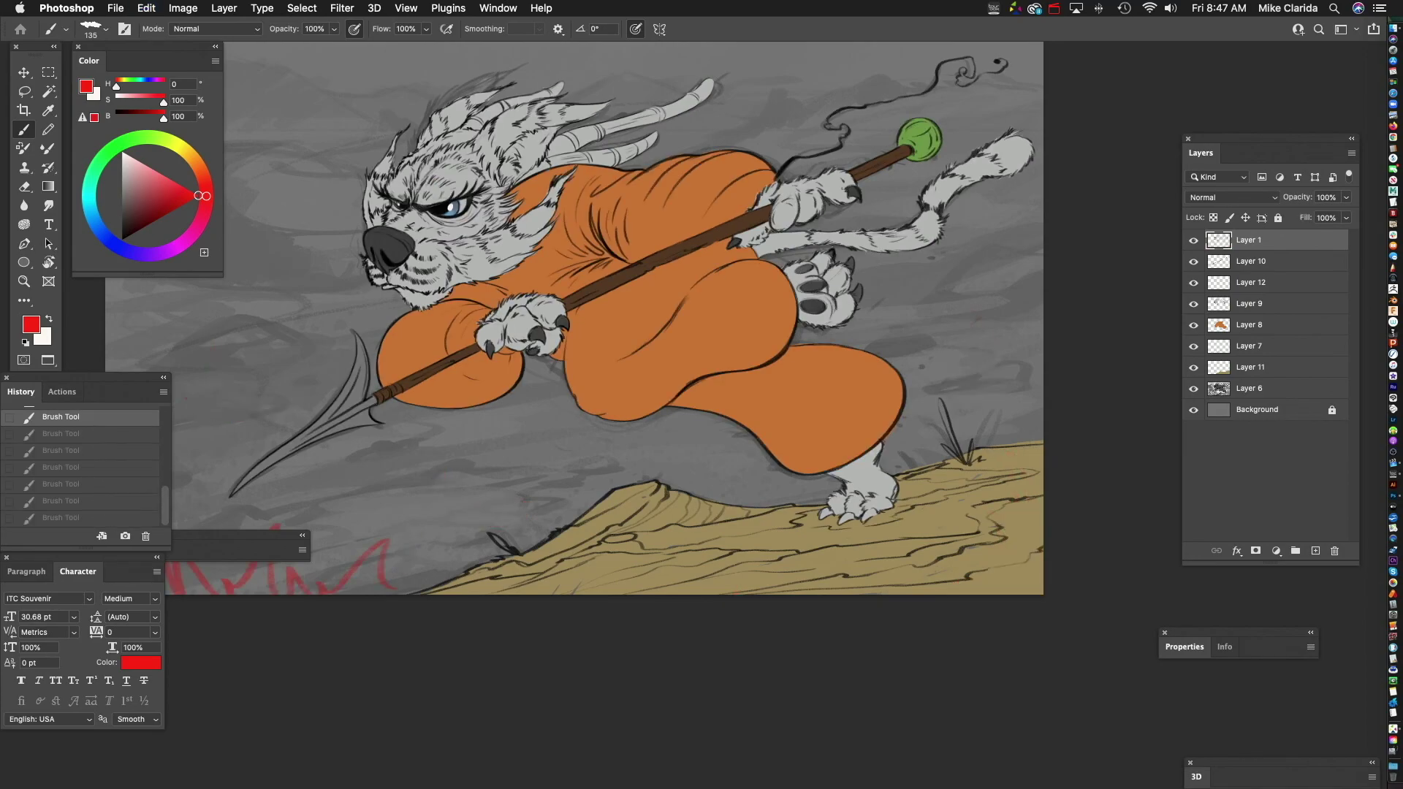
drag(599, 321, 690, 349)
click(1315, 550)
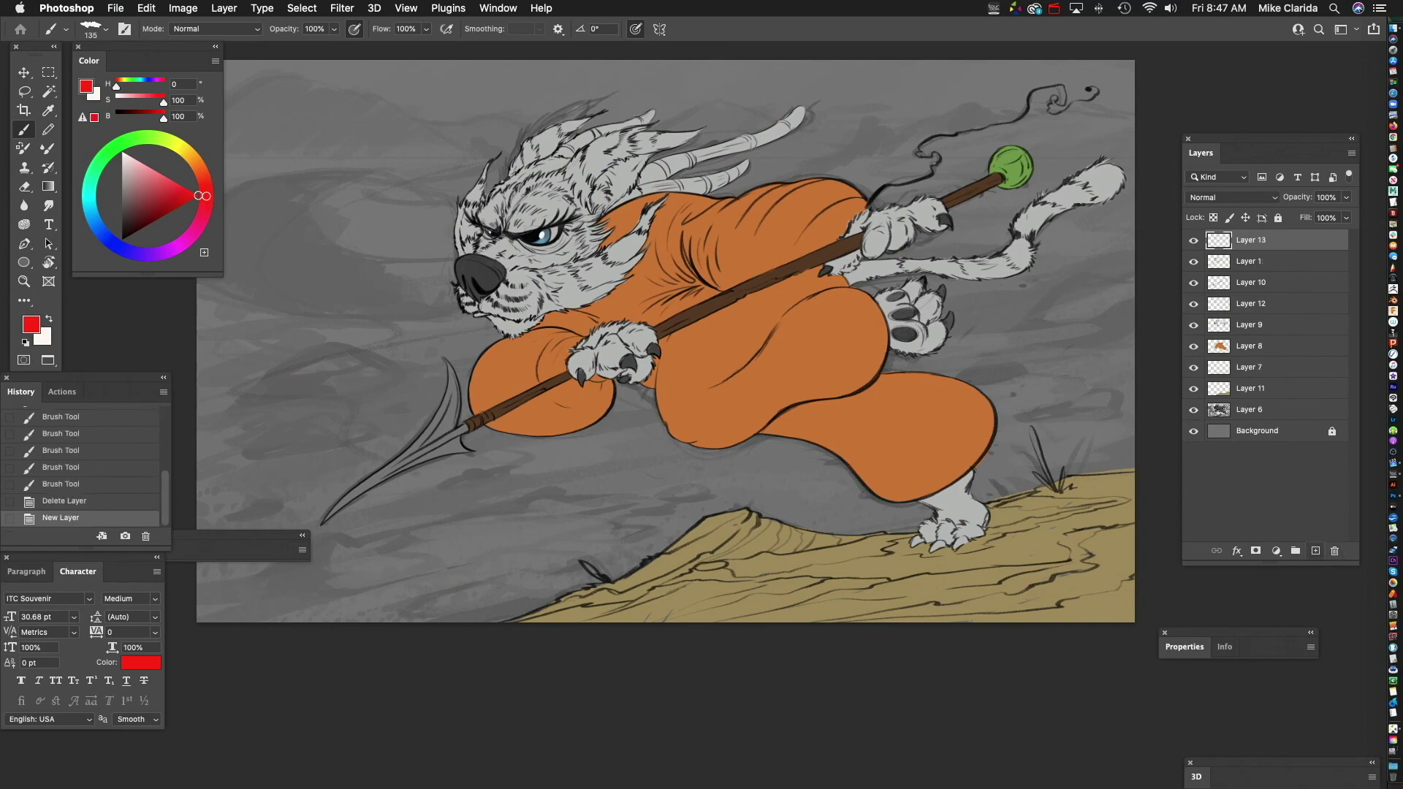
- Sketch red grass tufts on the new layer beside and below the spearhead
scroll(731, 329, left, 8)
scroll(731, 329, down, 5)
mouse_move(383, 369)
mouse_down()
mouse_move(380, 527)
mouse_move(409, 505)
mouse_move(502, 531)
mouse_up()
drag(467, 409, 496, 505)
mouse_move(451, 337)
mouse_down()
mouse_move(465, 450)
mouse_move(489, 411)
mouse_move(532, 437)
mouse_up()
drag(621, 512, 511, 449)
mouse_move(522, 547)
mouse_down()
mouse_move(574, 482)
mouse_move(642, 497)
mouse_up()
- Sketch red grass clumps behind the planted foot and along the lower edge of the ground
scroll(731, 328, right, 15)
scroll(730, 328, up, 4)
mouse_move(803, 340)
mouse_down()
mouse_move(747, 391)
mouse_move(778, 479)
mouse_up()
scroll(512, 343, down, 5)
scroll(511, 344, right, 1)
mouse_move(727, 404)
mouse_down()
mouse_move(798, 532)
mouse_move(685, 493)
mouse_move(744, 535)
mouse_up()
drag(622, 438, 705, 456)
mouse_move(702, 519)
mouse_down()
mouse_move(693, 552)
mouse_move(658, 533)
mouse_up()
drag(548, 439, 644, 467)
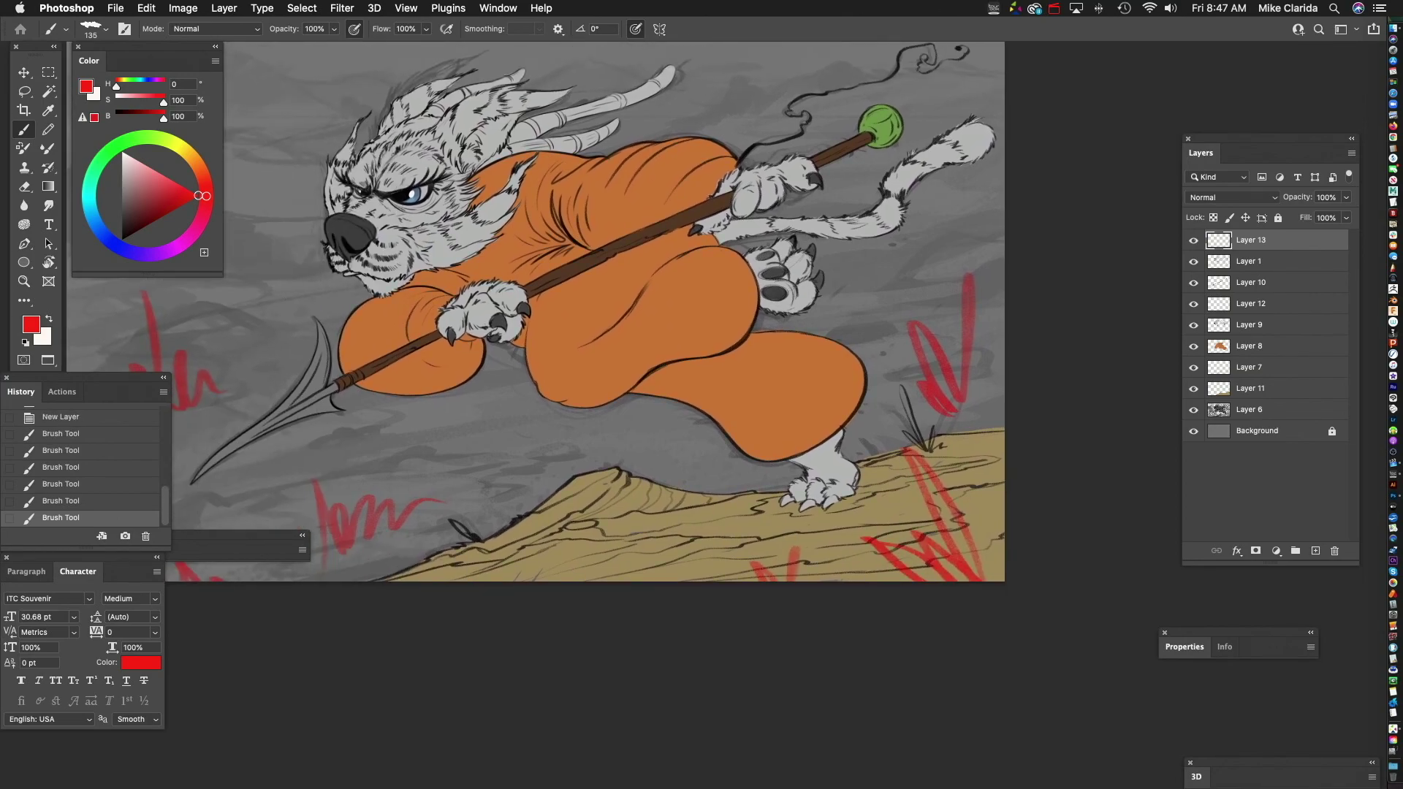
- Build up the red grass clump in the artwork's lower-right corner with longer, denser strokes
scroll(787, 504, down, 6)
scroll(787, 504, up, 4)
drag(788, 504, 765, 502)
drag(849, 447, 925, 557)
mouse_move(925, 556)
mouse_down()
mouse_move(821, 432)
mouse_move(932, 562)
mouse_up()
drag(820, 435, 910, 468)
- Draw red flow curves sweeping from the lower-right grass clump across the creature's legs toward its front arm
drag(825, 434, 396, 353)
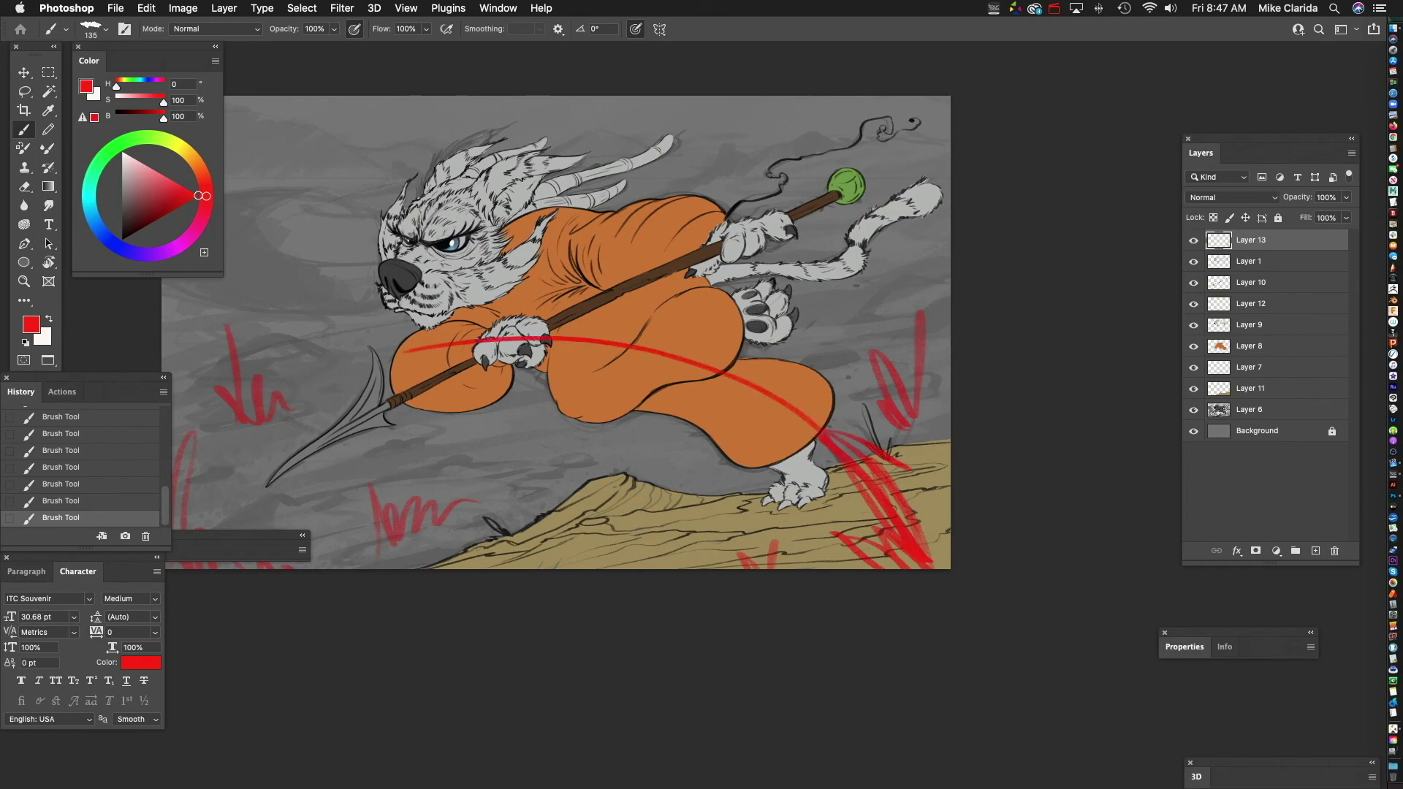
drag(504, 358, 811, 422)
mouse_move(811, 422)
mouse_down()
mouse_move(713, 386)
mouse_move(502, 405)
mouse_up()
mouse_move(391, 448)
mouse_down()
mouse_move(598, 463)
mouse_move(664, 441)
mouse_move(701, 398)
mouse_move(447, 584)
mouse_up()
scroll(598, 464, up, 4)
scroll(598, 463, up, 2)
key(super+z)
drag(705, 361, 450, 582)
key(super+z)
- Add red grass strokes between the spearhead and the ground ledge, and try a thick curve below the front arm
mouse_move(659, 579)
mouse_down()
mouse_move(643, 458)
mouse_move(621, 495)
mouse_move(673, 544)
mouse_move(627, 526)
mouse_move(691, 577)
mouse_move(714, 549)
mouse_up()
drag(731, 438, 632, 529)
drag(615, 424, 820, 357)
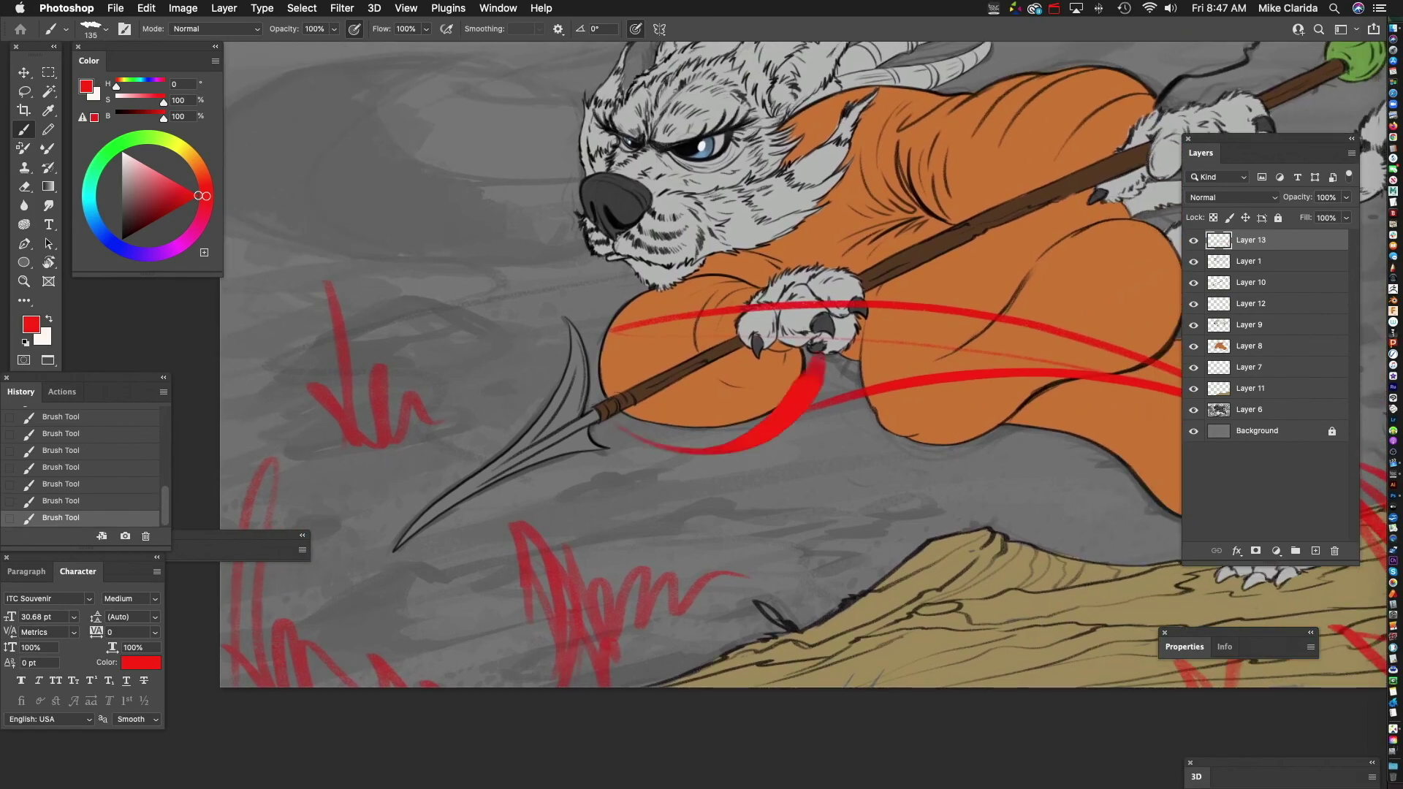
drag(811, 438, 726, 403)
key(super+z)
mouse_move(644, 500)
mouse_down()
mouse_move(747, 400)
mouse_move(757, 419)
mouse_up()
mouse_move(675, 489)
mouse_down()
mouse_move(743, 430)
mouse_move(786, 495)
mouse_up()
key(super+minus)
key(super+minus)
mouse_move(826, 445)
mouse_down()
mouse_move(731, 484)
mouse_move(817, 460)
mouse_up()
key(super+plus)
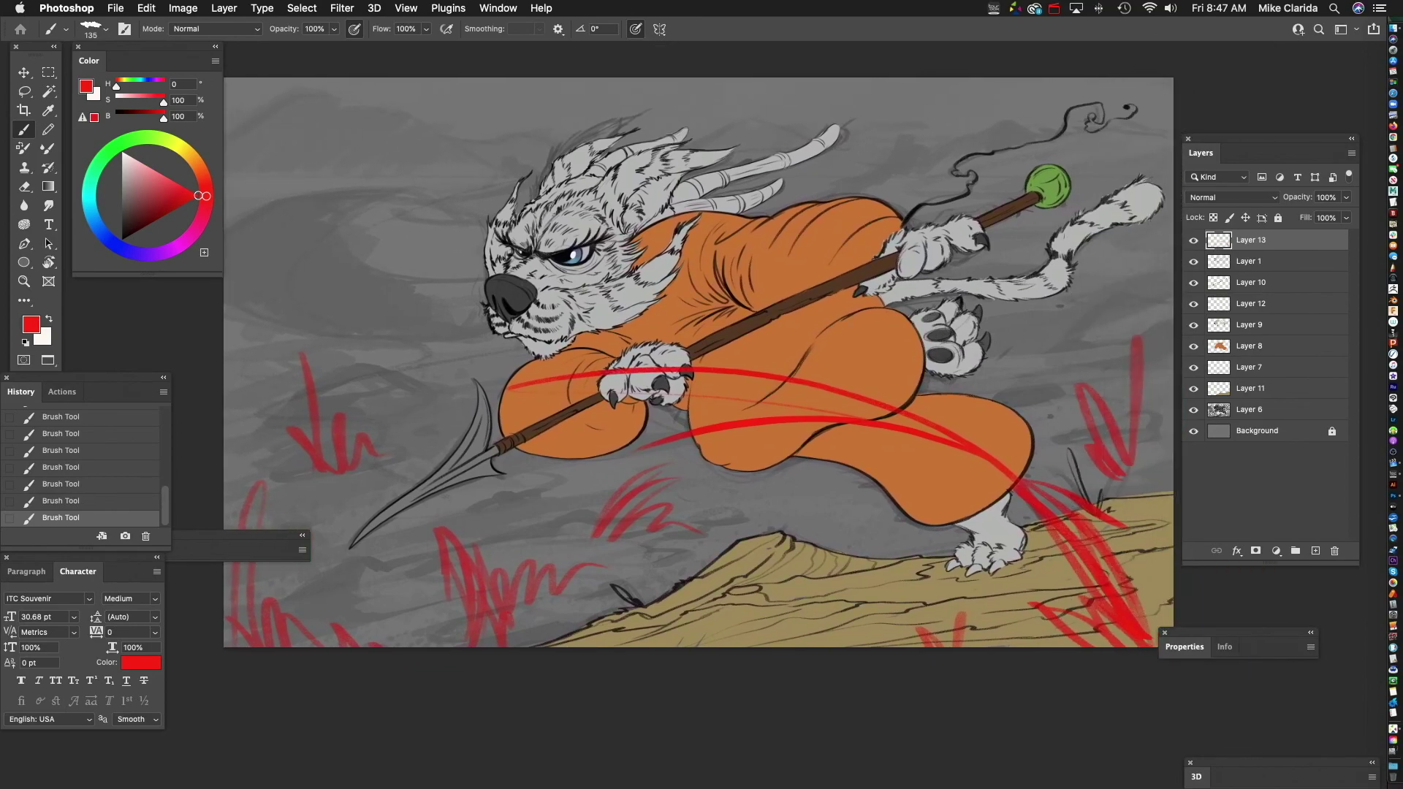
- Delete the temporary layer holding the red grass and flow sketches
click(1334, 551)
scroll(699, 362, up, 4)
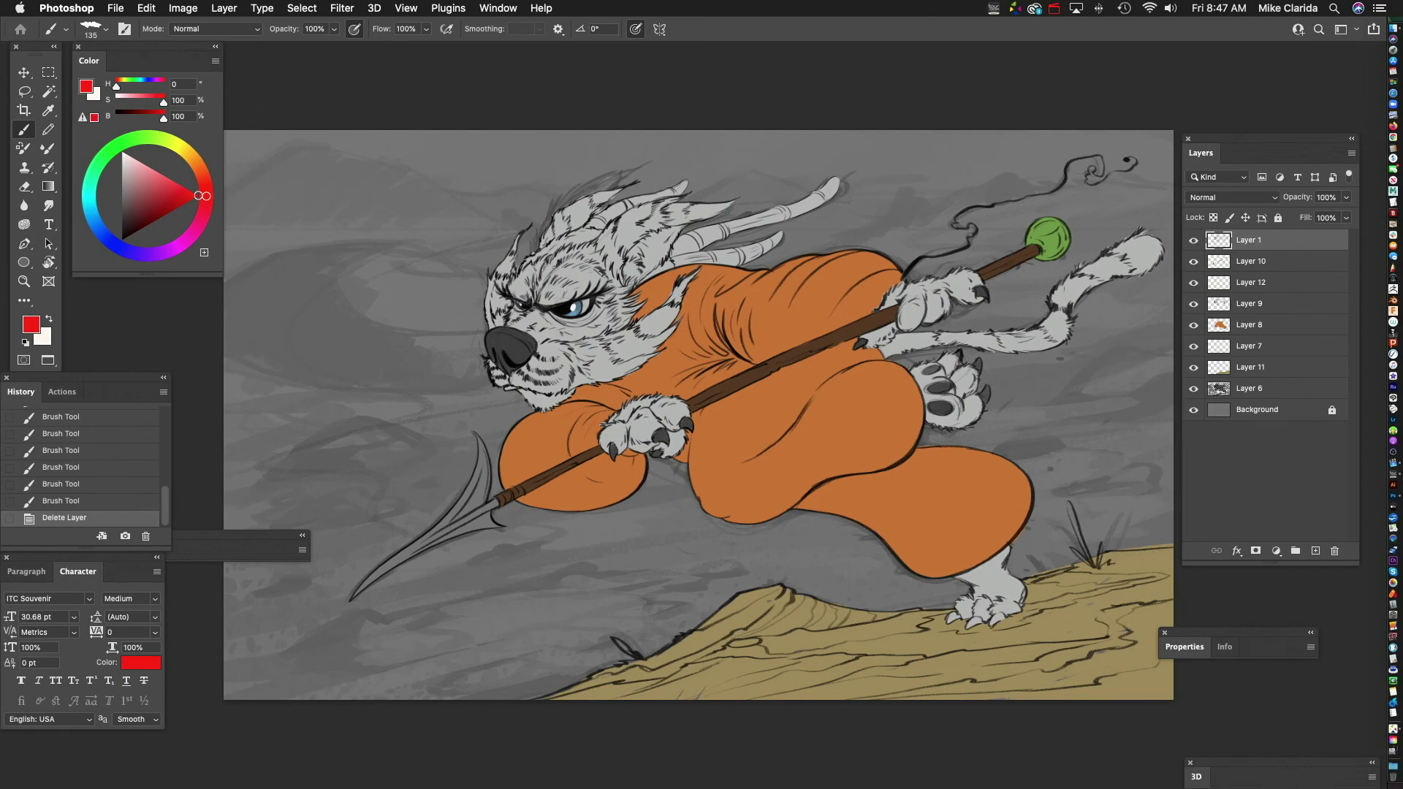
scroll(804, 347, up, 5)
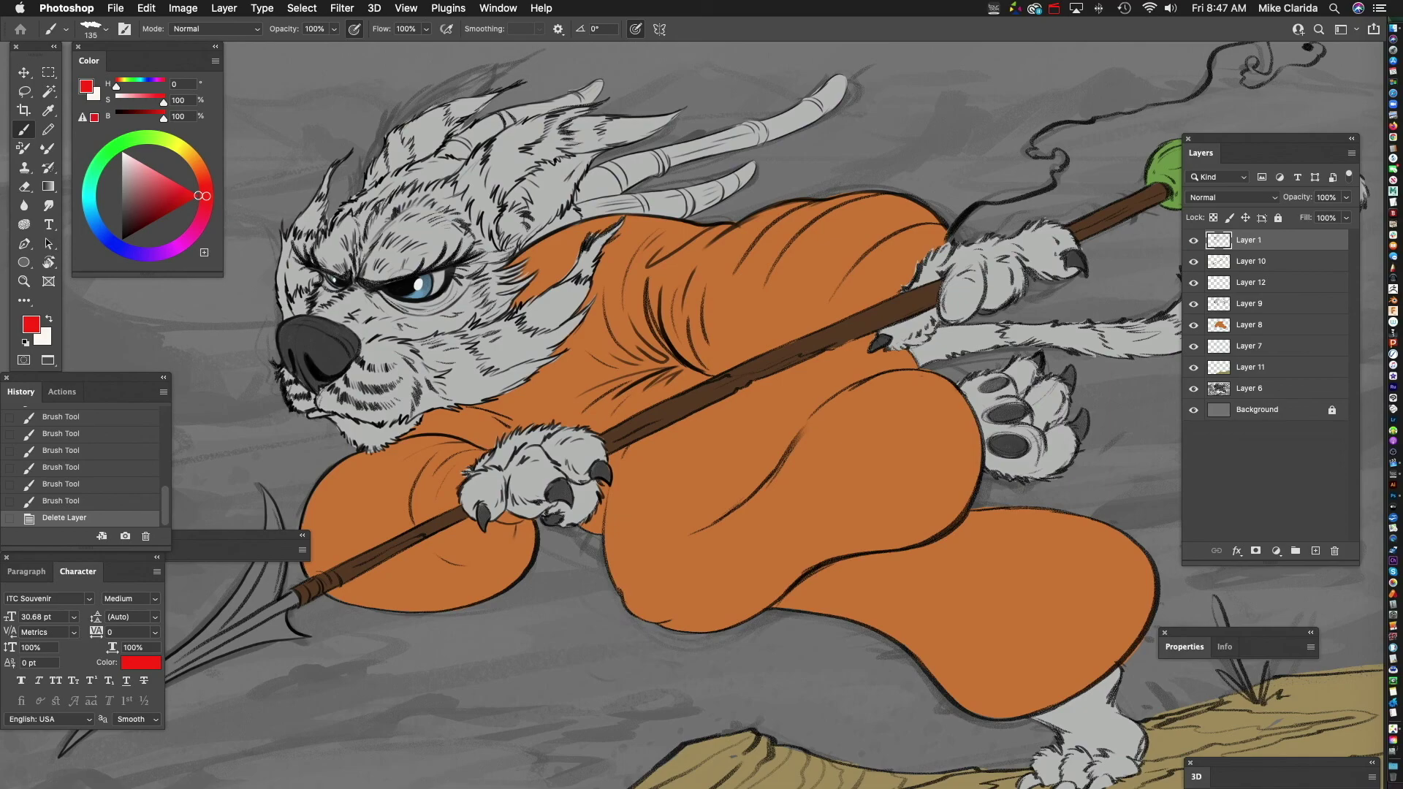
- Select Layer 8, sample the clothing's orange, and darken the brush color to H 27, S 83%, B 68%
click(1251, 325)
click(1194, 325)
scroll(762, 296, up, 4)
scroll(803, 292, down, 3)
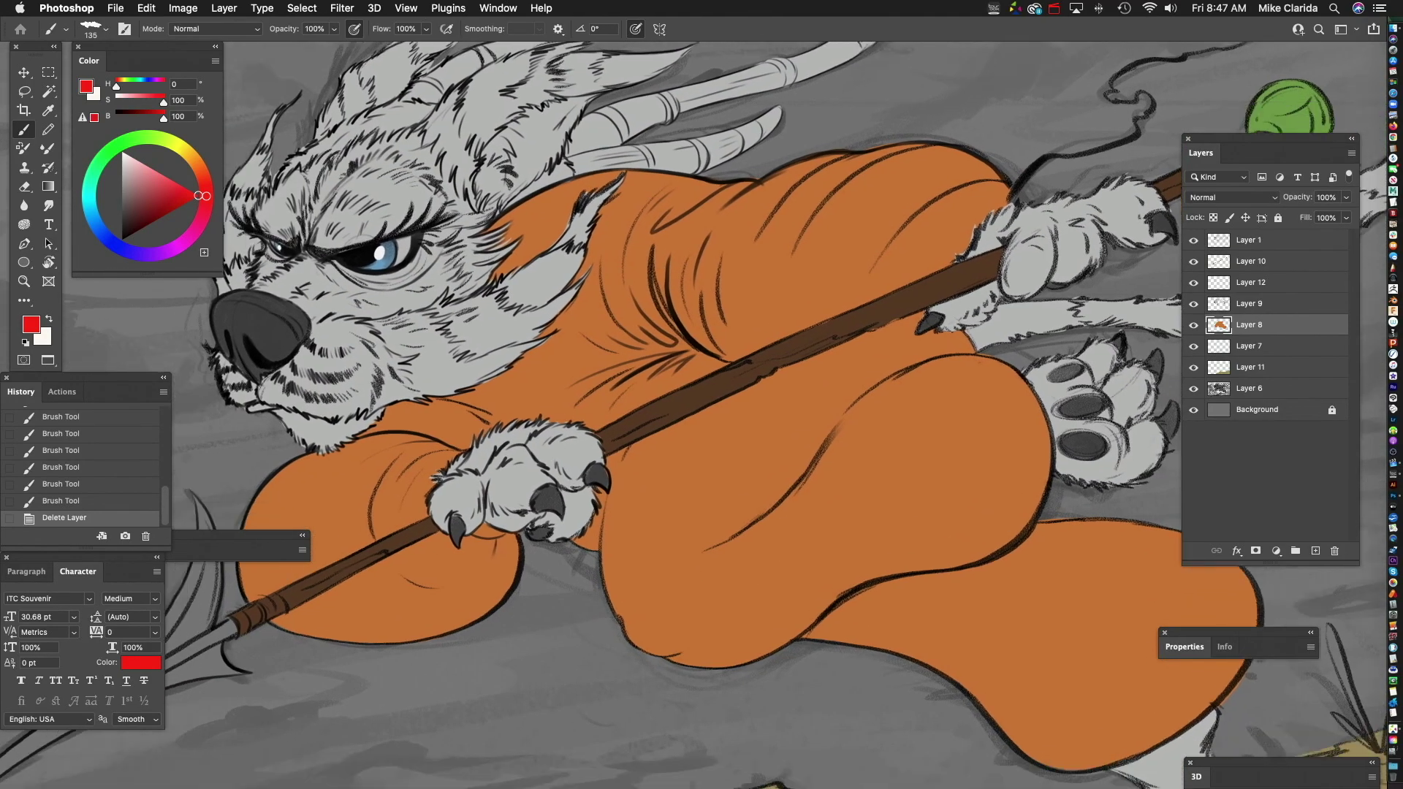
alt+click(582, 345)
drag(166, 195, 165, 209)
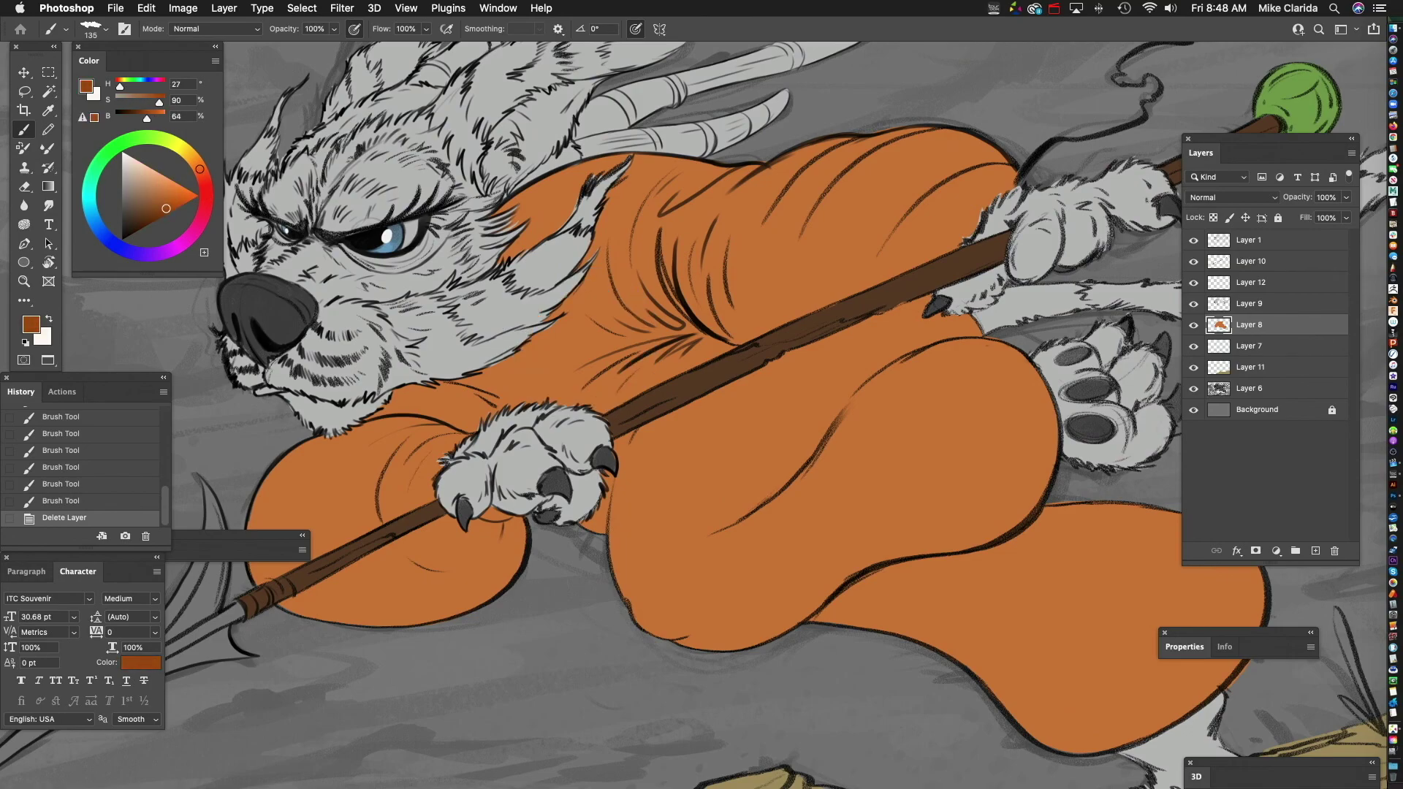
alt+click(842, 280)
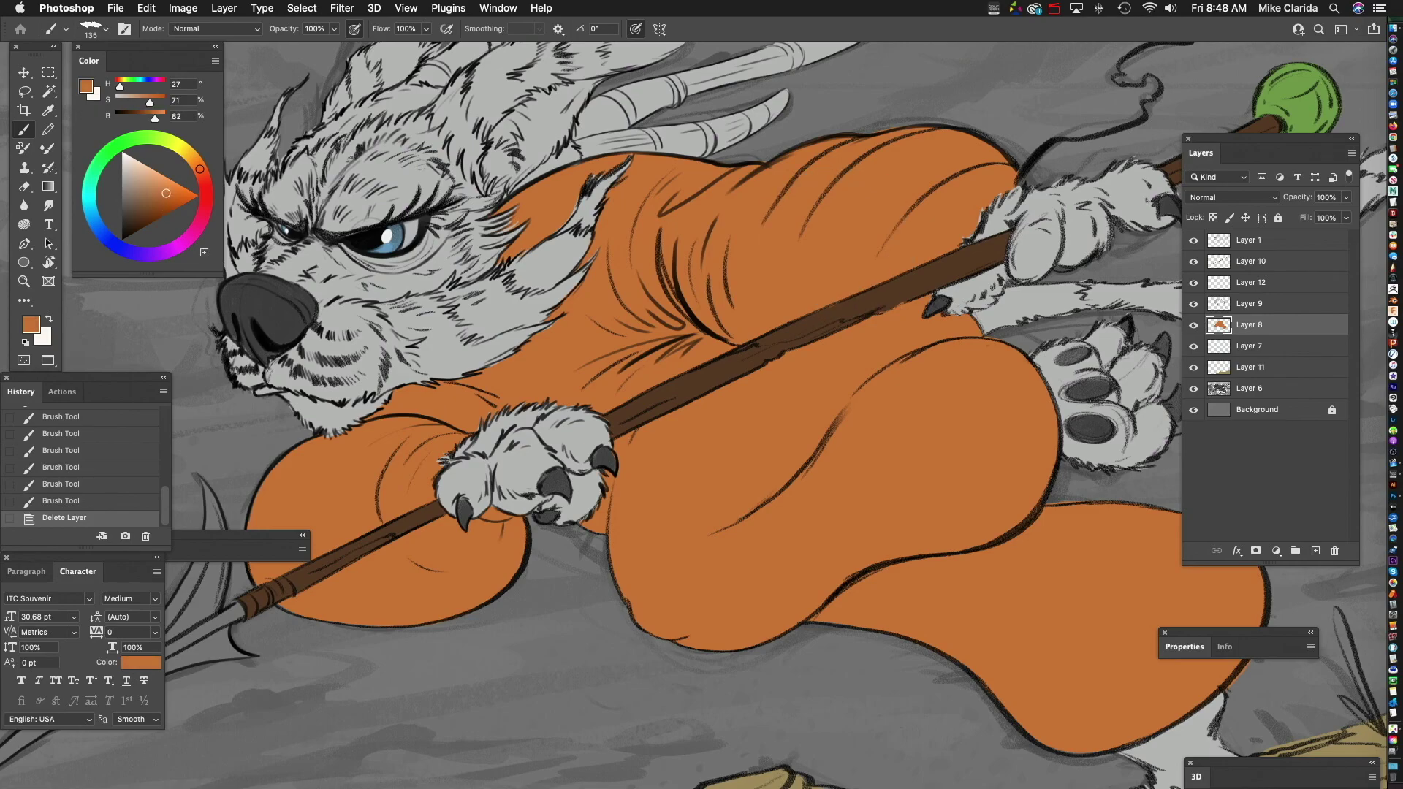
drag(166, 194, 166, 201)
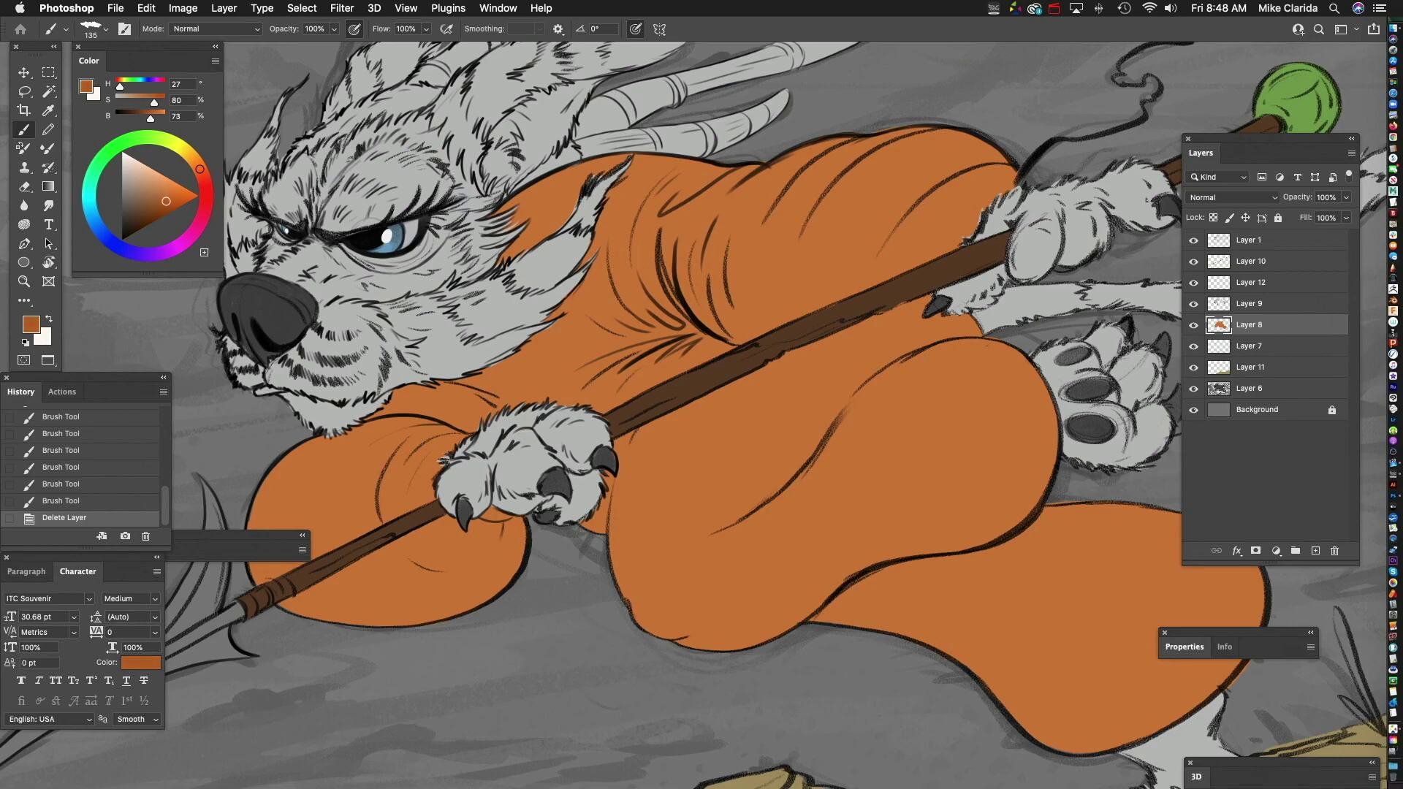
drag(166, 203, 166, 204)
- Add a new layer above Layer 8 and clip it to the orange clothing
drag(702, 394, 626, 416)
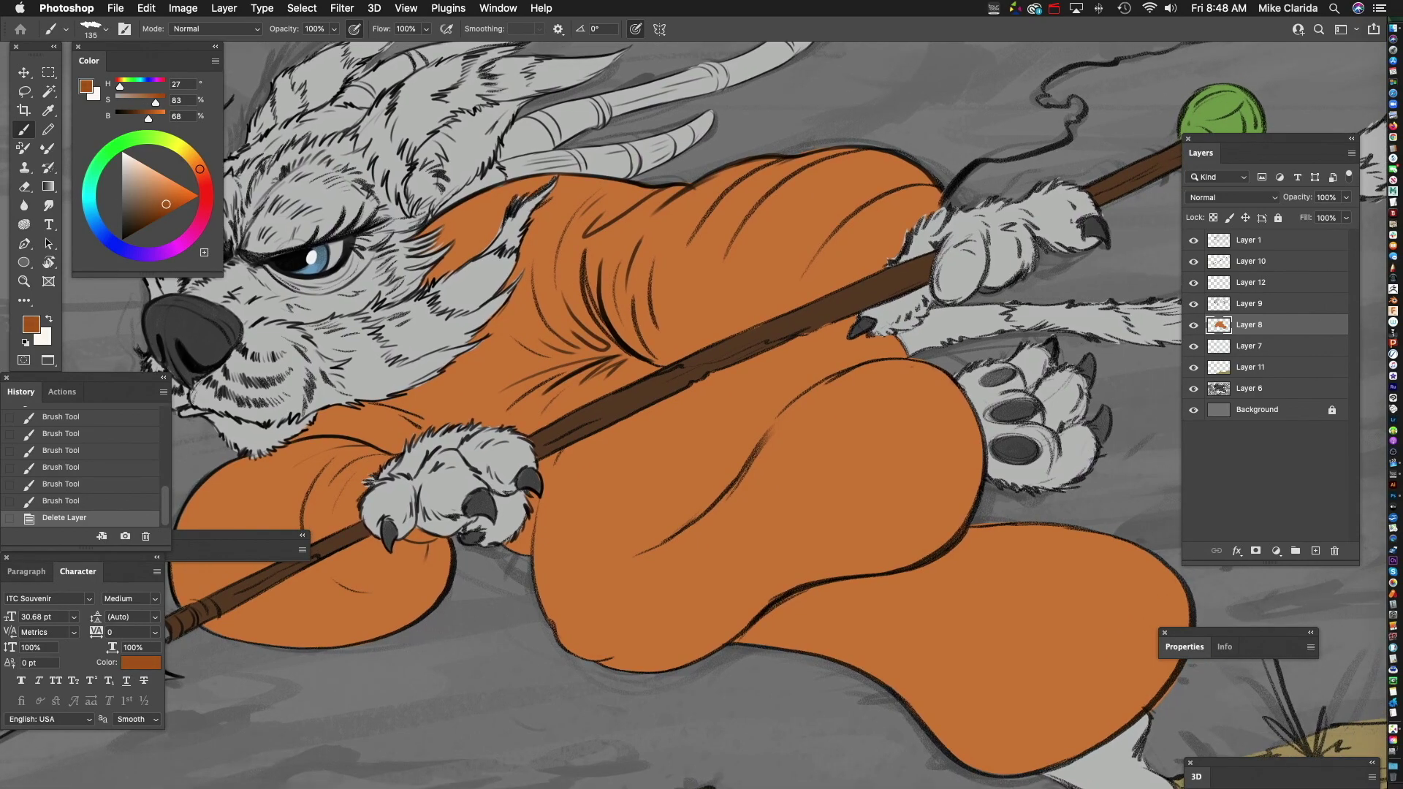
key(super+alt+shift+n)
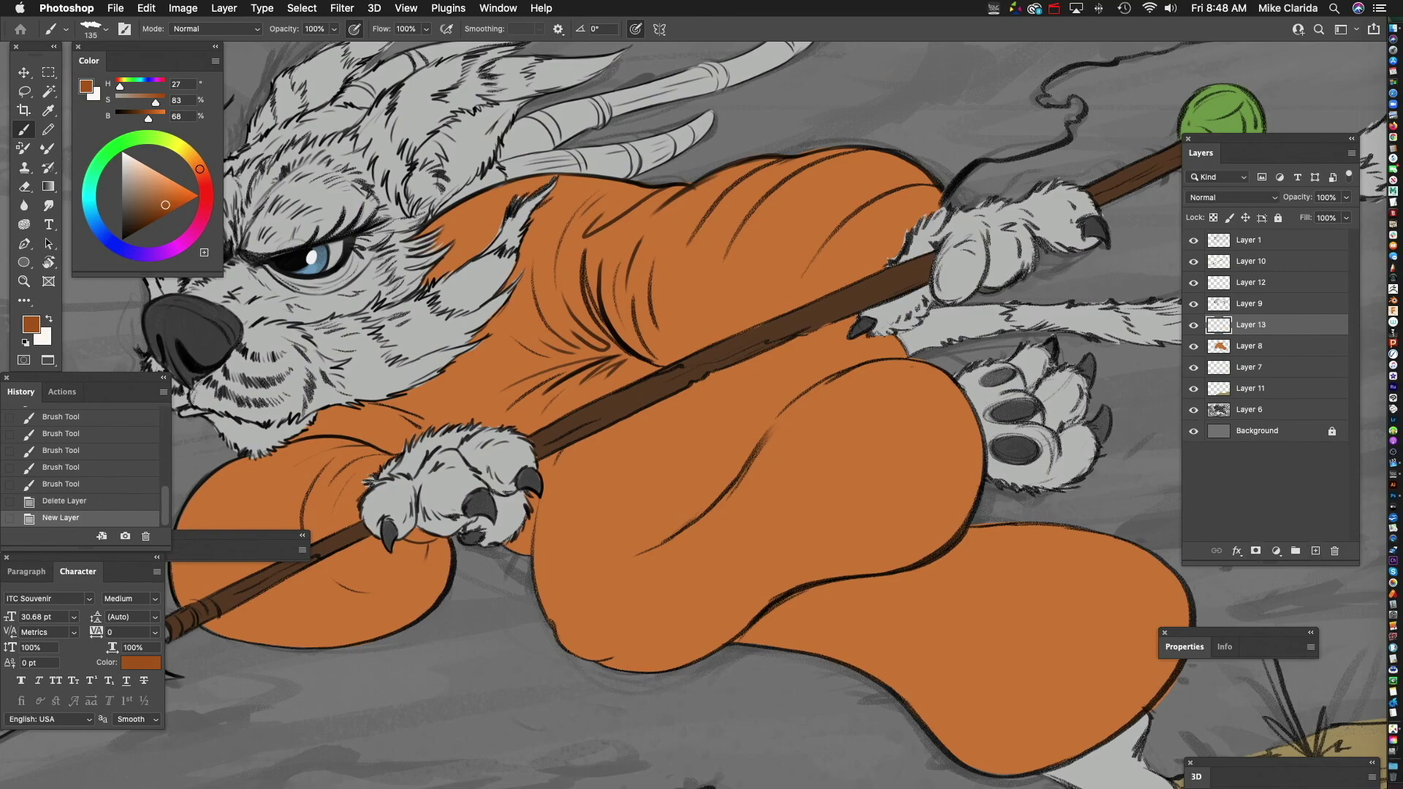
key(super+alt+g)
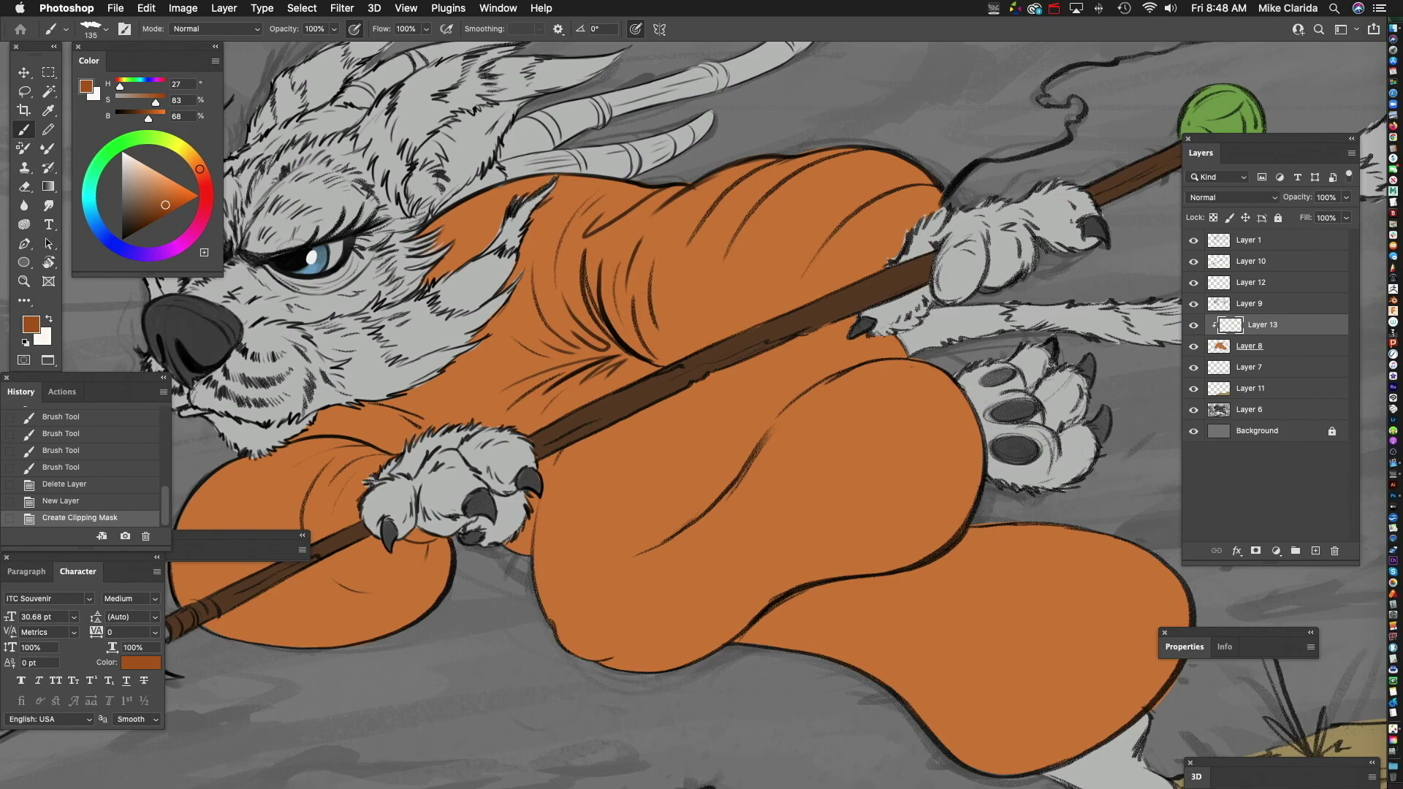
scroll(723, 415, down, 5)
drag(643, 409, 577, 566)
key(super+z)
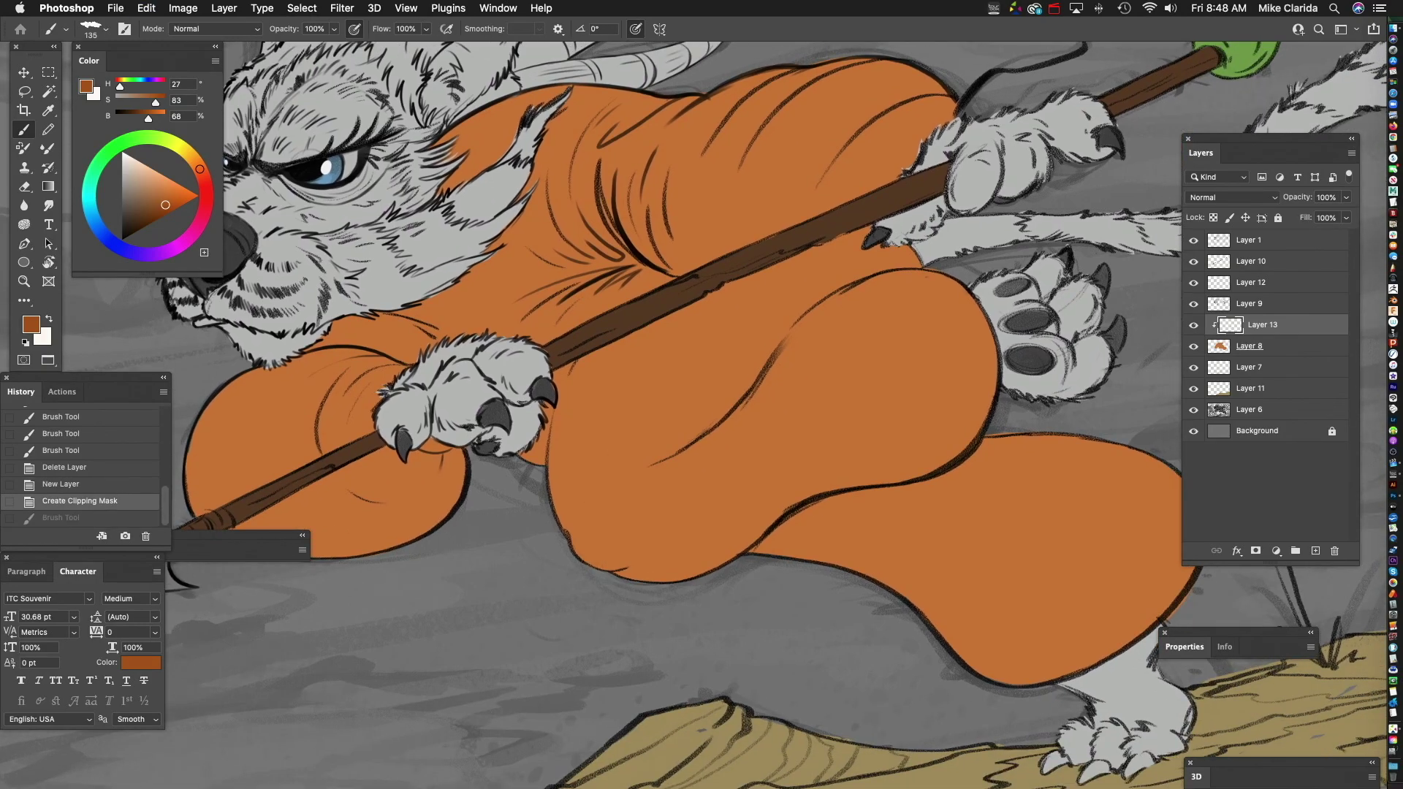
scroll(723, 415, left, 5)
scroll(723, 415, up, 4)
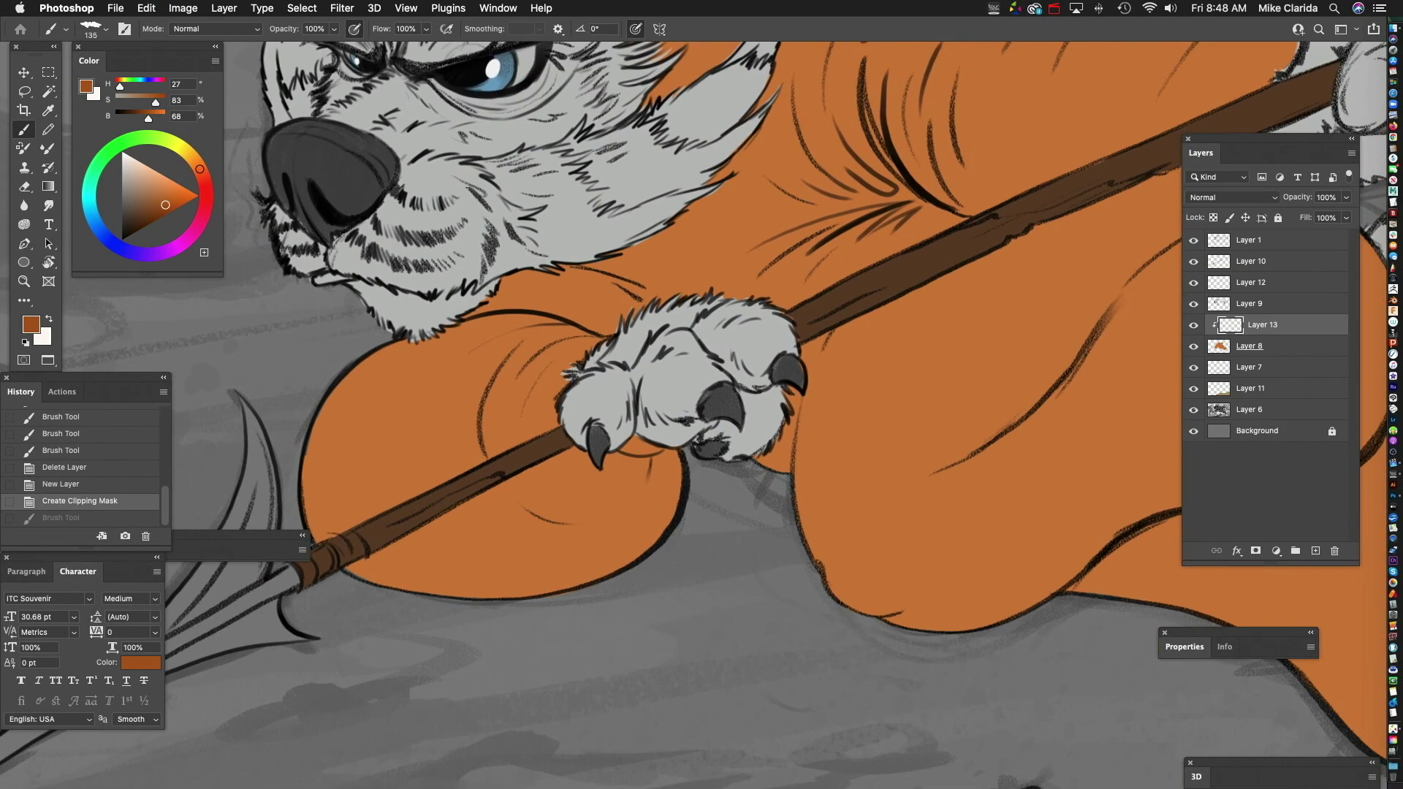
scroll(724, 415, right, 3)
mouse_move(483, 548)
mouse_down()
mouse_move(450, 611)
mouse_move(529, 546)
mouse_up()
key(super+z)
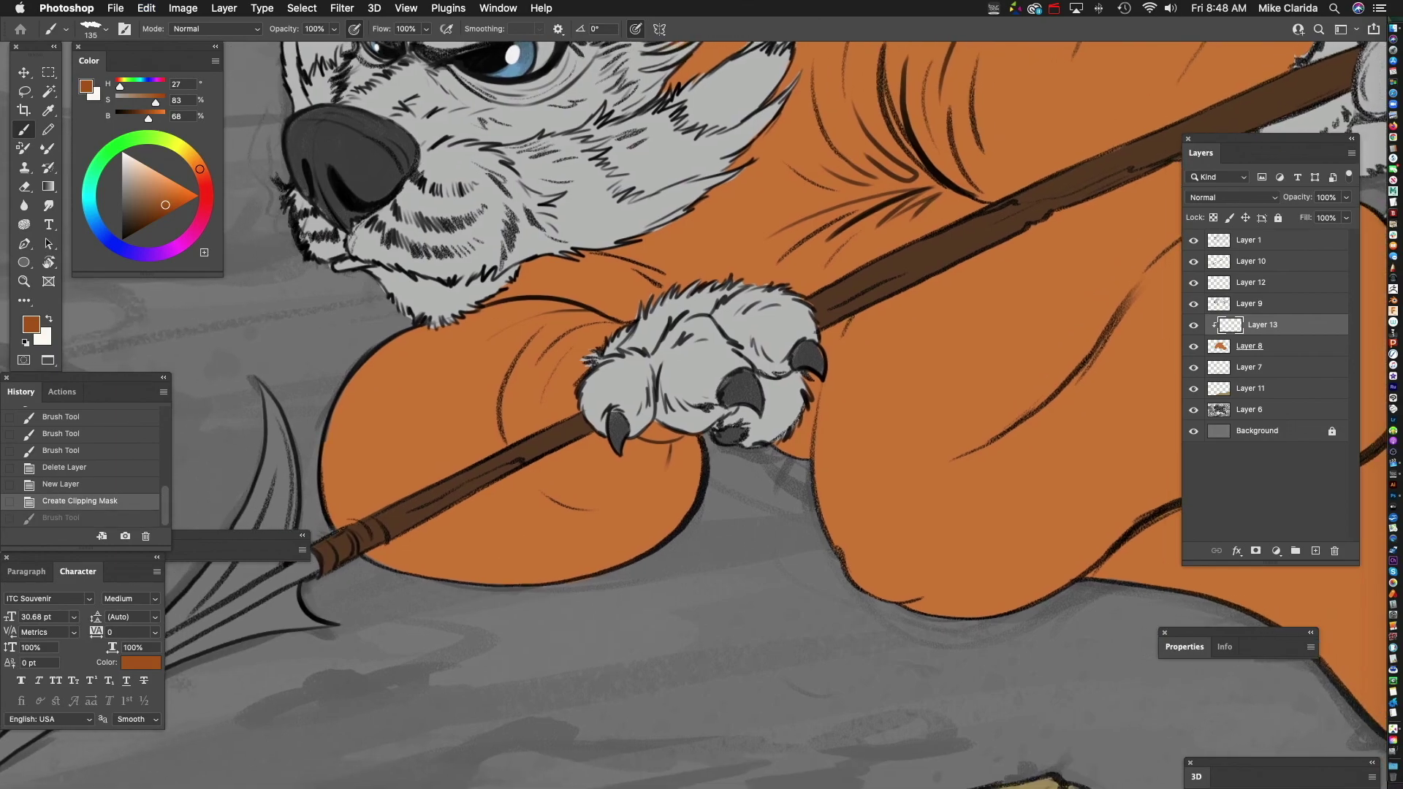
- Turn off pen pressure control of the brush size and reduce the brush size to 74
click(635, 30)
drag(423, 431, 418, 482)
key(super+z)
key([)
key([)
key(bracketleft)
- Paint curved dark orange stripes around the creature's front sleeve, following its rounded form on both sides of the spear
mouse_move(427, 334)
mouse_down()
mouse_move(405, 349)
mouse_move(369, 508)
mouse_move(435, 573)
mouse_up()
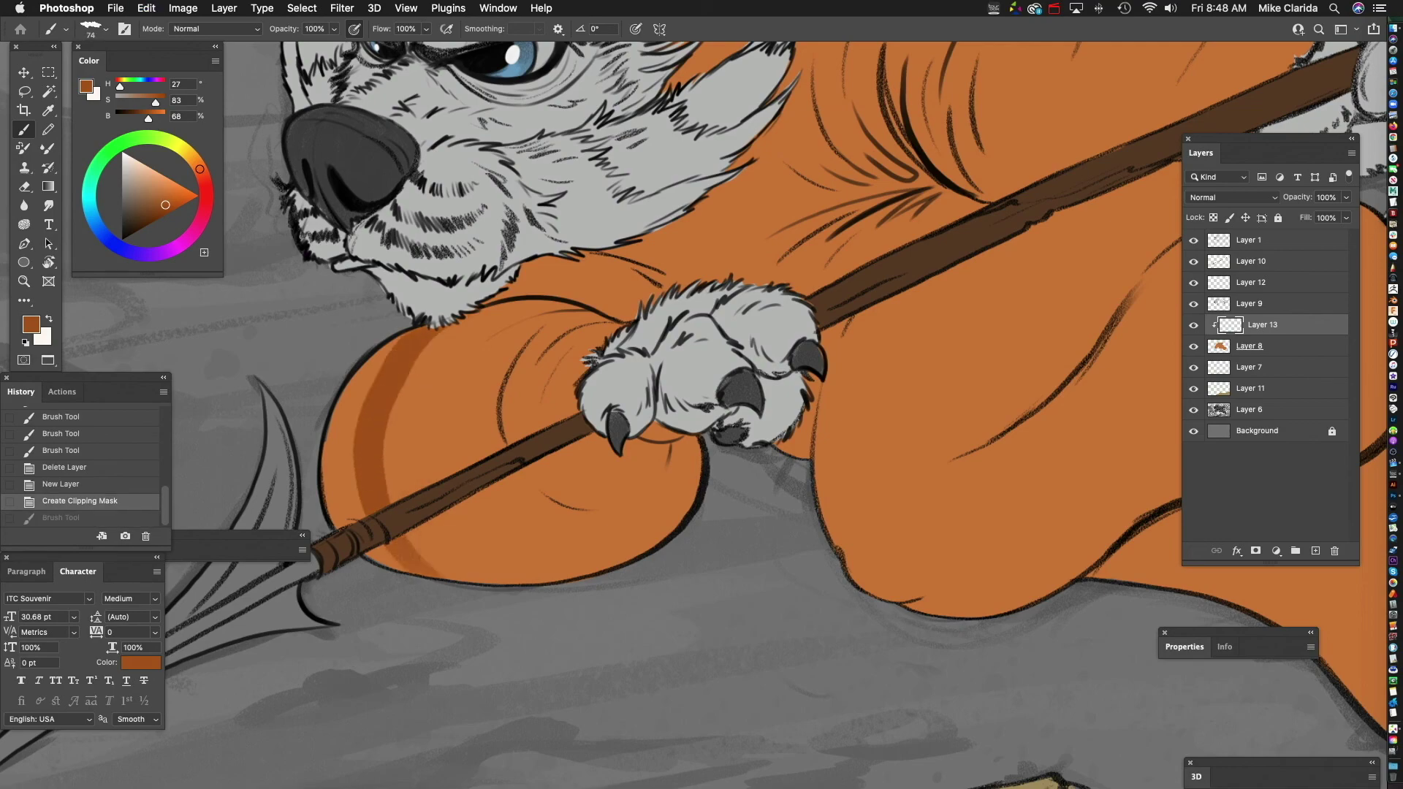
mouse_move(538, 303)
mouse_down()
mouse_move(454, 391)
mouse_move(532, 581)
mouse_up()
drag(495, 529, 542, 580)
drag(476, 497, 492, 526)
drag(701, 416, 635, 393)
mouse_move(526, 293)
mouse_down()
mouse_move(468, 409)
mouse_move(595, 517)
mouse_move(519, 520)
mouse_up()
mouse_move(516, 417)
mouse_down()
mouse_move(606, 439)
mouse_move(558, 443)
mouse_move(505, 376)
mouse_move(585, 431)
mouse_move(629, 420)
mouse_move(559, 418)
mouse_up()
key(super+z)
scroll(559, 418, left, 1)
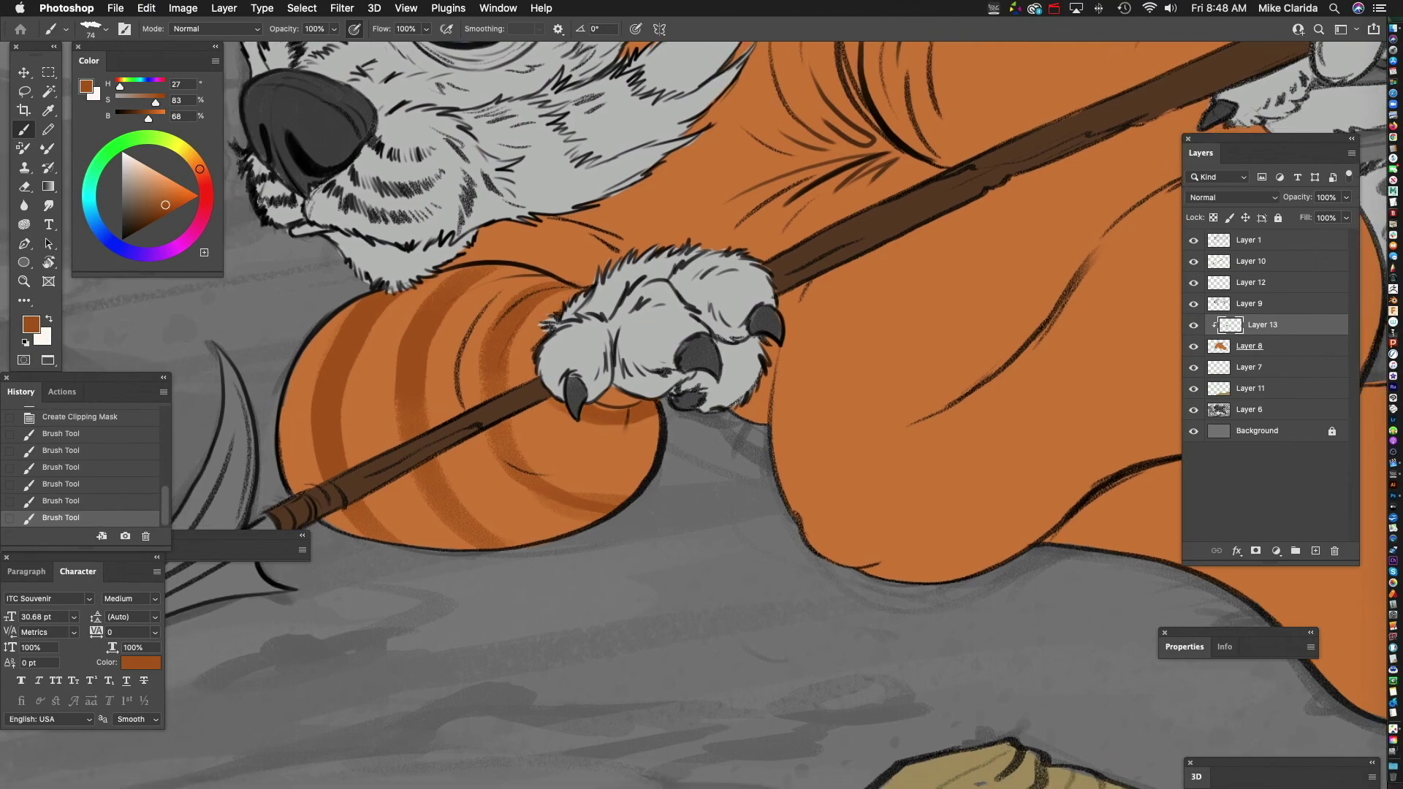
mouse_move(430, 467)
mouse_down()
mouse_move(468, 517)
mouse_move(515, 544)
mouse_up()
mouse_move(511, 431)
mouse_down()
mouse_move(570, 488)
mouse_move(513, 433)
mouse_move(566, 475)
mouse_up()
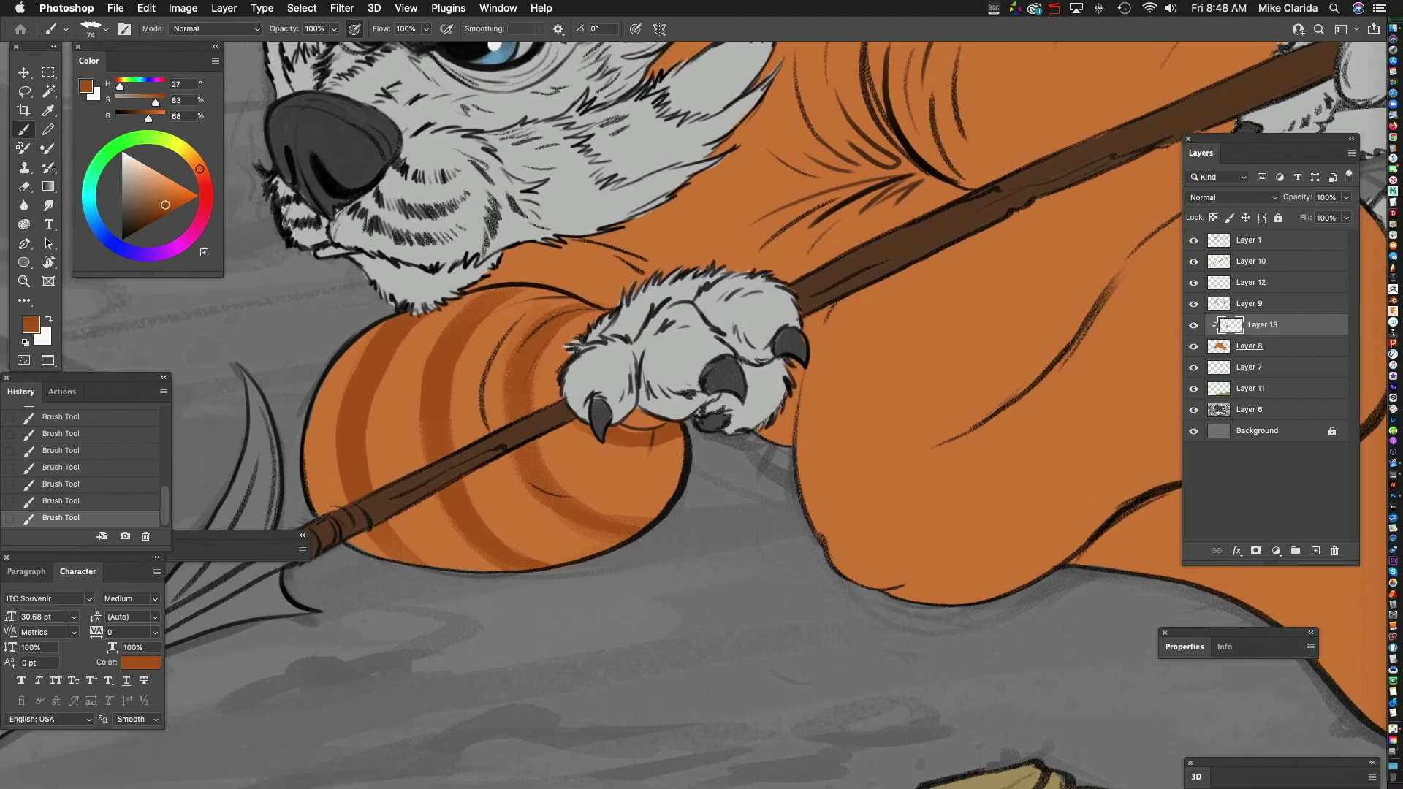
- Paint curved dark orange stripes across the upper sleeve and shoulder of the rear arm, with the brush size raised to 97
scroll(694, 373, down, 10)
scroll(694, 373, up, 10)
scroll(695, 373, right, 3)
scroll(695, 373, up, 3)
scroll(694, 373, right, 5)
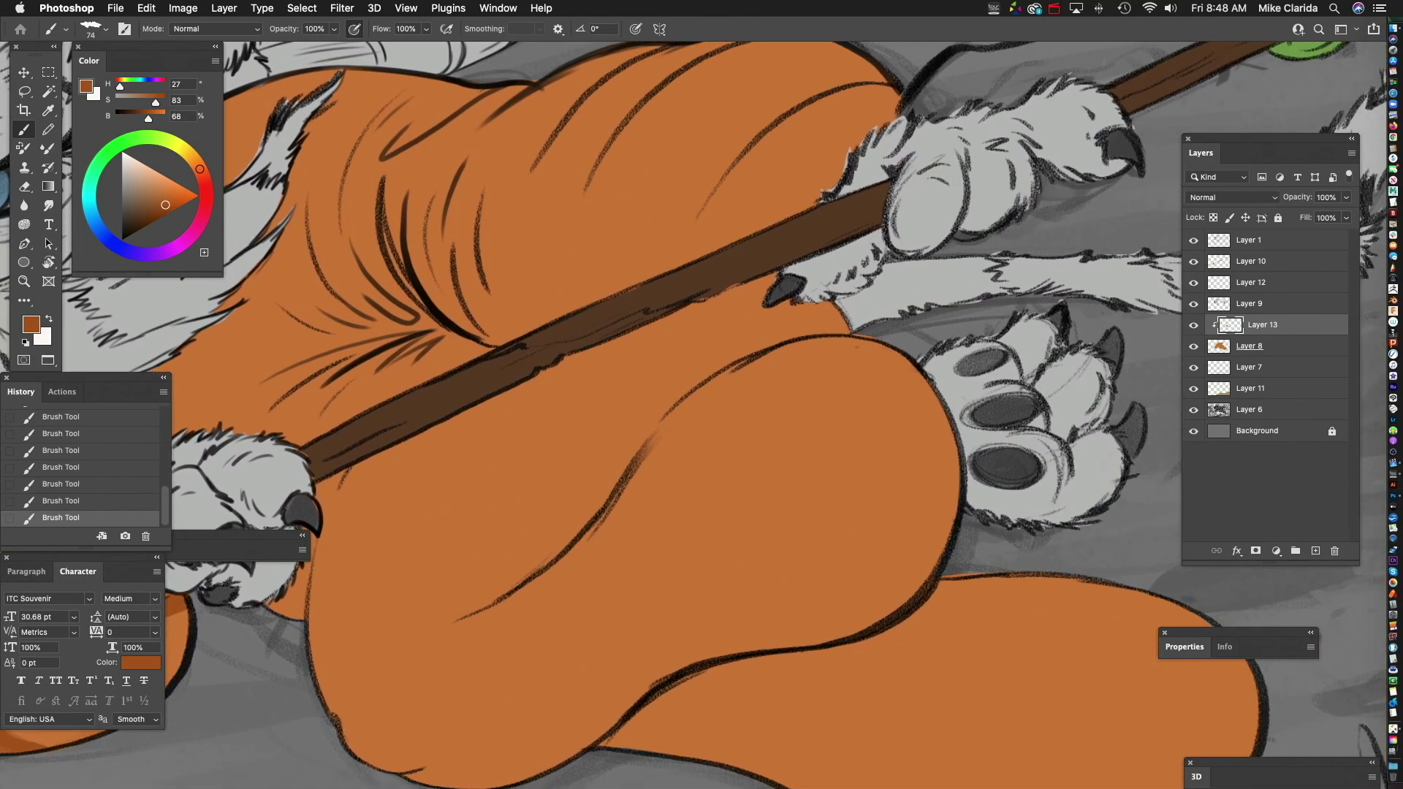
scroll(694, 373, down, 3)
scroll(694, 373, up, 2)
drag(678, 267, 687, 267)
mouse_move(782, 246)
mouse_down()
mouse_move(757, 250)
mouse_move(636, 387)
mouse_up()
drag(687, 271, 776, 242)
mouse_move(674, 227)
mouse_down()
mouse_move(543, 375)
mouse_move(553, 316)
mouse_move(678, 223)
mouse_up()
mouse_move(589, 232)
mouse_down()
mouse_move(469, 369)
mouse_move(456, 338)
mouse_move(497, 273)
mouse_move(434, 413)
mouse_up()
mouse_move(676, 358)
mouse_down()
mouse_move(527, 359)
mouse_move(636, 358)
mouse_up()
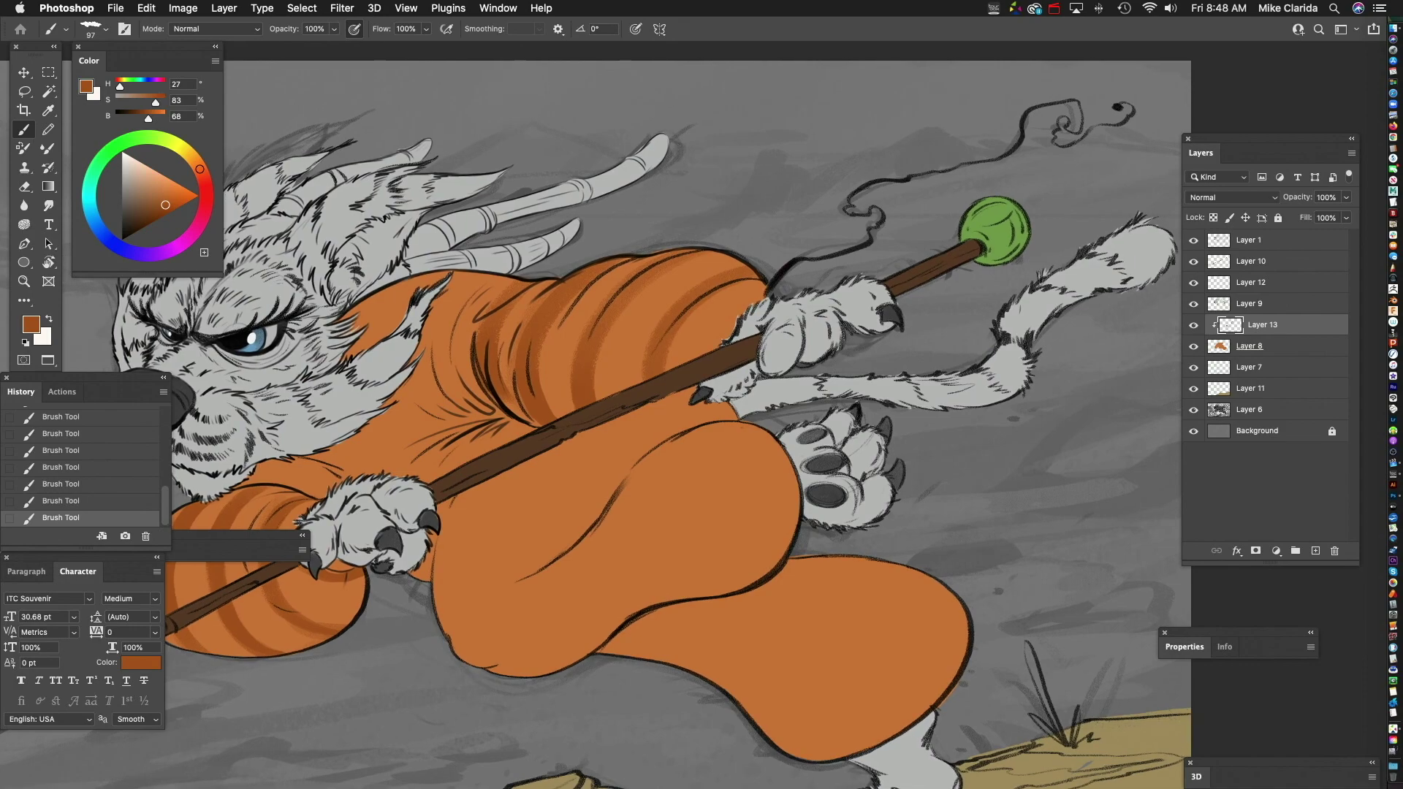
drag(635, 438, 603, 348)
drag(533, 476, 574, 565)
key(super+z)
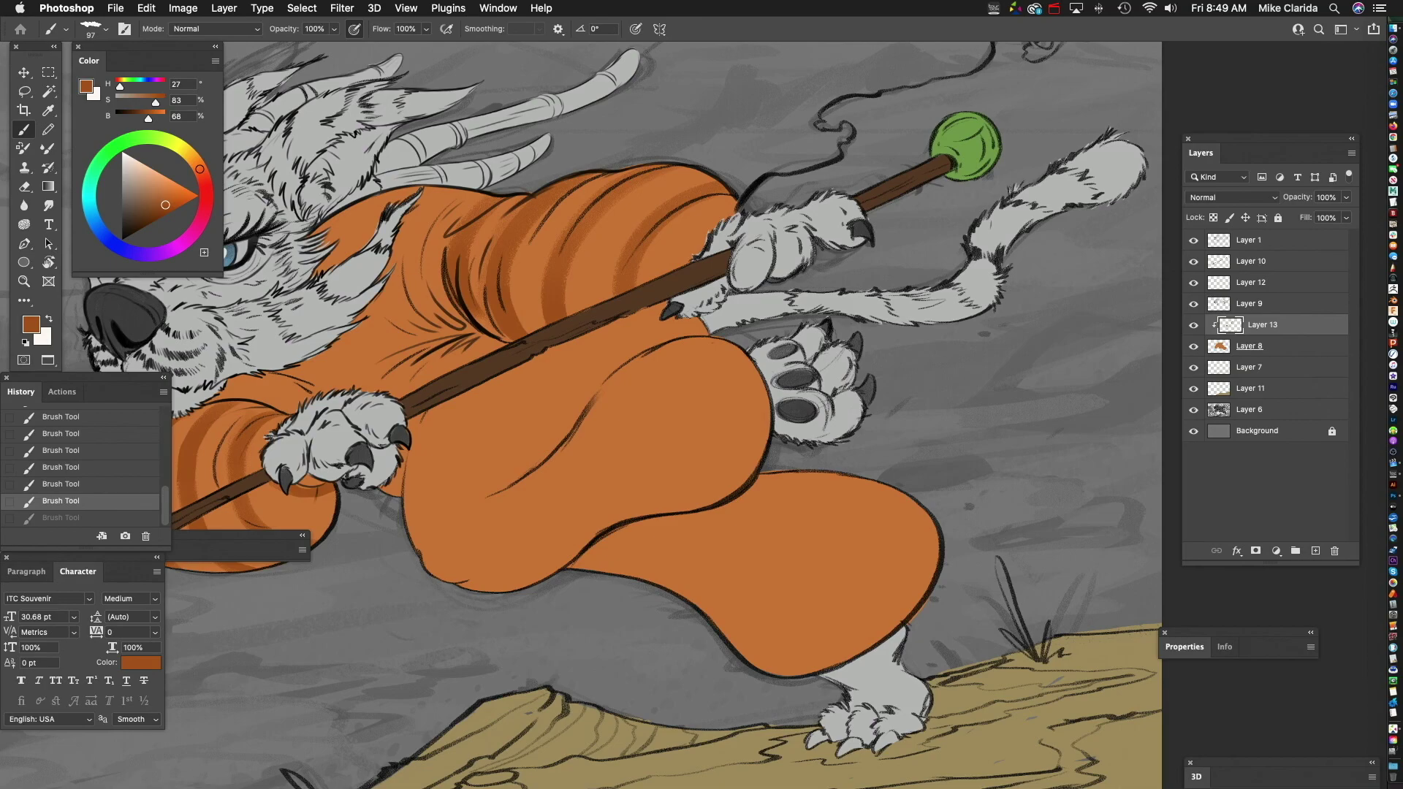
drag(670, 382, 712, 545)
key(super+z)
mouse_move(661, 357)
mouse_down()
mouse_move(717, 388)
mouse_move(756, 503)
mouse_up()
key(super+z)
key(super+z)
scroll(667, 415, left, 5)
scroll(667, 415, up, 3)
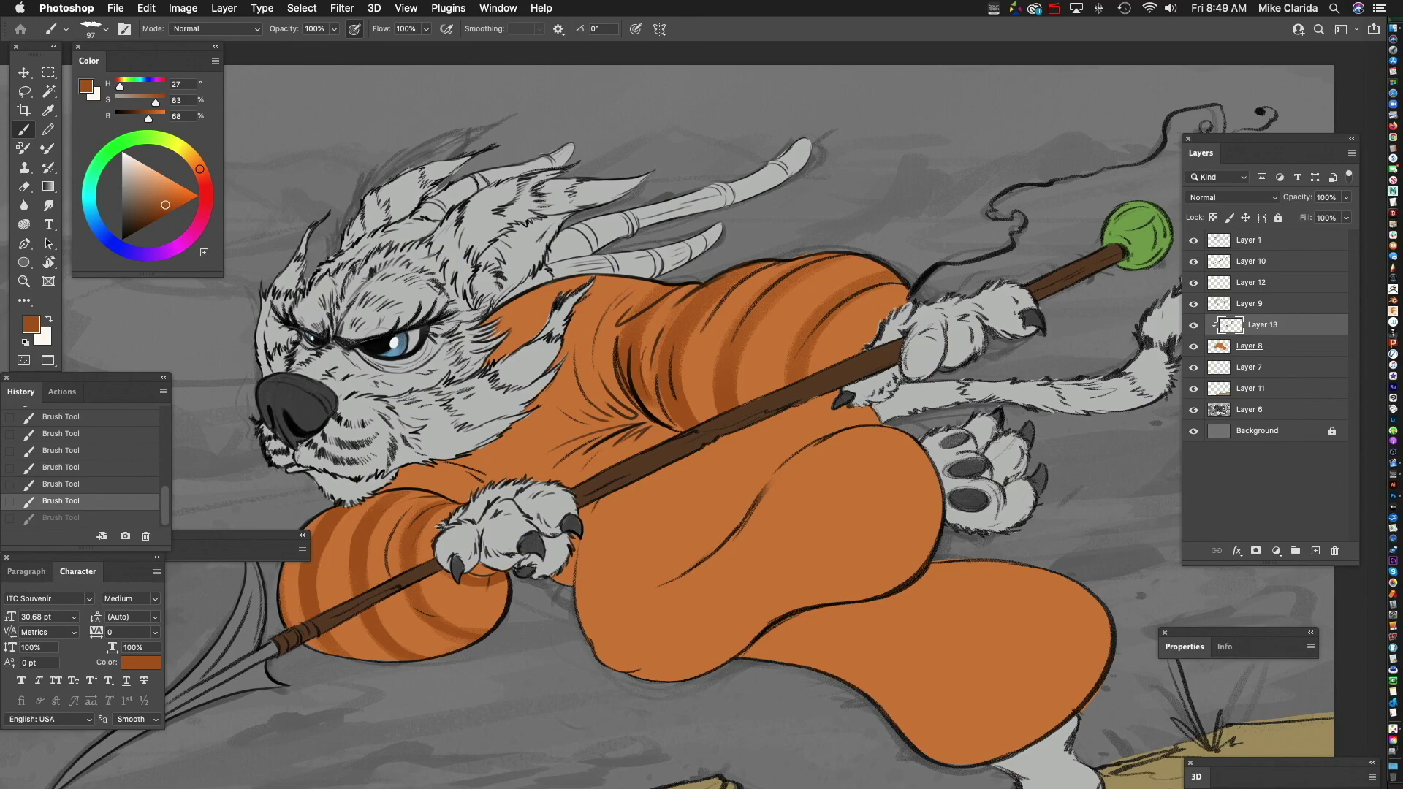
- Paint a curved dark orange stripe down the chest between the mane tuft and the shoulder folds
scroll(585, 329, up, 5)
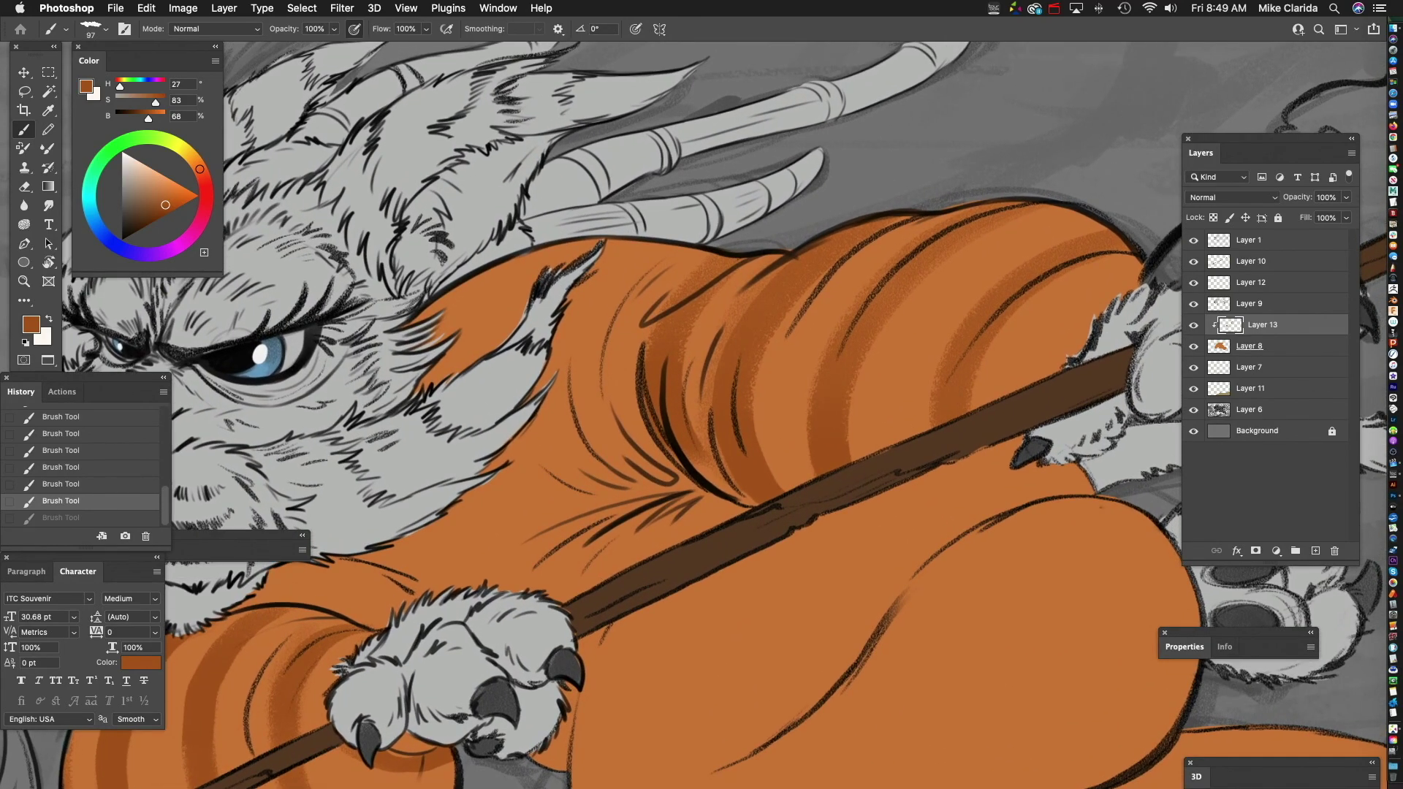
key(super+shift+z)
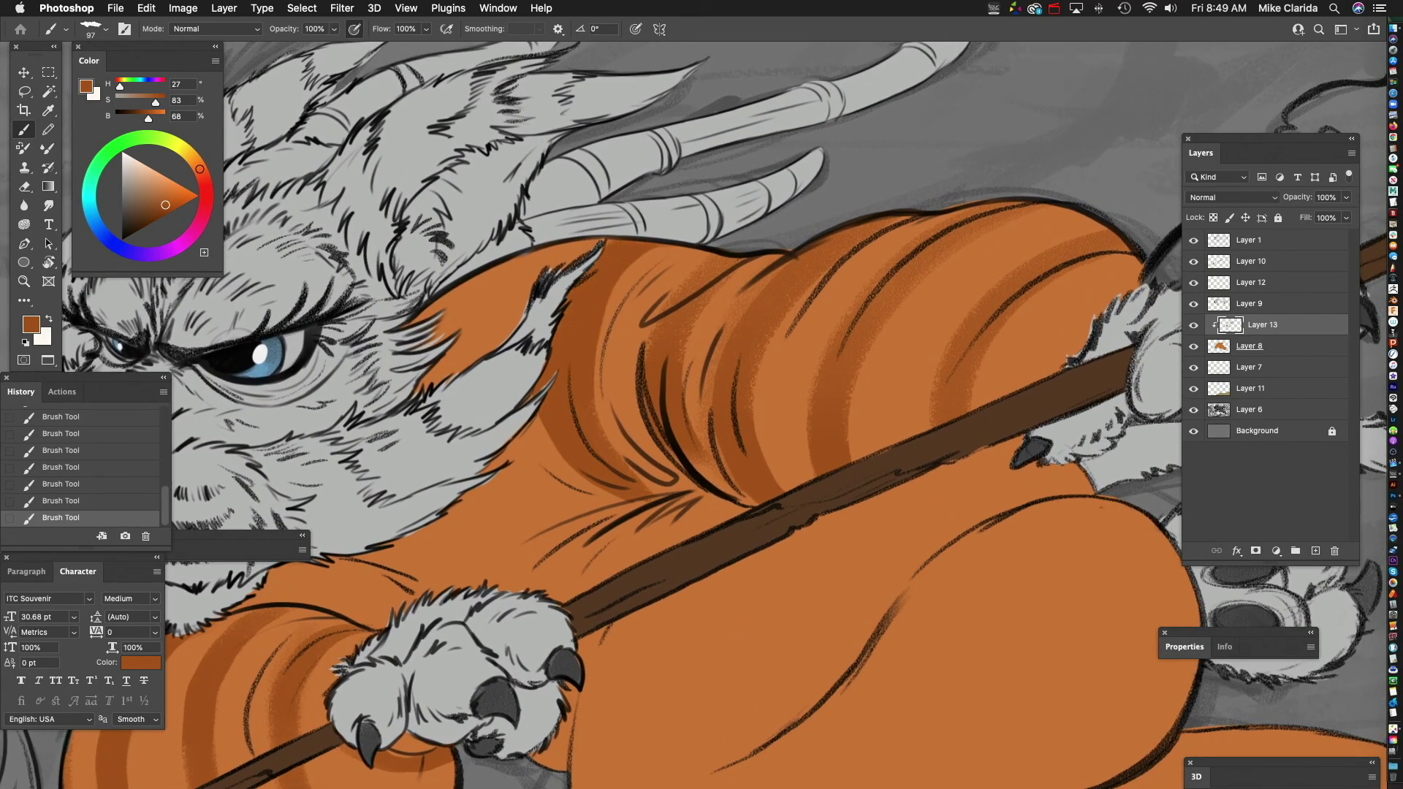
key(super+z)
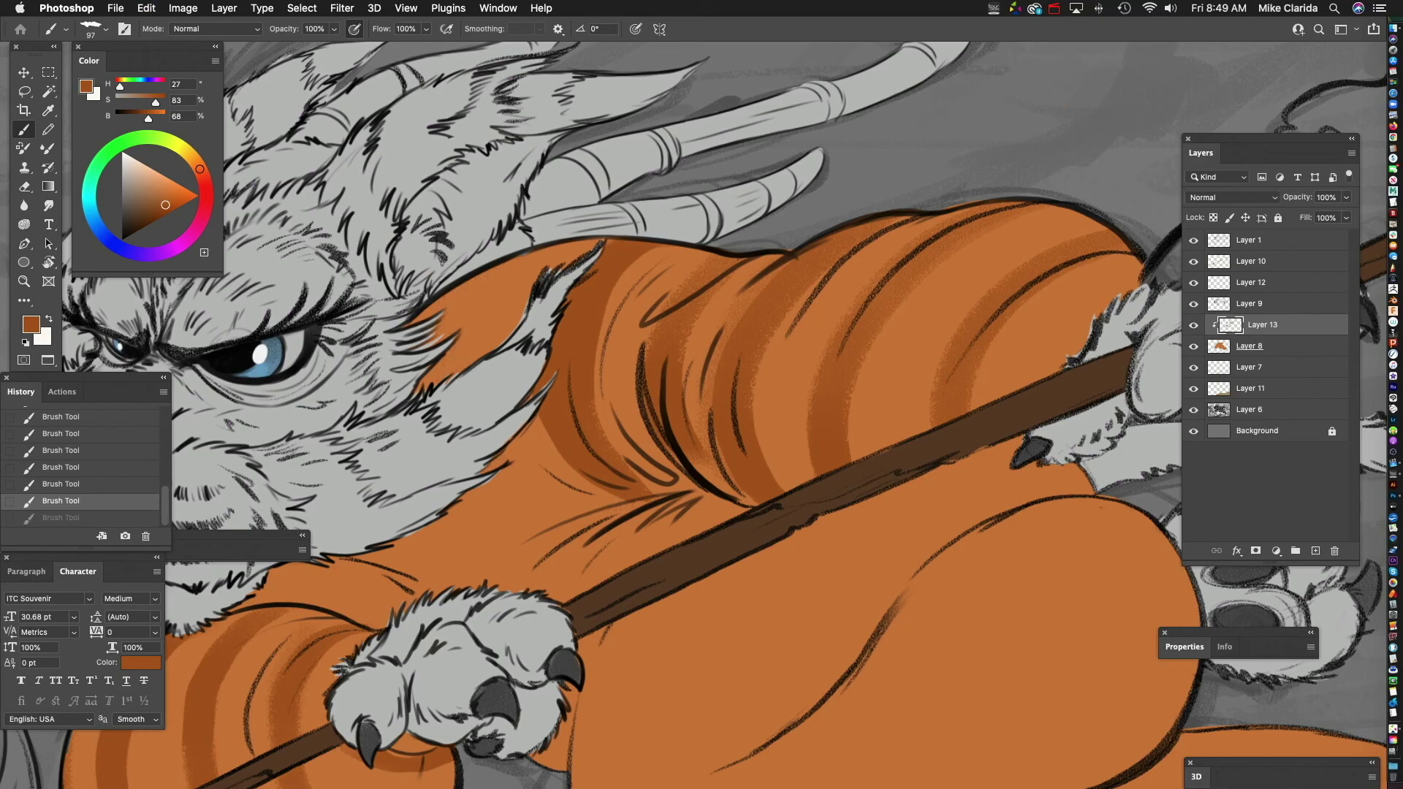
mouse_move(435, 314)
mouse_down()
mouse_move(578, 485)
mouse_move(620, 496)
mouse_move(721, 293)
mouse_move(779, 272)
mouse_up()
scroll(804, 402, down, 10)
scroll(804, 402, up, 10)
mouse_move(466, 329)
mouse_down()
mouse_move(424, 398)
mouse_move(475, 559)
mouse_up()
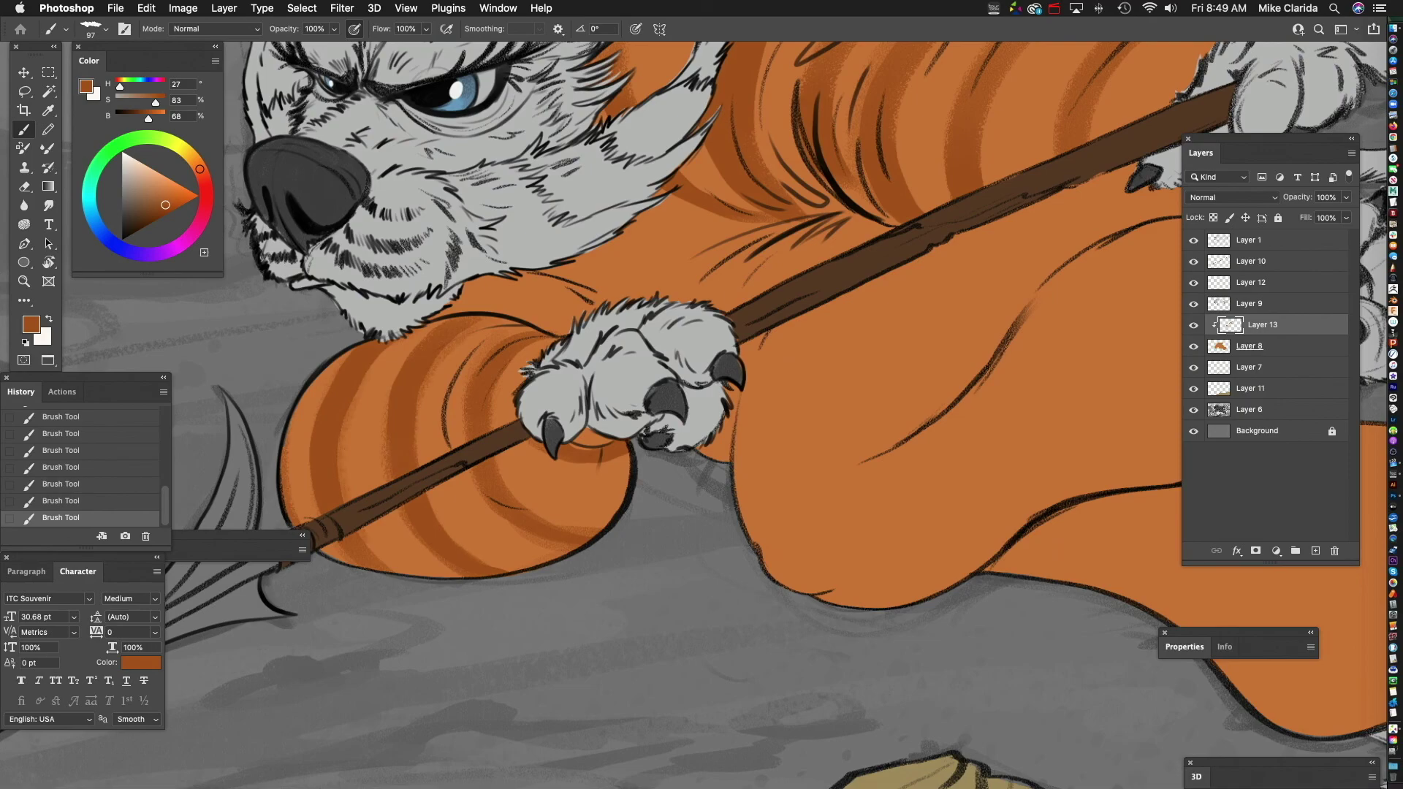
- Examine the stripe layout on the sleeves and chest against the unpainted legs of the clothing
scroll(702, 409, down, 1)
scroll(701, 410, right, 2)
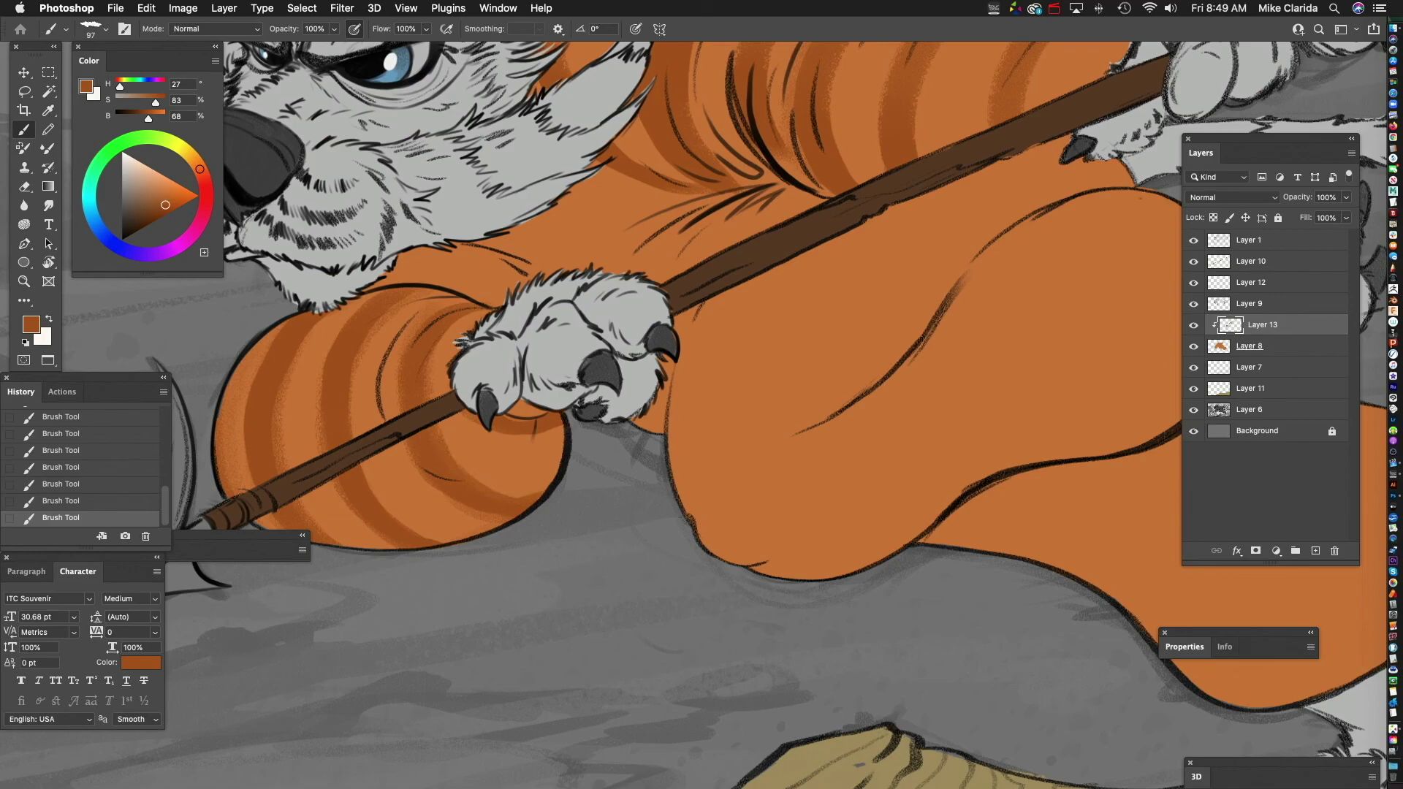
scroll(702, 409, right, 3)
scroll(701, 409, down, 3)
scroll(702, 409, down, 5)
scroll(701, 409, up, 2)
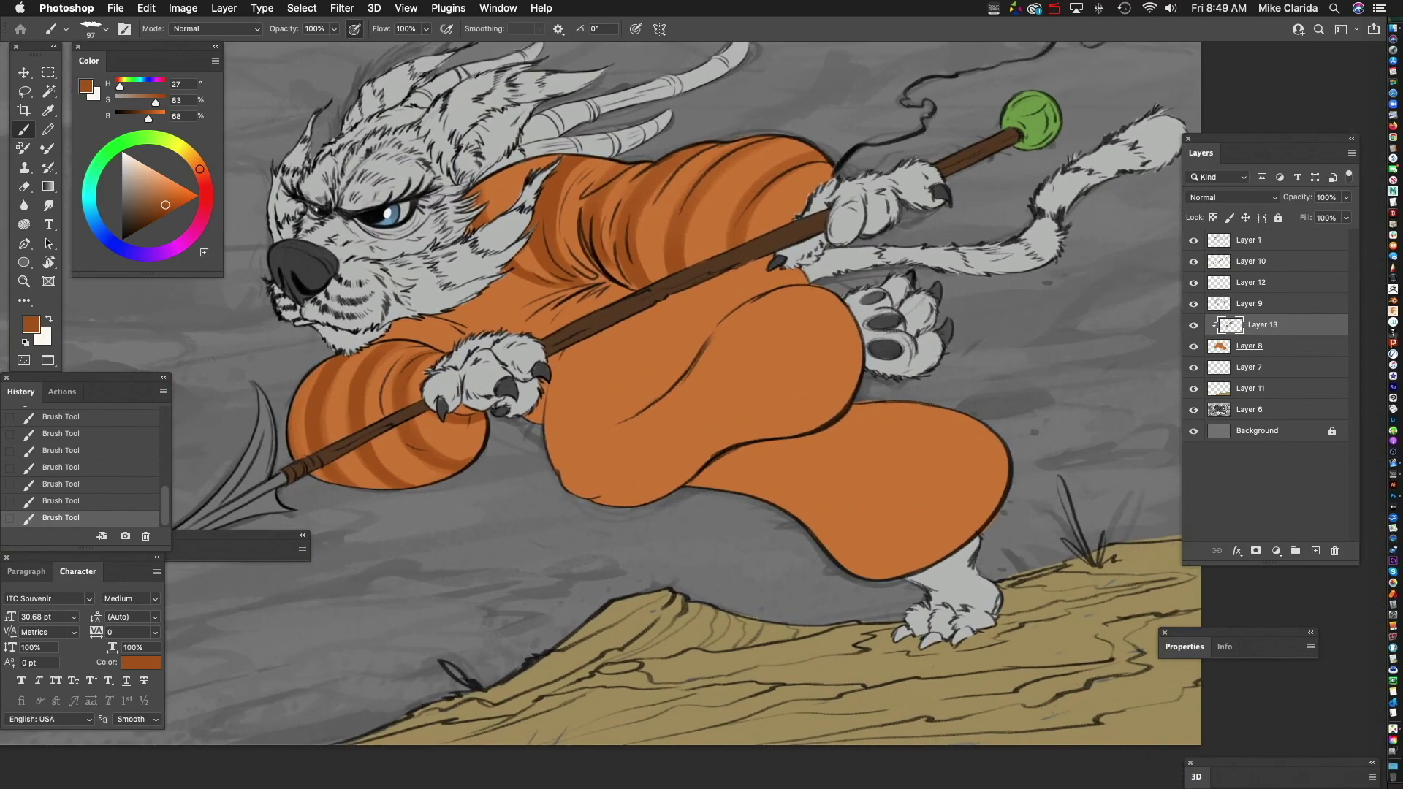
scroll(701, 409, right, 5)
scroll(702, 409, down, 2)
scroll(701, 409, up, 3)
scroll(702, 410, left, 5)
scroll(701, 409, up, 3)
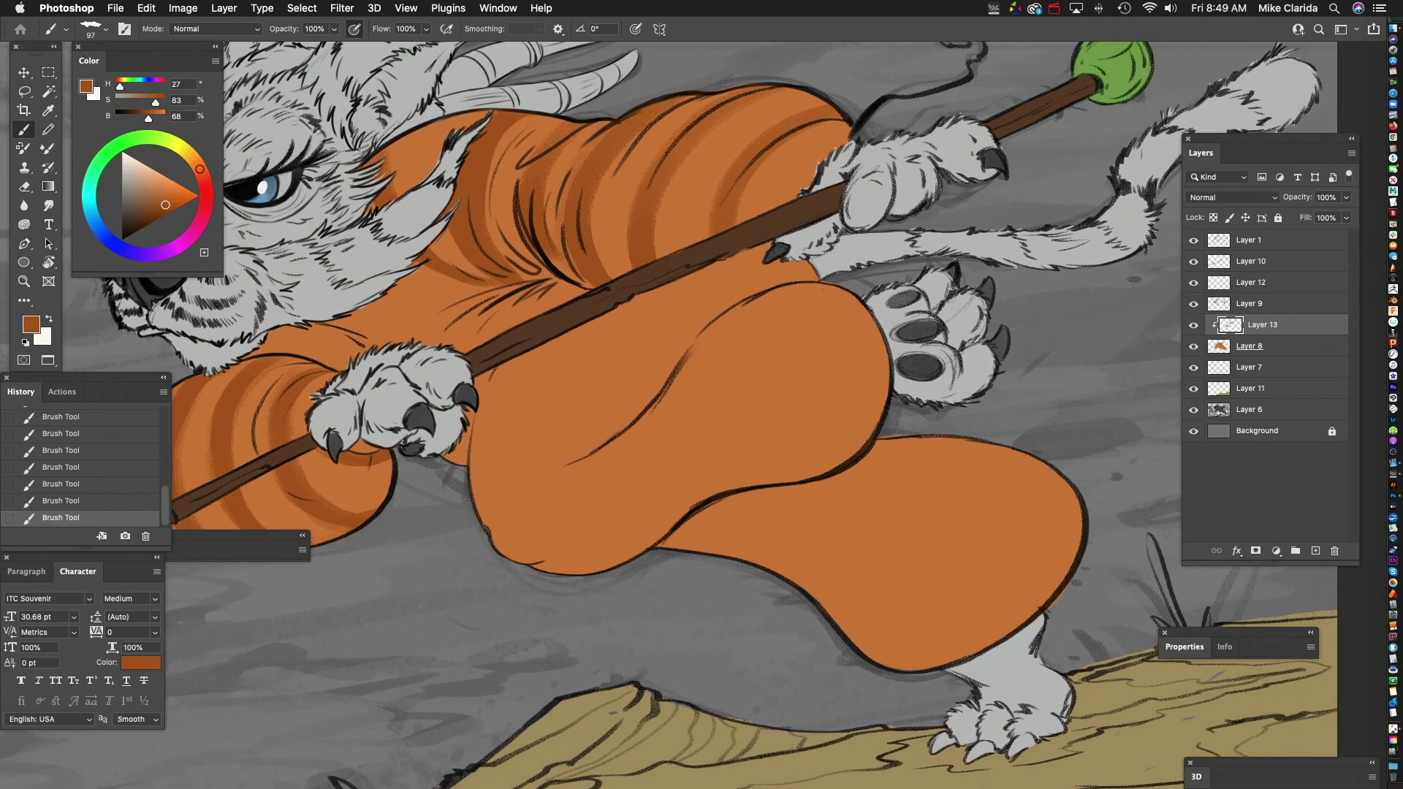
scroll(702, 409, down, 3)
scroll(701, 410, left, 3)
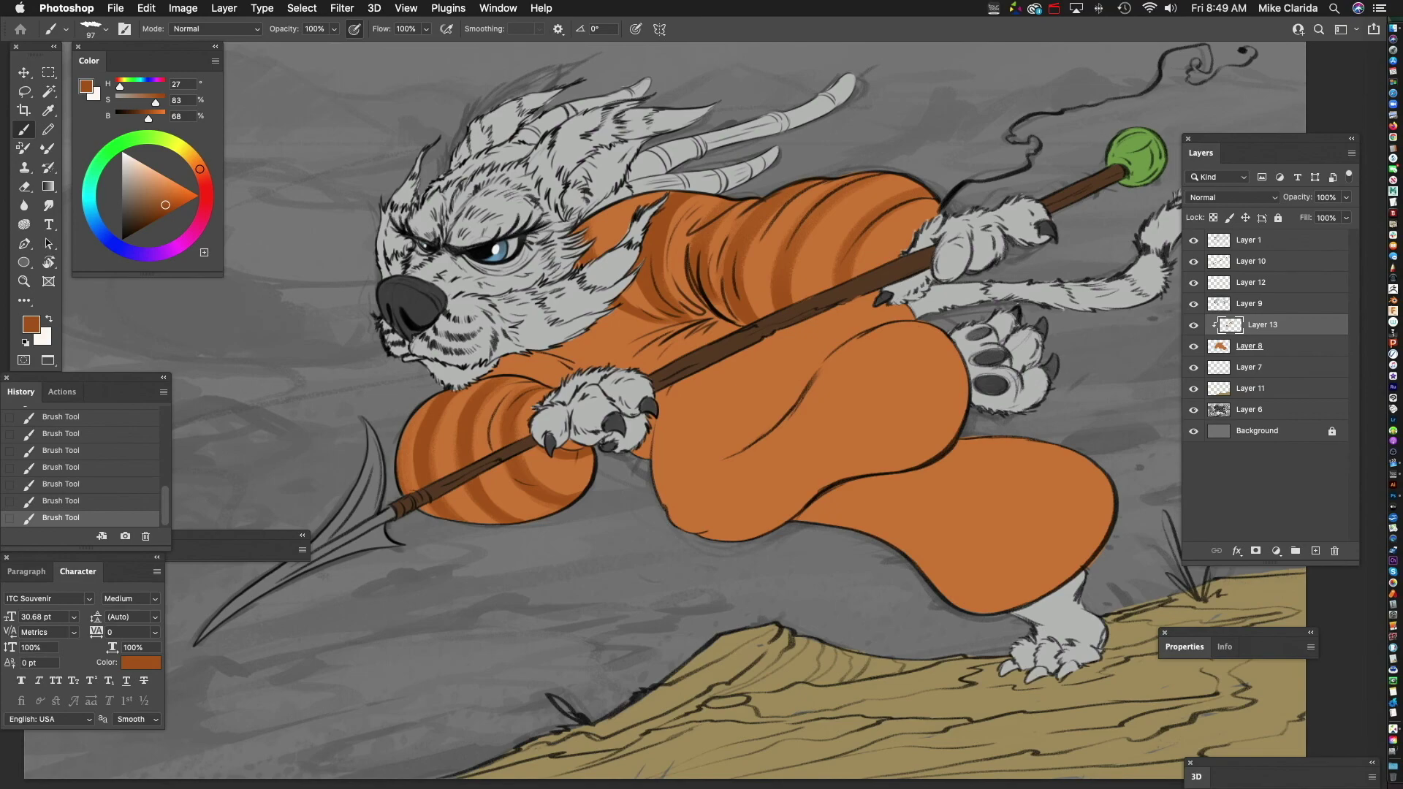
- Paint a dark orange stripe across the torso just beneath the spear, undoing the last unwanted stroke
scroll(880, 411, up, 5)
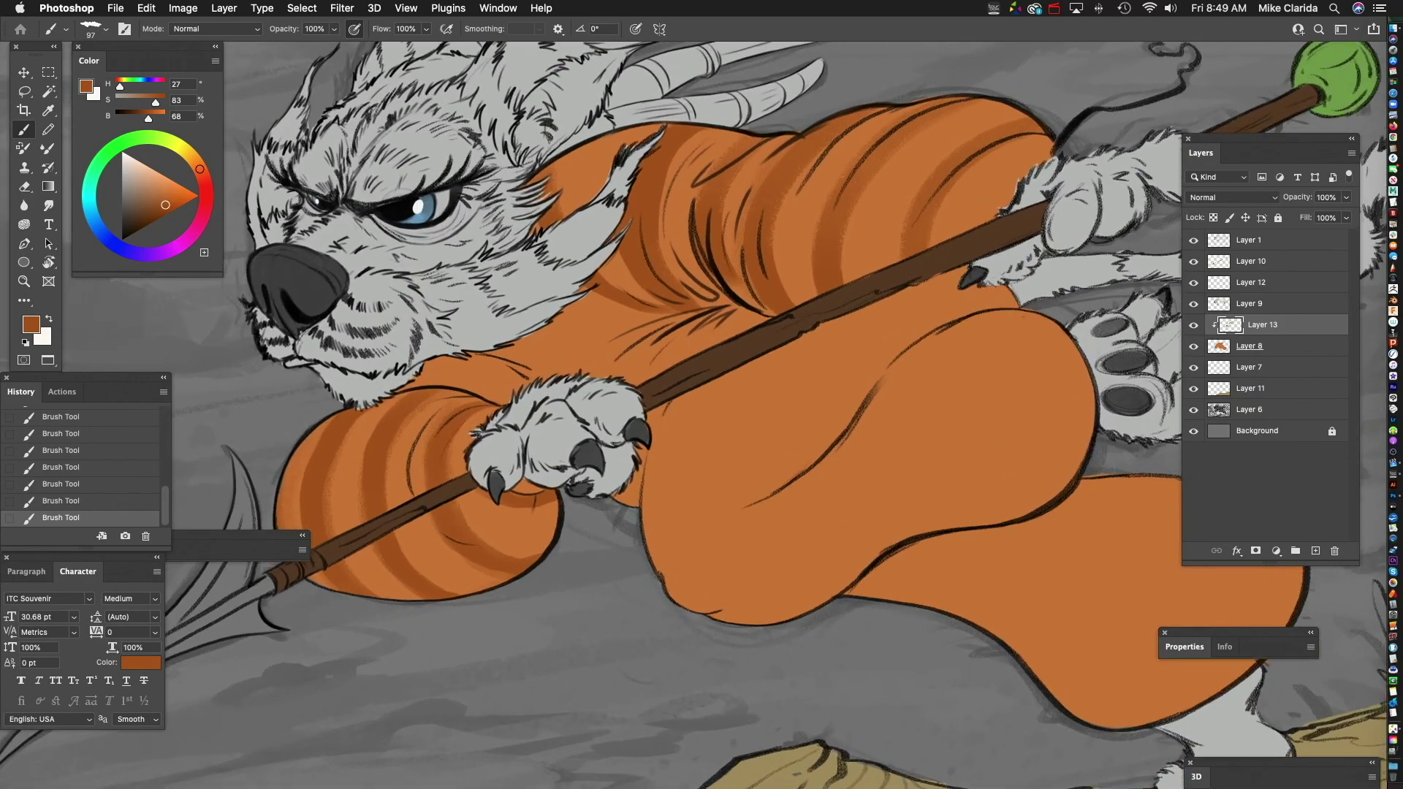
mouse_move(602, 274)
mouse_down()
mouse_move(545, 310)
mouse_move(512, 517)
mouse_move(554, 325)
mouse_up()
drag(767, 409, 588, 434)
mouse_move(393, 341)
mouse_down()
mouse_move(430, 328)
mouse_move(561, 425)
mouse_move(683, 388)
mouse_move(864, 382)
mouse_move(789, 309)
mouse_move(876, 370)
mouse_up()
key(super+z)
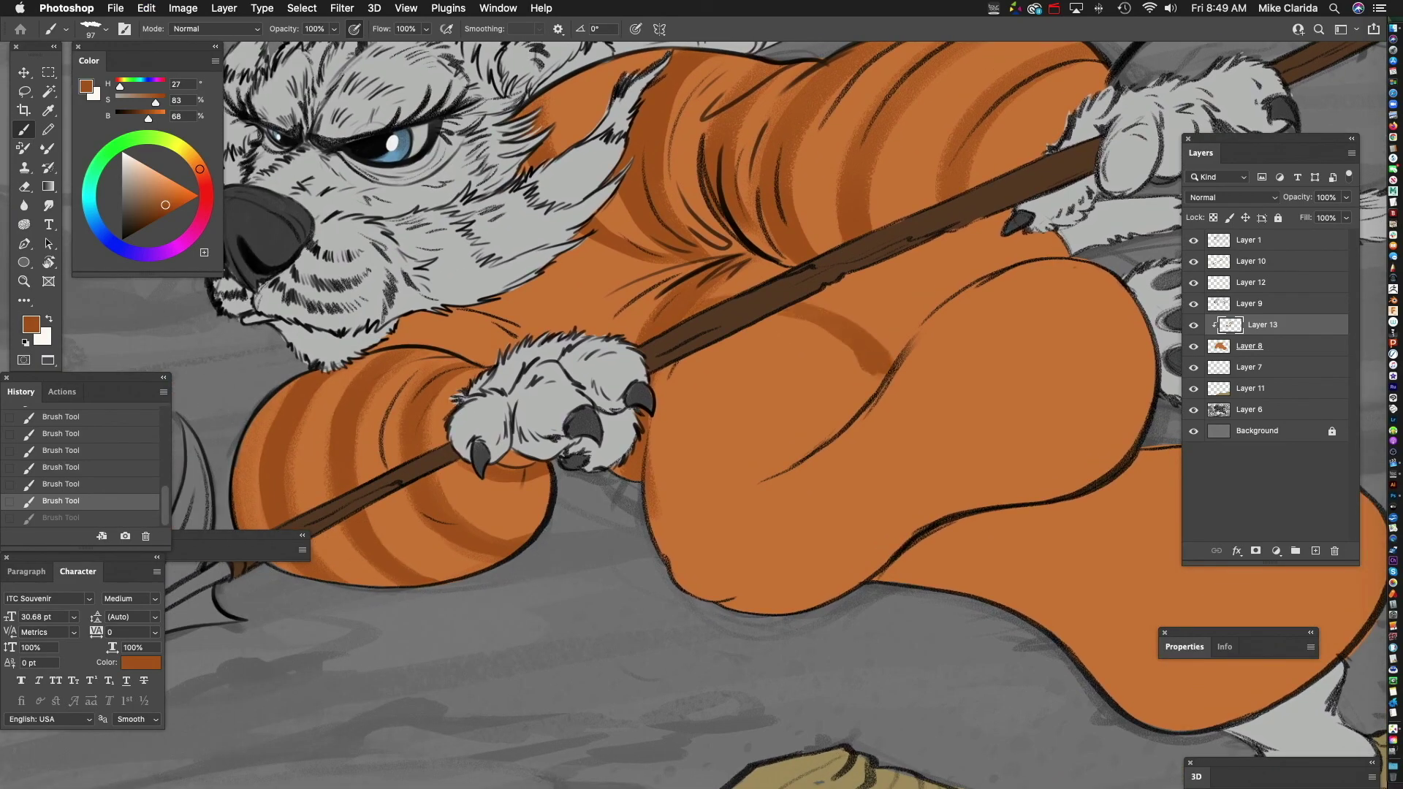
- Paint curved dark orange stripes around the bent knee and across the thigh, following the rounded form of the leg
mouse_move(658, 382)
mouse_down()
mouse_move(681, 371)
mouse_move(865, 410)
mouse_move(656, 385)
mouse_move(780, 375)
mouse_up()
drag(863, 424, 729, 361)
mouse_move(519, 410)
mouse_down()
mouse_move(671, 395)
mouse_move(585, 403)
mouse_up()
drag(554, 517, 629, 498)
drag(666, 404, 616, 503)
mouse_move(648, 419)
mouse_down()
mouse_move(646, 438)
mouse_move(542, 510)
mouse_up()
drag(803, 438, 624, 428)
mouse_move(500, 379)
mouse_down()
mouse_move(540, 414)
mouse_move(504, 532)
mouse_up()
mouse_move(561, 332)
mouse_down()
mouse_move(621, 369)
mouse_move(622, 443)
mouse_move(608, 345)
mouse_move(592, 365)
mouse_up()
mouse_move(546, 278)
mouse_down()
mouse_move(593, 269)
mouse_move(690, 397)
mouse_move(680, 457)
mouse_move(601, 281)
mouse_move(677, 430)
mouse_move(669, 460)
mouse_up()
key(ctrl+z)
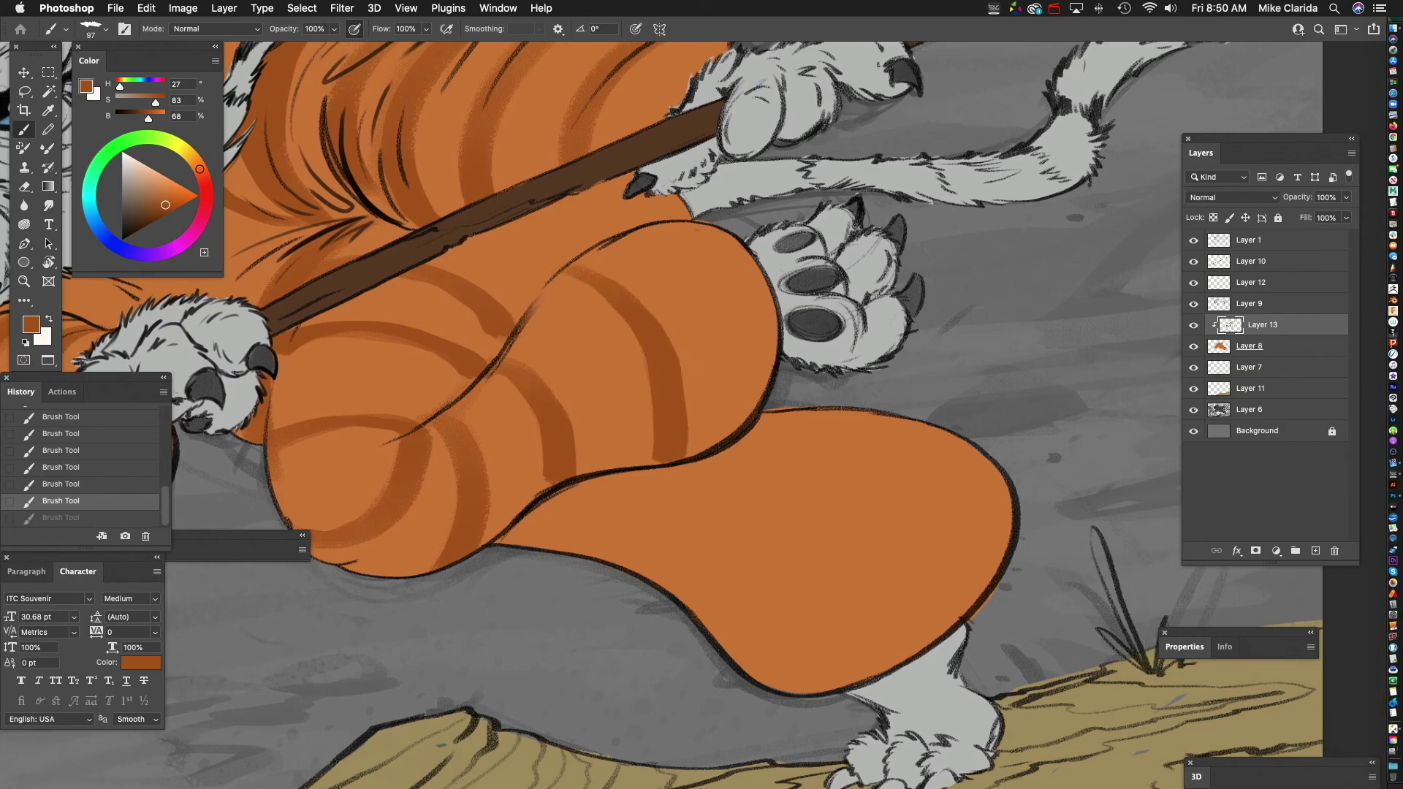
- Add a curved stripe at the end of the thigh nearest the raised rear paw and check it against the whole figure
mouse_move(612, 228)
mouse_down()
mouse_move(731, 256)
mouse_move(776, 413)
mouse_up()
scroll(818, 373, down, 10)
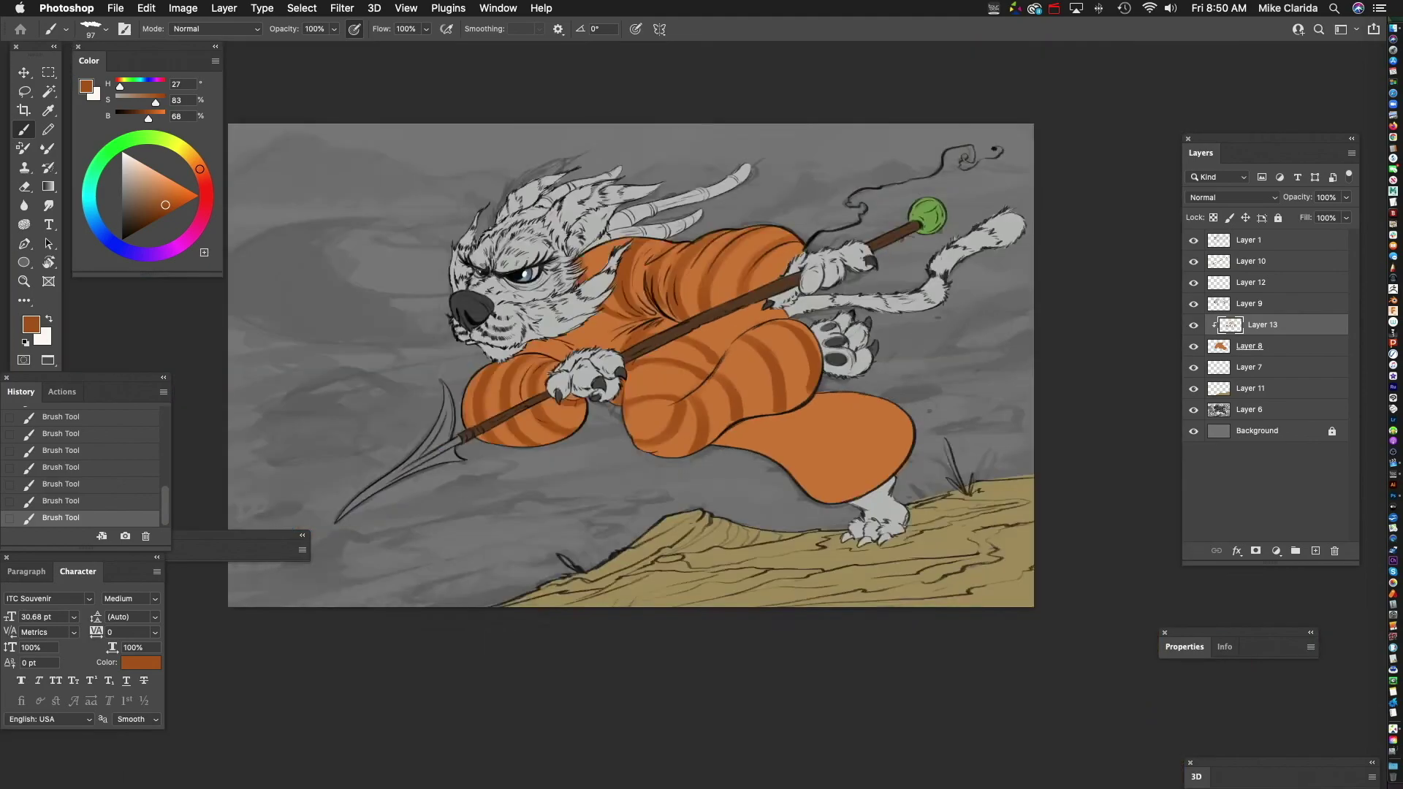
scroll(819, 373, up, 9)
drag(818, 373, 839, 388)
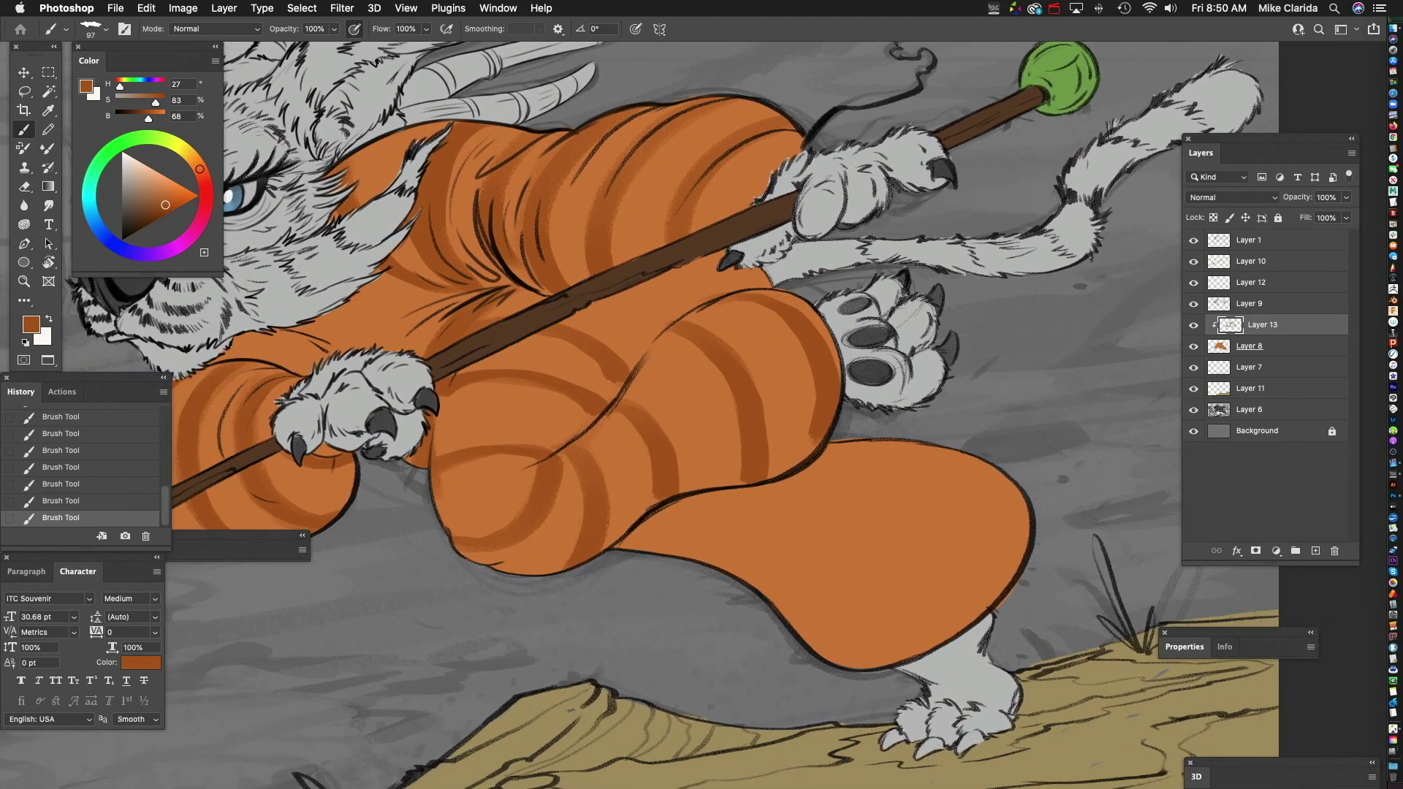
- Paint dark orange stripes on the hip beneath the spear and across the chest below the mane
mouse_move(642, 282)
mouse_down()
mouse_move(680, 319)
mouse_move(675, 292)
mouse_up()
drag(698, 260, 891, 374)
drag(404, 383, 485, 409)
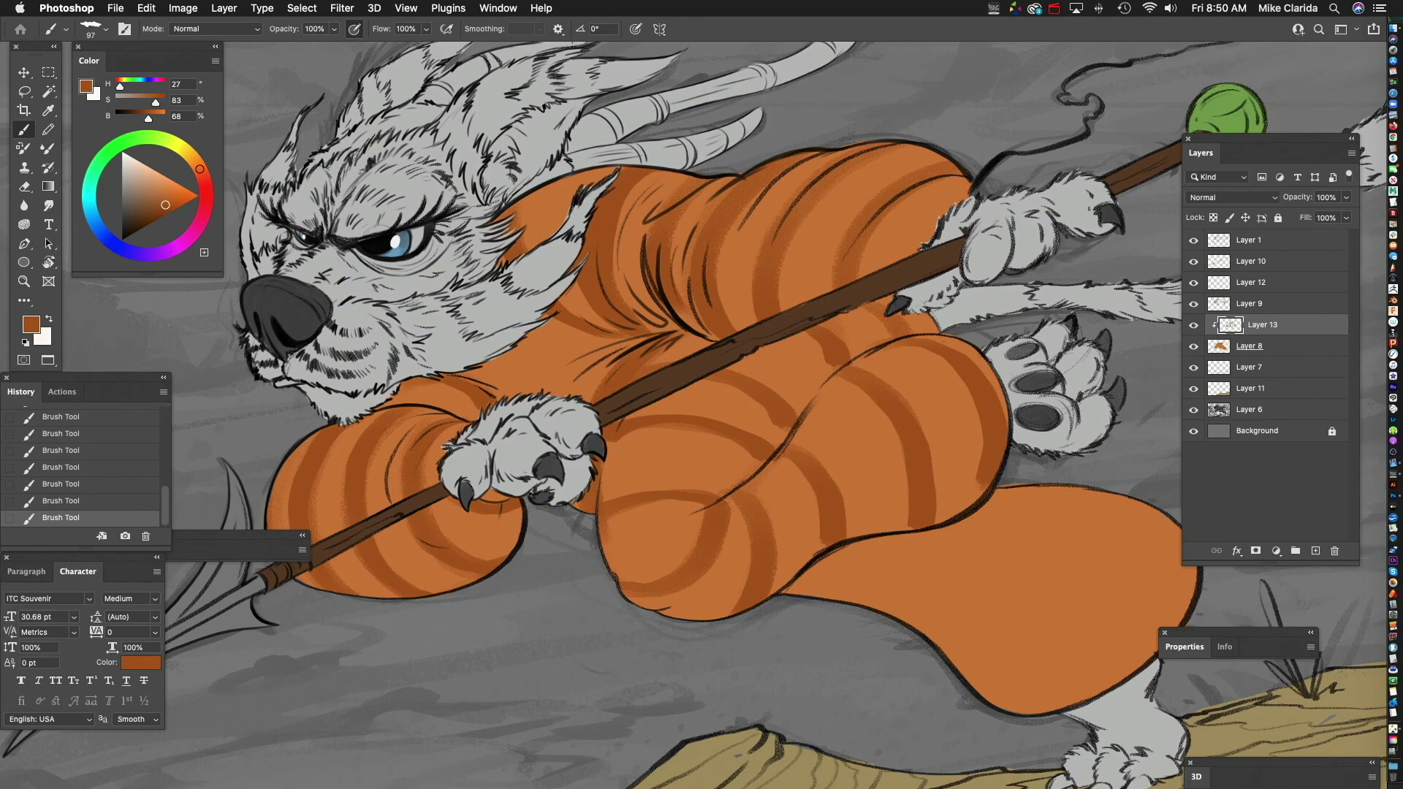
drag(702, 410, 665, 402)
drag(437, 364, 526, 316)
mouse_move(443, 370)
mouse_down()
mouse_move(504, 350)
mouse_move(515, 369)
mouse_move(562, 333)
mouse_up()
drag(565, 335, 518, 386)
- Paint curved dark orange stripes across the lower leg of the trousers down to the hem above the foot
drag(877, 512, 539, 352)
mouse_move(427, 425)
mouse_down()
mouse_move(504, 377)
mouse_move(494, 400)
mouse_up()
mouse_move(522, 448)
mouse_down()
mouse_move(612, 371)
mouse_move(625, 330)
mouse_move(537, 452)
mouse_move(651, 427)
mouse_move(687, 322)
mouse_up()
drag(559, 479, 651, 388)
mouse_move(597, 525)
mouse_down()
mouse_move(678, 500)
mouse_move(763, 331)
mouse_up()
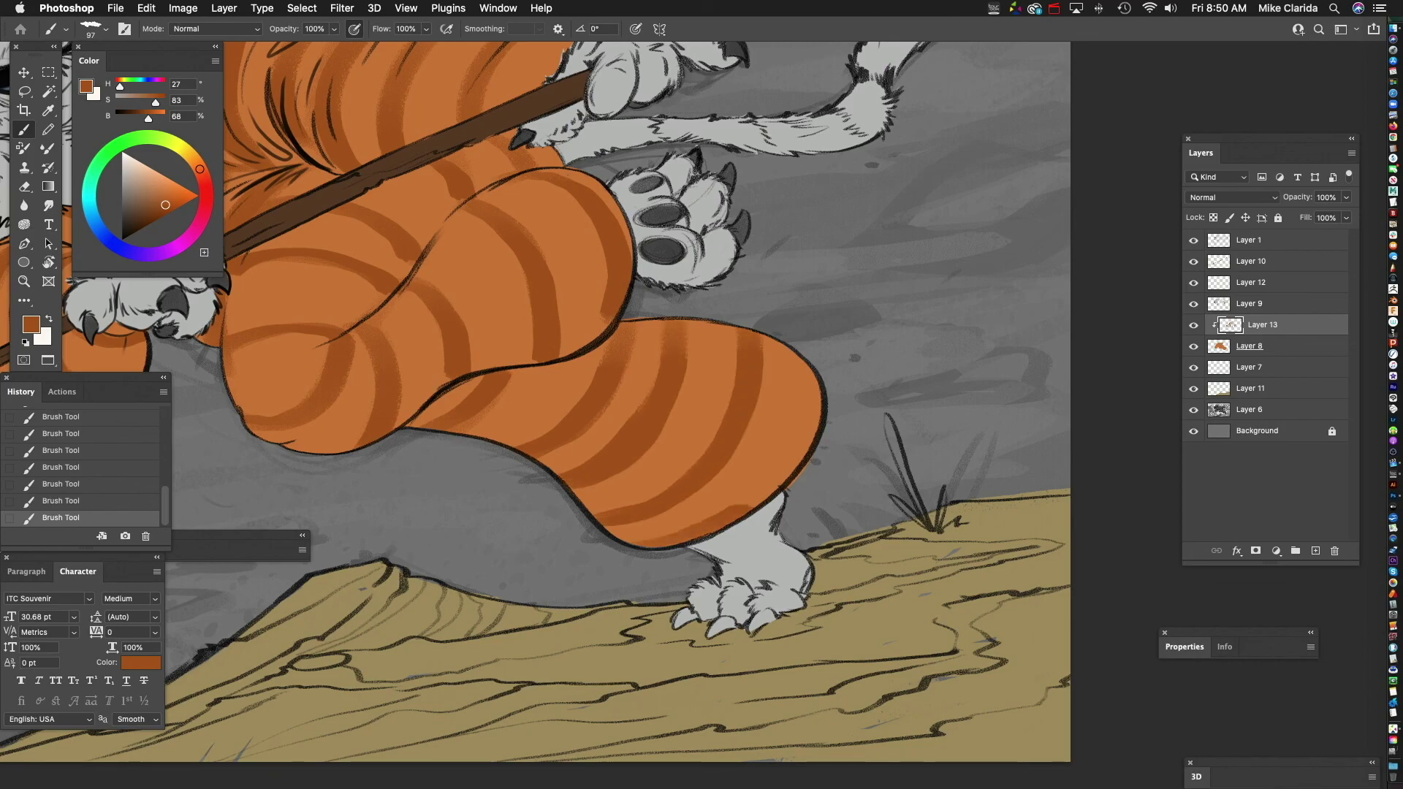
key(super+0)
scroll(809, 303, down, 1)
drag(589, 267, 750, 443)
- Compare the clothing with and without its stripes, and lower the opacity of Layer 13 to 50%
scroll(709, 392, up, 8)
click(1194, 325)
click(1193, 326)
click(1193, 326)
click(1193, 325)
scroll(987, 347, up, 1)
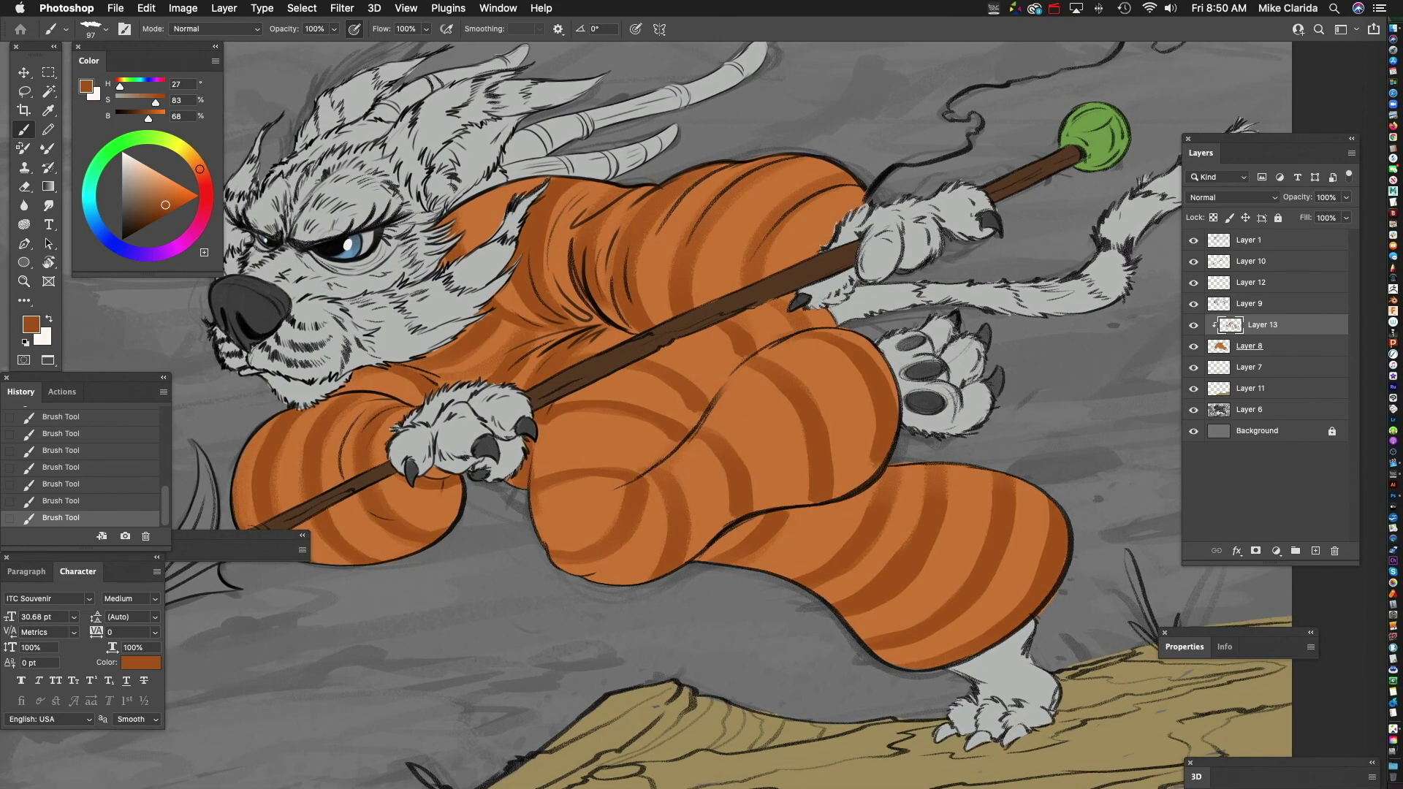
click(1346, 197)
drag(1351, 216, 1313, 215)
scroll(968, 371, down, 8)
scroll(968, 372, up, 5)
drag(968, 371, 889, 401)
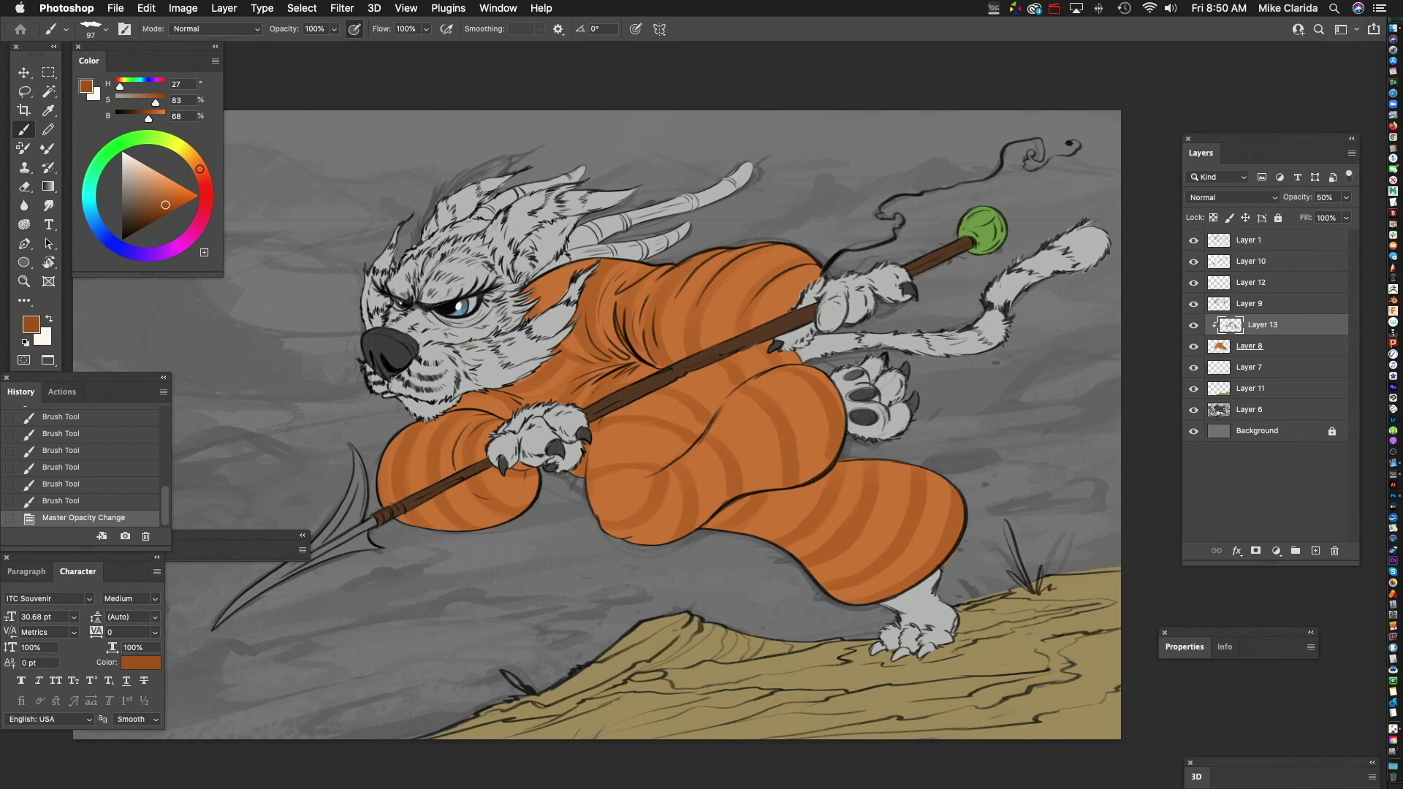
- Merge the stripe layer with Layer 8 and check the merged clothing by hiding and showing it
shift+click(1272, 347)
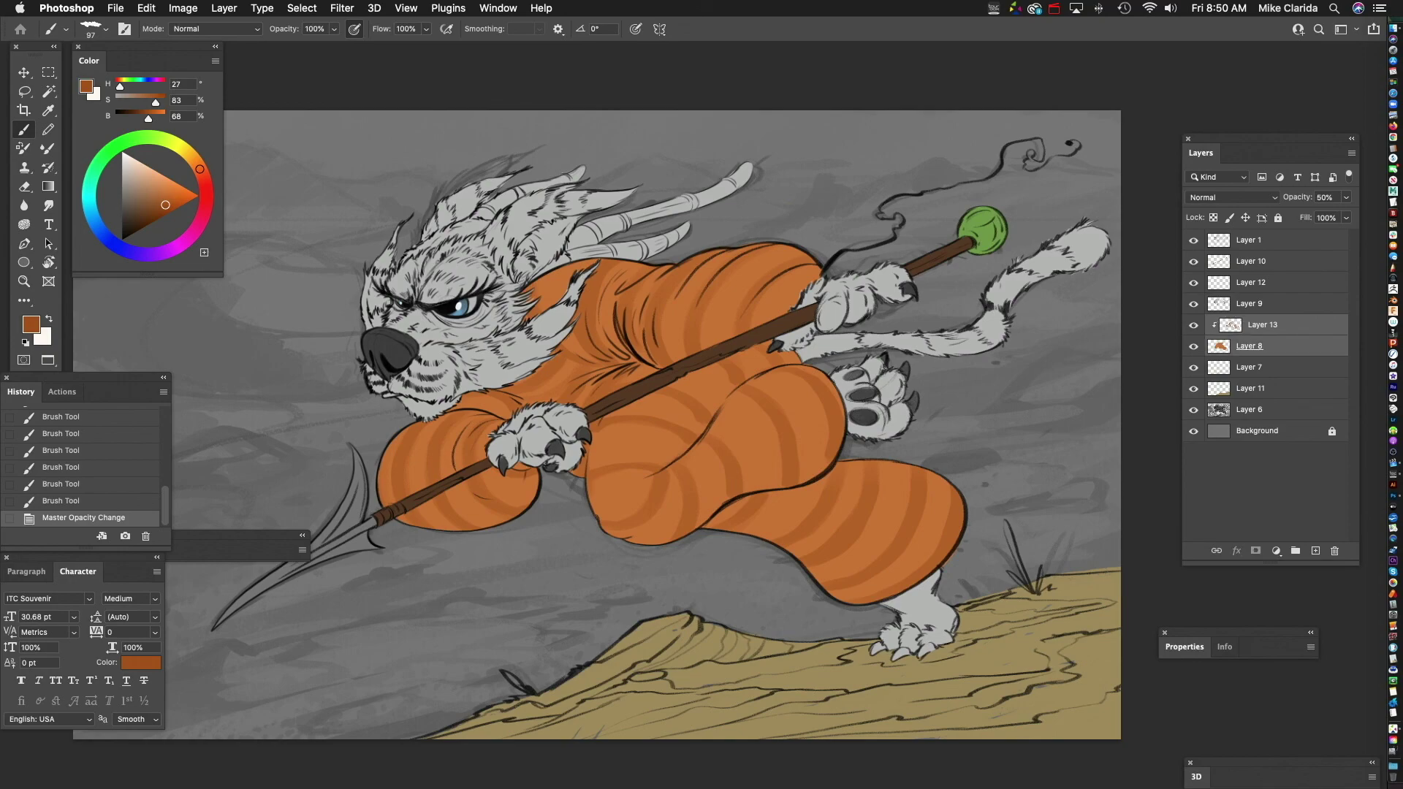
key(super+e)
key(super+plus)
click(1194, 325)
click(1193, 325)
scroll(548, 410, down, 5)
scroll(548, 409, up, 8)
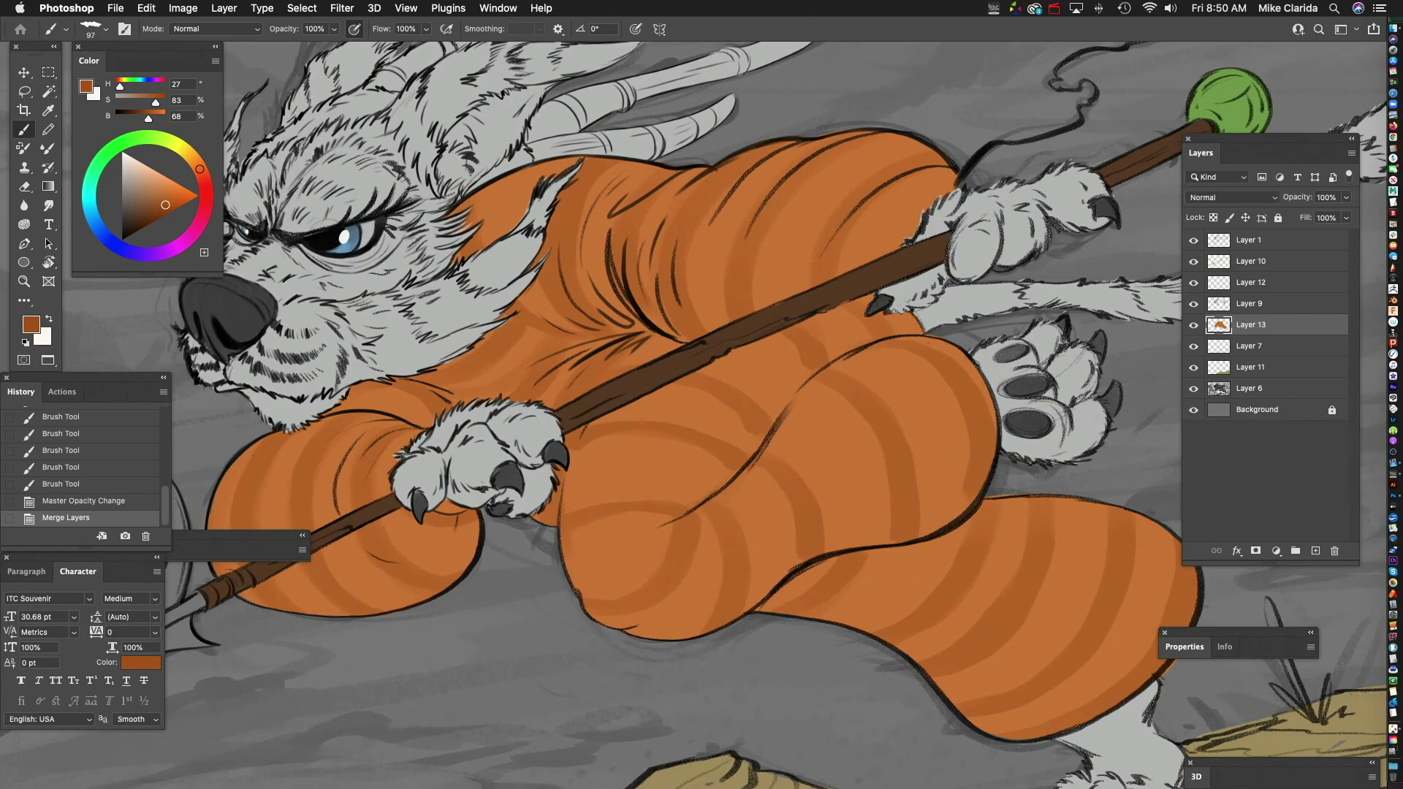
- Add a new layer above Layer 9 and clip it to the creature's fur
drag(584, 365, 733, 458)
key(alt+bracketright)
key(super+comma)
key(super+comma)
scroll(694, 417, up, 1)
key(super+plus)
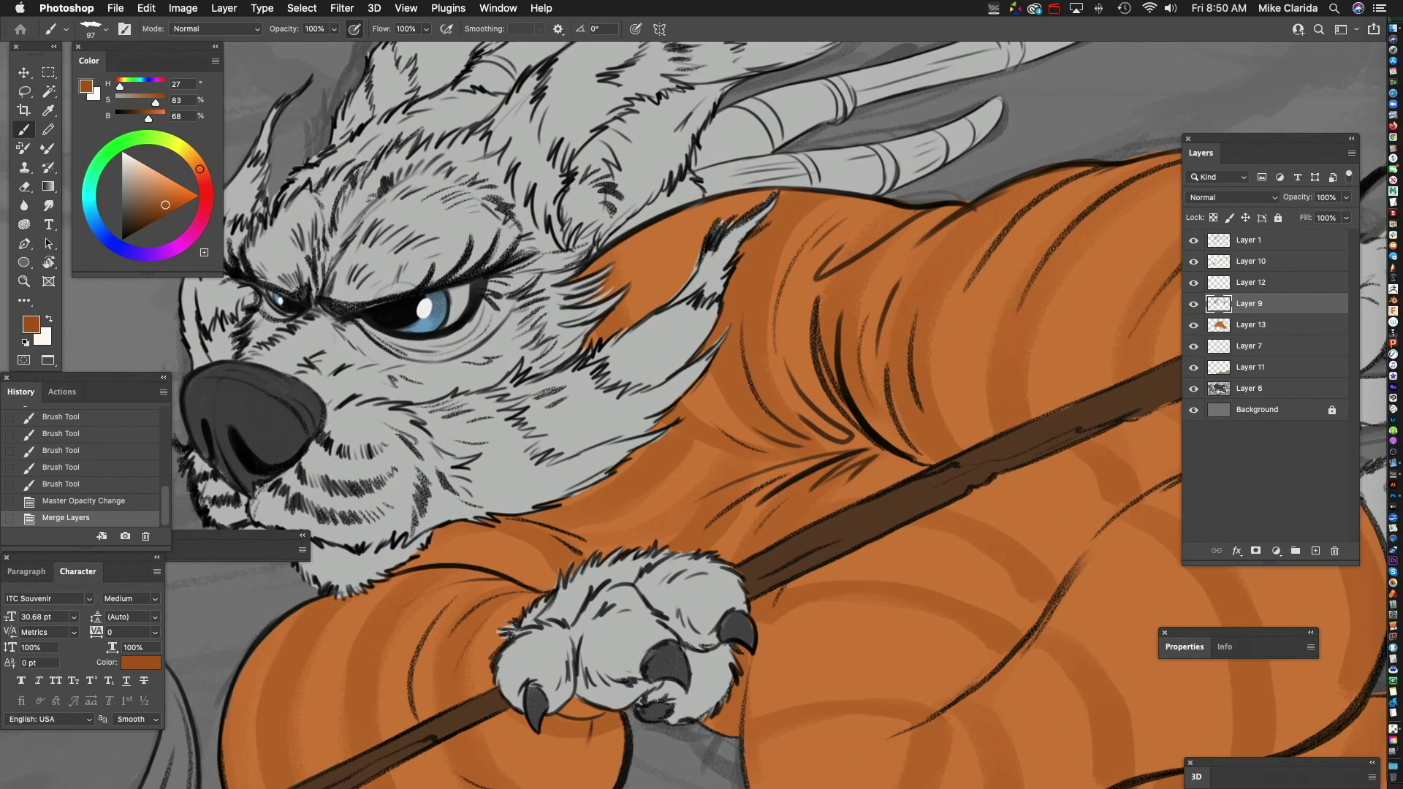
key(super+shift+alt+n)
key(super+alt+g)
scroll(760, 417, left, 5)
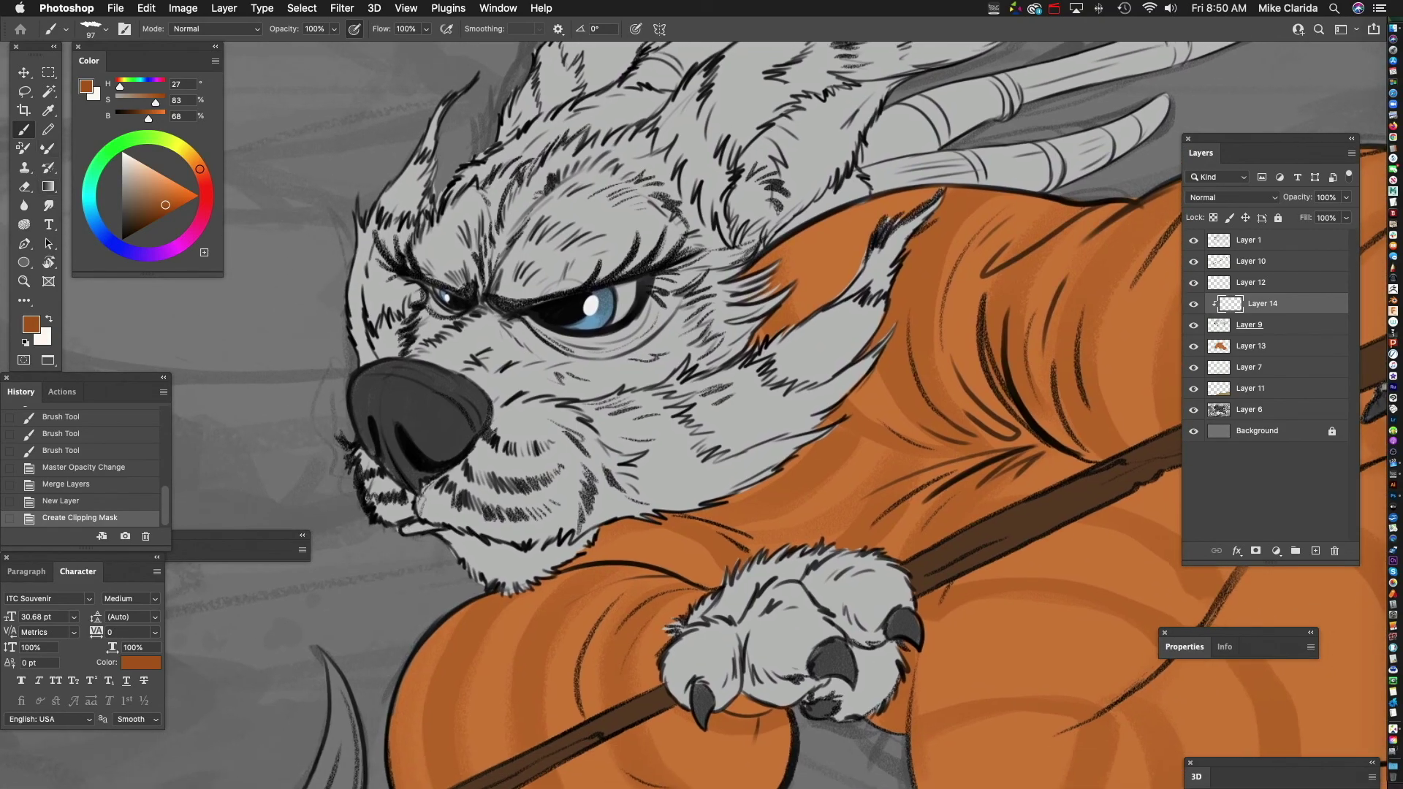
- Set the brush colour to a neutral dark grey of 35% brightness and reduce the brush size, undoing the test stroke
alt+click(558, 379)
drag(122, 176, 122, 209)
scroll(701, 415, up, 3)
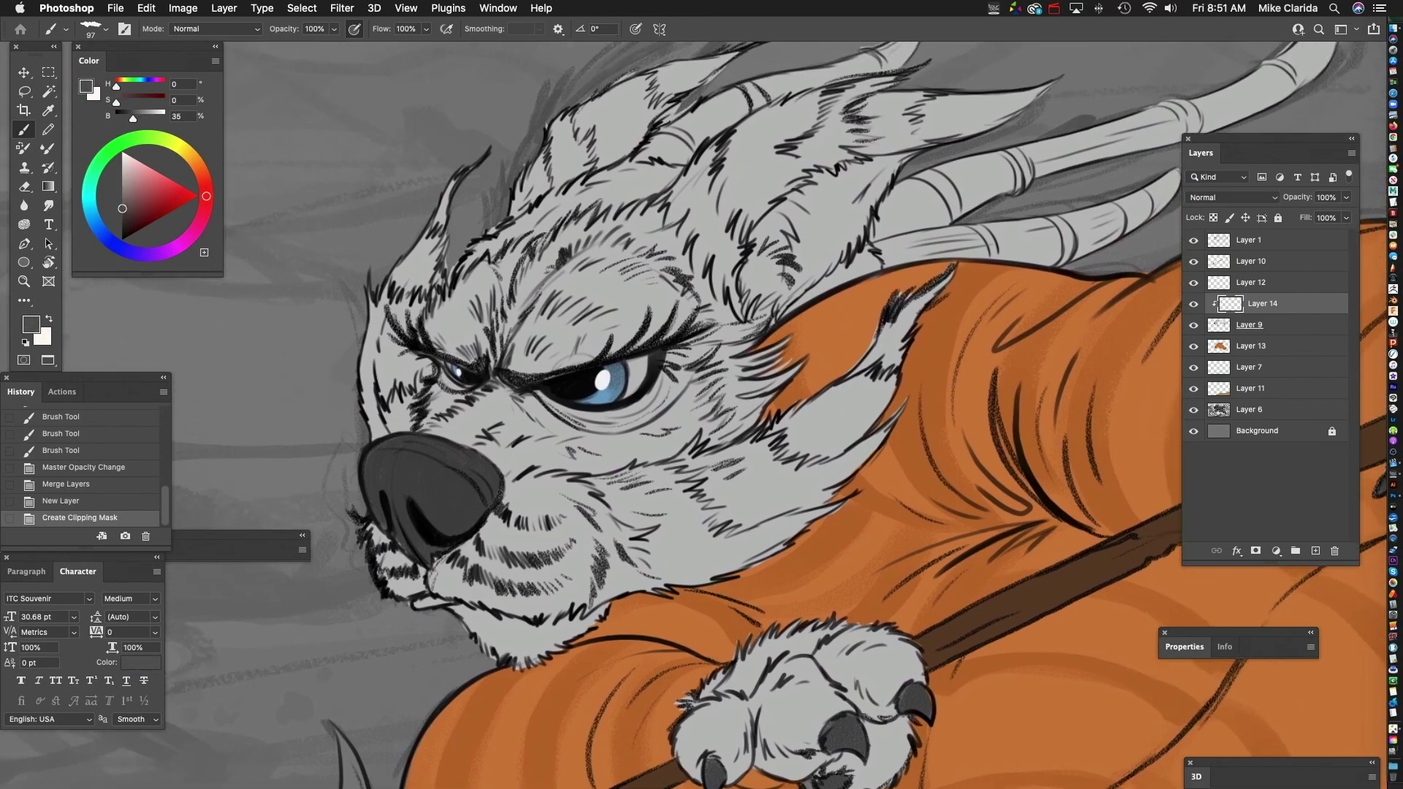
scroll(417, 438, up, 3)
drag(393, 398, 402, 440)
key(super+z)
key(bracketleft)
key(bracketleft)
key(bracketleft)
key(bracketleft)
key(bracketleft)
- Shade soft dark grey bands over the whisker markings on the muzzle
mouse_move(377, 389)
mouse_down()
mouse_move(416, 428)
mouse_move(472, 433)
mouse_move(511, 395)
mouse_up()
mouse_move(340, 424)
mouse_down()
mouse_move(409, 475)
mouse_move(468, 458)
mouse_up()
drag(468, 409, 472, 464)
drag(409, 420, 479, 435)
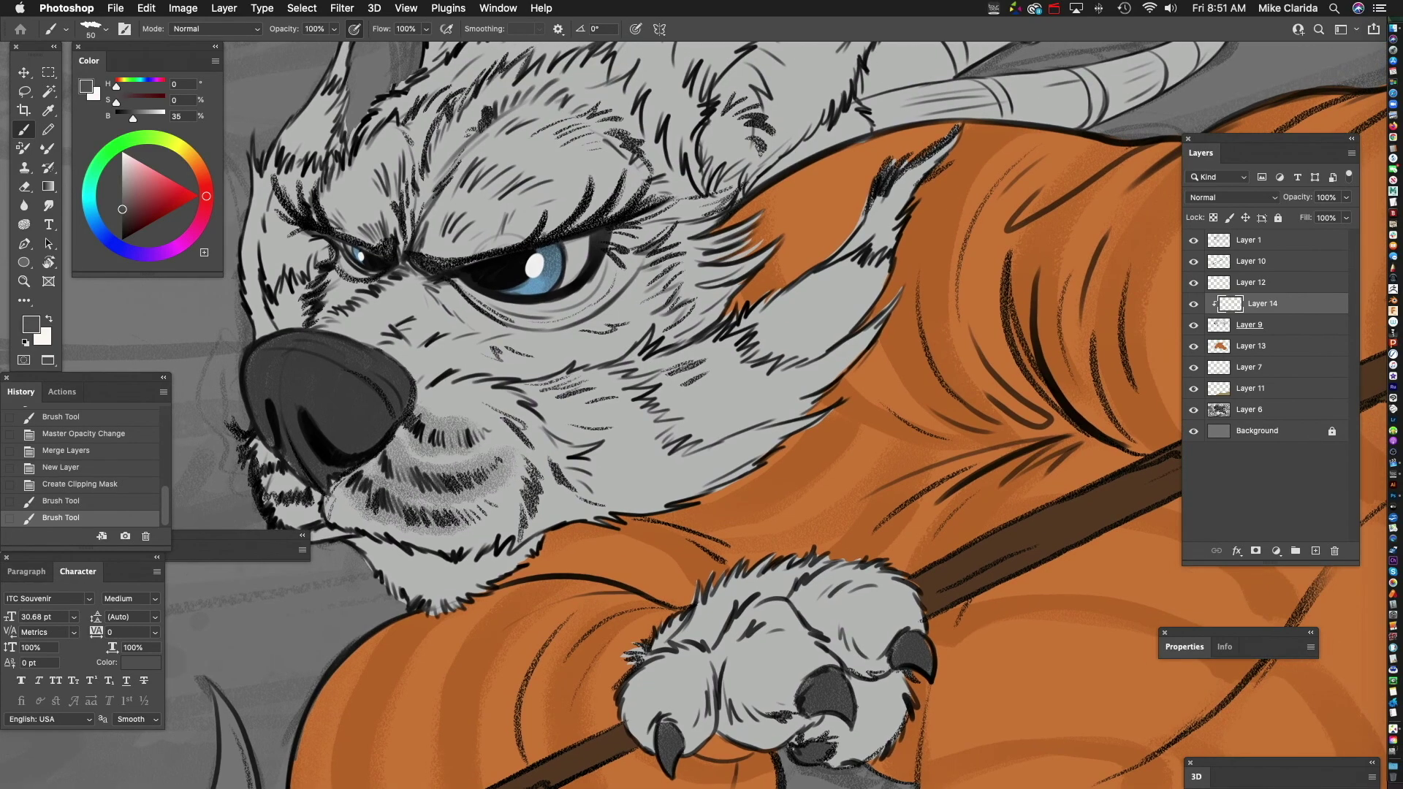
scroll(479, 435, down, 2)
- Shade dark grey stripe markings into the cheek fur behind the muzzle
drag(487, 354, 545, 403)
mouse_move(512, 387)
mouse_down()
mouse_move(551, 405)
mouse_move(579, 353)
mouse_move(609, 347)
mouse_move(607, 369)
mouse_move(650, 413)
mouse_up()
scroll(661, 398, left, 2)
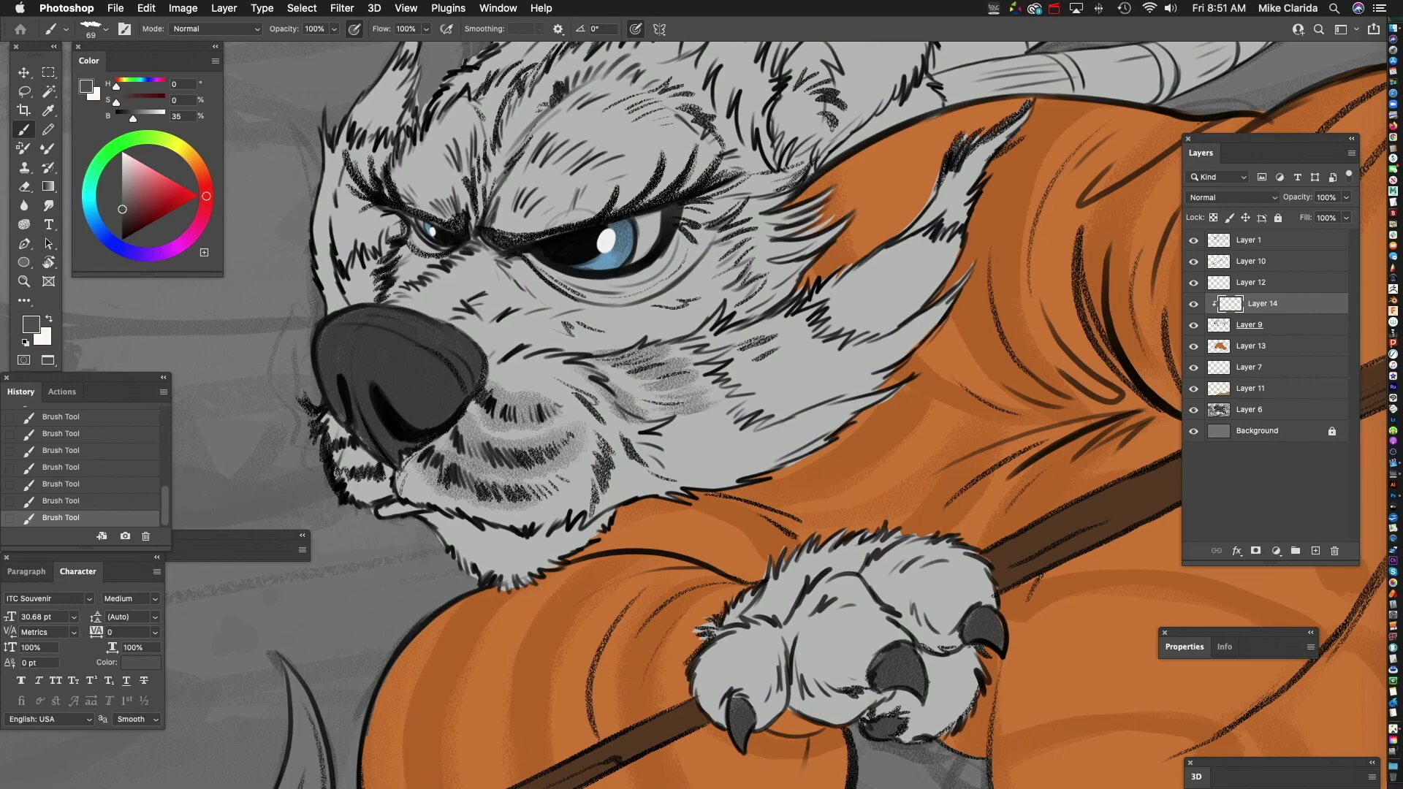
mouse_move(701, 419)
mouse_down()
mouse_move(732, 418)
mouse_move(733, 464)
mouse_move(766, 475)
mouse_move(641, 473)
mouse_up()
mouse_move(618, 371)
mouse_down()
mouse_move(663, 363)
mouse_move(625, 389)
mouse_move(686, 381)
mouse_move(687, 442)
mouse_move(757, 453)
mouse_up()
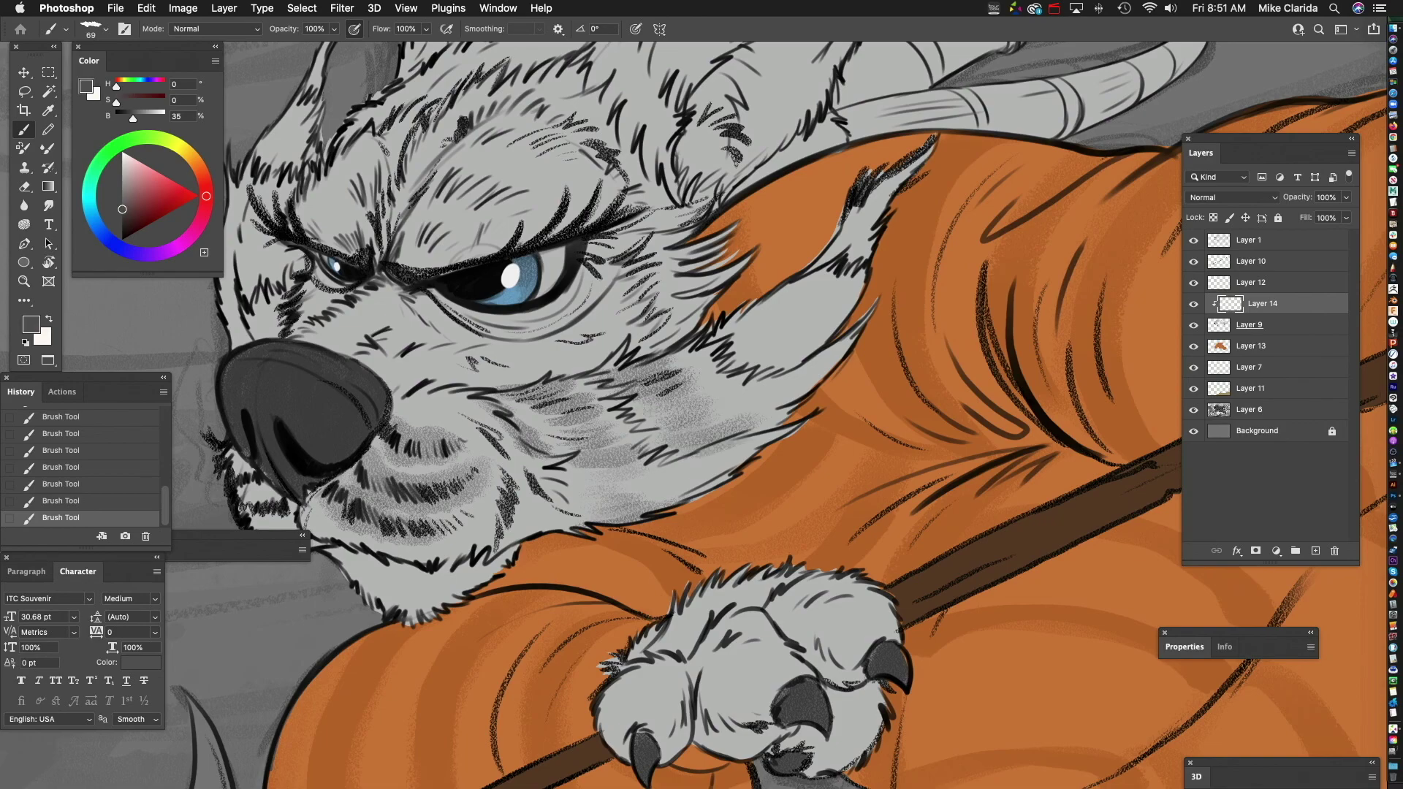
- Extend the grey shading through the rear cheek fur and up the pointed mane tuft over the shoulder
scroll(756, 453, right, 2)
scroll(756, 453, up, 2)
mouse_move(632, 395)
mouse_down()
mouse_move(646, 420)
mouse_move(731, 435)
mouse_move(655, 490)
mouse_up()
mouse_move(599, 451)
mouse_down()
mouse_move(698, 400)
mouse_move(725, 402)
mouse_move(718, 432)
mouse_up()
mouse_move(718, 433)
mouse_down()
mouse_move(737, 450)
mouse_move(716, 449)
mouse_move(754, 374)
mouse_move(741, 409)
mouse_move(879, 327)
mouse_up()
mouse_move(676, 342)
mouse_down()
mouse_move(656, 437)
mouse_move(782, 464)
mouse_up()
- Reduce the brush size to 53 and shade the fur on the far side of the face and the tuft above the far brow
key(bracketleft)
mouse_move(352, 440)
mouse_down()
mouse_move(362, 466)
mouse_move(398, 441)
mouse_up()
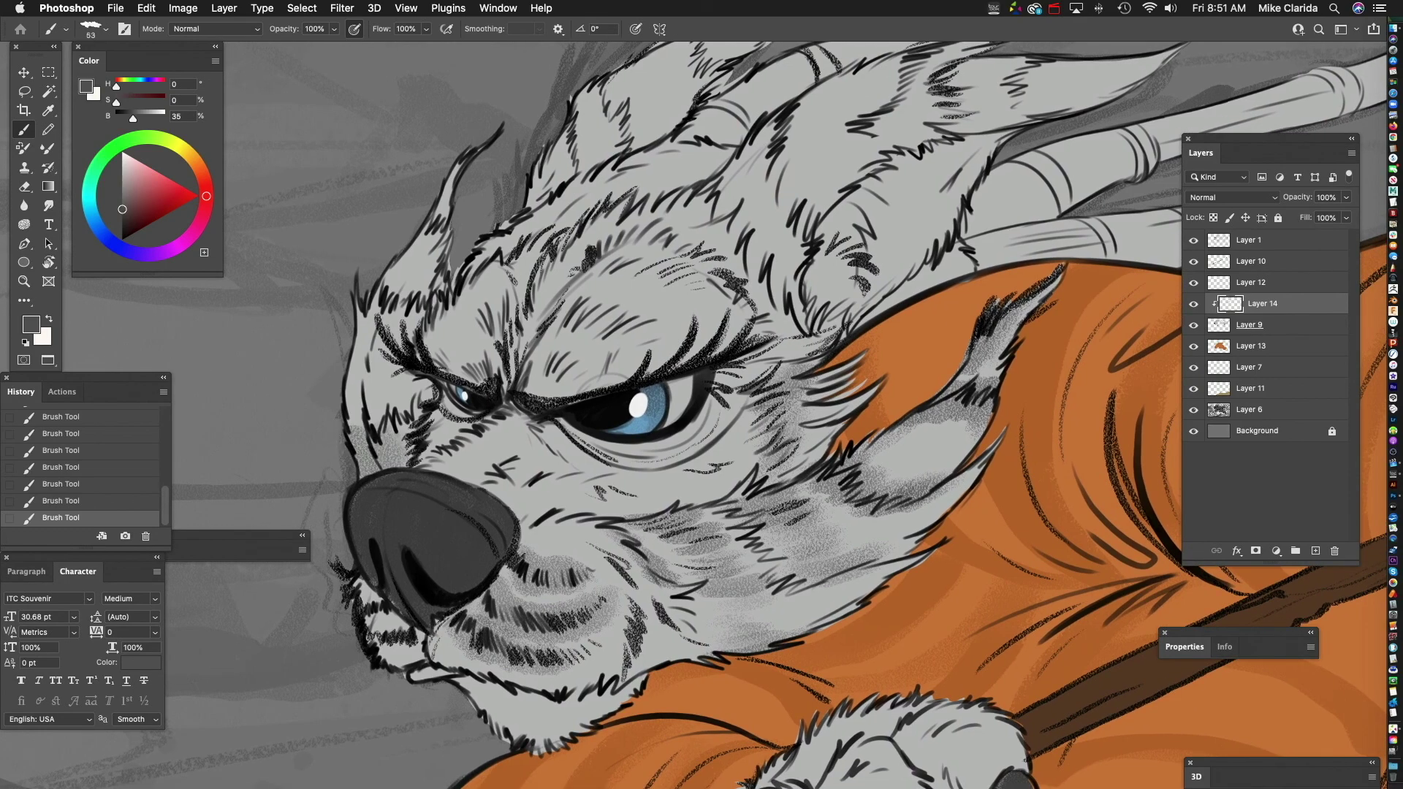
mouse_move(351, 391)
mouse_down()
mouse_move(387, 325)
mouse_move(413, 354)
mouse_move(418, 291)
mouse_up()
scroll(701, 409, up, 2)
scroll(702, 409, left, 2)
mouse_move(395, 347)
mouse_down()
mouse_move(422, 299)
mouse_move(448, 310)
mouse_up()
scroll(816, 372, down, 5)
scroll(816, 373, up, 5)
mouse_move(760, 372)
mouse_down()
mouse_move(680, 446)
mouse_move(689, 436)
mouse_up()
drag(389, 472, 420, 446)
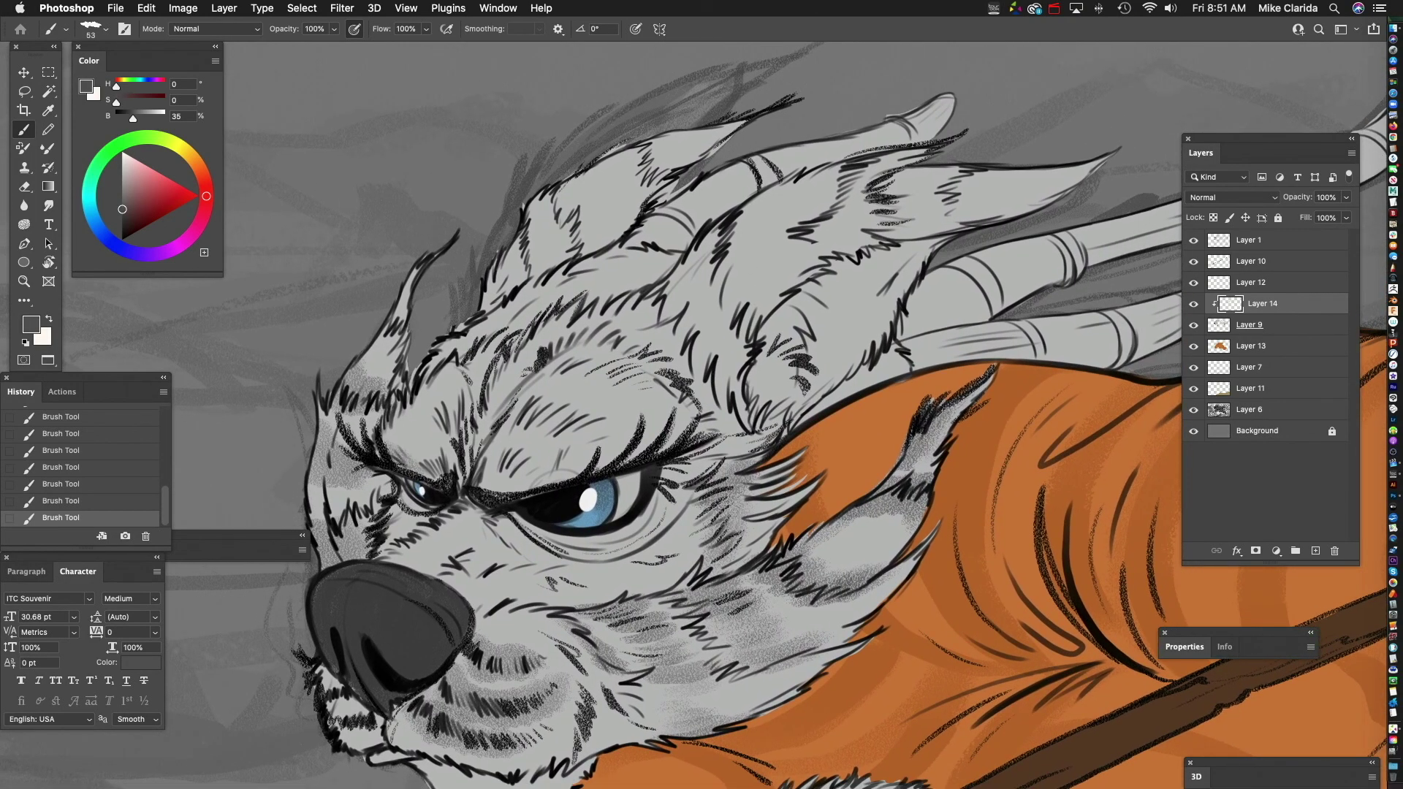
- Shade grey markings into the brow and forehead fur above the near eye, with the brush size reduced to 34
mouse_move(477, 483)
mouse_down()
mouse_move(497, 463)
mouse_move(570, 469)
mouse_up()
mouse_move(506, 429)
mouse_down()
mouse_move(544, 402)
mouse_move(600, 420)
mouse_up()
drag(599, 431, 608, 428)
drag(534, 381, 601, 349)
drag(570, 377, 628, 352)
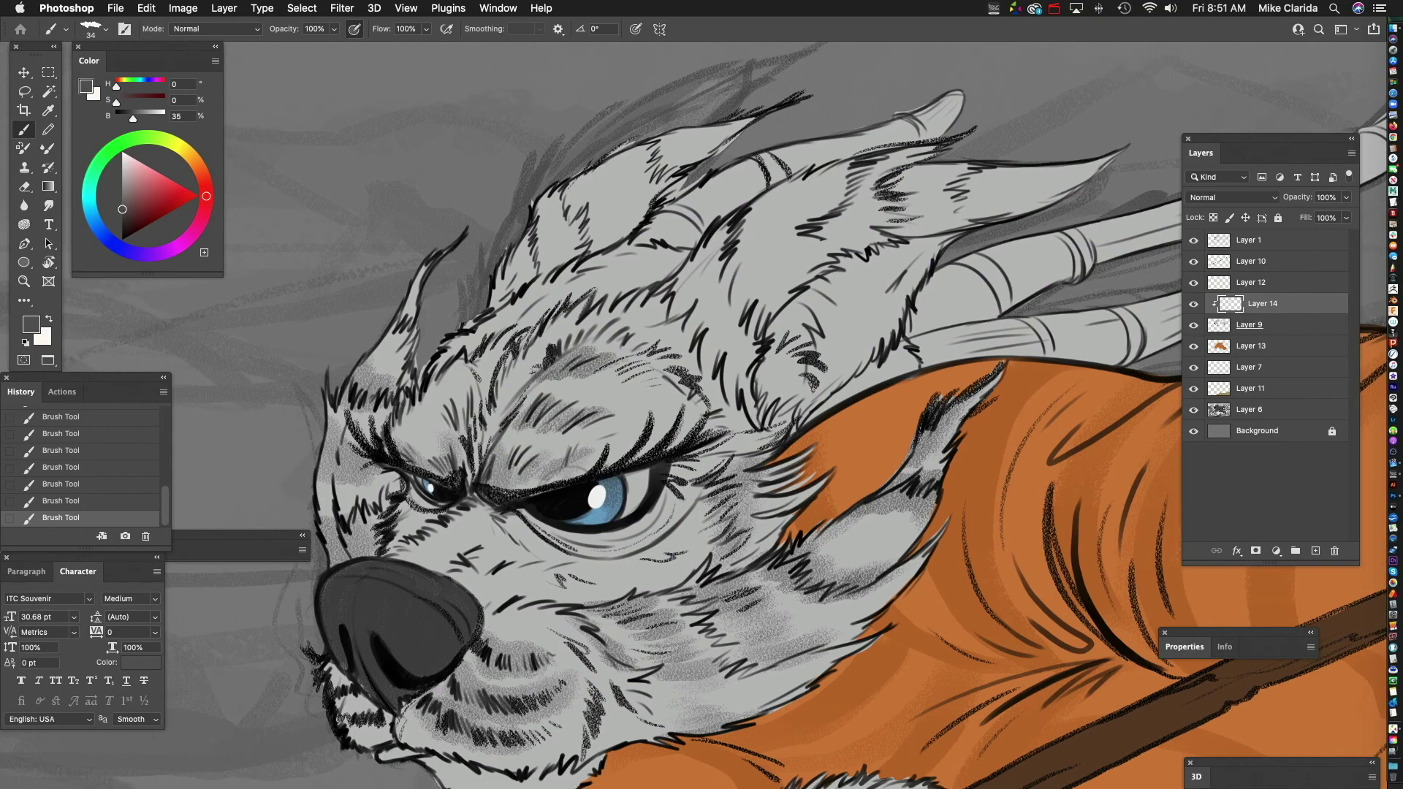
- Shade the remaining forehead markings and the swept-back fur tuft behind the top of the head
scroll(701, 409, up, 2)
scroll(701, 410, right, 1)
drag(488, 420, 507, 387)
drag(482, 415, 498, 376)
drag(503, 386, 515, 370)
drag(701, 410, 680, 448)
drag(457, 380, 507, 265)
mouse_move(511, 340)
mouse_down()
mouse_move(520, 270)
mouse_move(541, 280)
mouse_move(515, 263)
mouse_move(522, 247)
mouse_move(637, 210)
mouse_up()
drag(605, 283, 690, 203)
key(super+minus)
key(super+minus)
scroll(687, 417, down, 3)
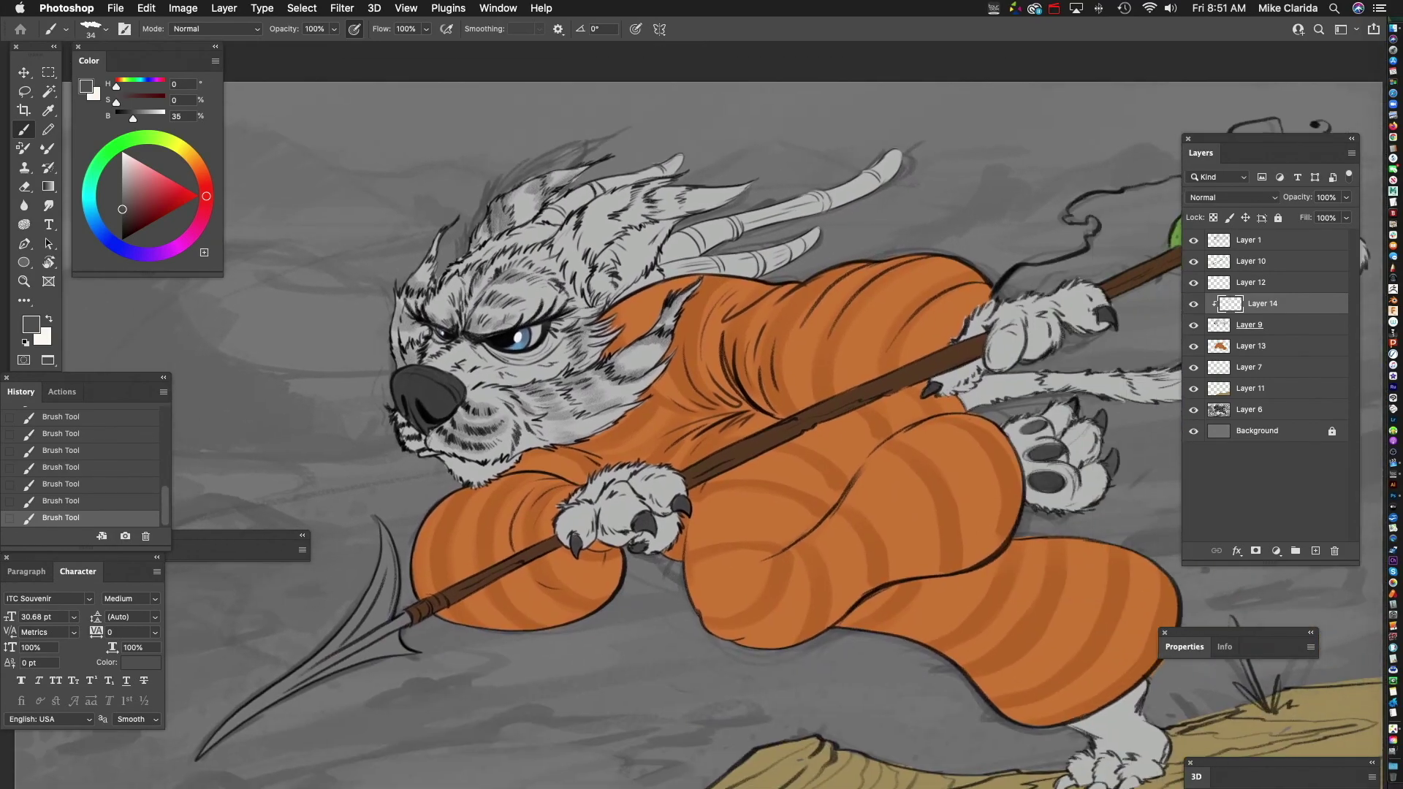
- Shade the dark fur markings around the base and middle of the near ear
scroll(687, 351, up, 5)
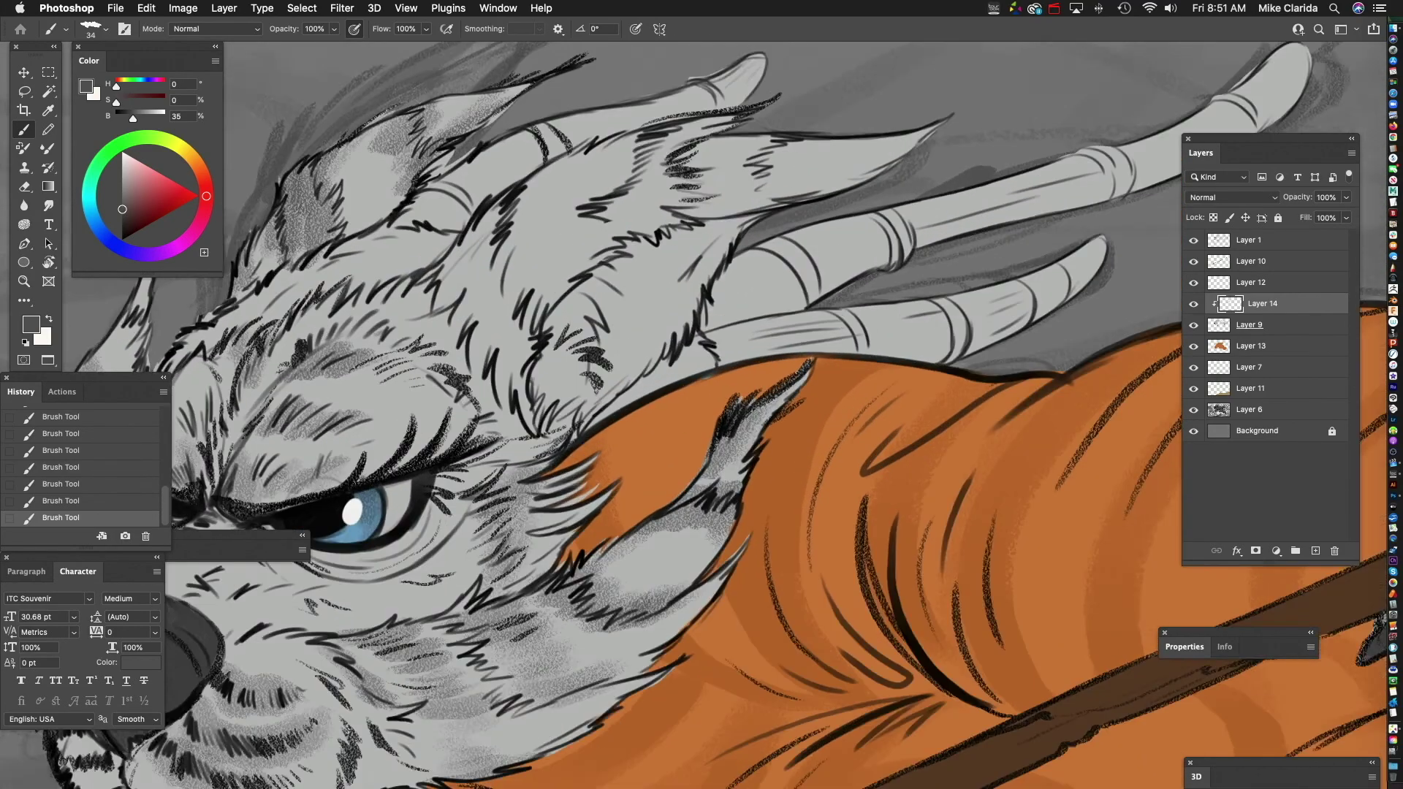
scroll(687, 416, up, 2)
mouse_move(517, 252)
mouse_down()
mouse_move(479, 314)
mouse_move(497, 371)
mouse_move(528, 366)
mouse_move(542, 488)
mouse_up()
drag(559, 435, 622, 334)
drag(629, 336, 535, 452)
mouse_move(661, 266)
mouse_down()
mouse_move(588, 354)
mouse_move(592, 376)
mouse_move(548, 401)
mouse_up()
drag(642, 380, 590, 397)
- Shade the long pointed tip of the near ear and its adjoining fur tufts in dark grey
drag(759, 336, 629, 342)
mouse_move(778, 284)
mouse_down()
mouse_move(712, 301)
mouse_move(725, 312)
mouse_move(614, 362)
mouse_move(658, 314)
mouse_move(614, 307)
mouse_up()
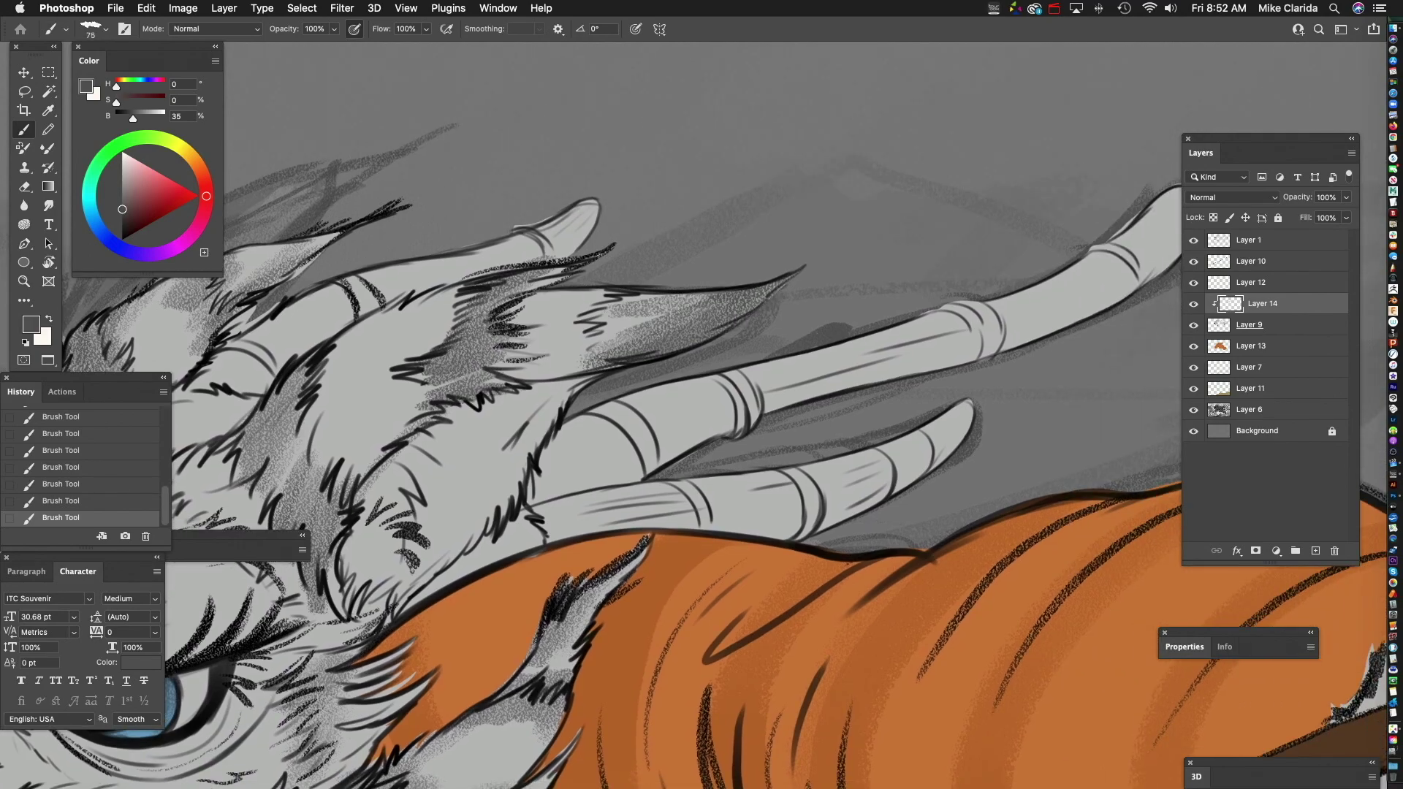
drag(706, 298, 599, 294)
drag(628, 329, 904, 322)
drag(588, 254, 468, 257)
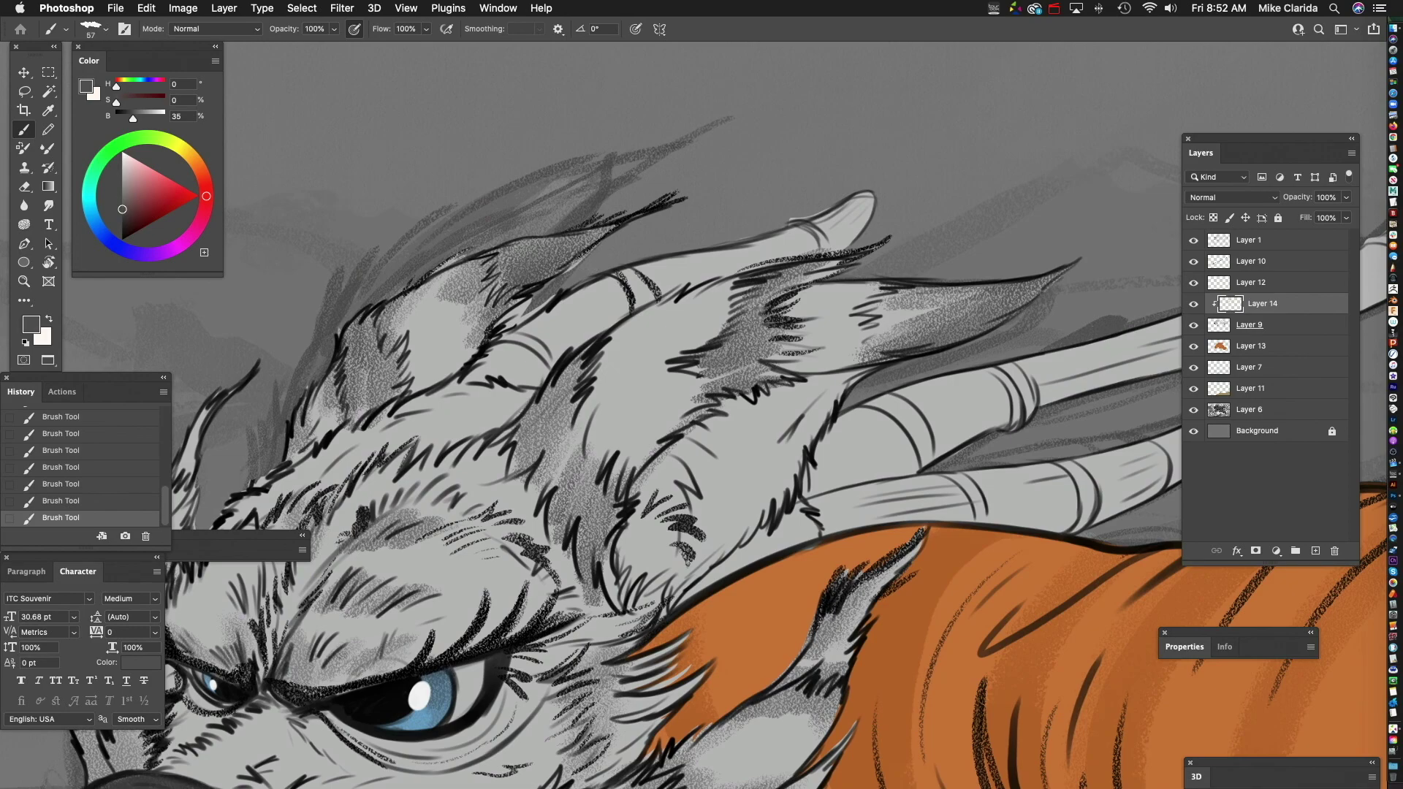
- Reduce the brush size to 47 and shade more grey into the fur of the creature's face and forehead
key(super+minus)
key(super+minus)
key(super+plus)
key(super+plus)
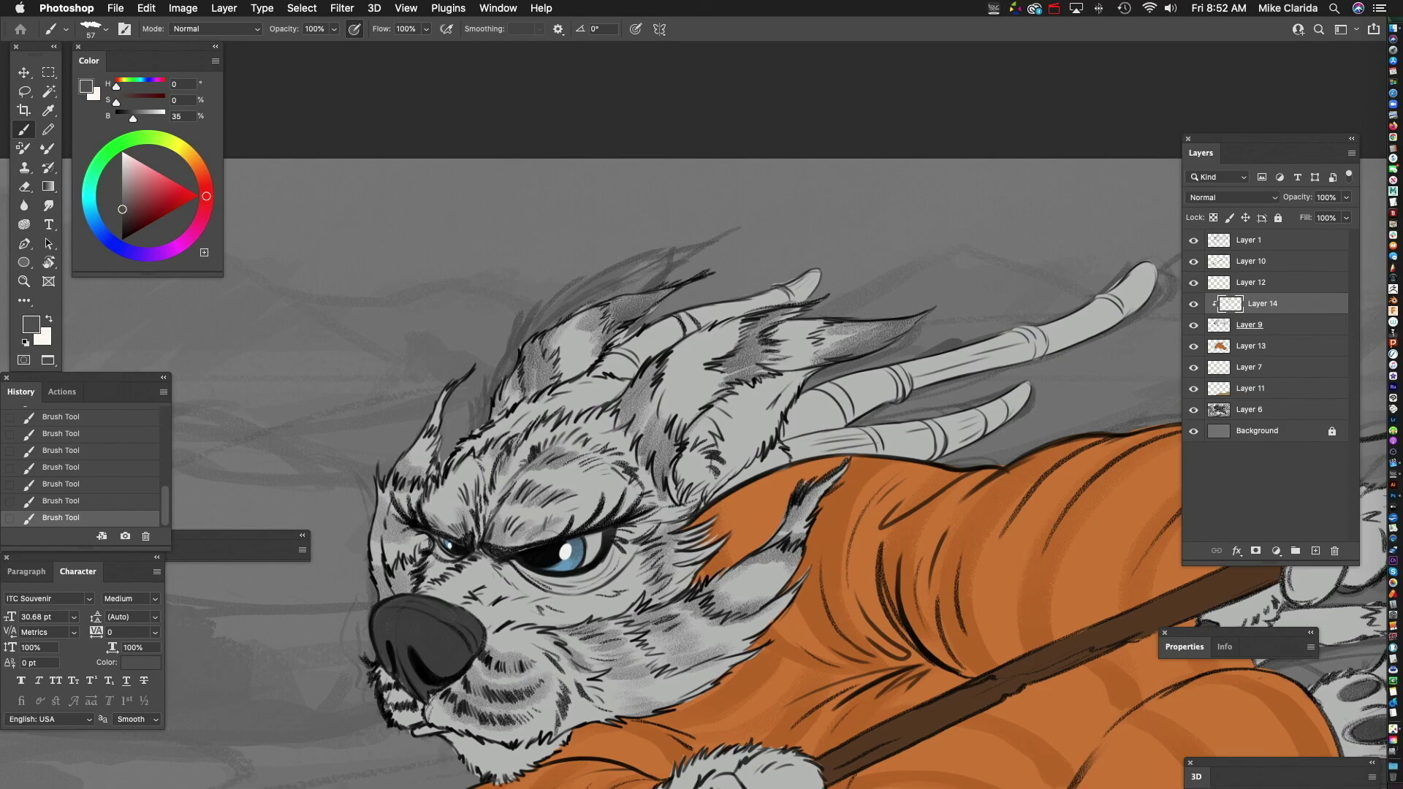
mouse_move(449, 647)
mouse_down()
mouse_move(504, 478)
mouse_move(486, 450)
mouse_move(555, 456)
mouse_up()
key(bracketleft)
mouse_move(429, 527)
mouse_down()
mouse_move(383, 525)
mouse_move(403, 439)
mouse_up()
mouse_move(464, 526)
mouse_down()
mouse_move(437, 481)
mouse_move(450, 522)
mouse_move(528, 538)
mouse_up()
drag(526, 497, 437, 541)
mouse_move(498, 506)
mouse_down()
mouse_move(535, 431)
mouse_move(510, 363)
mouse_move(555, 445)
mouse_move(461, 398)
mouse_up()
mouse_move(461, 343)
mouse_down()
mouse_move(459, 396)
mouse_move(450, 366)
mouse_move(399, 384)
mouse_move(419, 402)
mouse_move(619, 400)
mouse_move(690, 344)
mouse_up()
- Shade grey bands around the joints of the long horns behind the near ear
mouse_move(605, 410)
mouse_down()
mouse_move(544, 412)
mouse_move(632, 419)
mouse_up()
mouse_move(657, 344)
mouse_down()
mouse_move(586, 421)
mouse_move(630, 377)
mouse_move(677, 353)
mouse_move(698, 362)
mouse_up()
mouse_move(814, 285)
mouse_down()
mouse_move(569, 433)
mouse_move(578, 419)
mouse_up()
mouse_move(709, 285)
mouse_down()
mouse_move(614, 358)
mouse_move(650, 413)
mouse_up()
drag(727, 325, 745, 383)
scroll(702, 409, right, 3)
scroll(702, 409, up, 1)
mouse_move(780, 302)
mouse_down()
mouse_move(822, 335)
mouse_move(777, 364)
mouse_up()
drag(862, 259, 909, 275)
drag(818, 380, 910, 249)
drag(662, 345, 672, 413)
- Shade the remaining joint rings on the shorter and far horns in the same grey
scroll(701, 409, down, 2)
scroll(702, 409, left, 2)
drag(607, 320, 618, 362)
drag(511, 293, 673, 421)
drag(441, 253, 463, 276)
drag(511, 329, 587, 333)
drag(412, 318, 456, 341)
drag(688, 217, 713, 236)
- Add further grey shading strokes to the fur of the forehead and near ear
key(super+minus)
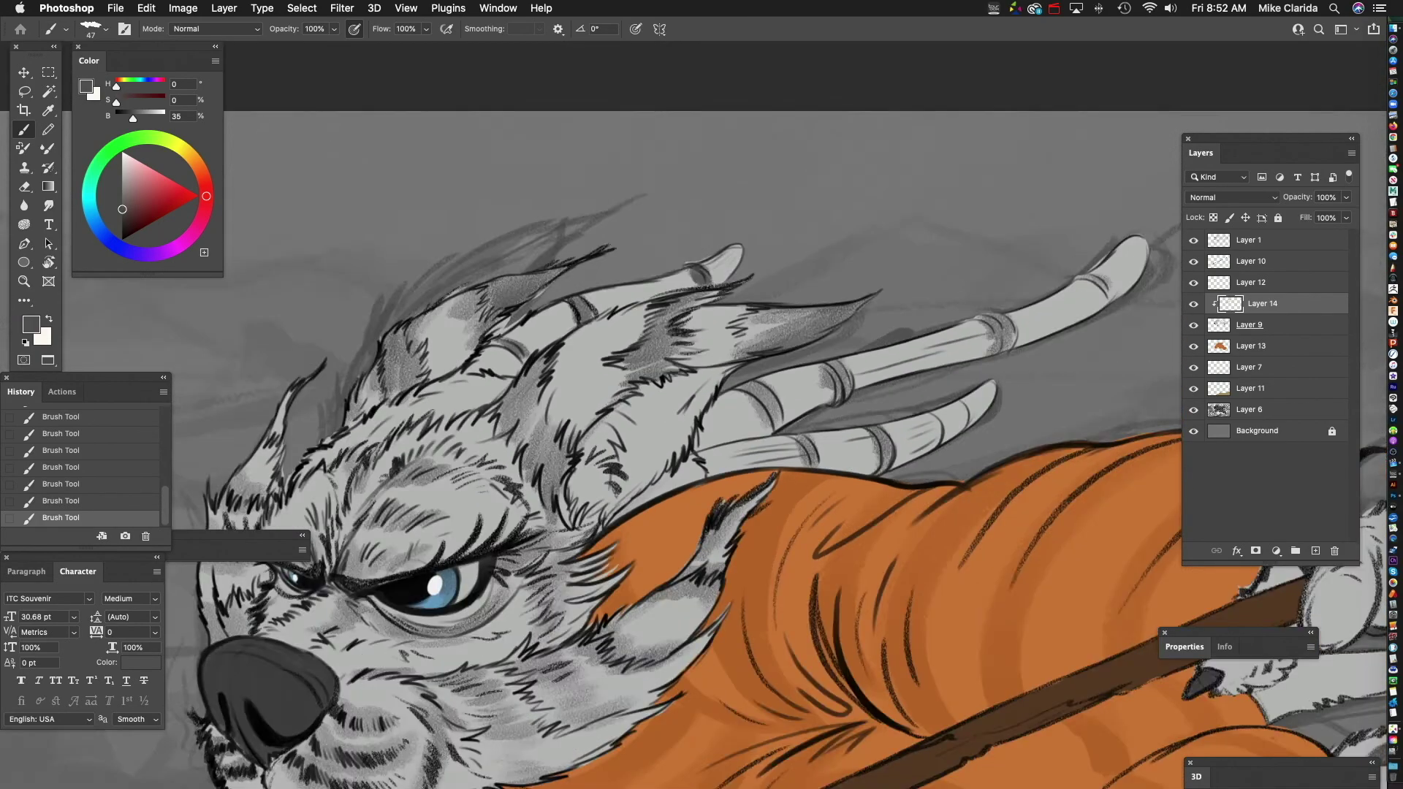
key(super+minus)
drag(701, 467, 755, 372)
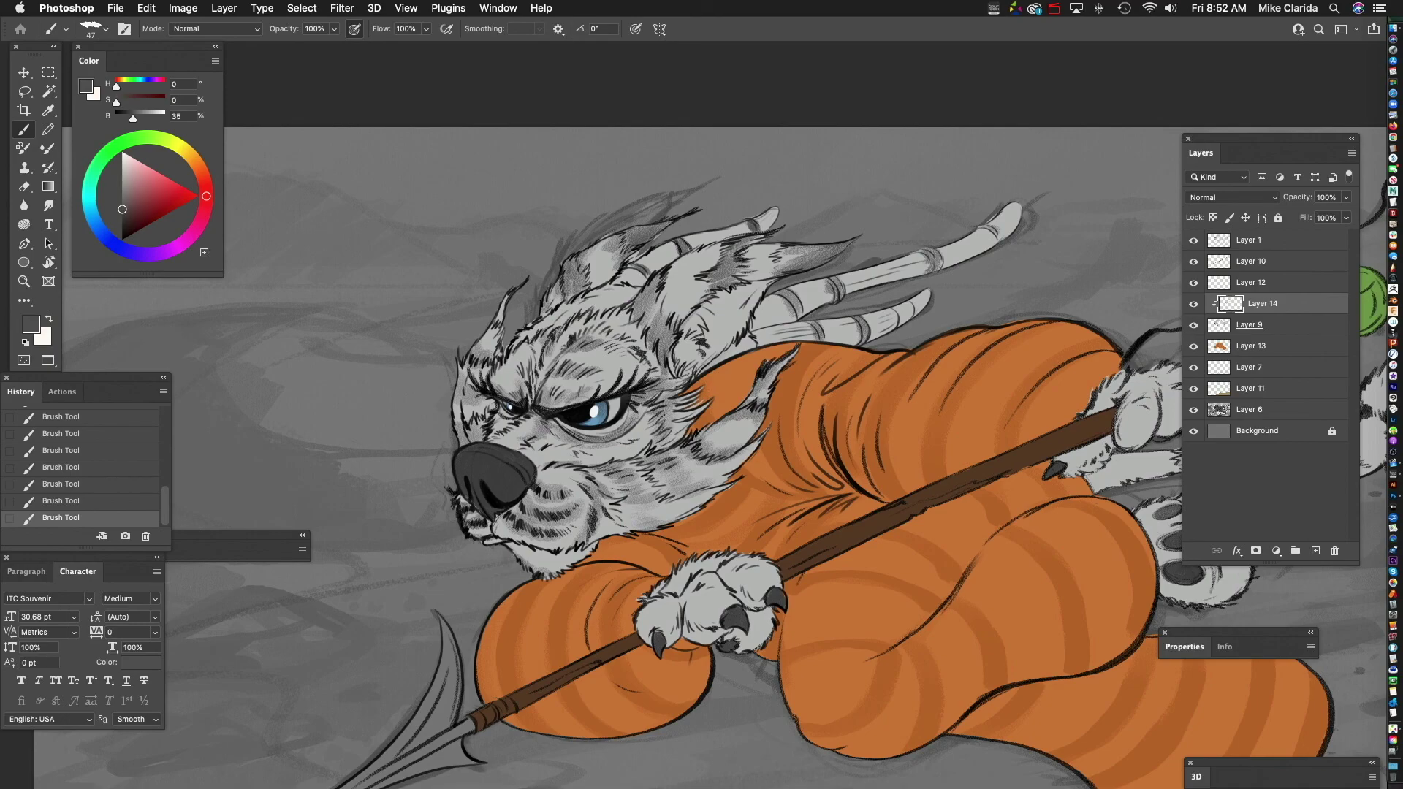
scroll(702, 439, down, 5)
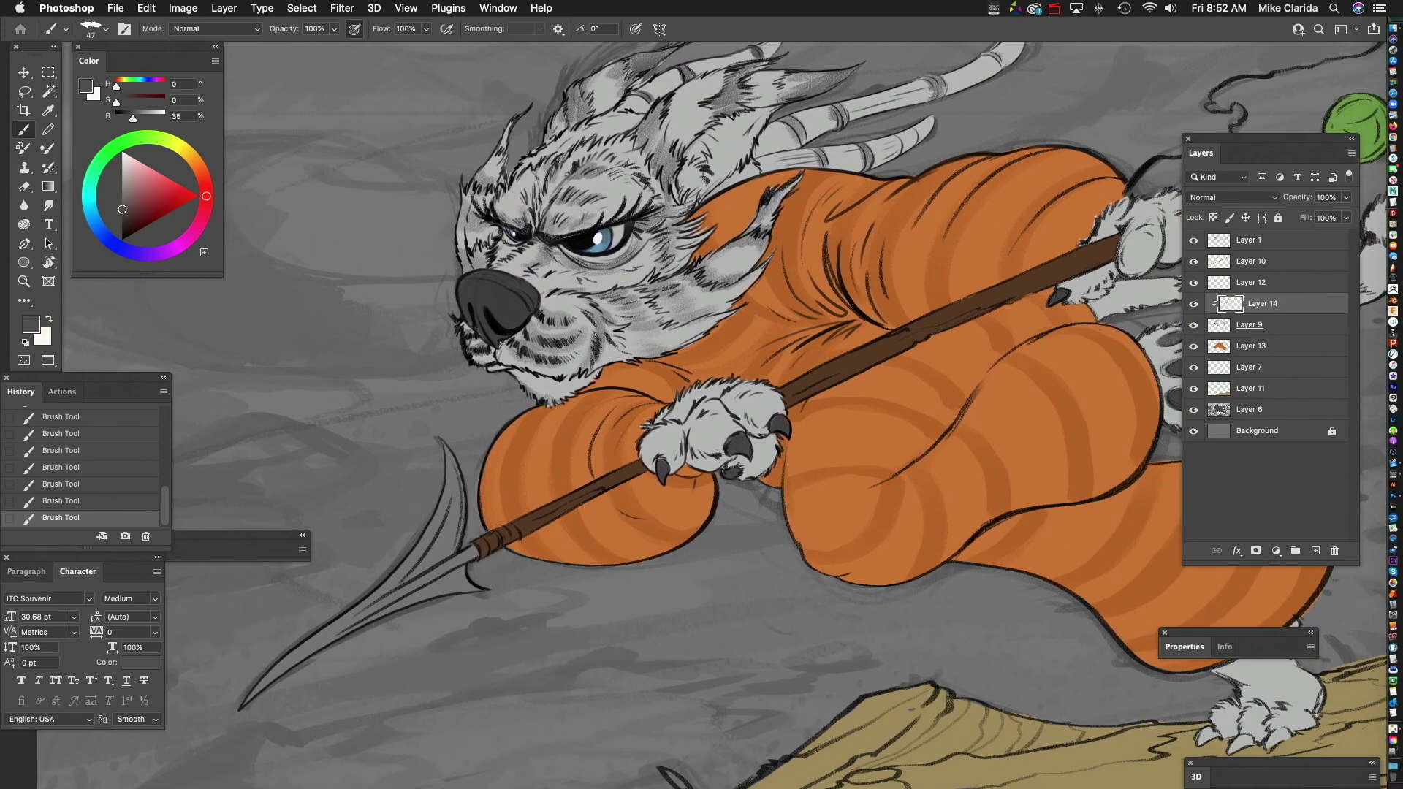
scroll(475, 271, up, 5)
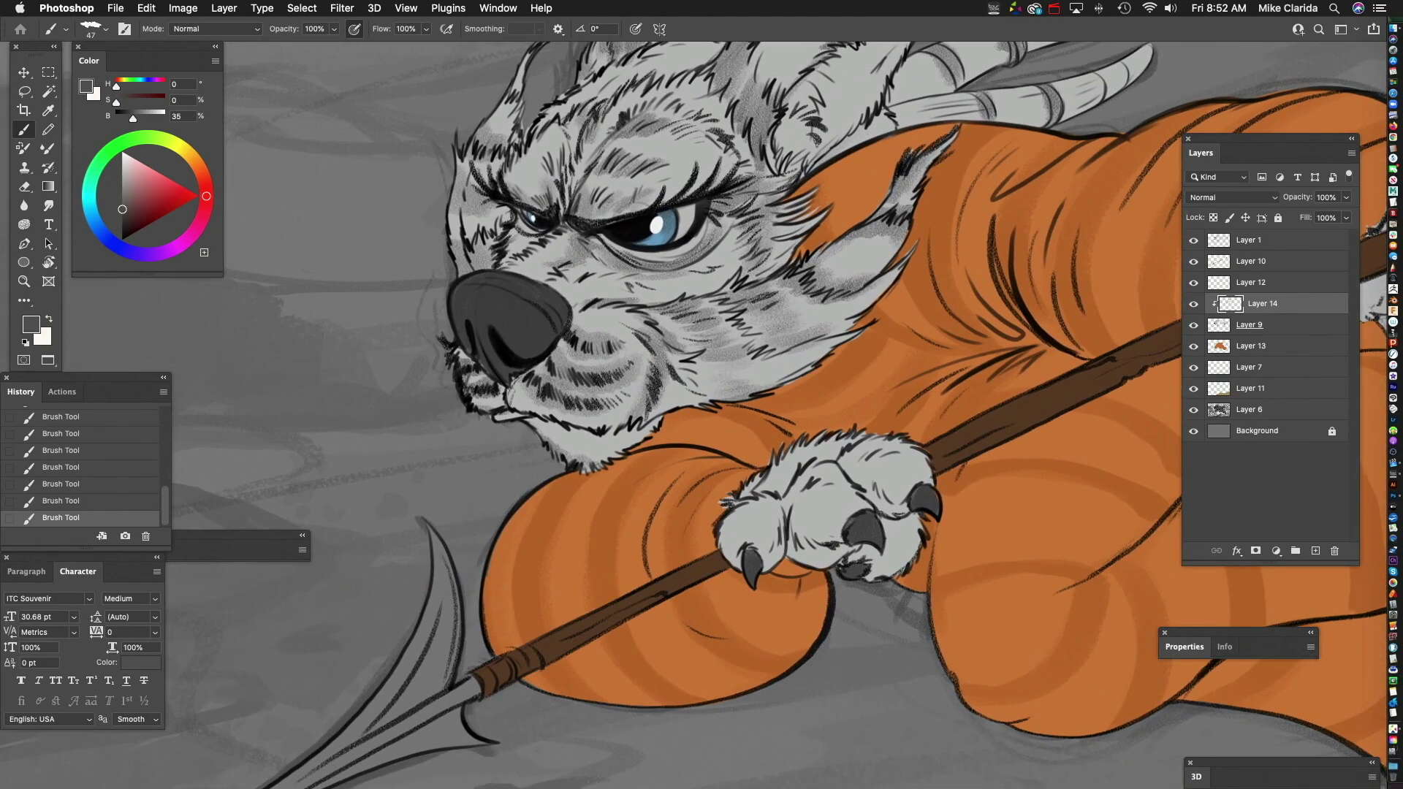
mouse_move(762, 354)
mouse_down()
mouse_move(696, 403)
mouse_move(758, 435)
mouse_up()
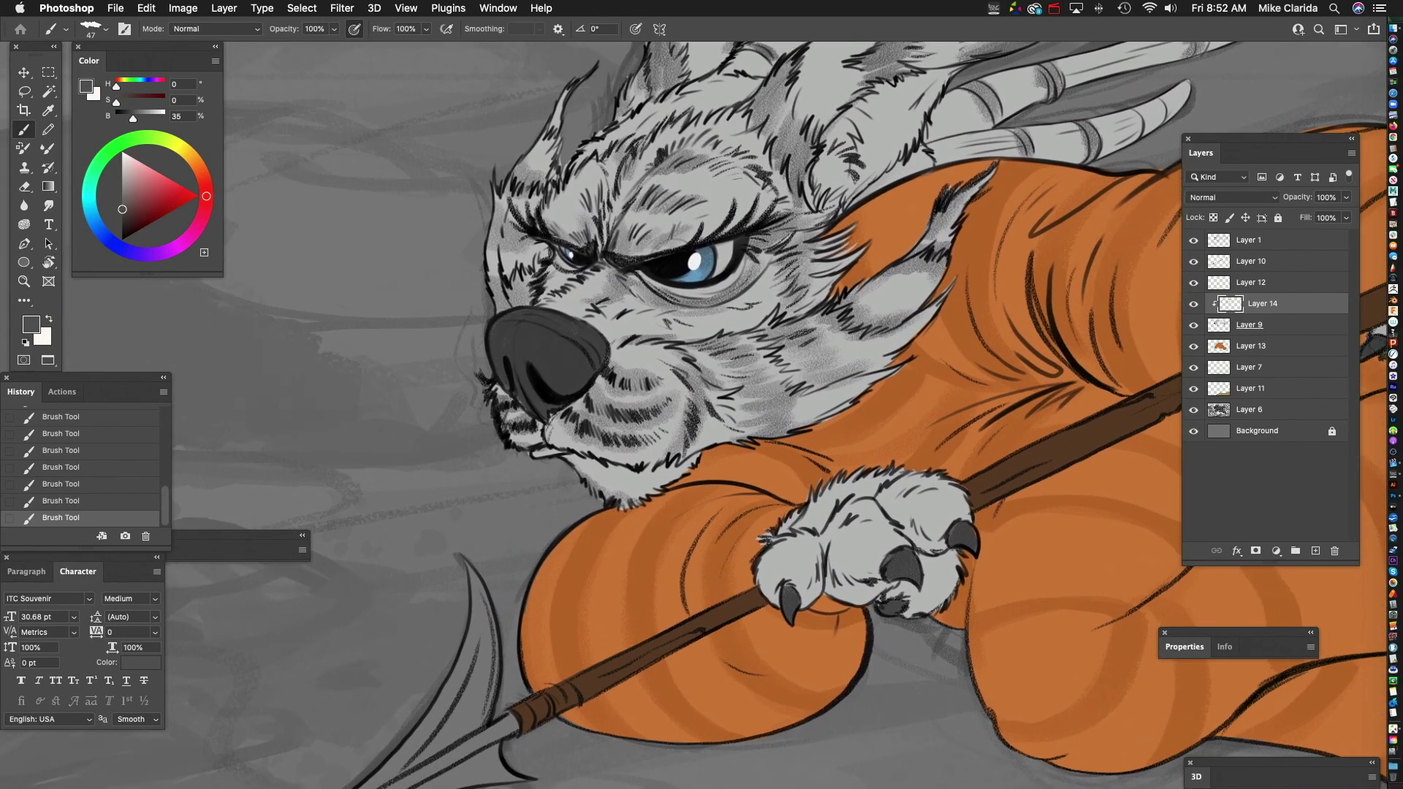
scroll(701, 417, up, 2)
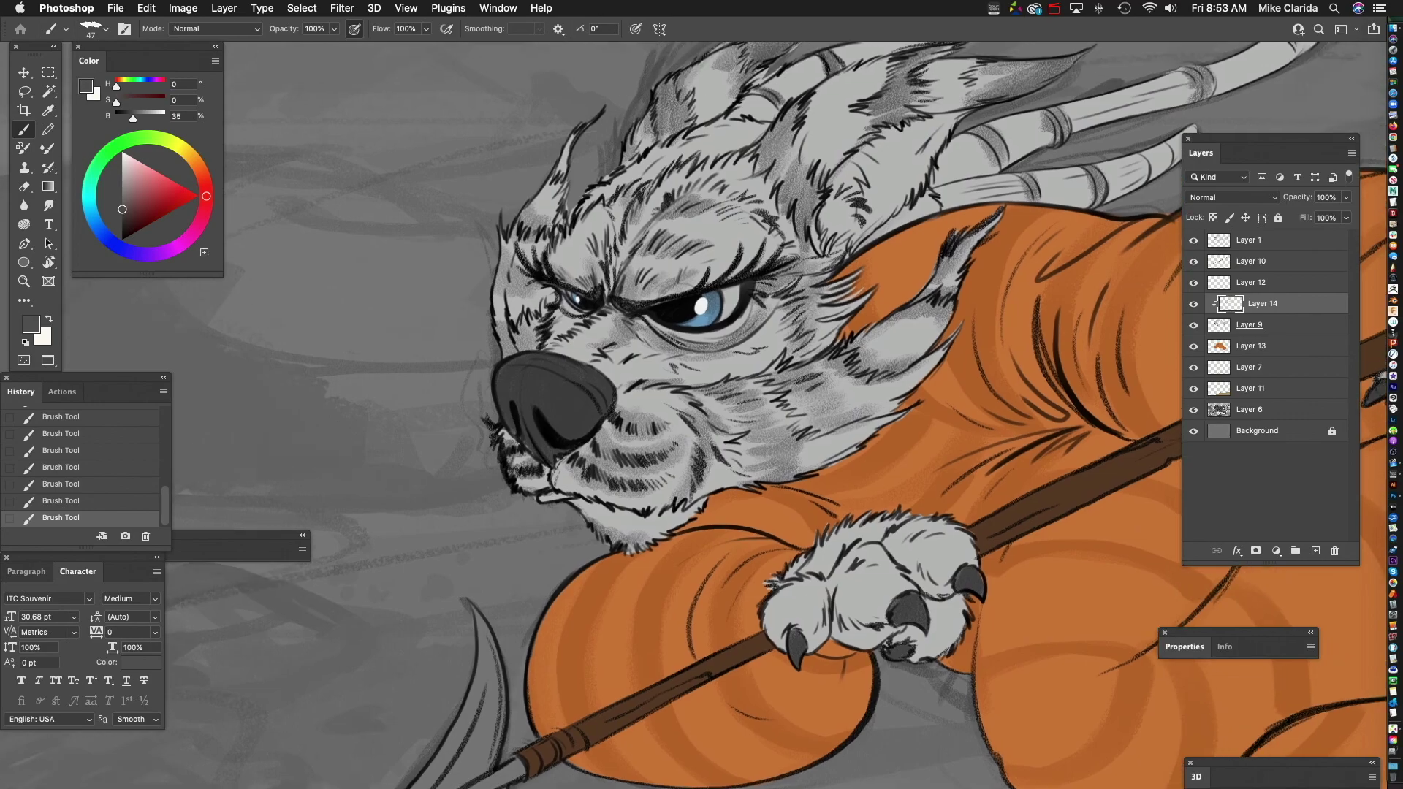
drag(624, 397, 650, 372)
scroll(610, 356, up, 2)
scroll(577, 347, up, 2)
mouse_move(589, 261)
mouse_down()
mouse_move(619, 332)
mouse_move(643, 236)
mouse_up()
mouse_move(645, 243)
mouse_down()
mouse_move(684, 198)
mouse_move(703, 204)
mouse_up()
mouse_move(719, 220)
mouse_down()
mouse_move(752, 197)
mouse_move(654, 291)
mouse_up()
drag(890, 154, 867, 182)
drag(870, 242, 675, 284)
- Examine the shading on the head and horns against the whole illustration
key(super+minus)
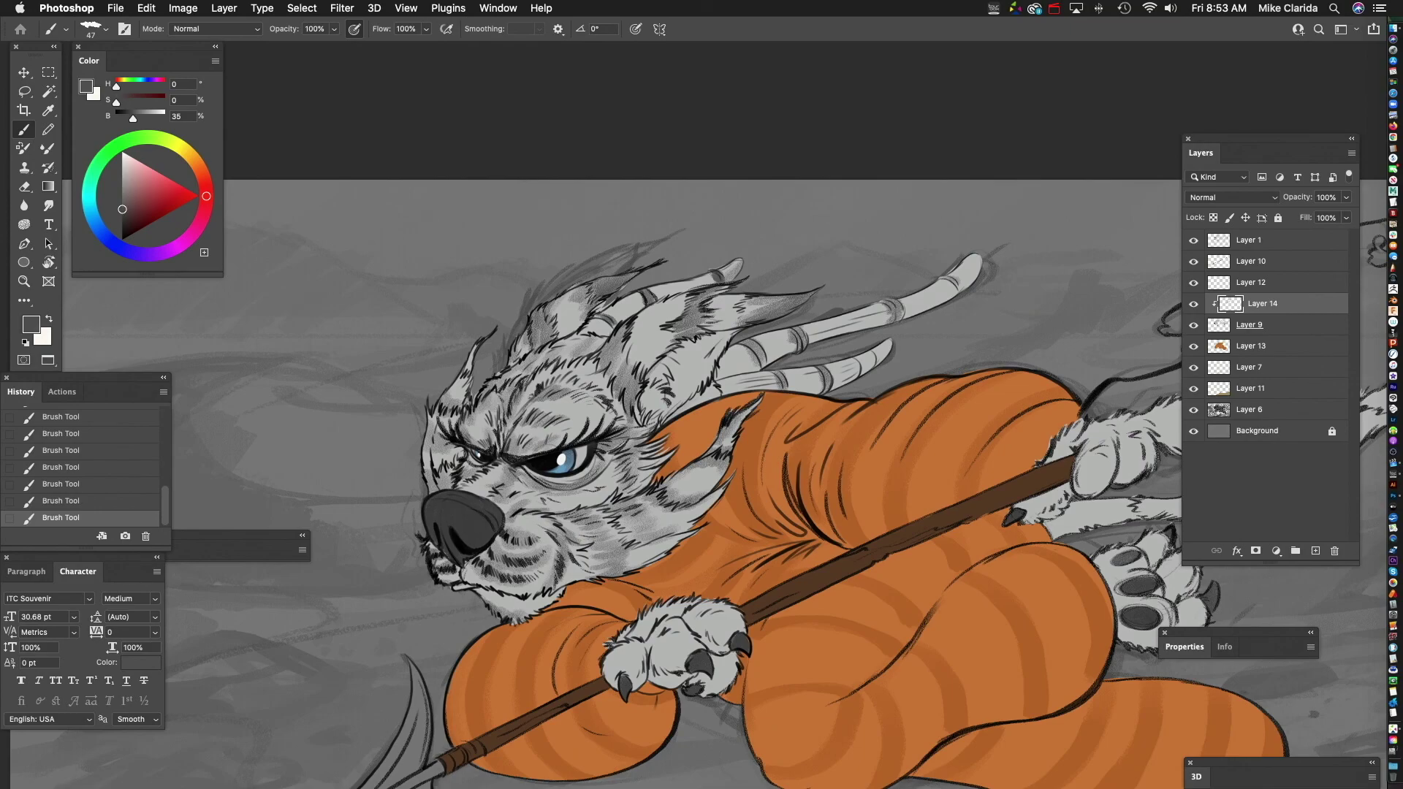
drag(687, 482, 670, 340)
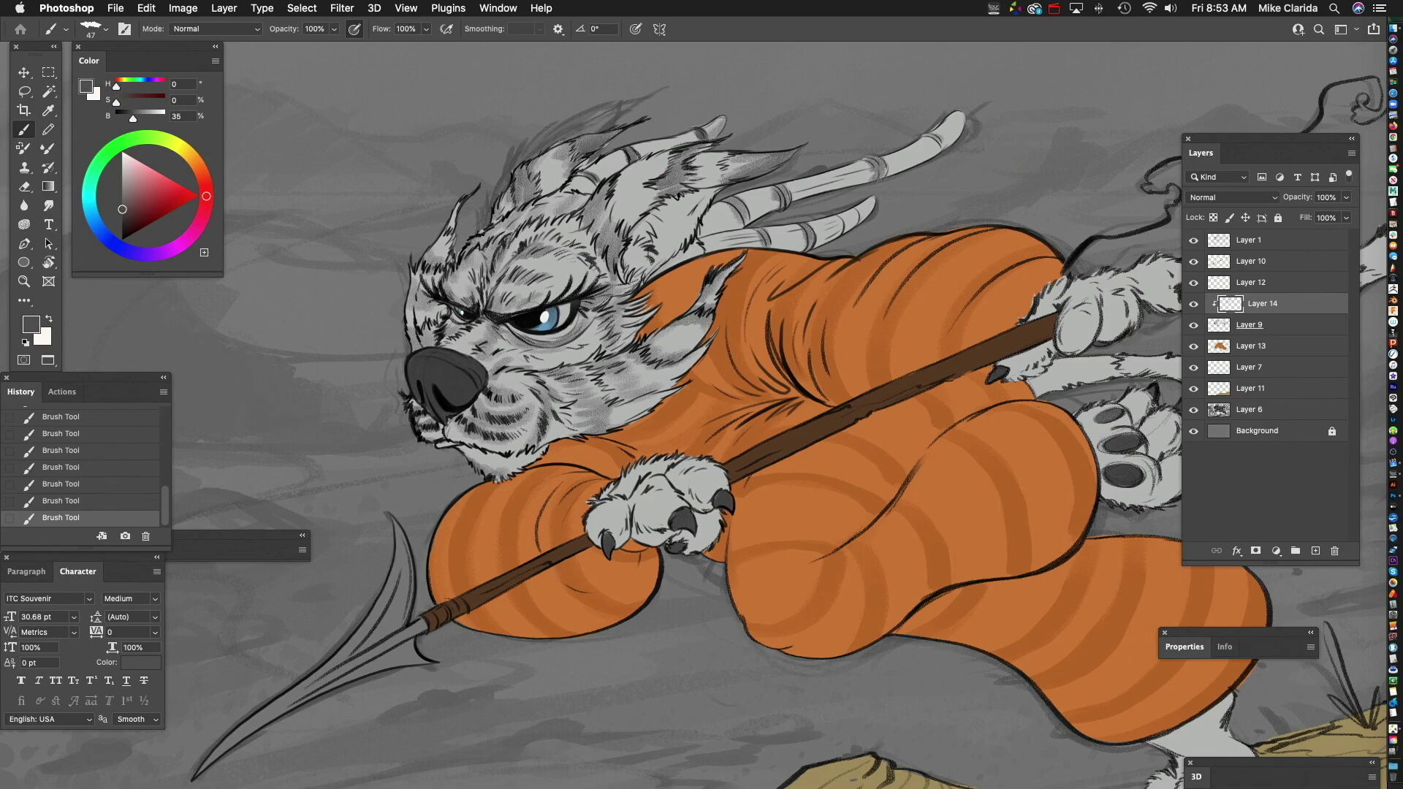
scroll(632, 380, down, 10)
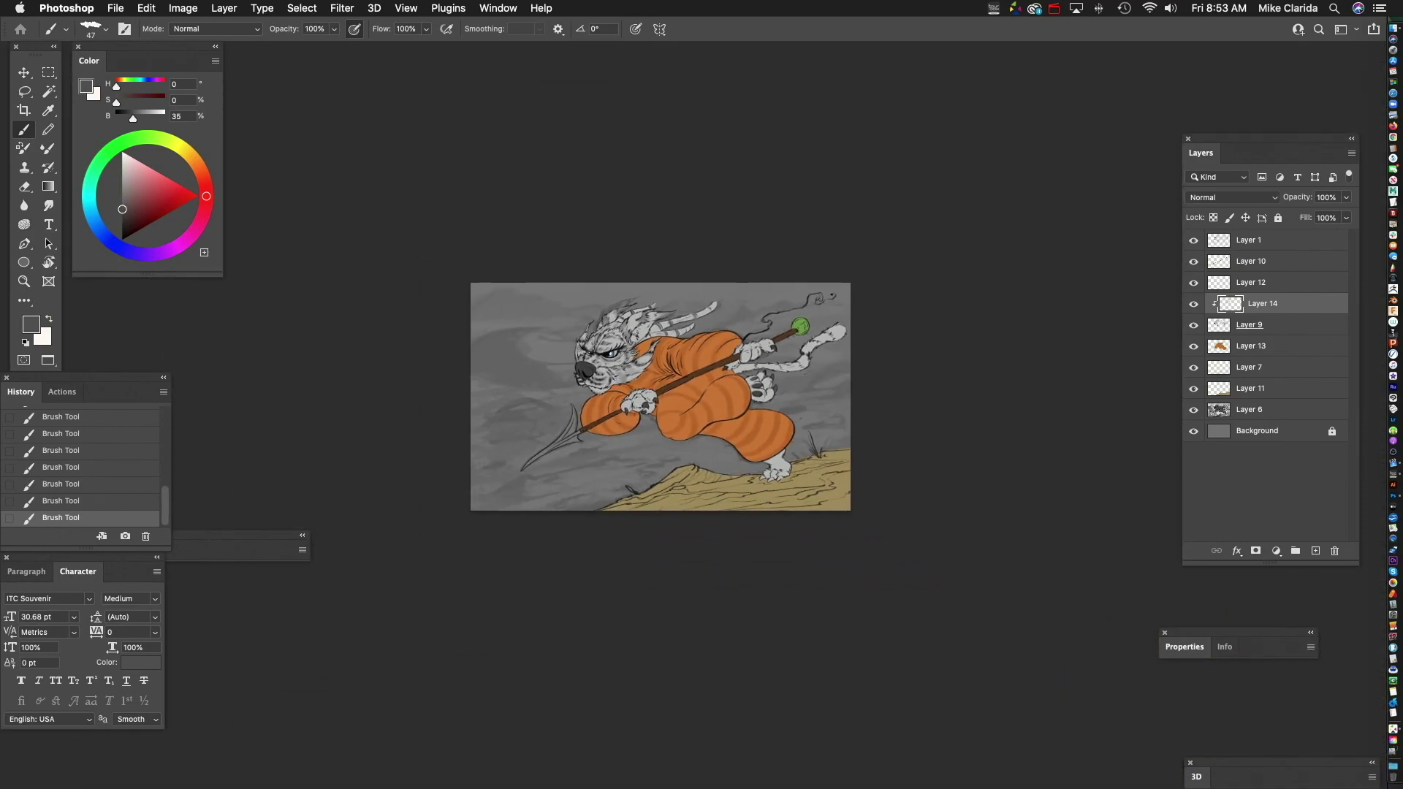
scroll(631, 376, up, 10)
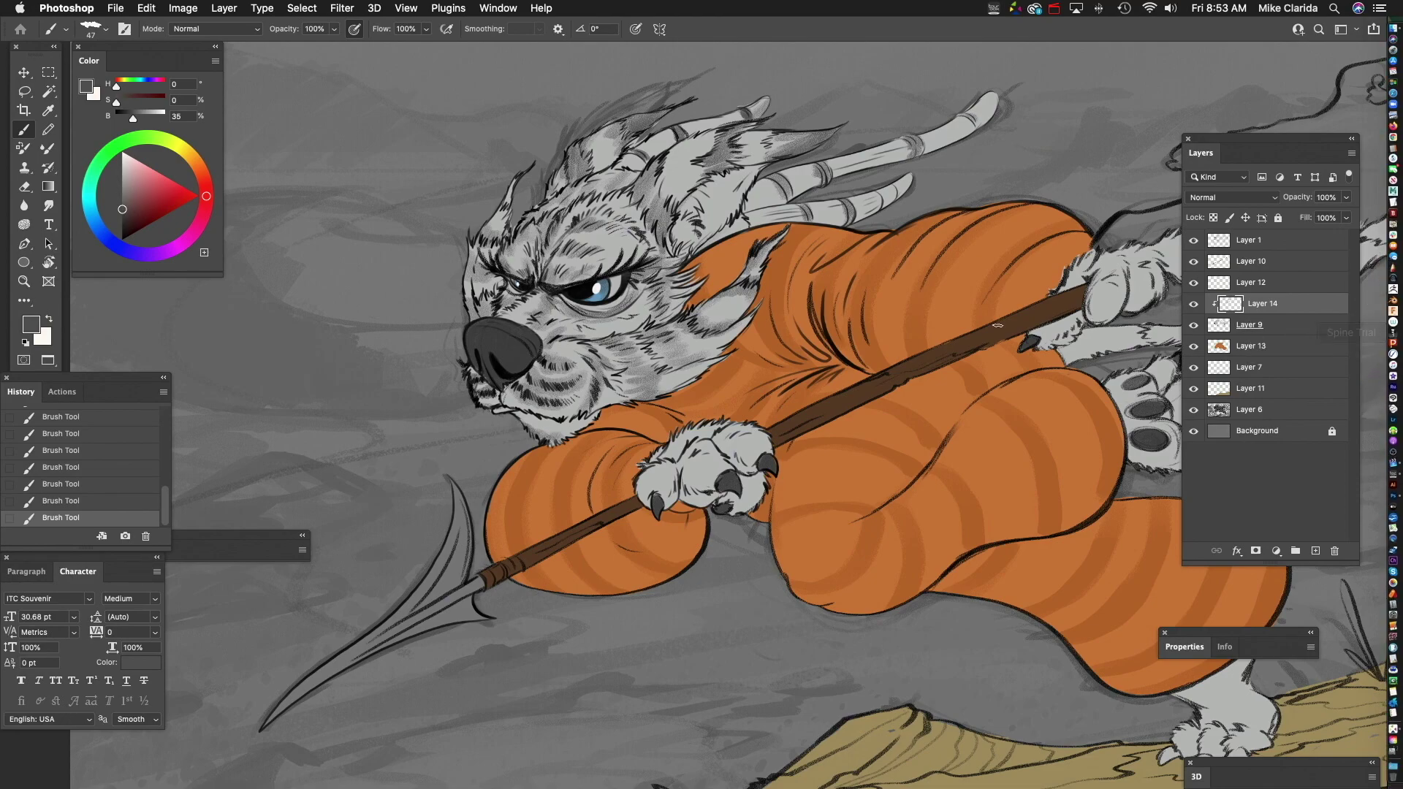
drag(733, 436, 700, 396)
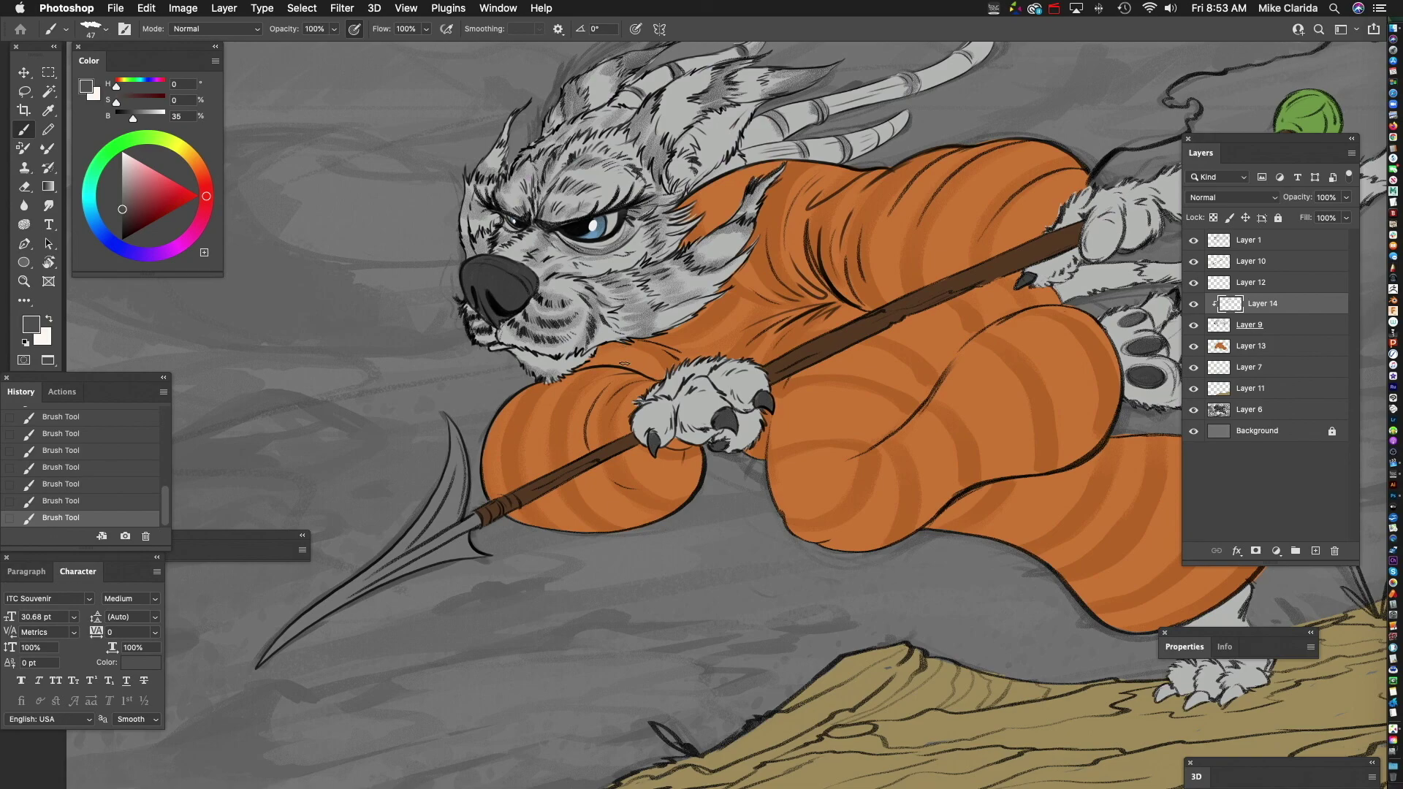
drag(735, 210, 733, 345)
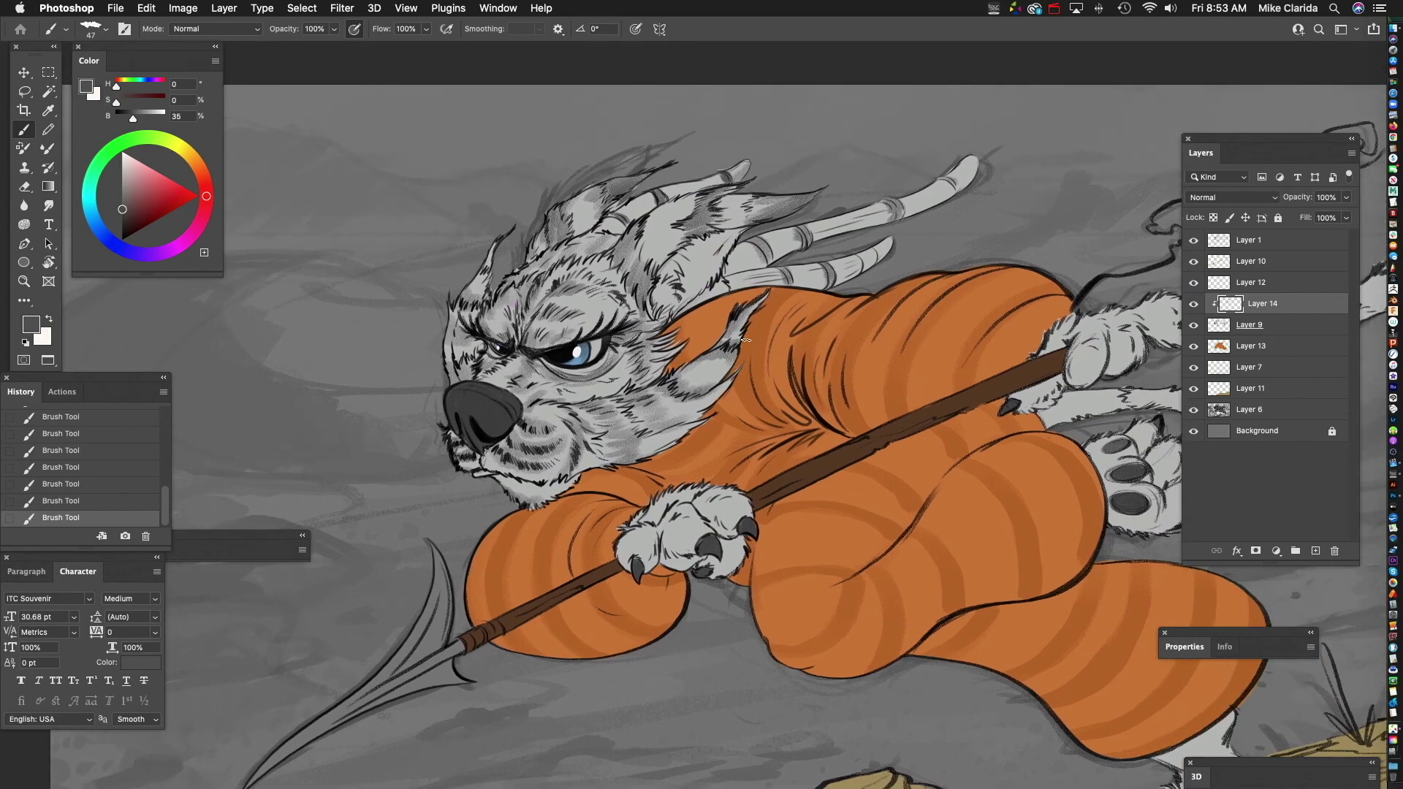
drag(866, 309, 593, 261)
drag(653, 425, 707, 344)
- Shade grey fur markings across the back and fingers of the front paw gripping the spear shaft
scroll(706, 344, up, 5)
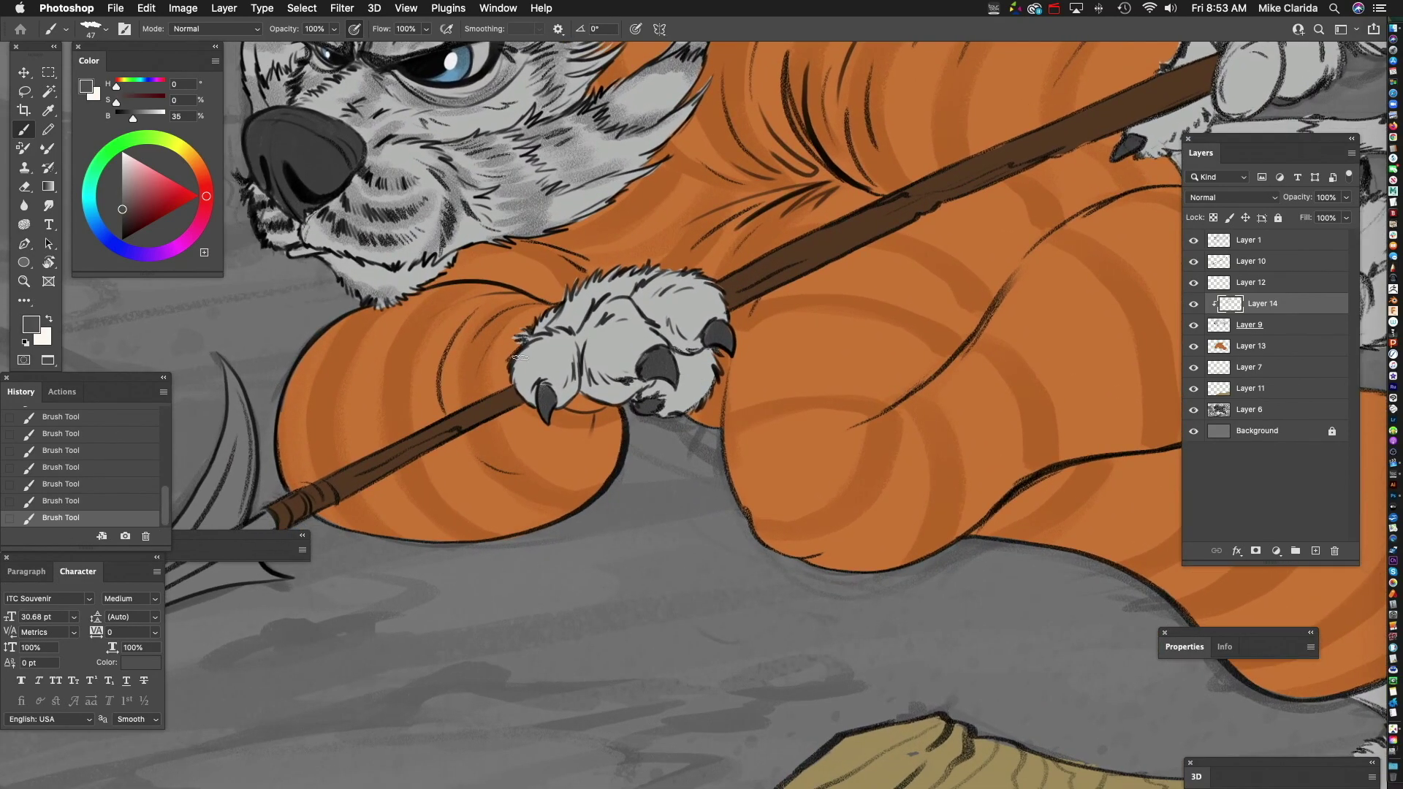
drag(519, 357, 541, 392)
mouse_move(571, 347)
mouse_down()
mouse_move(544, 363)
mouse_move(553, 314)
mouse_up()
drag(689, 314, 658, 324)
mouse_move(560, 332)
mouse_down()
mouse_move(581, 329)
mouse_move(557, 341)
mouse_up()
drag(760, 336, 732, 311)
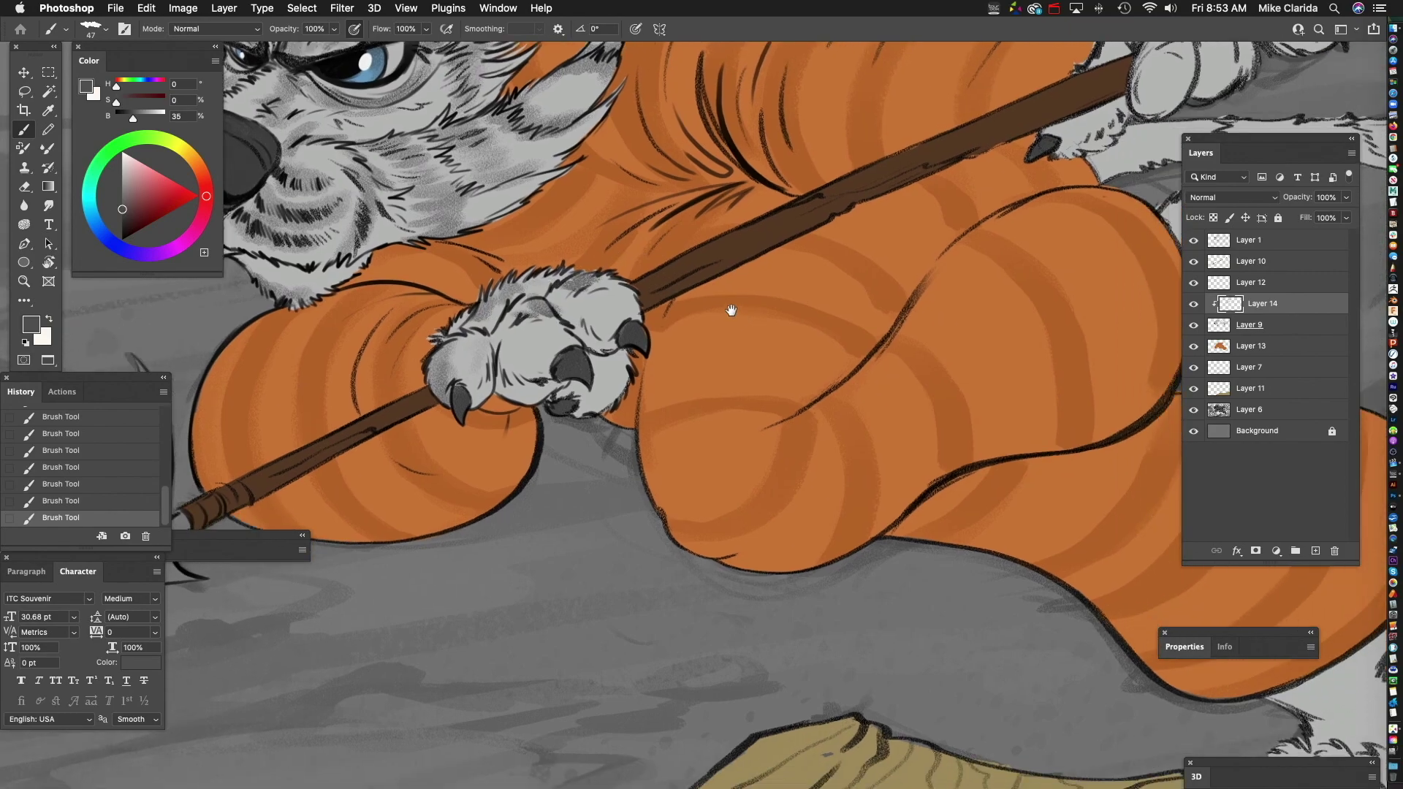
- Shade grey markings into the wrist and knuckles of the rear paw holding the shaft
drag(590, 305, 723, 355)
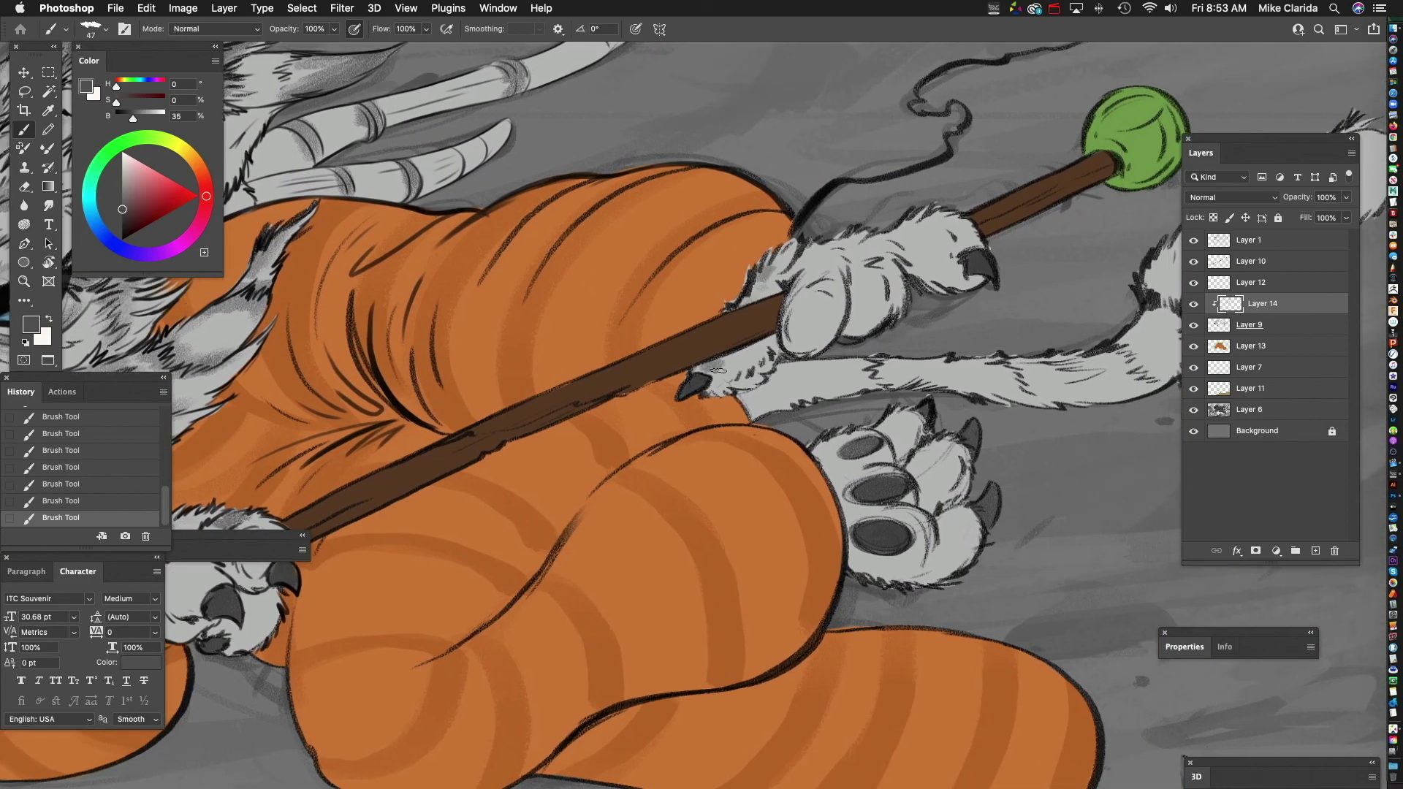
drag(799, 291, 803, 309)
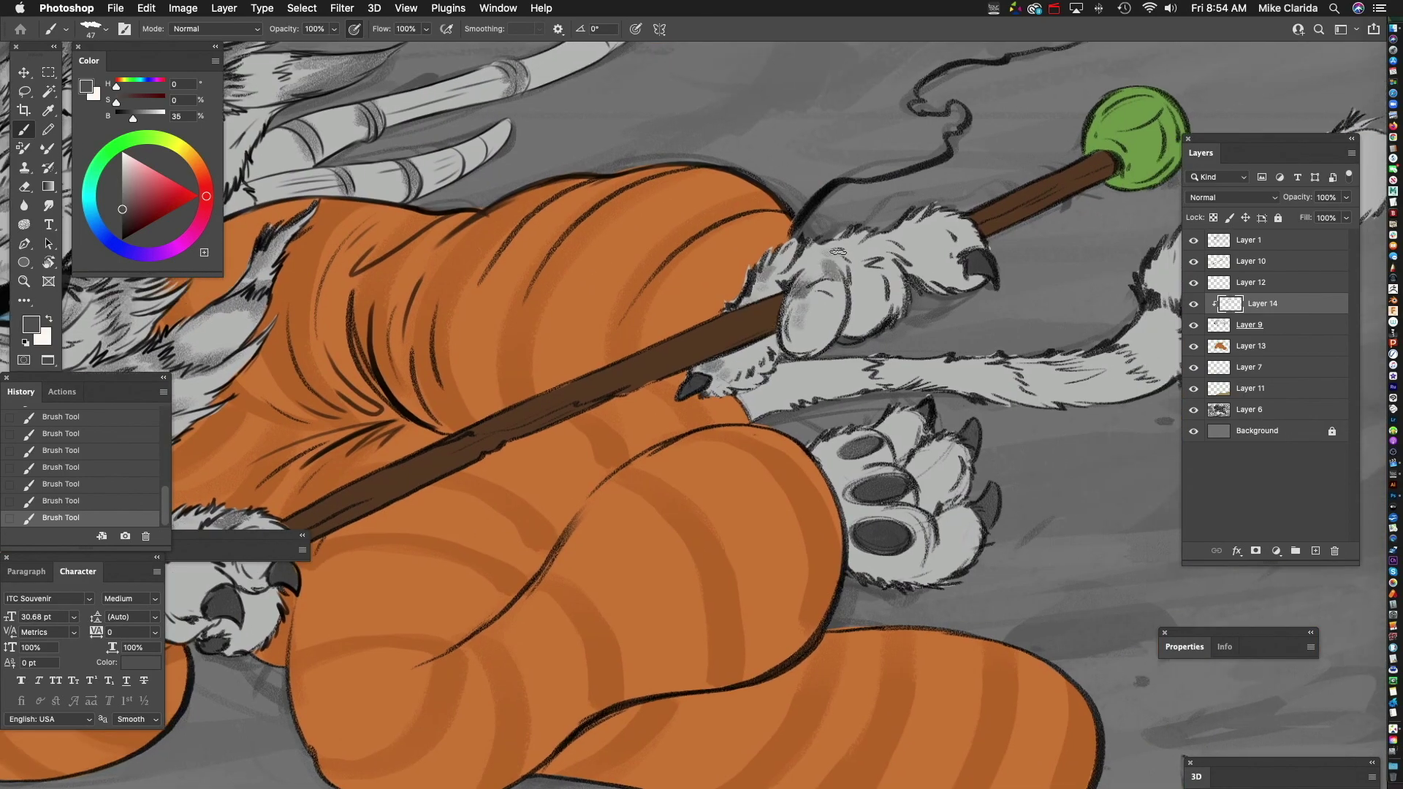
drag(838, 251, 714, 277)
drag(898, 253, 820, 263)
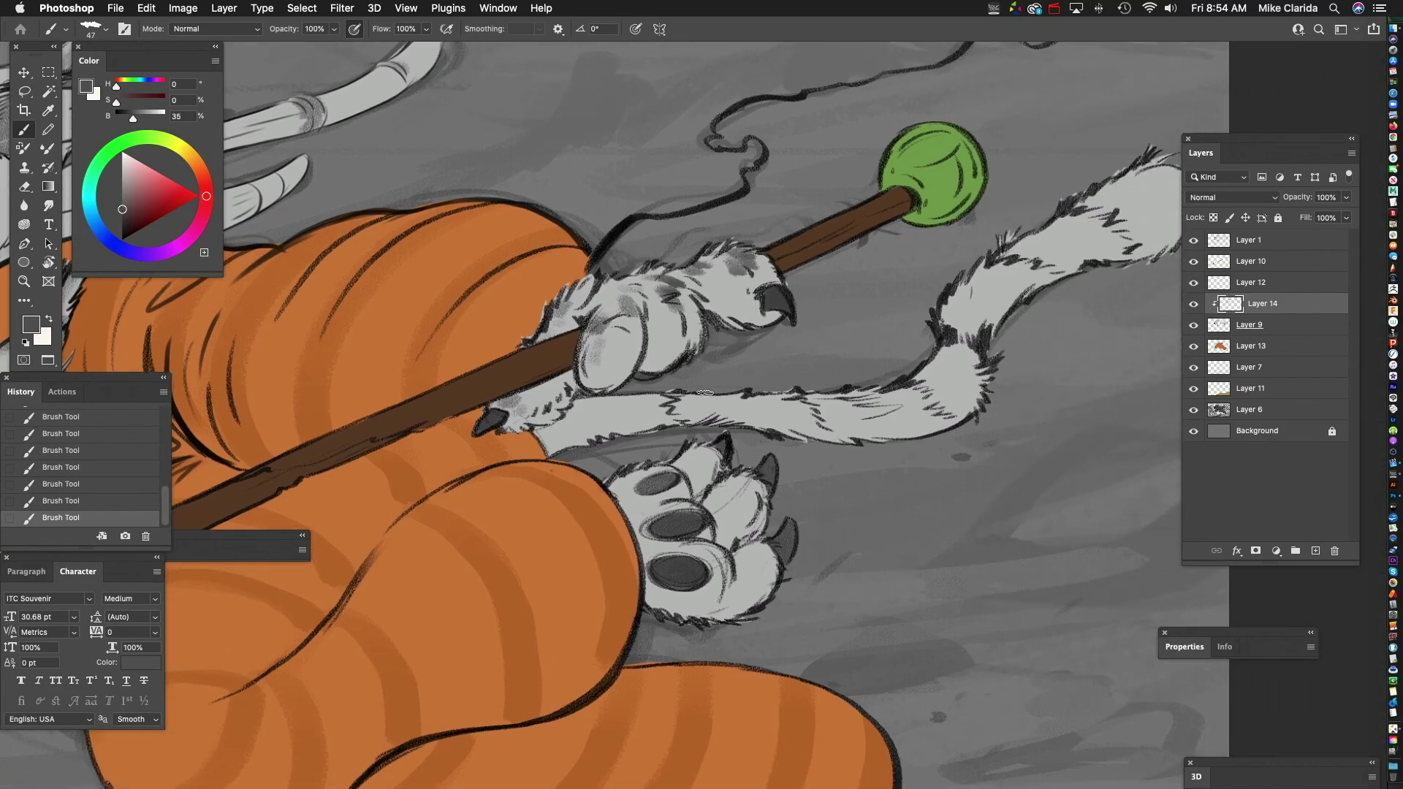
- Enlarge the brush to 132 and shade alternating grey bands along the tail from tip to base, redoing the first stroke
scroll(705, 392, down, 4)
scroll(654, 345, right, 3)
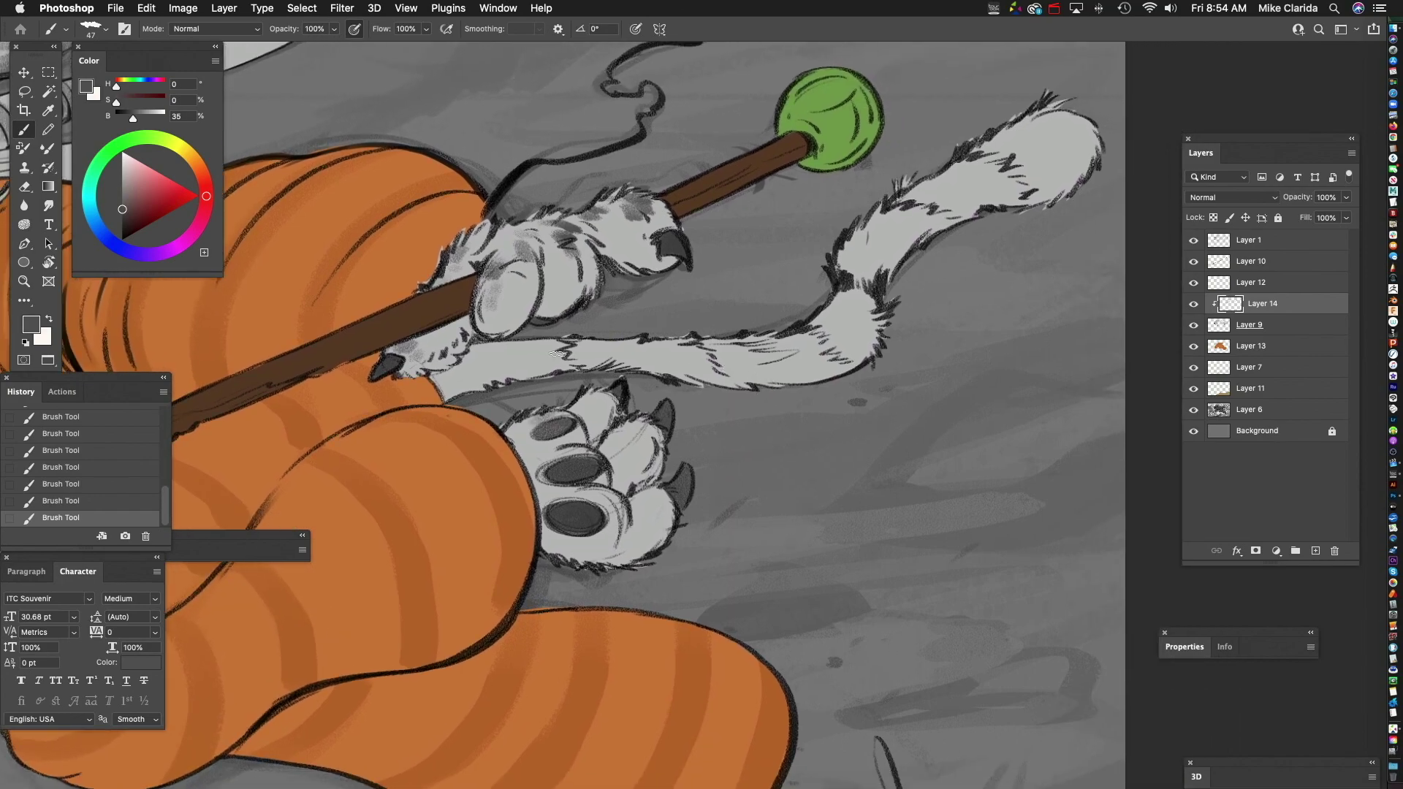
mouse_move(898, 222)
mouse_down()
mouse_move(786, 306)
mouse_move(862, 254)
mouse_move(902, 267)
mouse_up()
key(ctrl+z)
mouse_move(895, 212)
mouse_down()
mouse_move(921, 213)
mouse_move(932, 241)
mouse_move(917, 283)
mouse_up()
mouse_move(805, 277)
mouse_down()
mouse_move(760, 329)
mouse_move(773, 353)
mouse_up()
drag(796, 395, 869, 322)
mouse_move(690, 352)
mouse_down()
mouse_move(767, 362)
mouse_move(738, 395)
mouse_move(775, 388)
mouse_up()
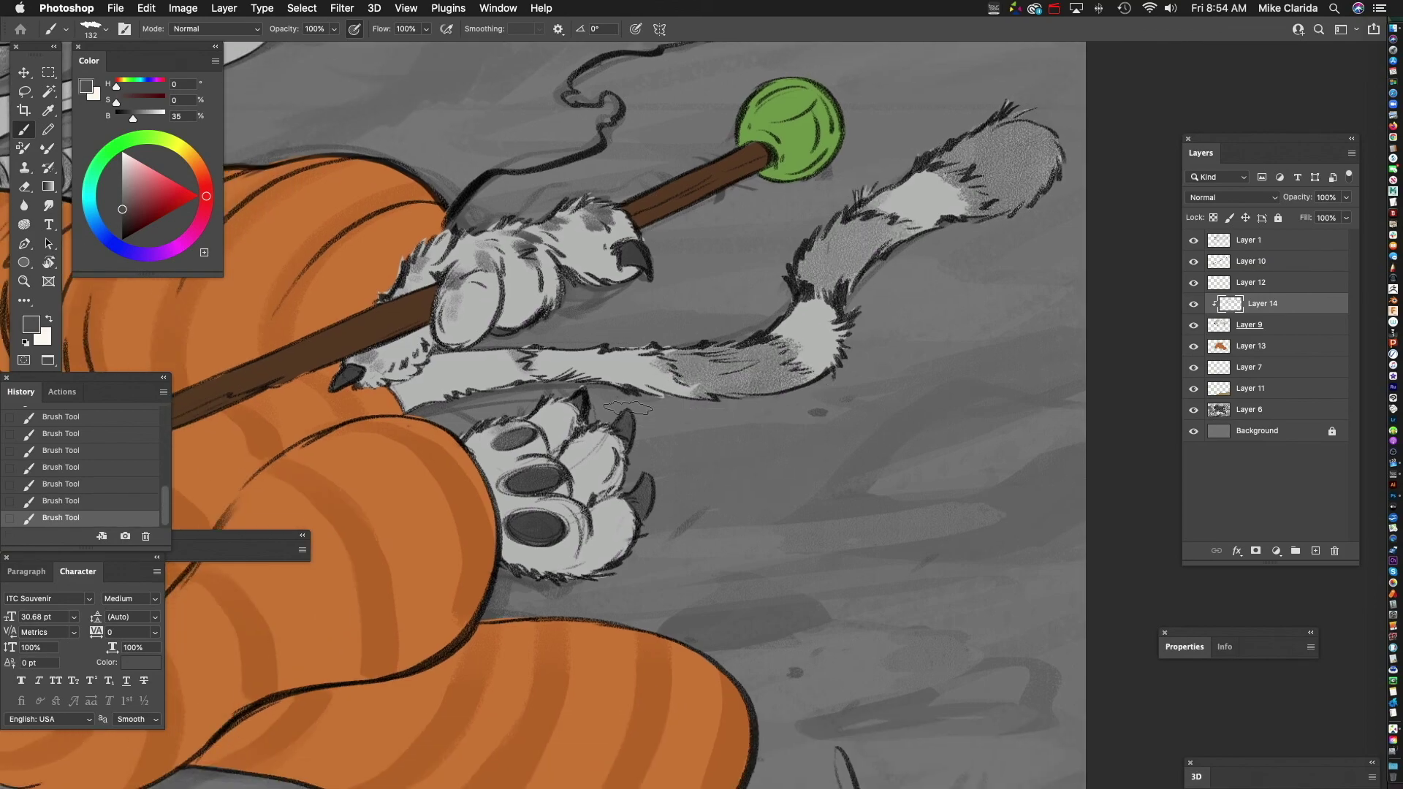
mouse_move(459, 366)
mouse_down()
mouse_move(504, 378)
mouse_move(467, 387)
mouse_up()
- Reduce the brush size to 51 and fill the three claws of the planted foot with dark grey
mouse_move(680, 359)
mouse_down()
mouse_move(595, 442)
mouse_move(680, 504)
mouse_up()
mouse_move(689, 517)
mouse_down()
mouse_move(720, 483)
mouse_move(683, 452)
mouse_move(693, 513)
mouse_move(753, 505)
mouse_up()
drag(726, 393, 754, 374)
key(ctrl+plus)
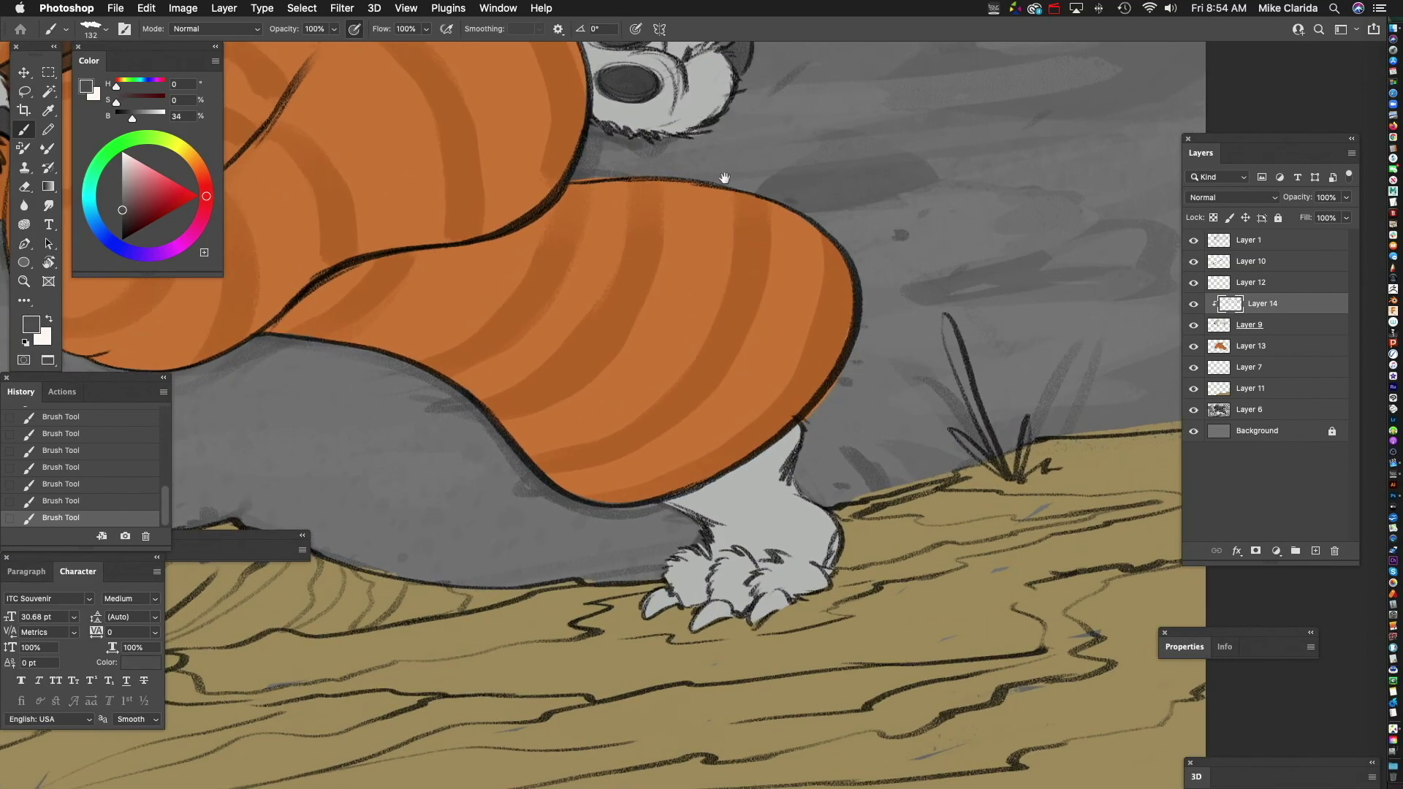
key(ctrl+plus)
key(ctrl+plus)
mouse_move(621, 461)
mouse_down()
mouse_move(619, 492)
mouse_move(641, 501)
mouse_move(662, 478)
mouse_up()
mouse_move(770, 521)
mouse_down()
mouse_move(729, 421)
mouse_move(663, 422)
mouse_move(692, 403)
mouse_up()
drag(800, 381, 812, 376)
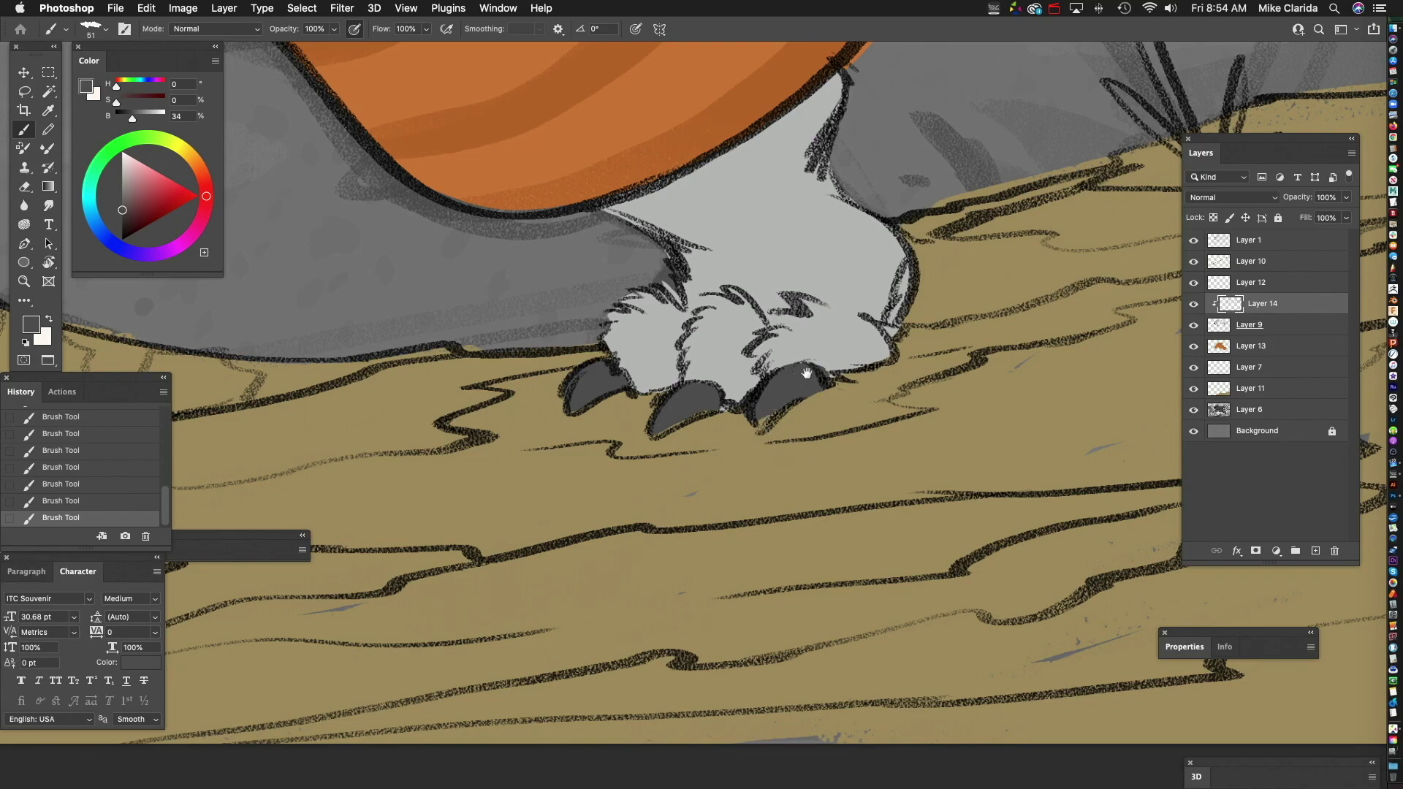
- Shade small grey fur markings over the ankle and top of the planted foot, reducing the brush size to 33
scroll(807, 373, down, 5)
scroll(724, 493, up, 5)
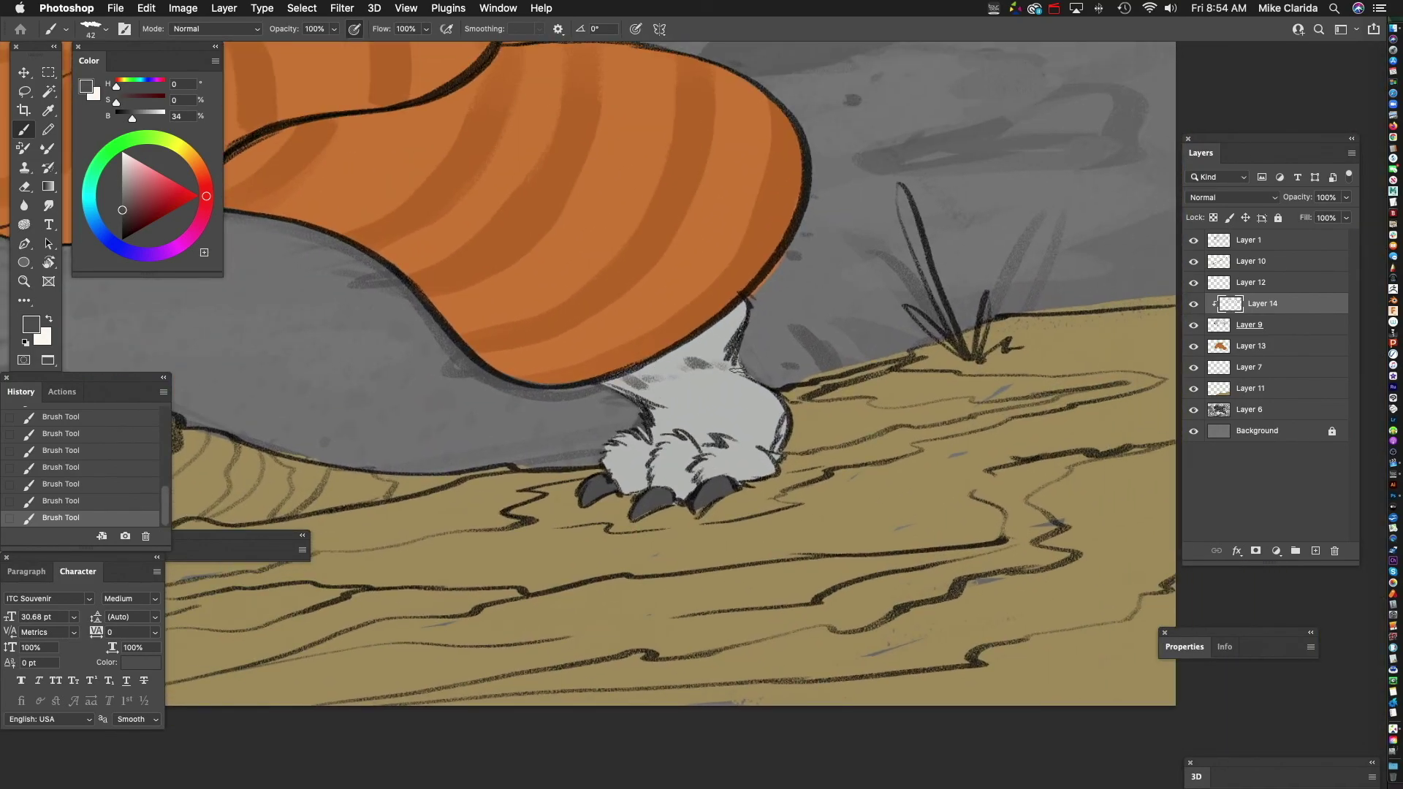
drag(702, 423, 701, 427)
drag(685, 406, 696, 390)
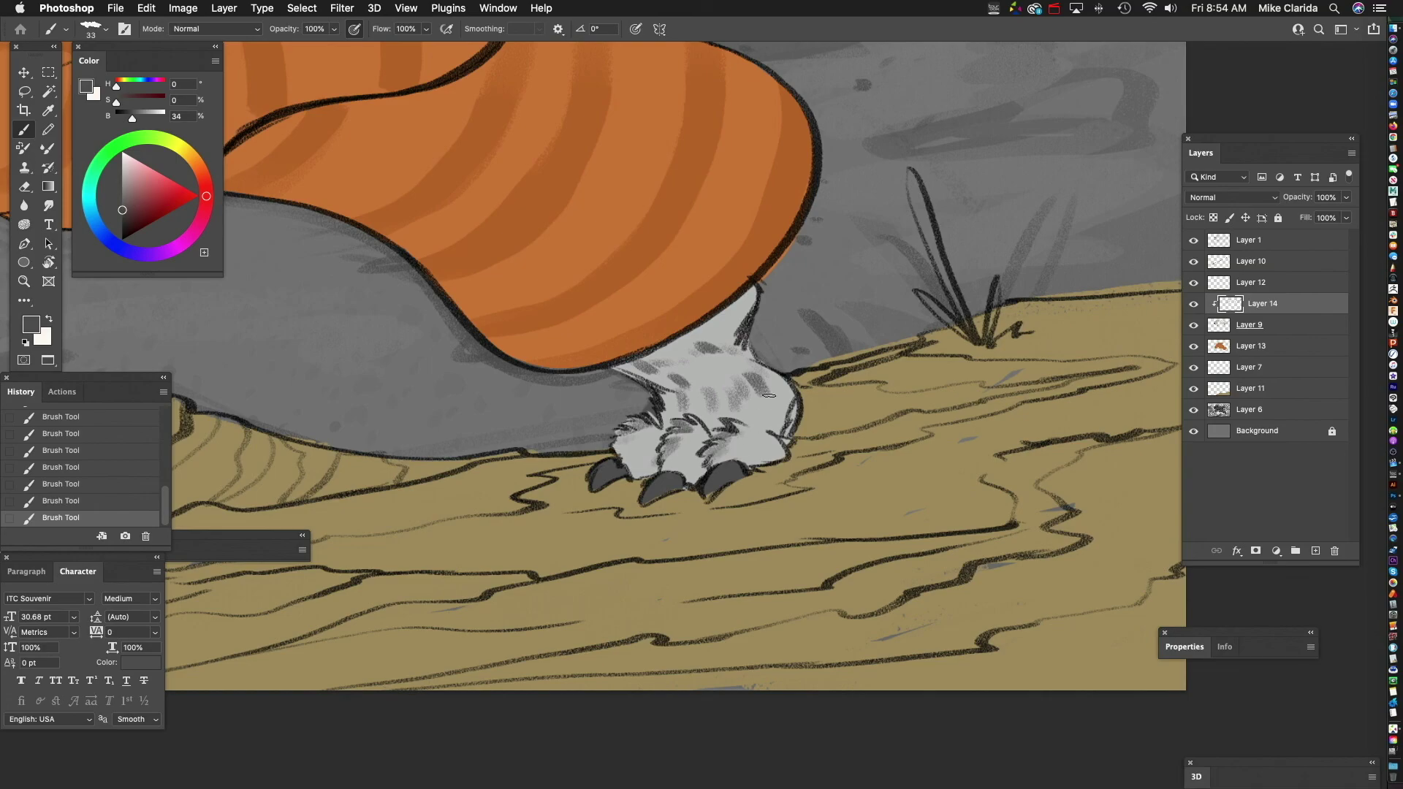
drag(712, 424, 840, 511)
- Add finer grey markings to the knuckles and fingers of the front paw on the shaft
key(super+minus)
key(super+minus)
key(super+minus)
drag(636, 460, 723, 557)
key(super+plus)
key(super+plus)
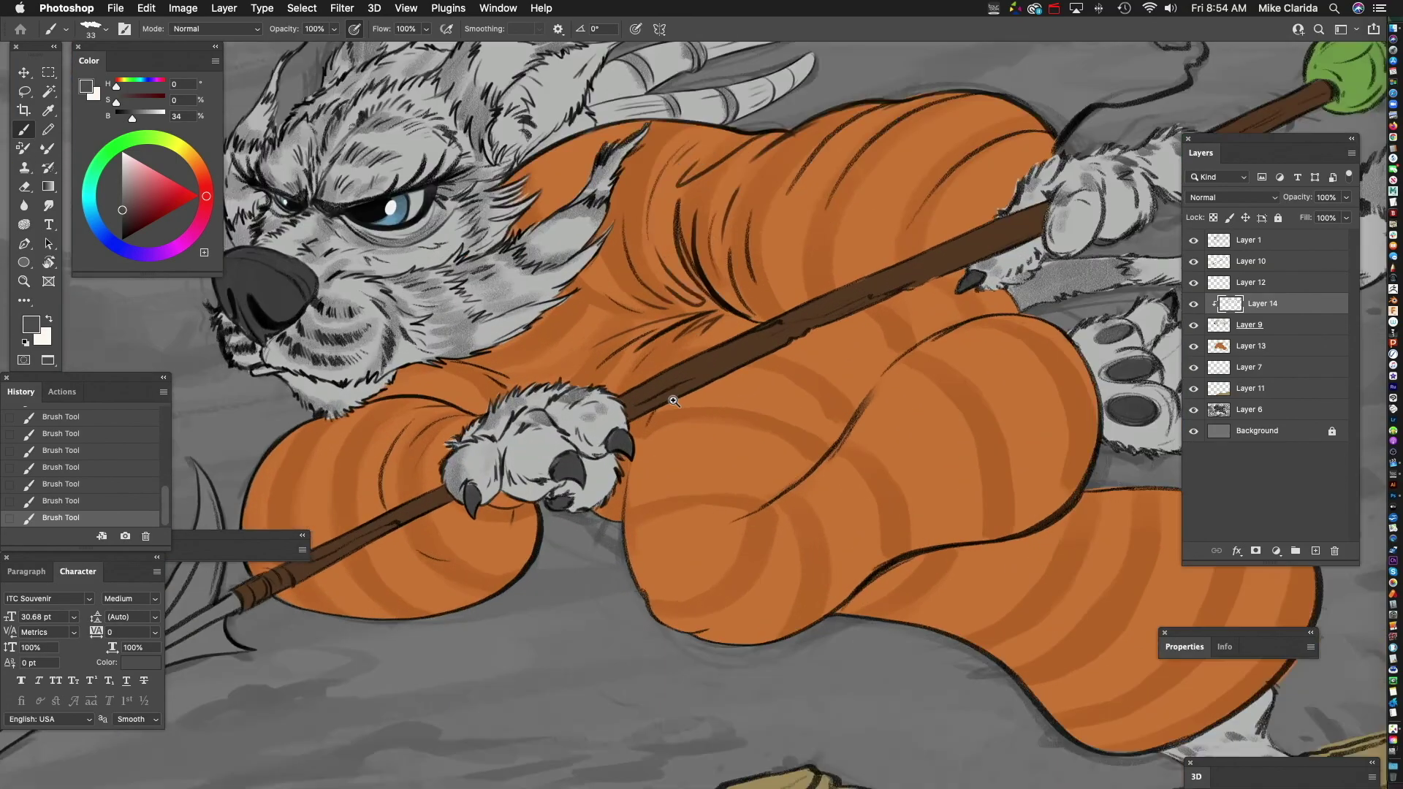
key(super+plus)
key(super+plus)
mouse_move(616, 404)
mouse_down()
mouse_move(686, 402)
mouse_move(726, 362)
mouse_up()
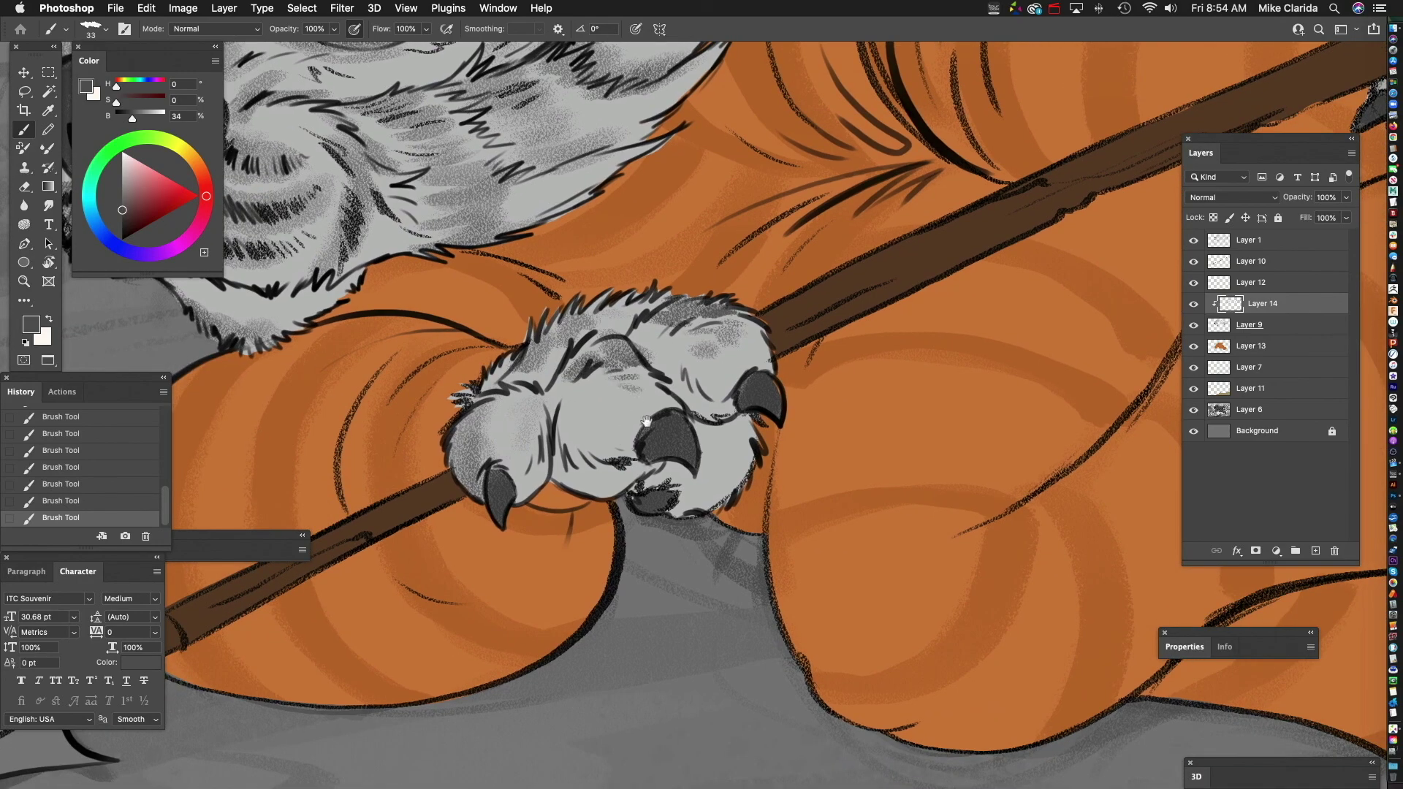
drag(654, 390, 694, 371)
scroll(639, 416, up, 3)
scroll(640, 416, right, 1)
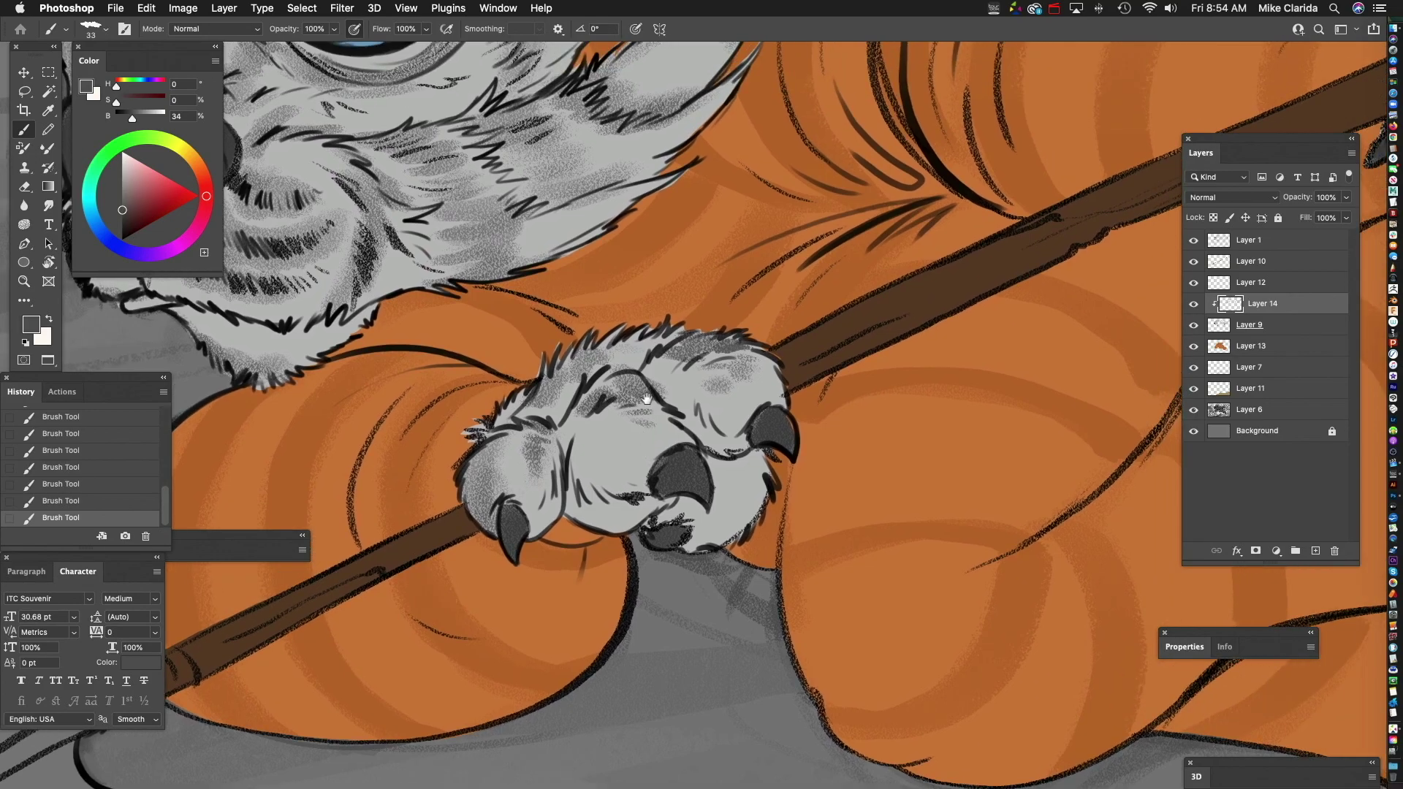
scroll(673, 365, left, 3)
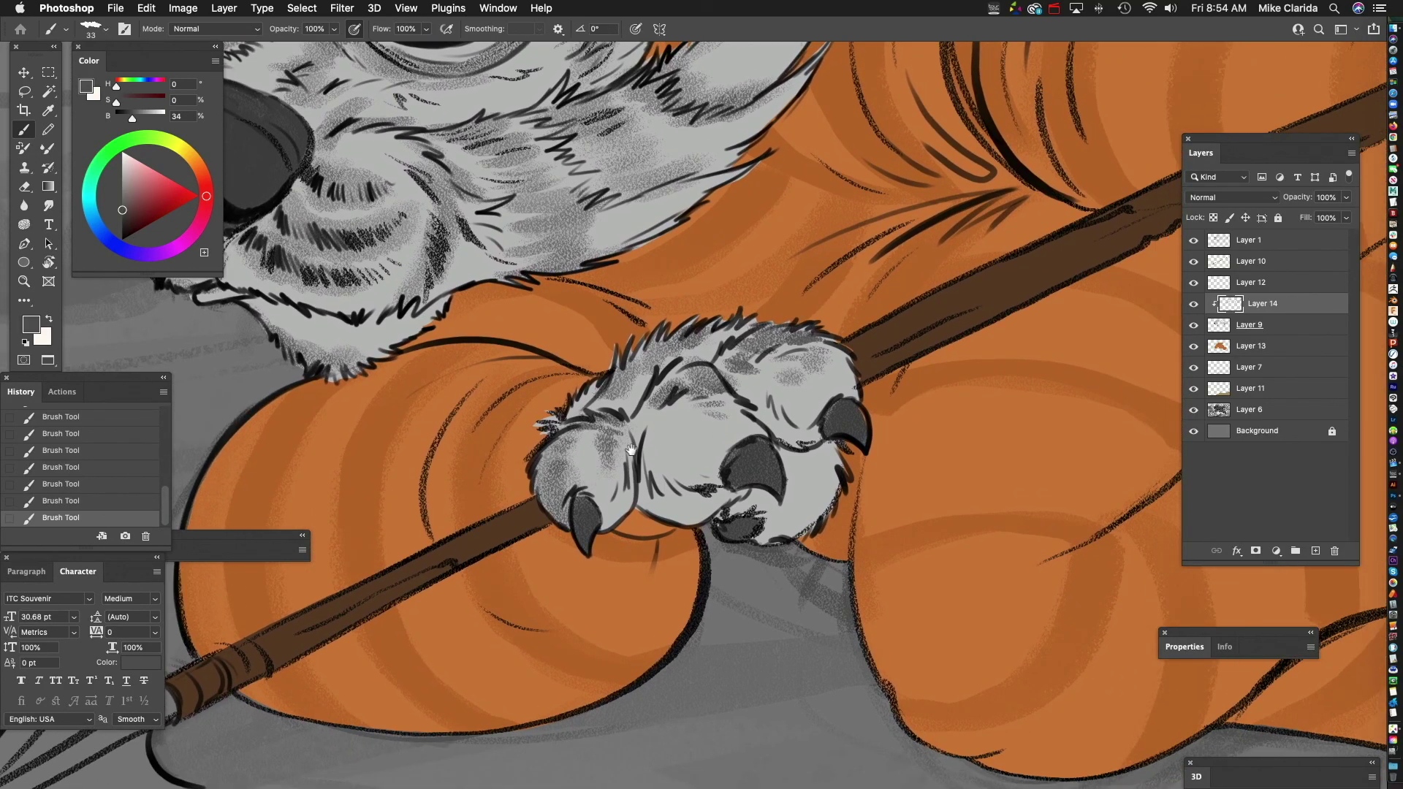
scroll(632, 449, up, 1)
scroll(648, 466, down, 2)
scroll(647, 466, right, 3)
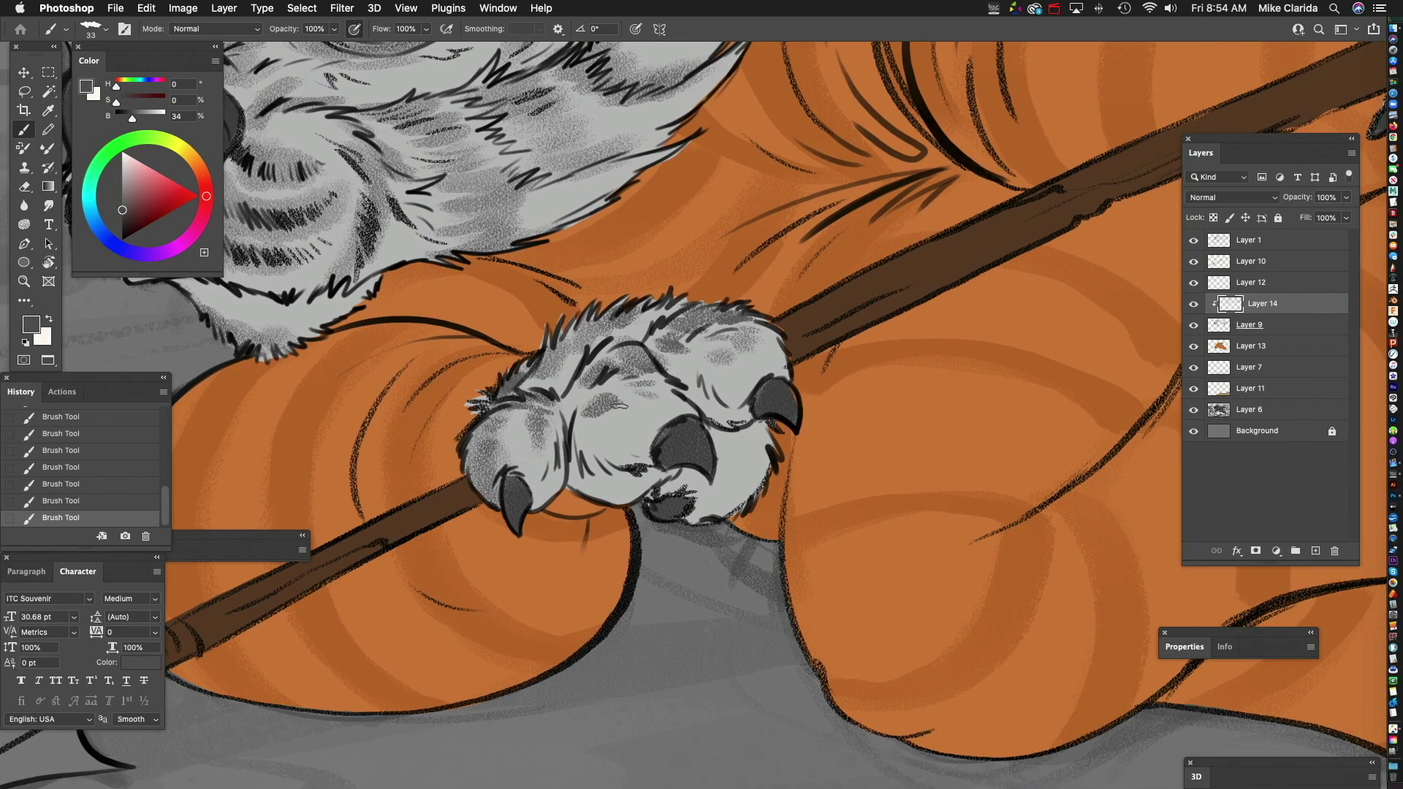
scroll(618, 404, right, 3)
- Deepen the grey fur markings on the rear paw's wrist, thumb and fingers
scroll(619, 404, up, 1)
scroll(612, 409, down, 8)
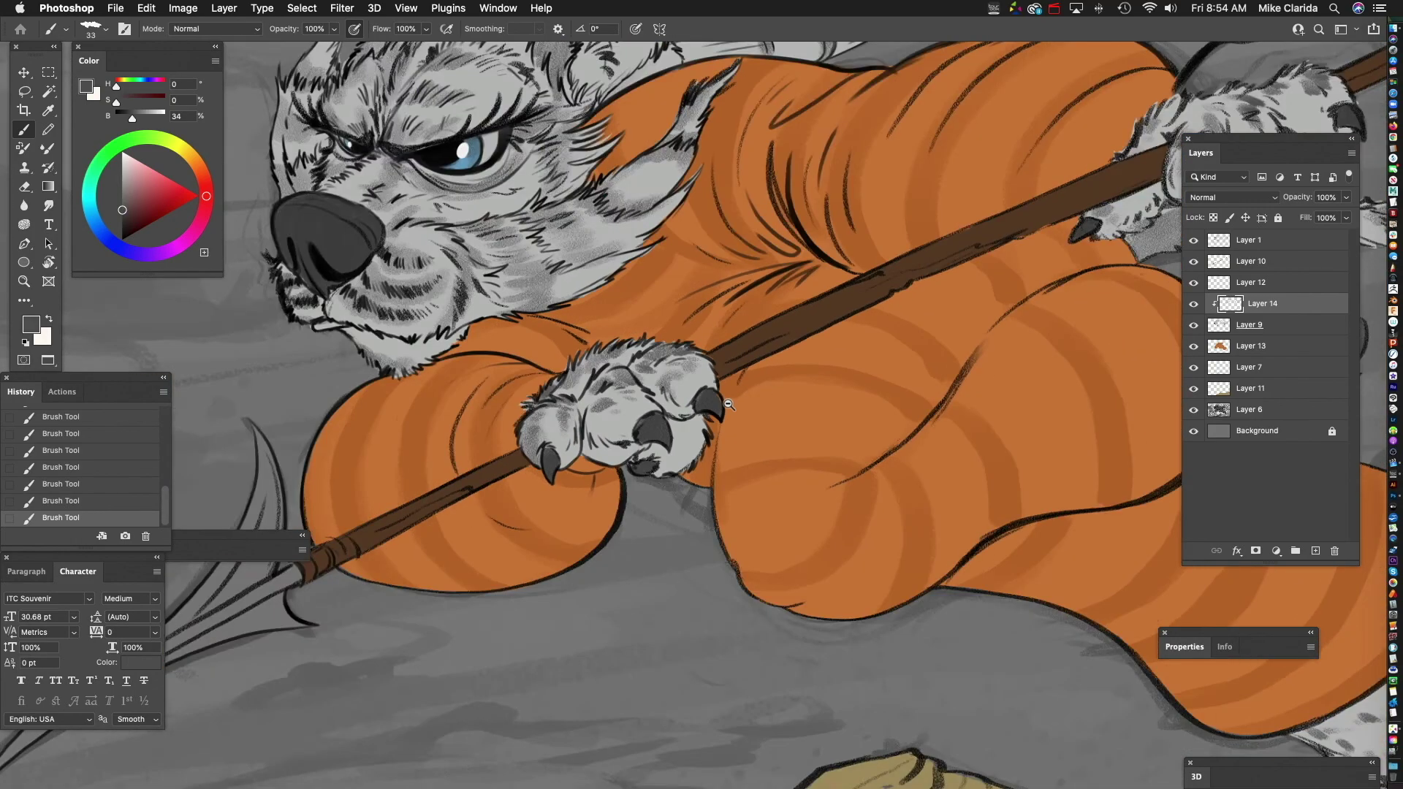
scroll(805, 341, up, 8)
scroll(767, 336, right, 4)
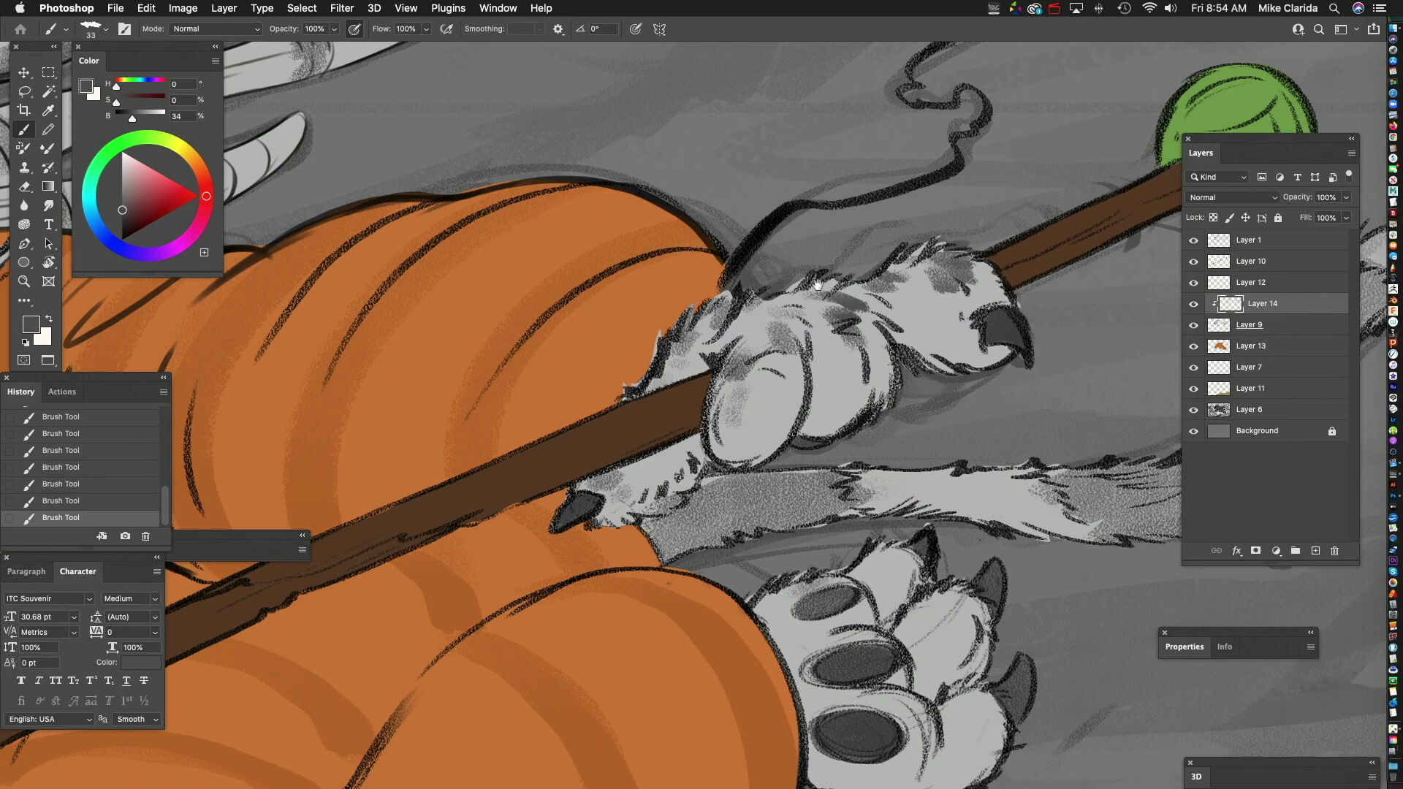
drag(819, 285, 690, 355)
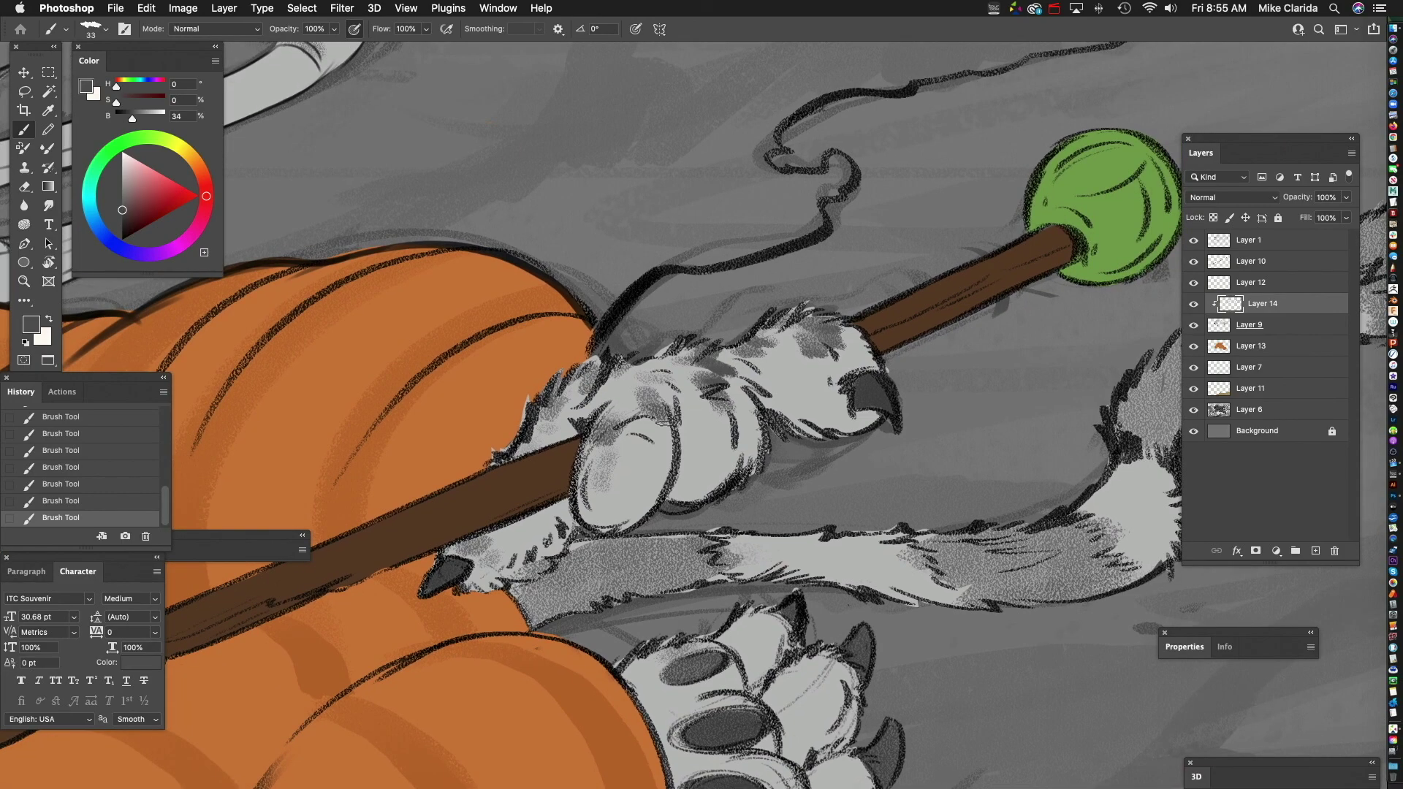
scroll(687, 457, right, 2)
scroll(687, 457, down, 1)
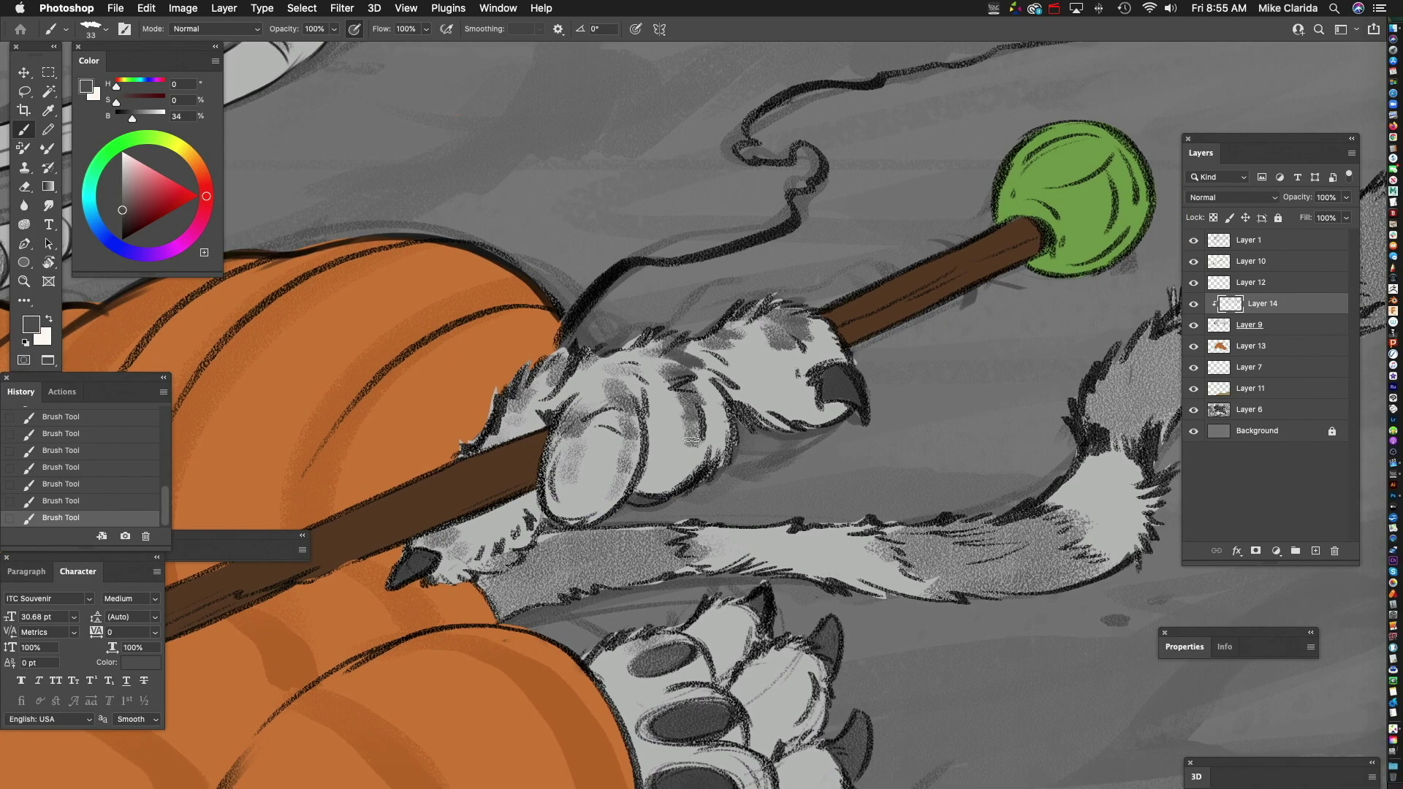
scroll(691, 439, up, 1)
scroll(692, 439, right, 1)
- Try another grey shading stroke on the horns behind the head, and undo it
drag(717, 402, 808, 439)
drag(542, 403, 723, 438)
drag(621, 396, 672, 385)
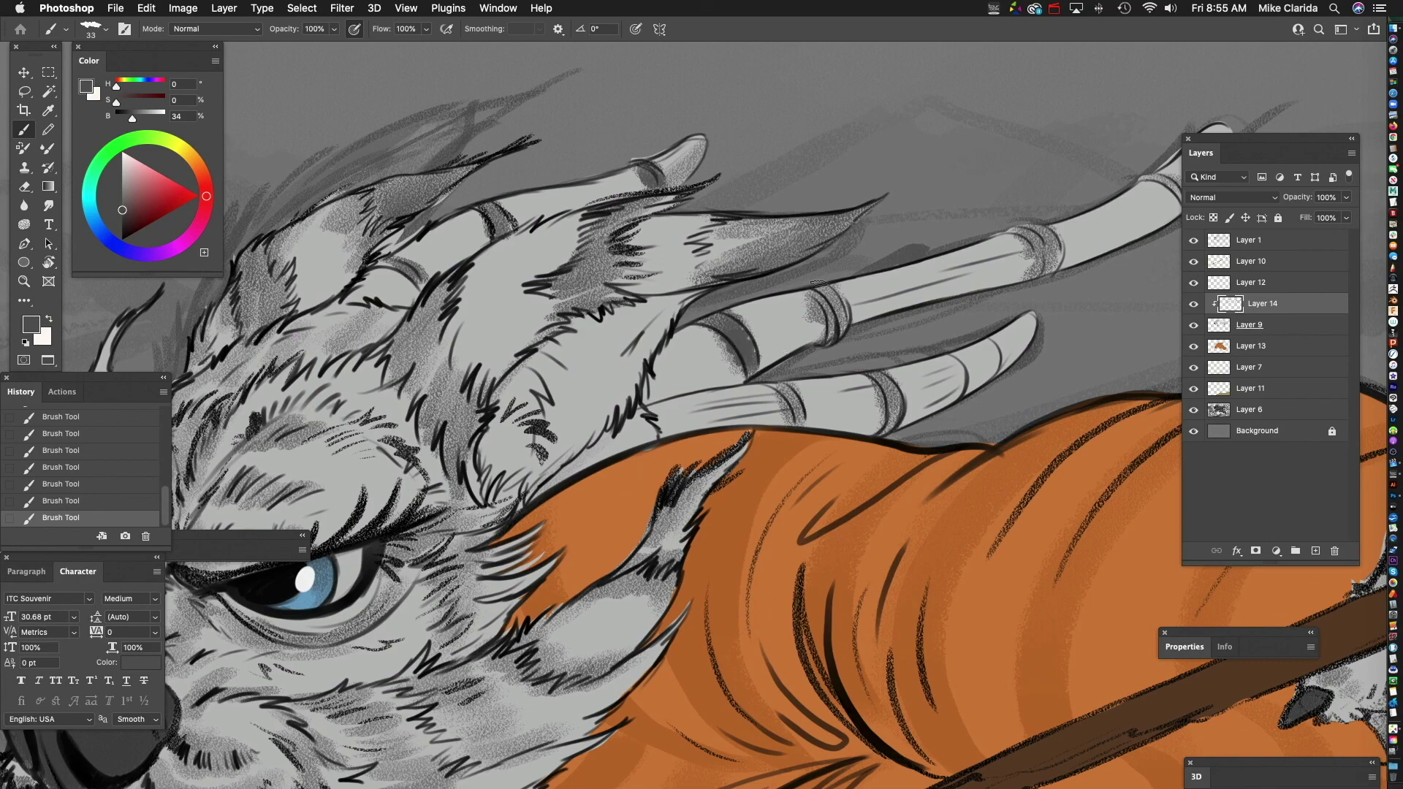
drag(884, 354, 805, 381)
key(ctrl+z)
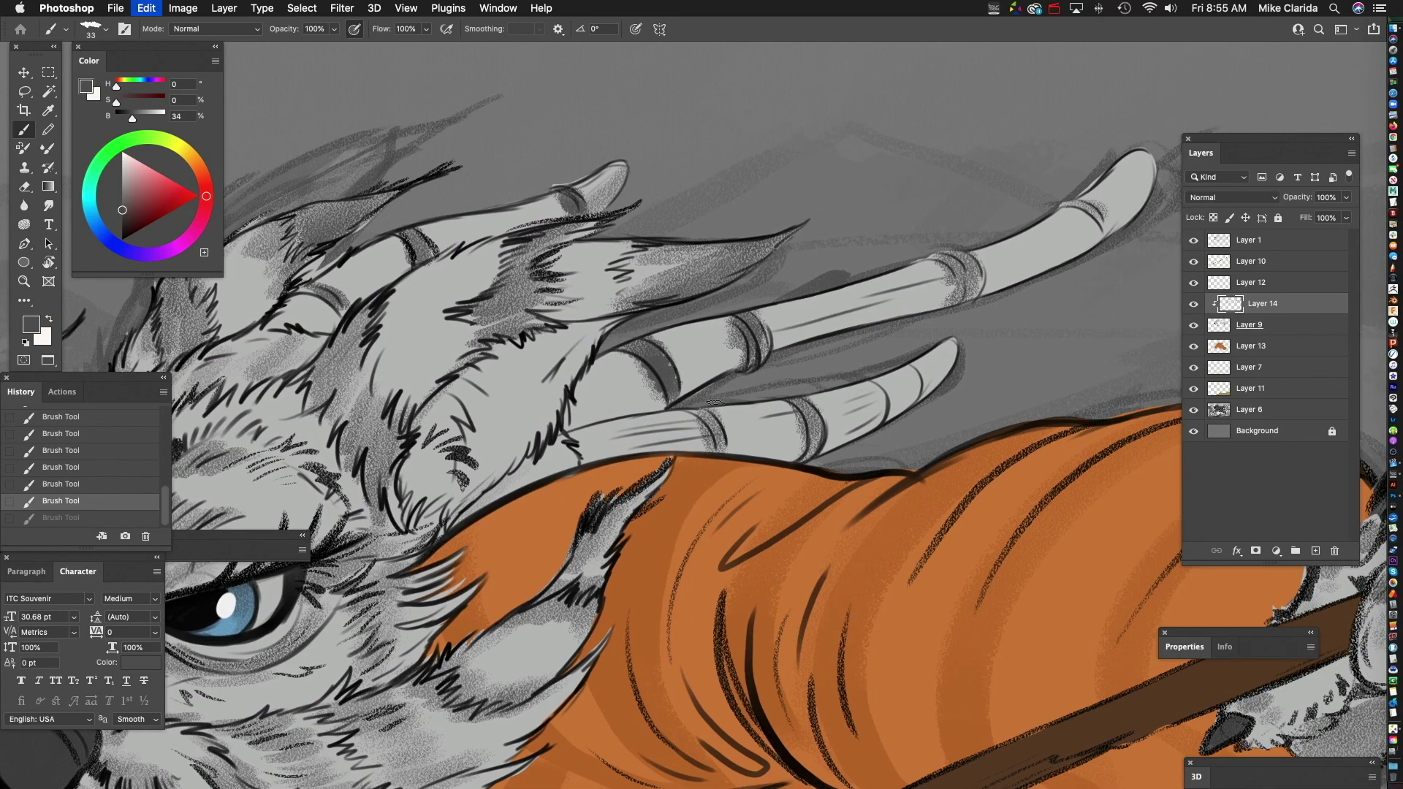
- Restore the undone grey shading stroke near the tip of the lower horn behind the head
scroll(728, 407, down, 2)
key(ctrl+shift+z)
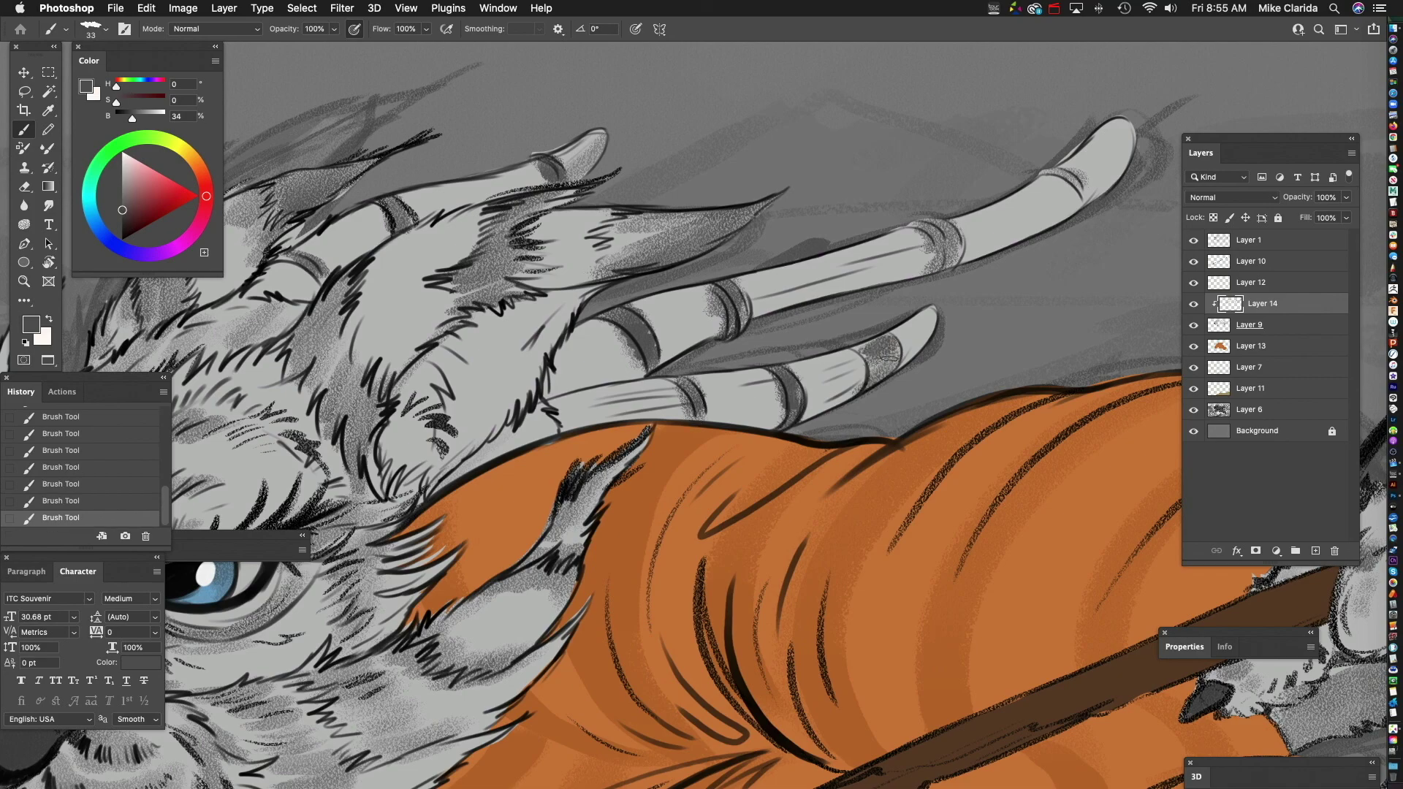
scroll(699, 447, up, 3)
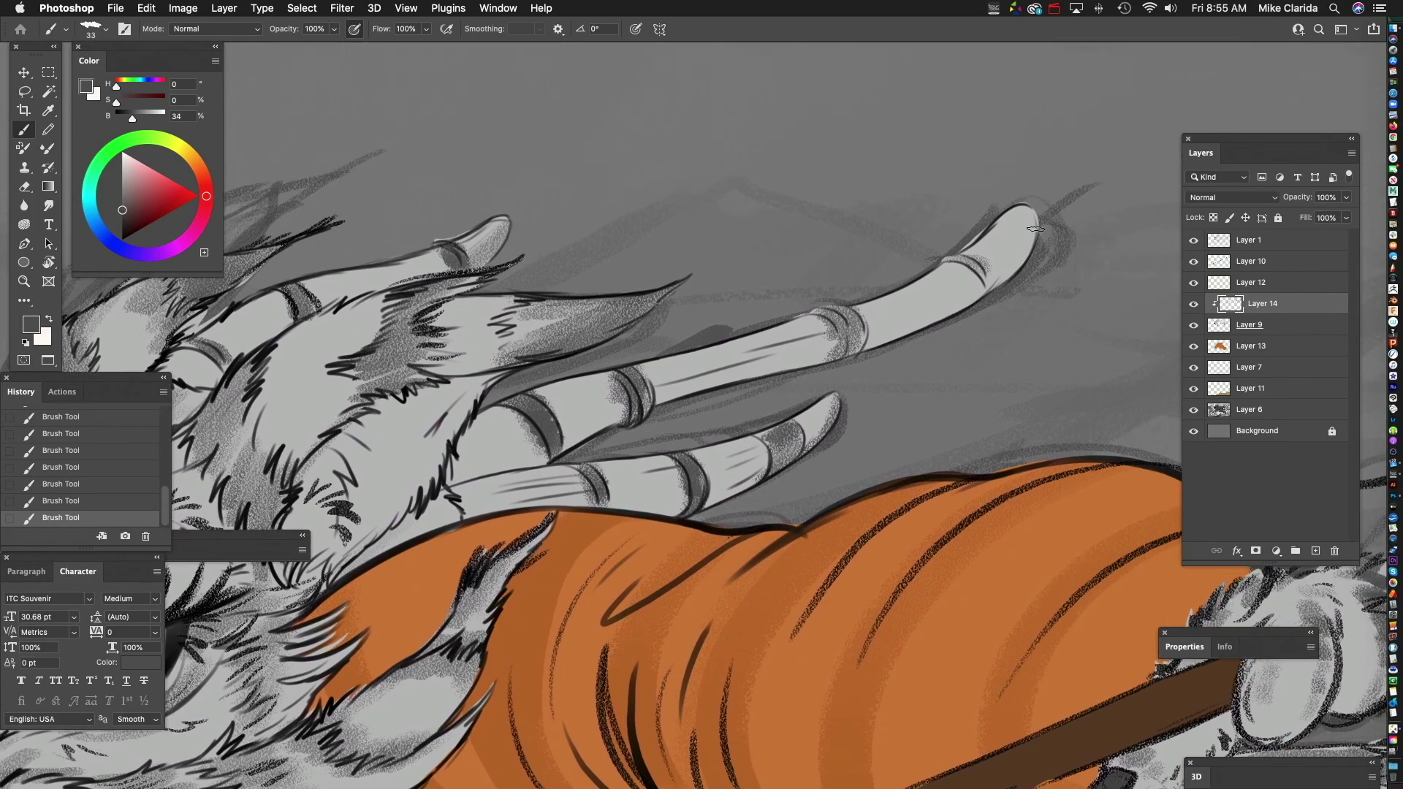
scroll(677, 397, down, 4)
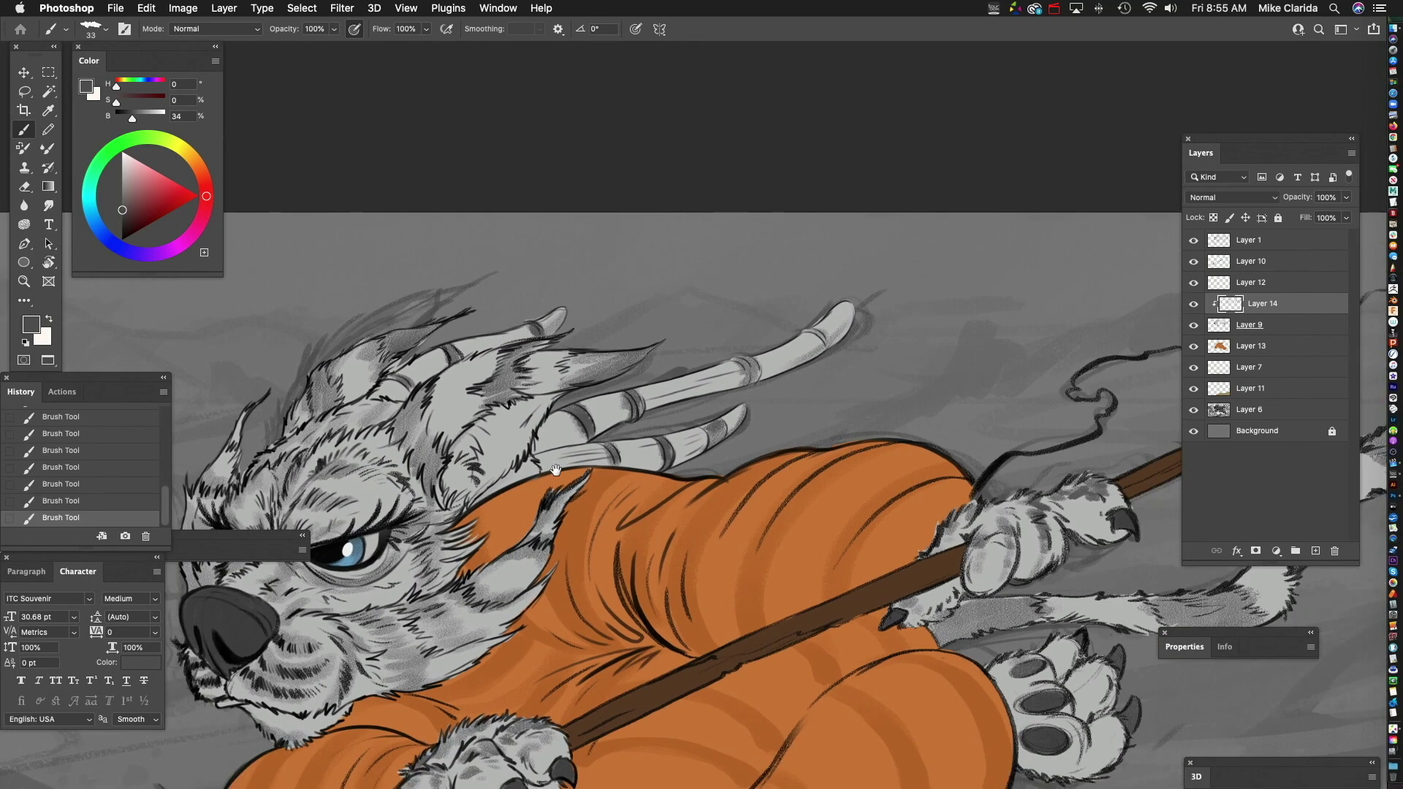
drag(512, 439, 679, 364)
scroll(667, 359, up, 5)
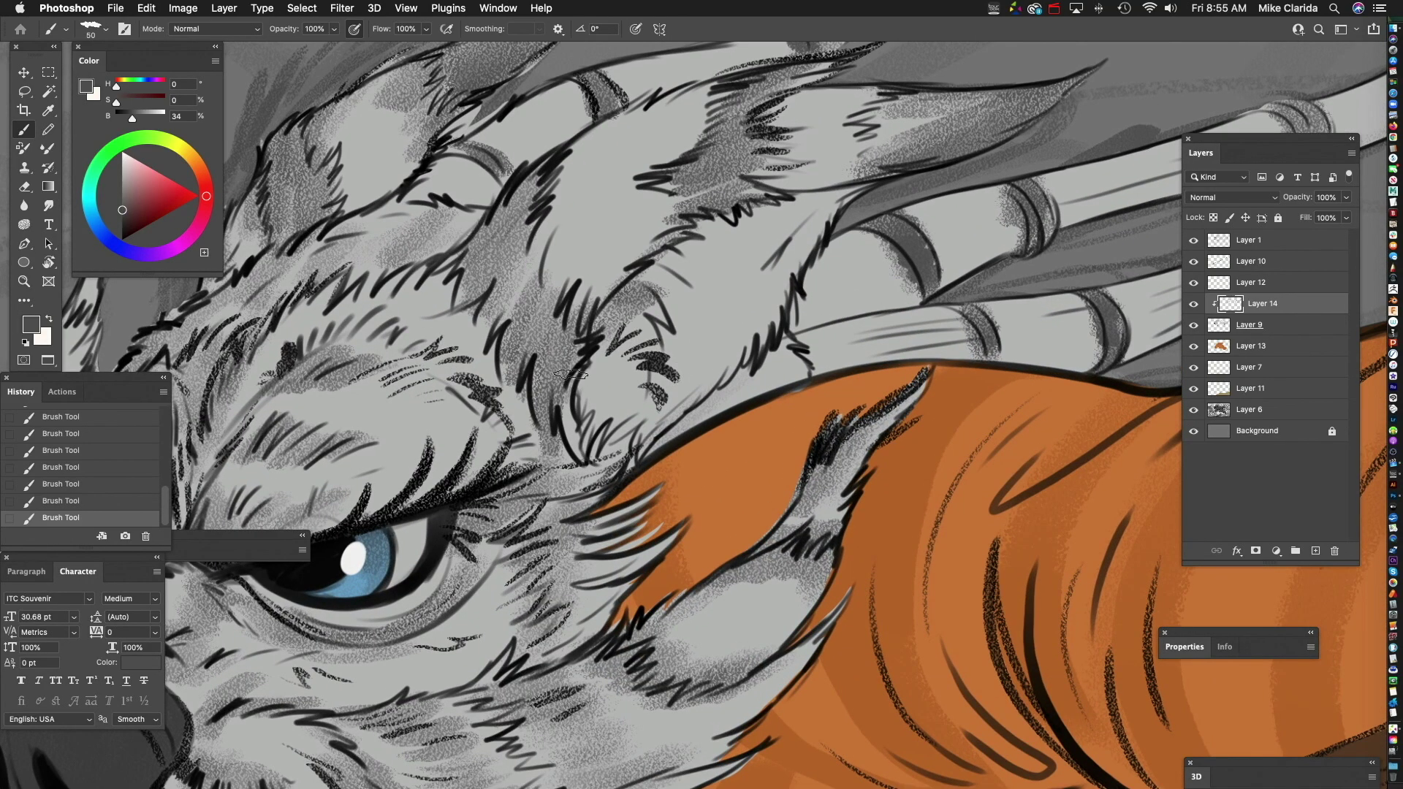
drag(594, 229, 632, 319)
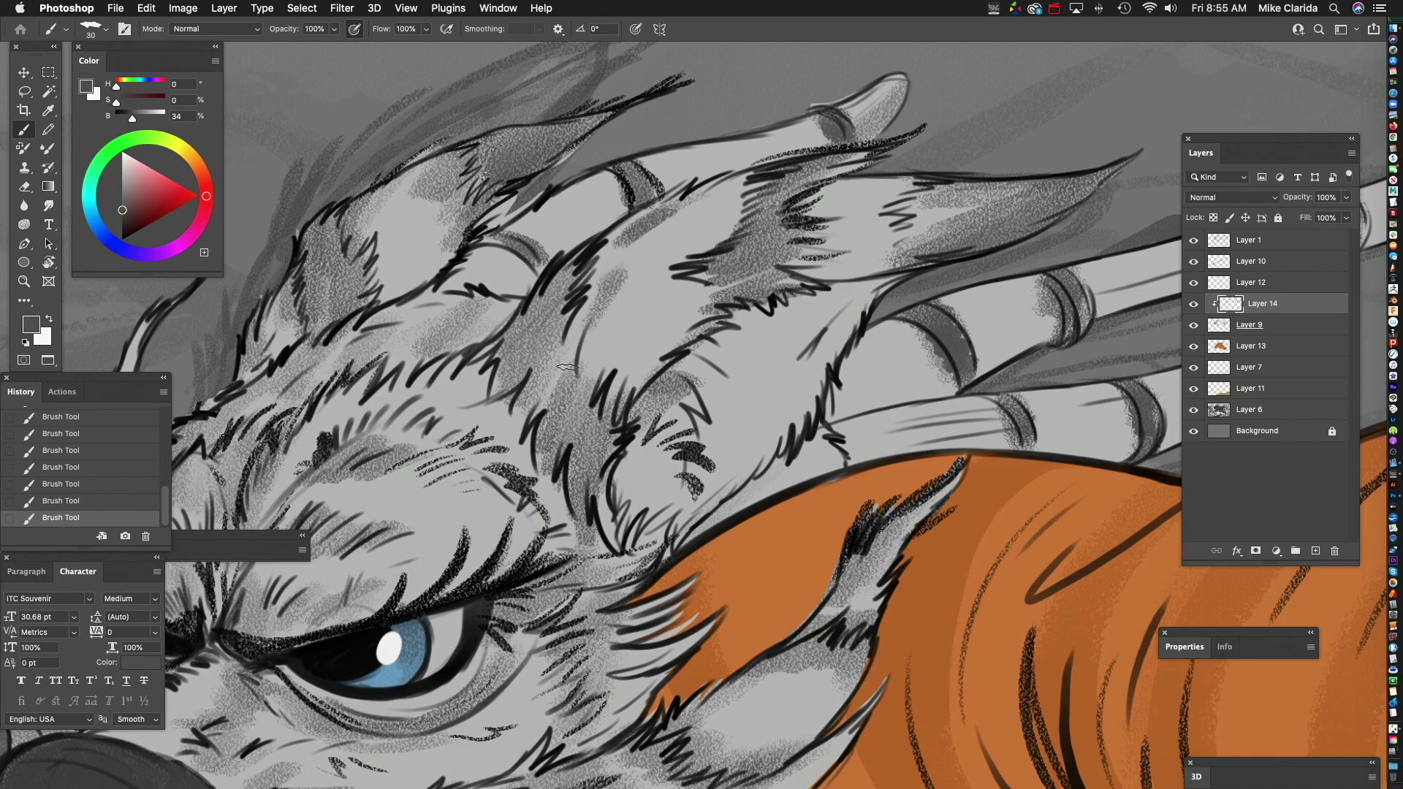
- Try near-black strokes along the cheek fold beside the muzzle, and undo them
scroll(613, 373, down, 5)
scroll(643, 409, up, 3)
click(123, 228)
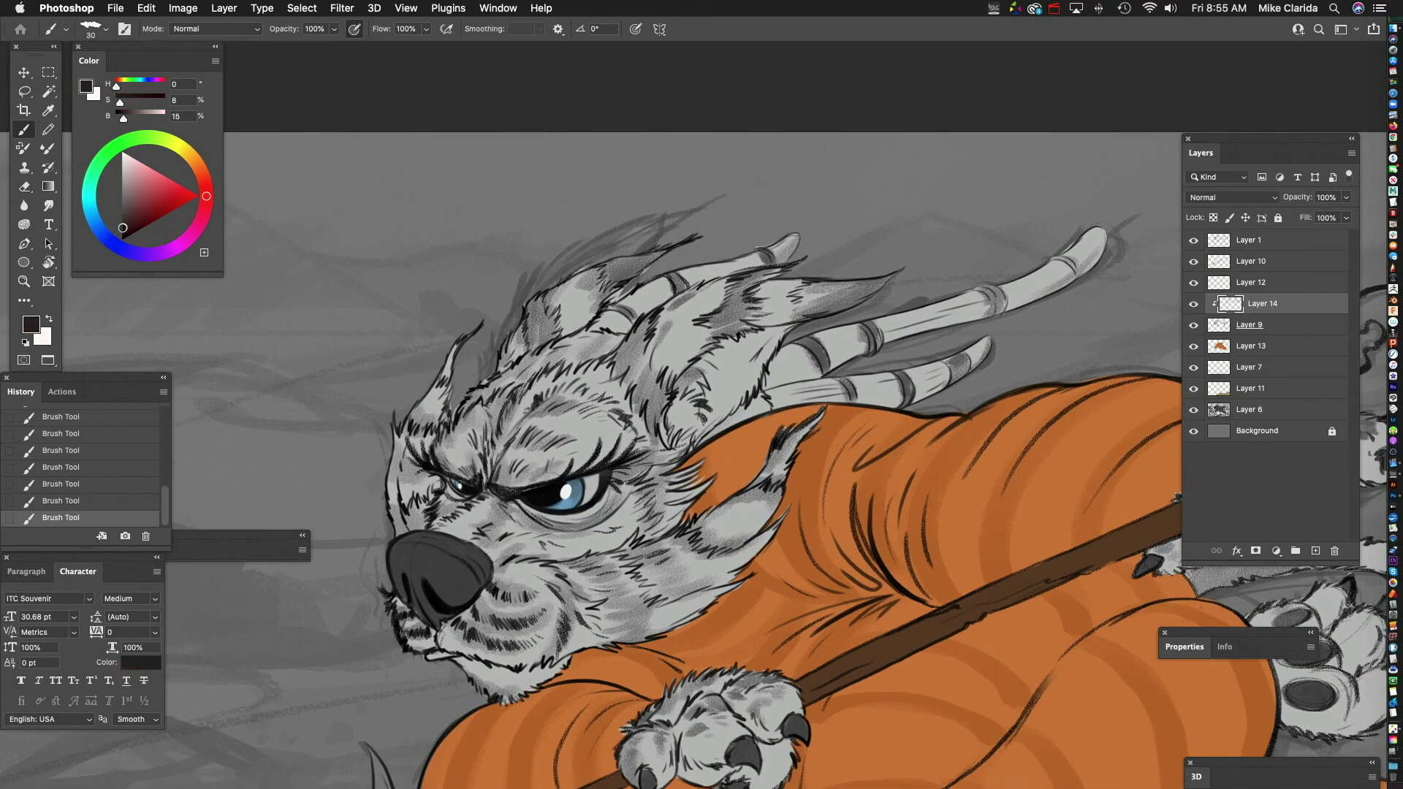
scroll(629, 485, down, 2)
scroll(559, 391, up, 5)
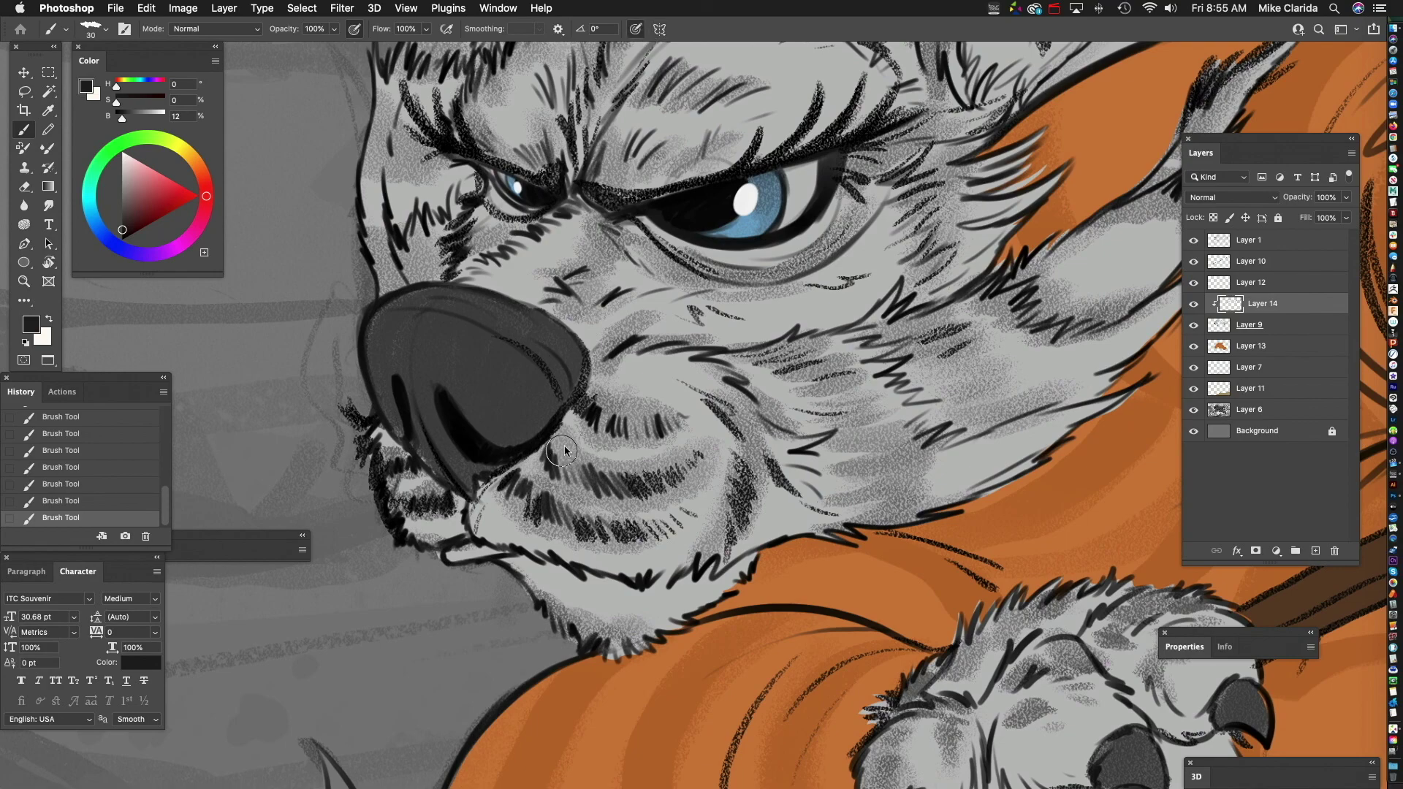
key(super+z)
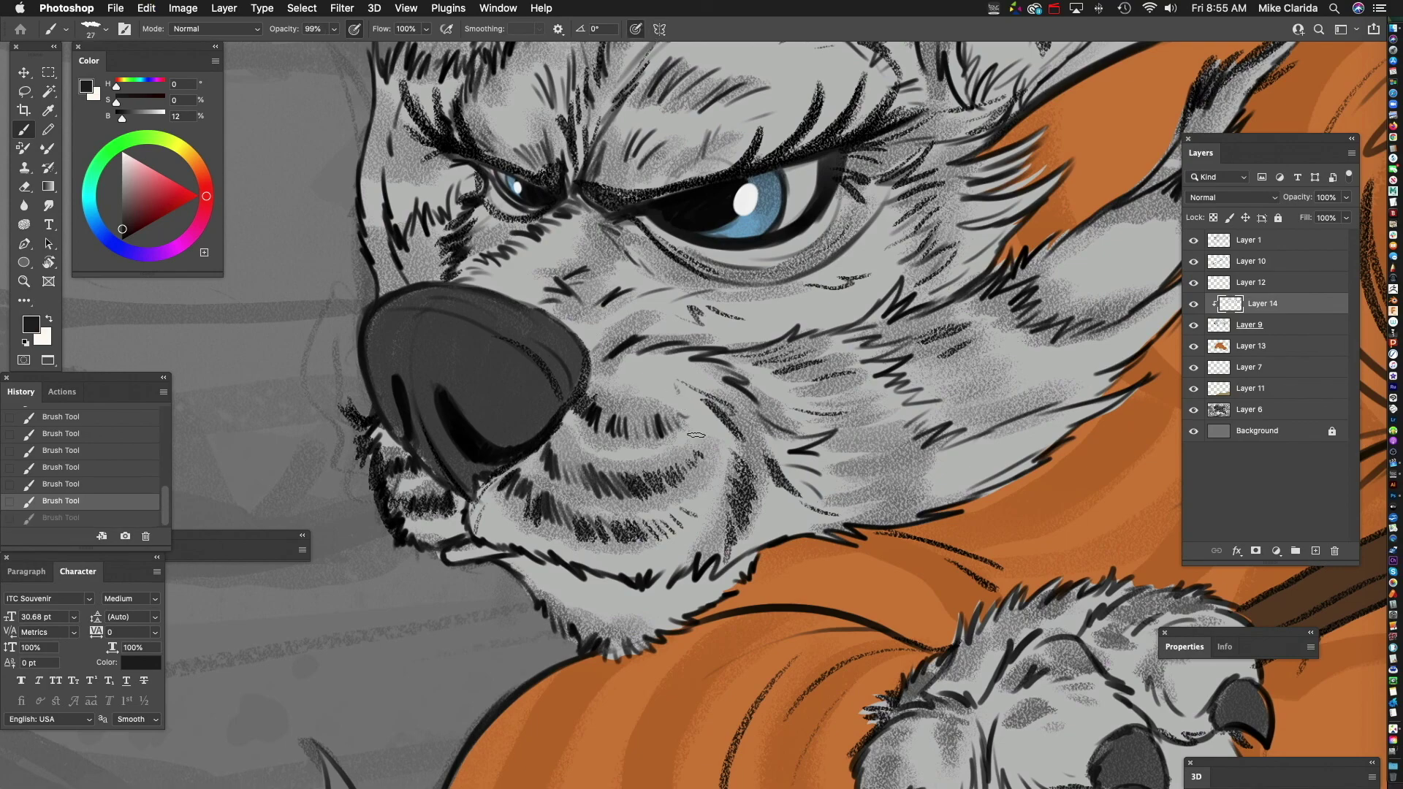
drag(696, 435, 713, 464)
key(super+z)
drag(677, 385, 728, 490)
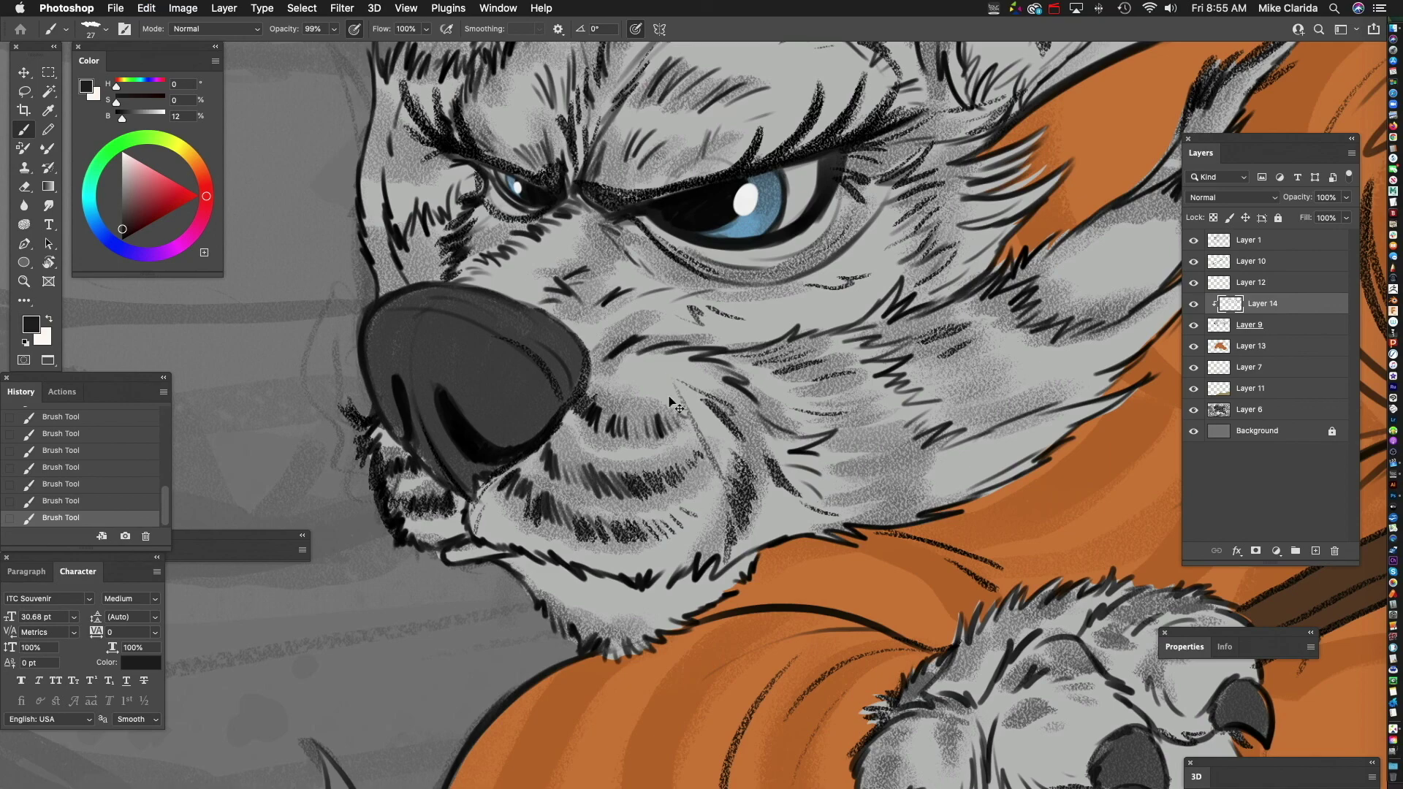
key(super+z)
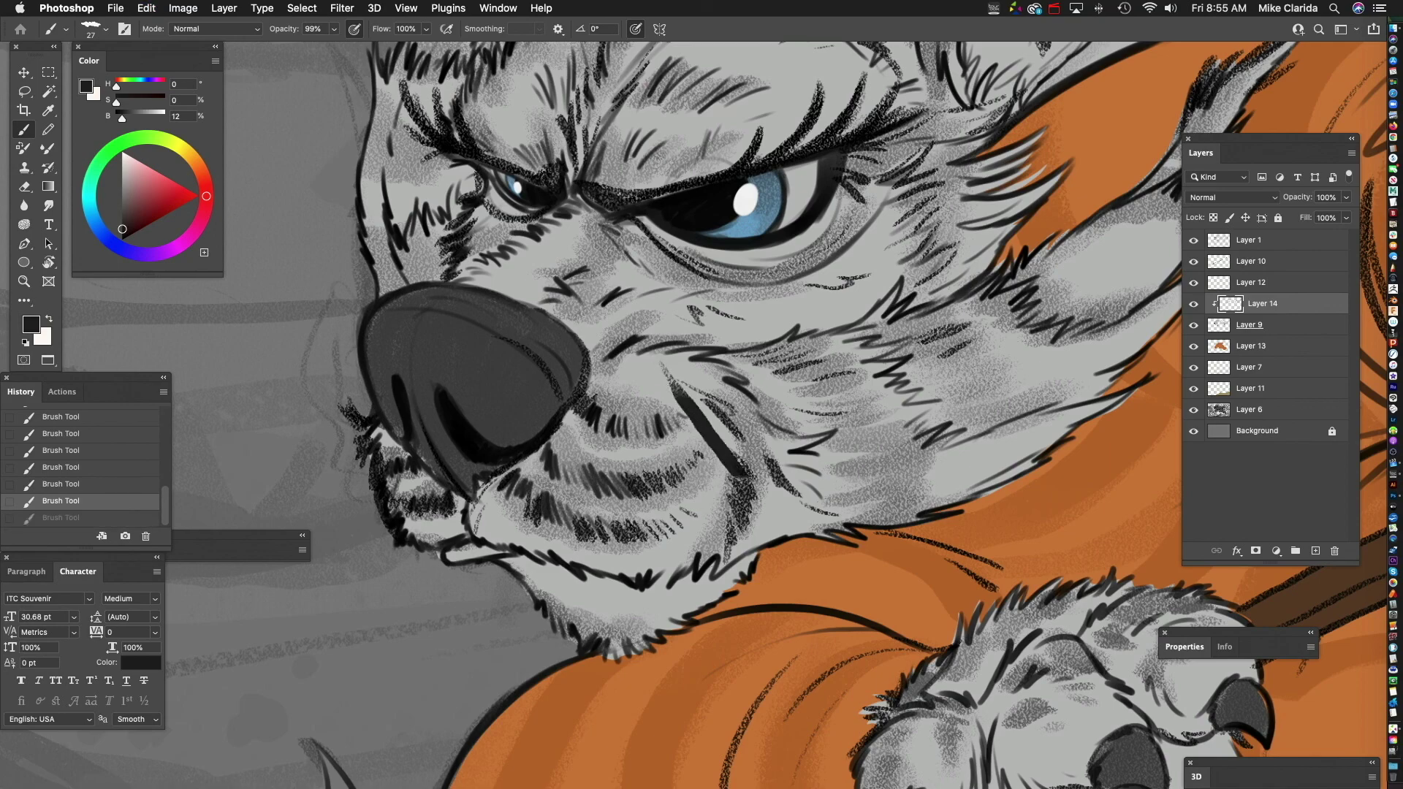
key(super+z)
- Save the illustration with the finished fur markings
scroll(906, 476, down, 3)
mouse_move(991, 466)
mouse_down()
mouse_move(799, 390)
mouse_move(586, 386)
mouse_up()
scroll(681, 419, down, 2)
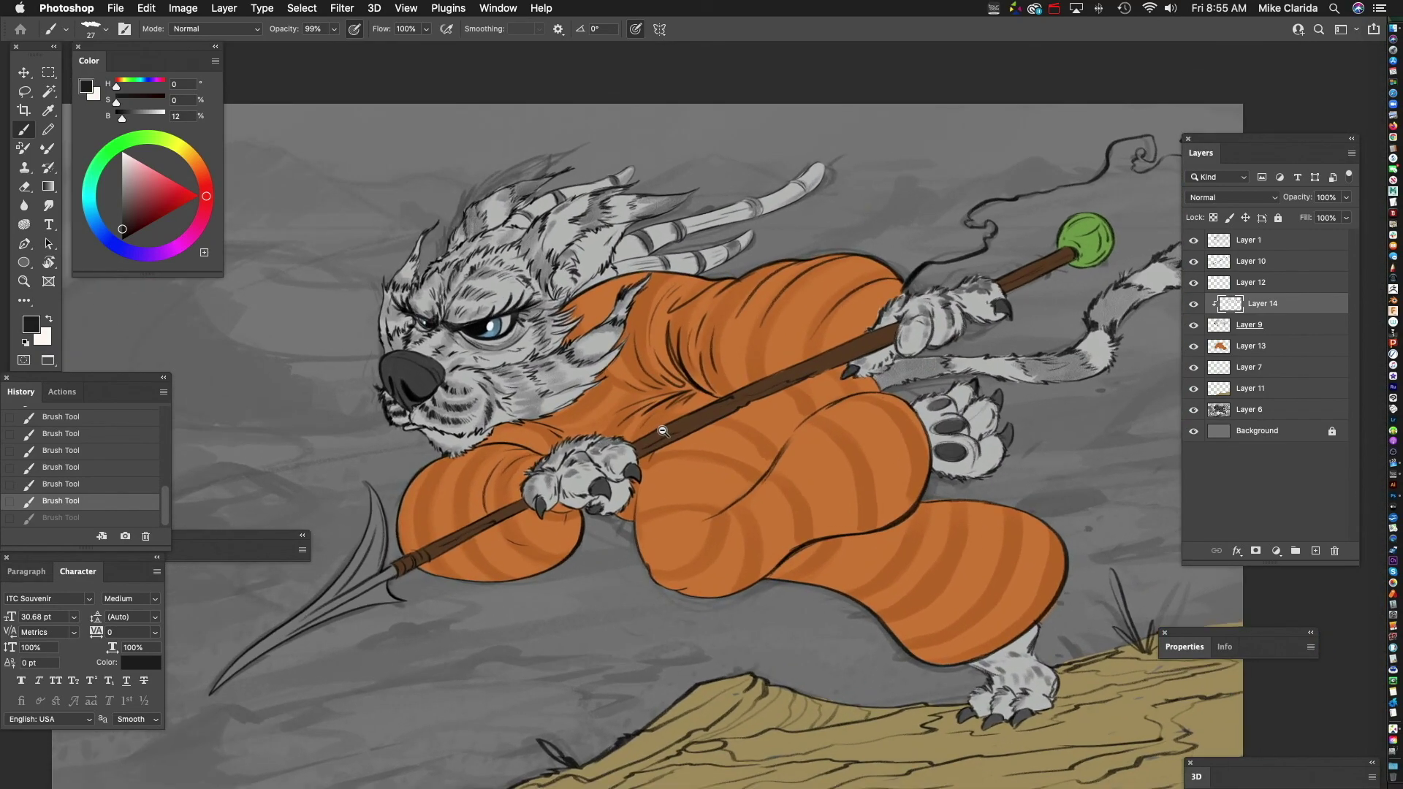
drag(703, 454, 763, 434)
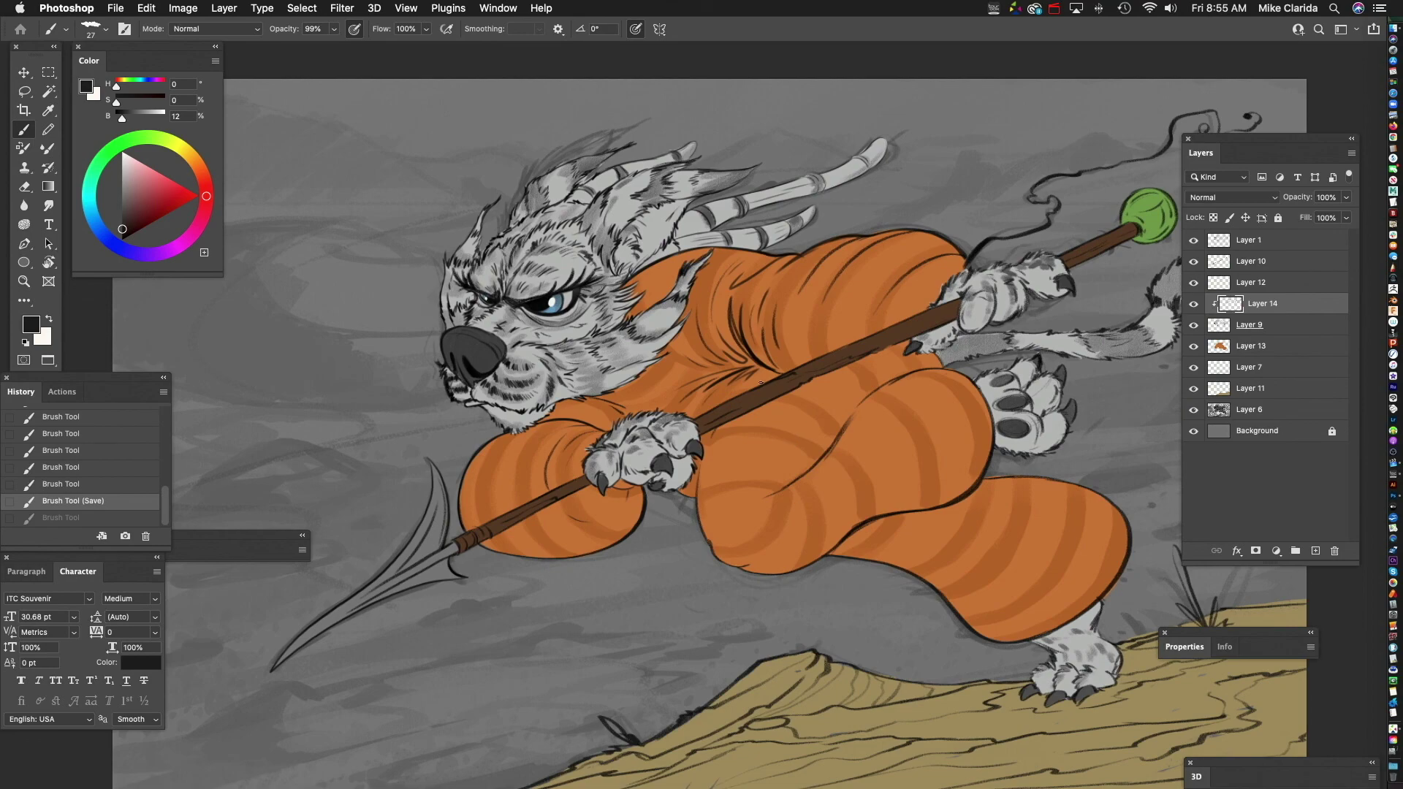
drag(858, 486, 942, 447)
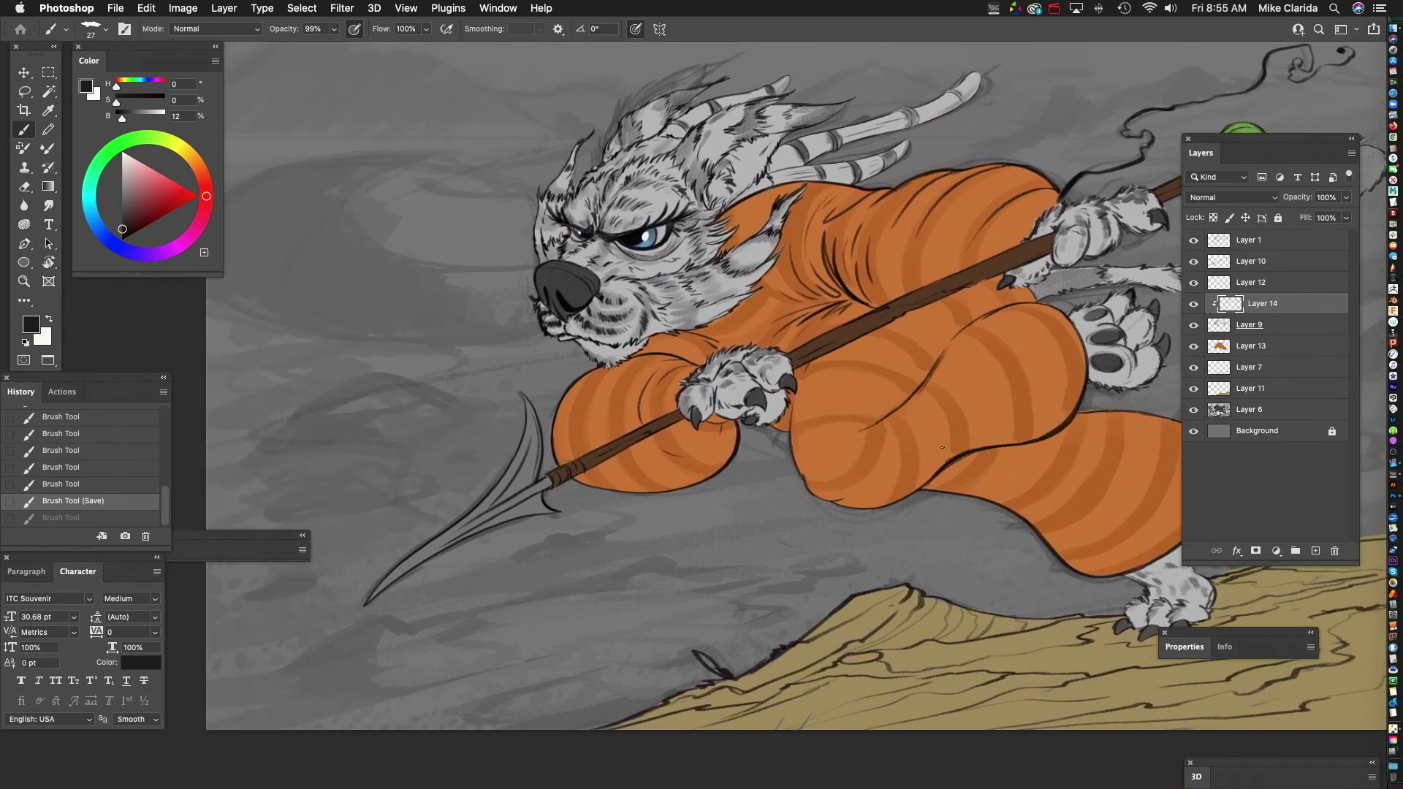
drag(840, 383, 665, 547)
drag(905, 430, 1011, 355)
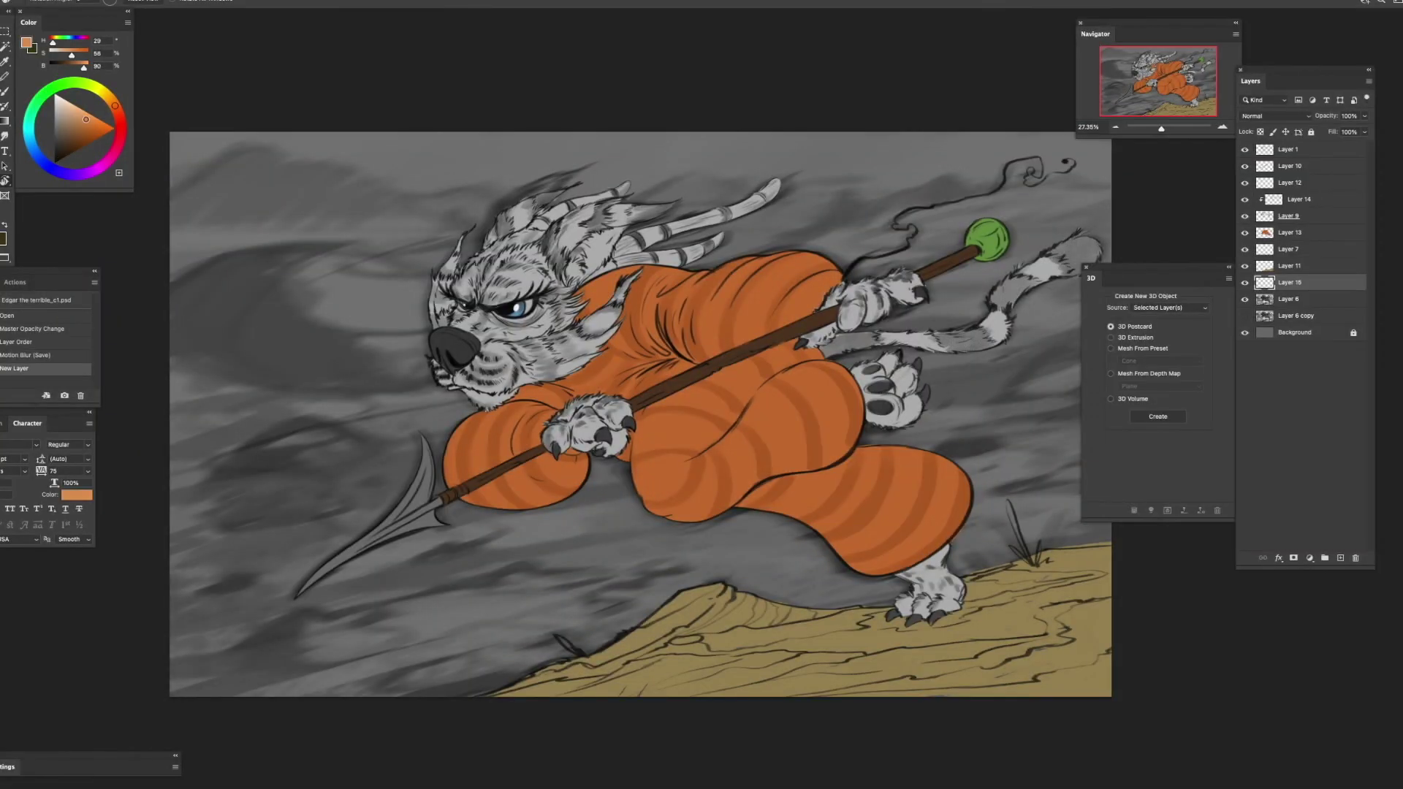
- Pick an olive yellow for the Gradient tool and set the new background layer's blend mode to Color
click(104, 93)
click(74, 132)
key(g)
scroll(554, 295, down, 3)
click(1275, 116)
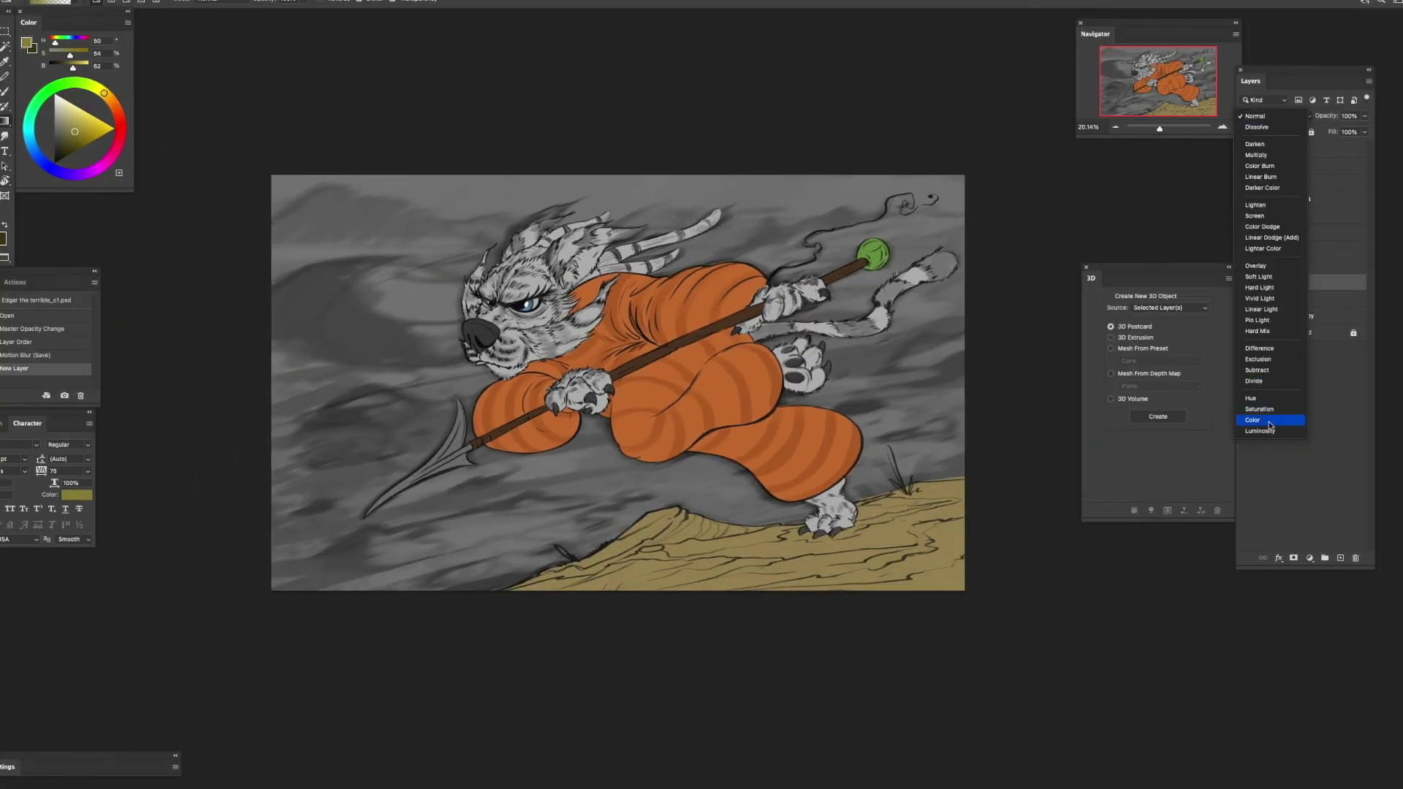
click(1263, 420)
- Tint the lower part of the background with olive-yellow gradients rising from the bottom corners
drag(220, 567, 1049, 284)
key(super+z)
drag(249, 512, 621, 351)
drag(961, 596, 842, 365)
drag(781, 402, 816, 414)
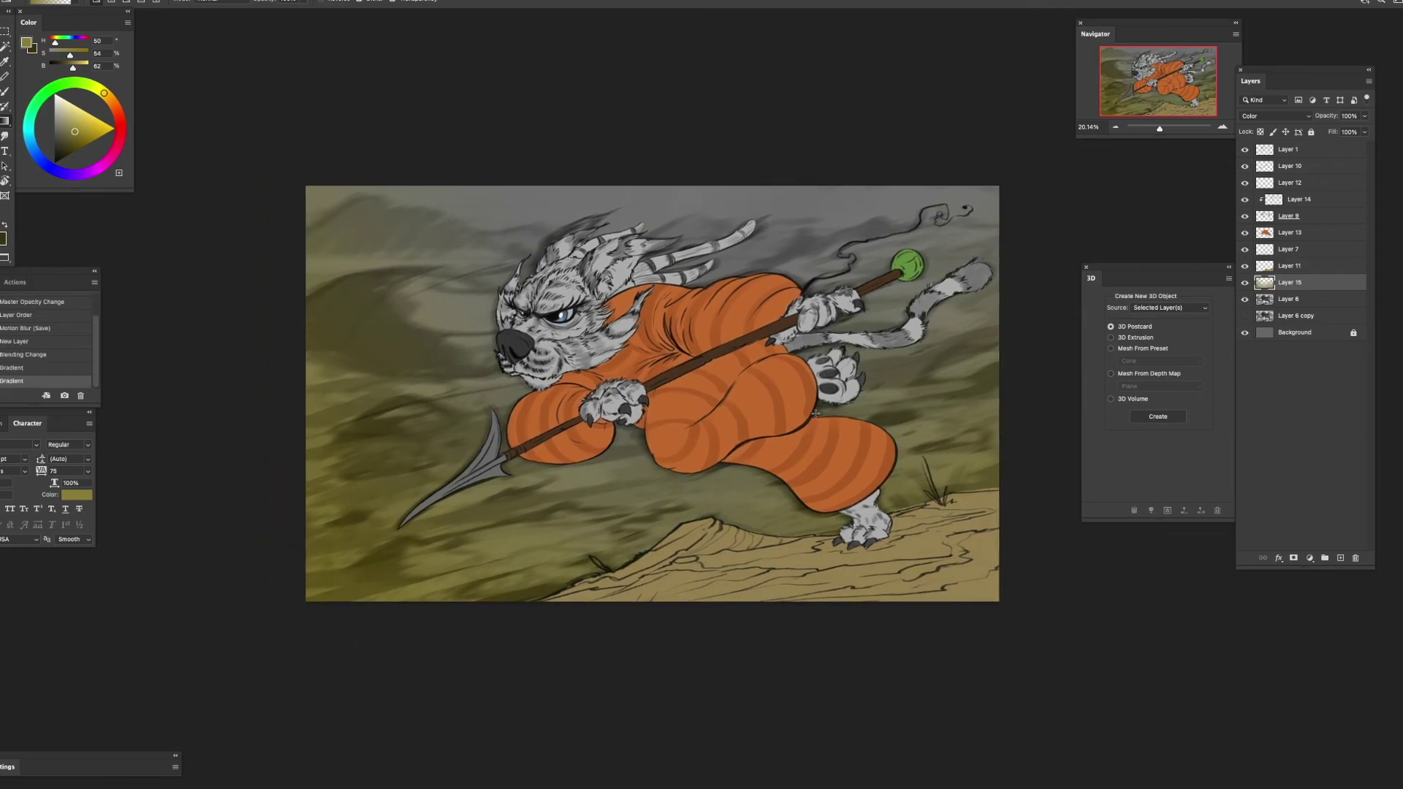
- Tint the sky with teal gradients running down from the top edge behind the head
drag(344, 175, 622, 417)
drag(1019, 405, 981, 392)
drag(468, 153, 585, 424)
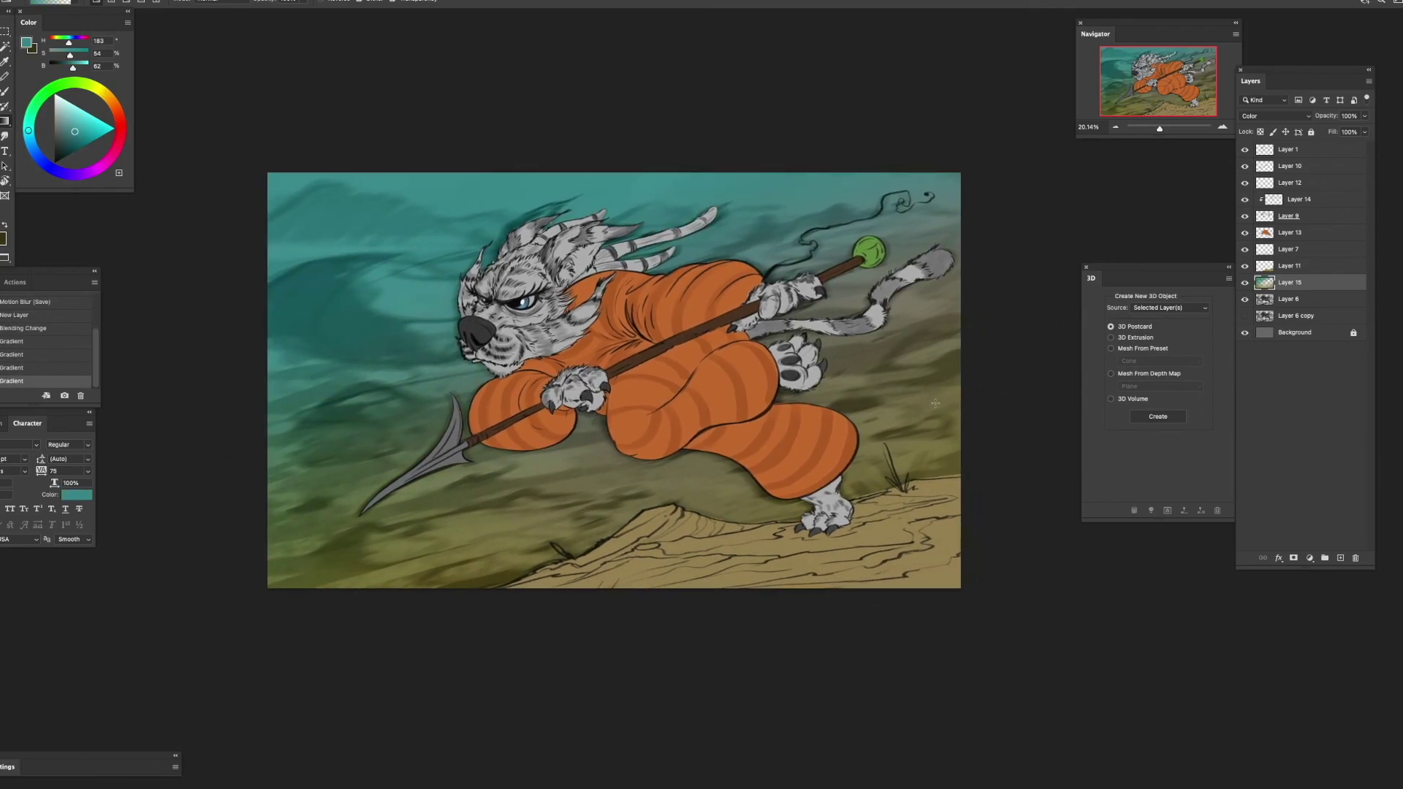
- Add a light cyan sky gradient on a new layer, set to Overlay with reduced opacity
click(73, 105)
key(super+z)
click(1340, 558)
drag(540, 153, 672, 467)
key(super+z)
click(1275, 116)
click(1289, 265)
drag(1326, 117, 1301, 118)
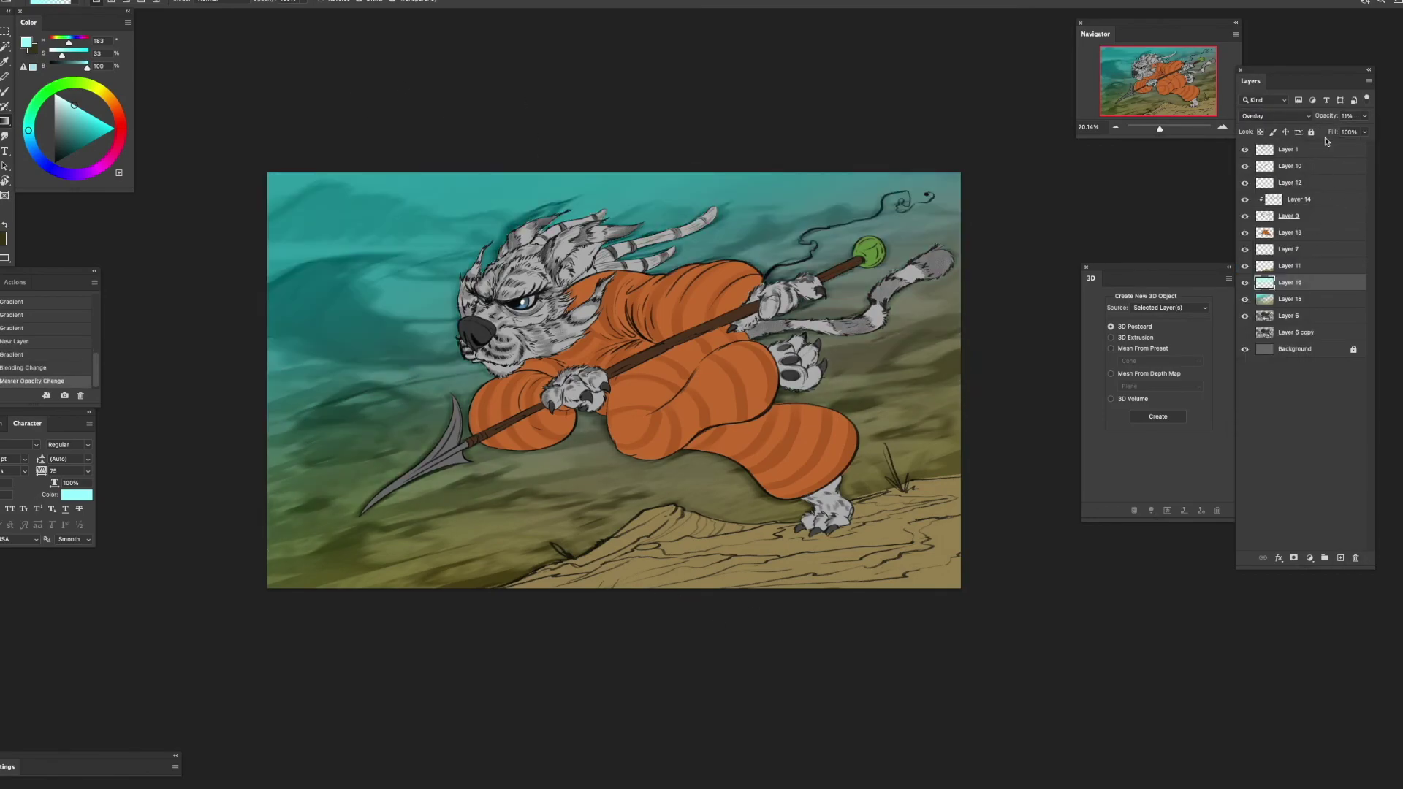
- Add a purple gradient from the lower-right corner on a new layer, set to Overlay with reduced opacity
drag(1023, 380, 939, 388)
click(1340, 557)
drag(100, 165, 75, 173)
click(86, 123)
drag(826, 592, 654, 351)
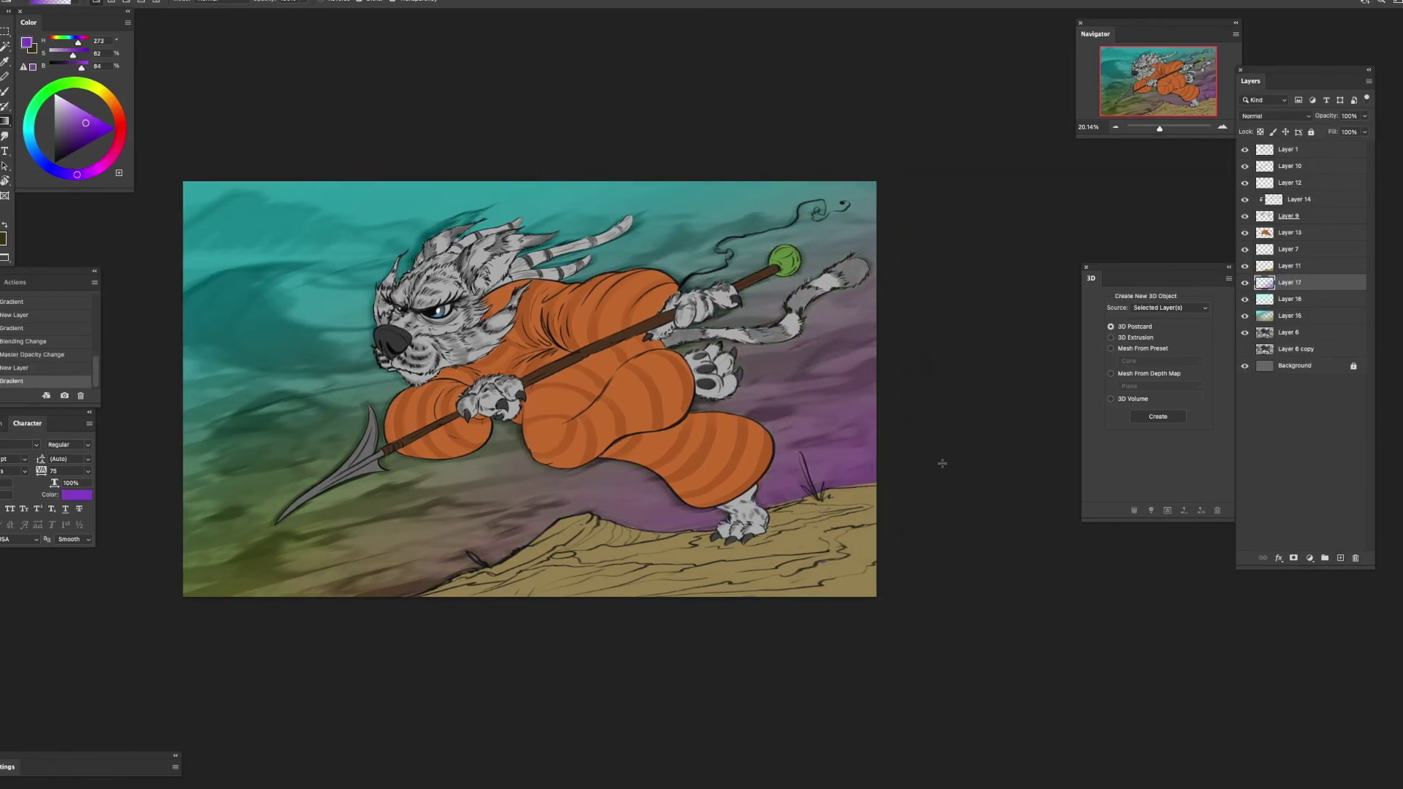
click(1297, 117)
click(1289, 265)
click(1365, 116)
drag(1363, 134, 1337, 135)
- Draw a red gradient from the lower-right corner toward the figure on a new layer above Layer 7
super+drag(807, 428, 821, 438)
mouse_move(741, 453)
mouse_down()
mouse_move(854, 469)
mouse_move(837, 443)
mouse_up()
click(1310, 252)
click(1340, 558)
drag(920, 460, 775, 460)
drag(801, 585, 739, 491)
key(super+z)
click(120, 122)
click(89, 134)
drag(811, 555, 534, 365)
drag(845, 499, 928, 497)
- Set the red gradient layer to Overlay at 47% opacity
click(1283, 117)
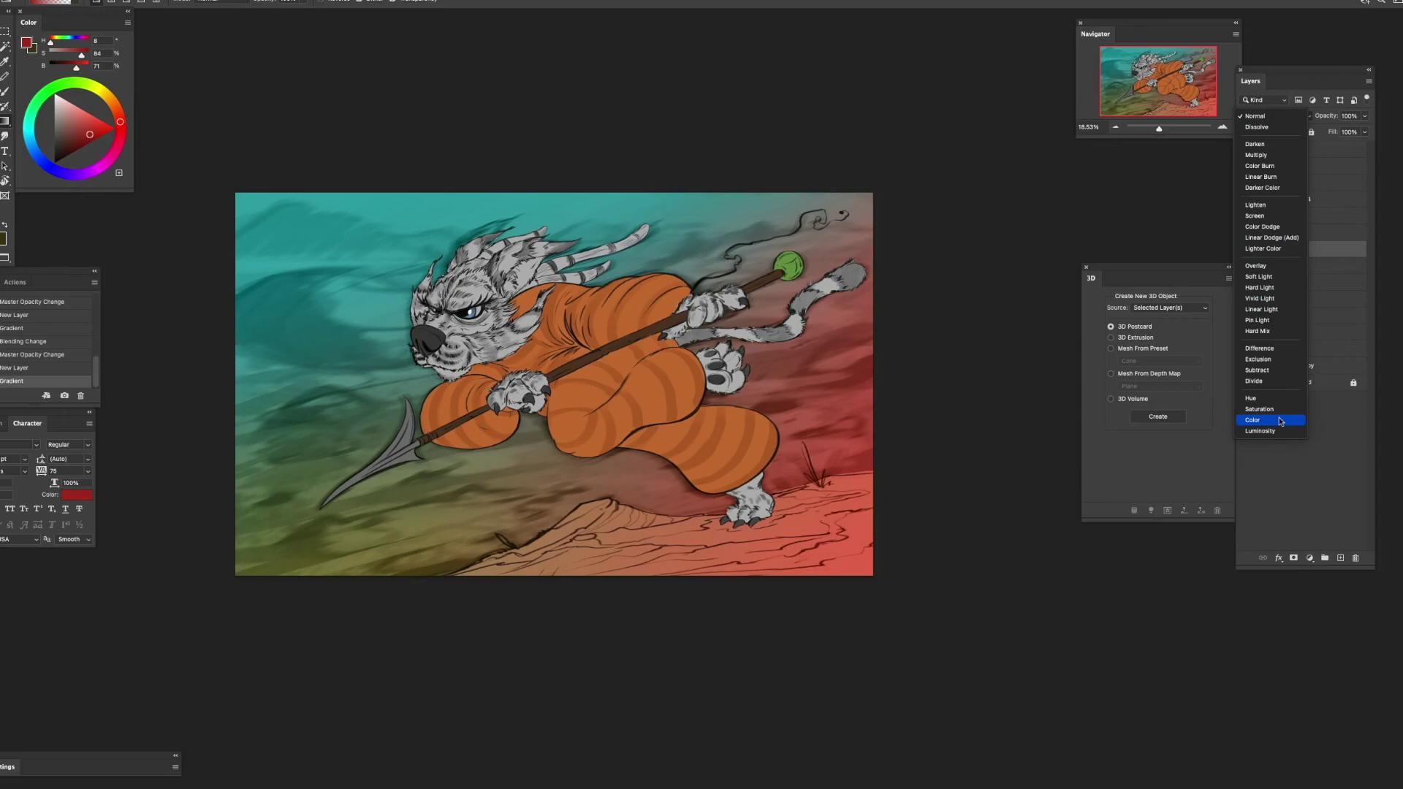
click(1286, 266)
key(r)
mouse_move(766, 118)
mouse_down()
mouse_move(789, 128)
mouse_move(762, 143)
mouse_up()
key(Escape)
click(1364, 116)
drag(1363, 135, 1337, 134)
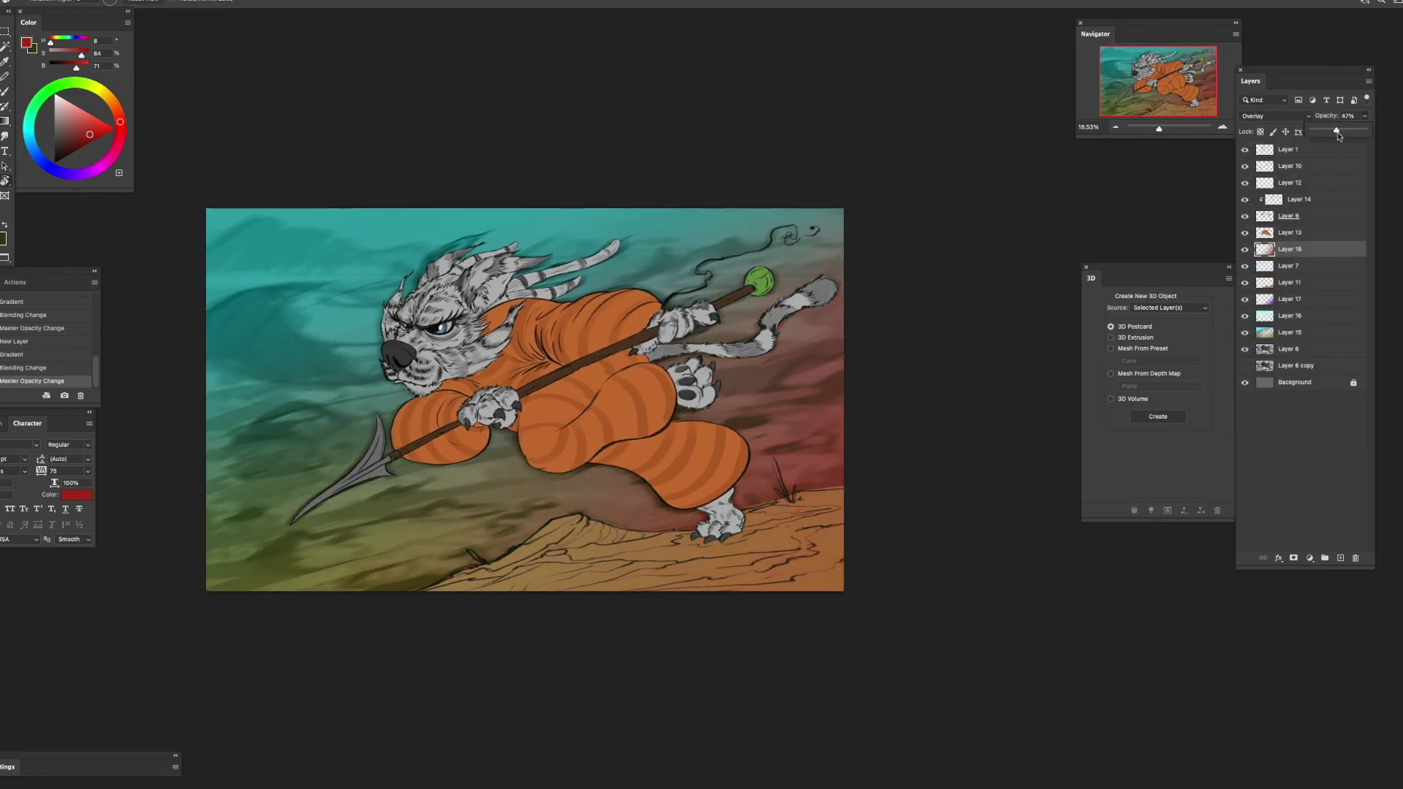
- Select the rocky ground's layer, Layer 11, and lock its transparent pixels
drag(603, 484, 688, 475)
super+drag(689, 475, 731, 471)
drag(830, 416, 840, 469)
click(1299, 285)
click(1260, 132)
- Sample the ground's tan, set up the brush and color, and try first shading strokes on the rocky ground, undoing the last one
drag(731, 475, 674, 385)
drag(658, 468, 695, 404)
alt+click(628, 505)
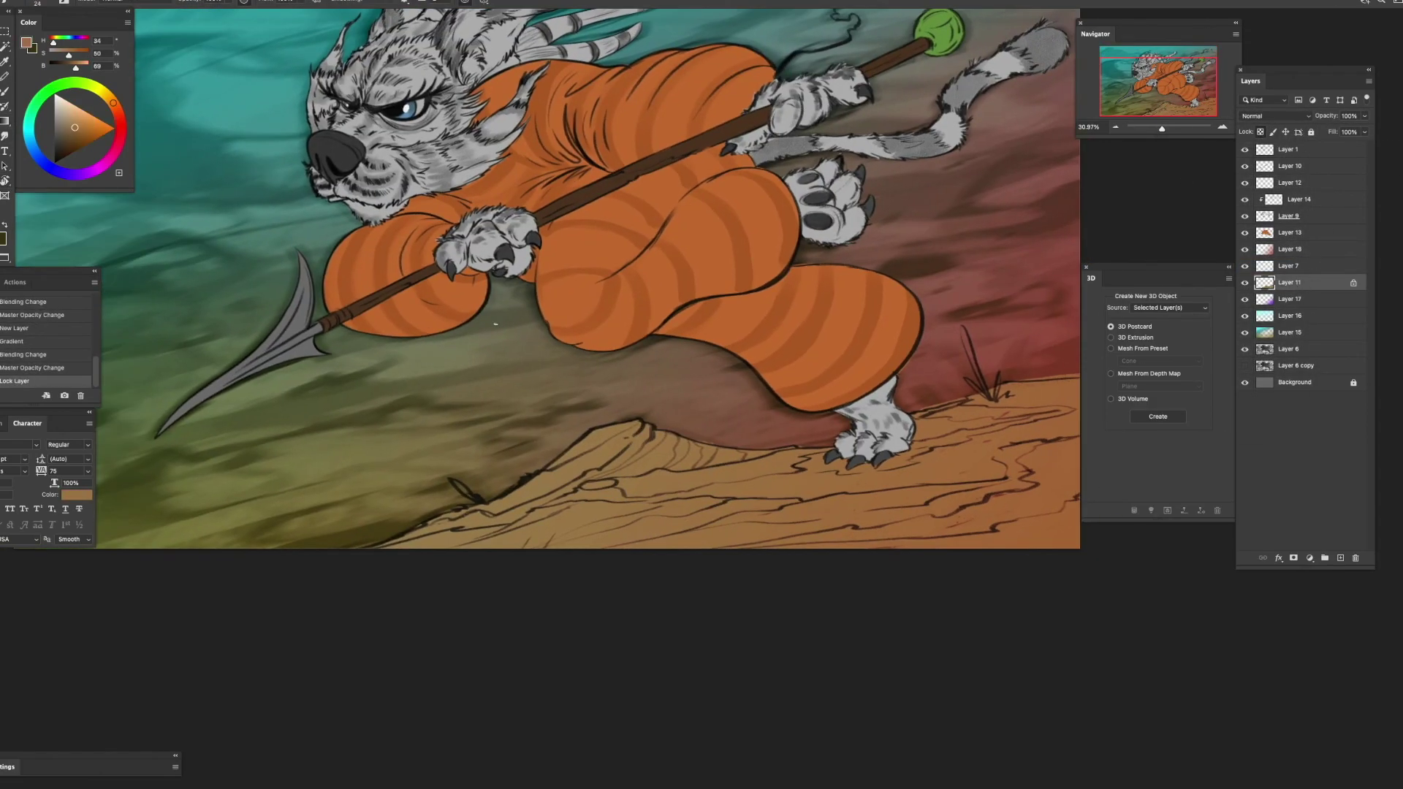
click(26, 42)
click(644, 203)
drag(907, 439, 762, 420)
right_click(763, 420)
click(822, 122)
drag(657, 467, 735, 444)
mouse_move(526, 468)
mouse_down()
mouse_move(467, 486)
mouse_move(596, 472)
mouse_move(497, 497)
mouse_move(576, 392)
mouse_up()
key(super+z)
- Sample a ground color and paint broad brown shading across the rocky ground, adjusting the brush size between strokes
alt+click(556, 479)
drag(643, 360, 712, 364)
drag(647, 343, 519, 394)
drag(738, 409, 575, 393)
mouse_move(453, 423)
mouse_down()
mouse_move(782, 376)
mouse_move(697, 402)
mouse_up()
ctrl+alt+drag(869, 349, 900, 348)
mouse_move(658, 442)
mouse_down()
mouse_move(793, 421)
mouse_move(763, 355)
mouse_move(686, 347)
mouse_up()
mouse_move(541, 373)
mouse_down()
mouse_move(739, 363)
mouse_move(564, 389)
mouse_up()
drag(564, 399, 895, 336)
ctrl+alt+drag(893, 335, 873, 335)
drag(971, 357, 761, 427)
- Deepen the rust-brown shading along the rock ridges and beneath the planted foot with a resized brush
scroll(797, 407, left, 8)
scroll(796, 407, down, 3)
key(bracketleft)
key(bracketleft)
right_click(557, 442)
click(558, 443)
ctrl+alt+drag(558, 441, 571, 442)
drag(724, 383, 537, 431)
drag(906, 402, 656, 415)
mouse_move(657, 416)
mouse_down()
mouse_move(883, 426)
mouse_move(760, 376)
mouse_up()
drag(789, 337, 858, 347)
super+drag(1016, 321, 966, 313)
- Add a new layer above Layer 1, pick a very dark brown, and choose a textured foliage brush
click(1301, 153)
click(1340, 558)
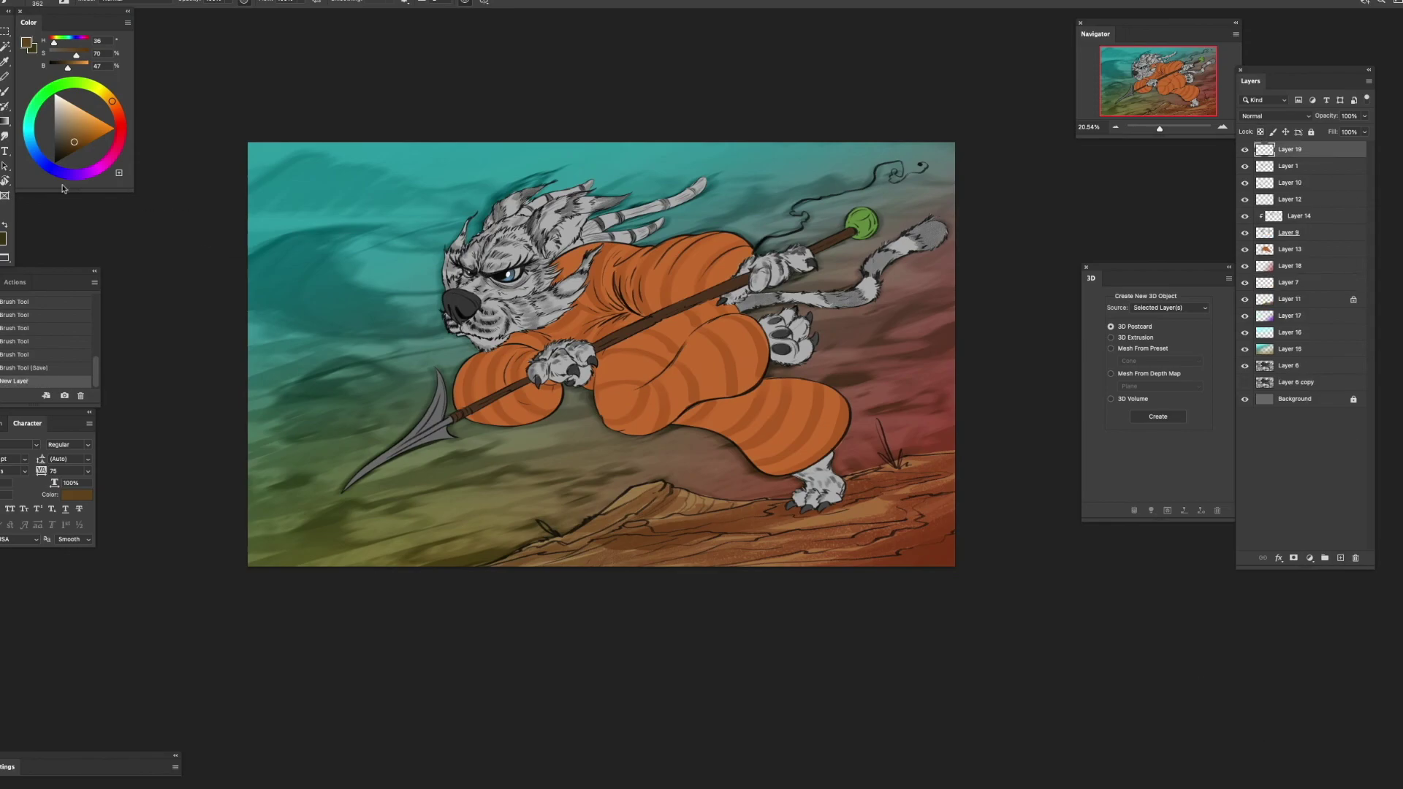
click(62, 154)
click(40, 3)
scroll(169, 460, down, 10)
scroll(195, 540, up, 5)
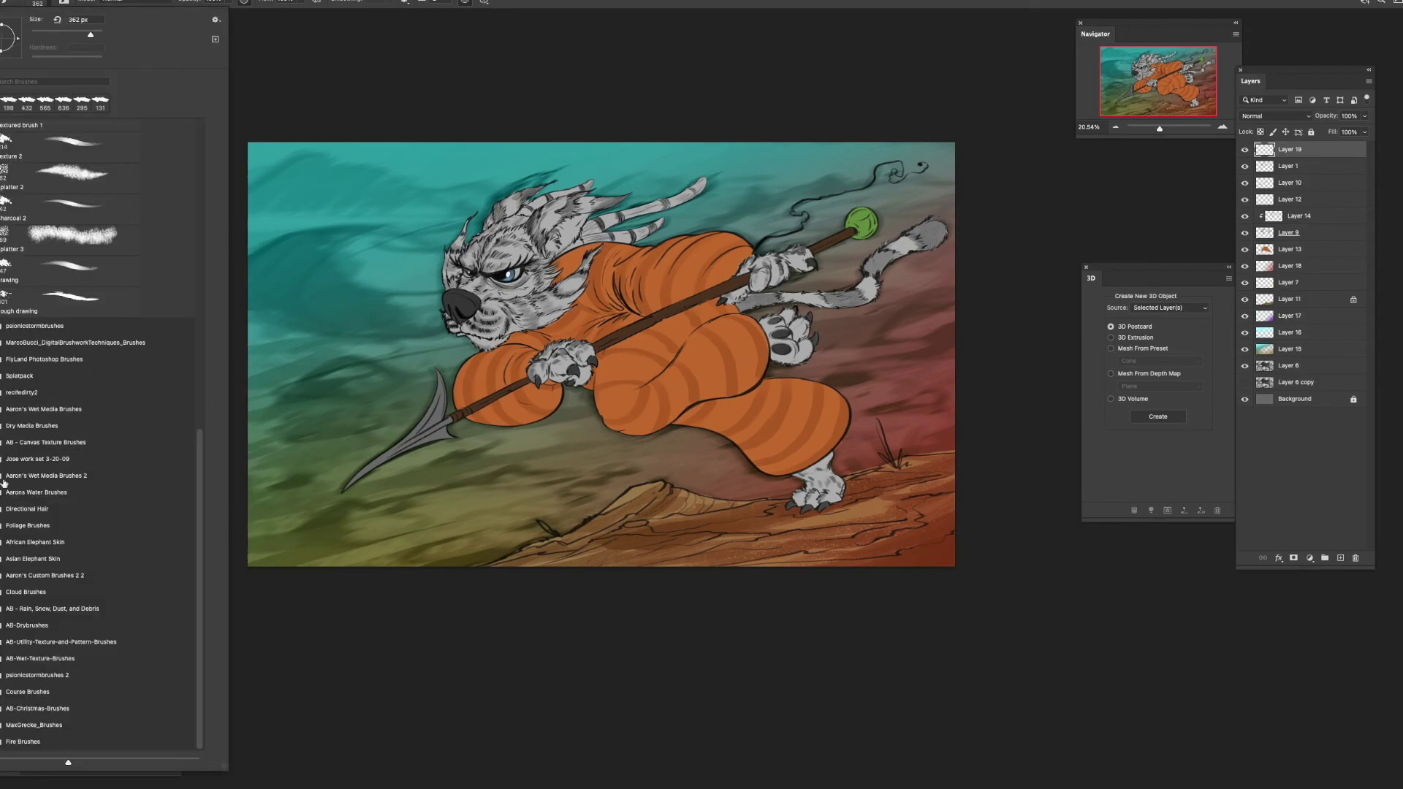
click(0, 546)
drag(200, 360, 176, 525)
drag(199, 464, 185, 651)
click(73, 479)
- Try enlarged dark brush strokes with two different foliage brushes over the lower part of the scene, undoing them
click(392, 544)
key(super+z)
key(bracketright)
key(bracketright)
key(bracketright)
key(bracketright)
key(bracketright)
key(bracketright)
key(bracketright)
key(bracketright)
mouse_move(292, 497)
mouse_down()
mouse_move(340, 559)
mouse_move(698, 510)
mouse_up()
key(super+z)
drag(880, 615, 722, 570)
click(38, 3)
click(88, 548)
mouse_move(780, 502)
mouse_down()
mouse_move(613, 563)
mouse_move(763, 461)
mouse_up()
key(super+z)
- Choose another foliage brush and paint dark foreground growth over the lower-right corner of the ground, undoing stray strokes
click(38, 3)
drag(201, 619, 182, 386)
click(110, 439)
mouse_move(782, 504)
mouse_down()
mouse_move(706, 522)
mouse_move(804, 462)
mouse_up()
mouse_move(803, 462)
mouse_down()
mouse_move(622, 543)
mouse_move(478, 558)
mouse_move(565, 558)
mouse_up()
mouse_move(817, 369)
mouse_down()
mouse_move(756, 398)
mouse_move(747, 474)
mouse_up()
mouse_move(561, 548)
mouse_down()
mouse_move(883, 495)
mouse_move(901, 479)
mouse_up()
mouse_move(380, 471)
mouse_down()
mouse_move(549, 514)
mouse_move(464, 558)
mouse_up()
key(super+z)
drag(713, 579, 647, 641)
click(394, 612)
drag(301, 559, 311, 461)
key(super+z)
drag(913, 409, 731, 424)
- Add a new layer above Layer 17 and paint dark distant foliage along the lower background behind the rocks
click(1306, 316)
click(1340, 558)
mouse_move(614, 538)
mouse_down()
mouse_move(424, 554)
mouse_move(548, 532)
mouse_up()
drag(422, 542, 559, 513)
drag(276, 564, 200, 568)
drag(715, 535, 656, 564)
mouse_move(777, 460)
mouse_down()
mouse_move(854, 440)
mouse_move(894, 466)
mouse_up()
mouse_move(233, 579)
mouse_down()
mouse_move(208, 610)
mouse_move(225, 509)
mouse_up()
key(super+z)
- Build up the dark bush silhouettes below the spear and behind the rear leg, undoing one stroke
drag(276, 602, 424, 603)
drag(266, 612, 251, 616)
drag(750, 583, 647, 575)
drag(762, 537, 734, 491)
mouse_move(442, 592)
mouse_down()
mouse_move(573, 558)
mouse_move(508, 472)
mouse_up()
drag(417, 475, 560, 499)
drag(437, 484, 423, 601)
key(super+z)
drag(435, 478, 420, 647)
drag(432, 604, 423, 589)
- Switch to a tree brush and paint tall dark tree silhouettes in the background, undoing misplaced strokes
click(38, 3)
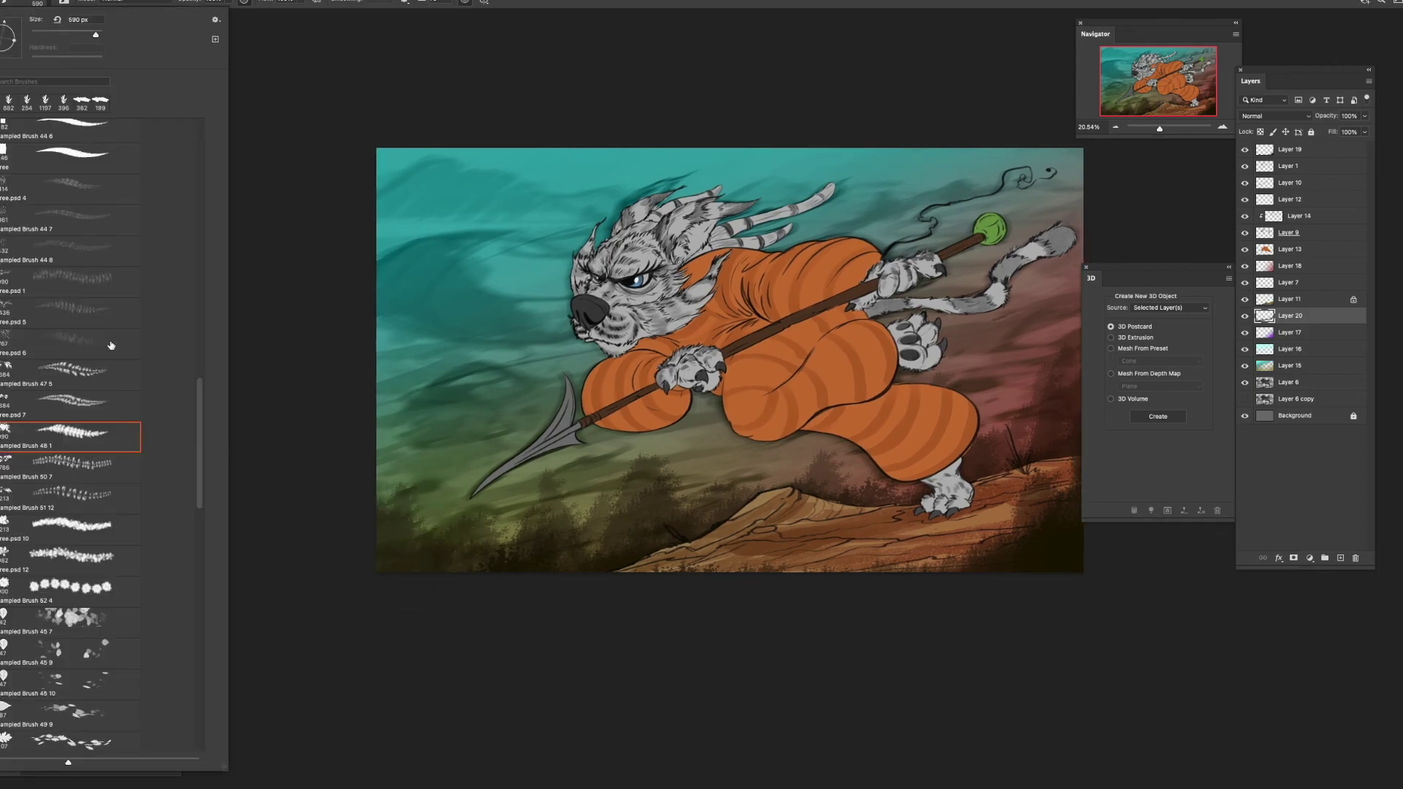
double_click(18, 532)
mouse_move(445, 538)
mouse_down()
mouse_move(414, 541)
mouse_move(432, 420)
mouse_up()
key(super+z)
mouse_move(439, 565)
mouse_down()
mouse_move(406, 365)
mouse_move(419, 429)
mouse_up()
drag(974, 383, 768, 419)
key(super+z)
mouse_move(833, 380)
mouse_down()
mouse_move(831, 468)
mouse_move(815, 489)
mouse_up()
drag(350, 523, 447, 504)
key(ctrl+z)
- Apply a Motion Blur to the background foliage and tree silhouettes on Layer 20, and save the document
scroll(243, 230, down, 1)
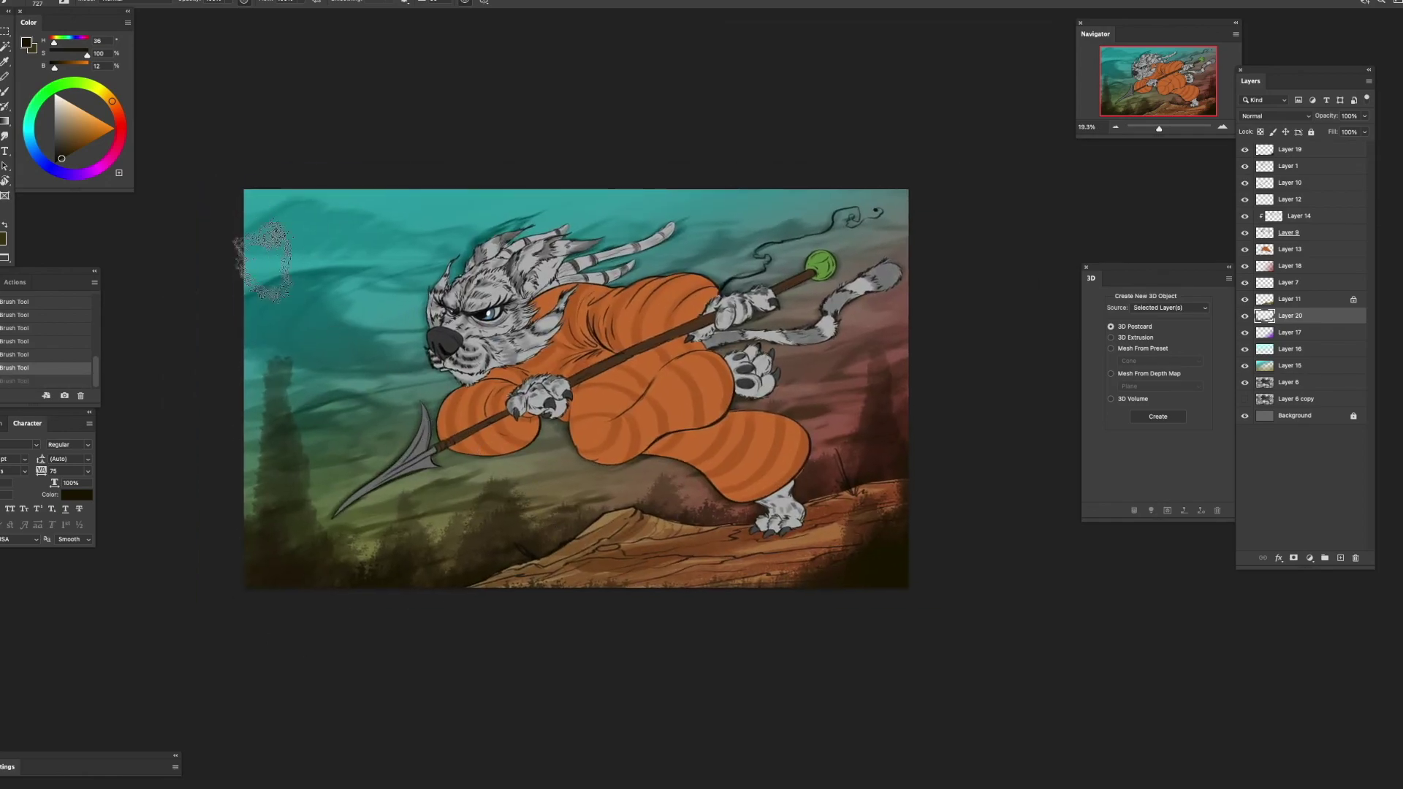
click(219, 1)
mouse_move(248, 130)
click(420, 195)
key(Return)
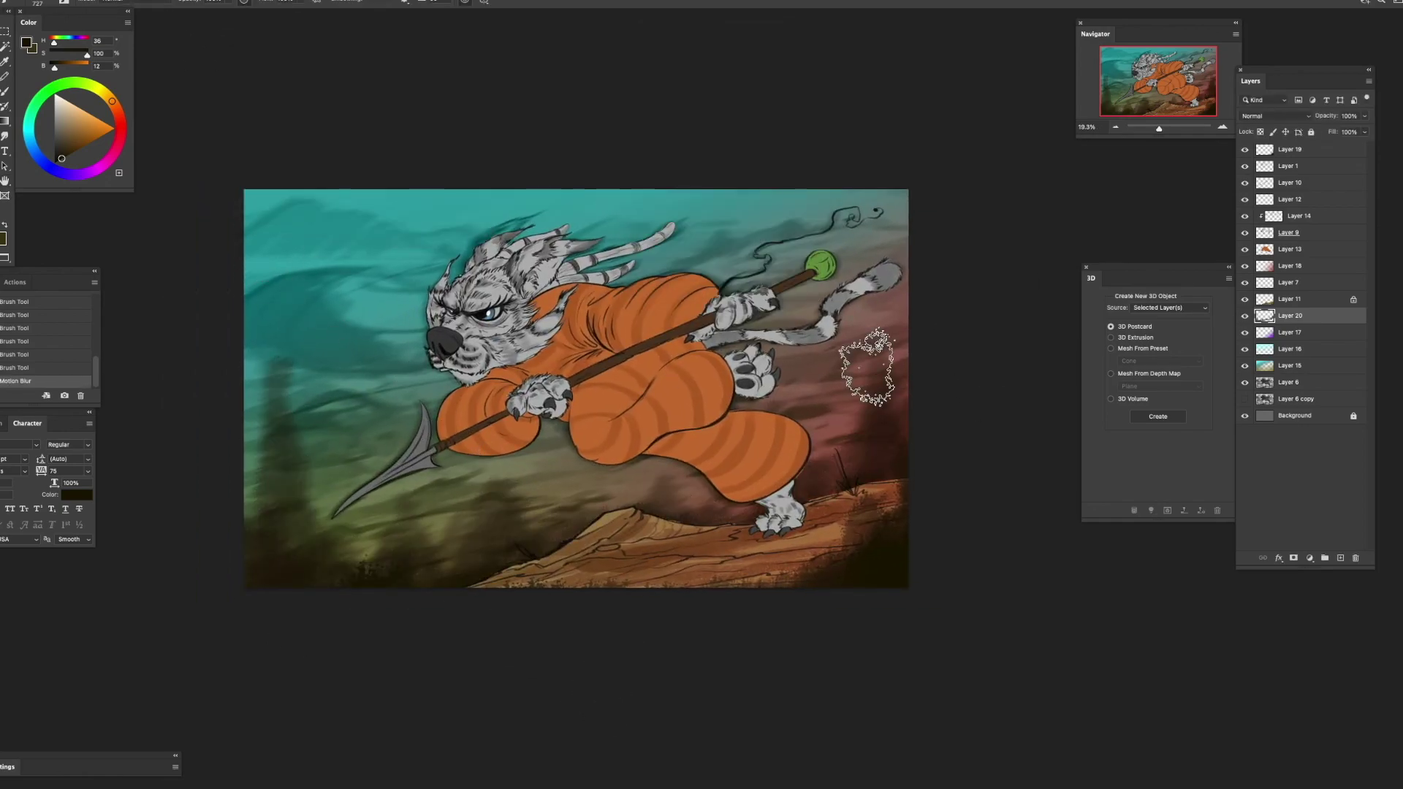
click(1303, 249)
key(super+s)
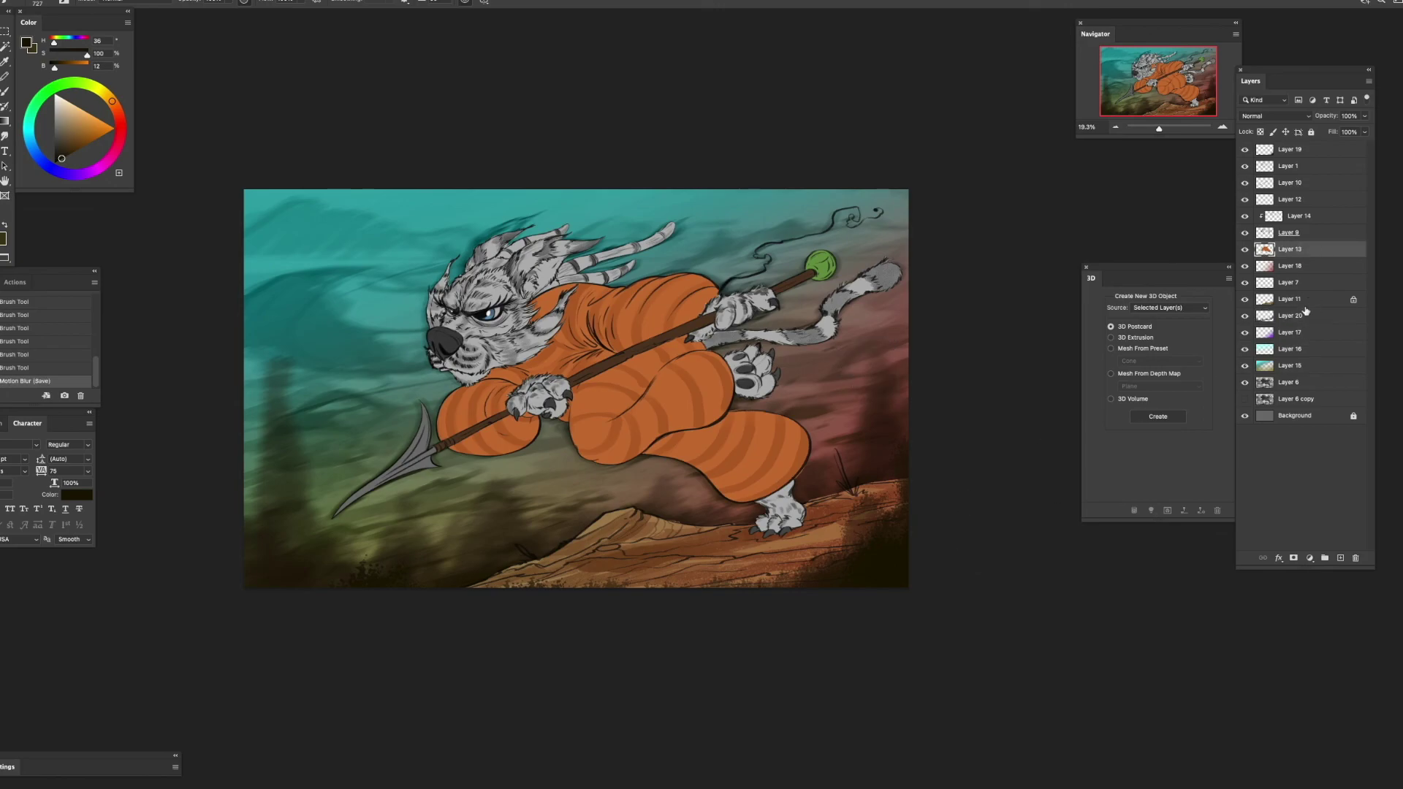
- Add a new layer above Layer 11 and choose a brush from the AB - Rain, Snow, Dust, and Debris set
click(1305, 301)
key(super+shift+alt+n)
right_click(234, 313)
mouse_move(199, 453)
mouse_down()
mouse_move(182, 251)
mouse_move(189, 584)
mouse_up()
click(1, 610)
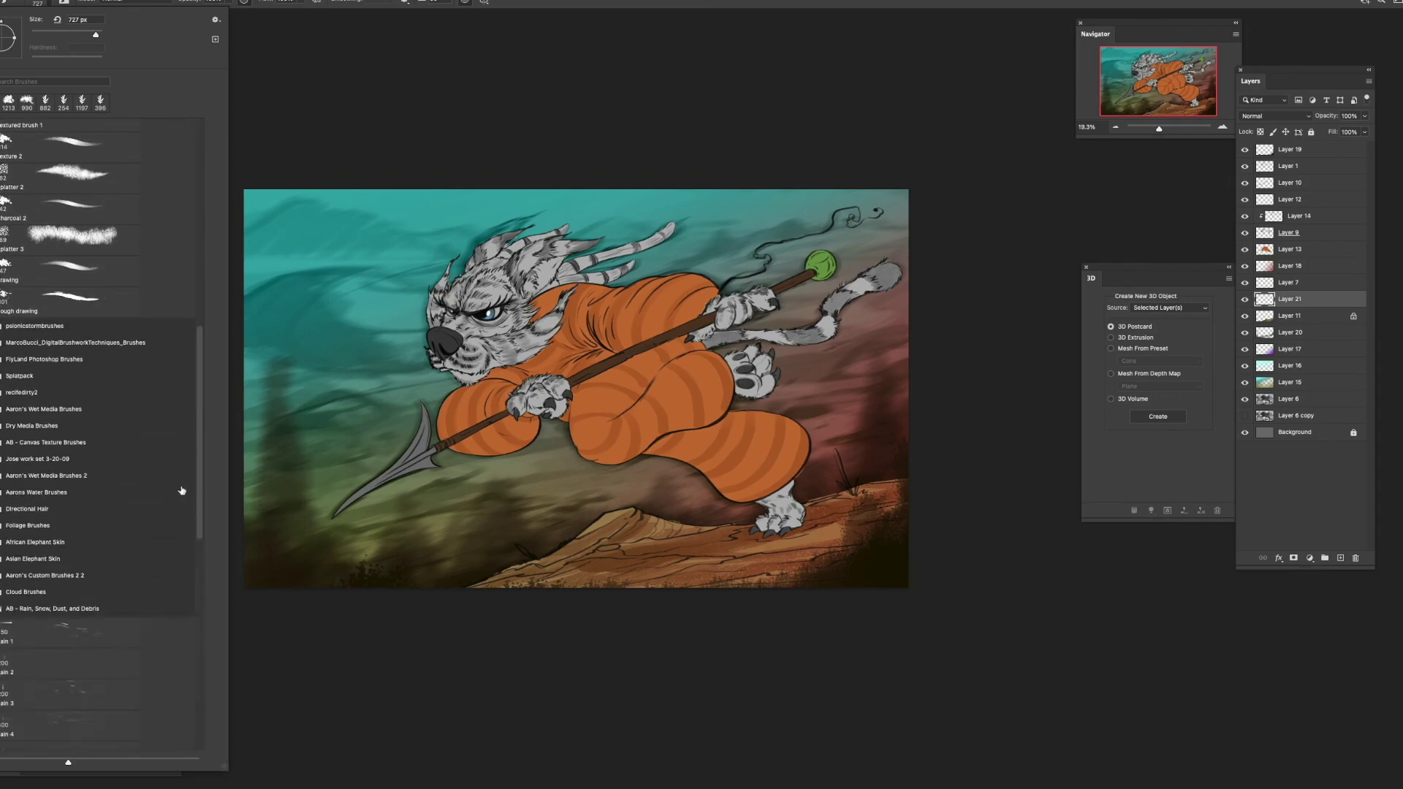
scroll(182, 490, down, 10)
click(96, 601)
- Try dark debris strokes over the lower background and undo them
drag(415, 539, 347, 526)
key(super+z)
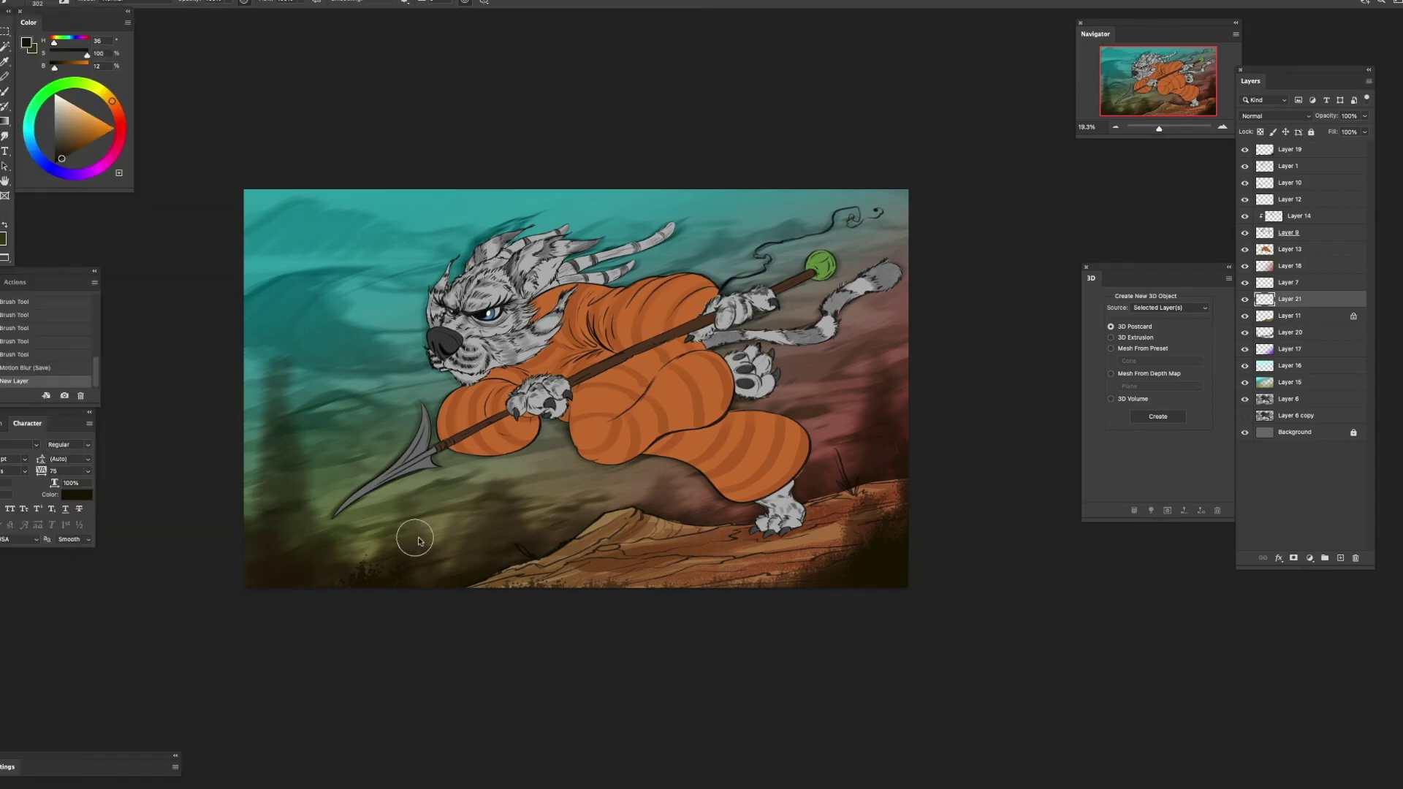
drag(722, 488, 771, 480)
drag(468, 526, 332, 563)
key(super+z)
key(super+z)
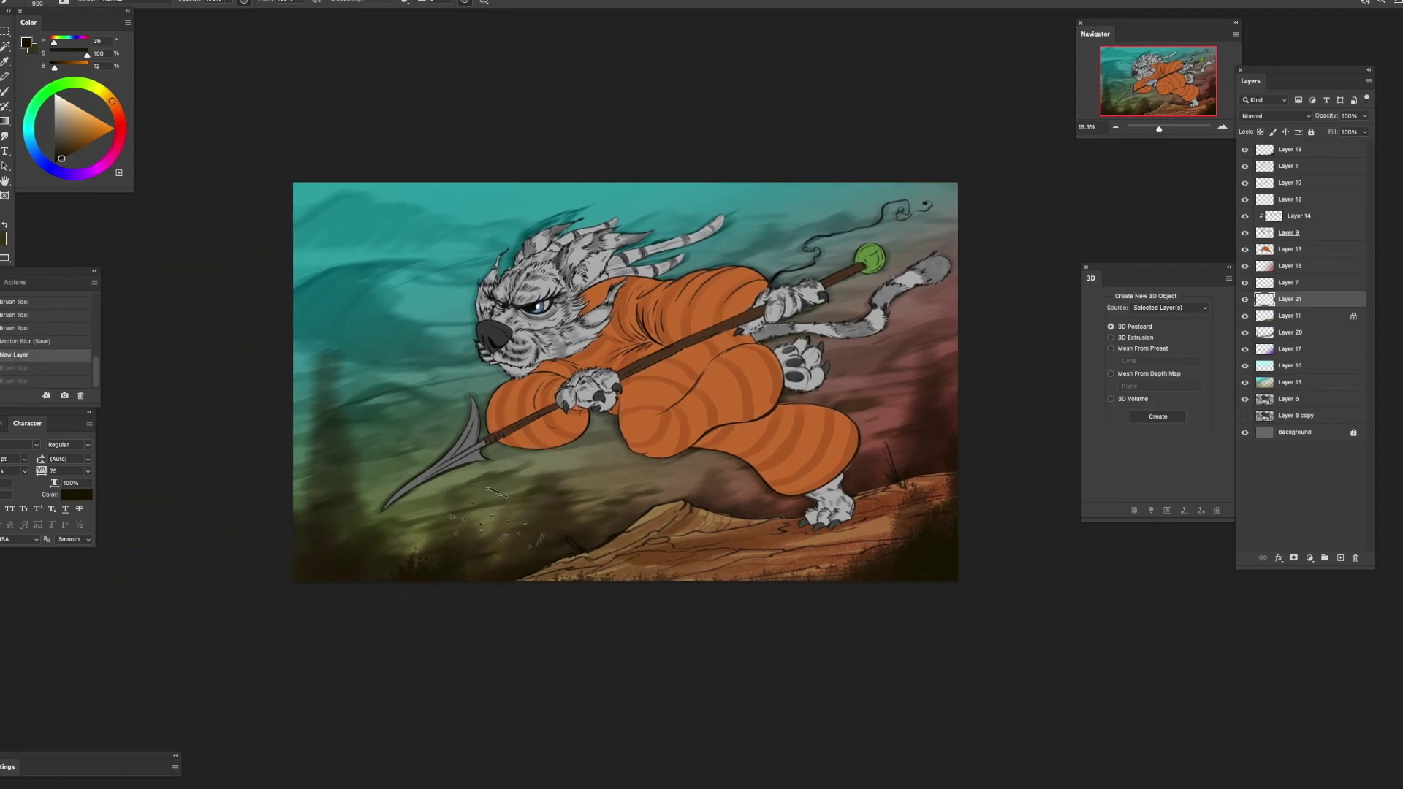
- Choose another debris brush and scatter dark specks over the lower background and around the rocky ground
drag(495, 518, 496, 501)
key(shift+super+z)
mouse_move(621, 460)
mouse_down()
mouse_move(456, 495)
mouse_move(559, 453)
mouse_up()
key(shift+super+z)
click(46, 3)
click(73, 623)
mouse_move(467, 550)
mouse_down()
mouse_move(289, 590)
mouse_move(430, 540)
mouse_up()
drag(899, 467, 745, 492)
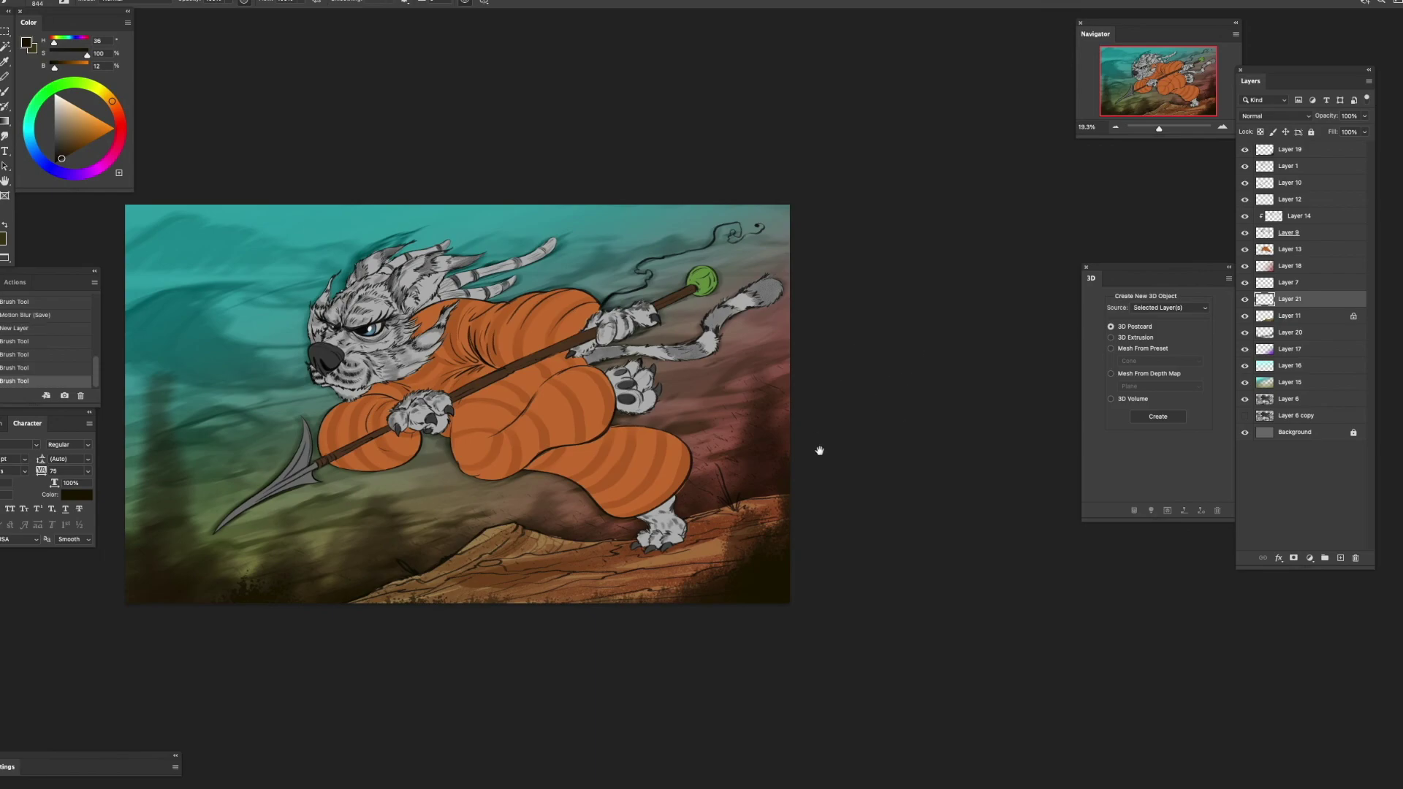
- Add a new layer above Layer 1 and stamp fine white specks across the scene with a debris brush, redoing one stamp
drag(815, 439, 890, 426)
key(ctrl+shift+alt+n)
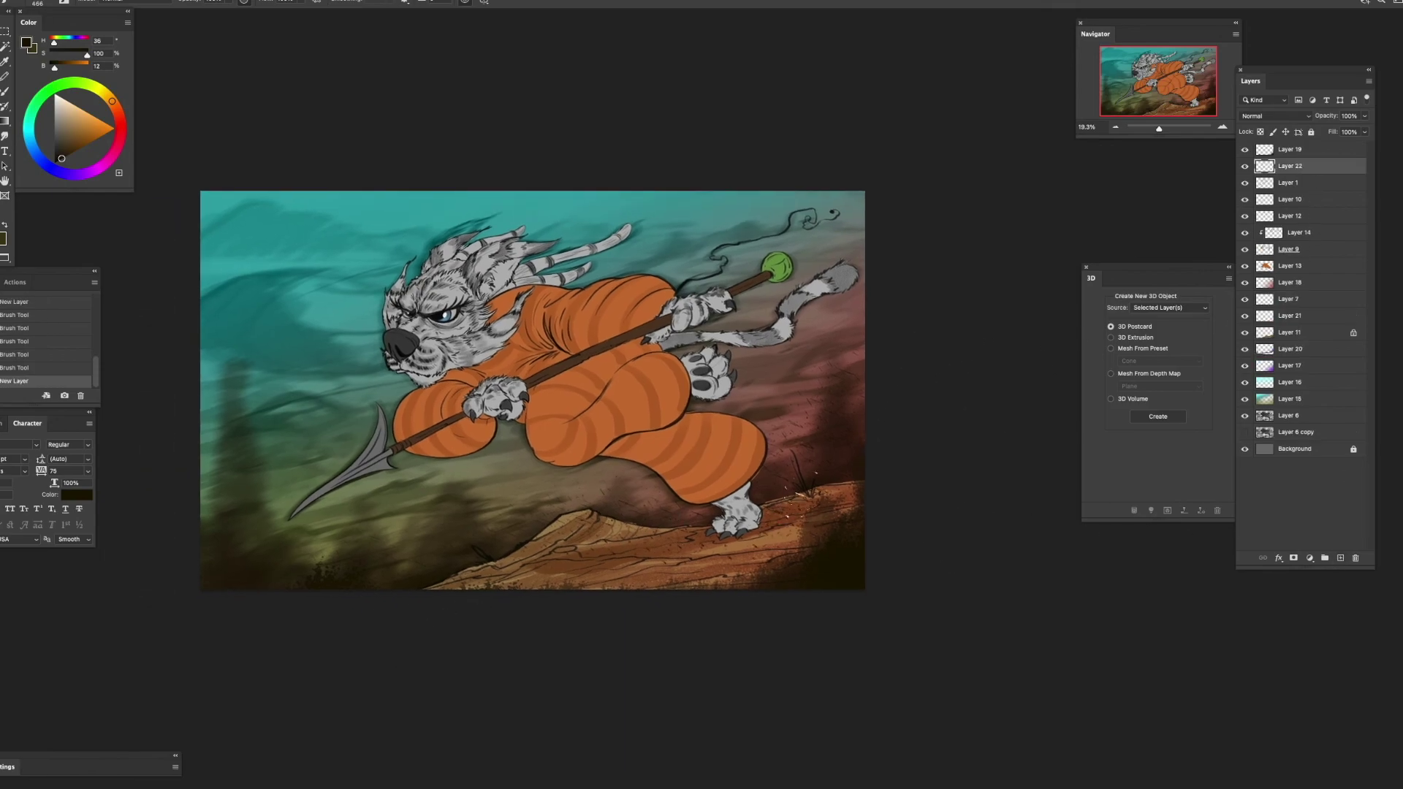
drag(859, 354, 929, 367)
click(55, 94)
click(46, 3)
click(93, 404)
click(518, 453)
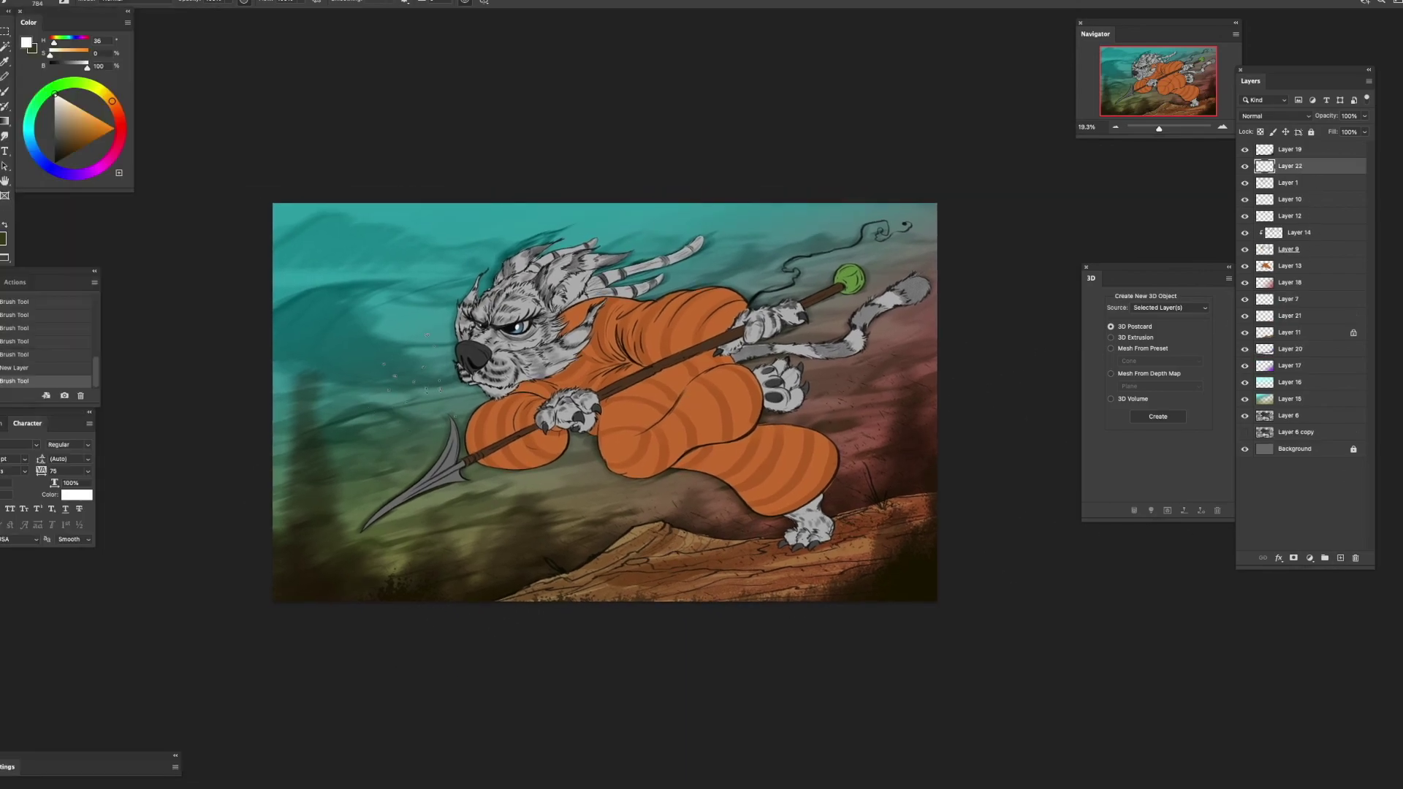
click(518, 453)
key(super+z)
drag(518, 452, 516, 459)
- Add another layer above Layer 22 and scatter larger white specks across the background and figure
key(ctrl+shift+alt+n)
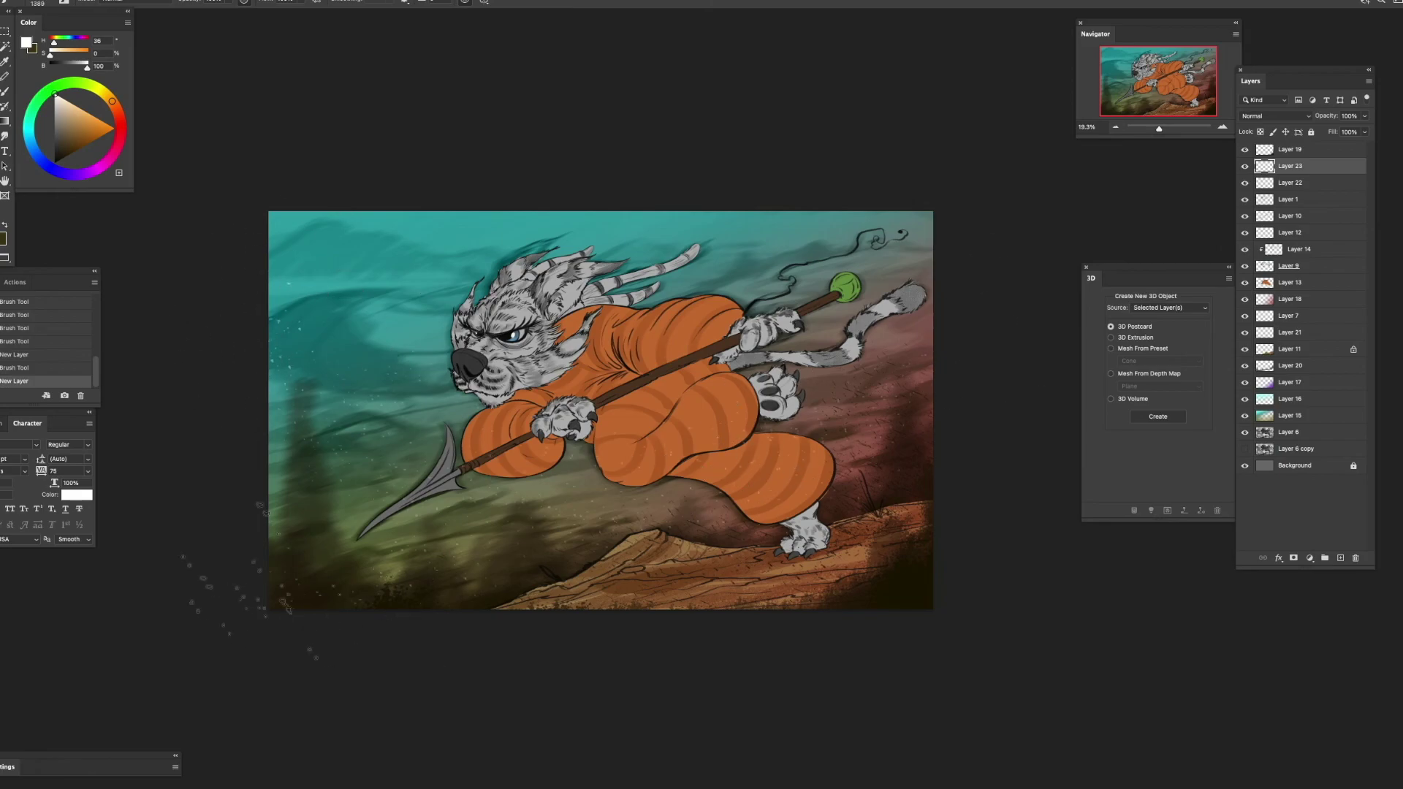
click(876, 292)
drag(722, 486, 739, 435)
click(315, 515)
drag(468, 532, 436, 532)
click(436, 532)
mouse_move(679, 479)
mouse_down()
mouse_move(639, 479)
mouse_move(730, 480)
mouse_up()
click(305, 156)
drag(305, 156, 349, 154)
- Apply a Motion Blur to the white specks on Layer 23 and save the document
click(232, 1)
mouse_move(314, 131)
click(429, 171)
key(Escape)
click(232, 1)
click(425, 190)
click(786, 109)
drag(782, 410, 579, 382)
key(super+s)
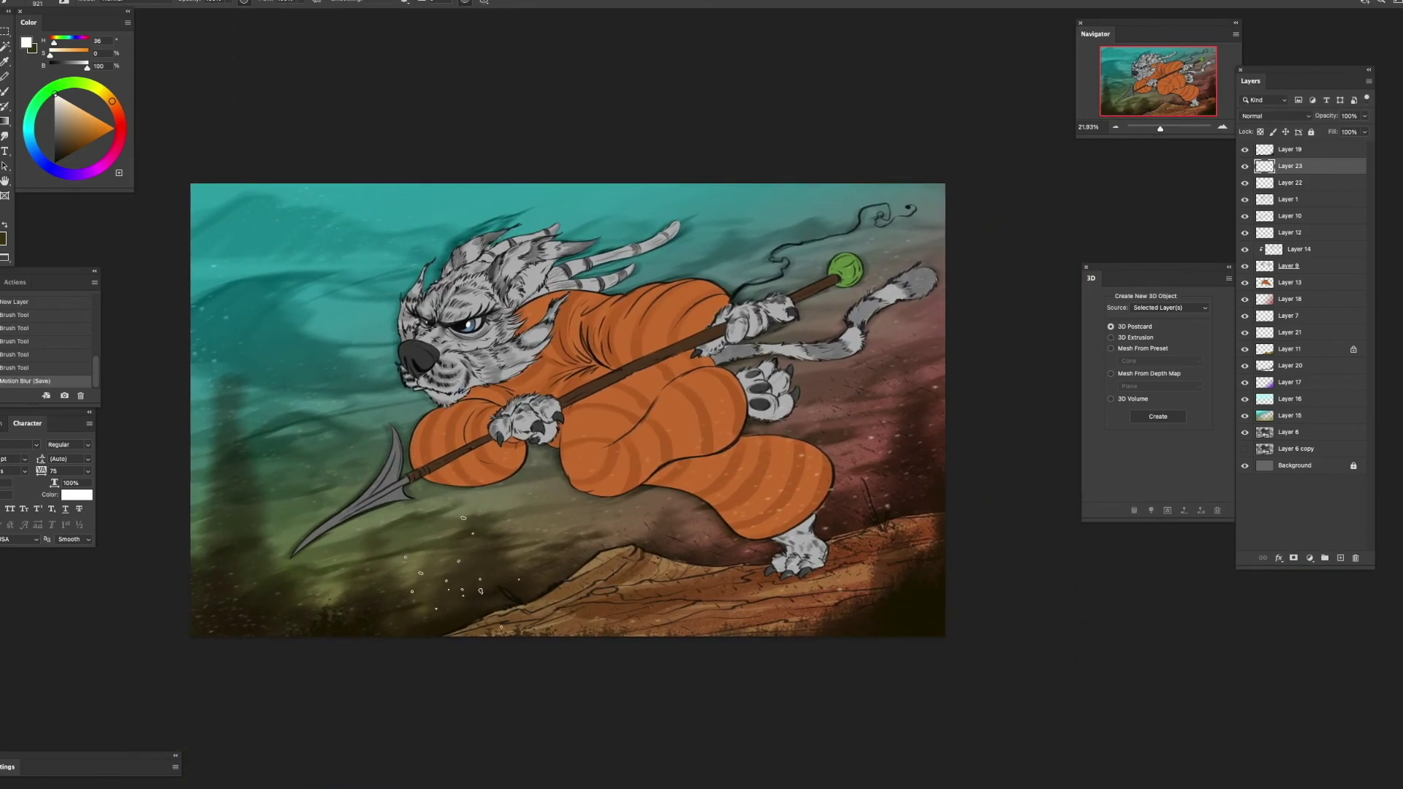
- Merge clipped Layer 14 with the two figure layers directly below it
click(1287, 283)
scroll(628, 373, up, 3)
click(1275, 250)
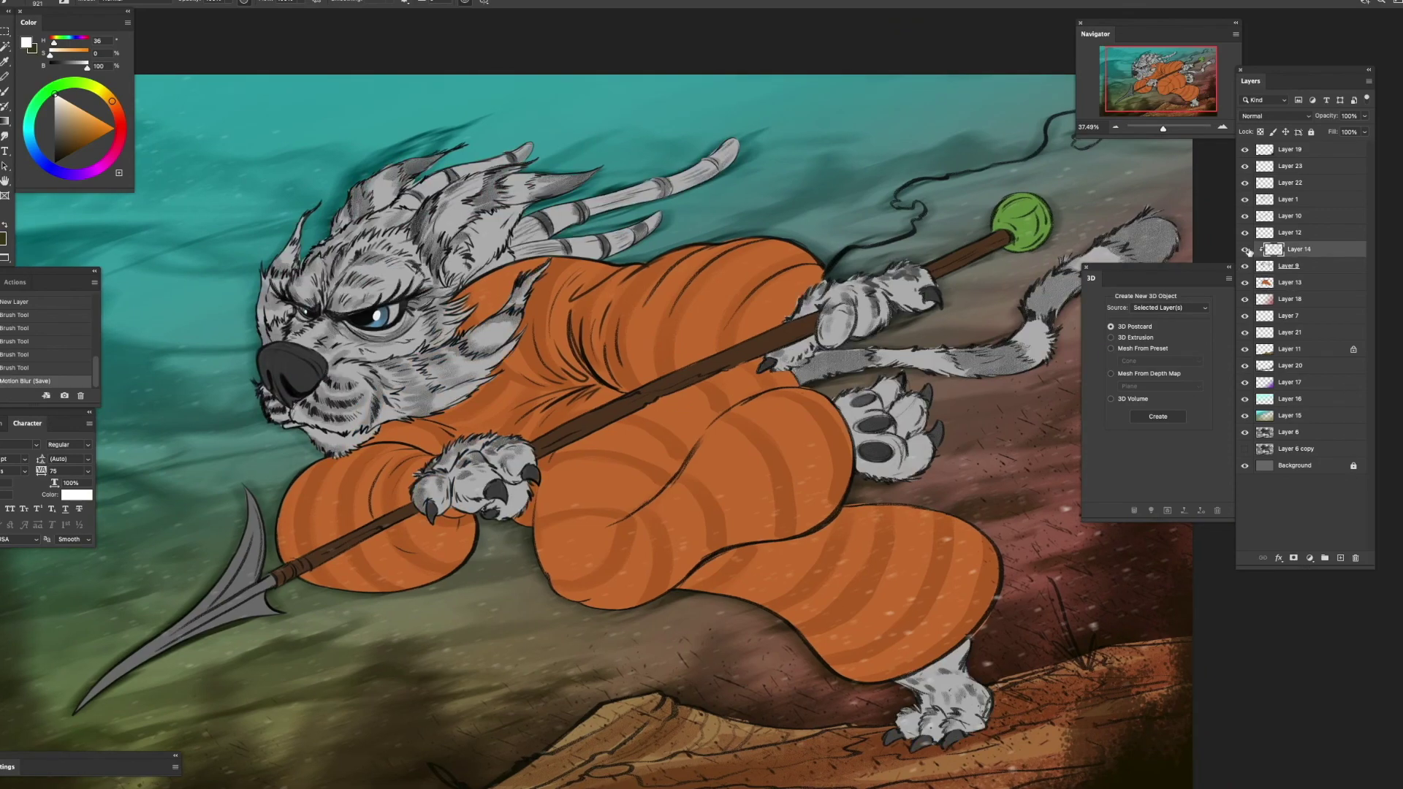
scroll(1213, 279, up, 1)
click(1299, 283)
shift+click(1345, 272)
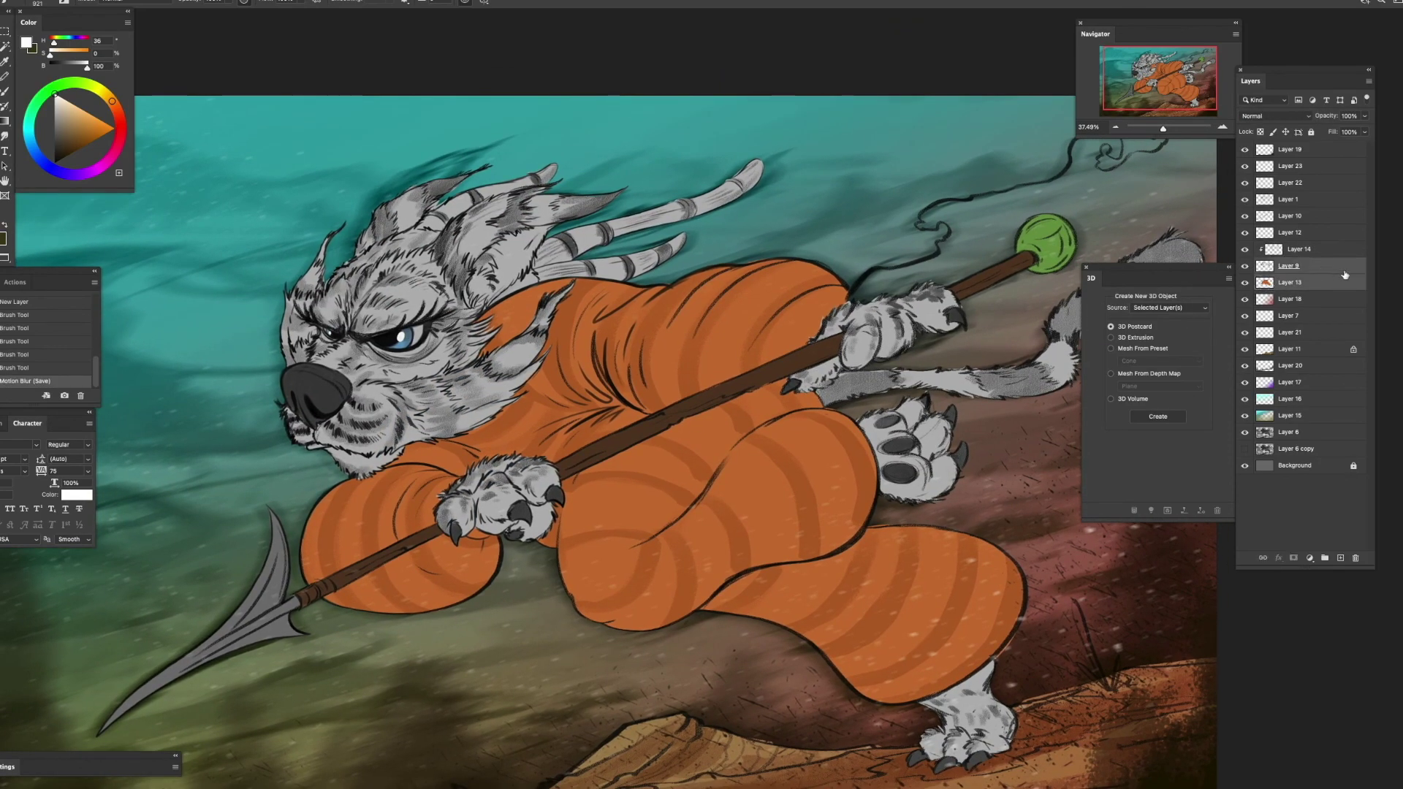
key(ctrl+e)
- Add a new layer clipped to the merged figure layer, set it to Multiply, and pick a dark purple colour
key(ctrl+alt+shift+n)
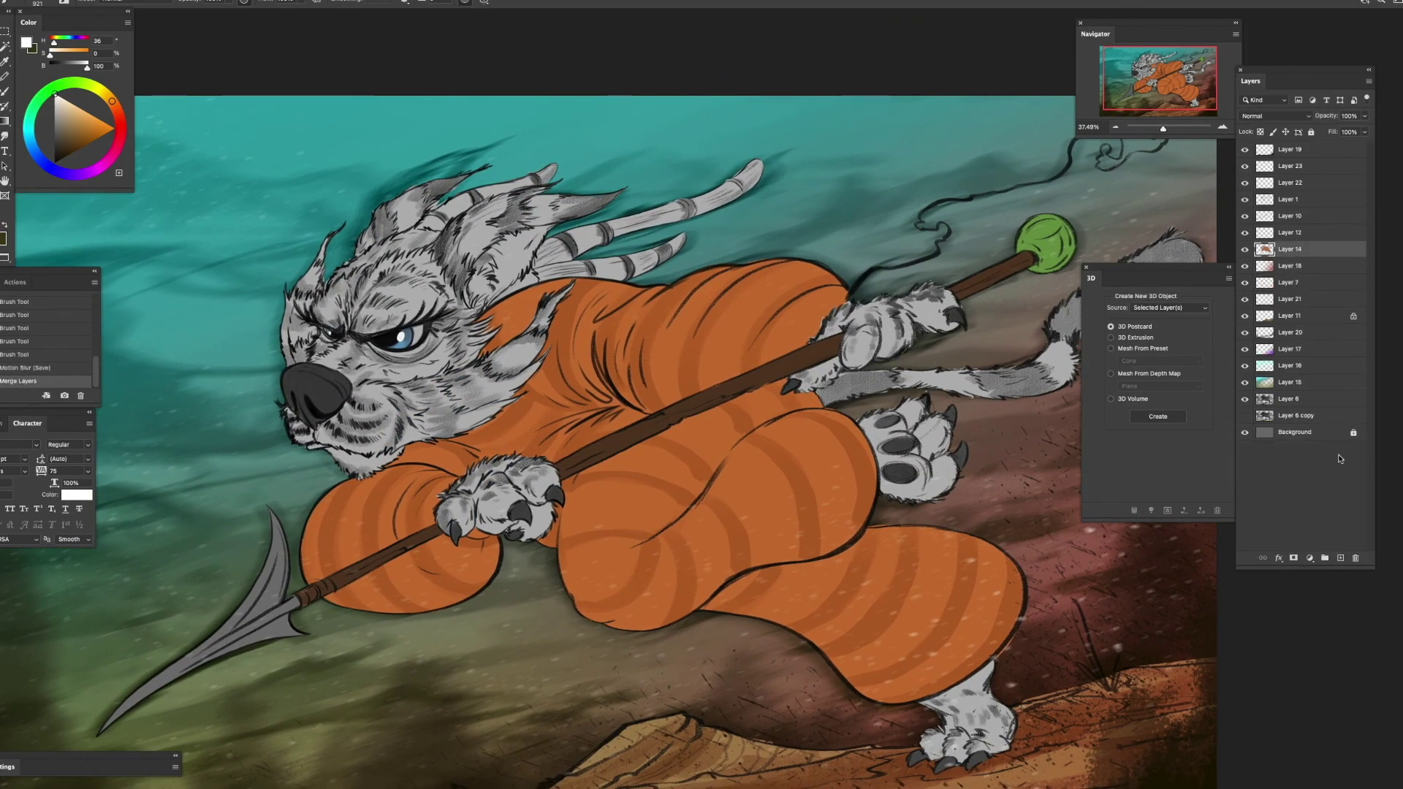
key(ctrl+alt+g)
click(79, 174)
click(67, 147)
click(1275, 117)
click(1263, 153)
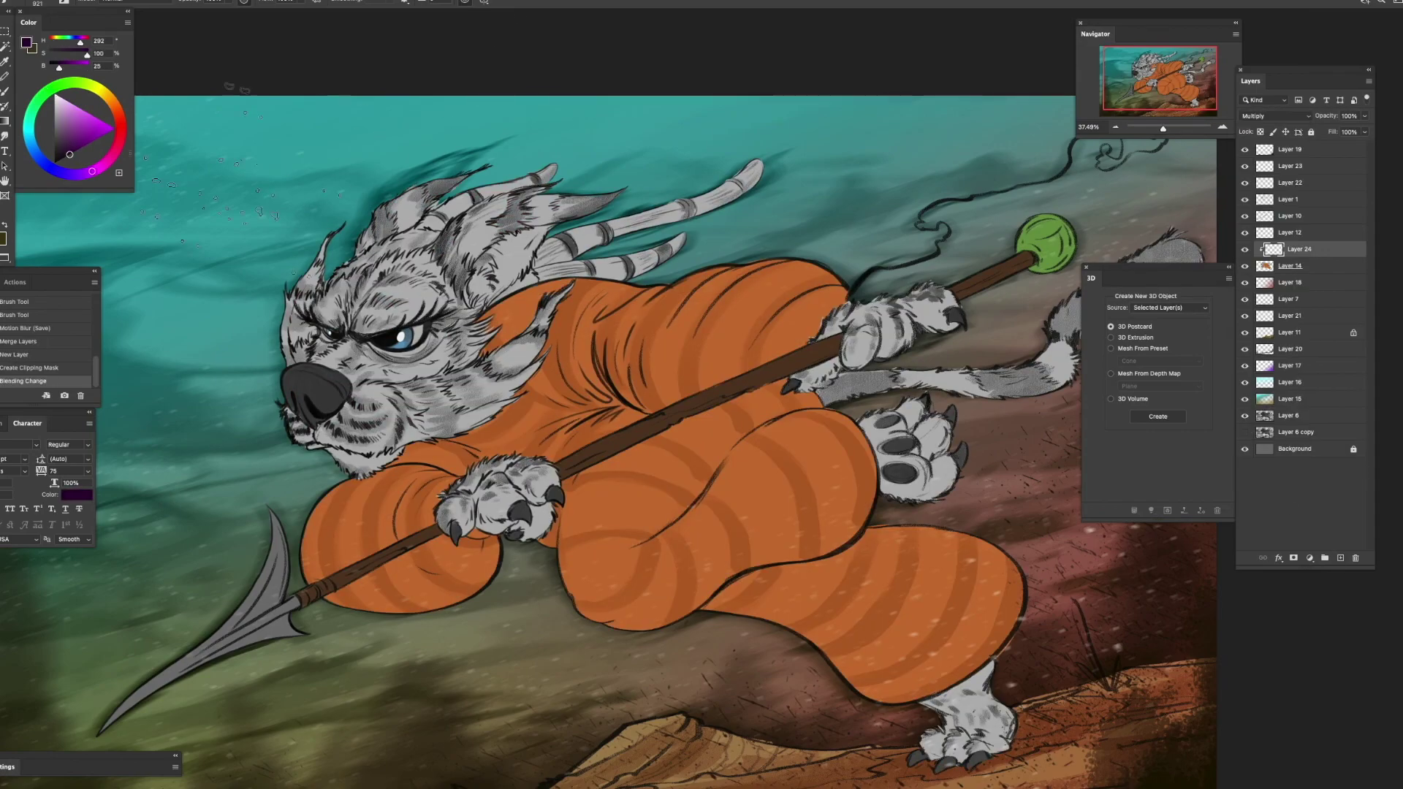
- Choose a textured brush and shade dark purple shadows over the orange sleeve and torso on Layer 24
click(38, 3)
scroll(116, 335, up, 15)
click(66, 168)
scroll(641, 463, down, 5)
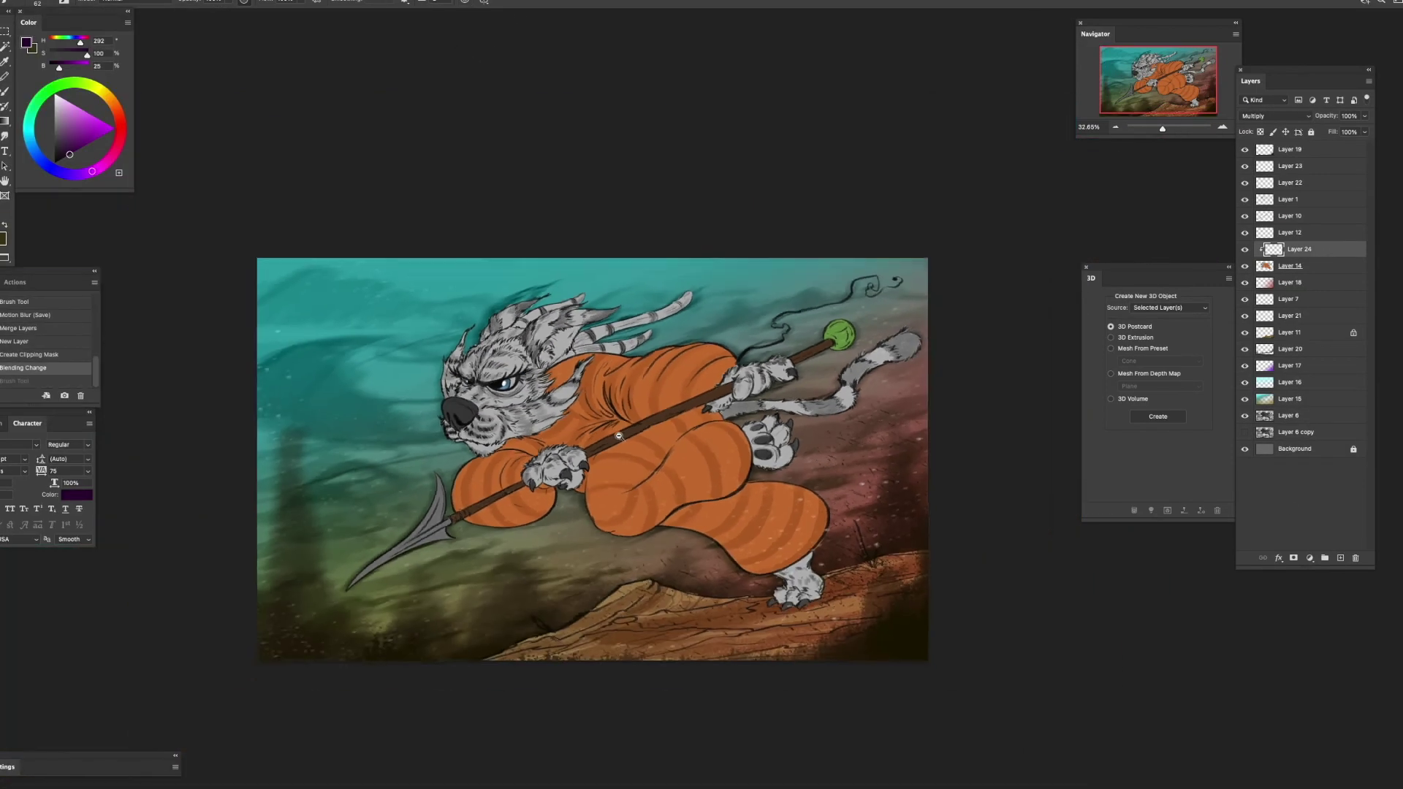
scroll(563, 470, up, 3)
drag(563, 470, 620, 456)
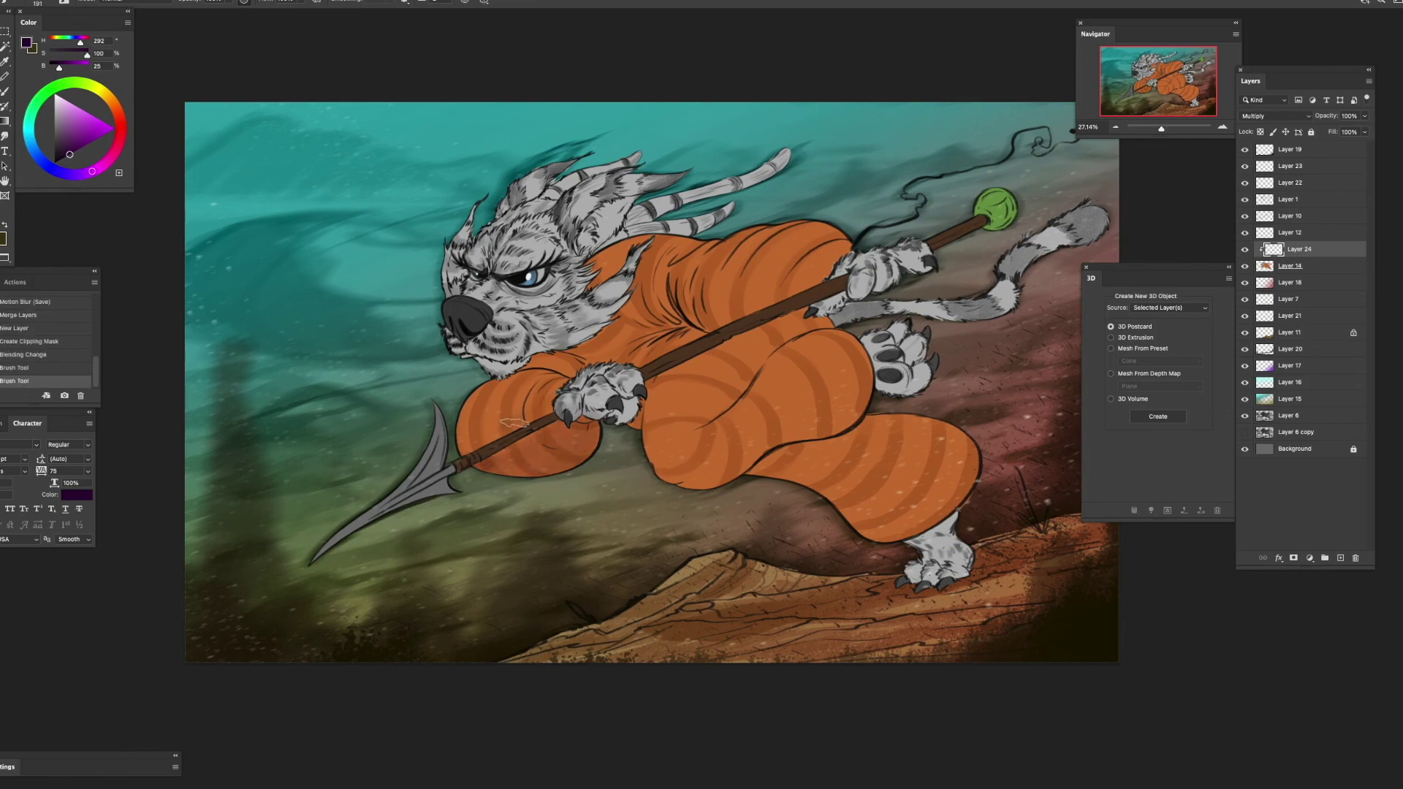
drag(627, 353, 681, 327)
drag(631, 324, 589, 378)
scroll(731, 344, up, 5)
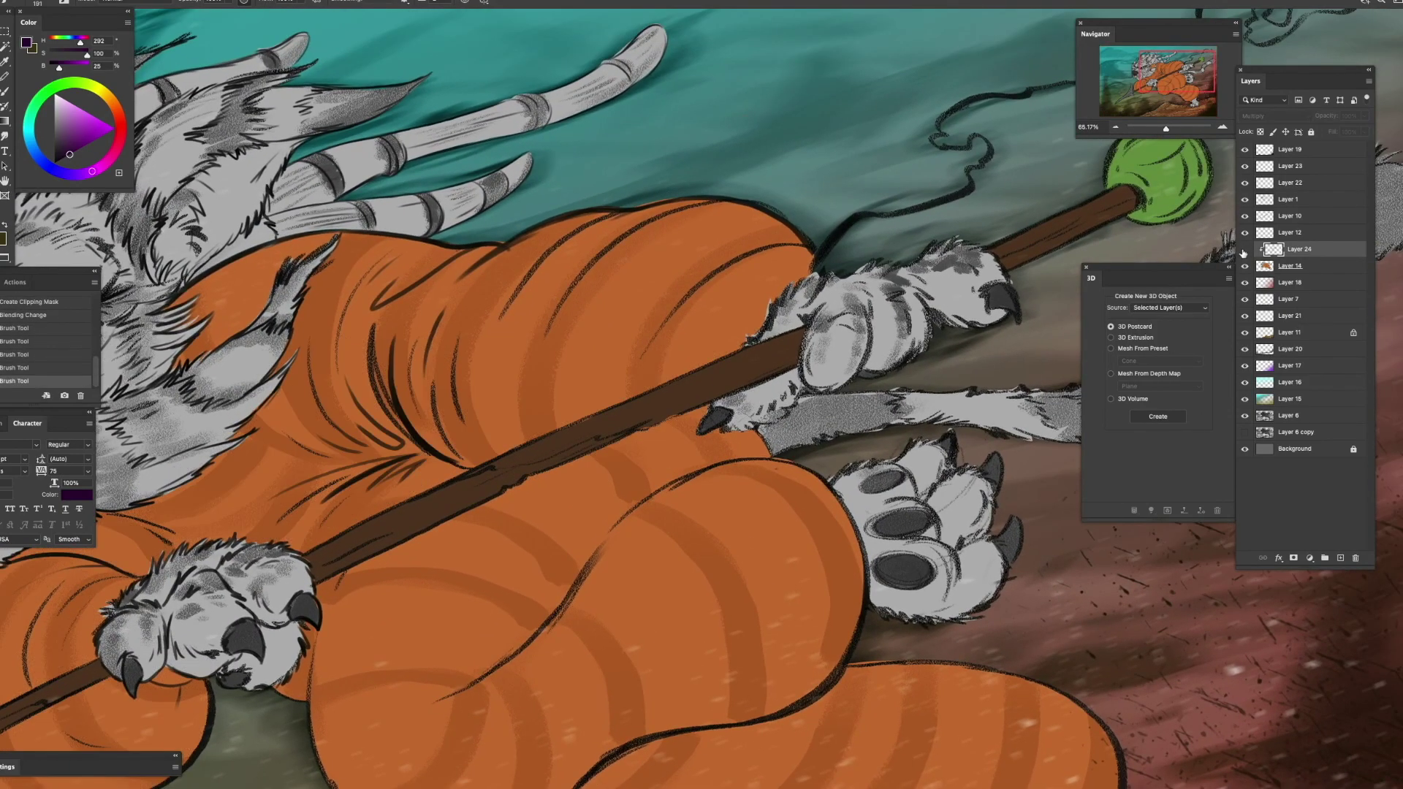
- Draw a black outline on Layer 1 along the torso's lower edge beneath the spear shaft
click(1244, 251)
click(1245, 218)
click(1245, 218)
scroll(654, 437, up, 1)
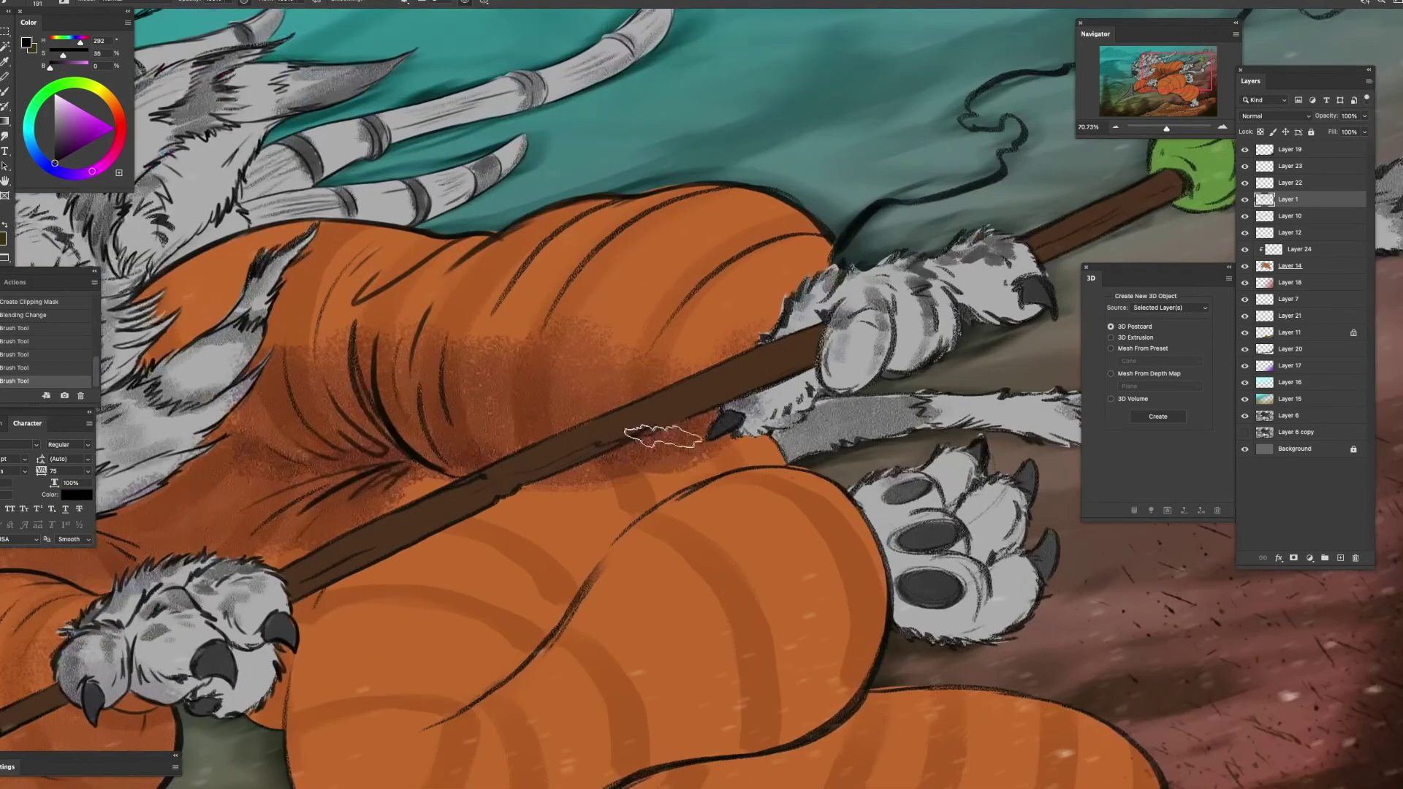
scroll(762, 451, down, 3)
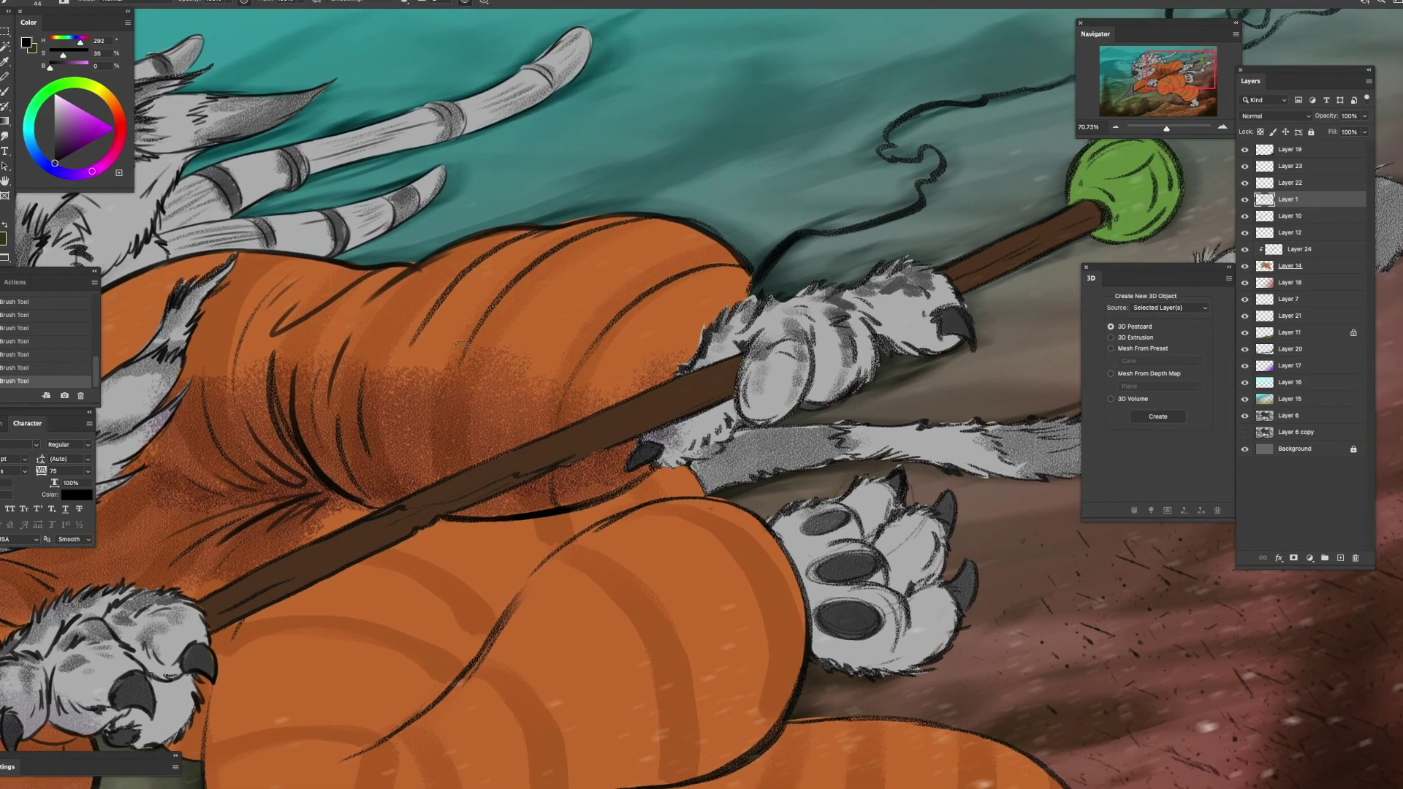
scroll(721, 355, up, 3)
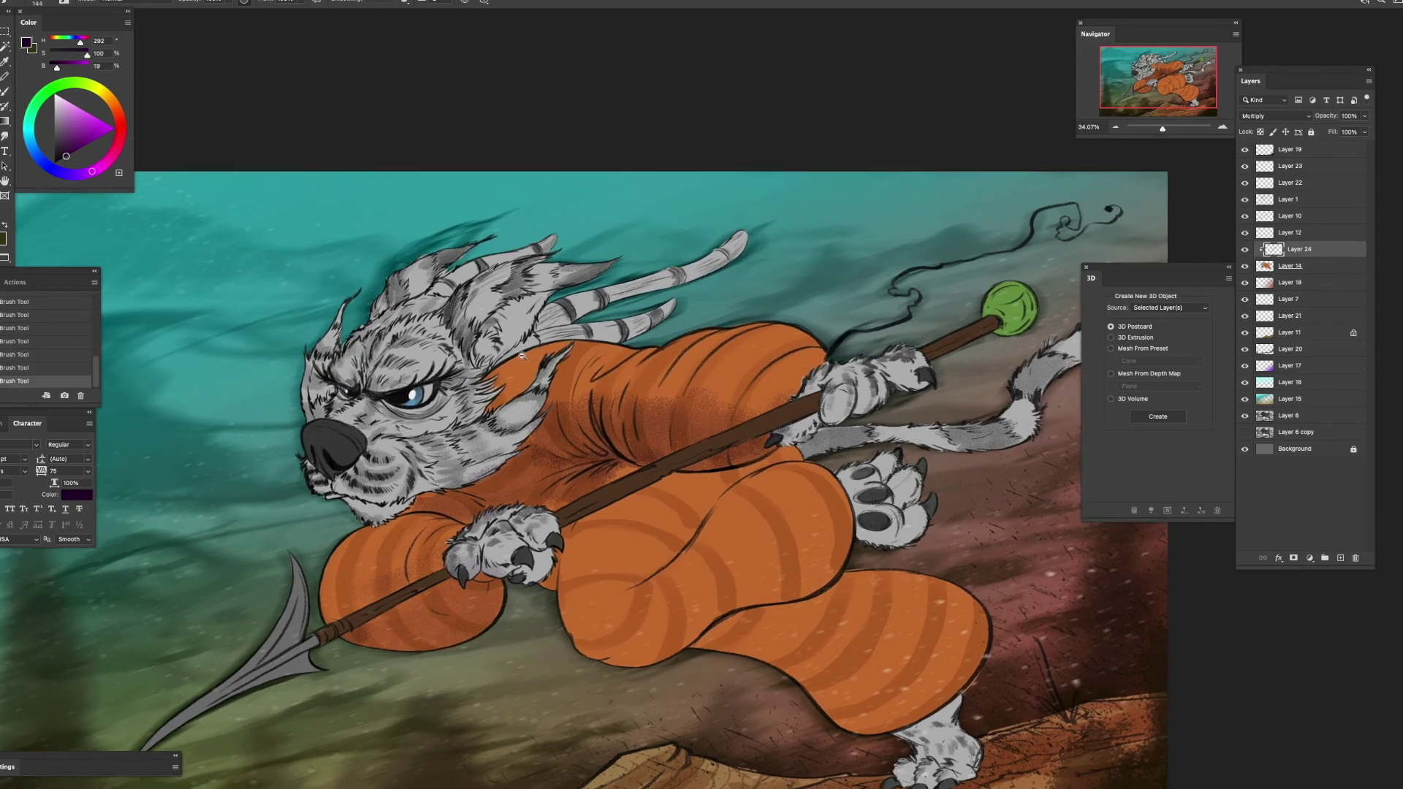
- Shade the ears, hair strands, face, paws and tail with textured dark purple strokes on Layer 24
drag(674, 315, 727, 315)
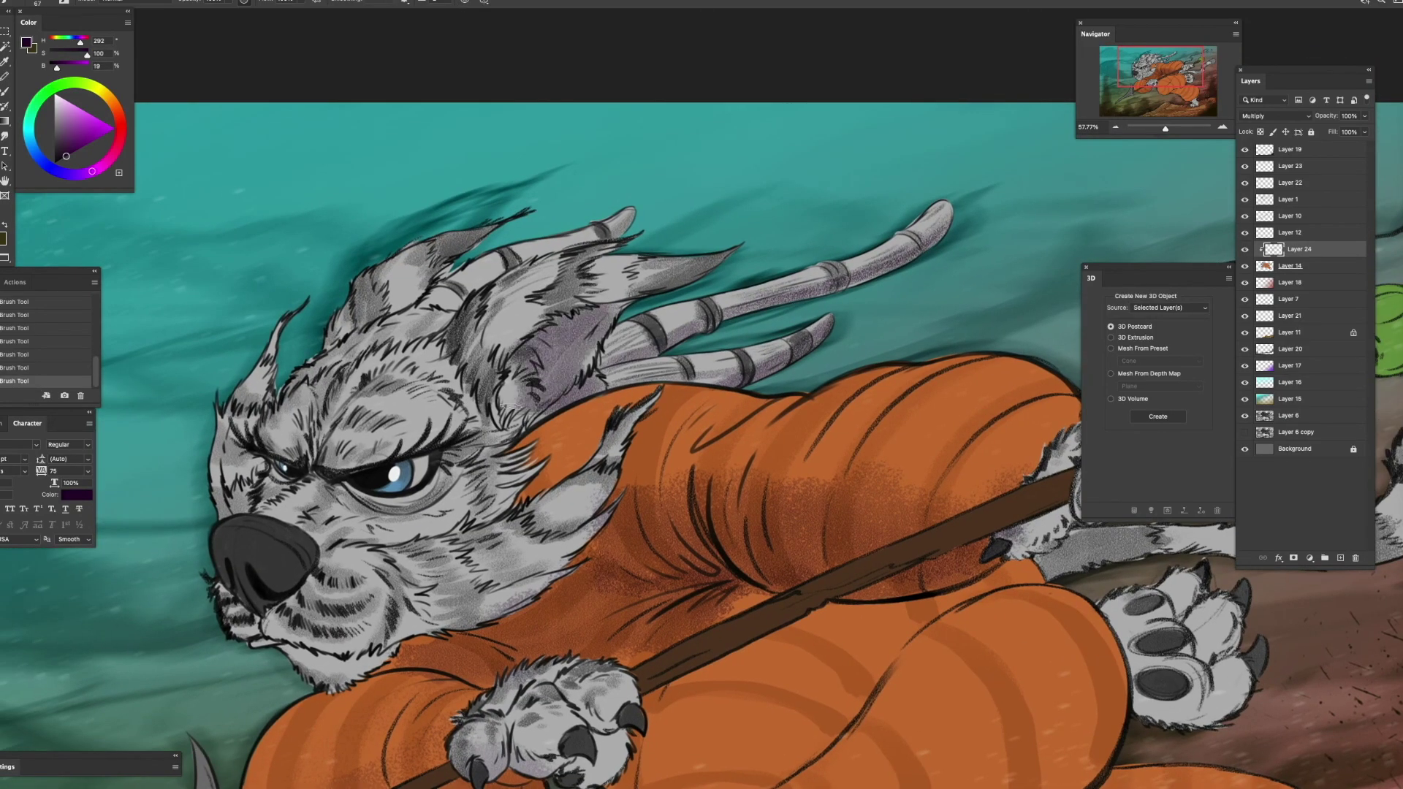
drag(512, 406, 555, 358)
drag(409, 489, 547, 428)
drag(472, 430, 580, 447)
drag(577, 383, 559, 404)
drag(399, 441, 436, 387)
drag(488, 541, 393, 533)
drag(603, 528, 438, 342)
drag(532, 420, 497, 467)
drag(914, 307, 550, 491)
drag(610, 394, 782, 311)
mouse_move(682, 466)
mouse_down()
mouse_move(648, 387)
mouse_move(539, 424)
mouse_up()
drag(826, 365, 643, 486)
drag(840, 318, 767, 365)
drag(453, 632, 687, 470)
drag(701, 471, 652, 500)
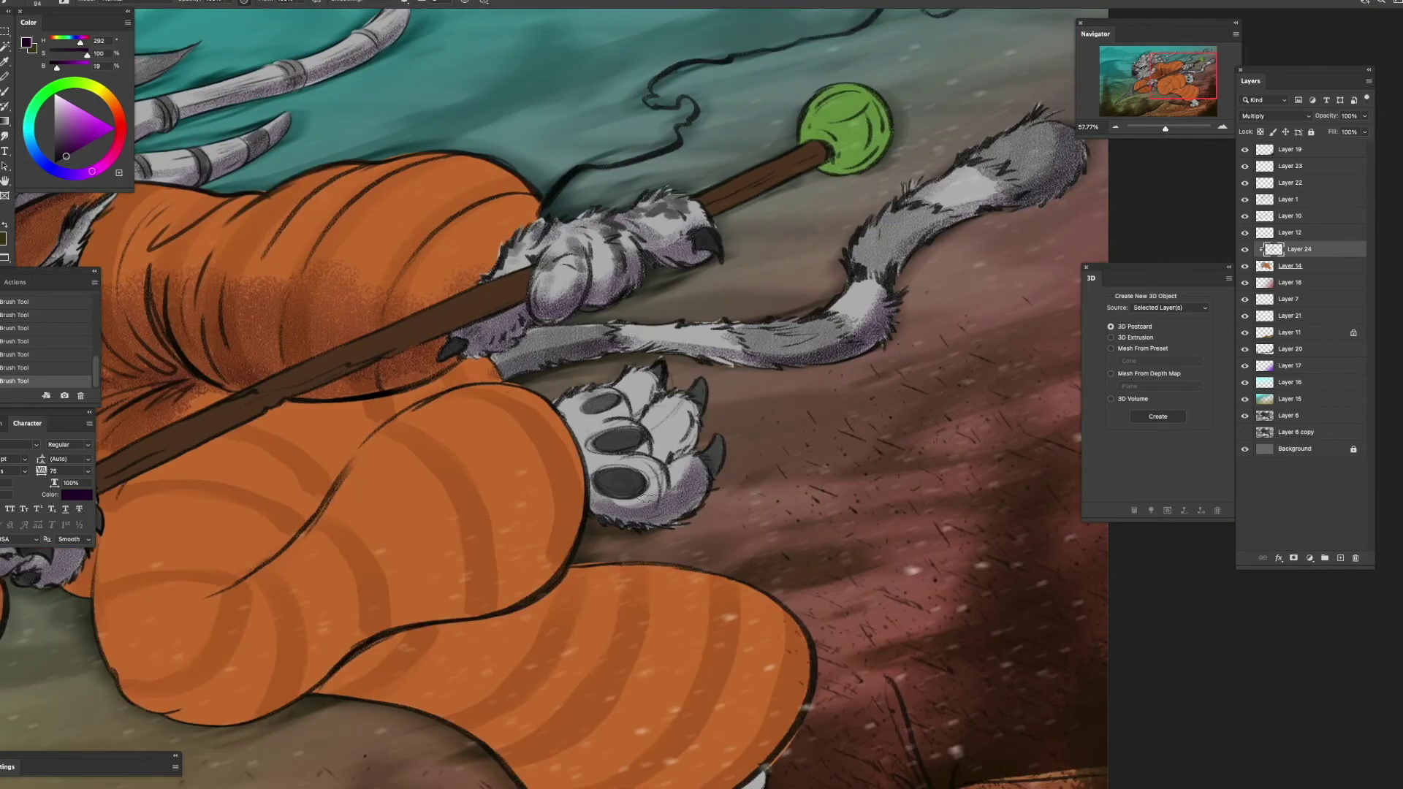
- Brush broad textured shadows over the orange trouser legs, the rear foot and the front sleeve
key(ctrl+0)
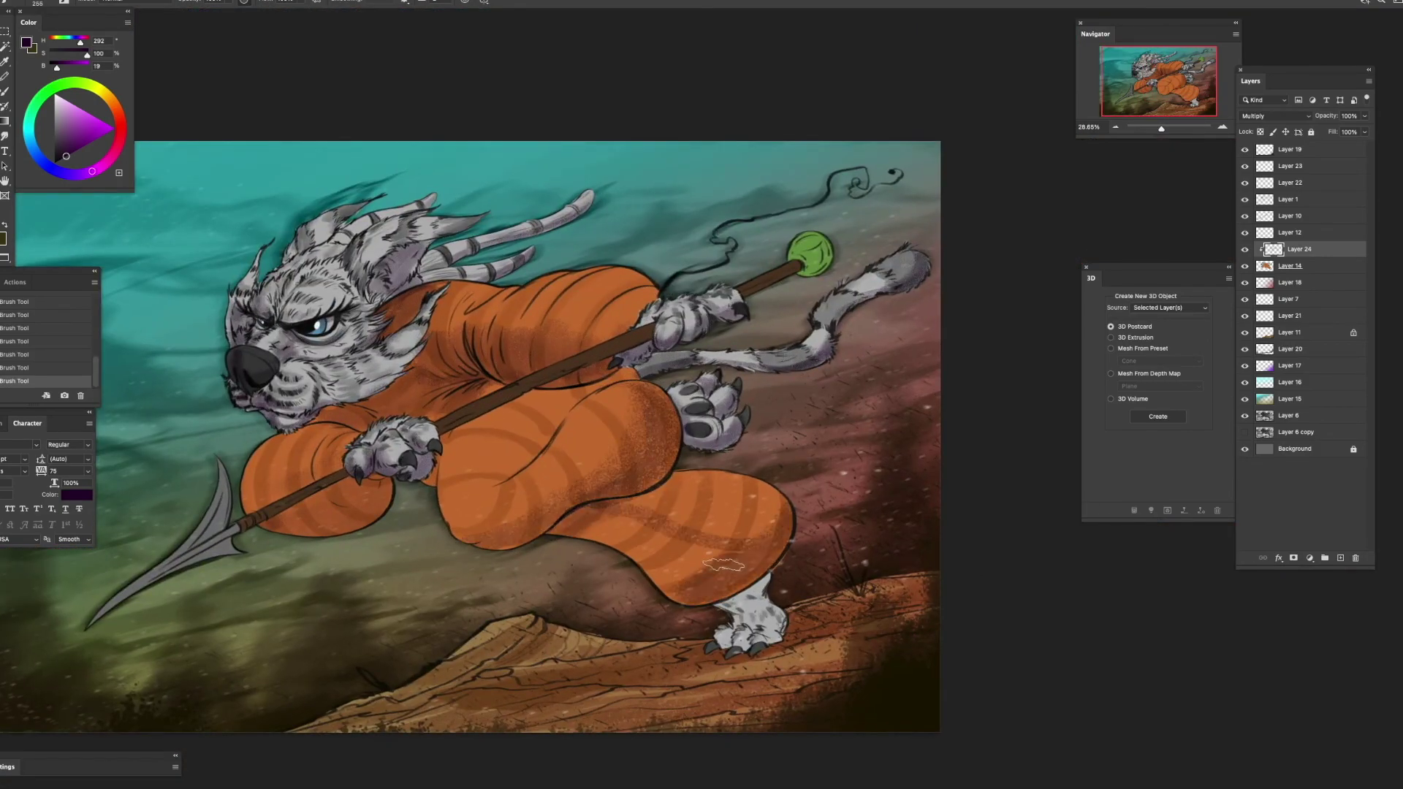
drag(764, 521, 743, 440)
drag(741, 497, 816, 586)
drag(681, 468, 720, 469)
drag(585, 515, 692, 544)
drag(256, 509, 445, 524)
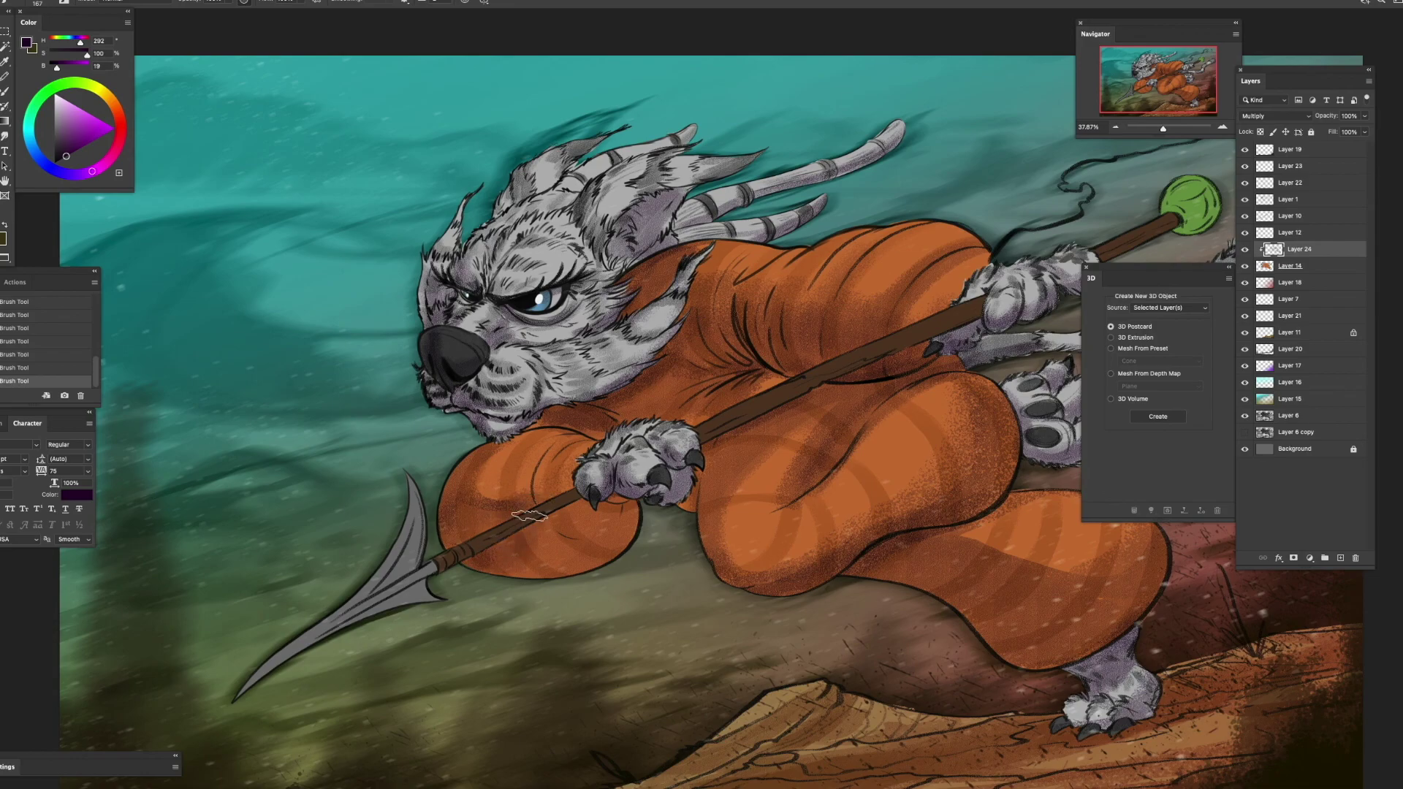
drag(680, 422, 674, 488)
drag(867, 482, 627, 373)
mouse_move(676, 460)
mouse_down()
mouse_move(775, 529)
mouse_move(658, 584)
mouse_up()
- Deepen the purple shading on the face around the brow, eyes, nose, cheeks and ears
mouse_move(292, 259)
mouse_down()
mouse_move(313, 350)
mouse_move(423, 420)
mouse_move(555, 426)
mouse_up()
drag(468, 425, 735, 304)
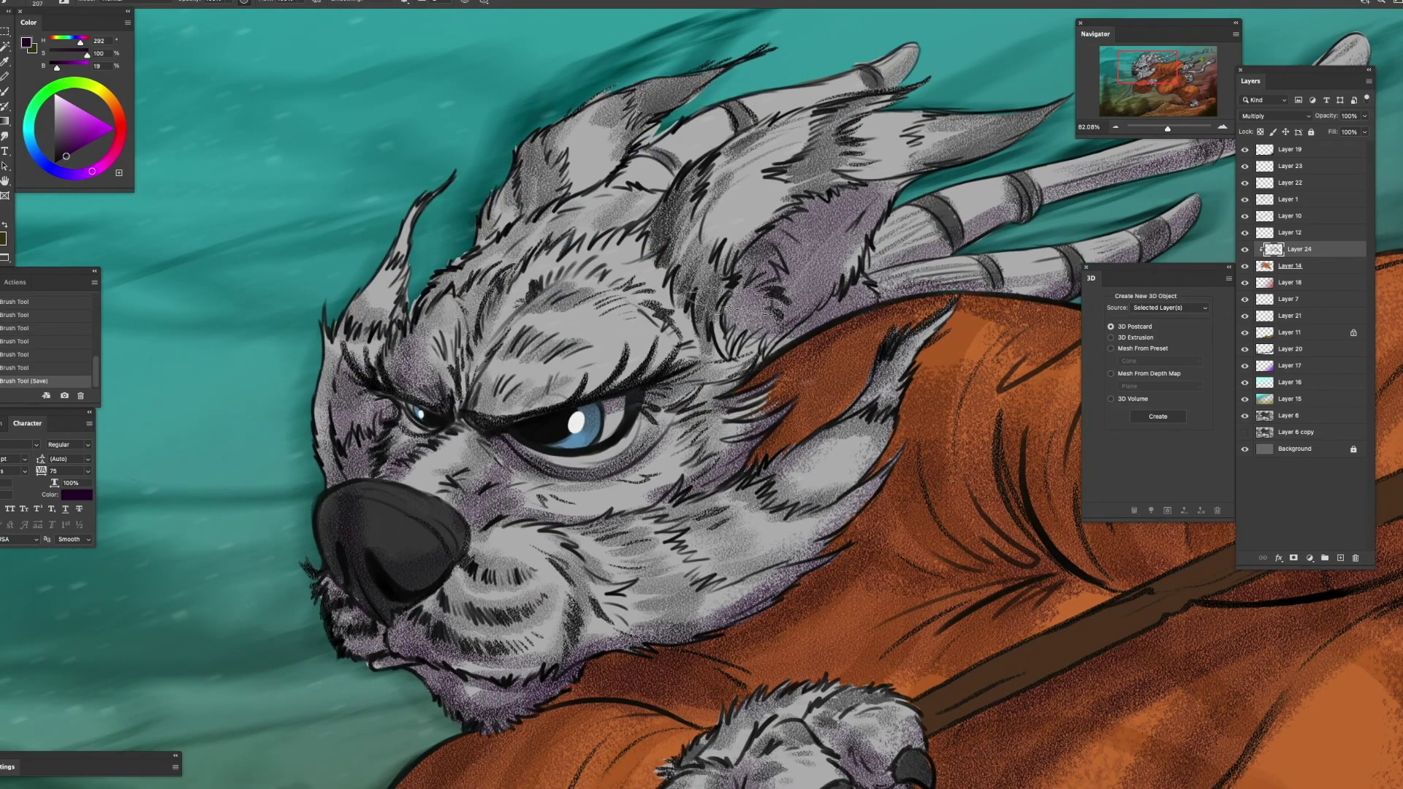
drag(499, 417, 695, 322)
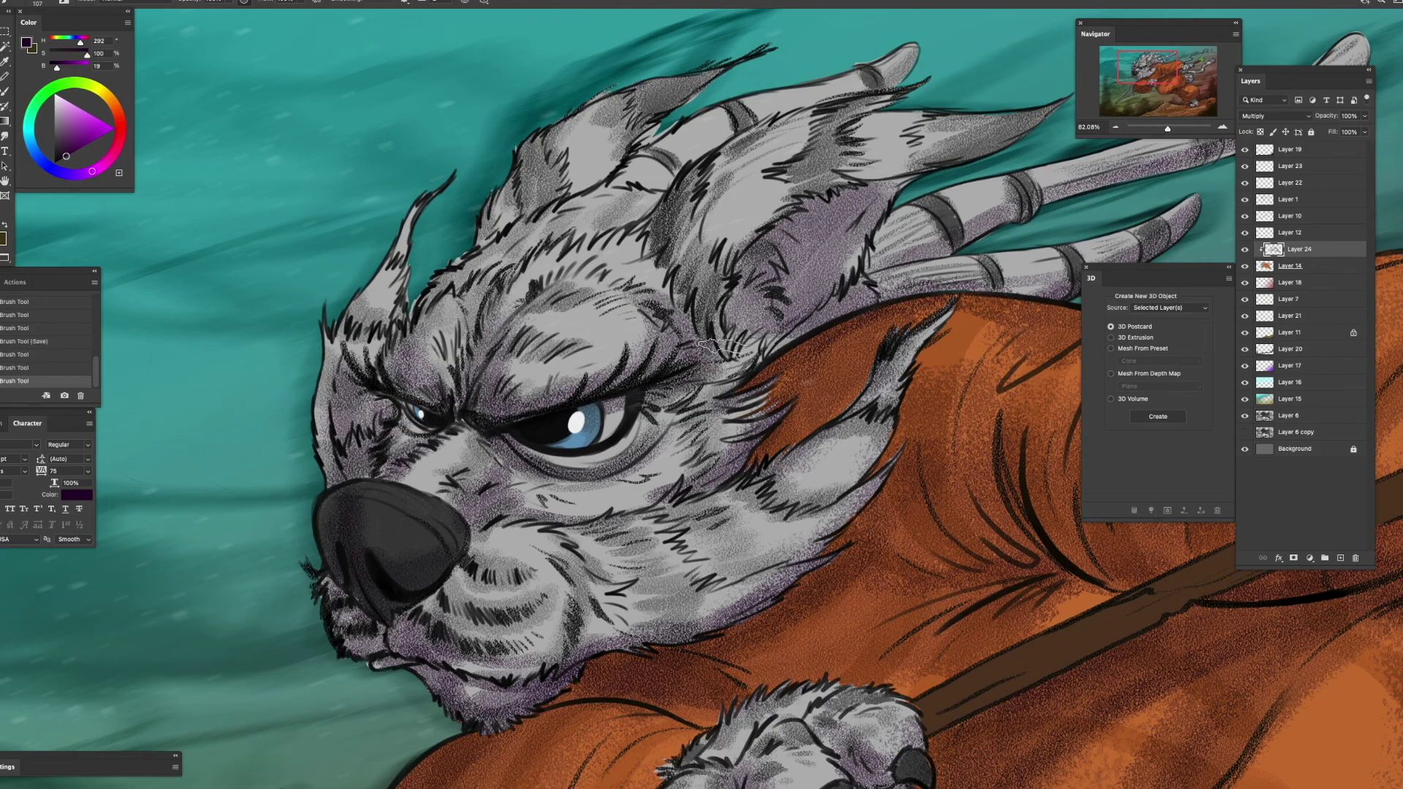
drag(680, 256, 651, 456)
mouse_move(869, 259)
mouse_down()
mouse_move(621, 380)
mouse_move(483, 416)
mouse_up()
drag(428, 537, 527, 419)
scroll(410, 501, down, 3)
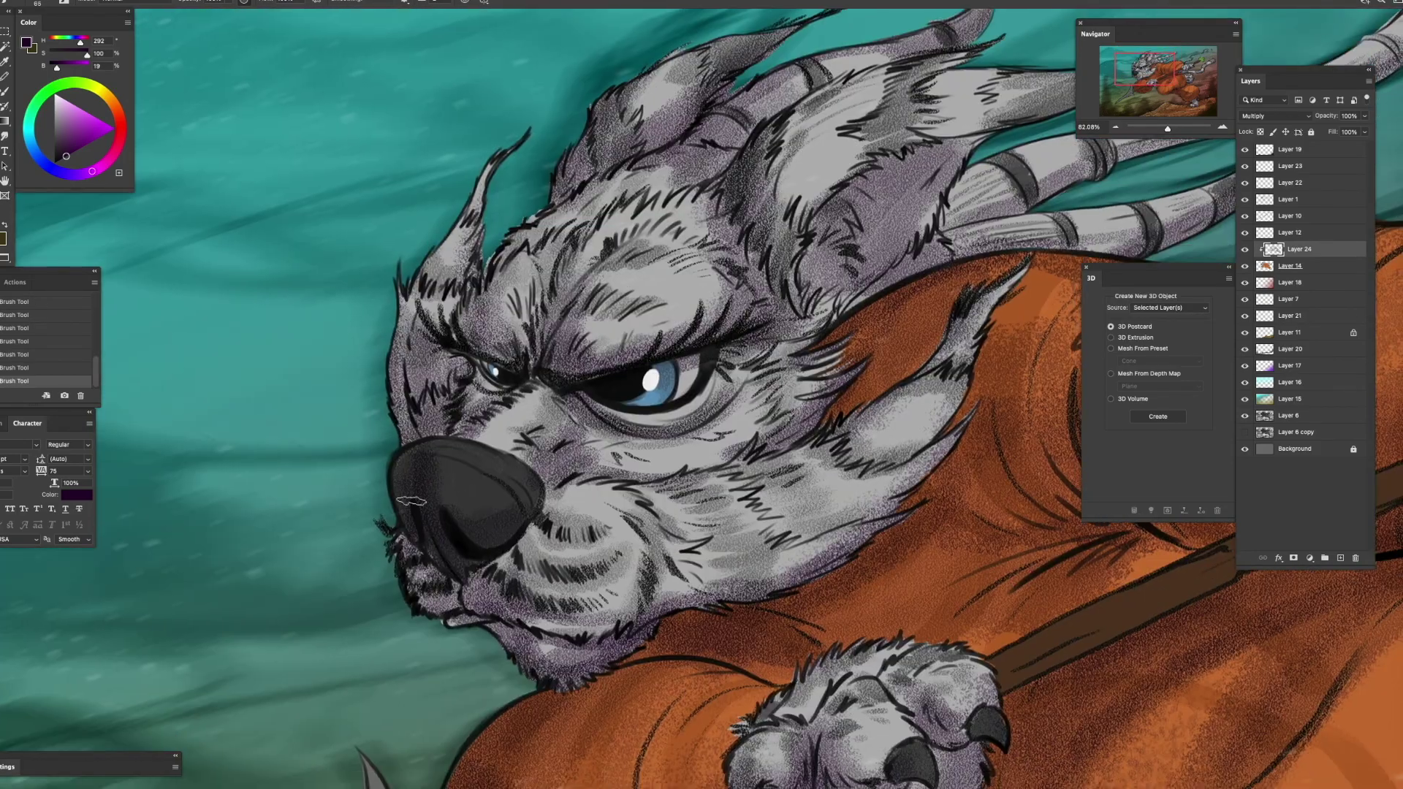
scroll(541, 483, right, 2)
scroll(541, 482, up, 1)
scroll(674, 382, down, 5)
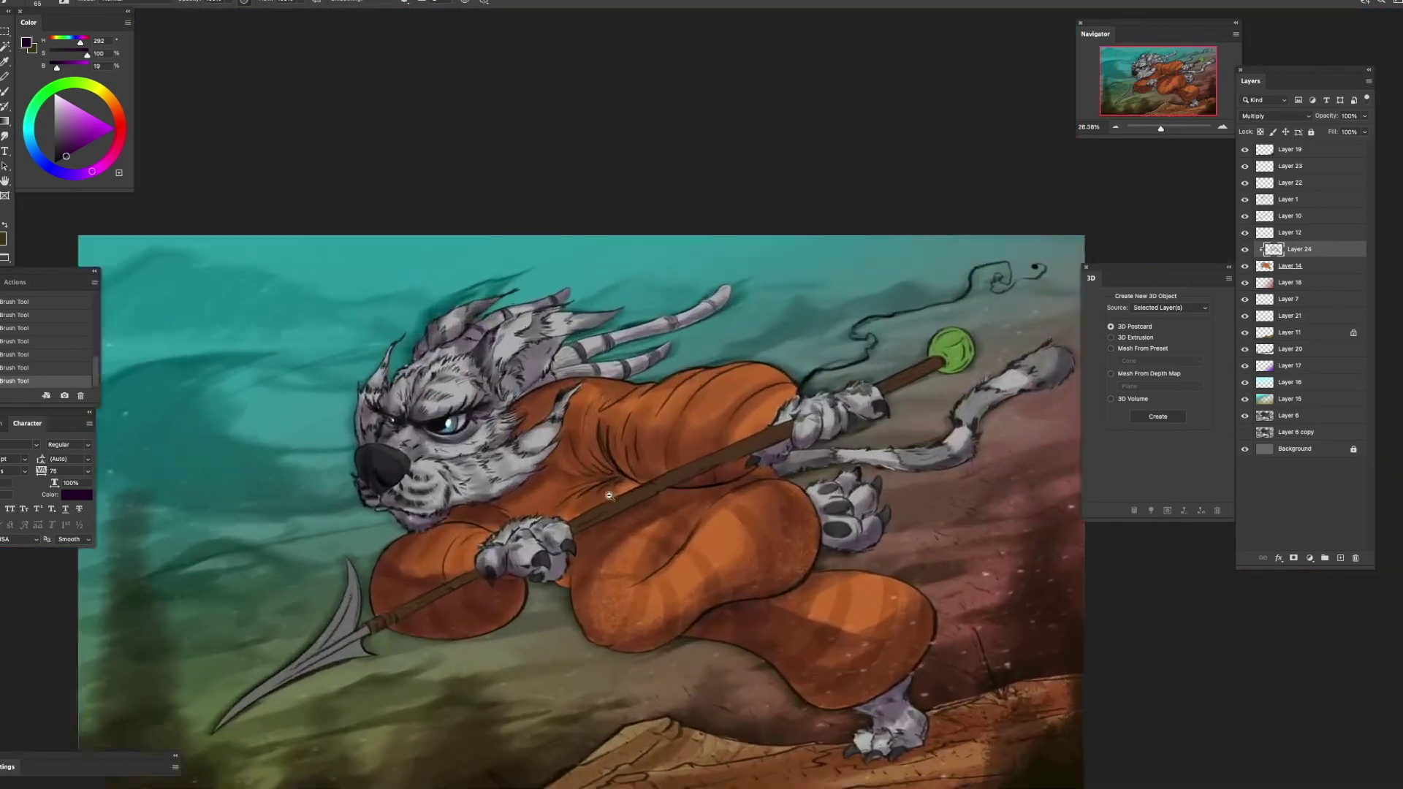
- Add a Multiply layer clipped to Layer 10 and shade the spear's blade, shaft and green end ball
scroll(674, 382, up, 4)
scroll(674, 382, right, 2)
alt+click(1308, 220)
scroll(692, 449, right, 10)
scroll(692, 449, up, 5)
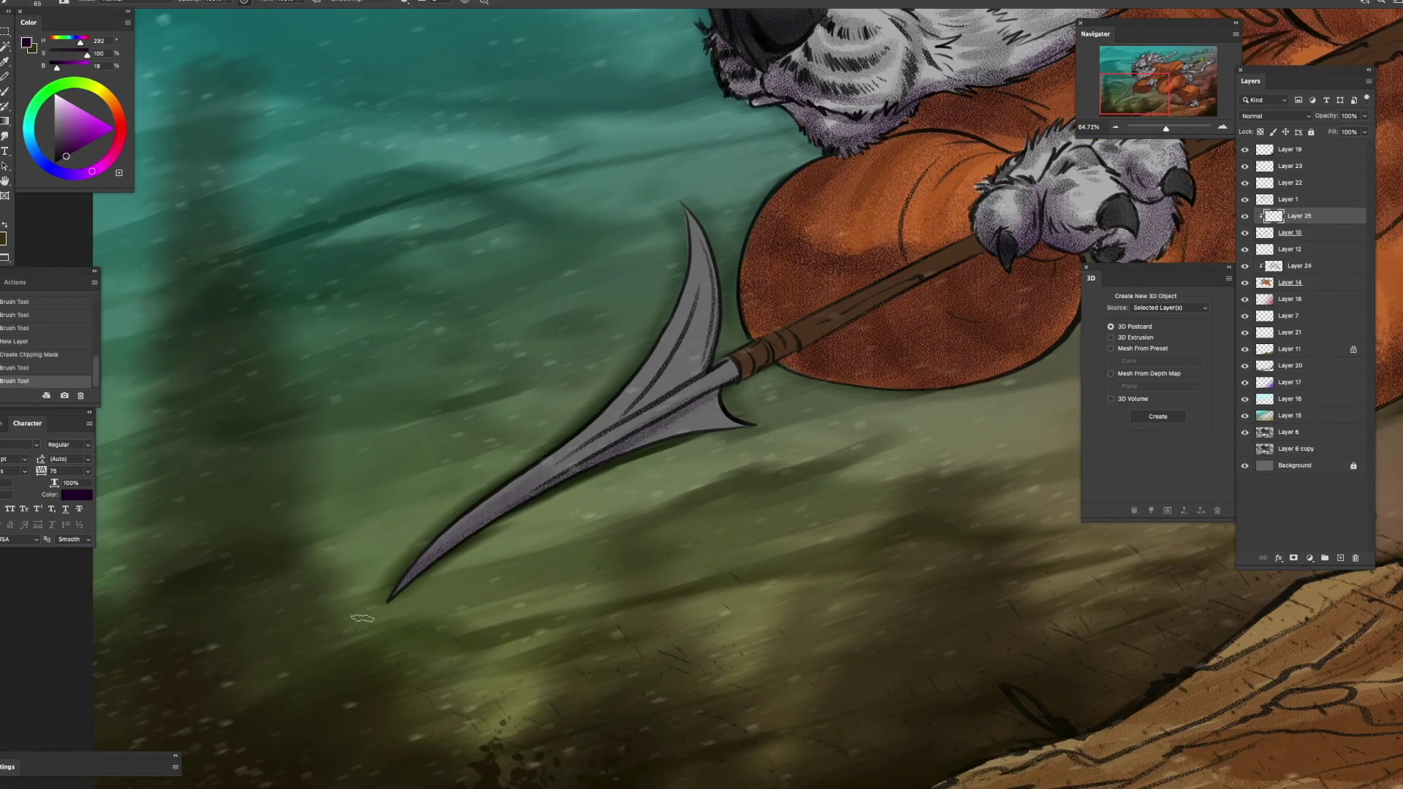
key(shift+alt+m)
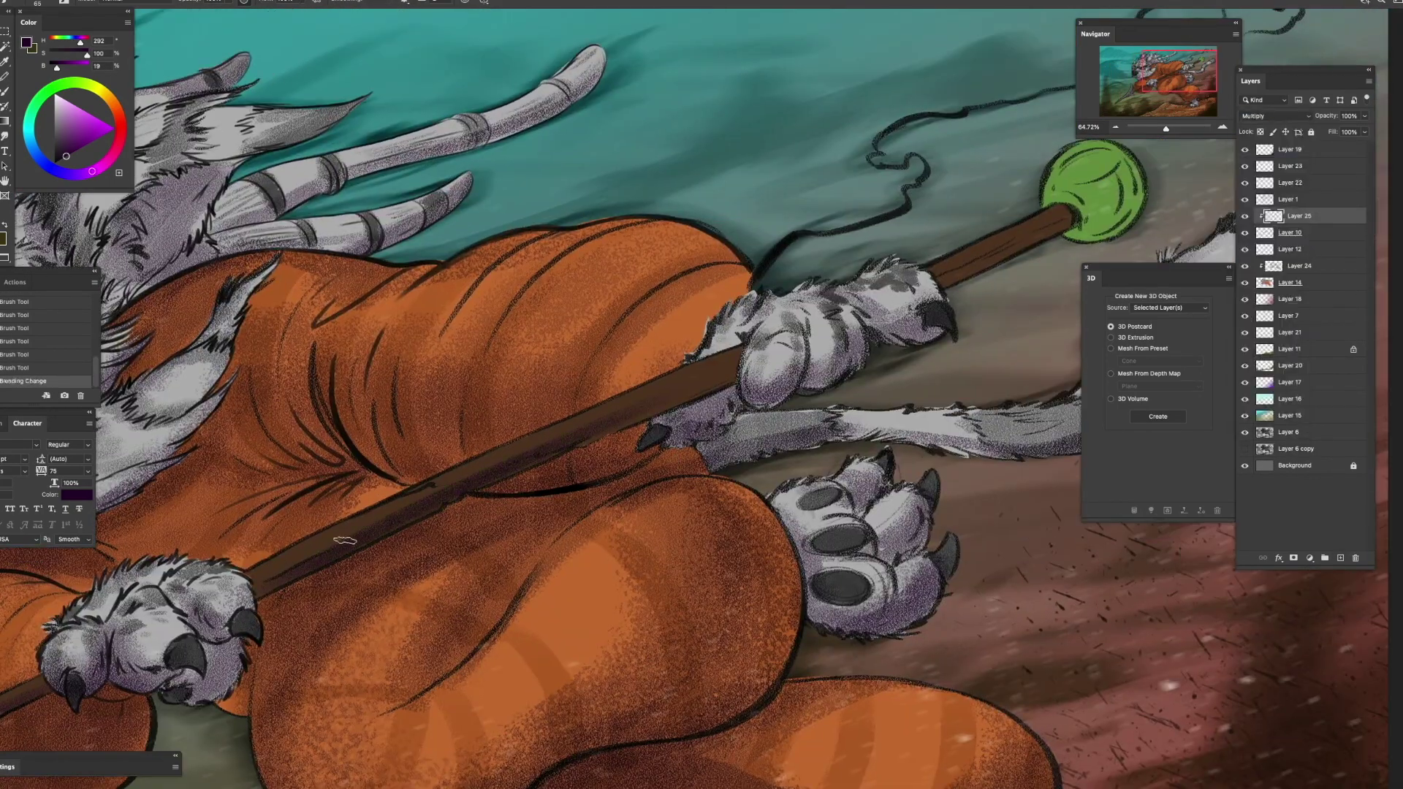
scroll(692, 448, right, 8)
scroll(692, 449, up, 3)
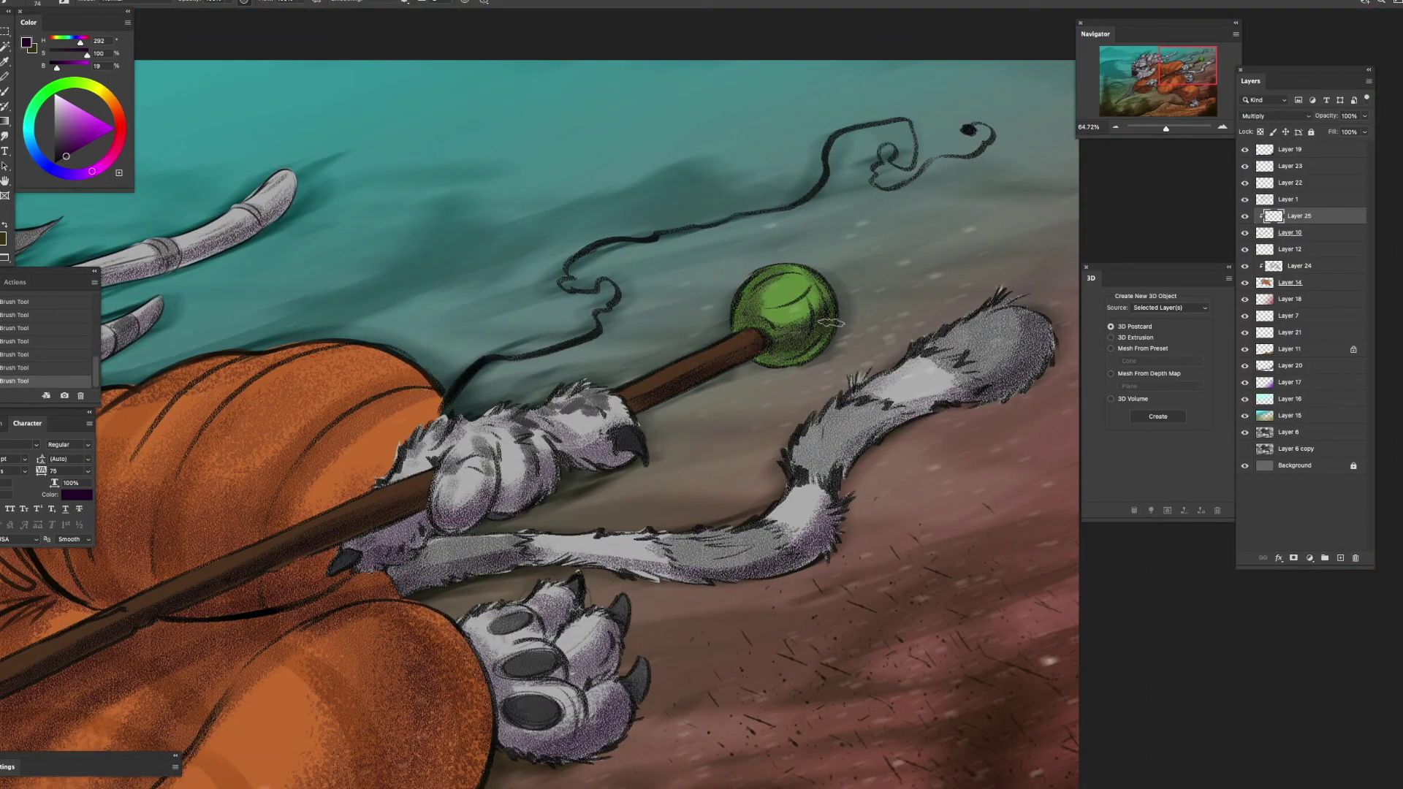
scroll(830, 321, down, 5)
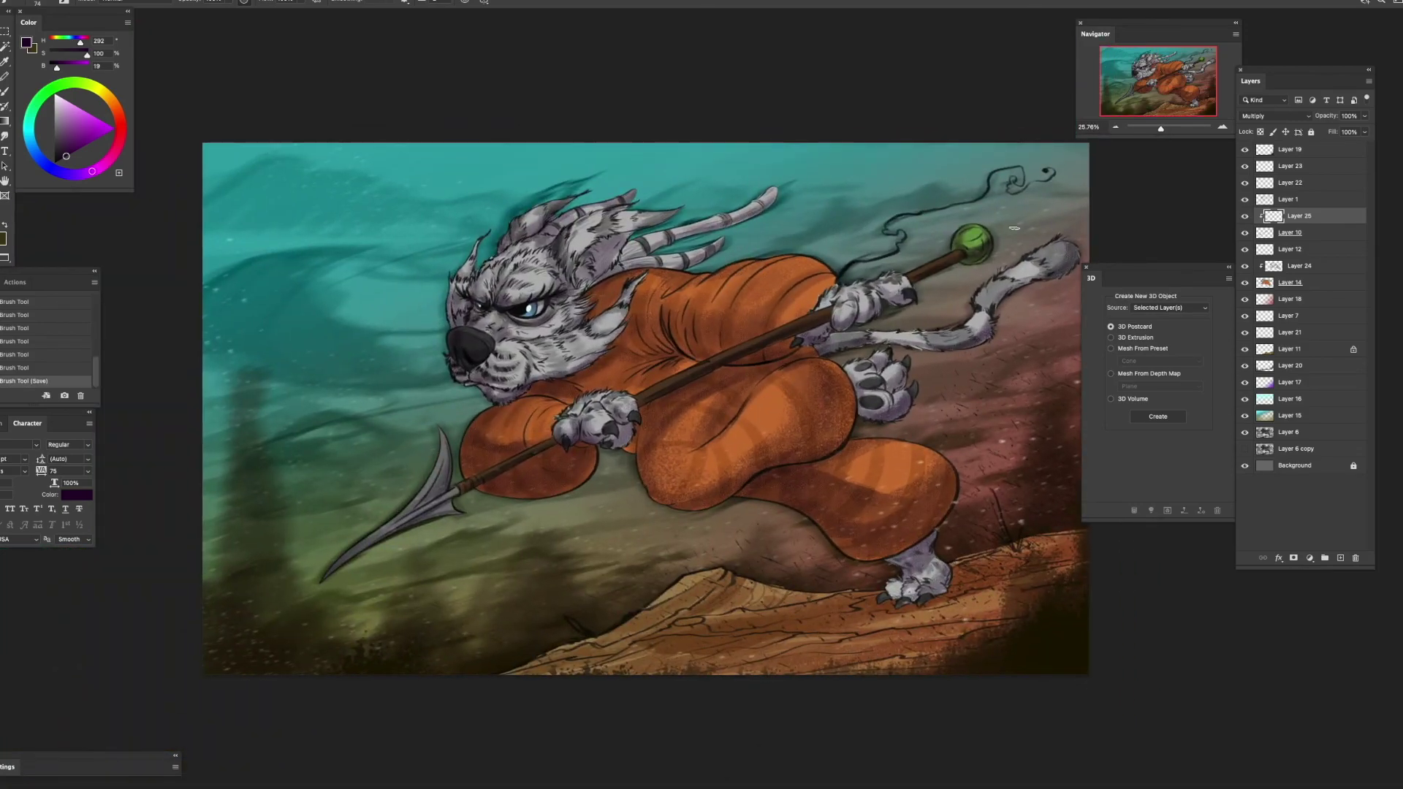
- Add a new layer at the top of the stack and browse the brush library for another brush
click(48, 3)
scroll(193, 344, up, 4)
click(192, 338)
scroll(193, 340, down, 2)
scroll(192, 339, down, 3)
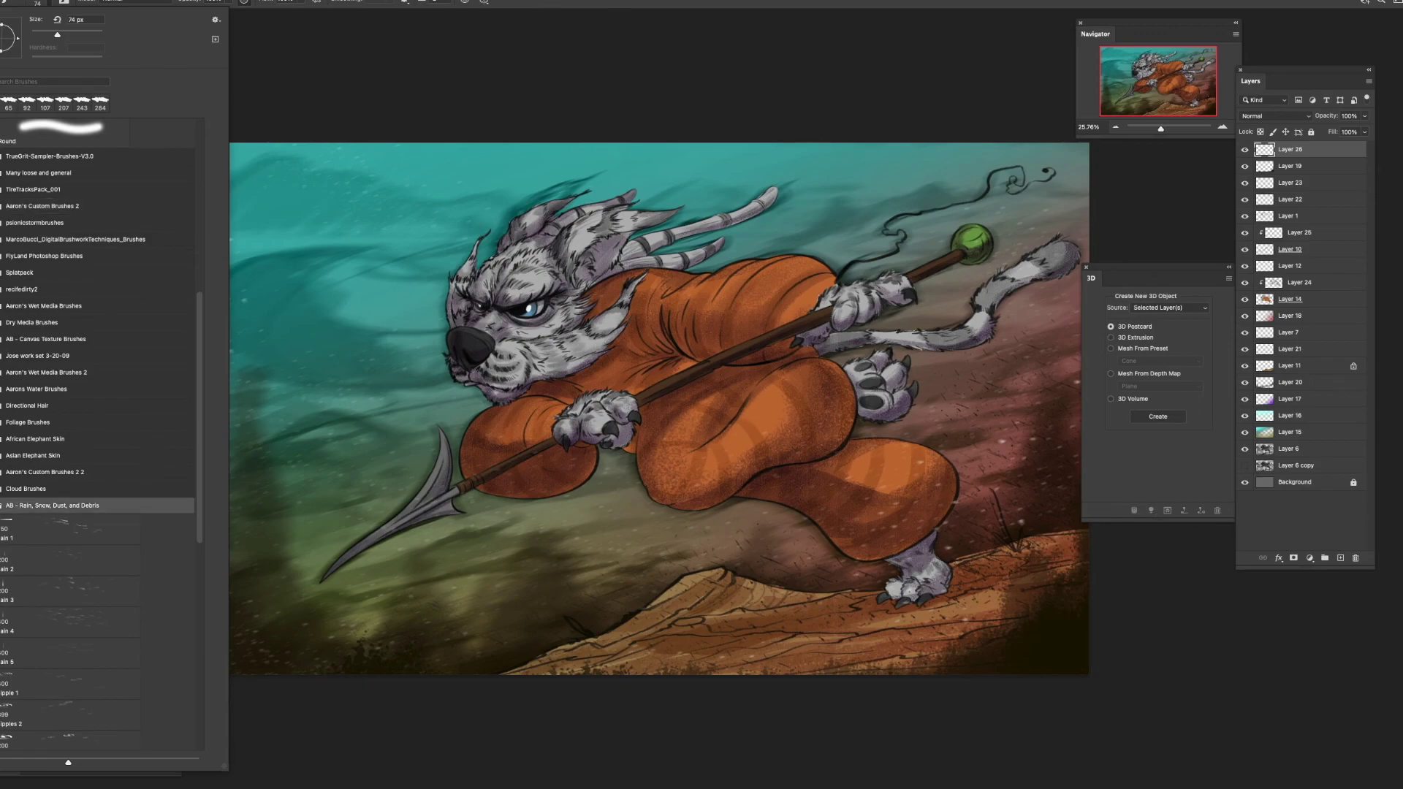
click(1, 505)
mouse_move(198, 500)
mouse_down()
mouse_move(199, 325)
mouse_move(210, 594)
mouse_move(210, 285)
mouse_up()
click(10, 394)
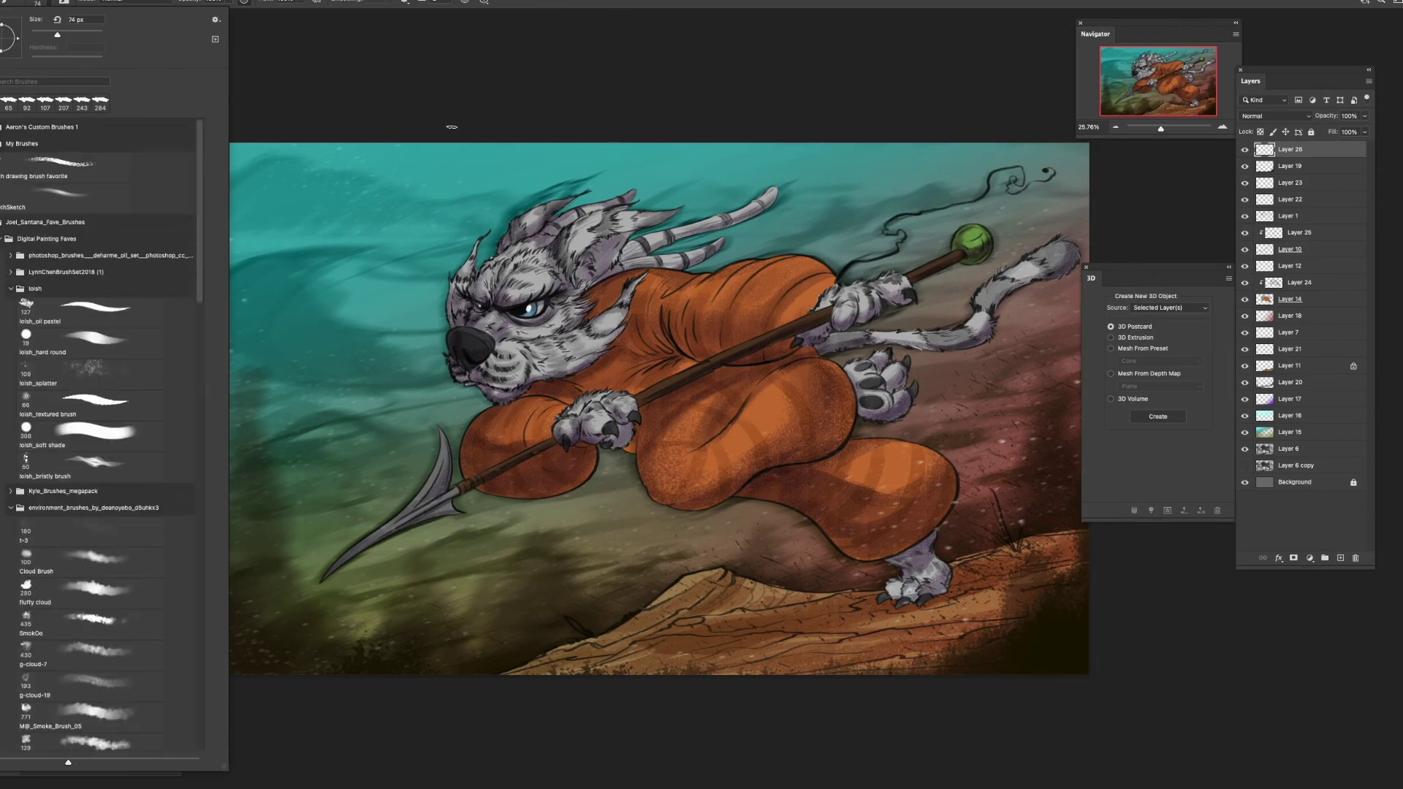
drag(452, 127, 393, 127)
key(f)
key(f)
click(1173, 2)
click(1204, 43)
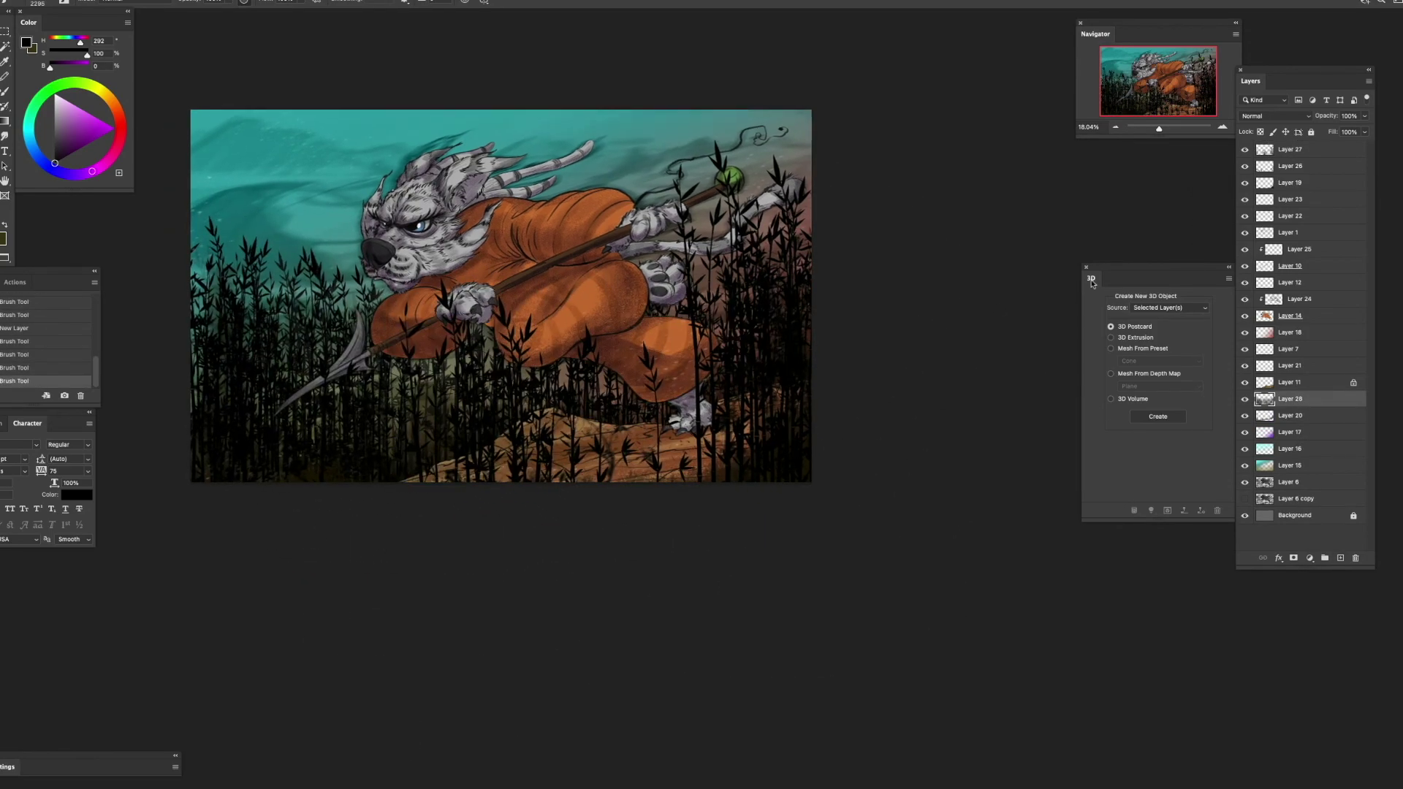
- Set the background bamboo on Layer 28 to 42% opacity and apply a Motion Blur to it
click(1365, 115)
drag(1365, 130, 1325, 132)
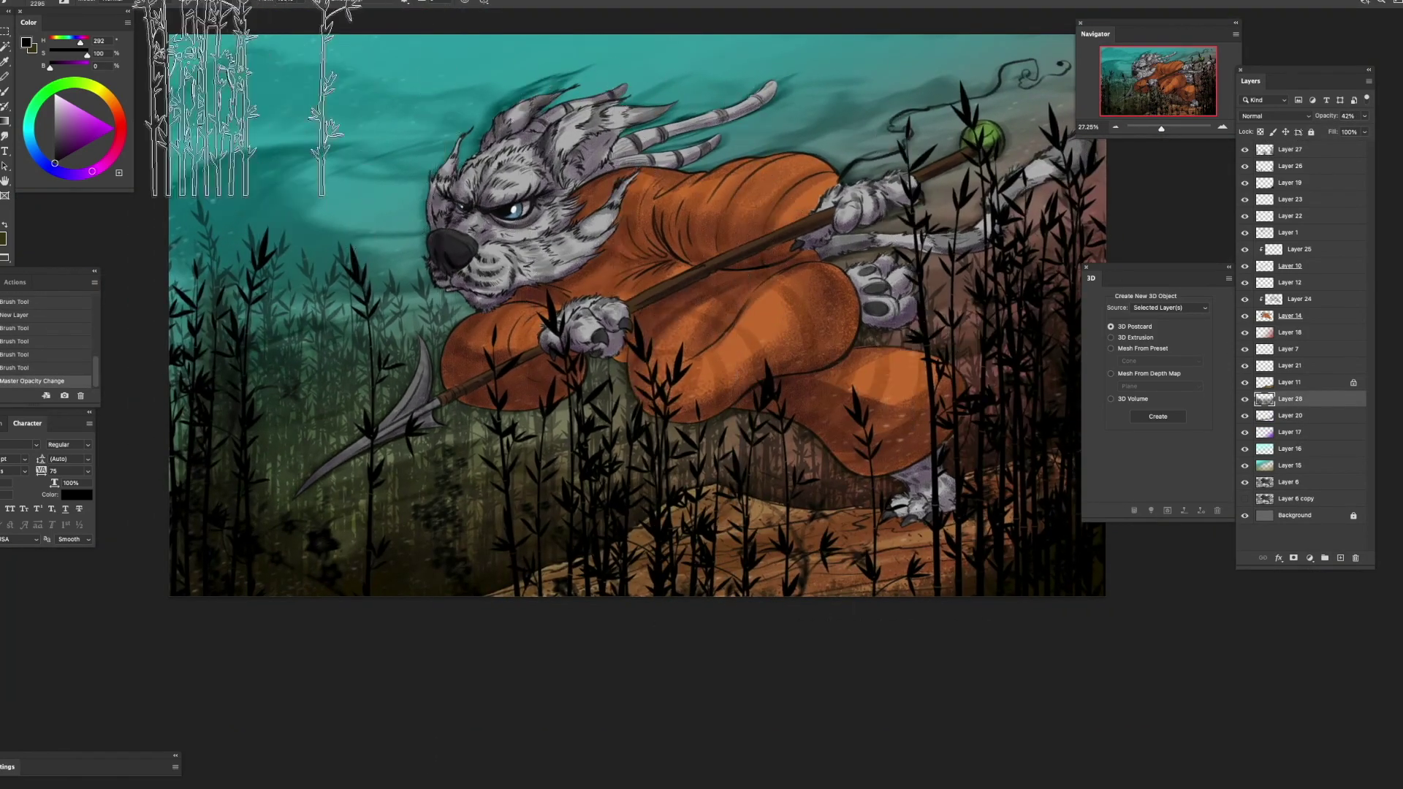
click(454, 179)
key(Return)
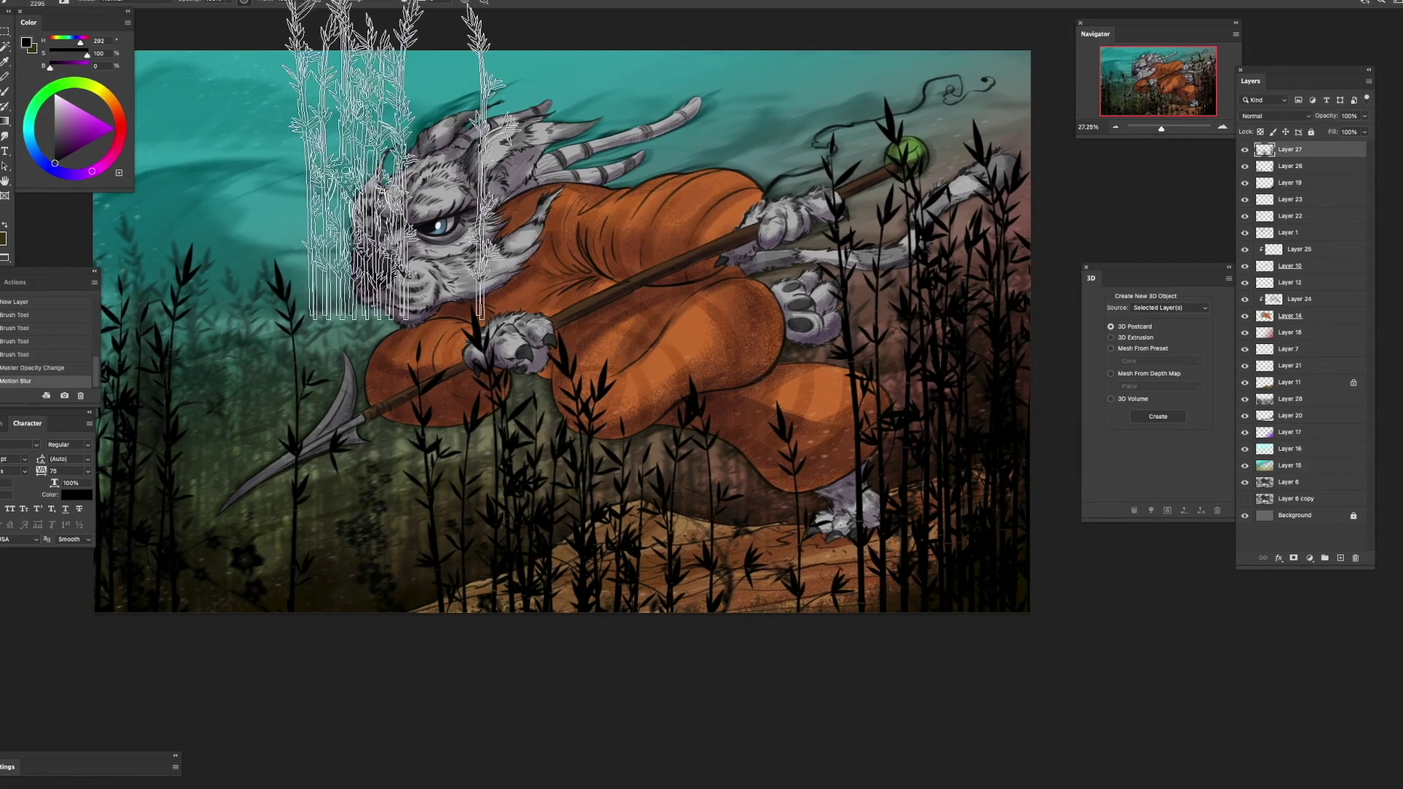
- Apply a Gaussian Blur to the foreground bamboo on Layer 27 and save the document
mouse_move(292, 133)
click(429, 170)
key(Return)
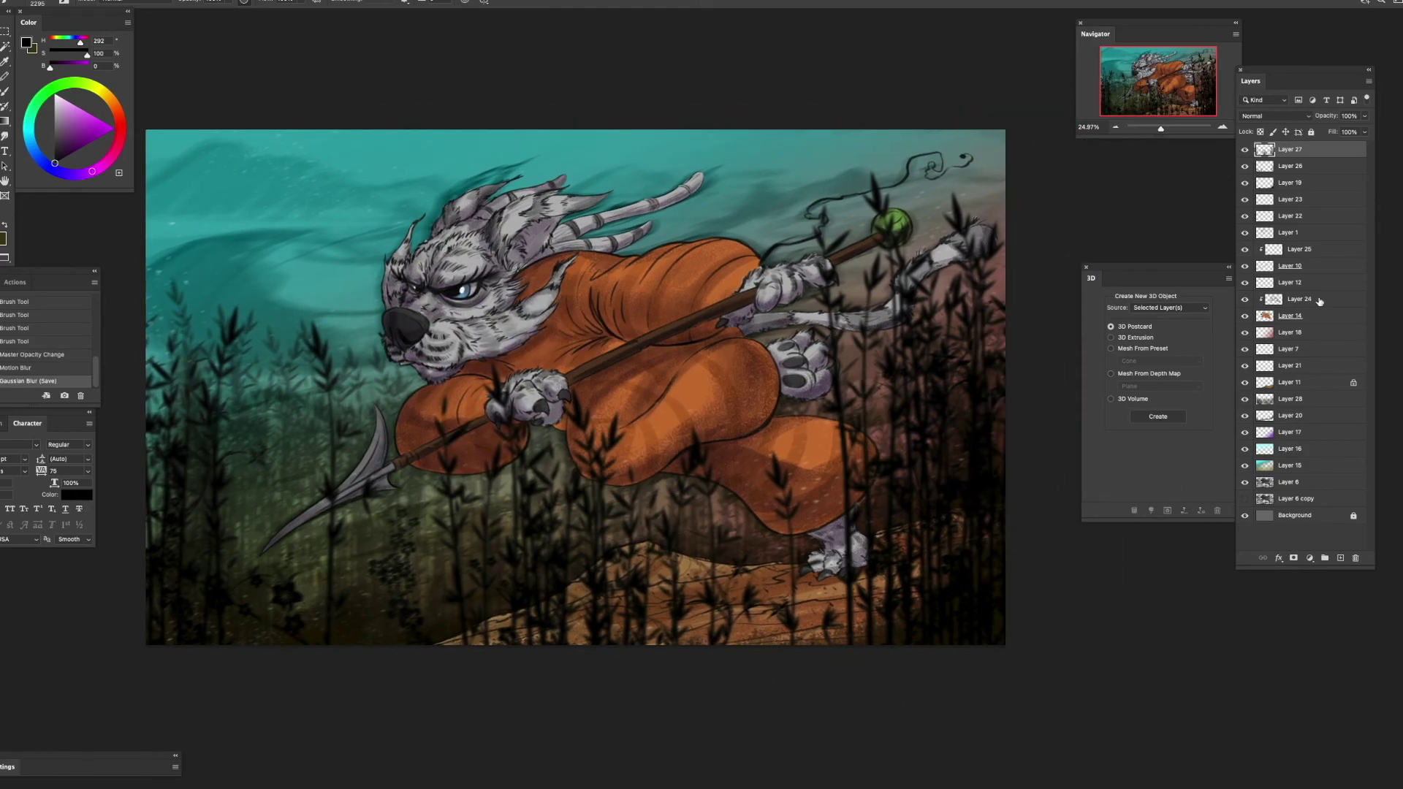
- Duplicate the Layer 24 shading beneath the original, set the copy's opacity to 59%, and close the 3D panel
drag(1308, 333, 1325, 307)
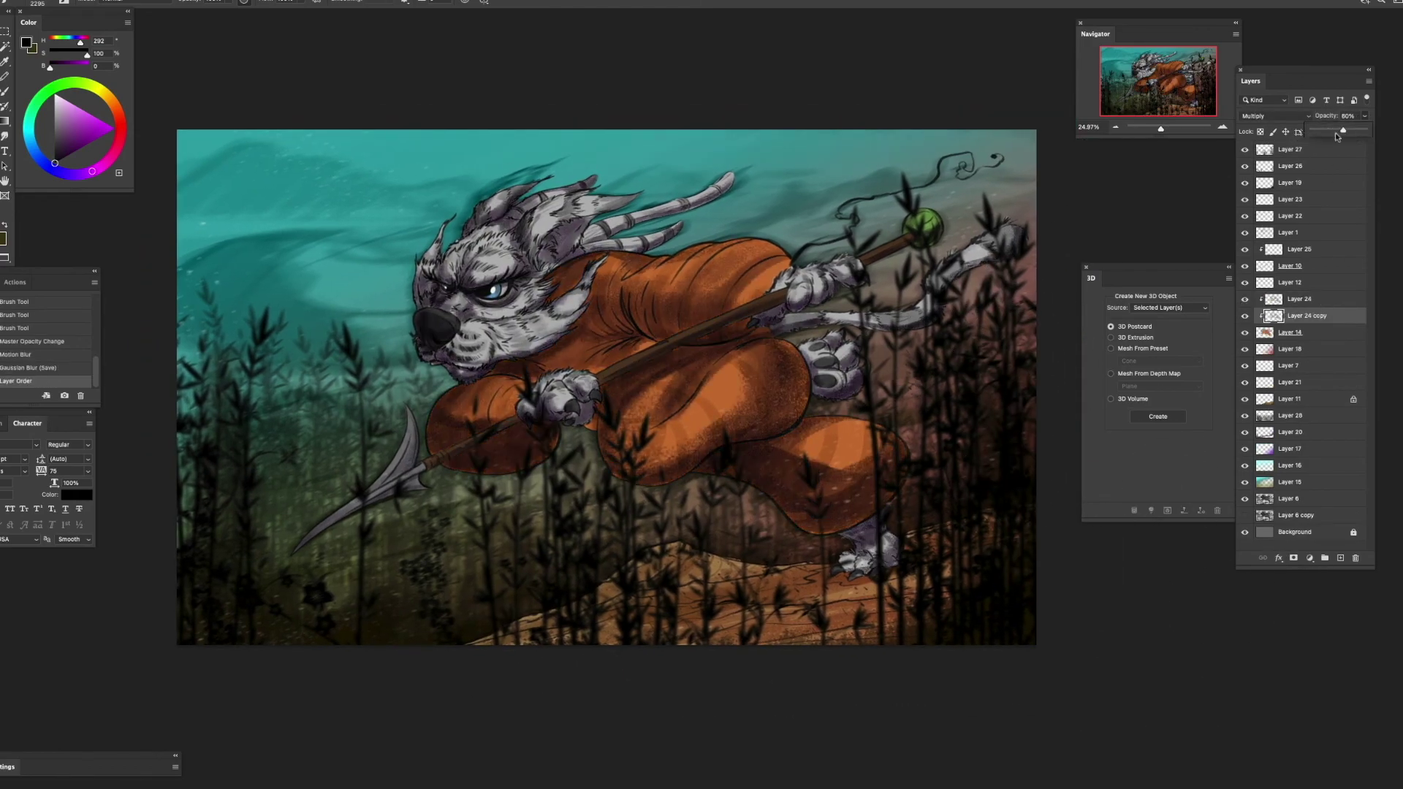
drag(1336, 137, 1339, 135)
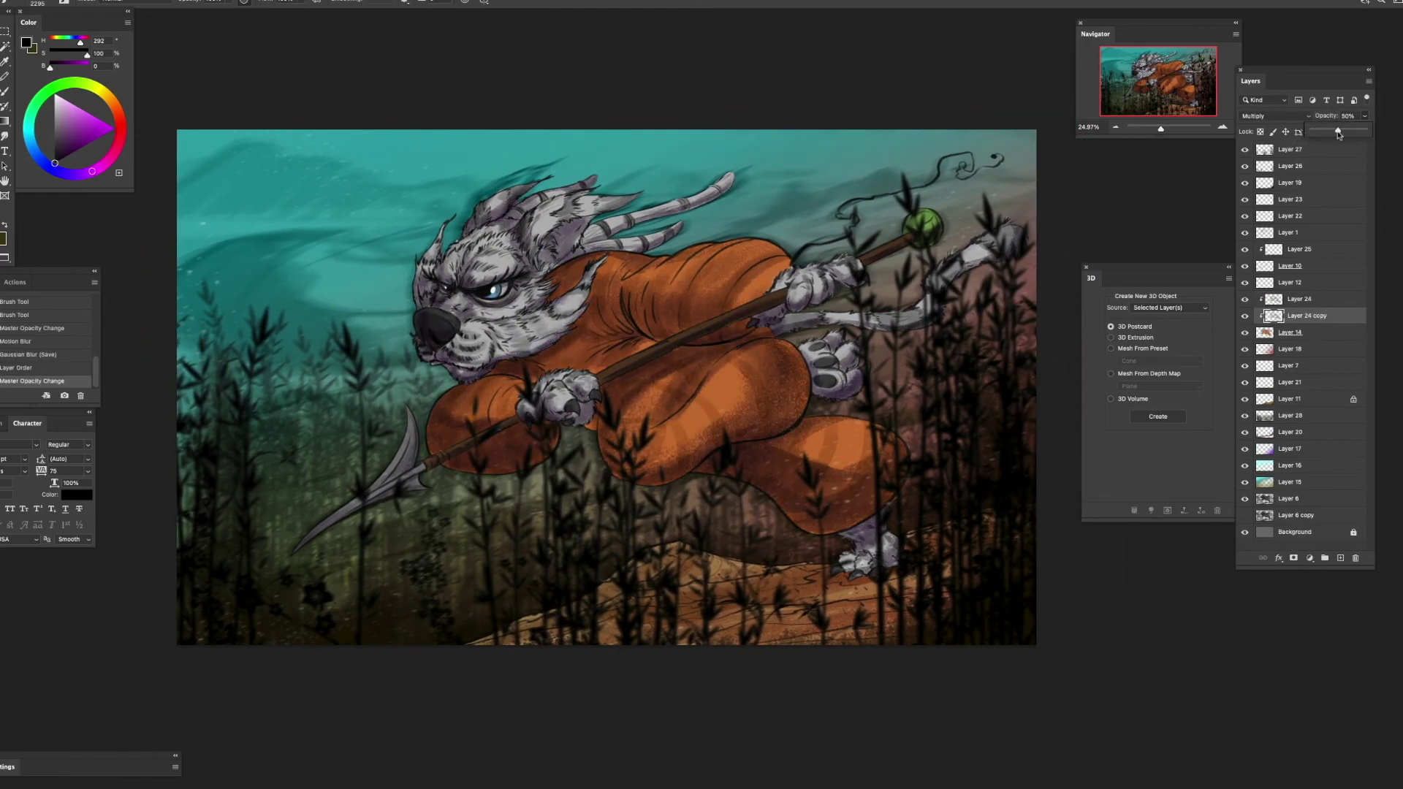
scroll(867, 485, up, 3)
click(1086, 267)
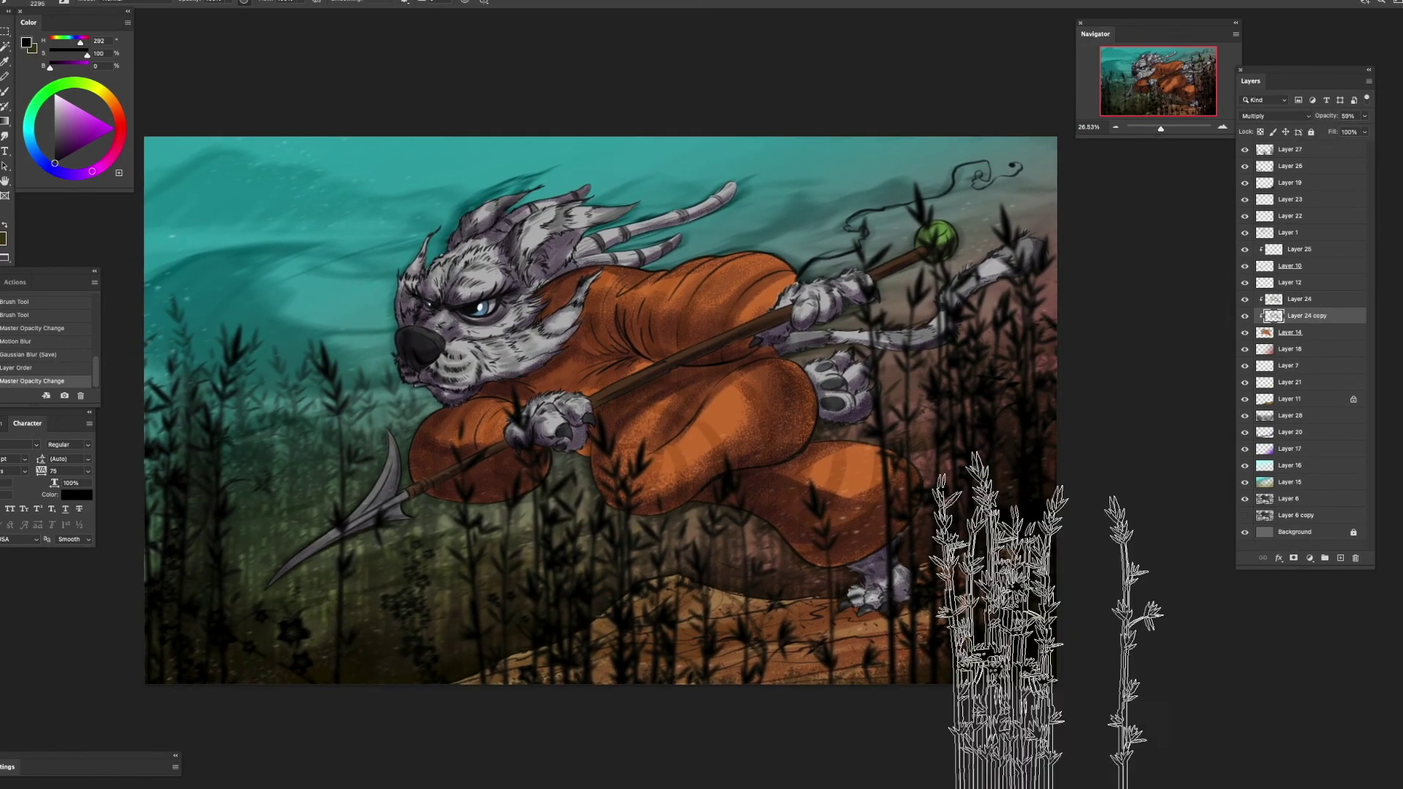
- Look through the Japanese_Foliage brush set for another foliage brush
click(39, 4)
key(period)
key(period)
key(period)
key(period)
key(period)
key(period)
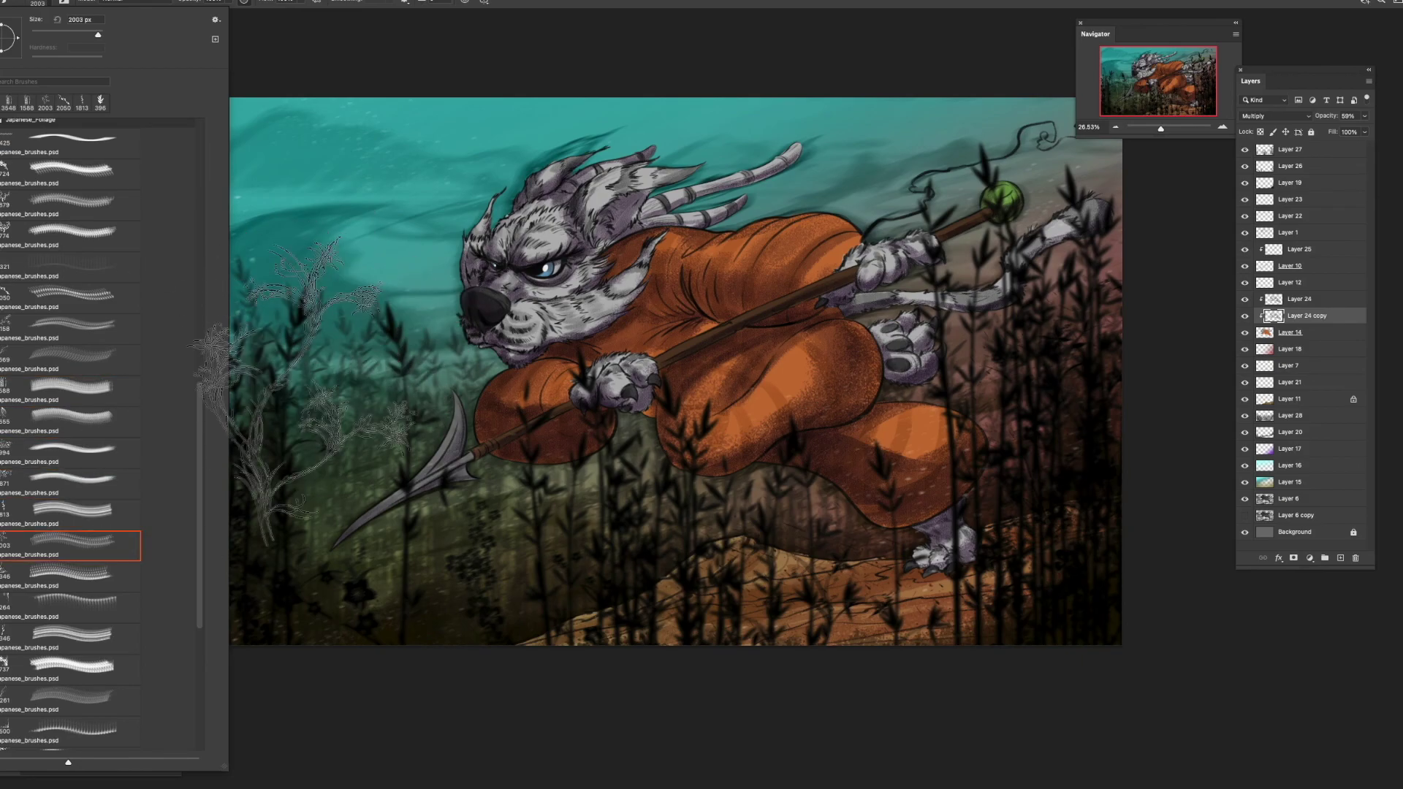
key(period)
key(period)
key(period)
key(period)
key(period)
key(period)
key(period)
key(period)
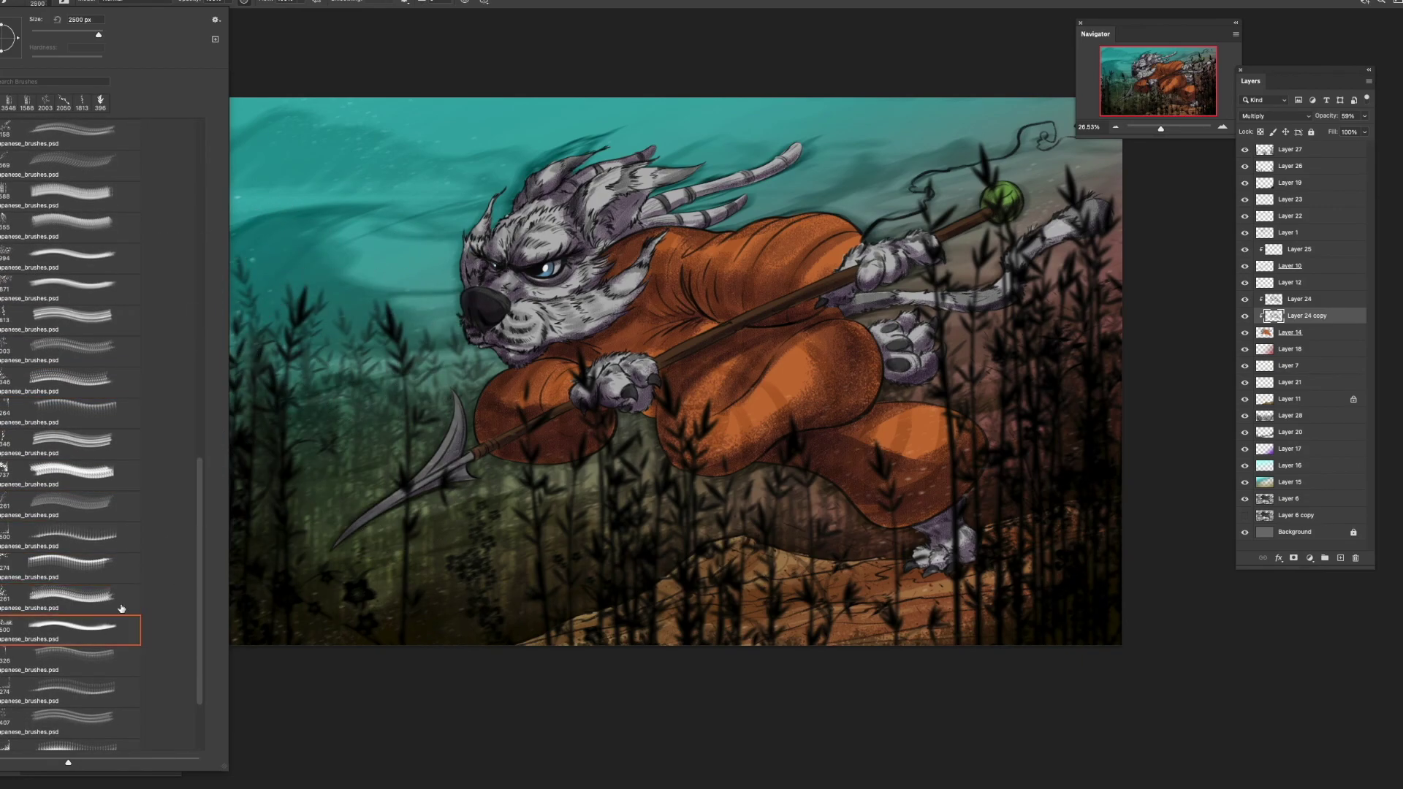
scroll(194, 559, up, 10)
click(215, 20)
click(508, 55)
mouse_move(200, 408)
mouse_down()
mouse_move(182, 687)
mouse_move(192, 467)
mouse_up()
click(109, 395)
key(comma)
key(period)
key(period)
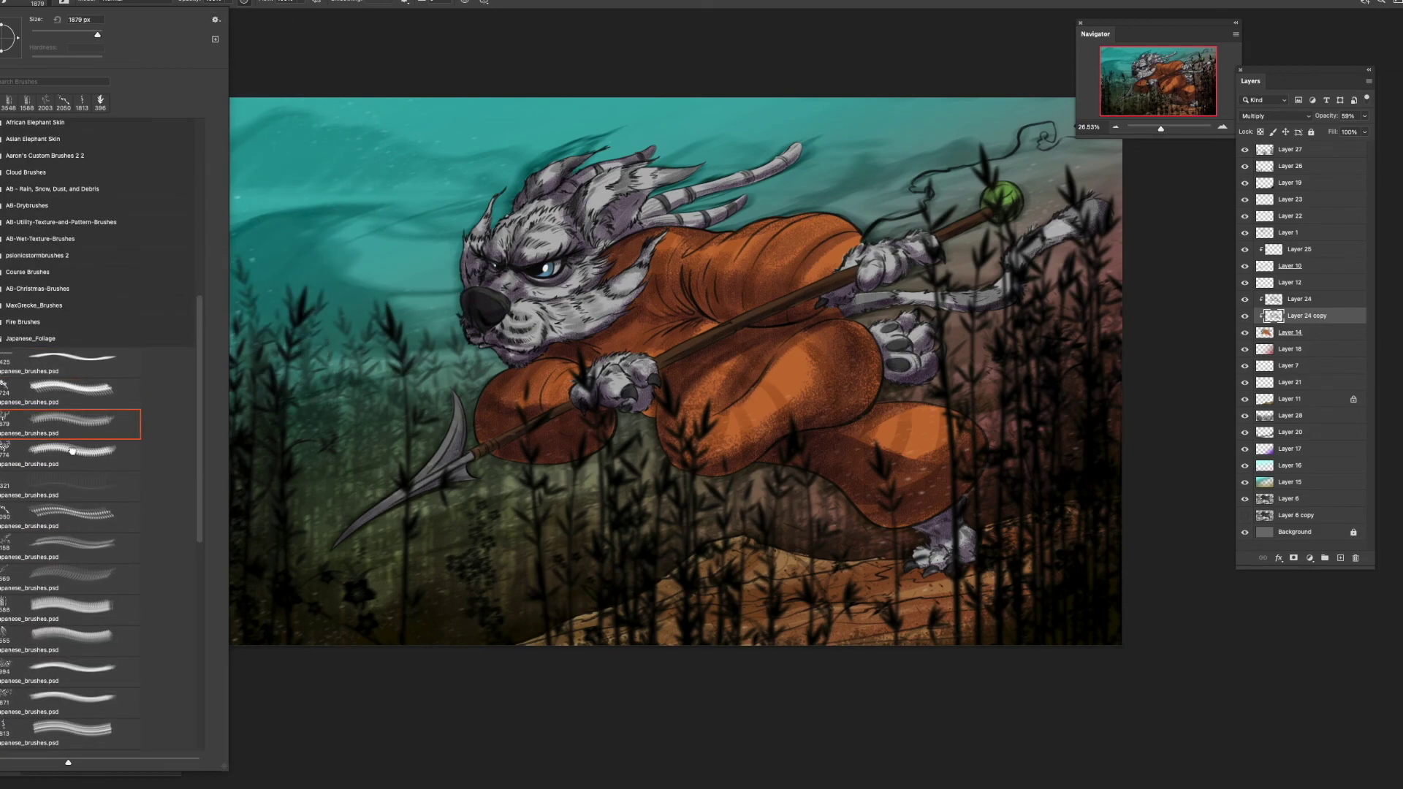
key(period)
click(758, 51)
scroll(797, 344, down, 3)
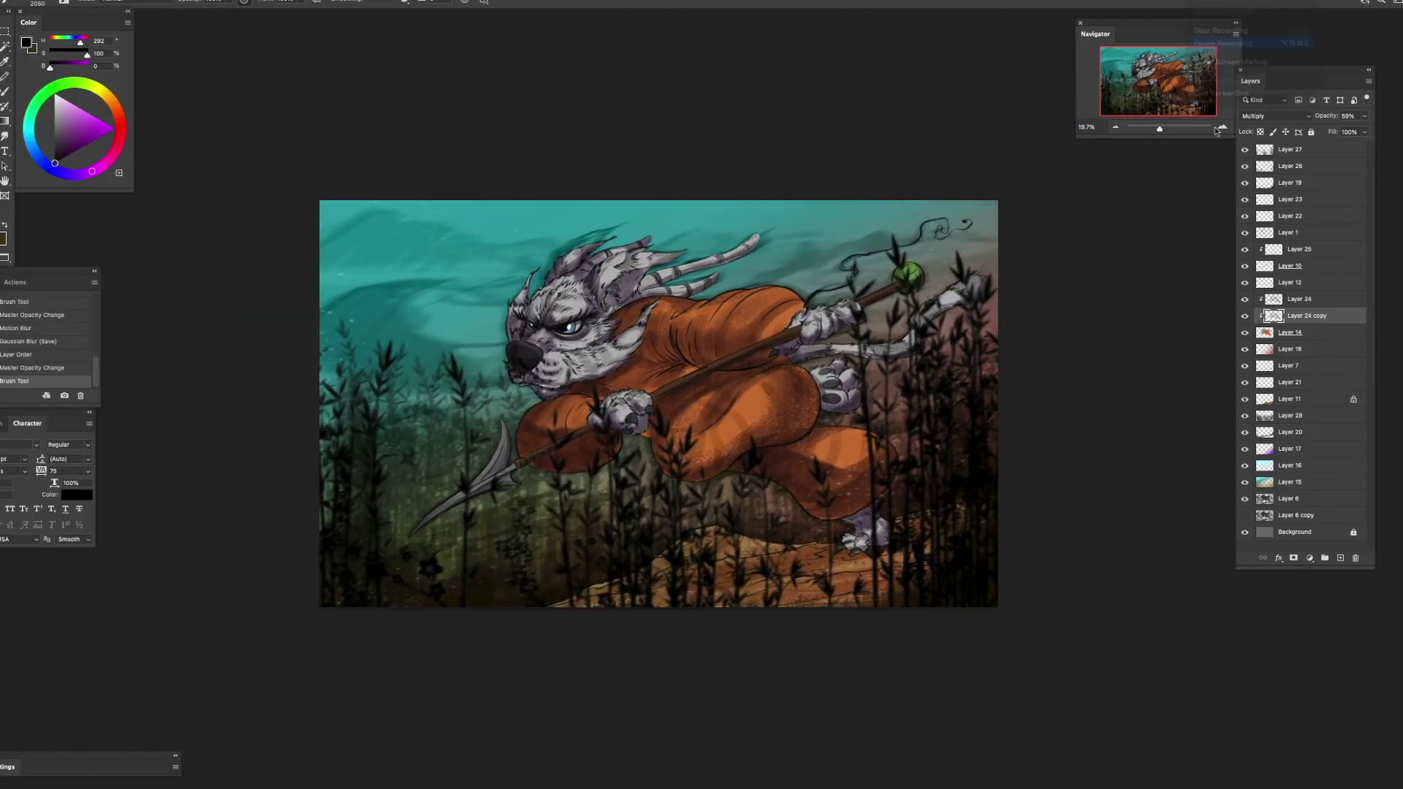
- Add a new layer directly above Layer 23 and choose a soft textured brush preset for painting haze
scroll(837, 413, up, 3)
click(1258, 419)
click(1244, 283)
click(1244, 283)
click(1244, 201)
click(1244, 201)
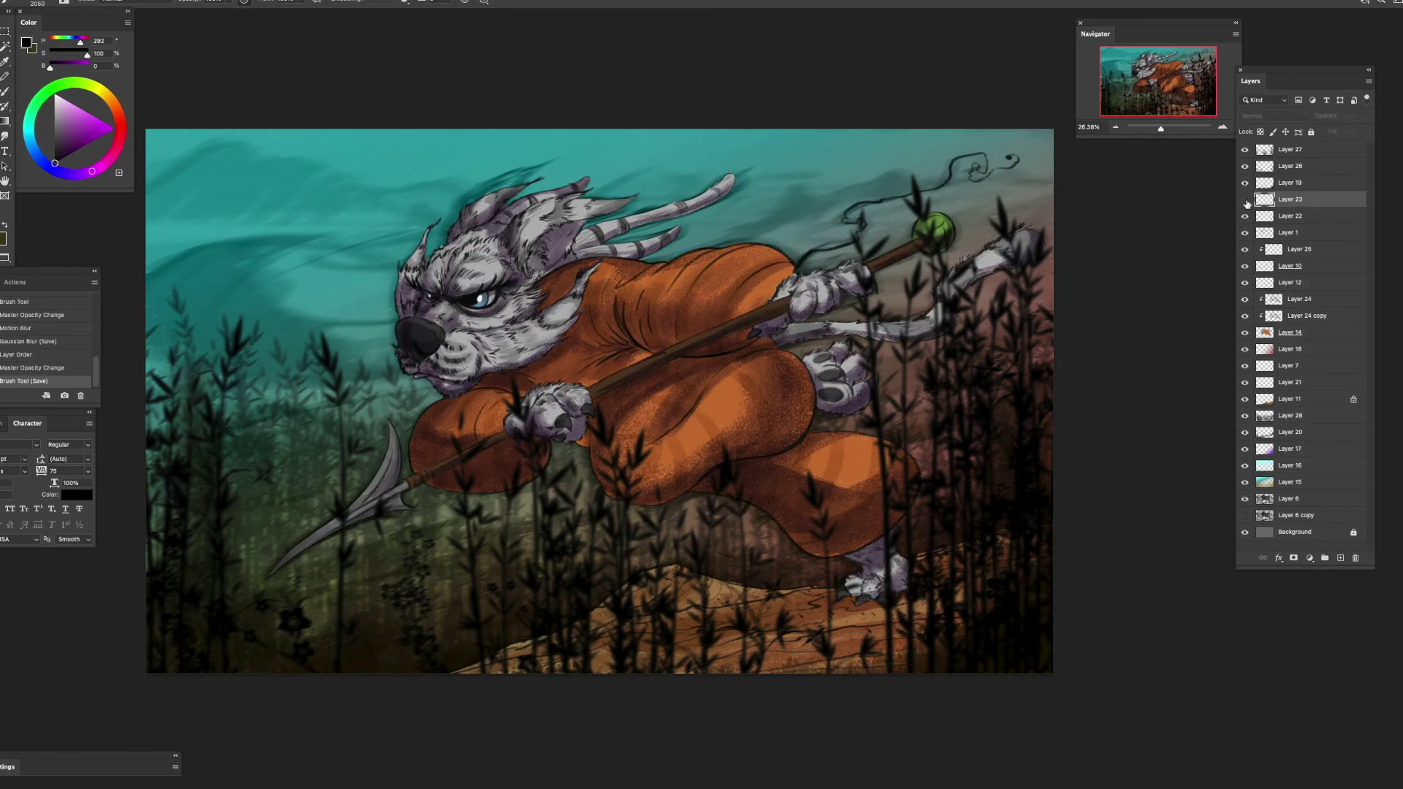
key(super+shift+alt+n)
click(38, 4)
mouse_move(197, 280)
mouse_down()
mouse_move(197, 262)
mouse_move(199, 511)
mouse_up()
click(2, 575)
click(85, 504)
- Paint teal-green haze over the rocky ground, the hind foot and the base of the bamboo
drag(534, 591, 657, 594)
mouse_move(812, 577)
mouse_down()
mouse_move(673, 548)
mouse_move(635, 504)
mouse_up()
key(super+z)
mouse_move(694, 548)
mouse_down()
mouse_move(642, 645)
mouse_move(526, 604)
mouse_move(575, 604)
mouse_up()
key(bracketleft)
key(bracketleft)
key(bracketleft)
drag(727, 497, 517, 548)
drag(407, 570, 623, 511)
drag(623, 511, 406, 468)
drag(313, 447, 197, 431)
drag(482, 504, 427, 504)
drag(589, 527, 423, 524)
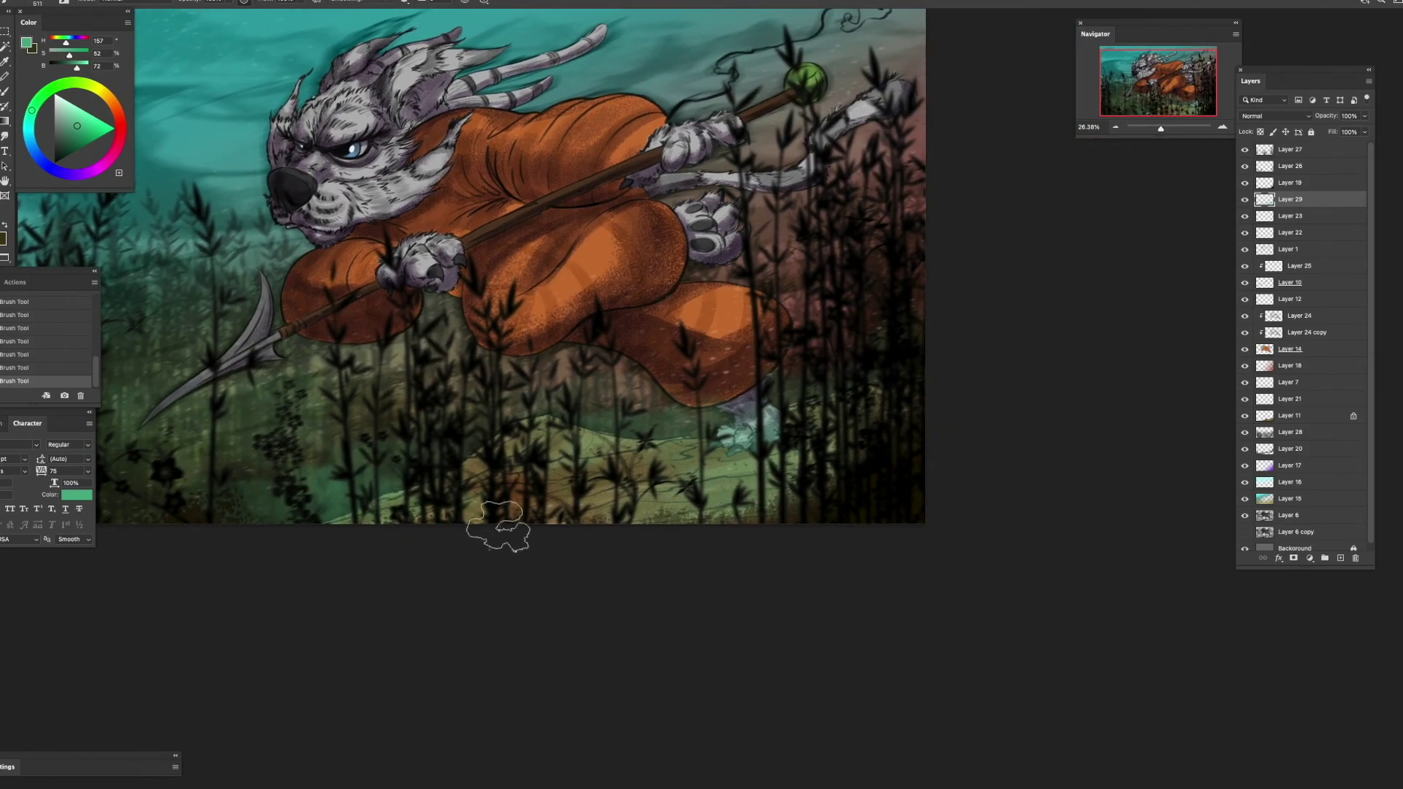
- Extend the teal-green haze over the spear tip, the front sleeve and the trailing leg
drag(980, 335, 936, 426)
drag(745, 428, 669, 464)
mouse_move(642, 438)
mouse_down()
mouse_move(760, 454)
mouse_move(628, 460)
mouse_up()
key(bracketright)
drag(517, 446, 732, 489)
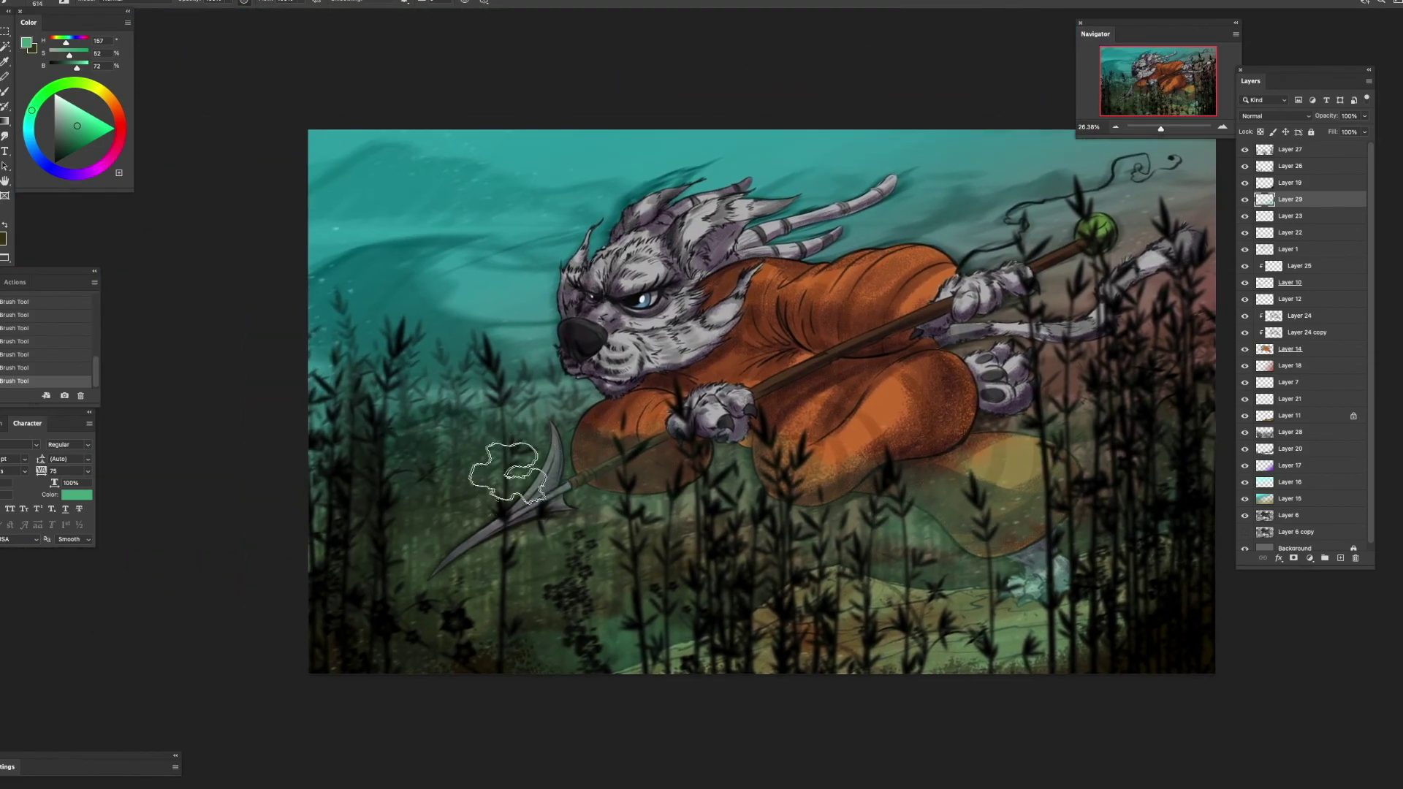
drag(485, 470, 668, 451)
drag(761, 451, 526, 501)
mouse_move(904, 427)
mouse_down()
mouse_move(643, 485)
mouse_move(701, 499)
mouse_move(686, 502)
mouse_up()
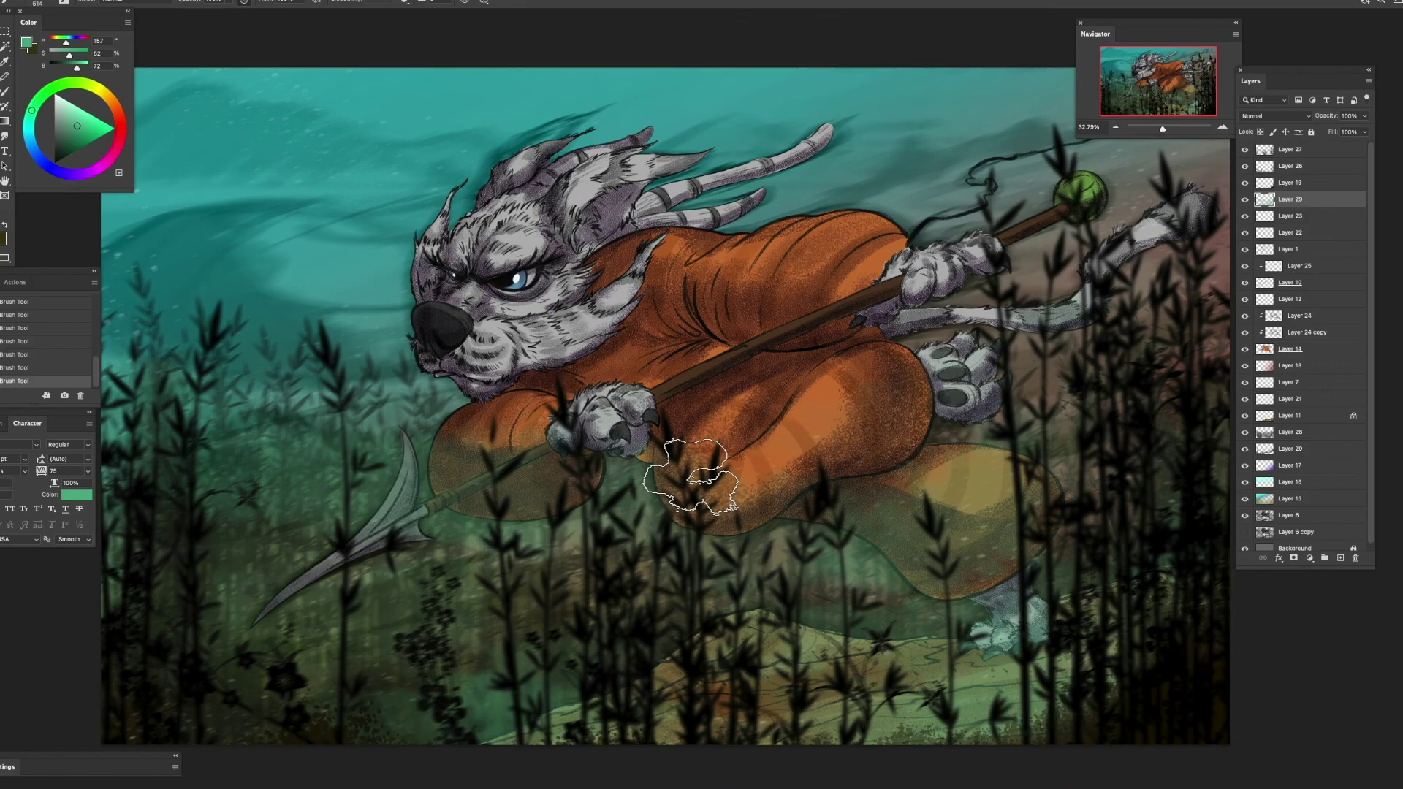
- Add a layer clipped to the figure above Layer 24, sample the robe's orange, and set the layer's blending to Overlay
click(1326, 351)
click(1244, 317)
click(1245, 316)
click(1312, 317)
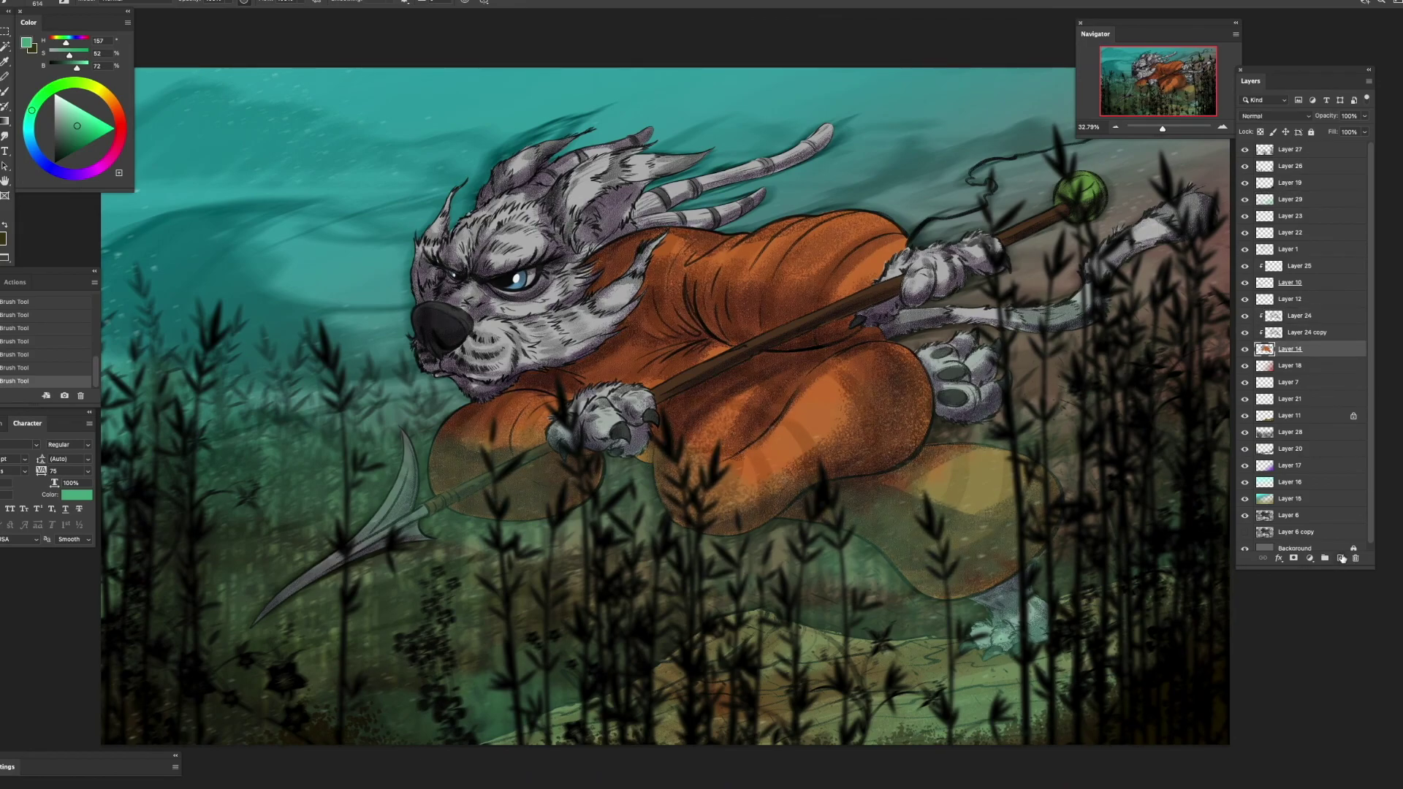
drag(886, 386, 875, 416)
alt+click(795, 307)
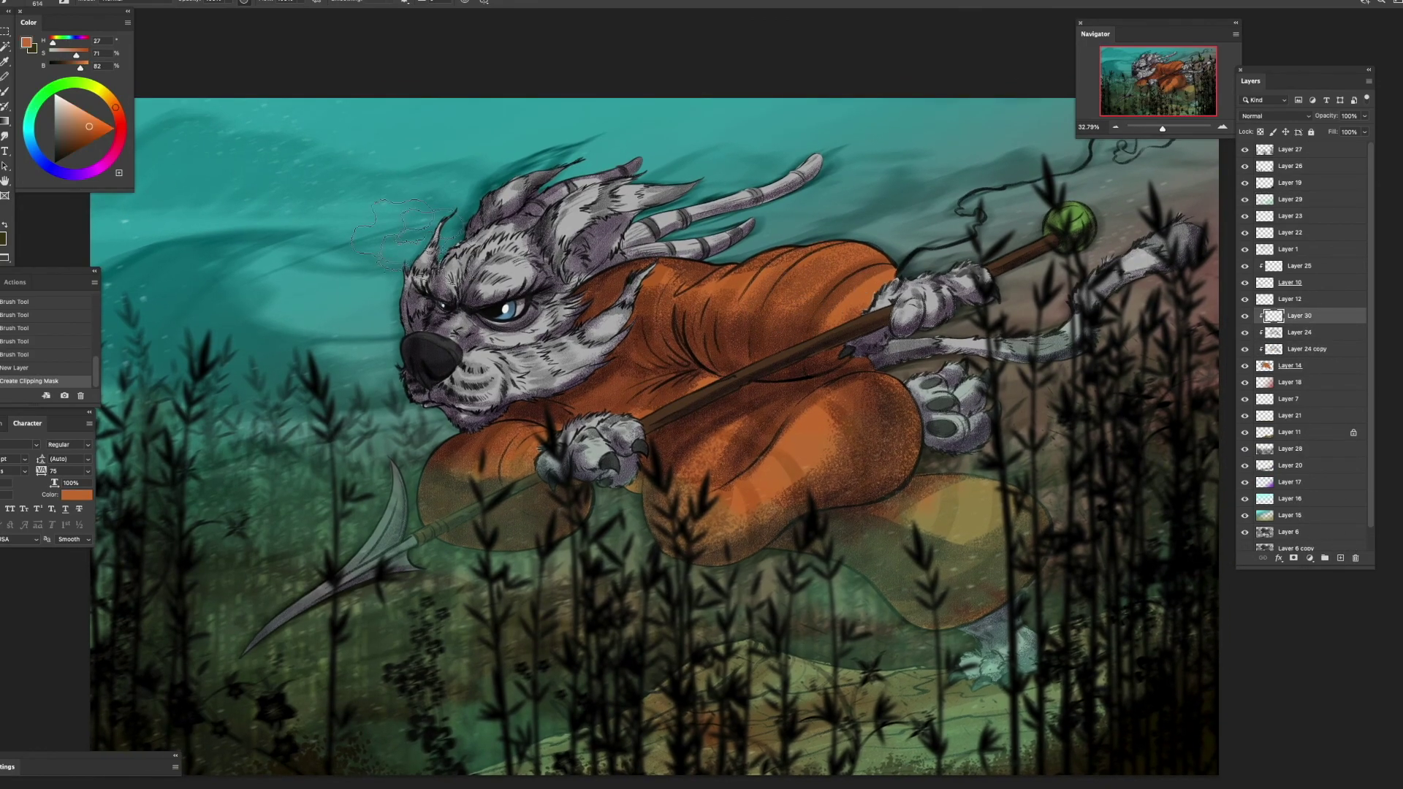
click(1277, 118)
click(1272, 269)
- Brush warm Overlay highlights onto the back, sleeve and leg folds of the orange robe
drag(866, 276, 793, 294)
key(super+z)
mouse_move(877, 241)
mouse_down()
mouse_move(807, 289)
mouse_move(702, 285)
mouse_up()
drag(492, 534, 537, 532)
drag(547, 404, 442, 440)
drag(840, 416, 573, 430)
drag(665, 431, 559, 497)
drag(804, 483, 597, 441)
drag(698, 470, 622, 471)
mouse_move(229, 238)
mouse_down()
mouse_move(646, 398)
mouse_move(627, 385)
mouse_up()
- Brush pale cyan highlights onto the fur of the creature's face, mane and front paw
click(69, 102)
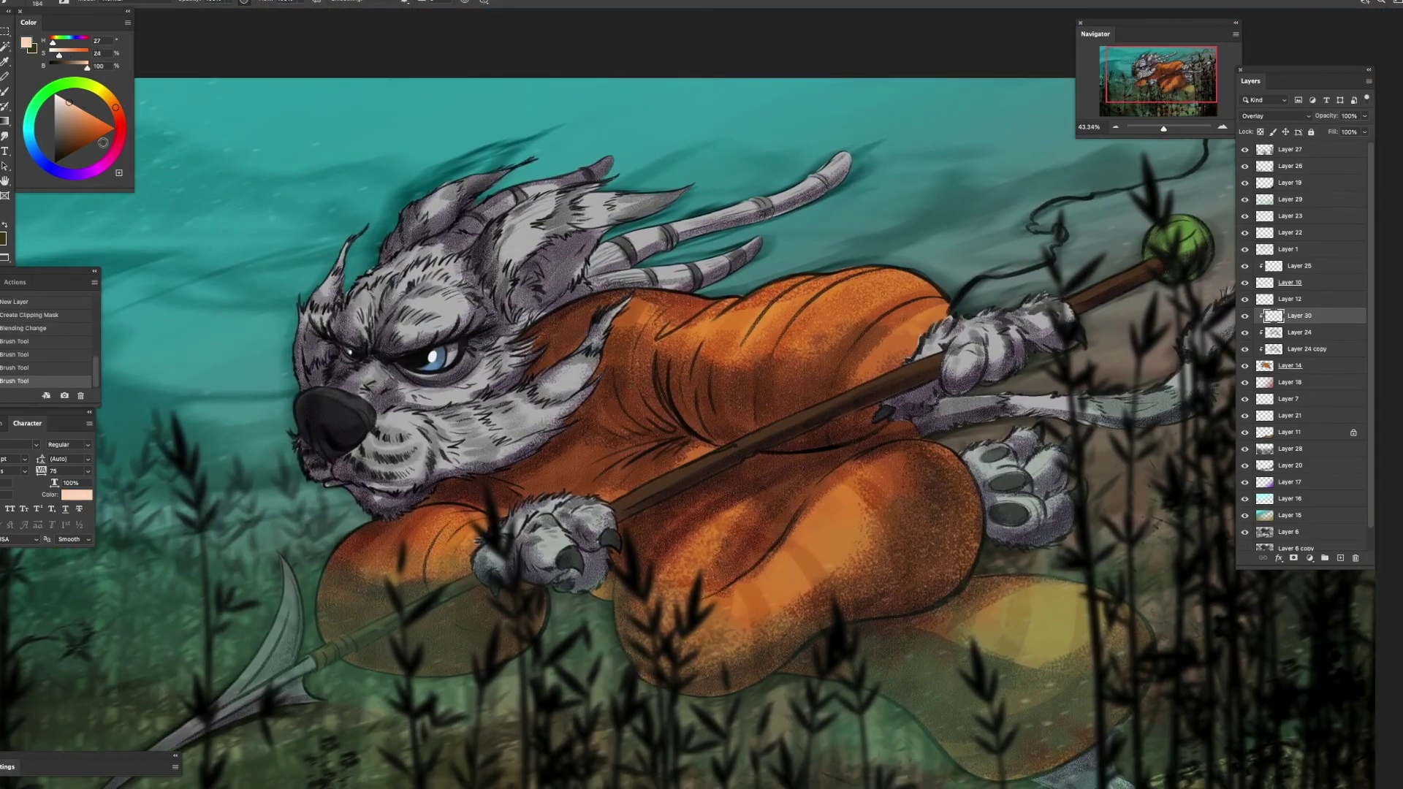
drag(448, 282, 440, 307)
mouse_move(376, 362)
mouse_down()
mouse_move(461, 281)
mouse_move(559, 223)
mouse_up()
drag(399, 259, 482, 211)
drag(369, 413, 490, 452)
drag(460, 468, 580, 395)
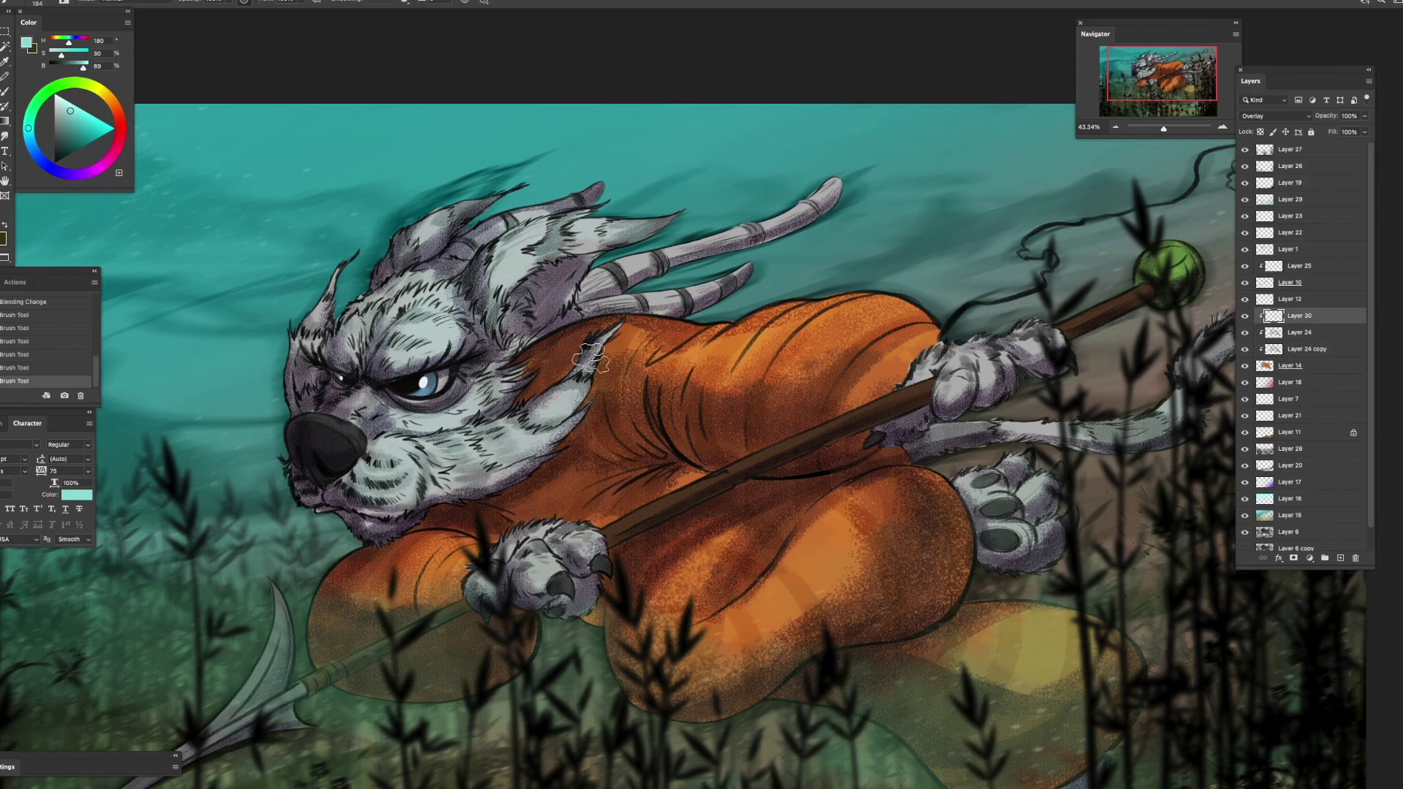
drag(559, 448, 592, 450)
drag(592, 451, 603, 450)
drag(603, 450, 363, 417)
drag(570, 292, 705, 274)
drag(244, 445, 448, 387)
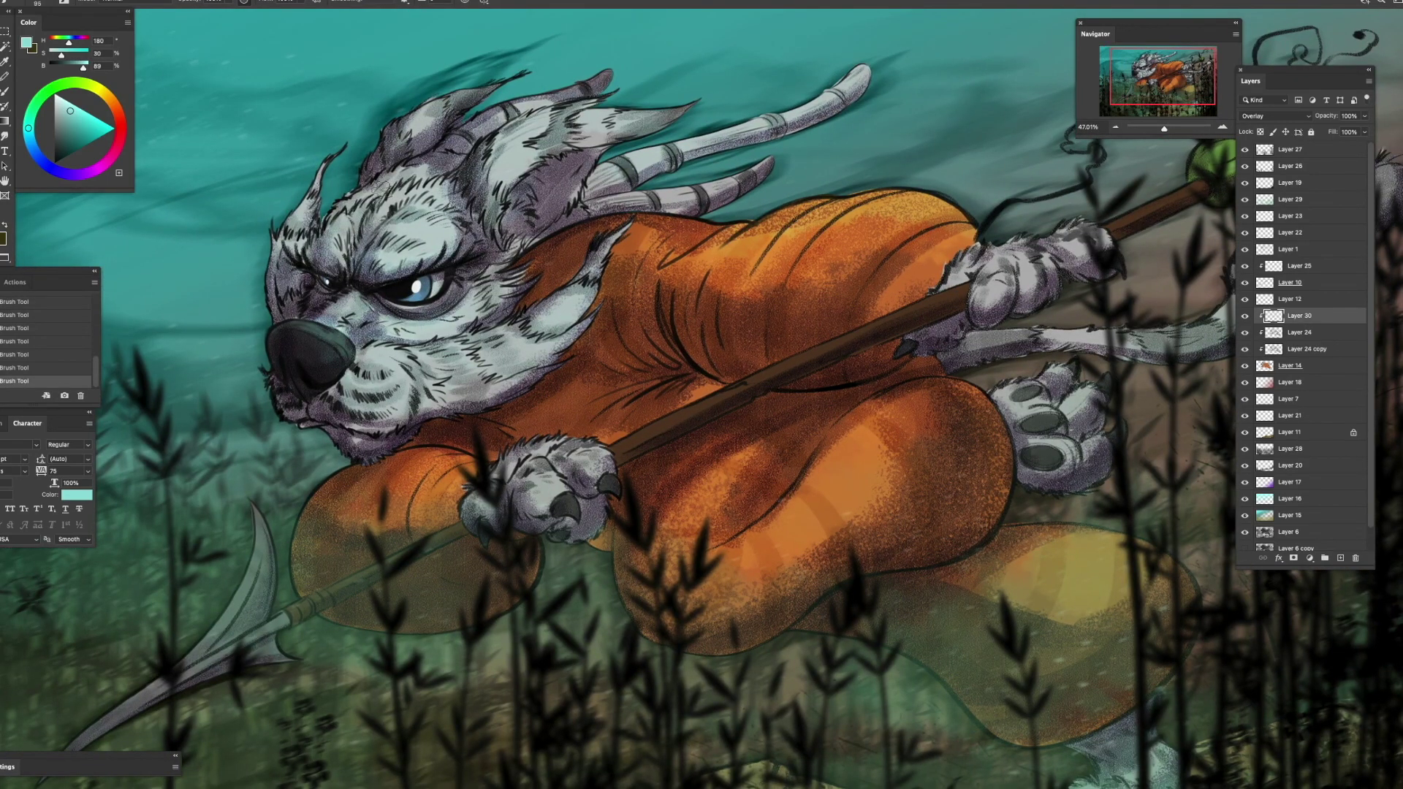
- Finish the pale cyan highlights on the remaining fur and paws, and save the document
drag(380, 192, 364, 142)
drag(501, 449, 585, 398)
drag(841, 307, 444, 417)
drag(559, 365, 639, 311)
mouse_move(949, 362)
mouse_down()
mouse_move(877, 361)
mouse_move(928, 302)
mouse_up()
key(super+s)
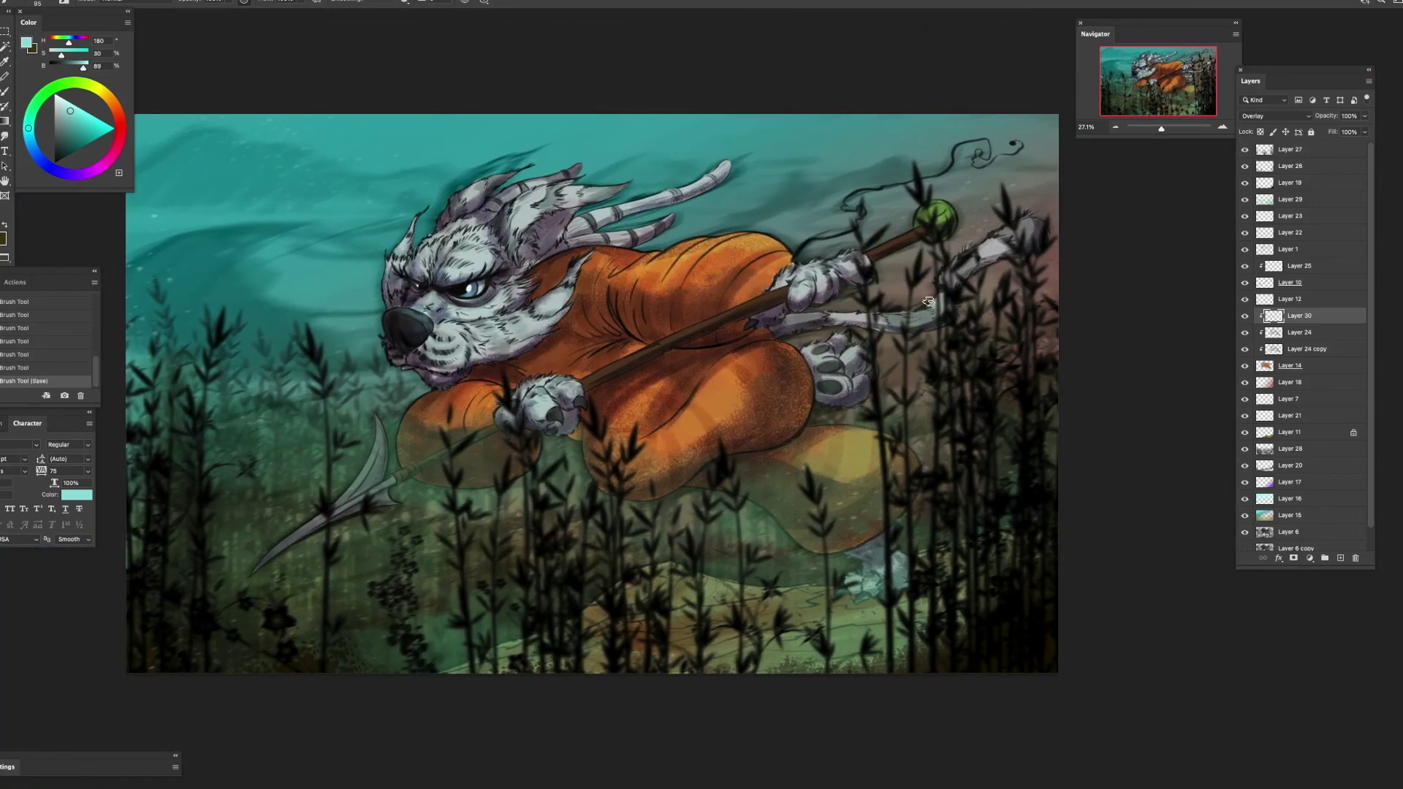
- Group the figure's layers from Layer 1 down, and merge a duplicate of the group into a single layer
click(1245, 250)
click(1245, 250)
shift+click(1301, 250)
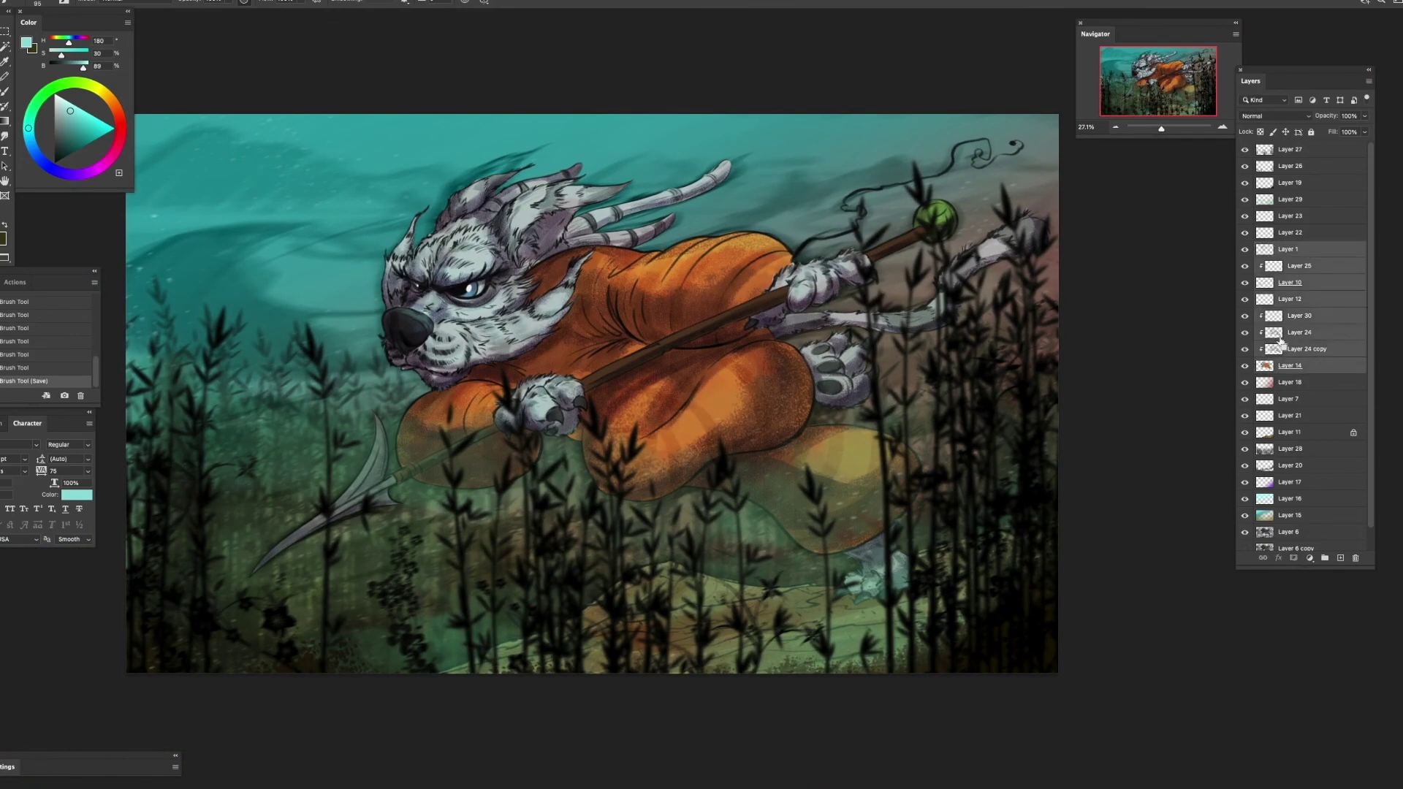
key(super+g)
click(1245, 249)
click(1244, 250)
drag(804, 365, 829, 344)
drag(1306, 250, 1307, 256)
key(ctrl+e)
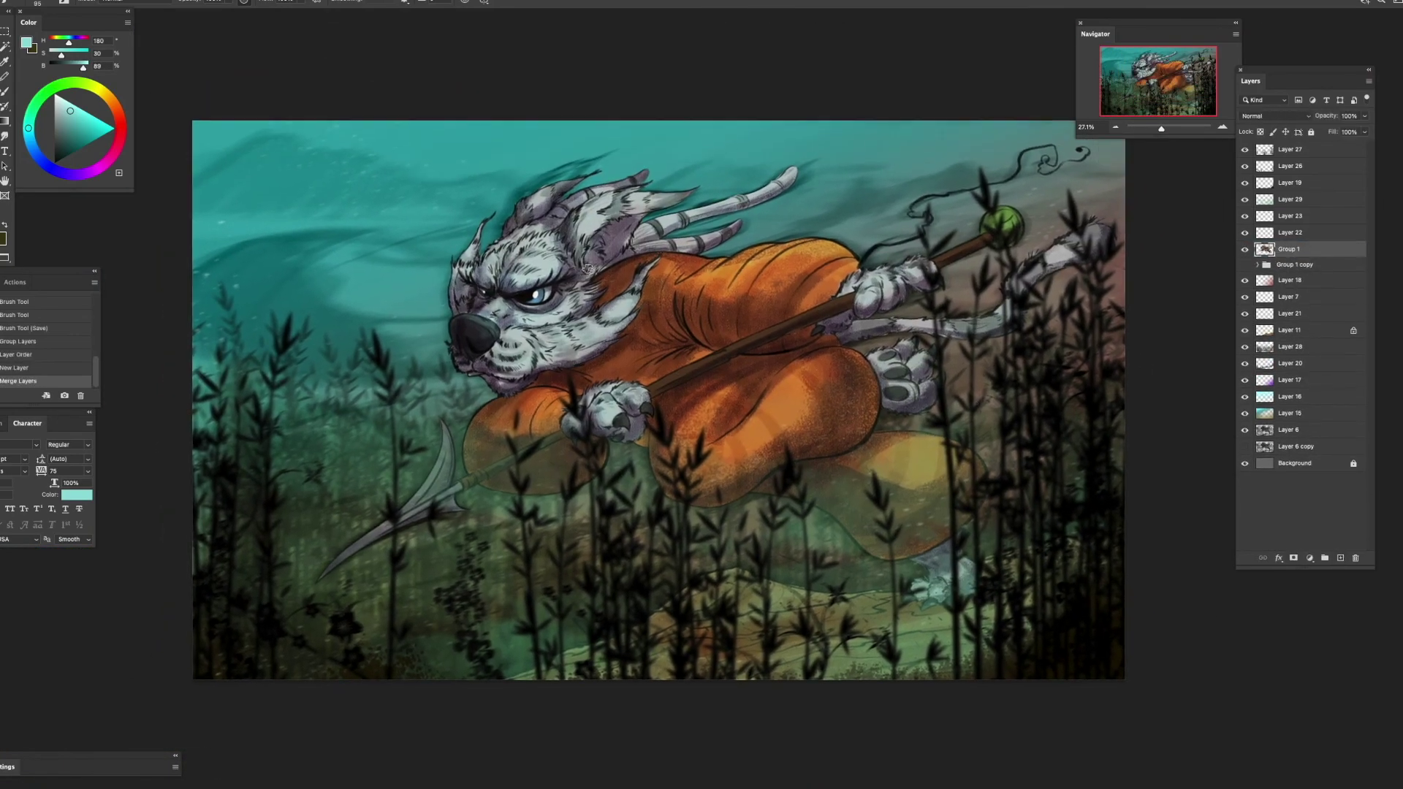
- Soften the outer edges of the head, mane and tendrils on the merged Group 1 layer with the Blur tool
drag(465, 248, 514, 249)
key(r)
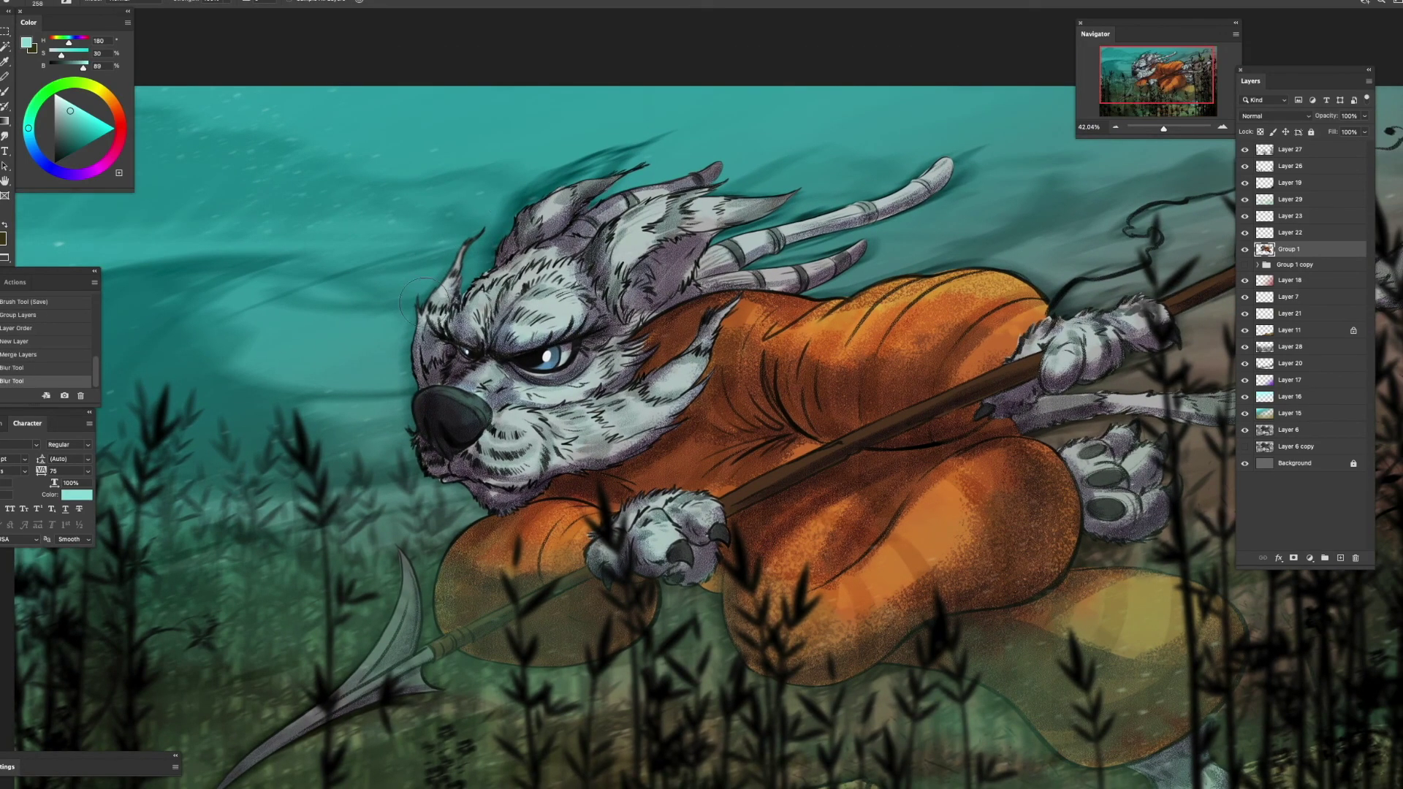
drag(649, 155, 716, 169)
drag(928, 169, 796, 209)
drag(732, 248, 643, 281)
mouse_move(548, 251)
mouse_down()
mouse_move(602, 218)
mouse_move(468, 211)
mouse_up()
mouse_move(354, 323)
mouse_down()
mouse_move(451, 212)
mouse_move(432, 292)
mouse_up()
mouse_move(430, 444)
mouse_down()
mouse_move(457, 341)
mouse_move(436, 358)
mouse_up()
drag(414, 445, 501, 363)
mouse_move(769, 374)
mouse_down()
mouse_move(169, 523)
mouse_move(23, 638)
mouse_up()
drag(807, 203, 827, 203)
- Blur the edges of the robe, hind paw and trailing leg, and compare by toggling the merged layer's visibility
scroll(691, 301, down, 6)
scroll(691, 301, left, 2)
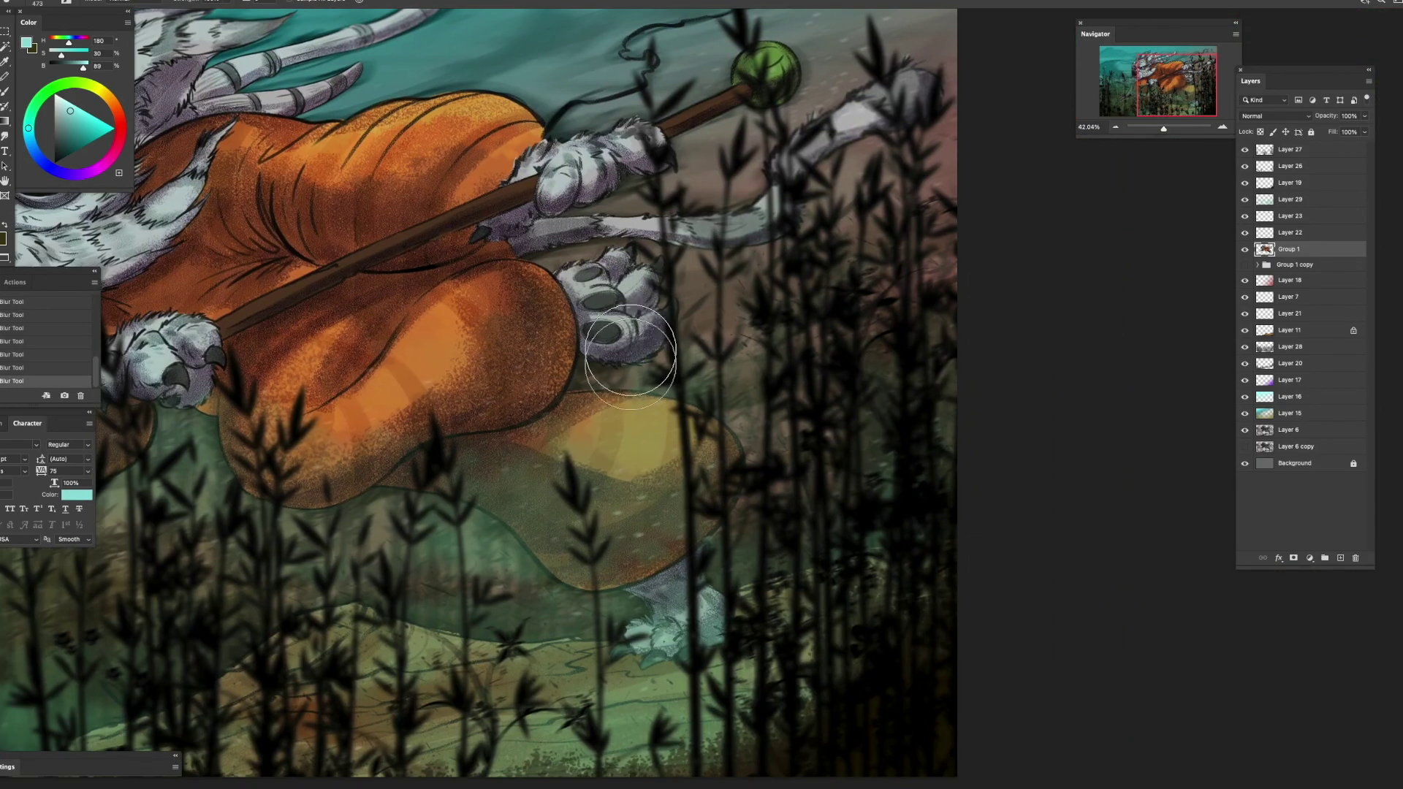
drag(404, 227, 573, 341)
drag(574, 341, 561, 341)
mouse_move(662, 345)
mouse_down()
mouse_move(667, 370)
mouse_move(468, 586)
mouse_up()
click(1246, 251)
click(1245, 250)
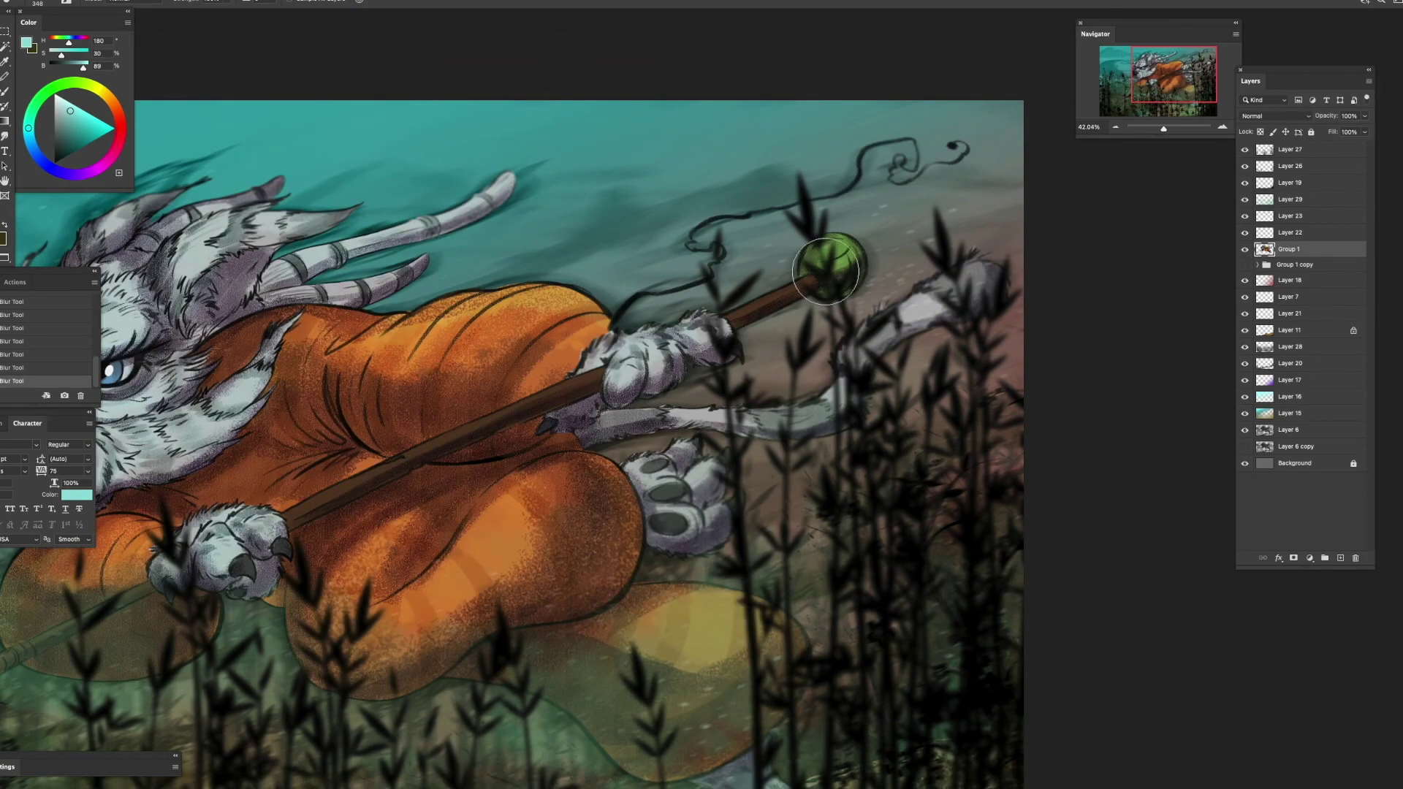
- Examine the softened edges of the figure across the whole illustration
scroll(753, 307, left, 5)
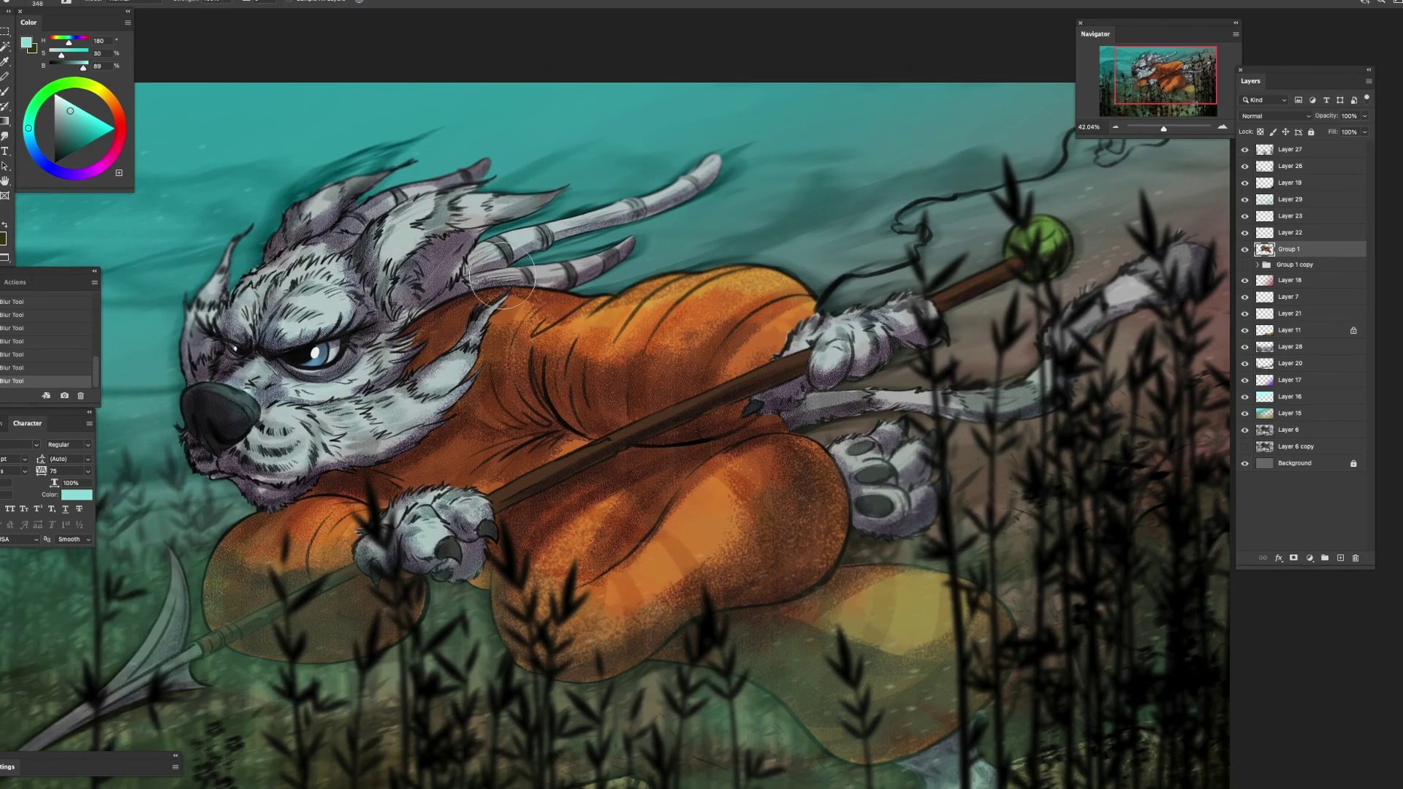
scroll(599, 230, left, 5)
scroll(600, 230, down, 5)
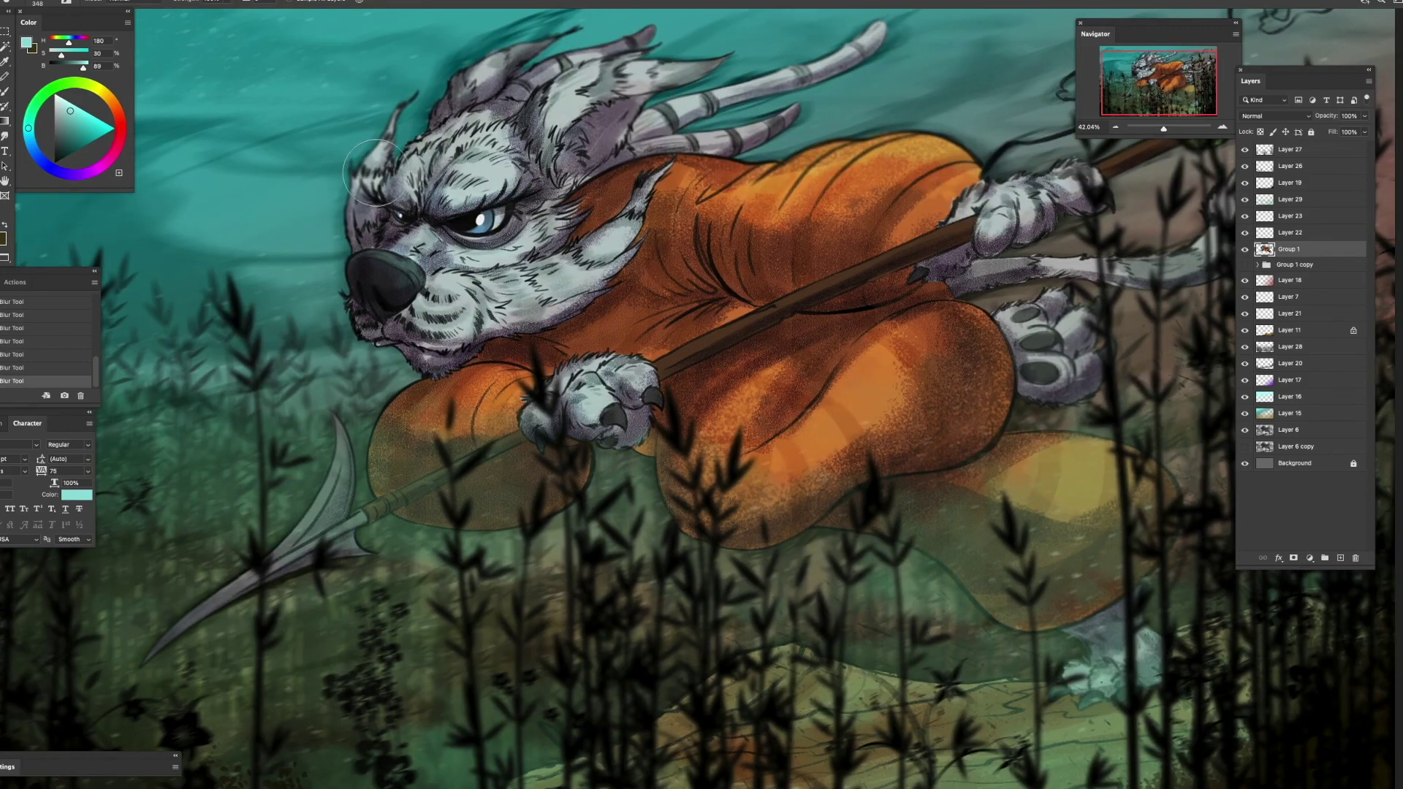
scroll(380, 285, down, 2)
scroll(380, 285, left, 1)
scroll(326, 411, right, 10)
scroll(326, 411, up, 4)
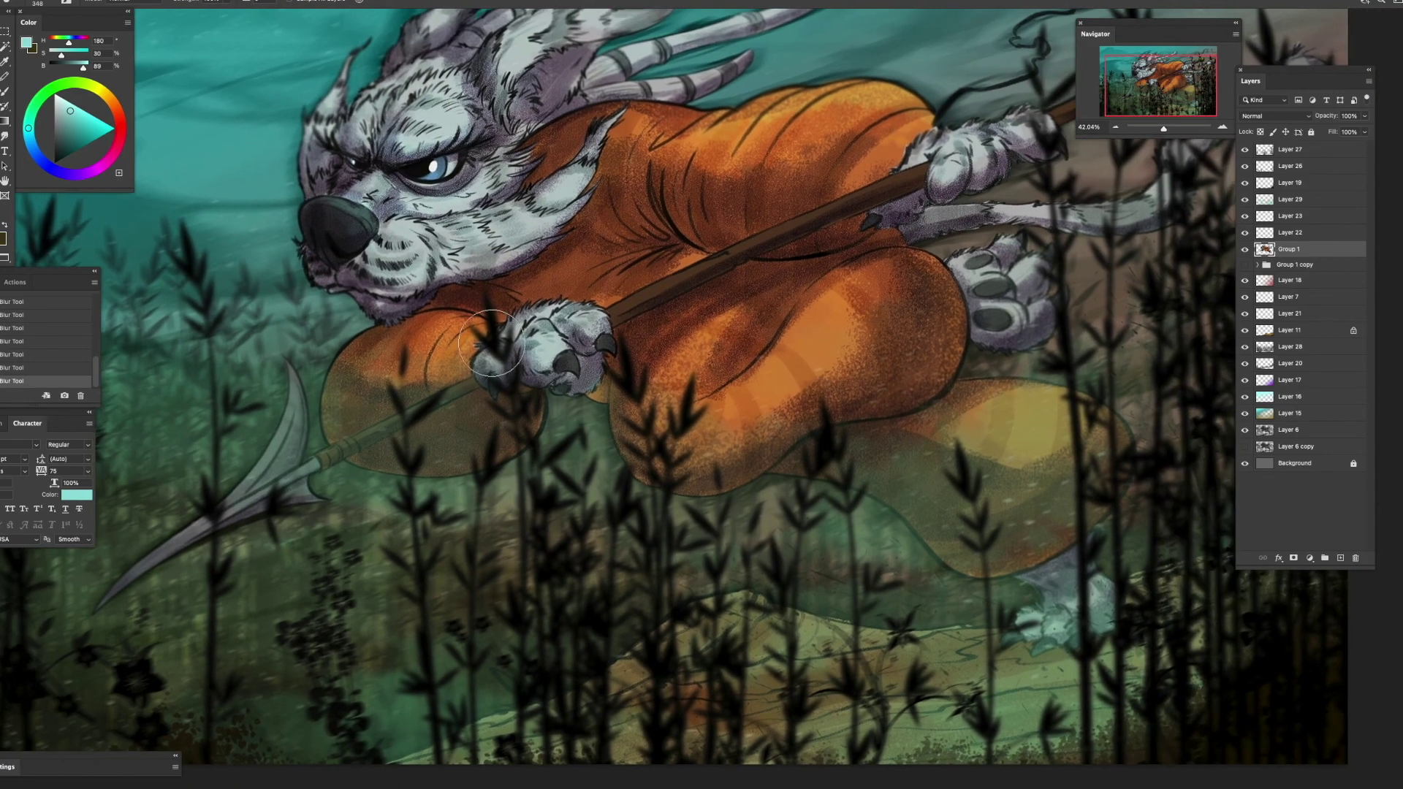
scroll(613, 326, down, 3)
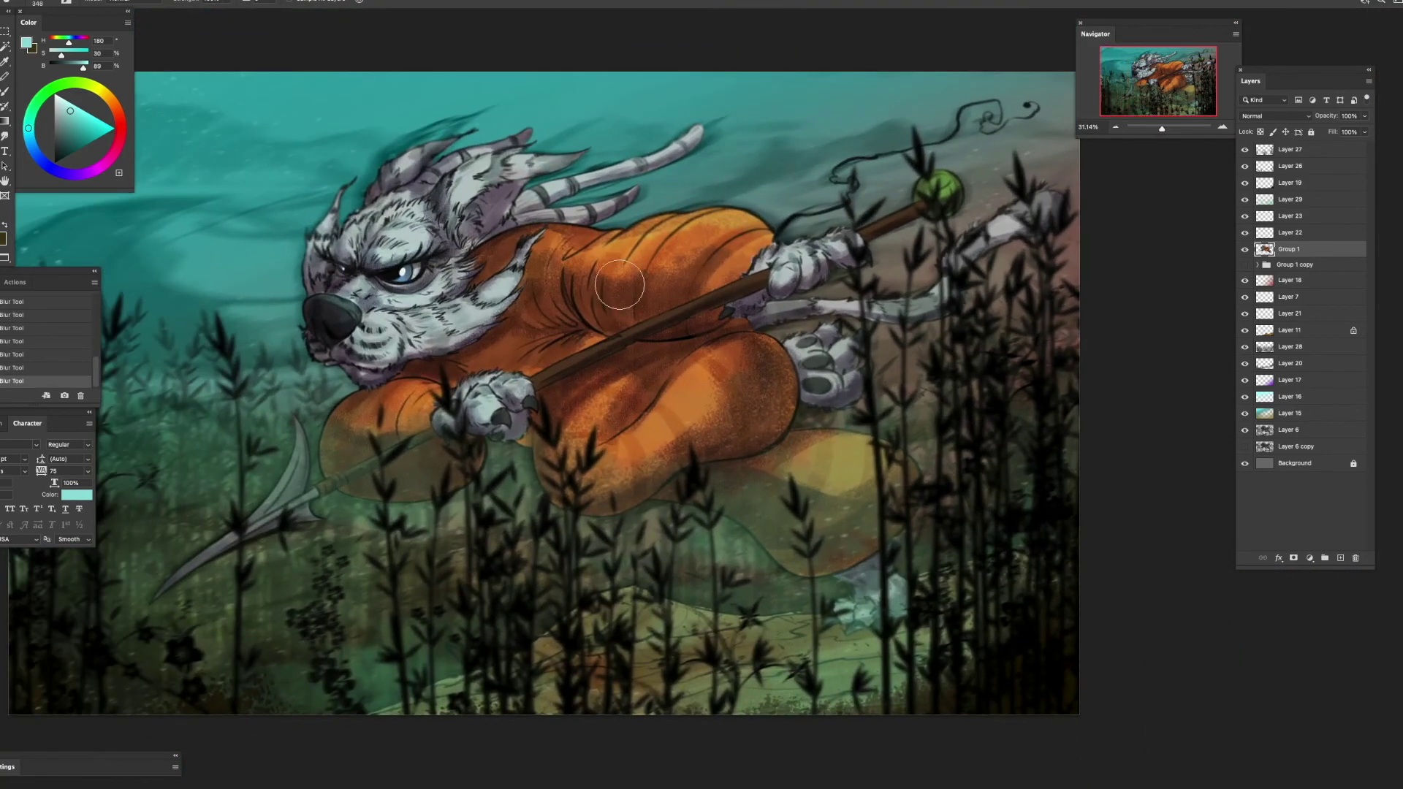
scroll(620, 287, left, 2)
- Duplicate the merged Group 1 layer, hide the original, and apply a Motion Blur to the copy
drag(1315, 249, 1321, 256)
click(1245, 250)
scroll(634, 228, up, 1)
click(230, 0)
mouse_move(271, 133)
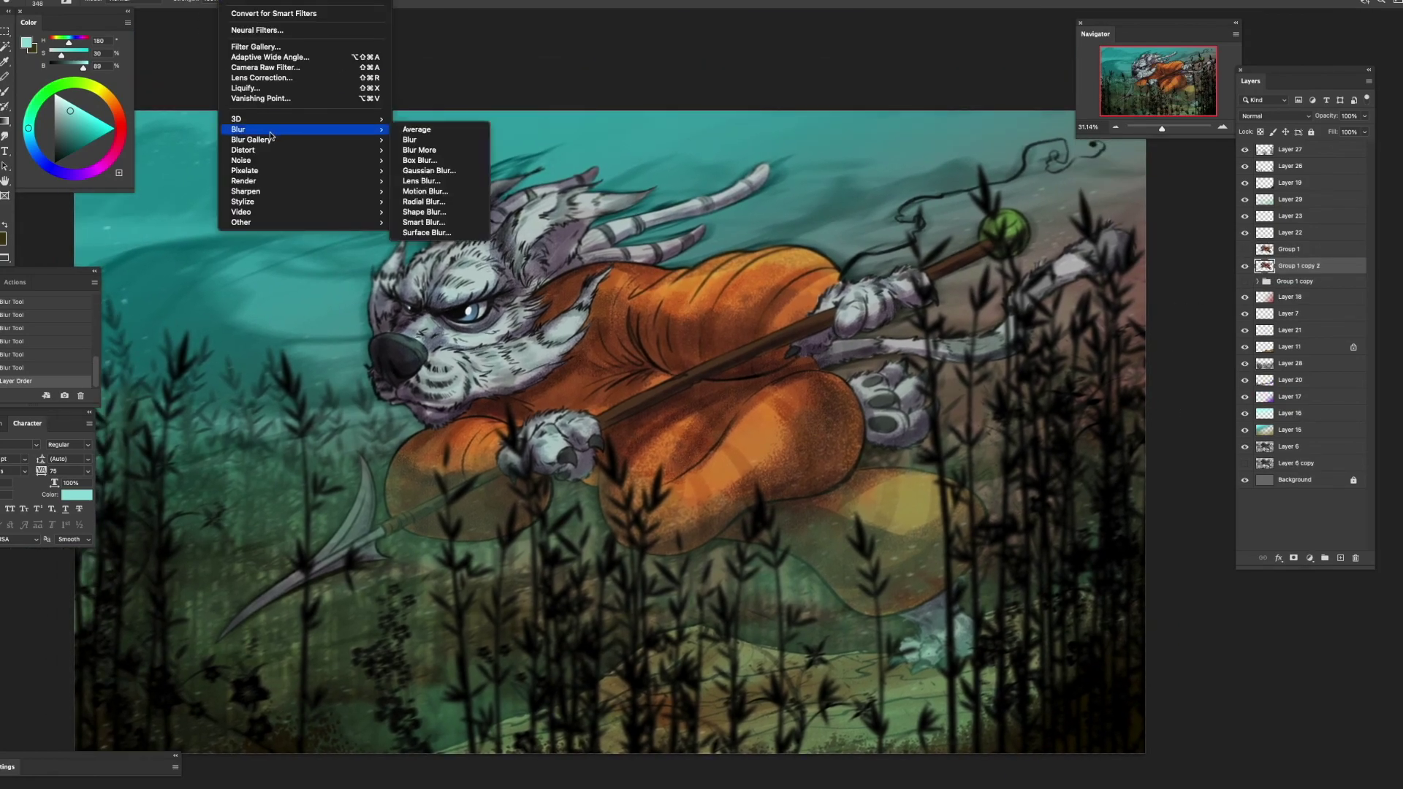
click(431, 189)
drag(661, 294, 673, 294)
click(785, 110)
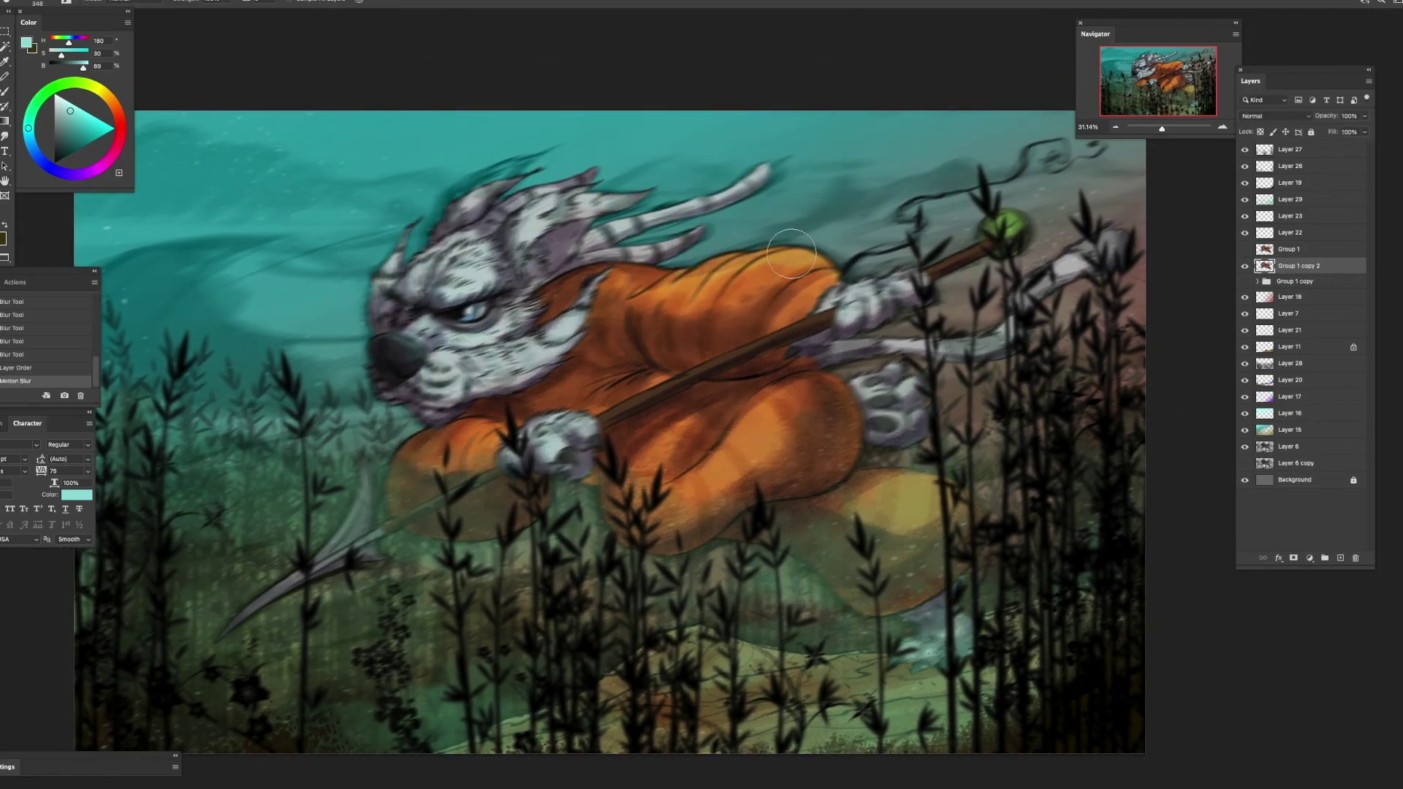
- Keep a hidden duplicate of the sharp Group 1 layer, and delete the lassoed body from Group 1, leaving the head
click(1245, 249)
click(1308, 249)
drag(1308, 249, 1312, 257)
click(1245, 266)
click(1308, 250)
scroll(406, 298, right, 2)
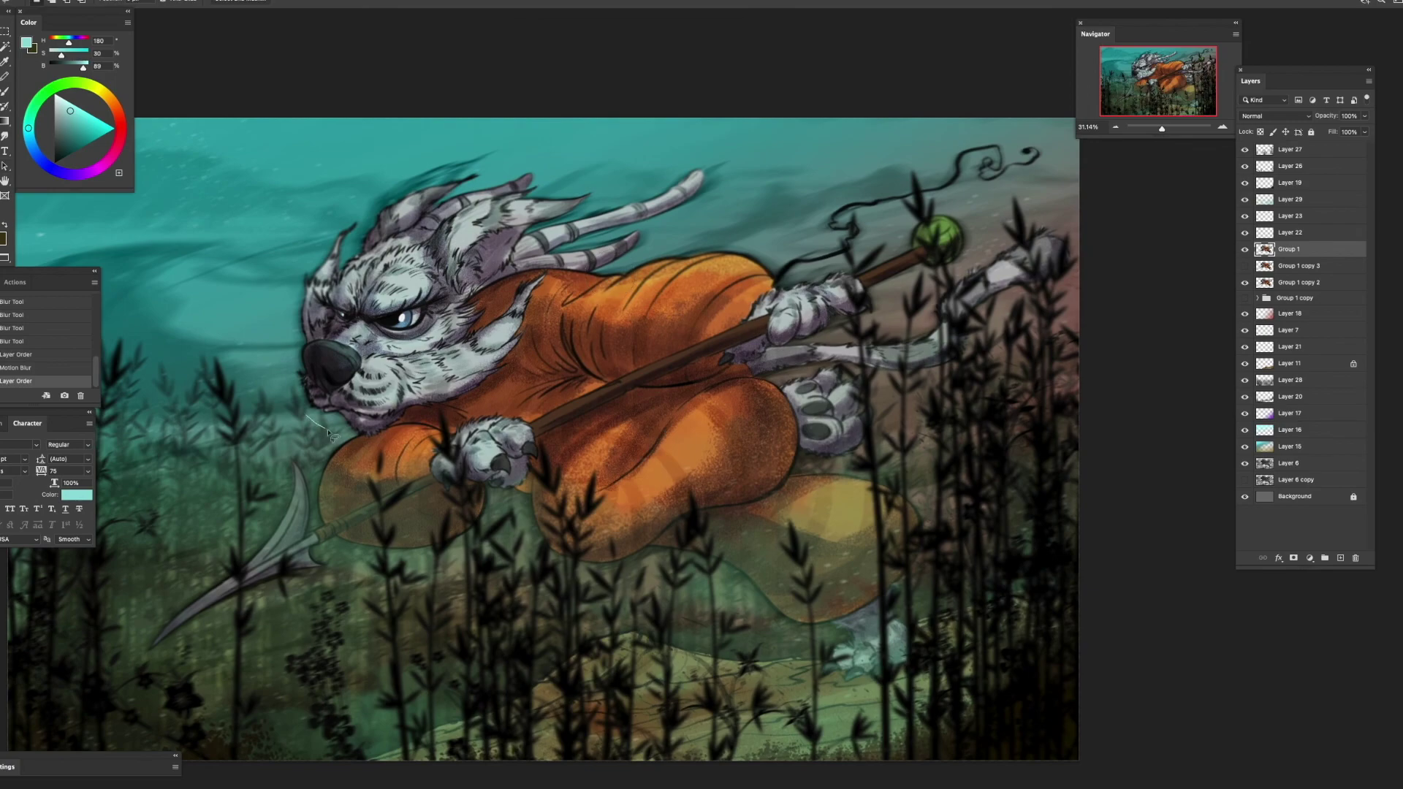
key(Delete)
key(super+d)
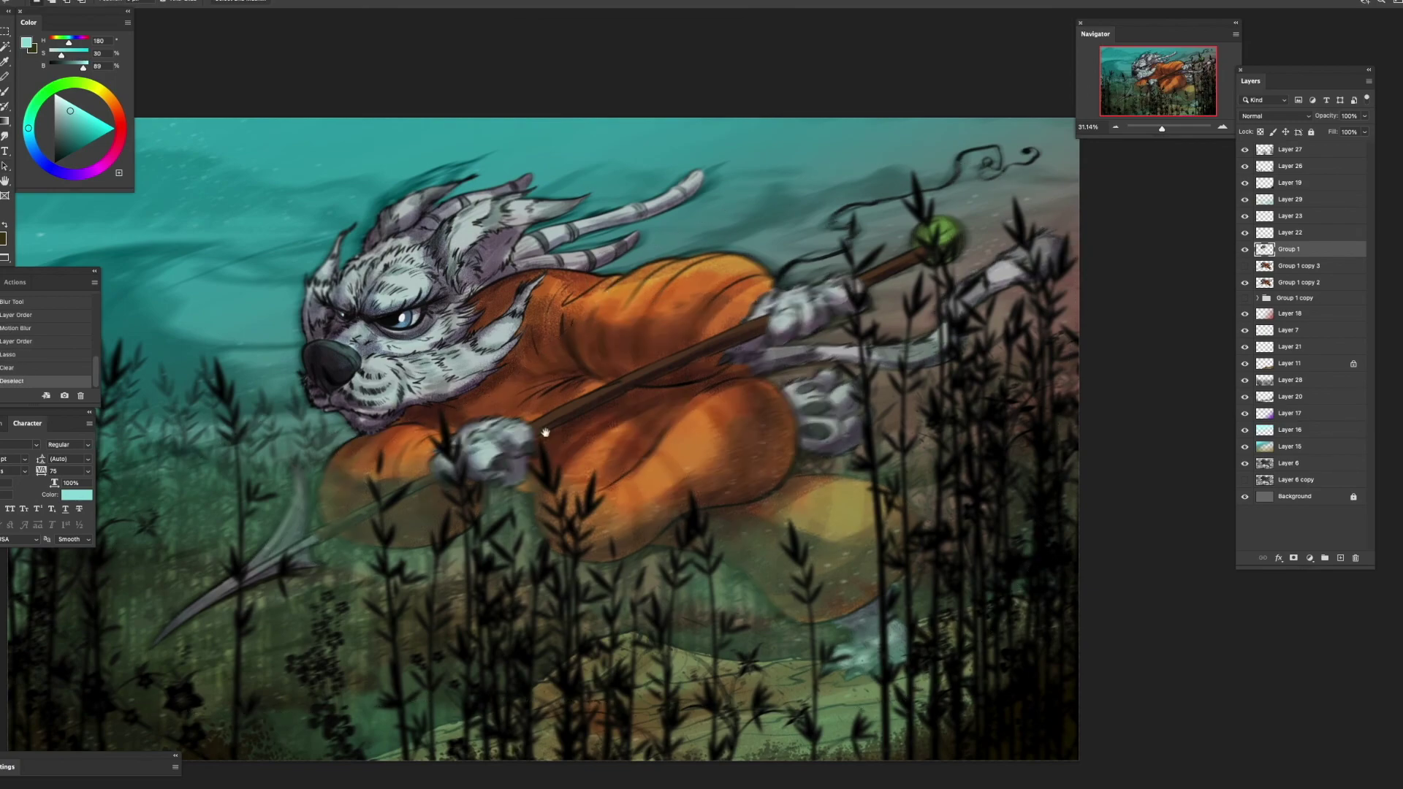
- Erase softly around the sharp head to blend it into the motion-blurred body, and save the document
scroll(726, 460, up, 3)
click(1246, 250)
click(1244, 249)
key(b)
drag(617, 365, 652, 309)
scroll(690, 270, up, 1)
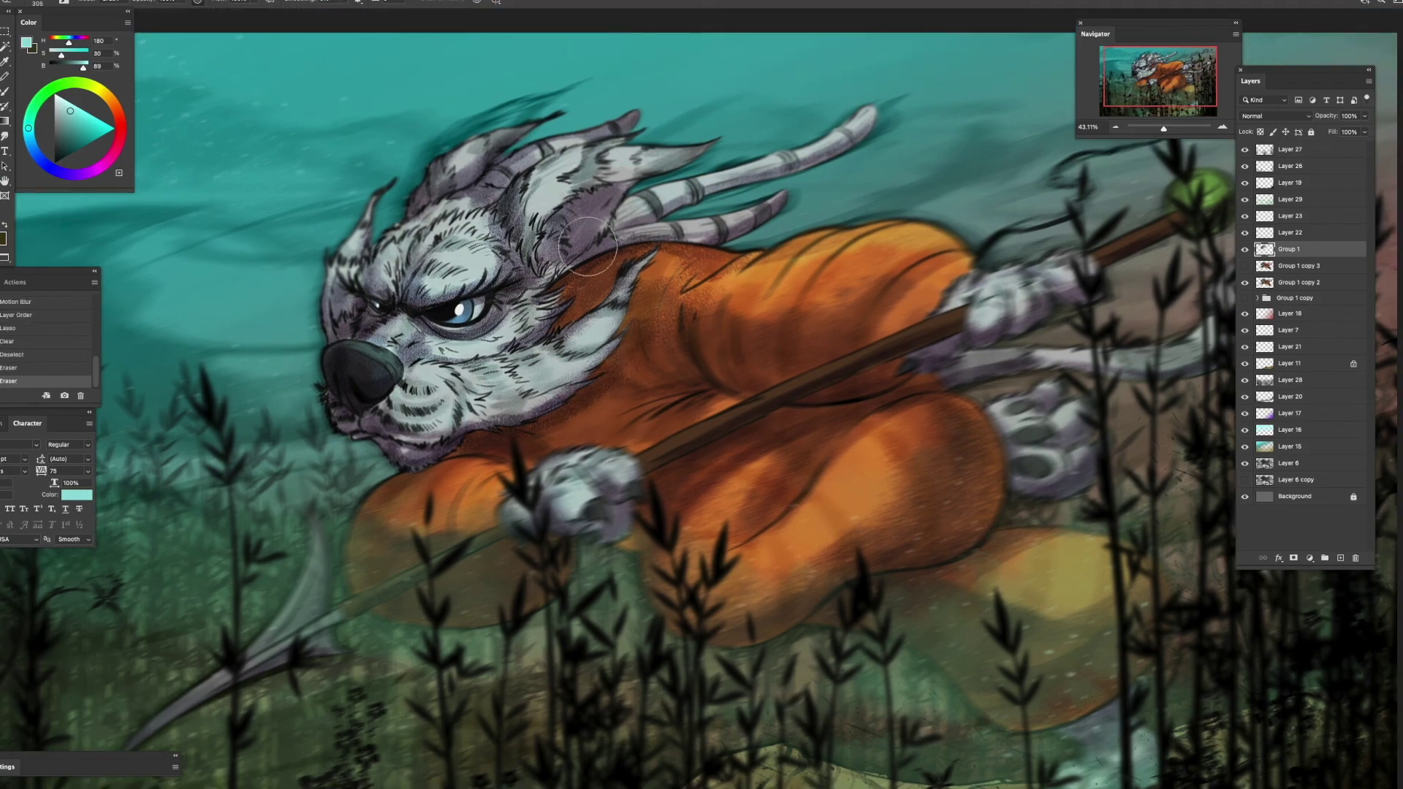
drag(229, 496, 211, 506)
drag(530, 361, 554, 316)
drag(283, 279, 356, 246)
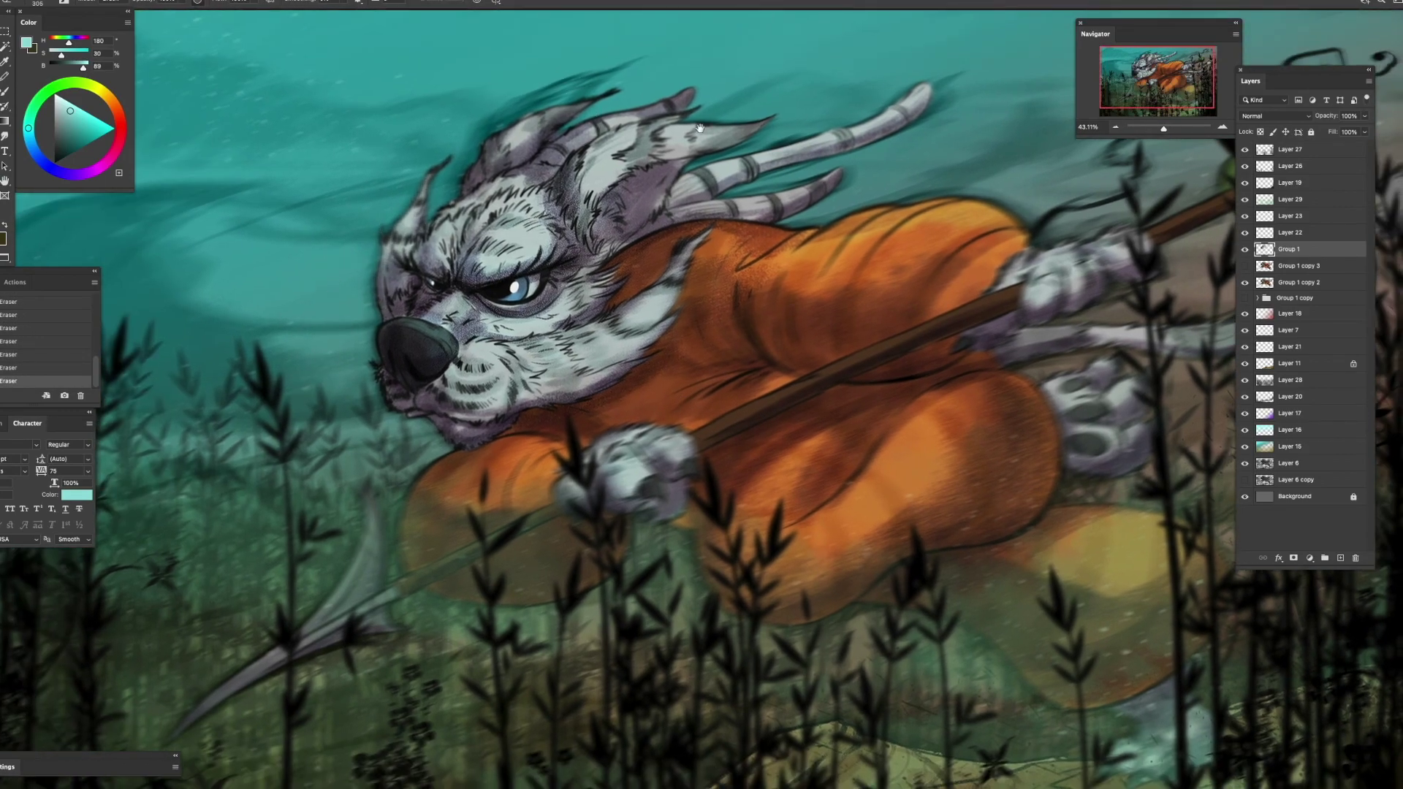
drag(700, 128, 643, 174)
scroll(508, 271, down, 4)
drag(664, 448, 671, 387)
key(super+s)
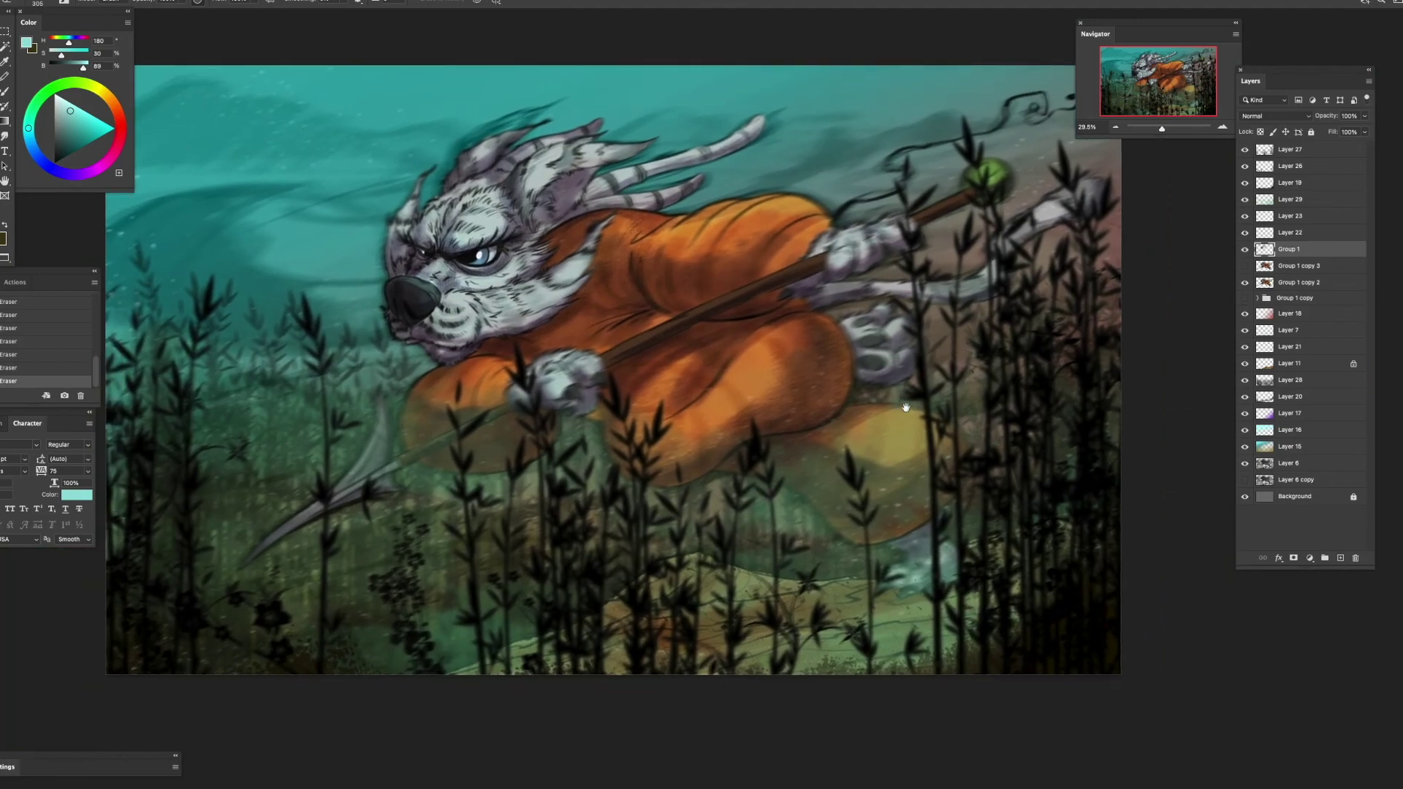
- Add a new layer beneath Layer 26 and pick a leaf brush from the presets
drag(908, 404, 927, 416)
click(1308, 184)
click(1340, 558)
click(39, 3)
click(3, 493)
click(3, 513)
drag(201, 266, 177, 544)
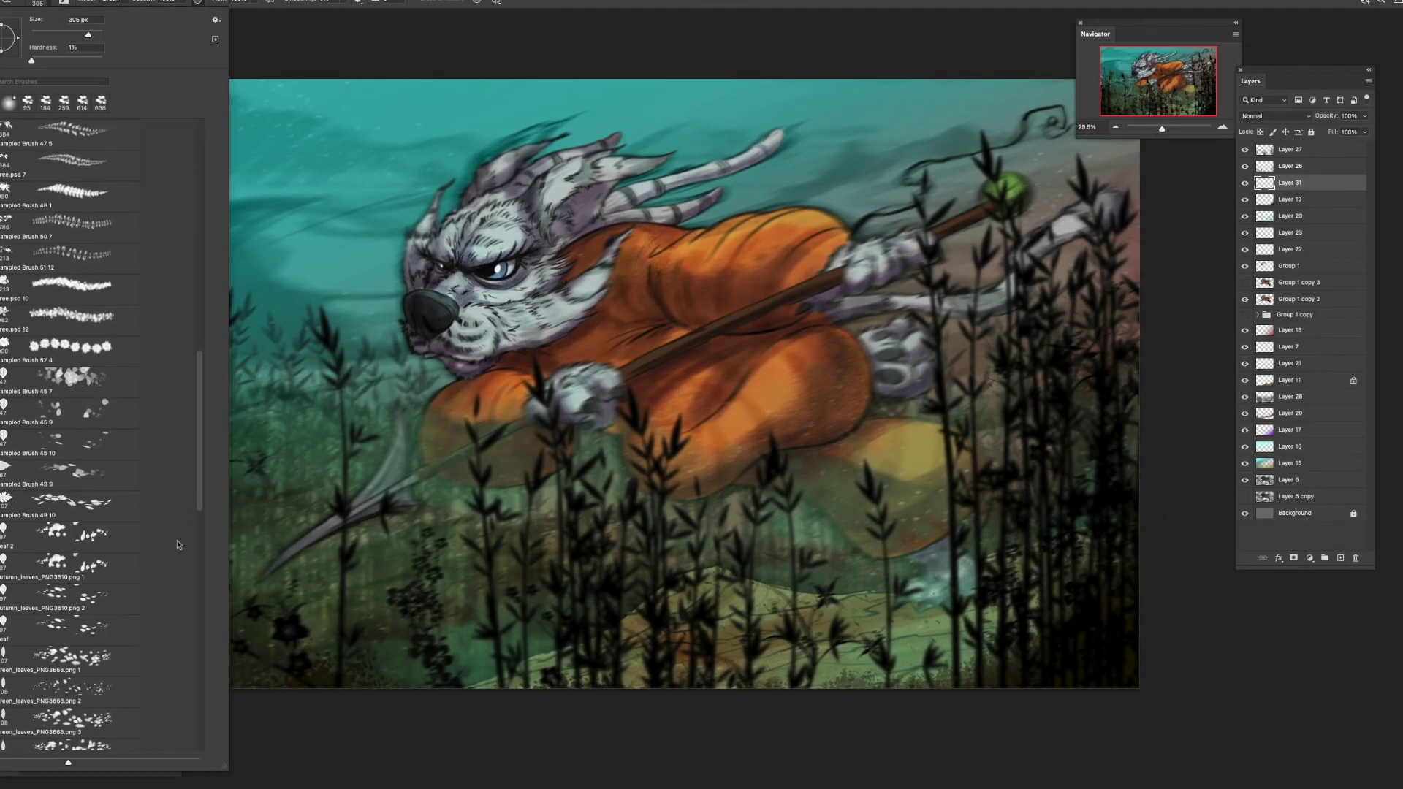
click(64, 474)
key(b)
- Try test strokes of scattered leaves beside the spear and undo each one
click(40, 3)
click(98, 477)
click(309, 439)
key(super+z)
drag(352, 402, 421, 403)
key(super+z)
drag(292, 434, 413, 552)
key(super+z)
- Try a different leaf brush in black among the lower bamboo and undo the strokes
click(39, 3)
drag(199, 465, 198, 524)
double_click(95, 459)
drag(299, 548, 317, 566)
drag(721, 536, 551, 526)
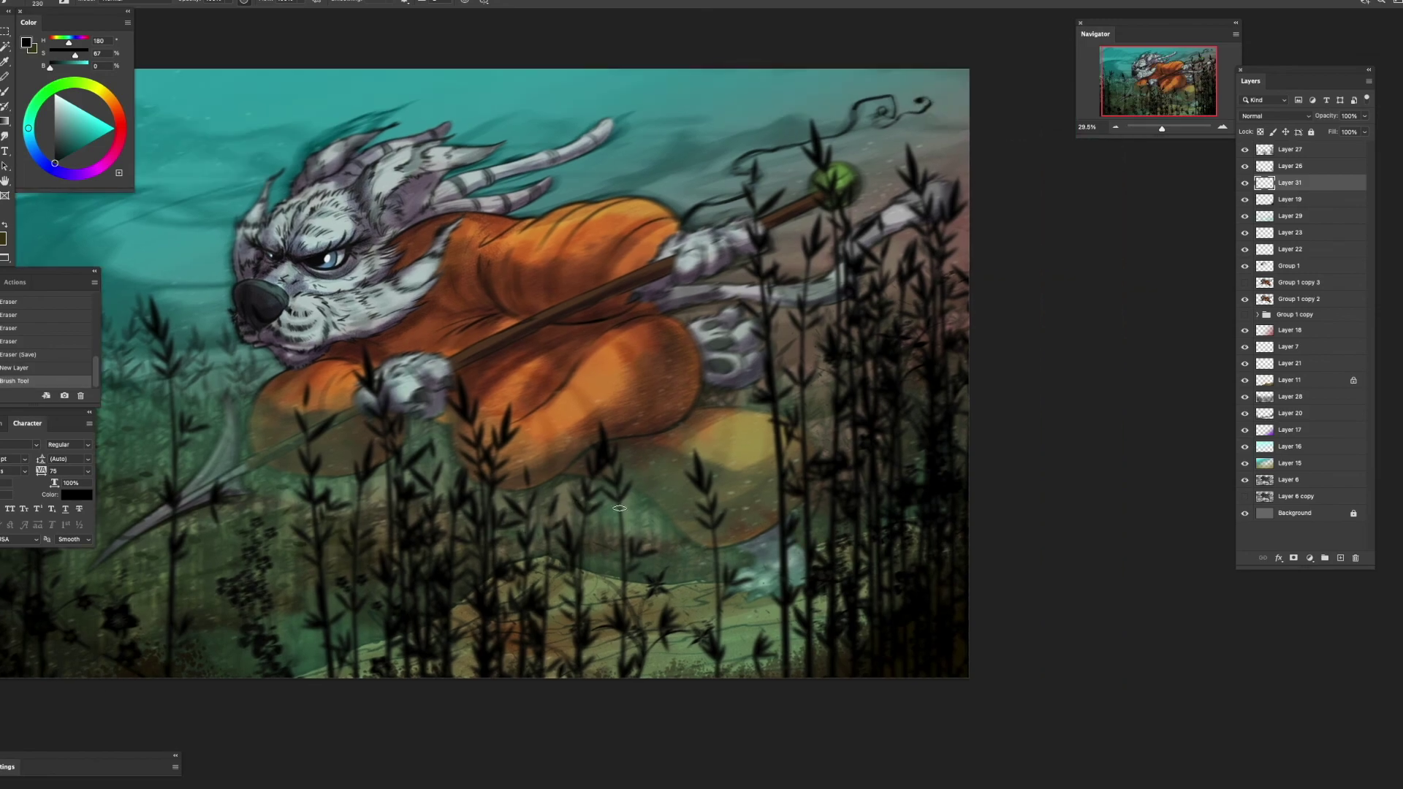
drag(688, 496, 668, 503)
key(super+z)
- Try another leaf brush with a black test stroke near the spear blade and undo it
click(40, 3)
double_click(95, 475)
drag(115, 444, 204, 417)
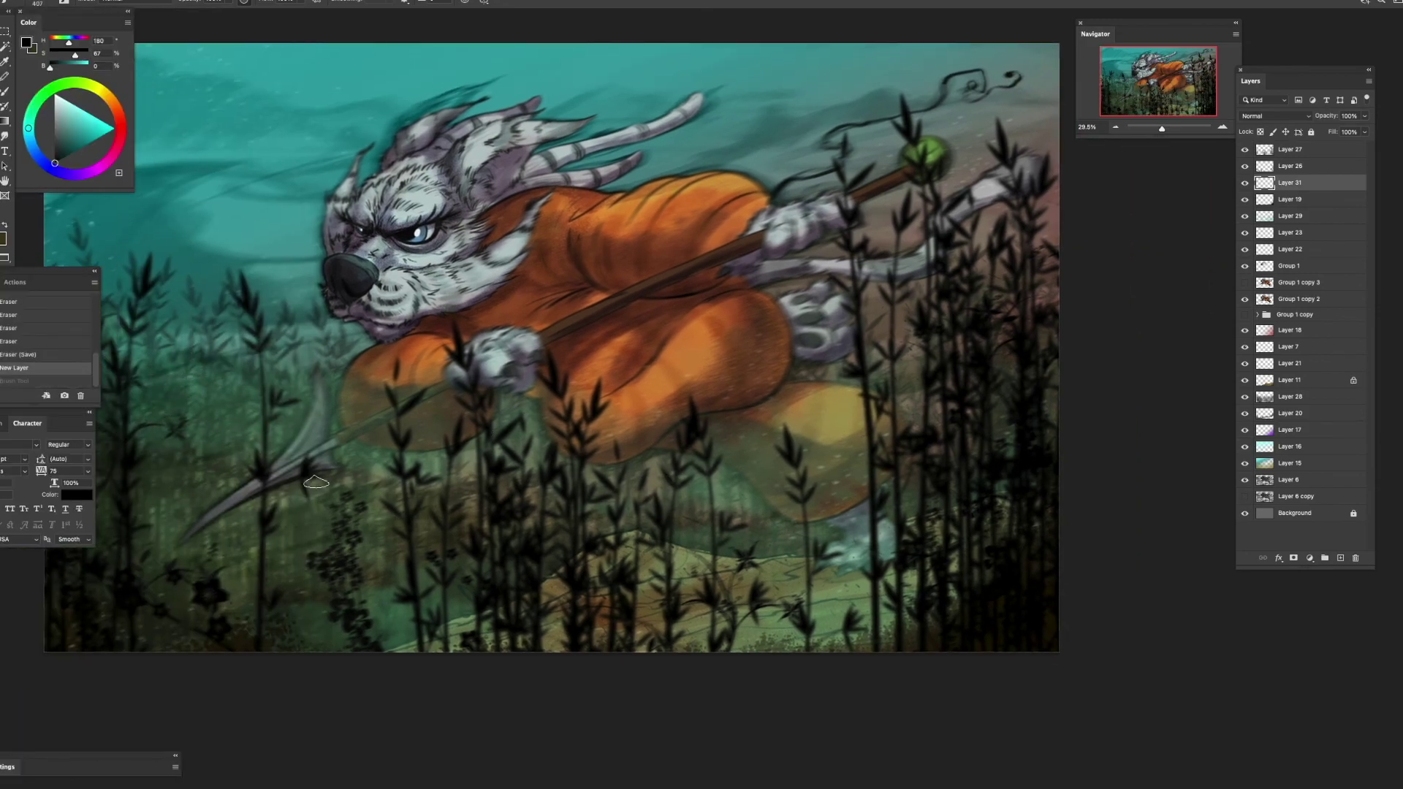
key(super+z)
- Adjust the leaf brush's Shape Dynamics, try scattered strokes around the creature, and undo them
click(40, 3)
click(9, 767)
click(18, 539)
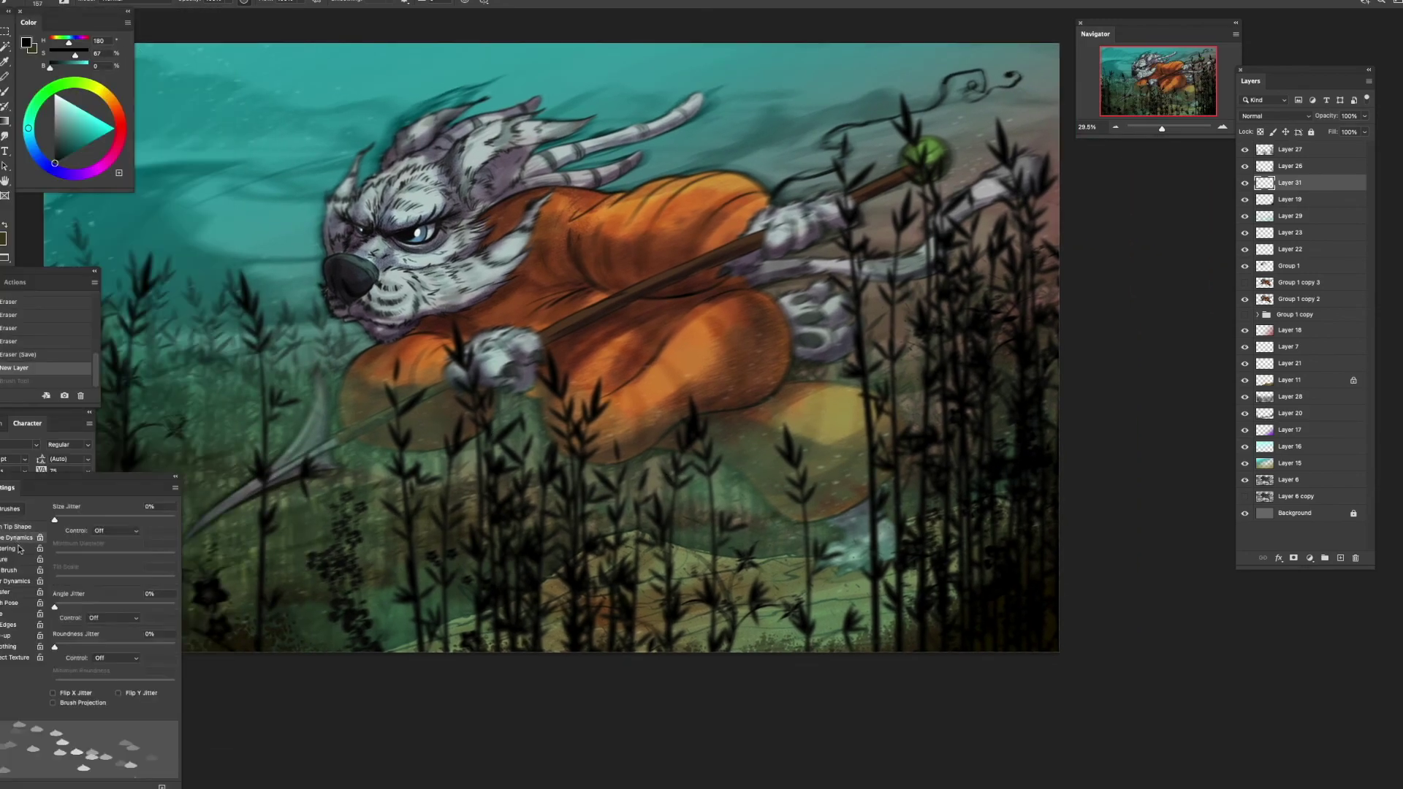
click(117, 651)
mouse_move(309, 452)
mouse_down()
mouse_move(329, 462)
mouse_move(525, 424)
mouse_up()
key(super+z)
drag(301, 351, 544, 532)
drag(731, 365, 480, 380)
drag(656, 322, 686, 220)
mouse_move(779, 264)
mouse_down()
mouse_move(766, 311)
mouse_move(854, 317)
mouse_up()
key(super+z)
key(super+z)
drag(439, 380, 456, 396)
- Pick a different leaf brush, try strokes at a larger size beside the creature, and undo them
click(40, 4)
drag(195, 479, 193, 419)
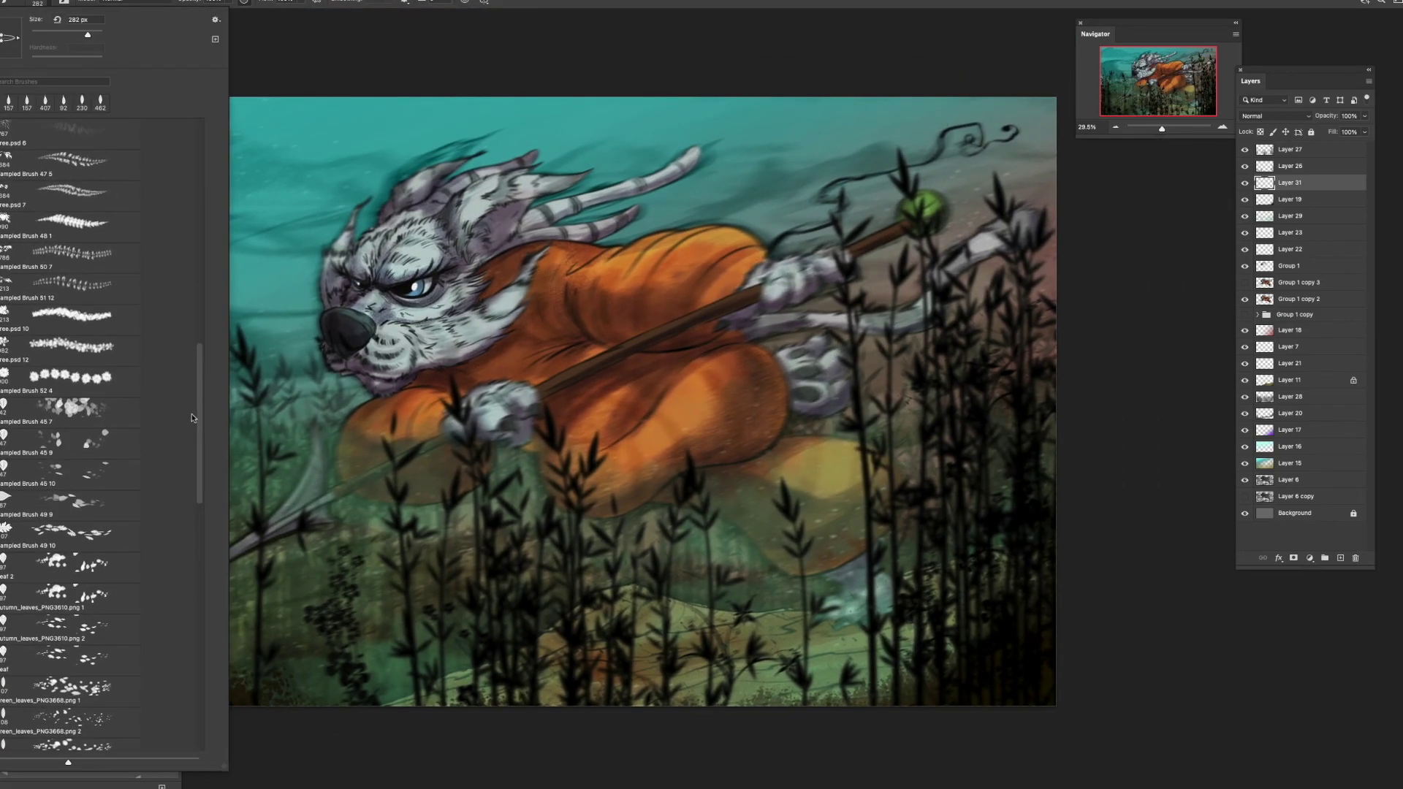
double_click(81, 417)
drag(233, 343, 292, 435)
key(super+z)
key(bracketright)
key(bracketright)
key(bracketright)
key(bracketright)
key(bracketright)
mouse_move(206, 491)
mouse_down()
mouse_move(306, 435)
mouse_move(306, 468)
mouse_up()
key(super+z)
mouse_move(647, 389)
mouse_down()
mouse_move(567, 397)
mouse_move(503, 453)
mouse_up()
key(v)
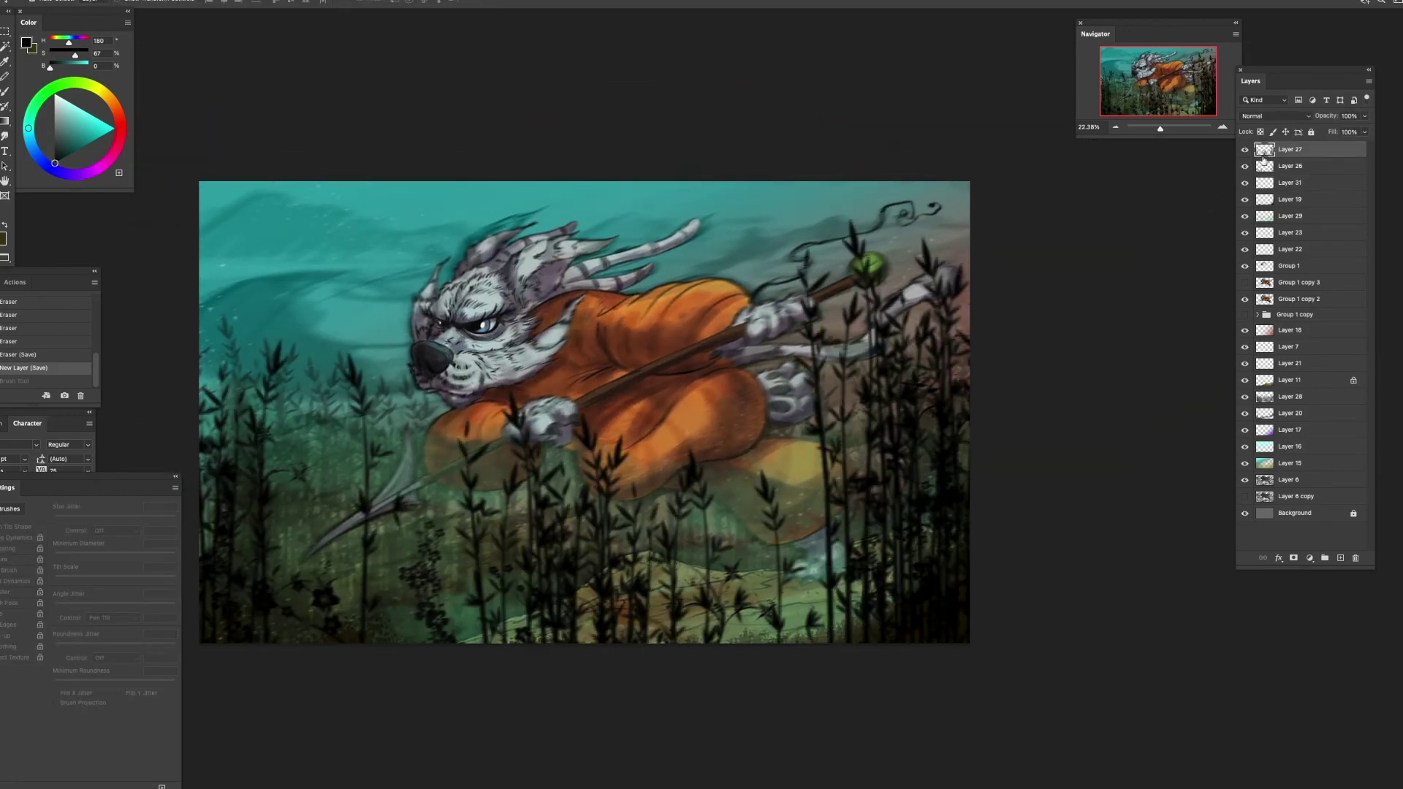
- Load the outline of Layer 27's bamboo and fill it on a new layer with teal (H 180, S 44, B 47)
super+click(1264, 150)
click(1340, 558)
click(77, 1)
click(57, 140)
click(66, 137)
click(76, 1)
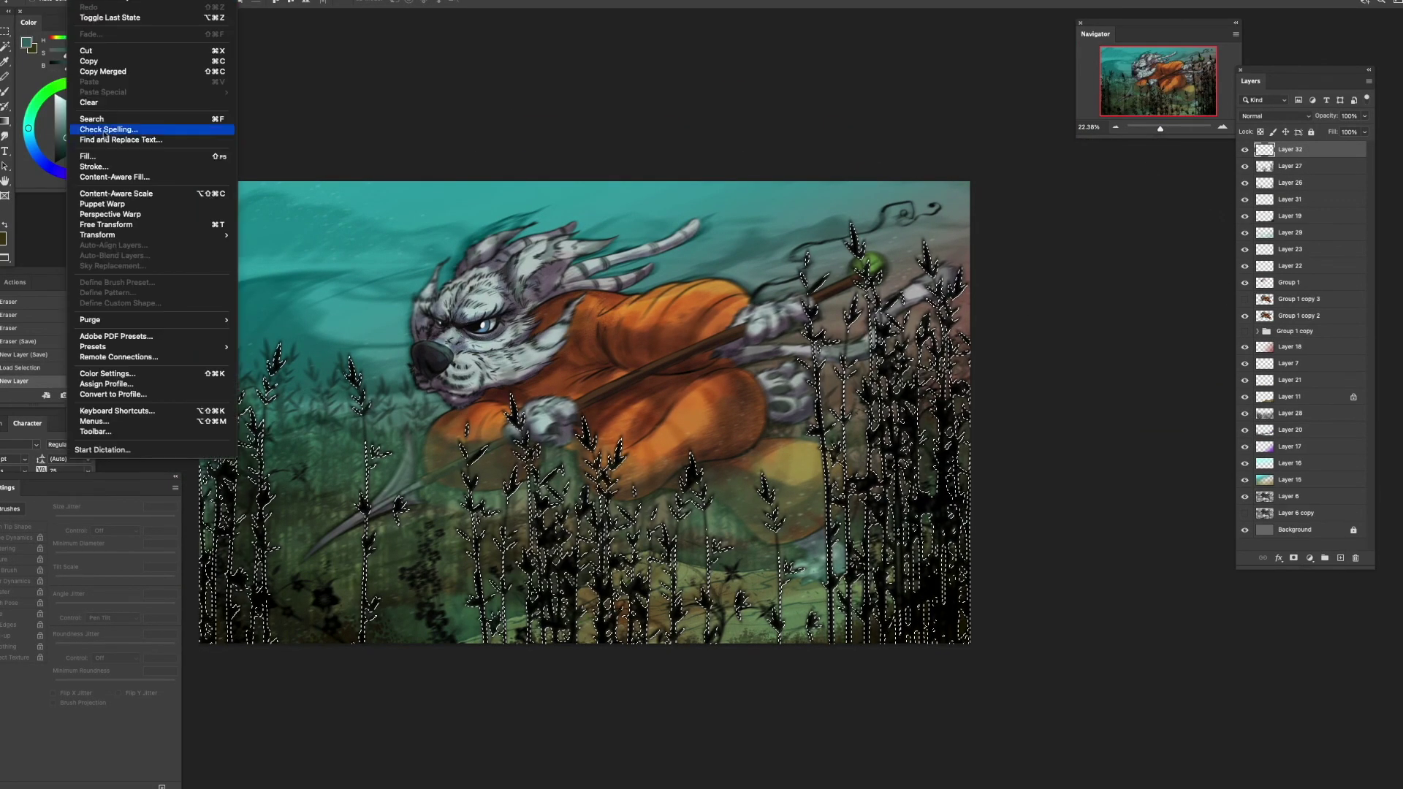
click(87, 157)
click(605, 191)
key(super+d)
- Offset the teal bamboo copy slightly and clear the area overlapping Layer 27 to leave thin edge highlights
drag(631, 465, 680, 466)
key(super+t)
drag(735, 397, 730, 401)
key(Return)
super+click(1264, 166)
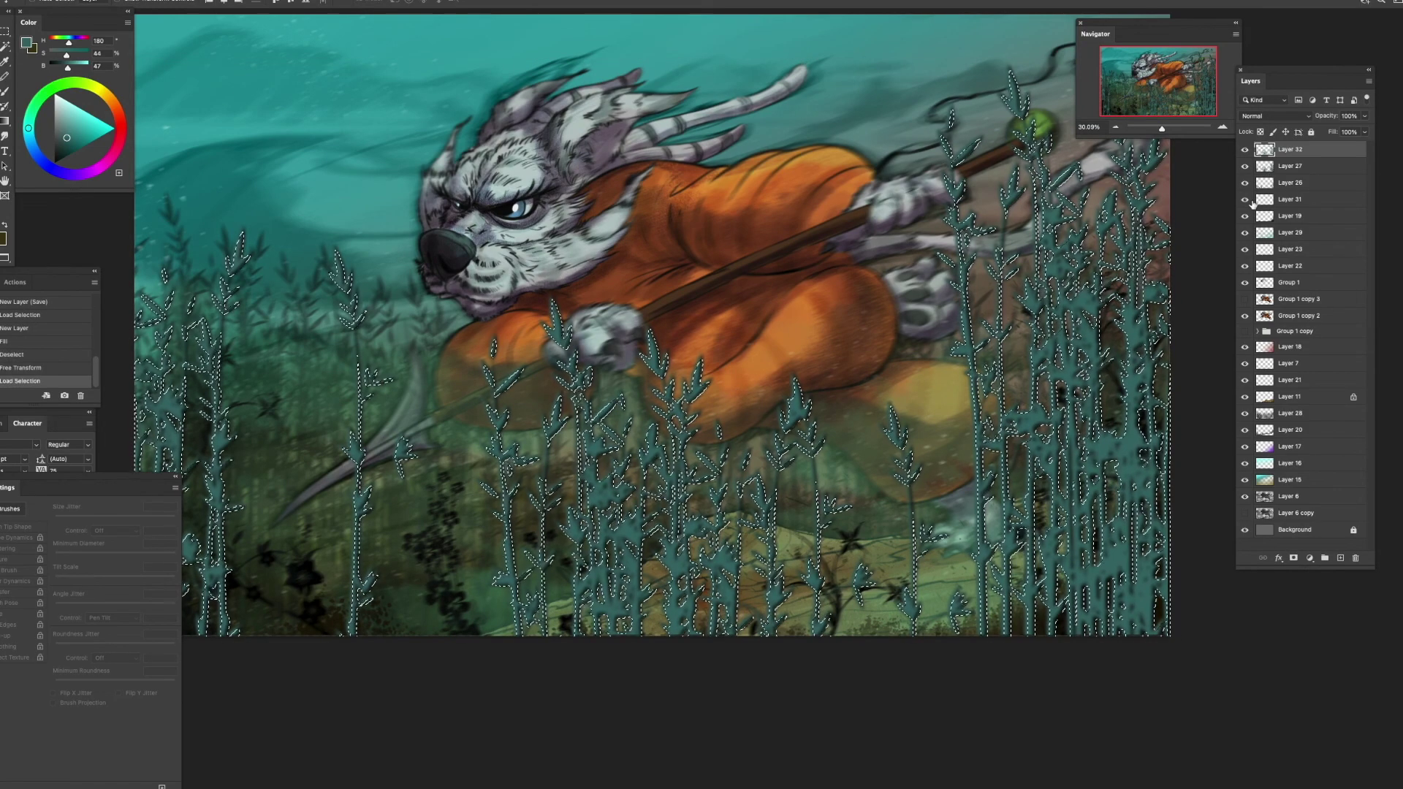
key(Delete)
key(super+d)
- Adjust the brightness and contrast of the bamboo's teal edge highlights on Layer 32
drag(822, 353, 717, 395)
drag(852, 287, 913, 287)
drag(767, 322, 659, 430)
click(104, 1)
click(274, 14)
drag(829, 157, 840, 159)
key(Return)
- Merge Layer 11 through Layer 7 into a single layer
scroll(1017, 277, down, 4)
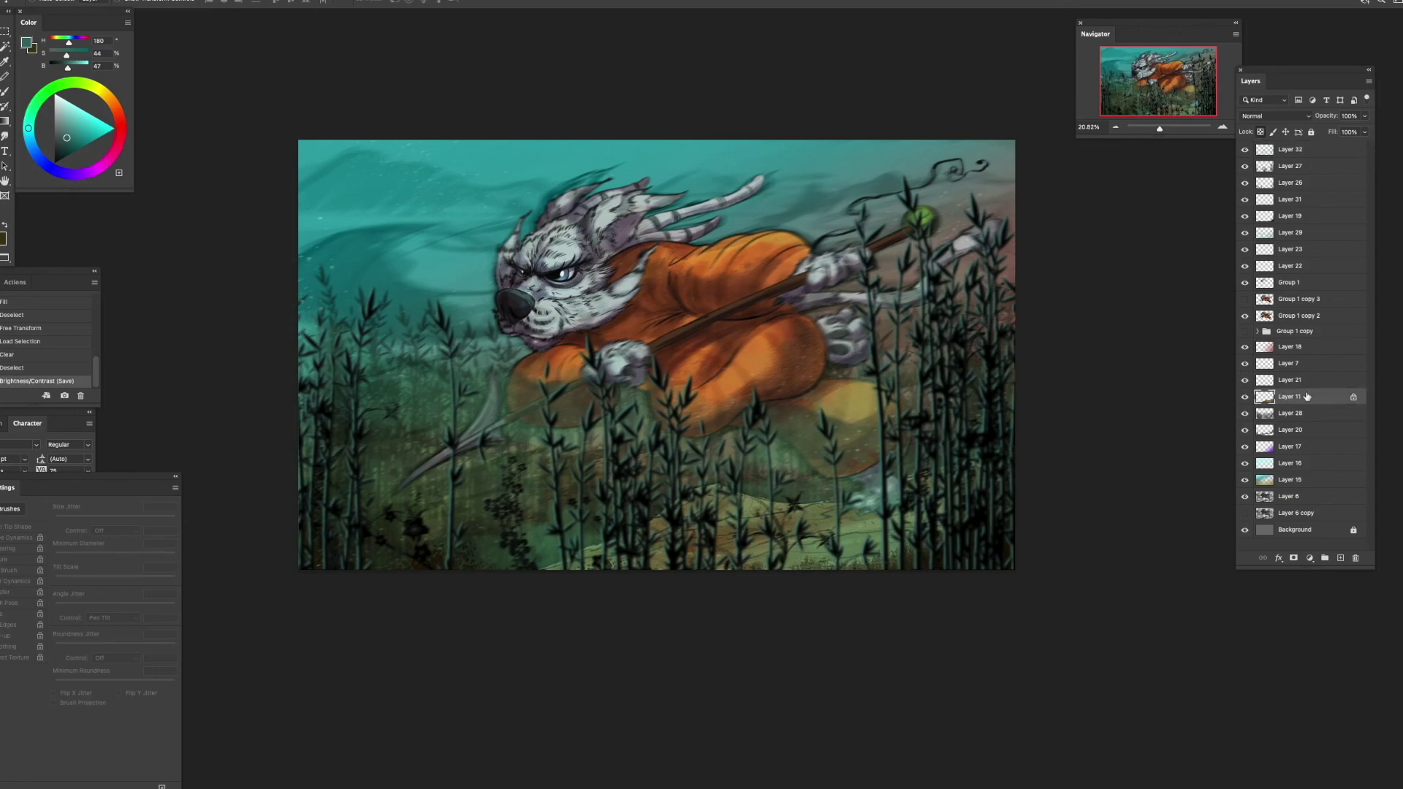
shift+click(1299, 364)
key(super+e)
drag(829, 426, 687, 321)
click(105, 1)
mouse_move(128, 14)
click(292, 14)
key(Escape)
- Adjust the brightness and contrast of the merged Layer 7
drag(710, 278, 589, 143)
click(108, 1)
click(285, 13)
drag(827, 158, 845, 159)
key(Return)
- Apply a Motion Blur to Layer 7 and save the document
click(229, 1)
mouse_move(283, 131)
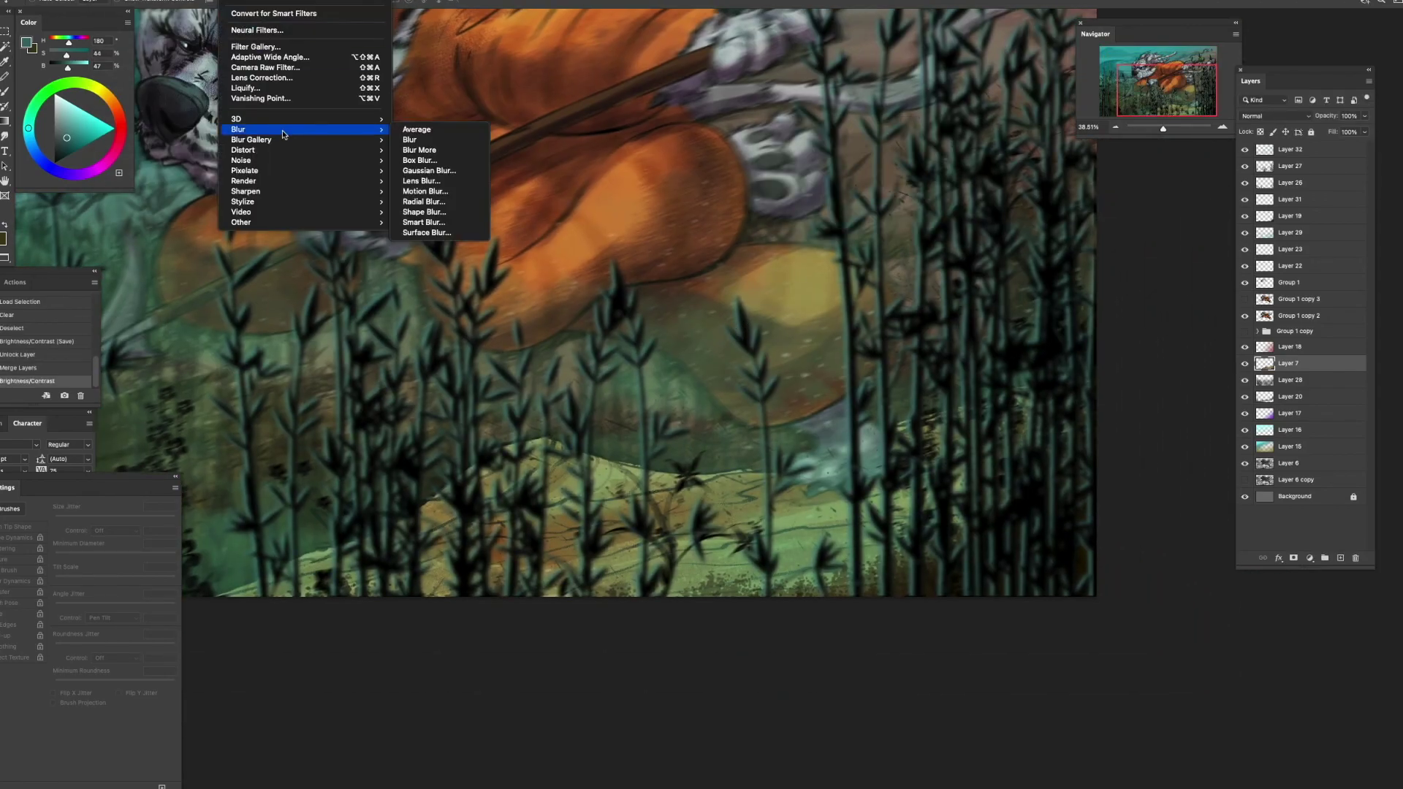
click(425, 182)
key(Return)
scroll(674, 270, down, 3)
drag(933, 98, 1083, 226)
key(super+s)
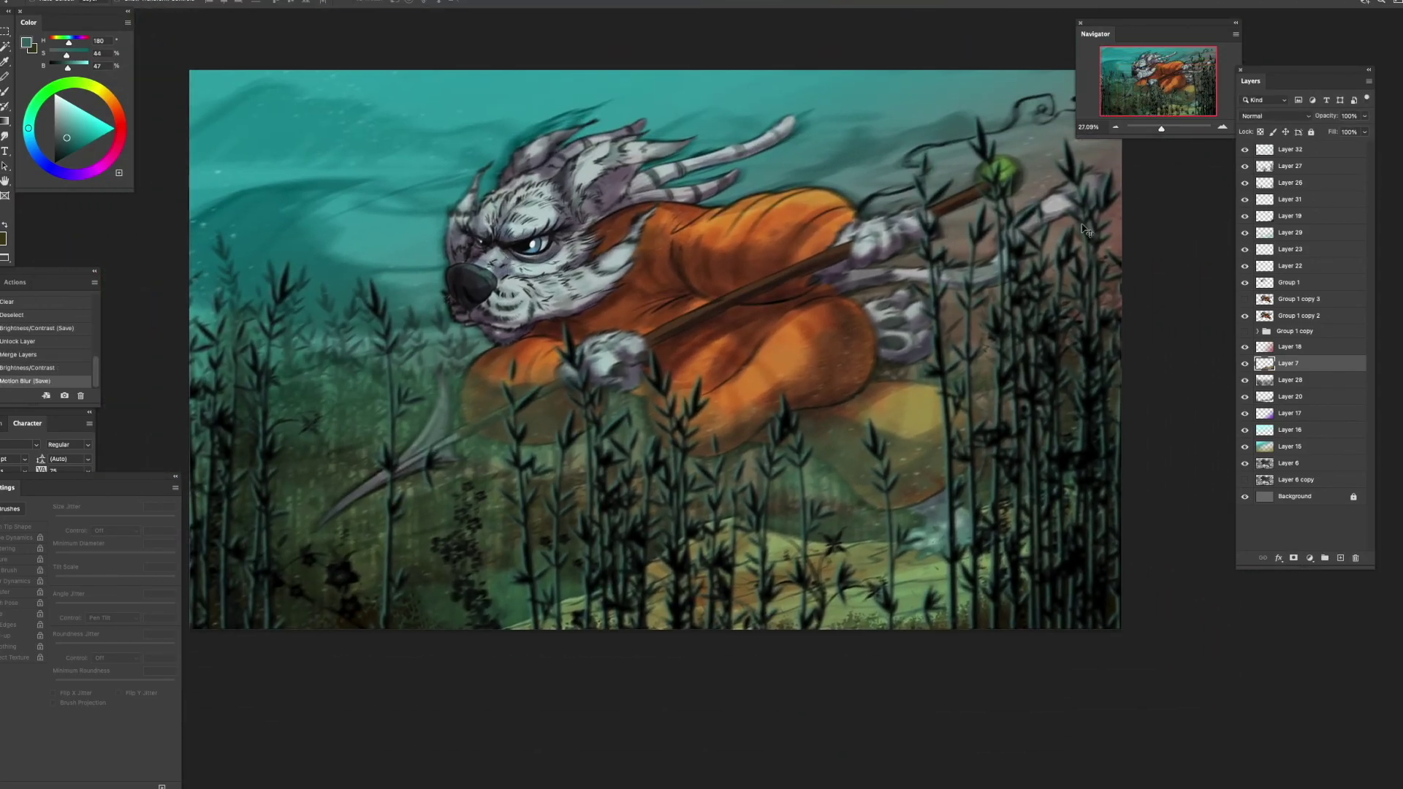
- Merge the background painting layers from Layer 6 up to Layer 17 into one layer
click(1297, 466)
shift+click(1354, 418)
key(super+e)
- Check Layer 20 by toggling its visibility, duplicate it beneath the original, and save the document
drag(699, 468, 732, 506)
click(1244, 397)
click(1245, 397)
drag(1315, 397, 1318, 408)
drag(1004, 411, 1034, 420)
key(super+s)
drag(1018, 495, 981, 473)
scroll(1010, 497, down, 1)
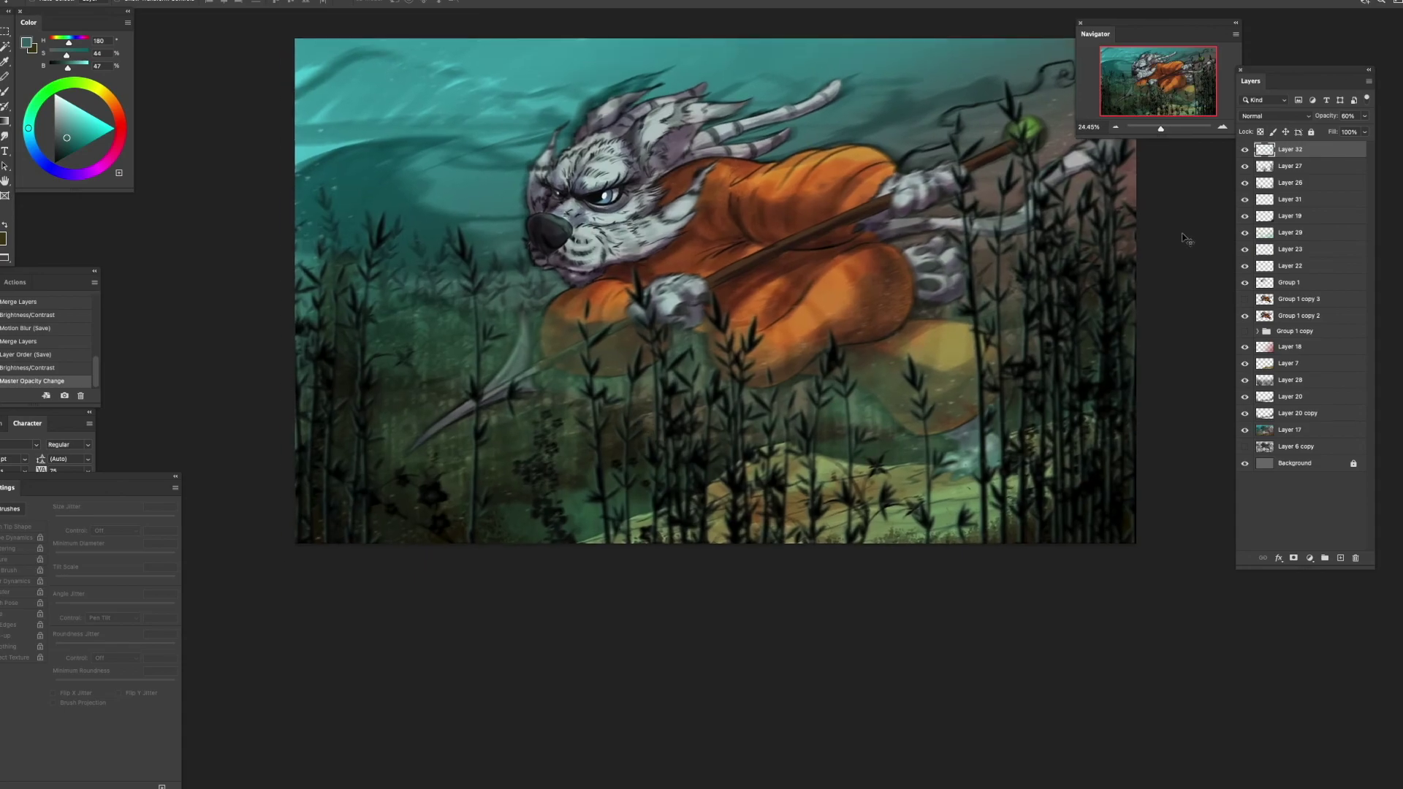
- Load Layer 27's bamboo outline again and fill it with white on a new layer
ctrl+click(1264, 166)
key(ctrl+shift+alt+n)
click(76, 6)
click(102, 164)
click(534, 174)
click(517, 282)
click(600, 173)
key(super+d)
- Transform the white bamboo copy into a mirrored version set low along the canvas's bottom edge
key(super+t)
scroll(556, 357, down, 5)
drag(897, 204, 641, 335)
right_click(787, 359)
drag(641, 397, 928, 400)
click(859, 369)
key(Return)
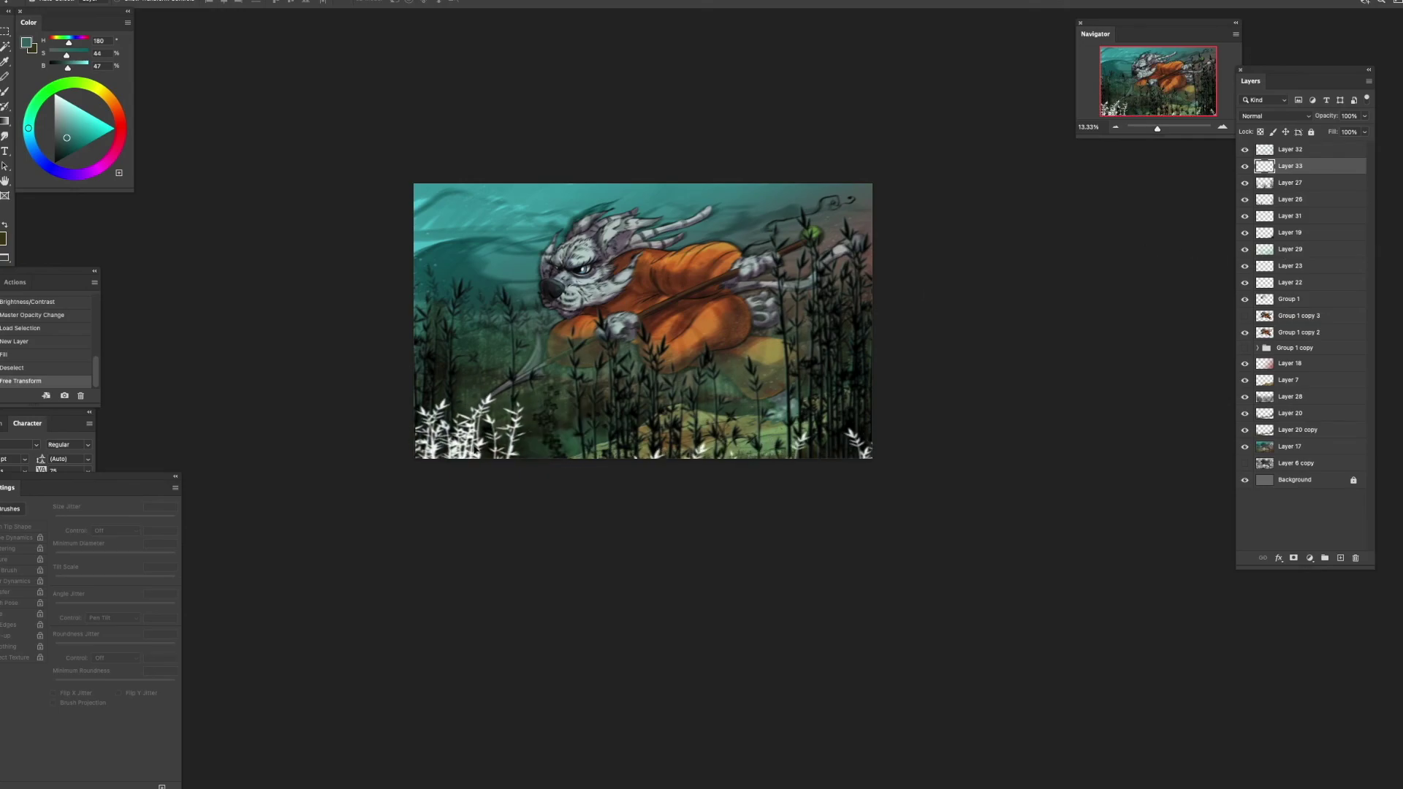
- Move the white bamboo layer beneath Layer 27 and invert its colour to black
key(ctrl+bracketleft)
key(ctrl+plus)
key(ctrl+i)
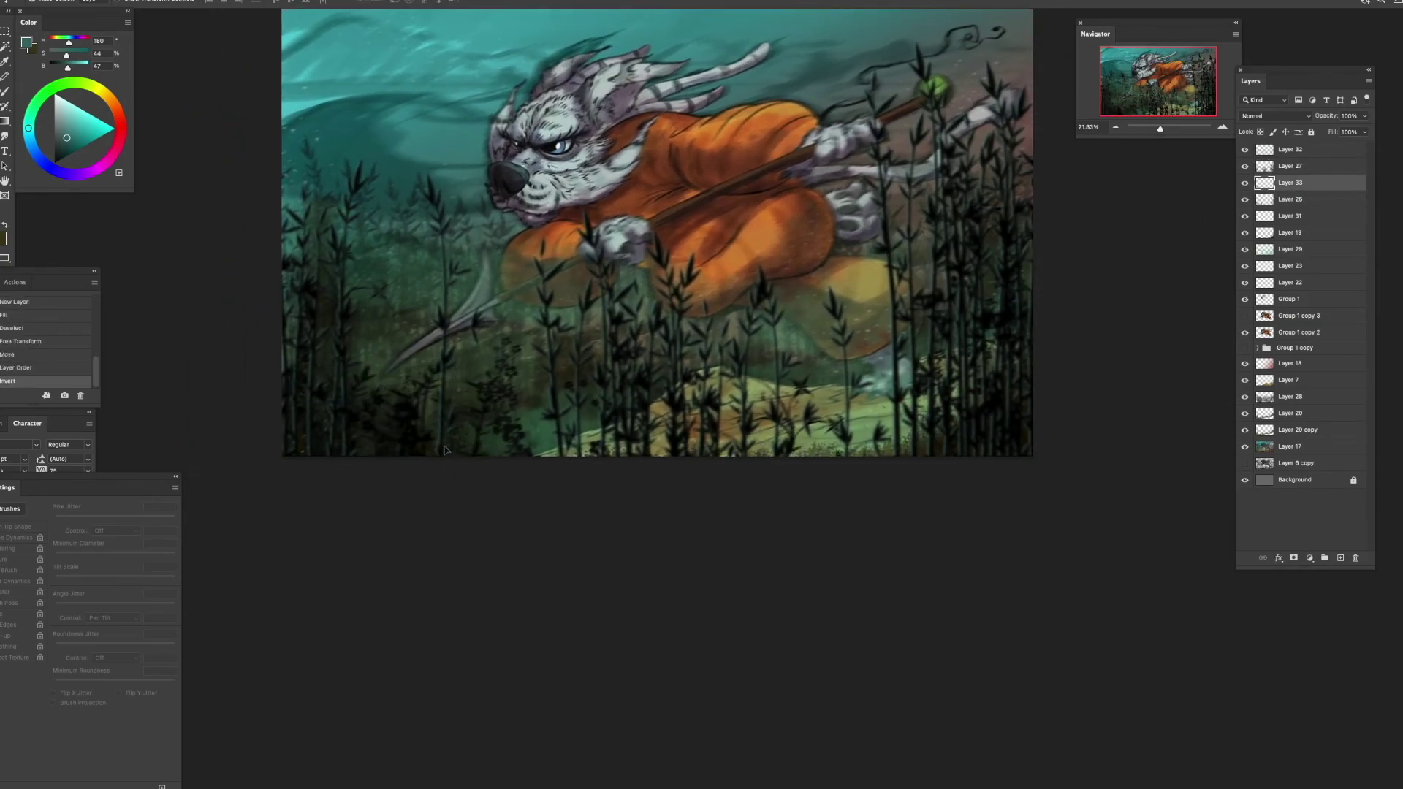